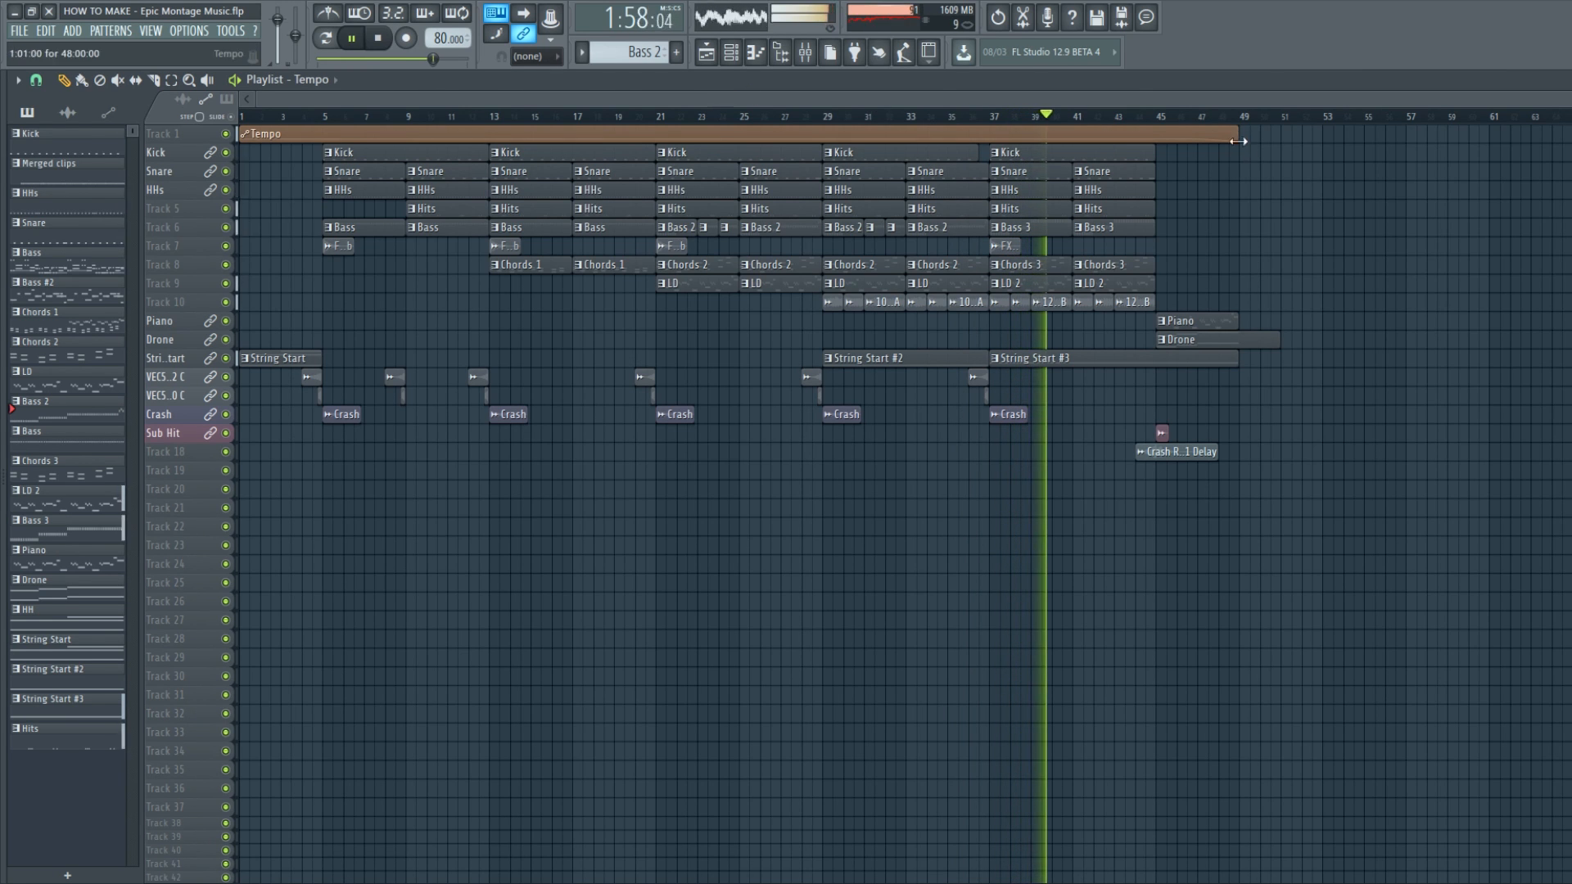
Step: Extend the end of the Tempo automation clip to about bar 52 and save the project
drag(1238, 133, 1304, 128)
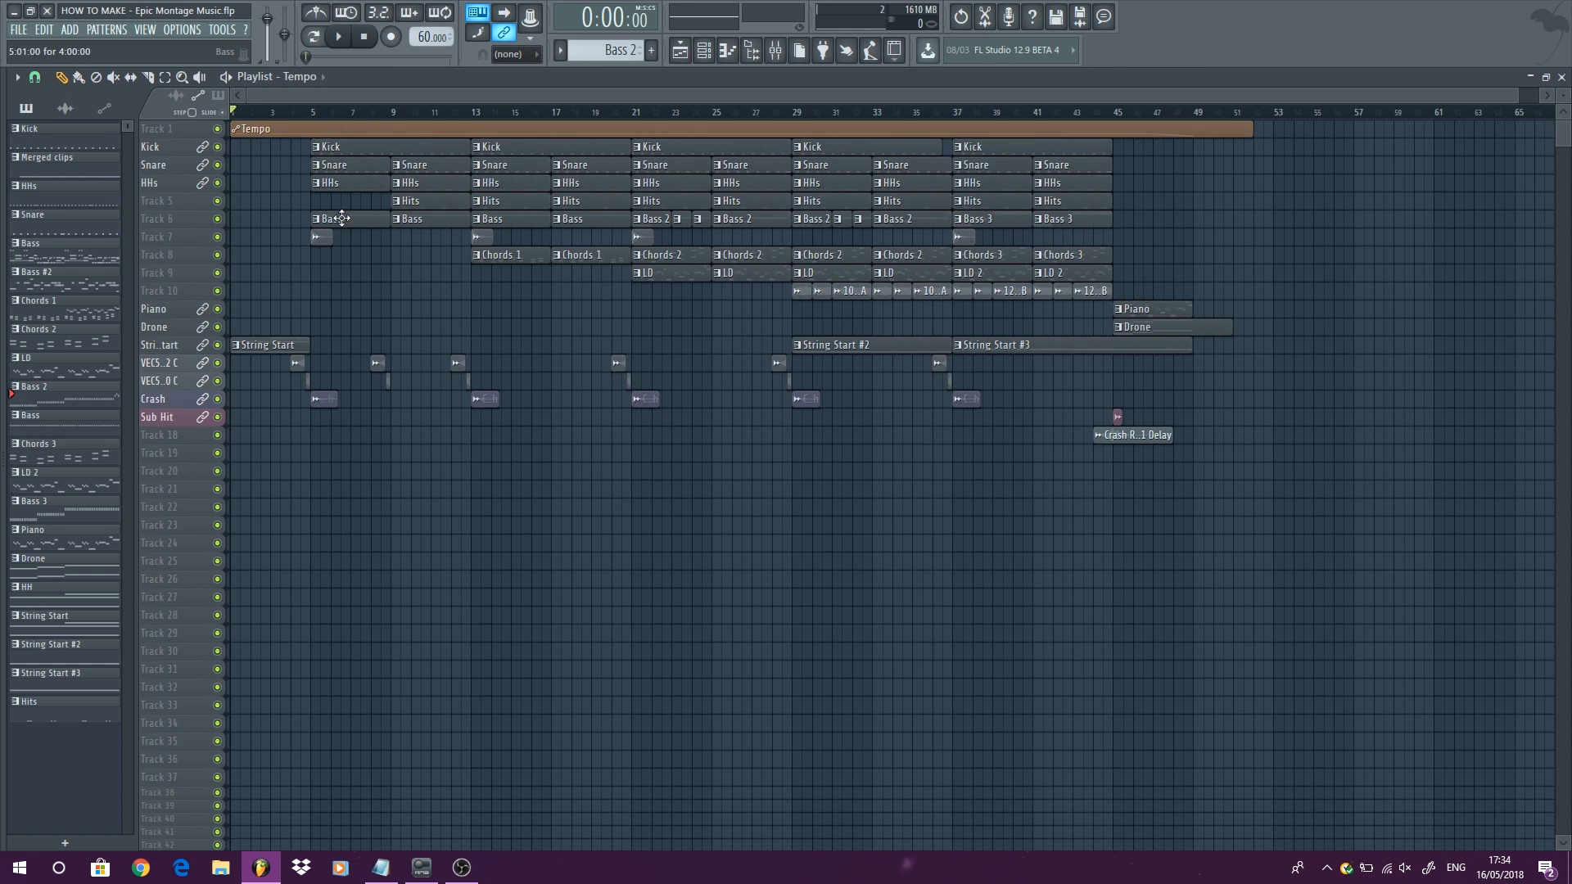
scroll(414, 299, up, 2)
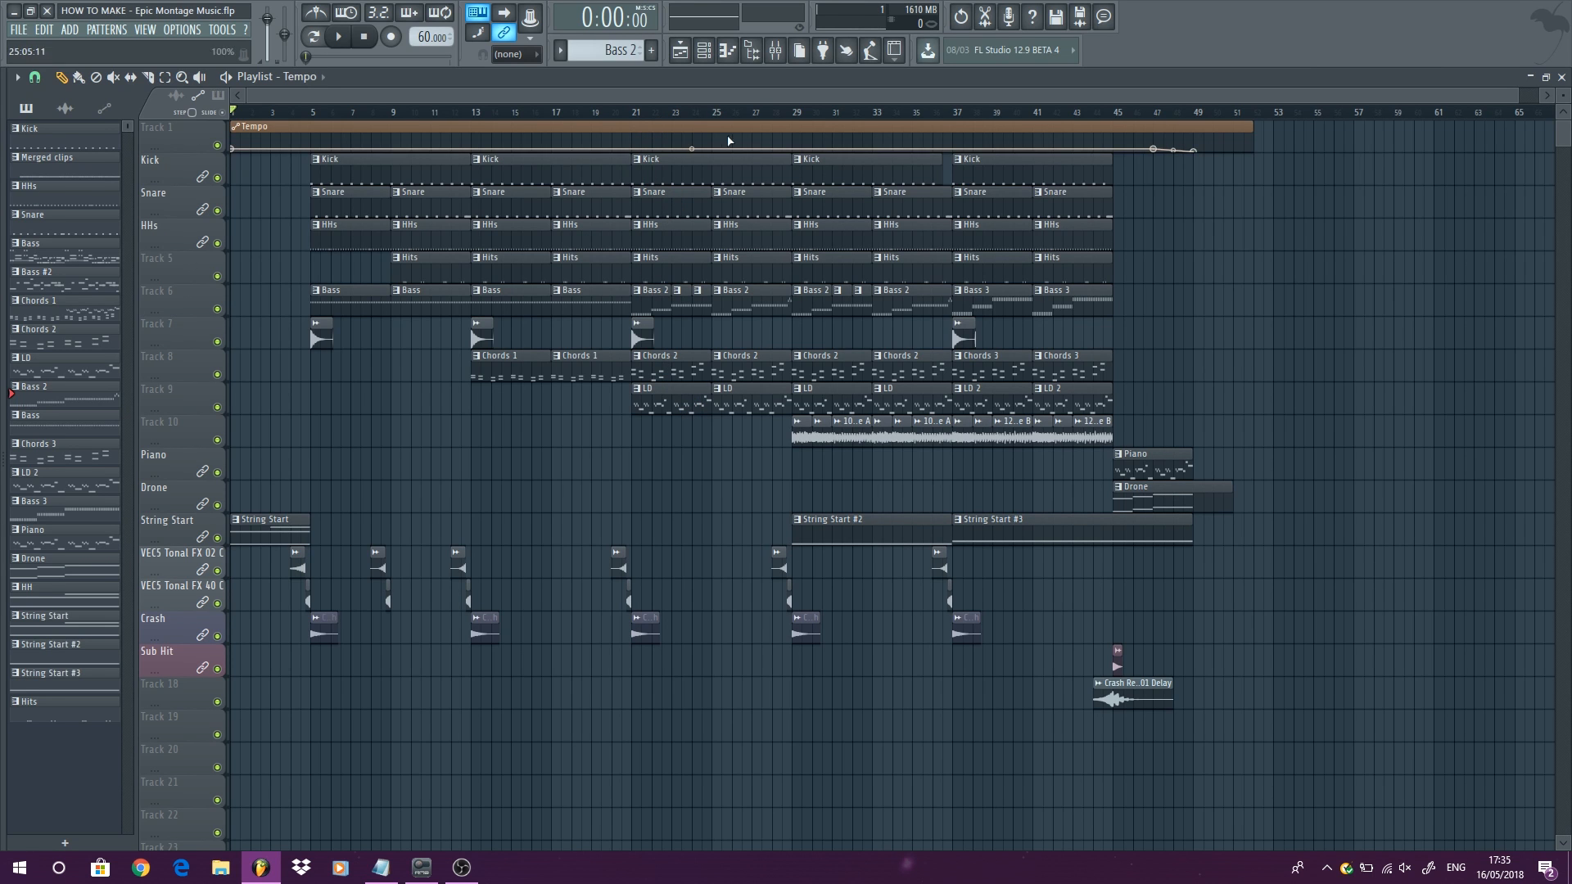
key(ctrl+s)
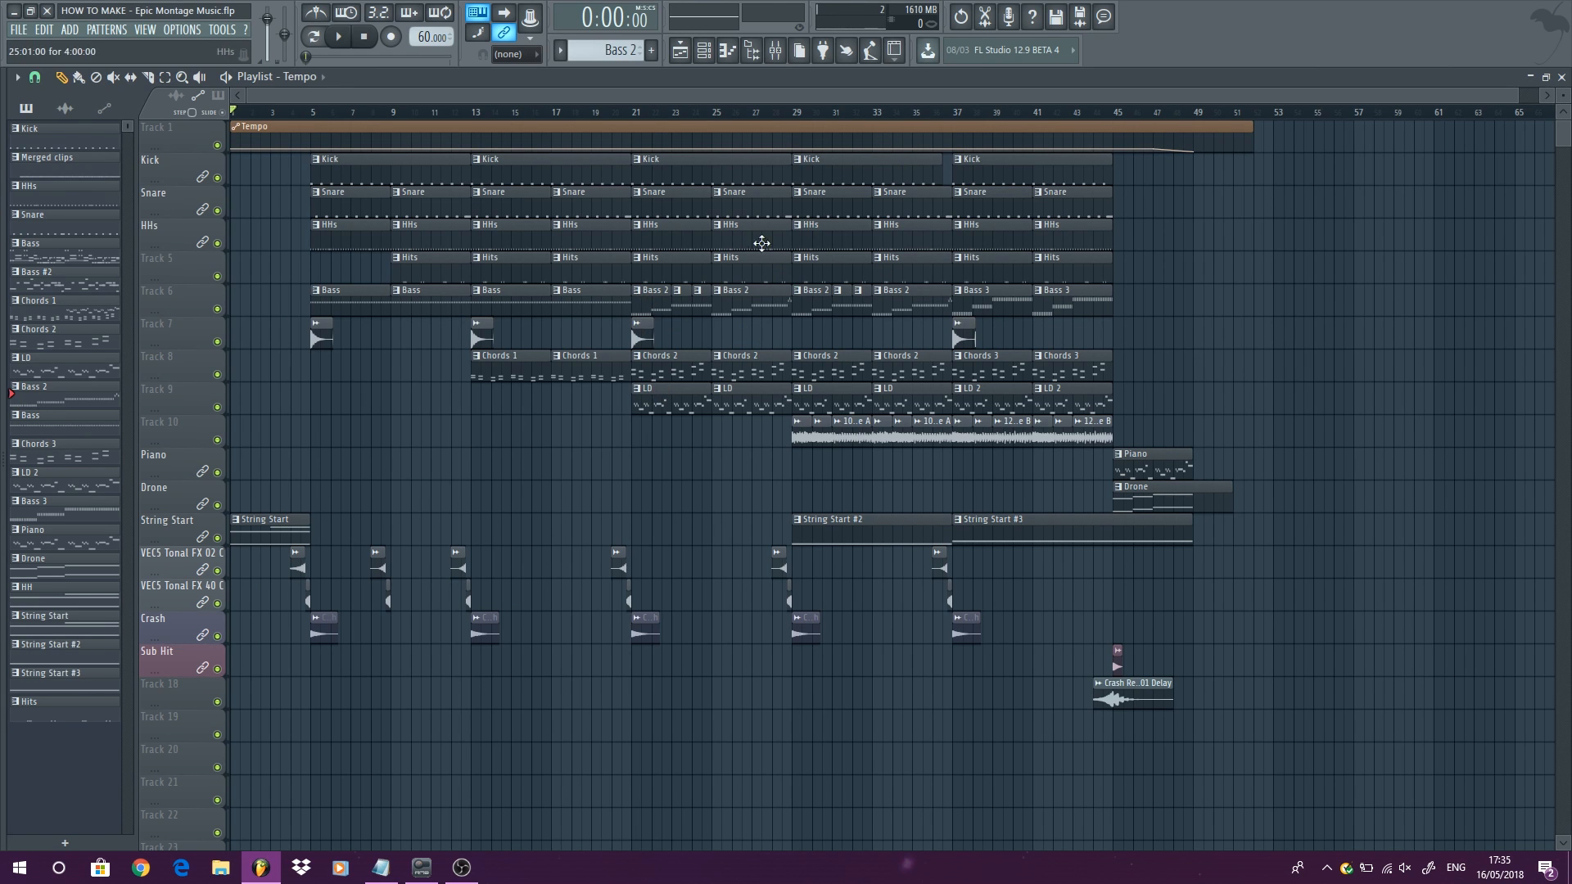
Step: Open the Bass 3 pattern, inspect the Spire channel's notes in the piano roll, and return to the playlist
scroll(1318, 354, up, 4)
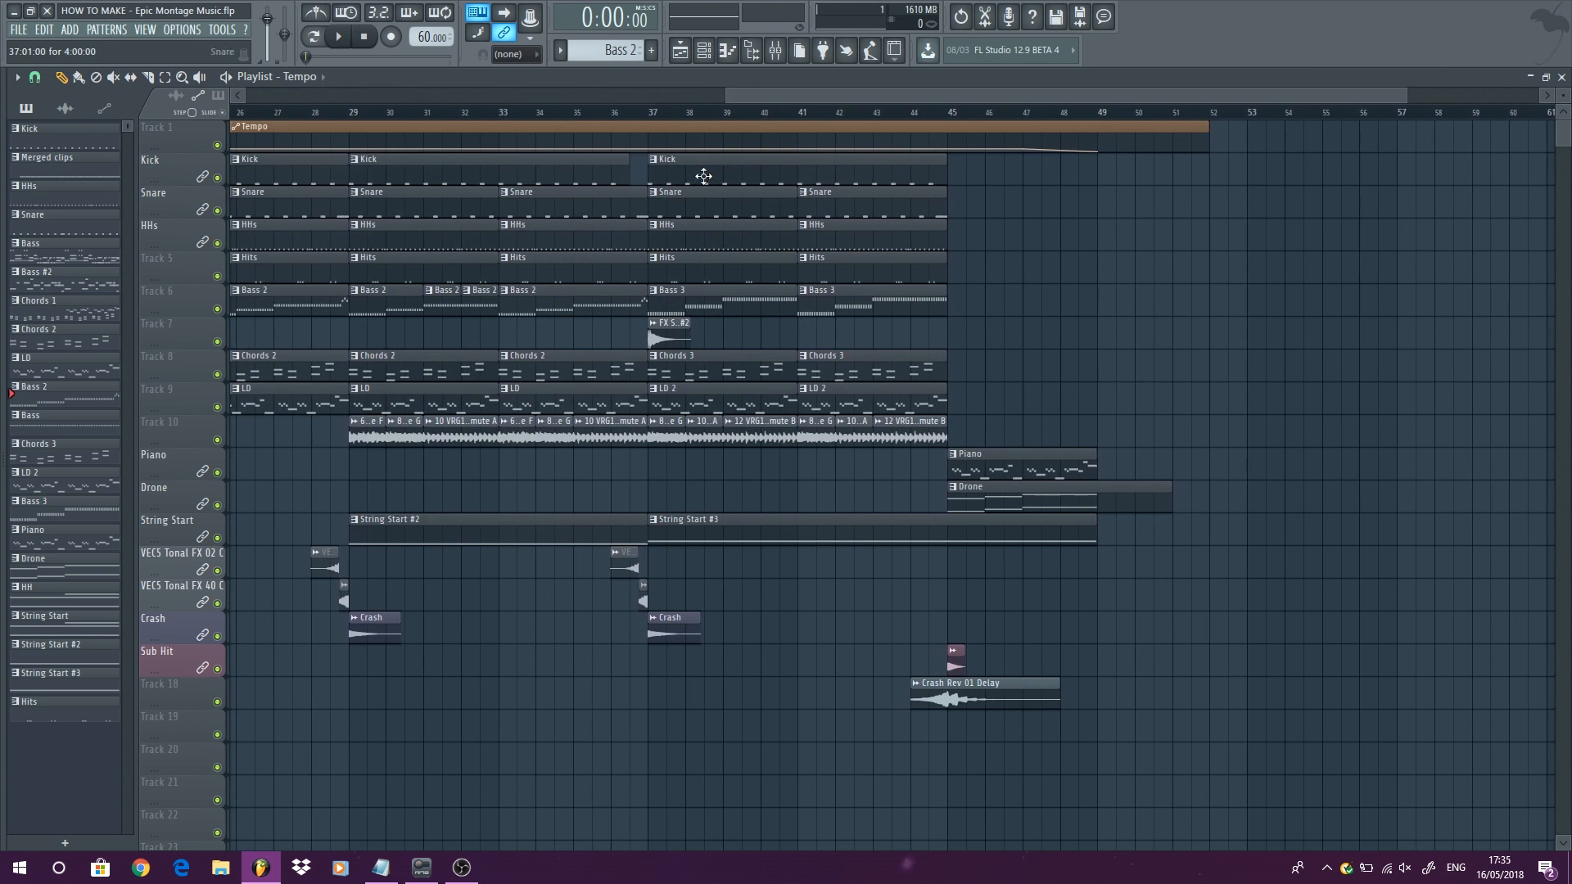
double_click(680, 307)
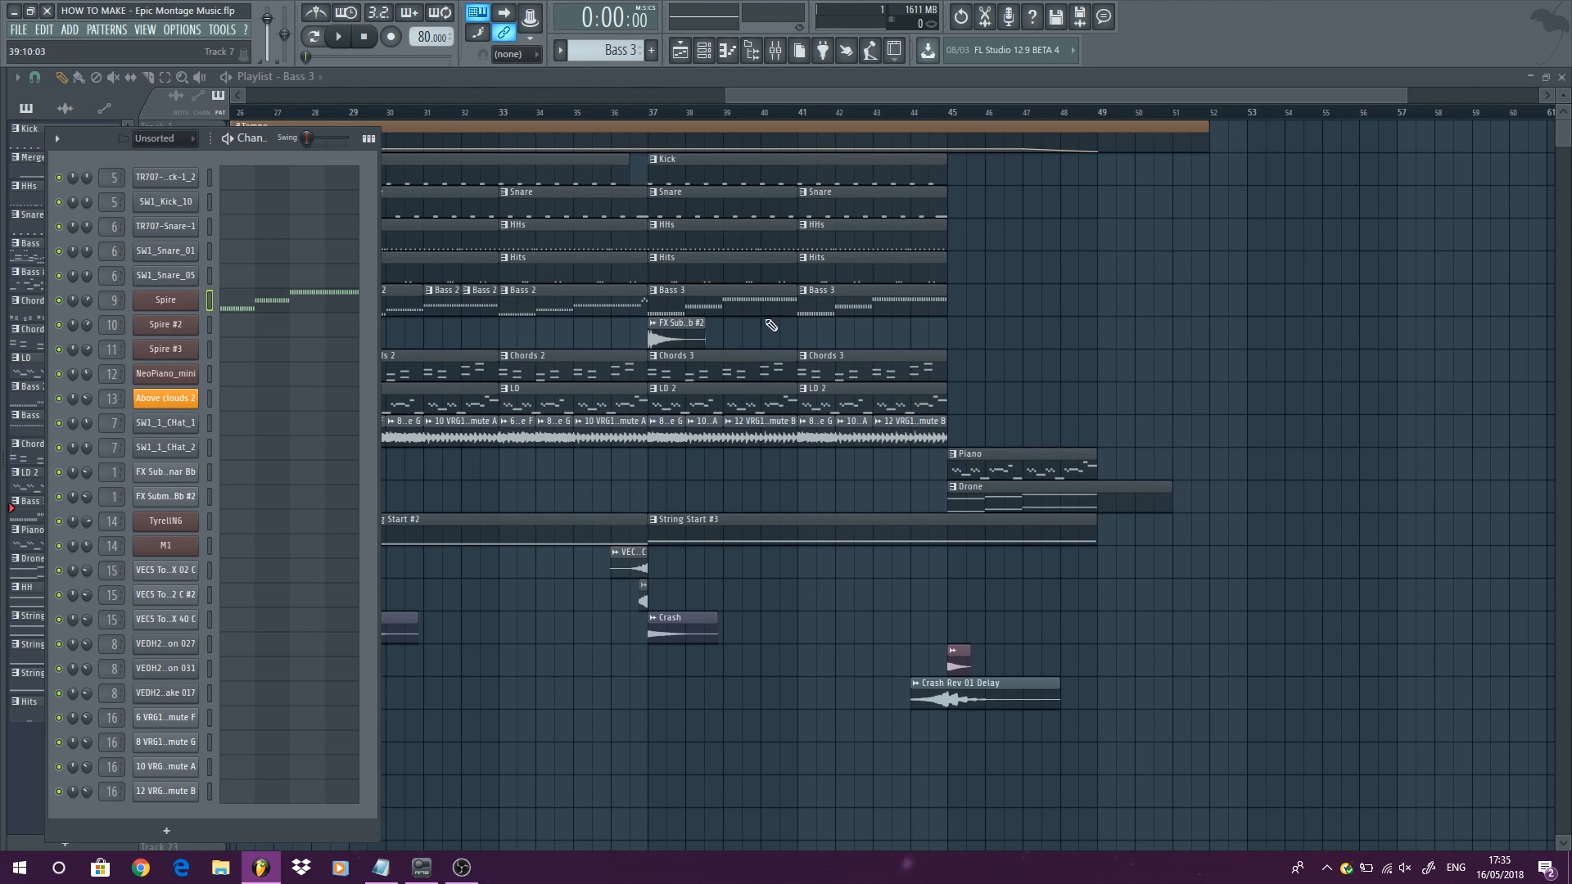
double_click(747, 312)
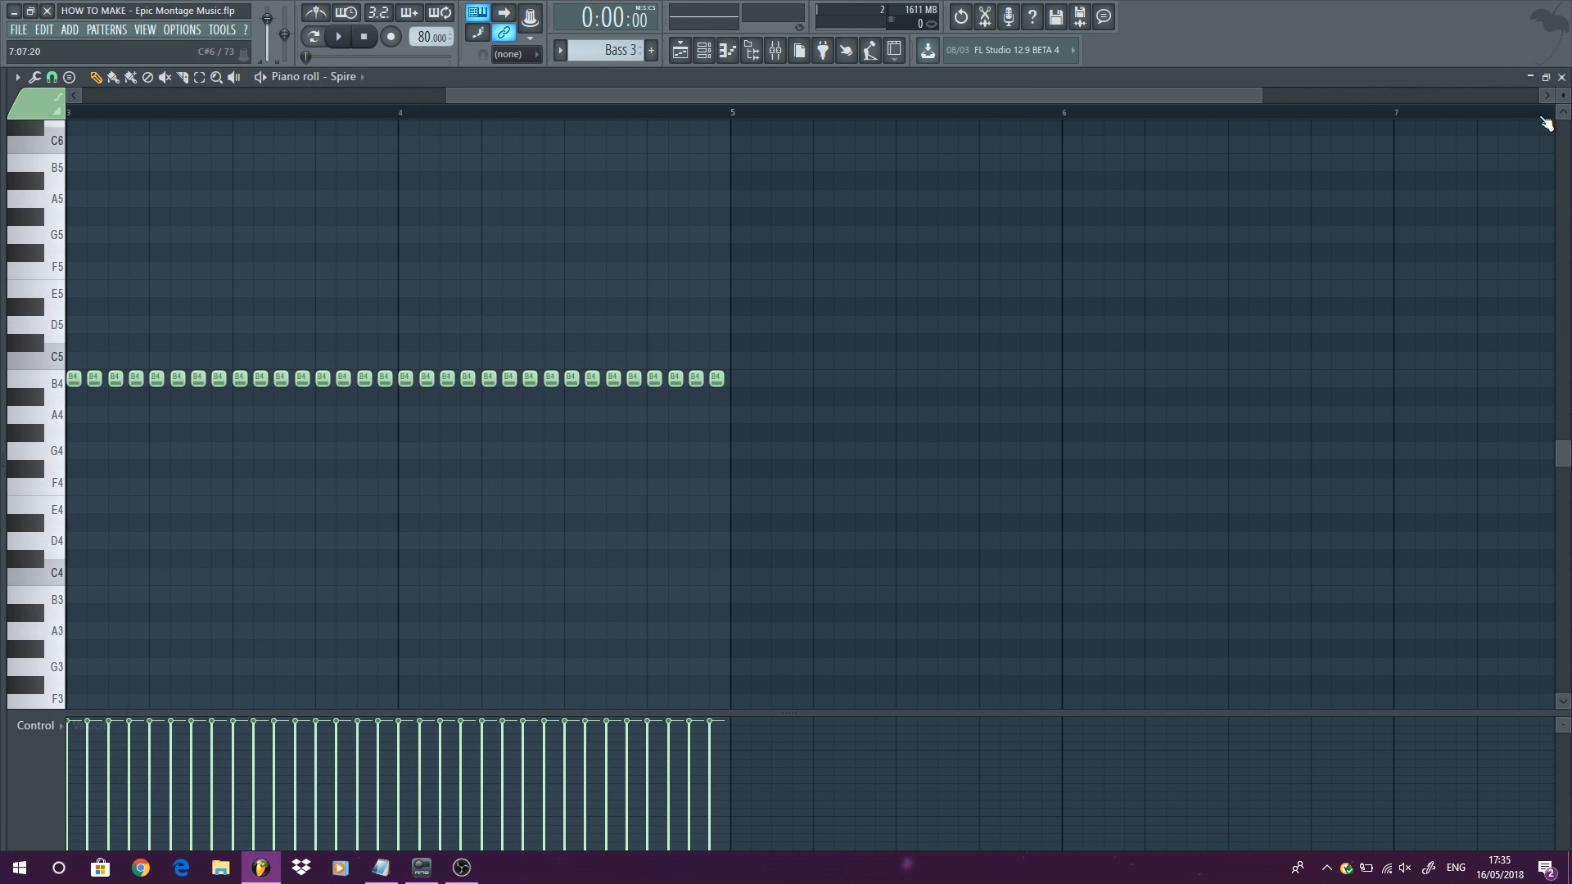
click(1562, 76)
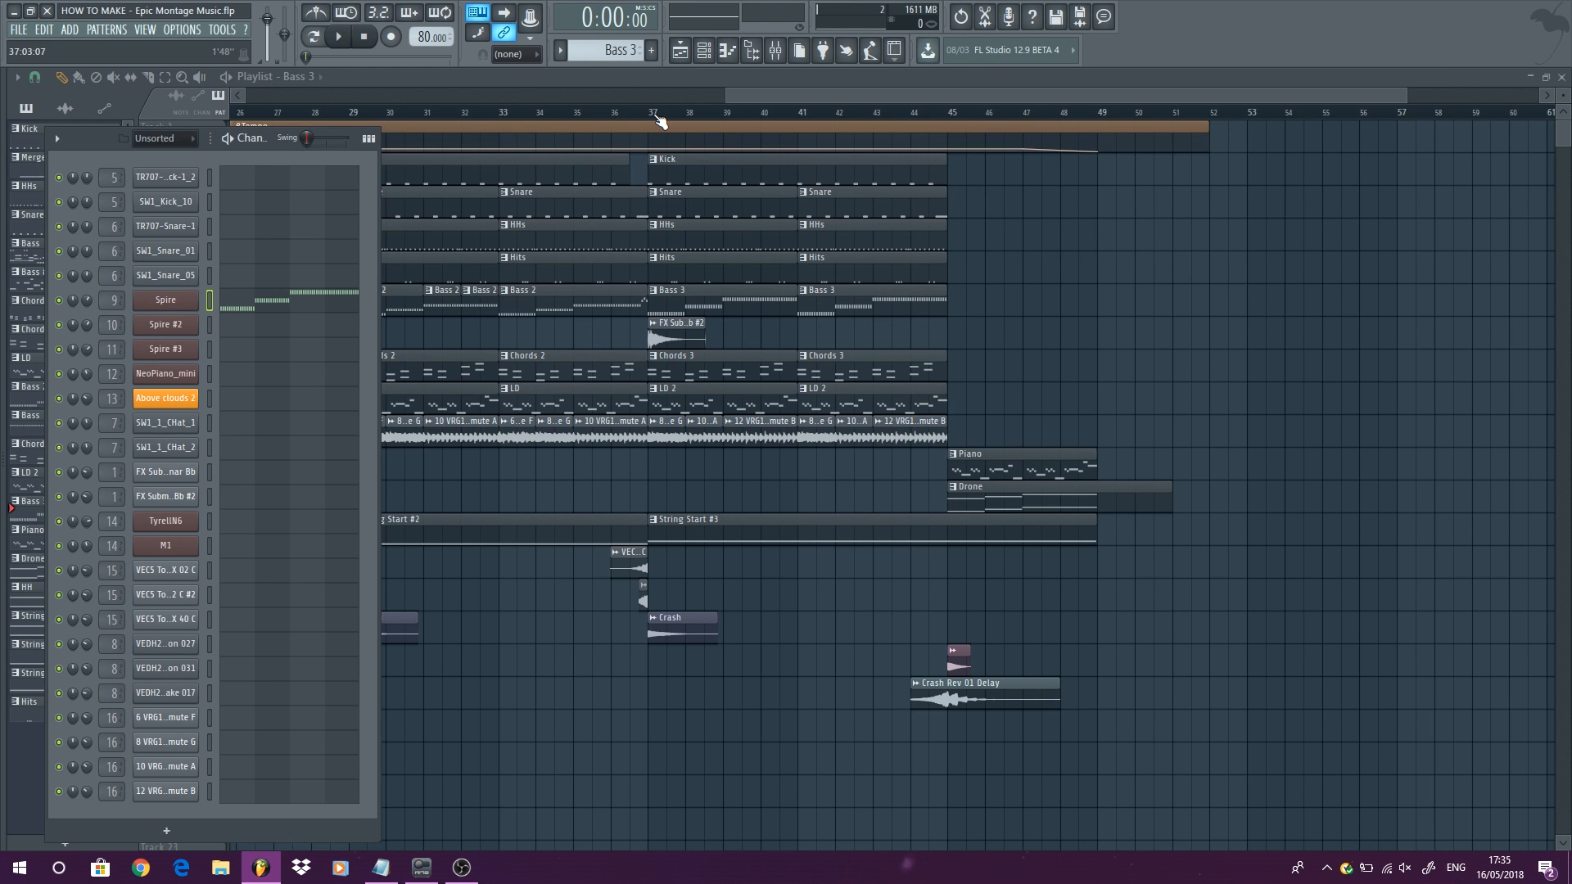
key(F6)
Step: Place the playback position at bar 37, review the arrangement's ending, and return the position to bar 5
click(660, 121)
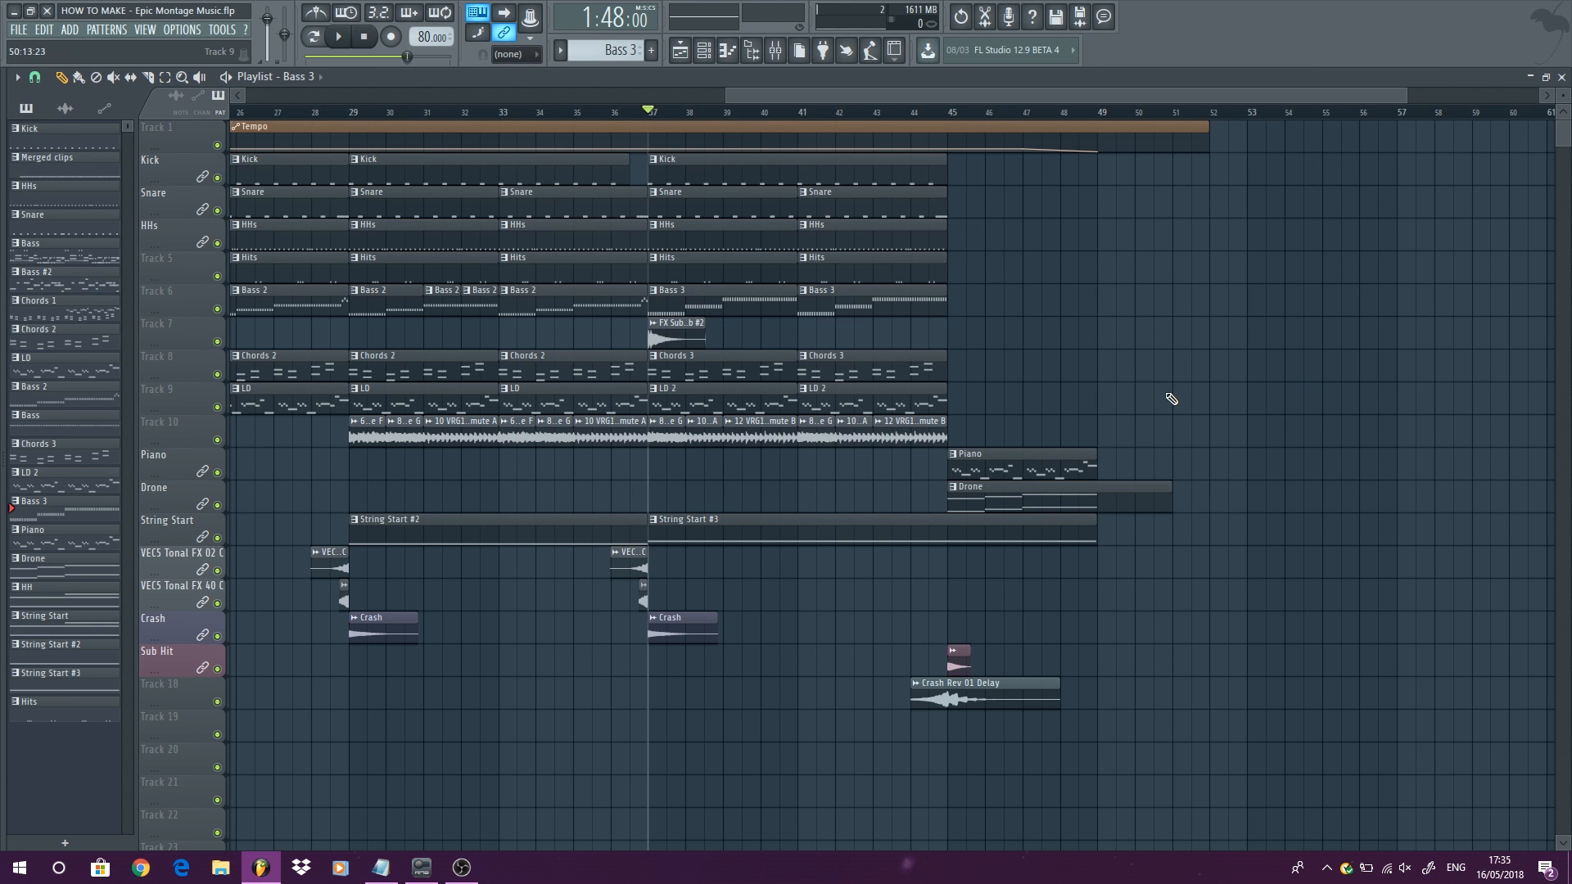
scroll(1331, 418, up, 3)
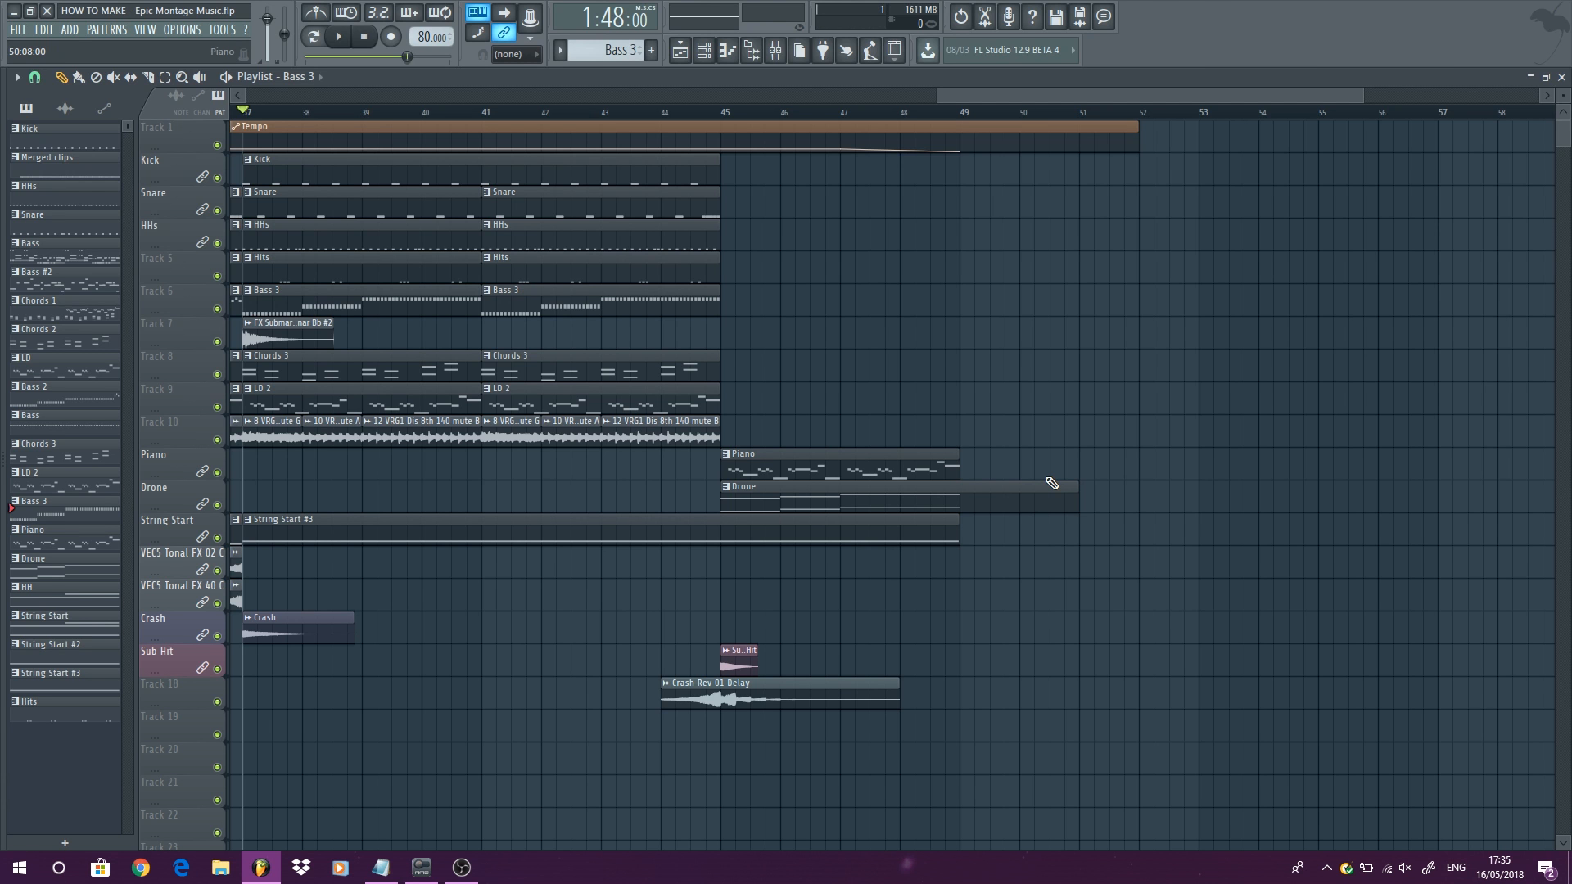
scroll(1074, 262, down, 6)
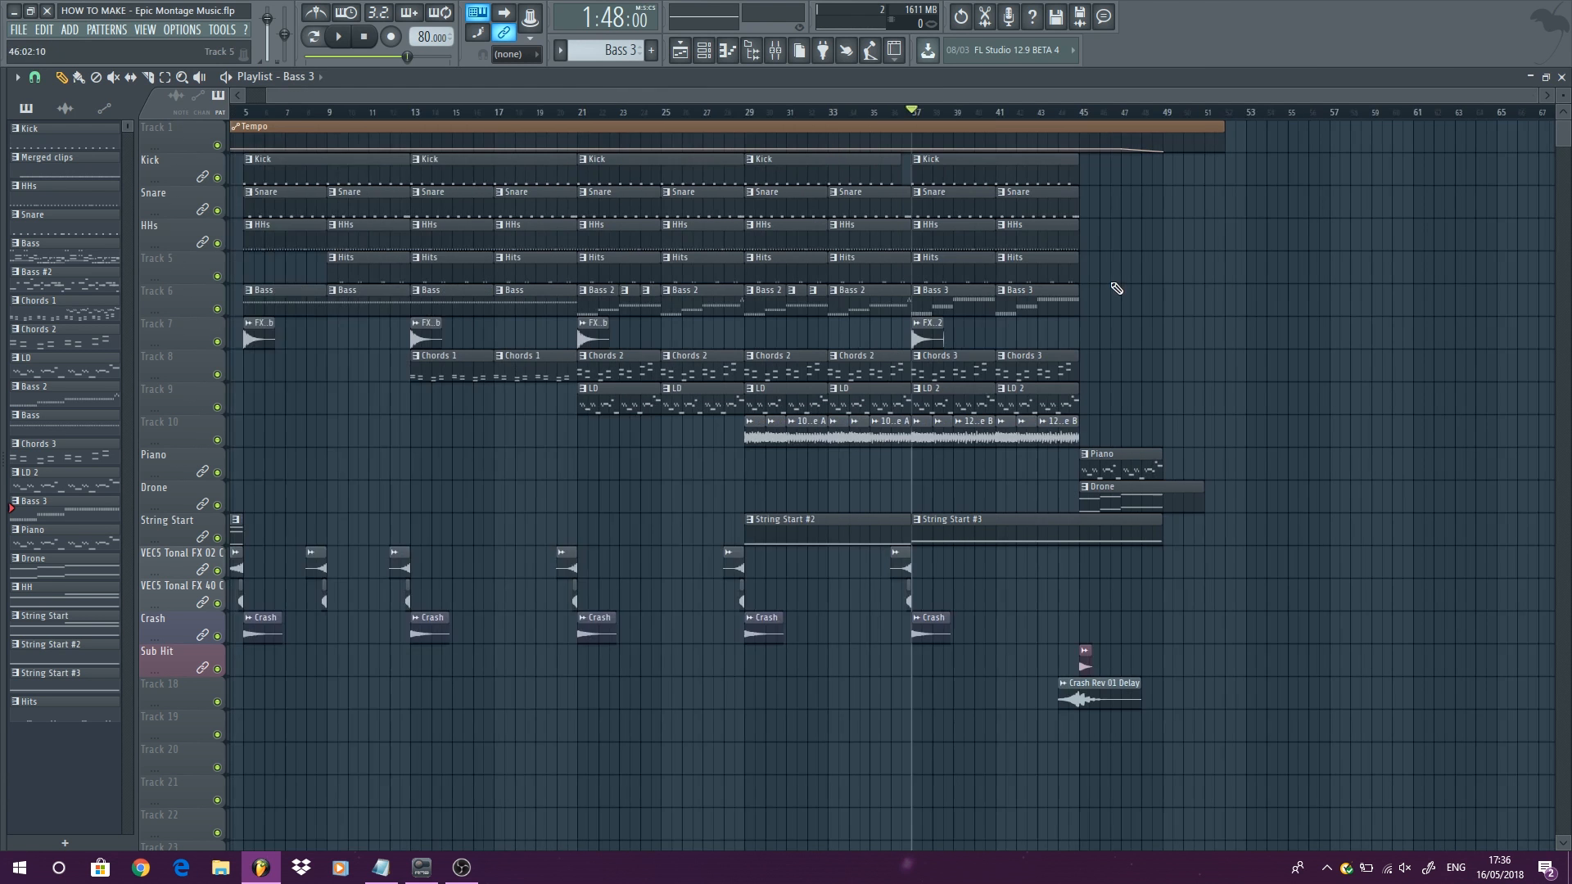
click(315, 114)
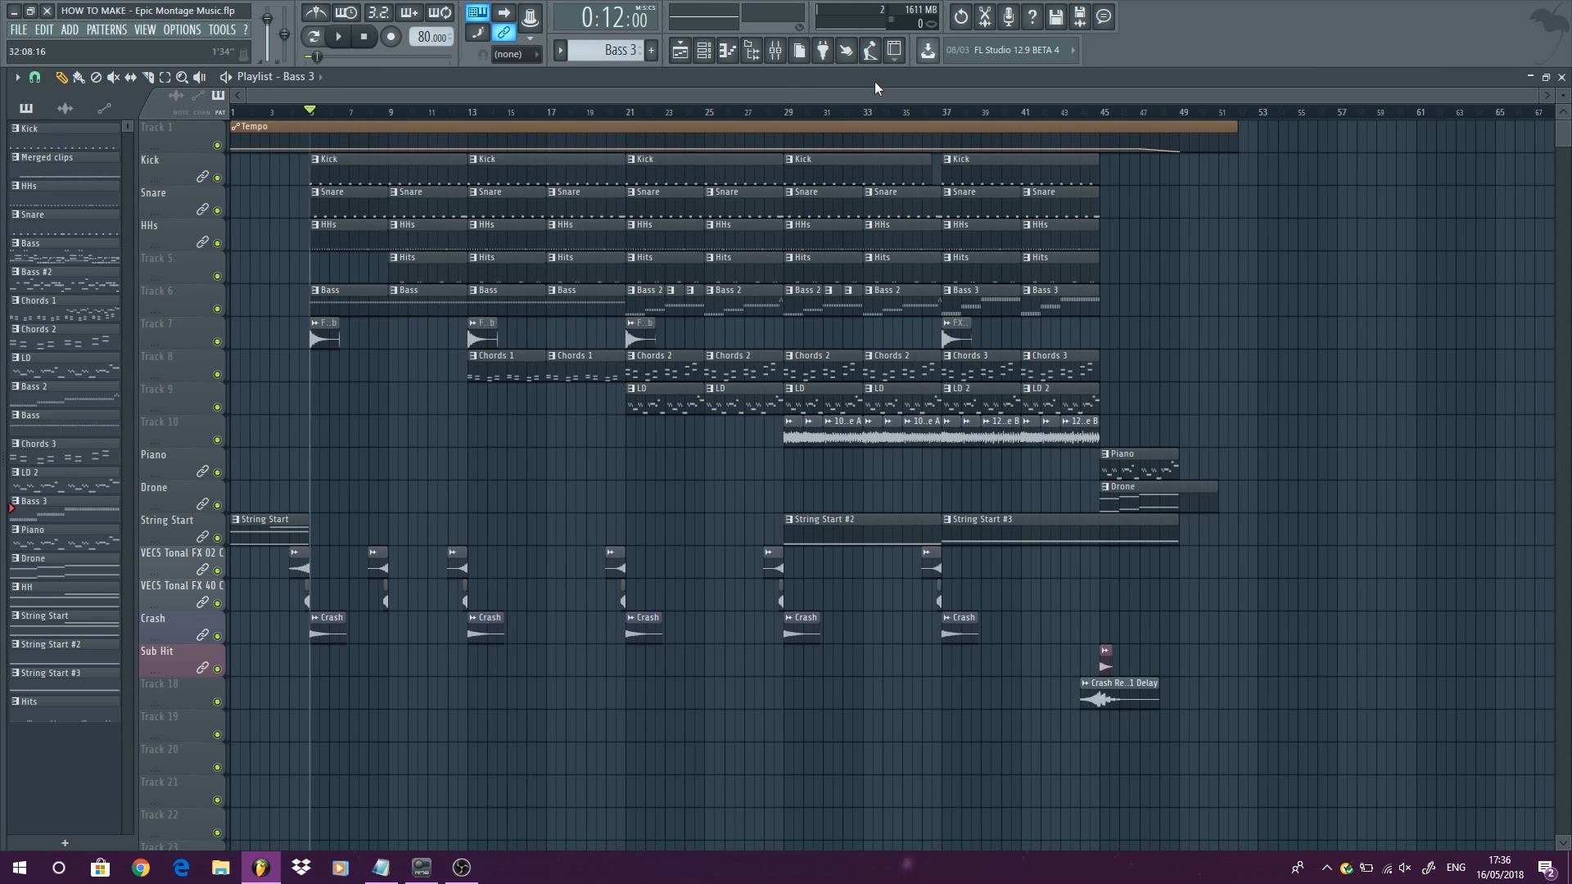
Step: Show the channel rack, solo the Kick track, and play the Kick pattern in pattern mode
key(F6)
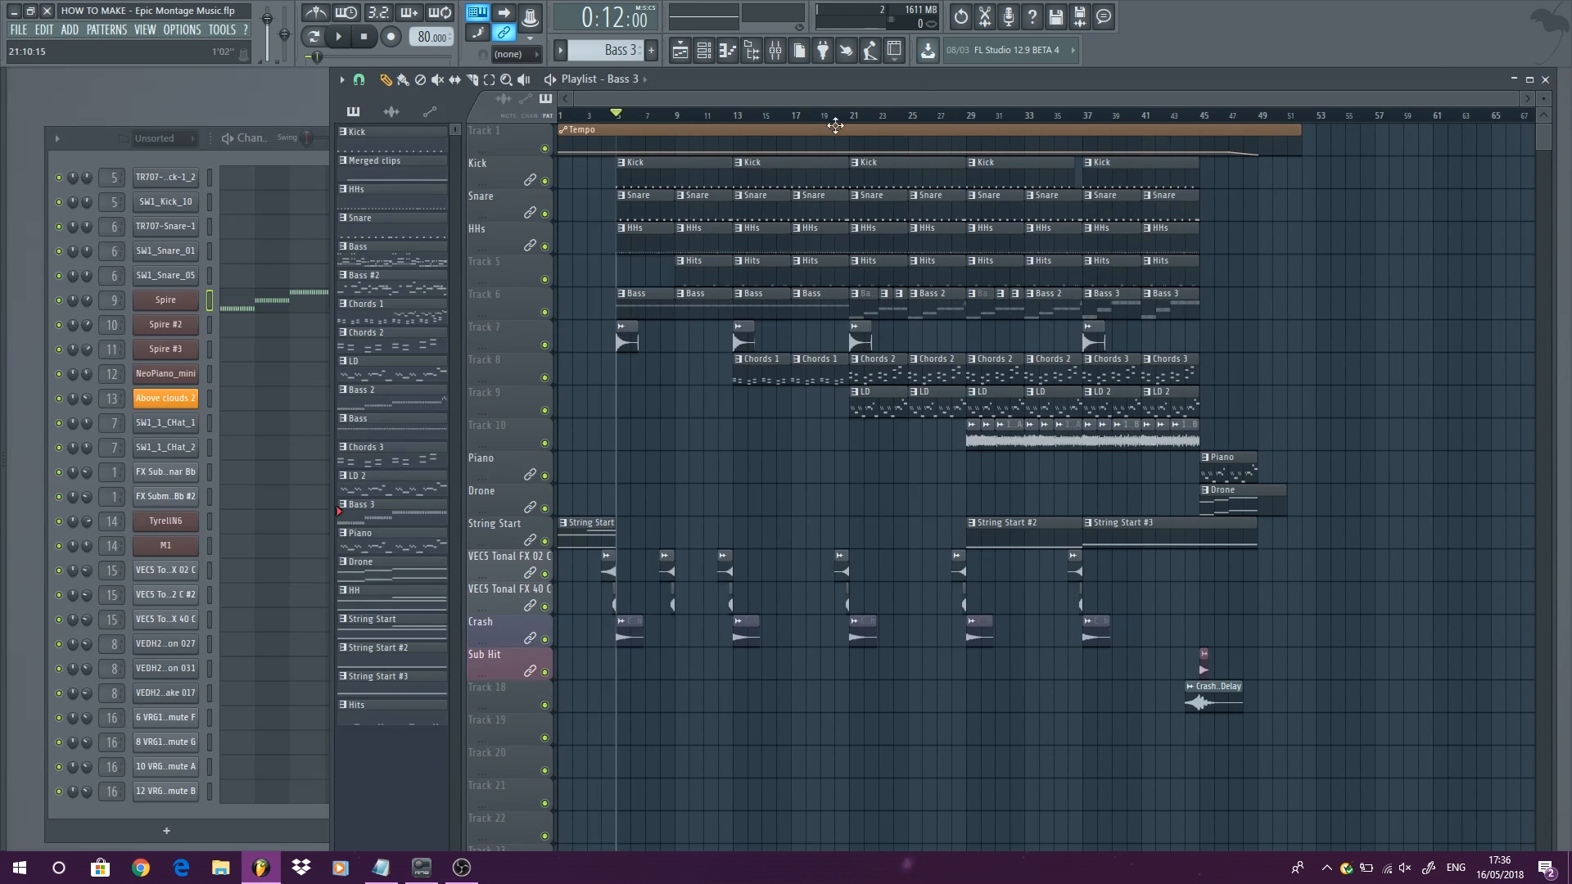
ctrl+click(544, 181)
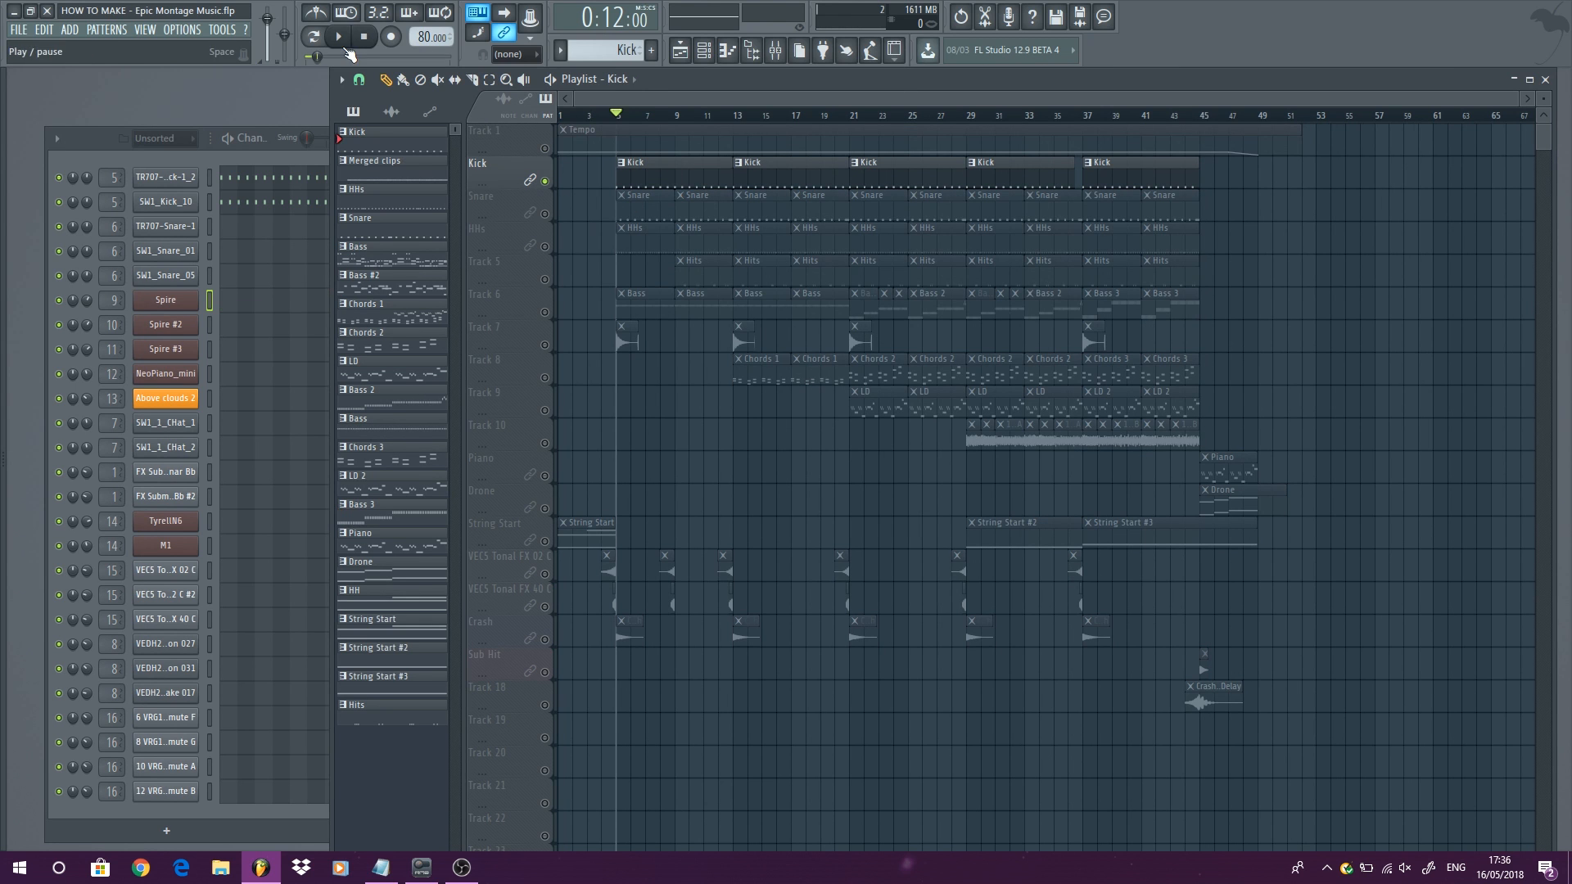
click(337, 38)
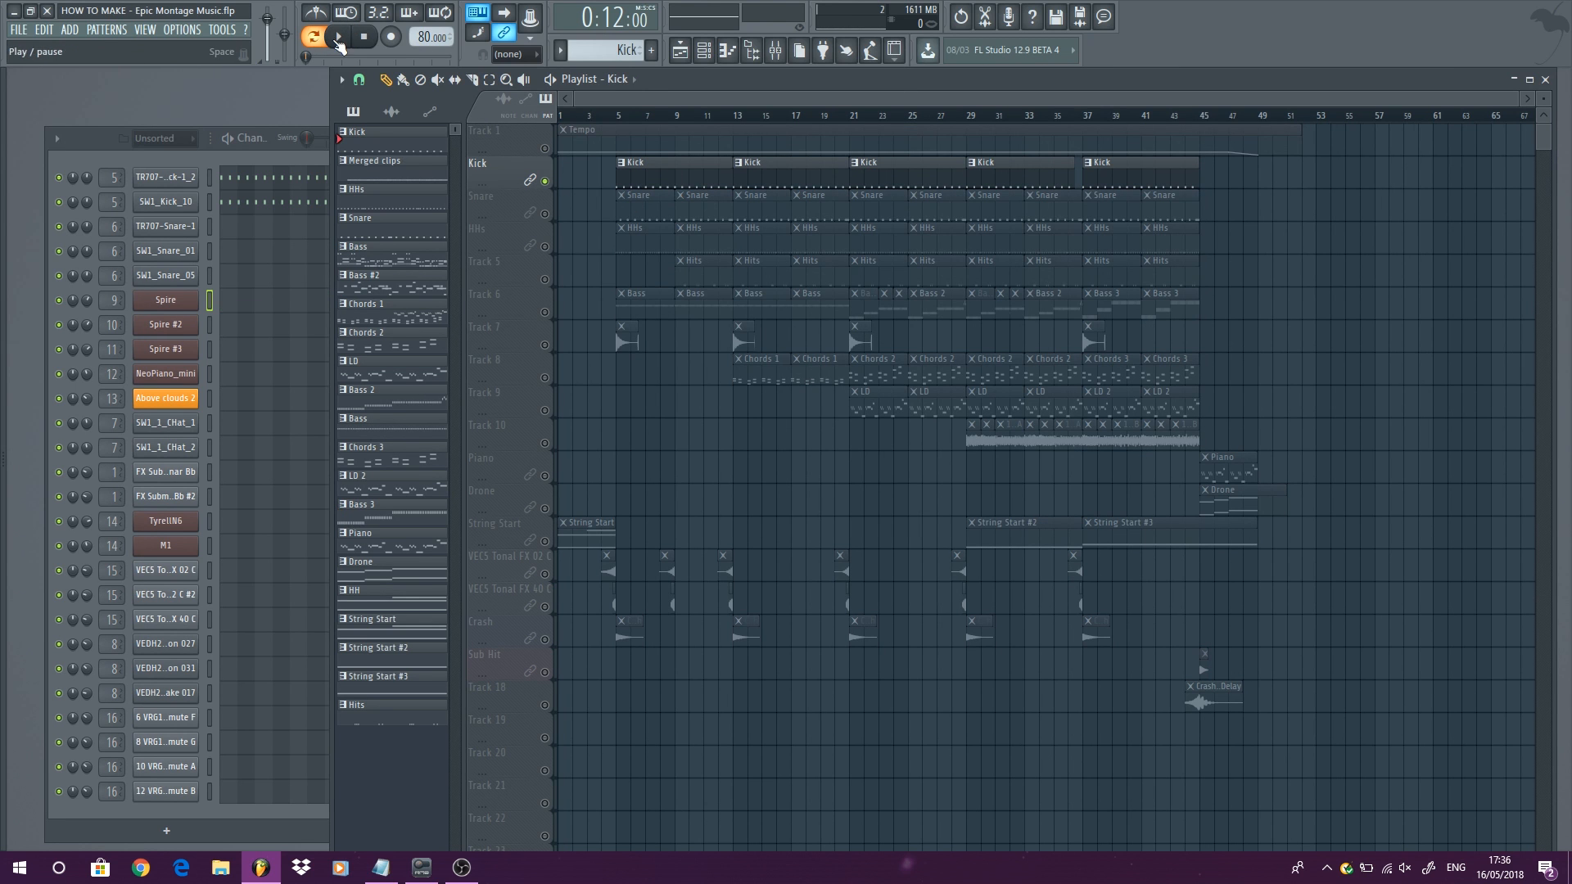
Step: Examine the FabFilter Pro-Q 2 and API-2500 Stereo settings on the kick's mixer insert 5 and close them
double_click(109, 178)
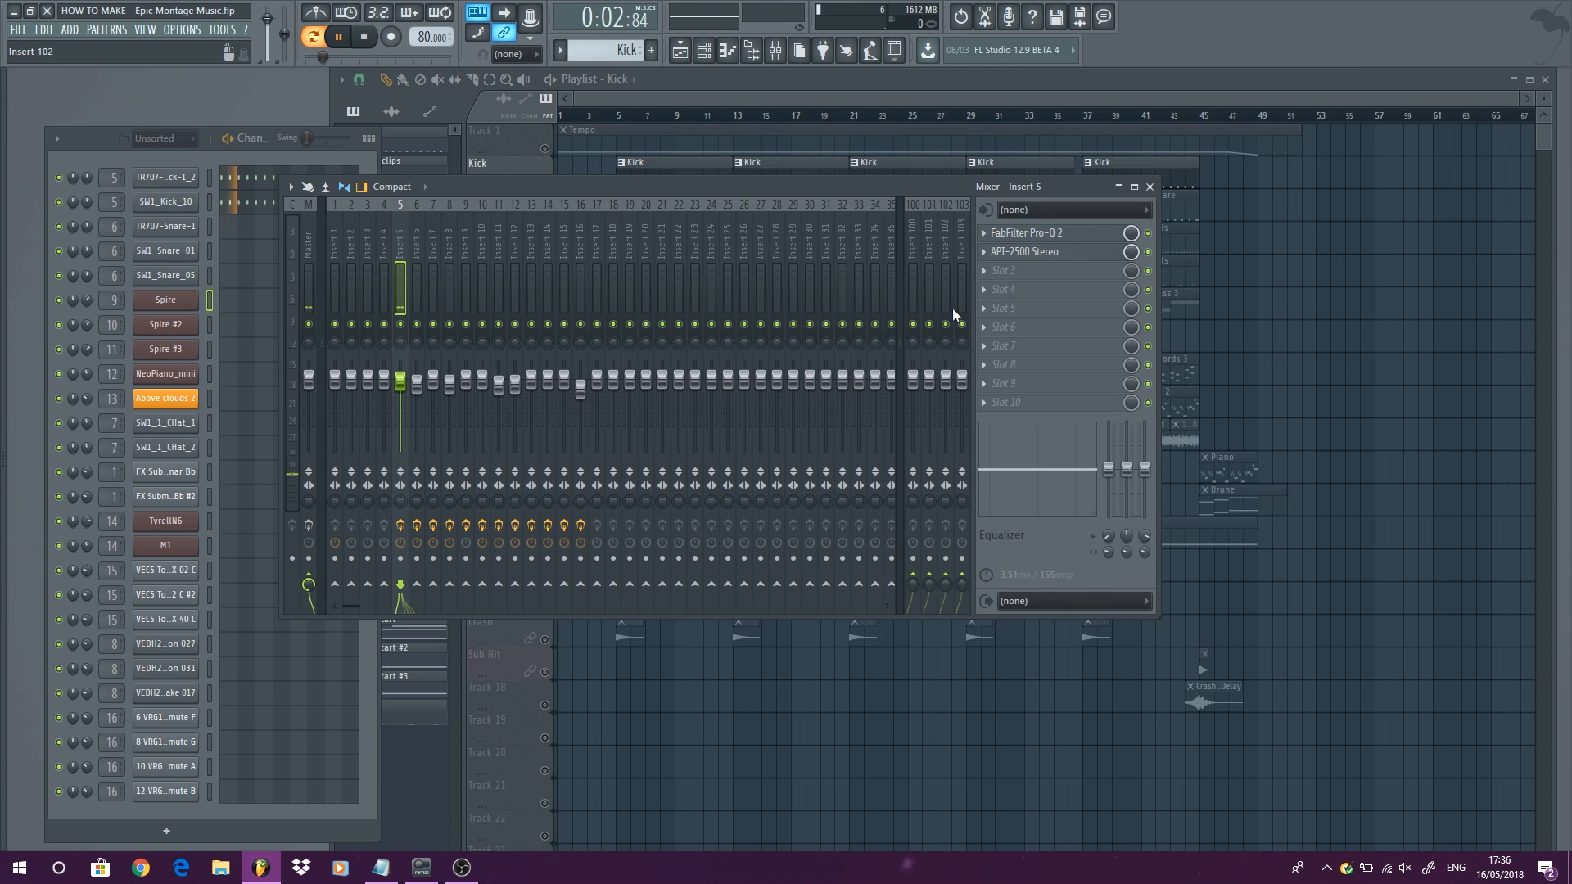
click(1055, 236)
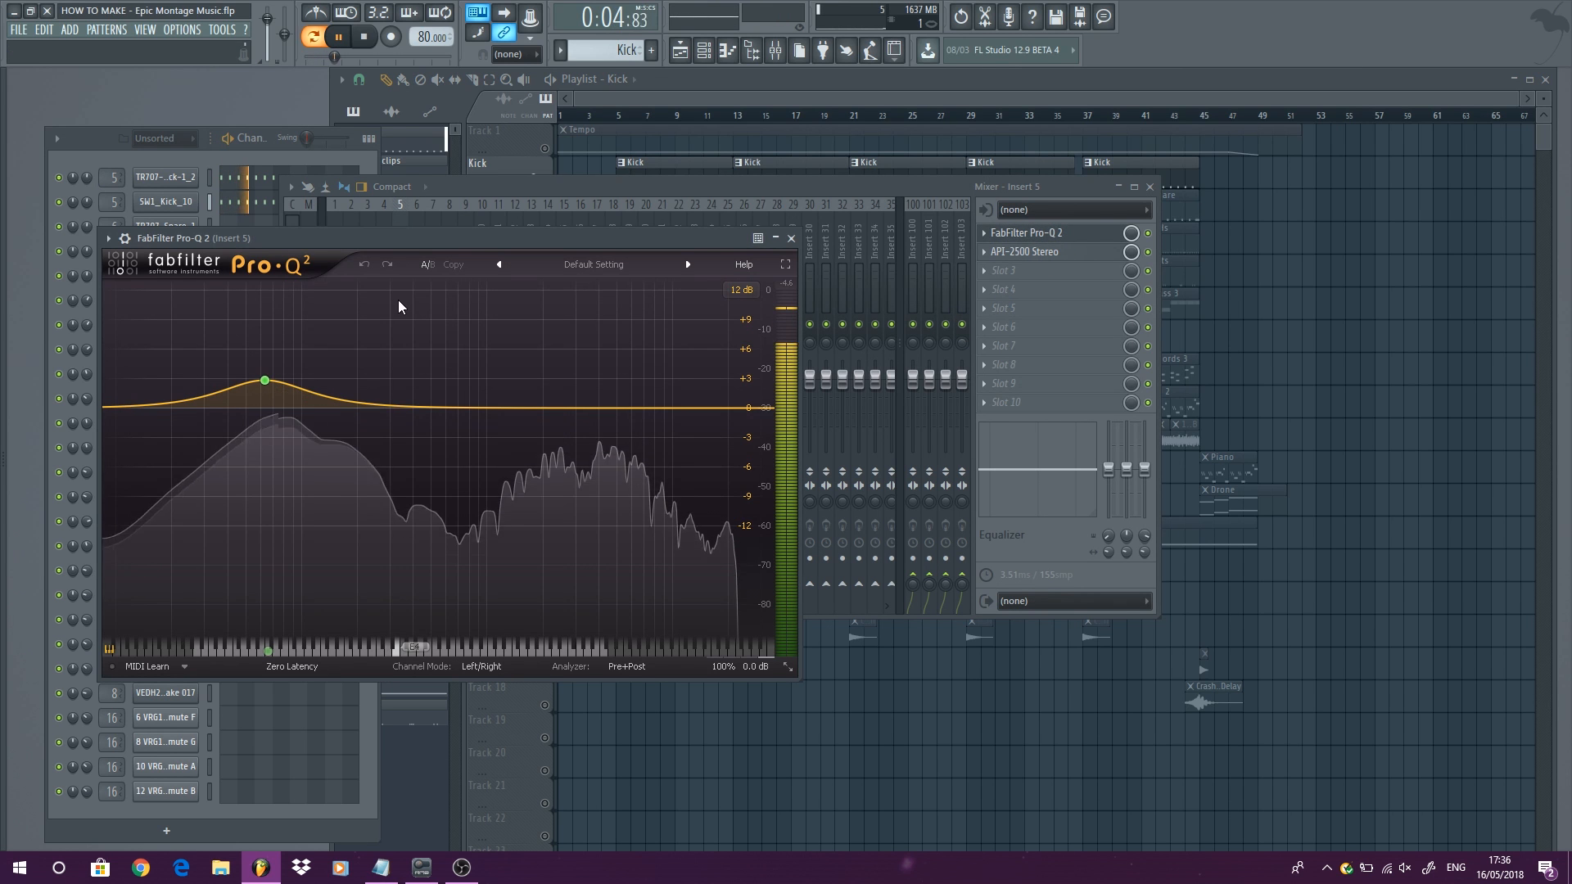
click(1025, 251)
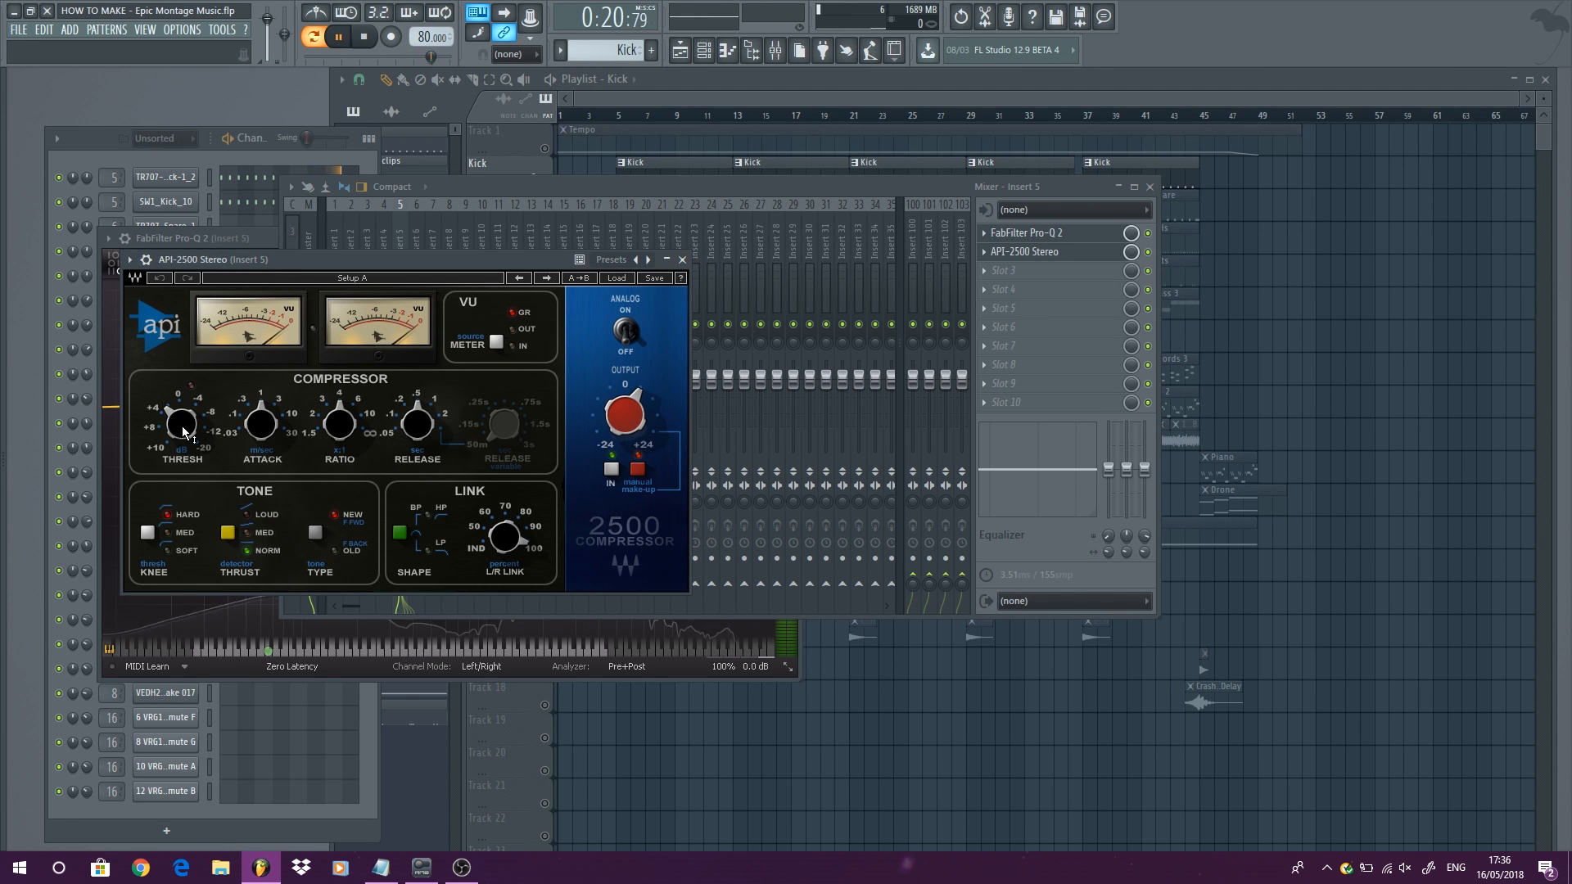
click(682, 260)
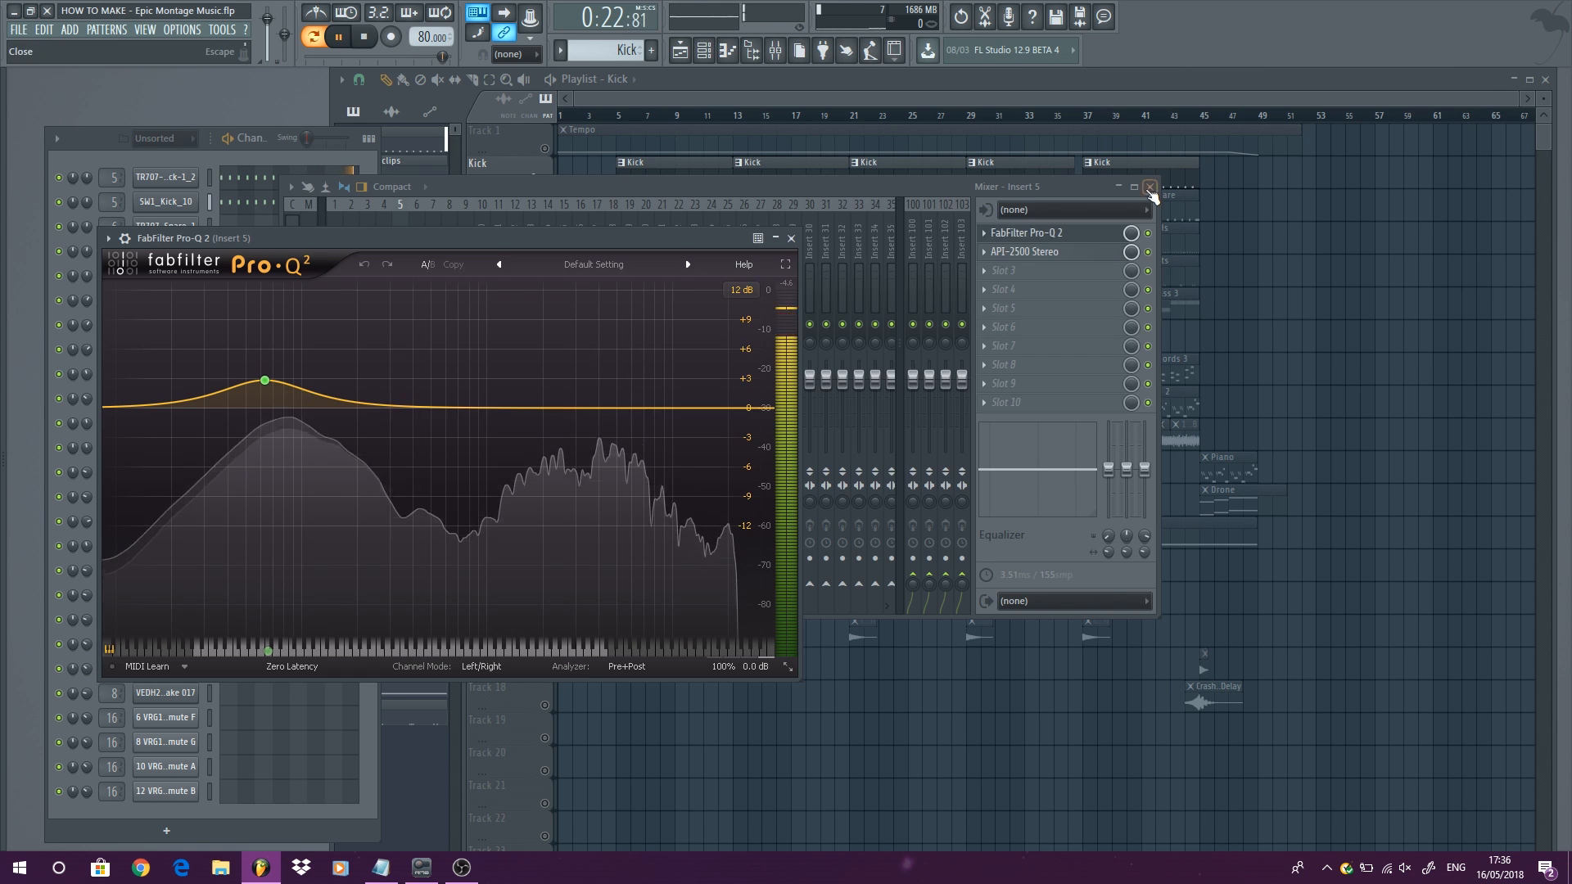
click(822, 228)
click(791, 238)
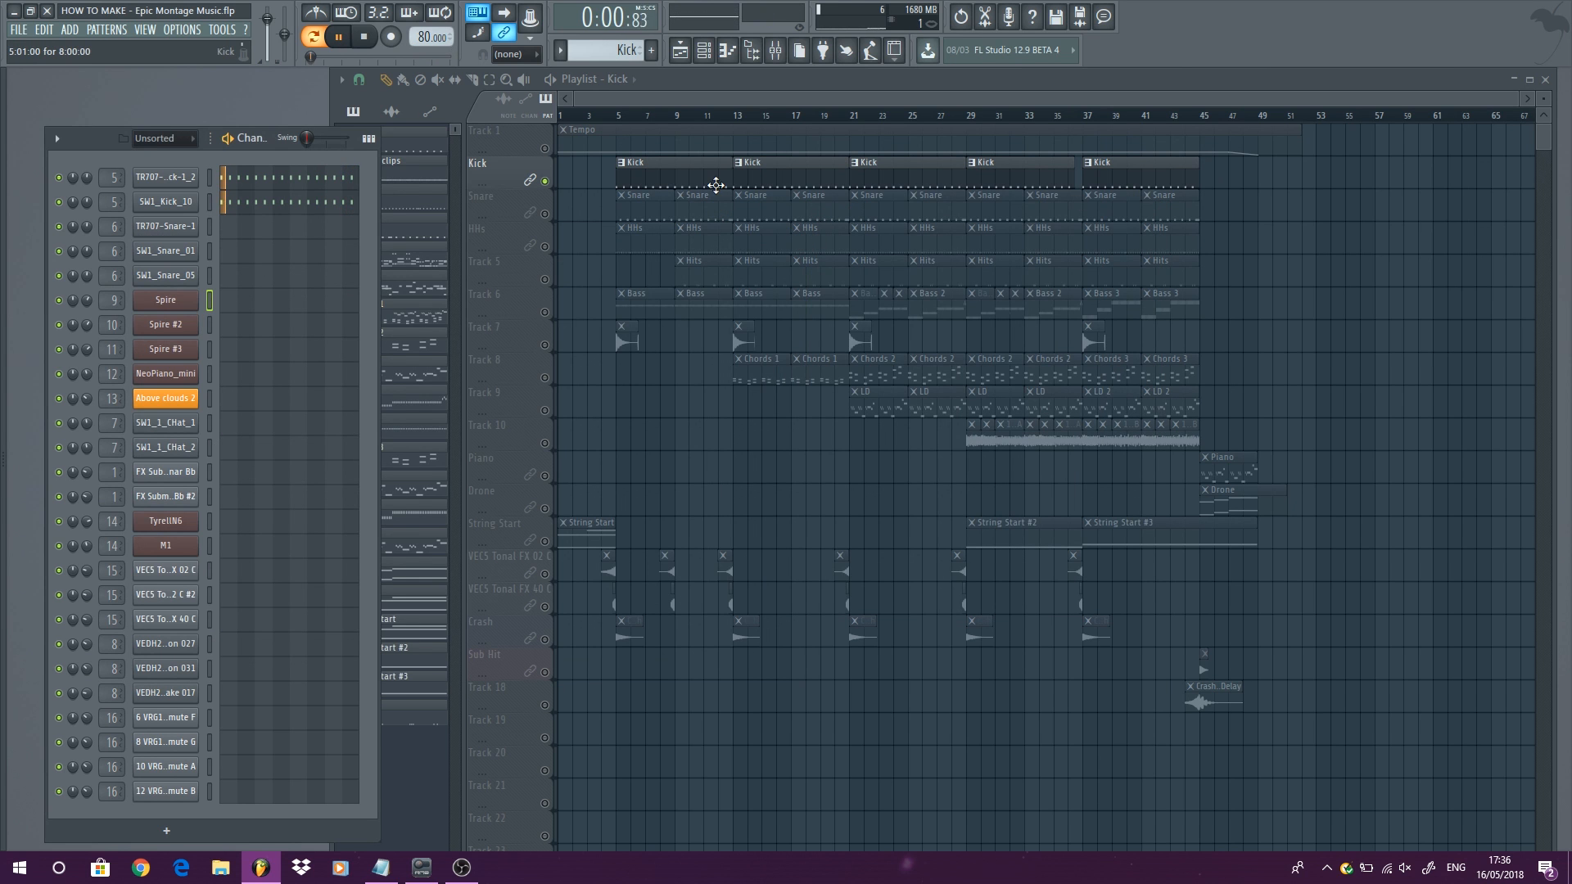
Step: Solo the Snare track in the playlist and open the TR707-Snare-1 sampler settings
click(635, 208)
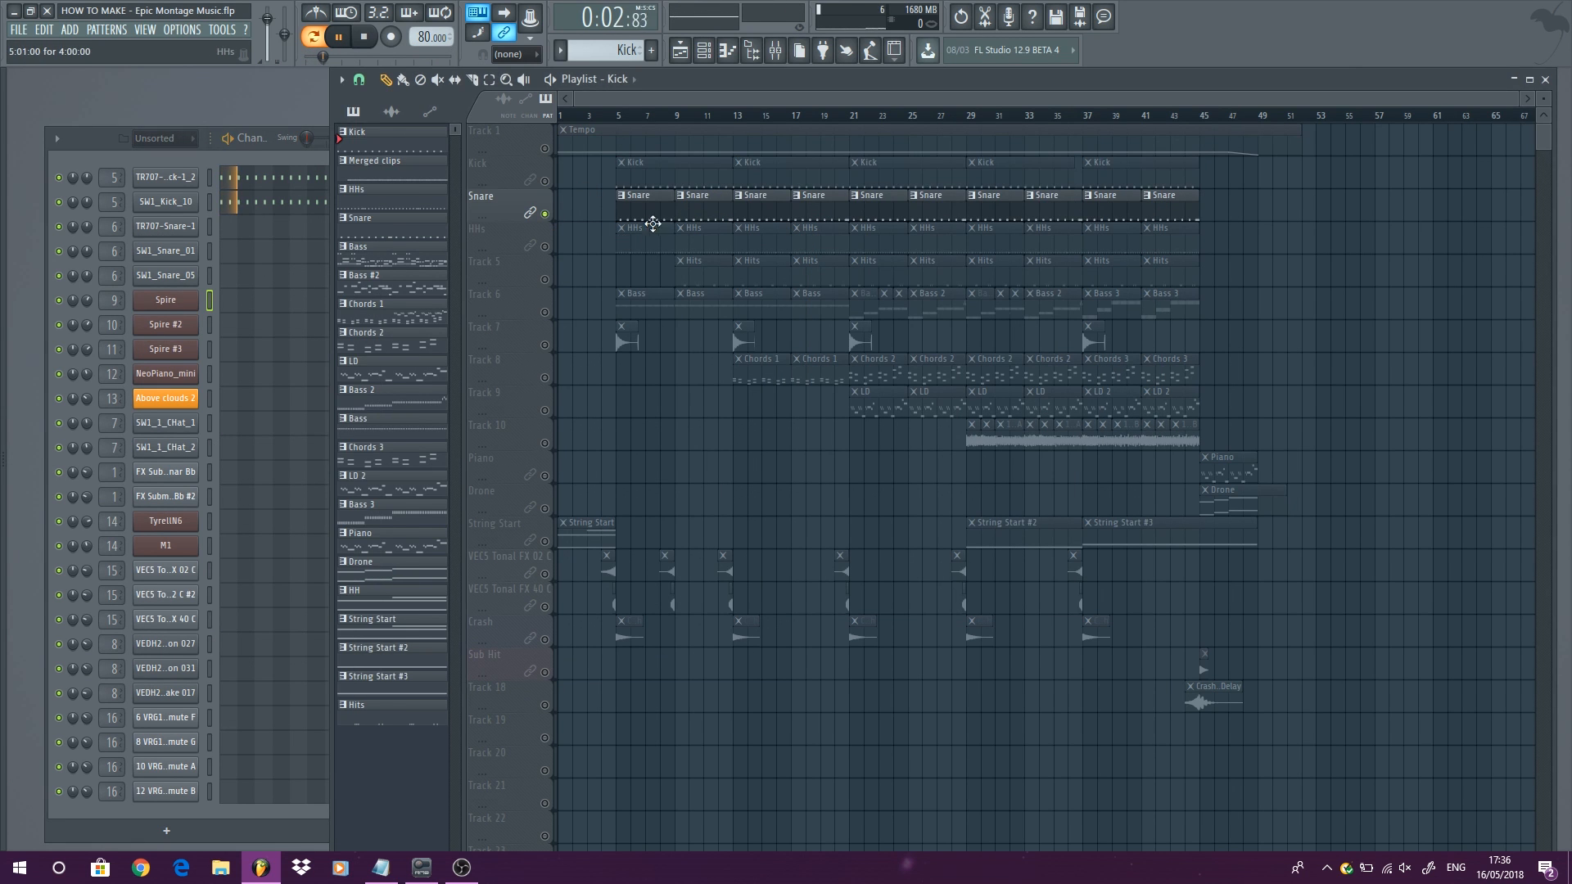
click(184, 232)
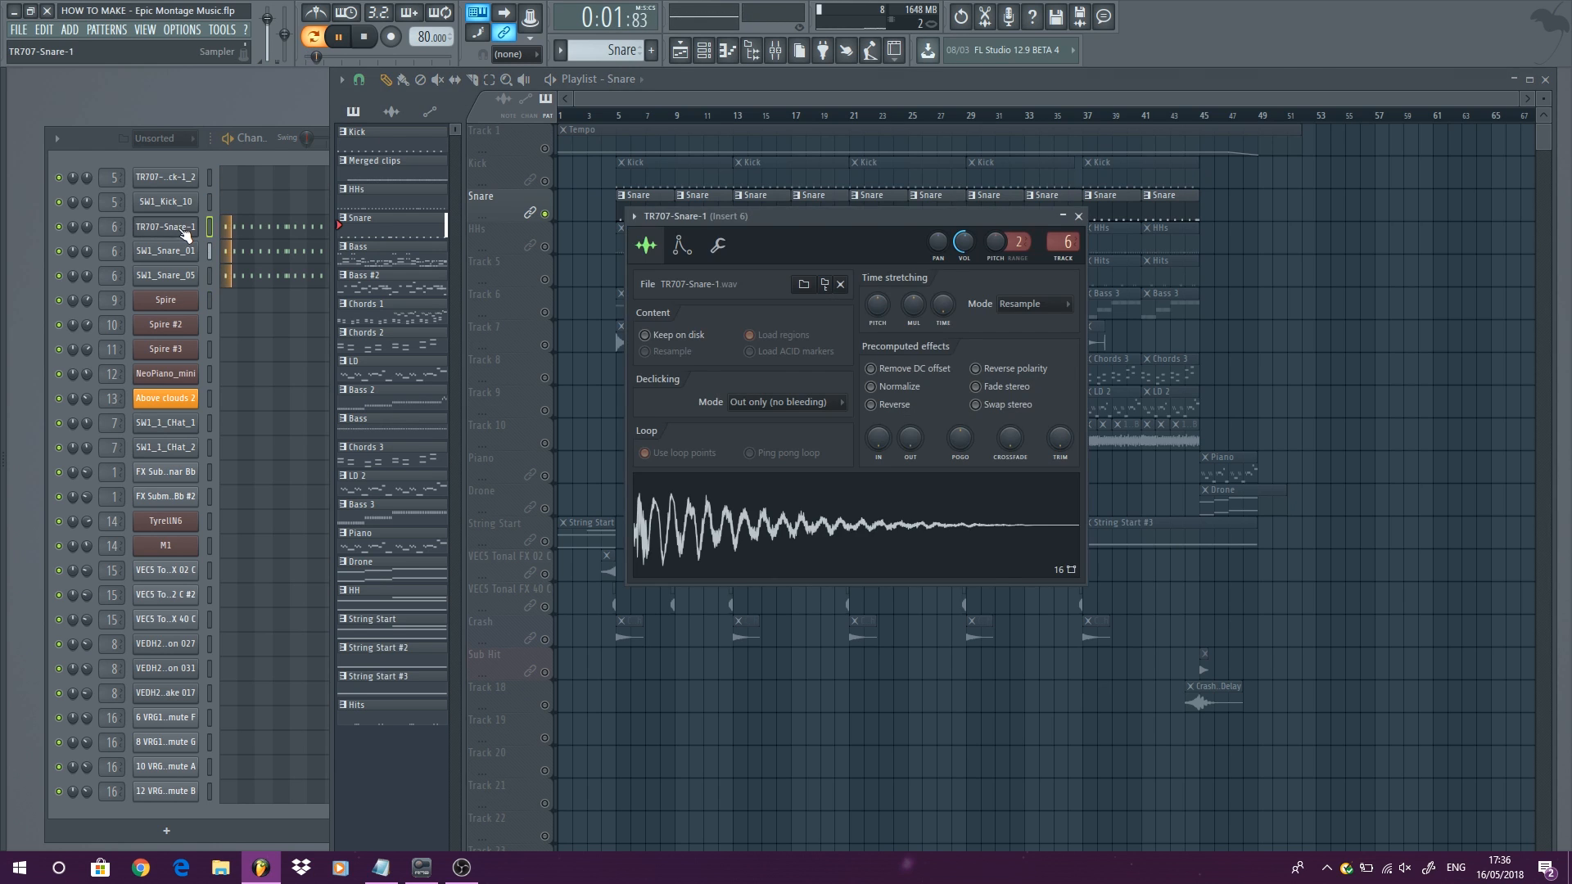
Step: Audition TR707-Snare-1, SW1_Snare_01 and SW1_Snare_05 one at a time, finishing with all three snare channels unmuted
right_click(59, 227)
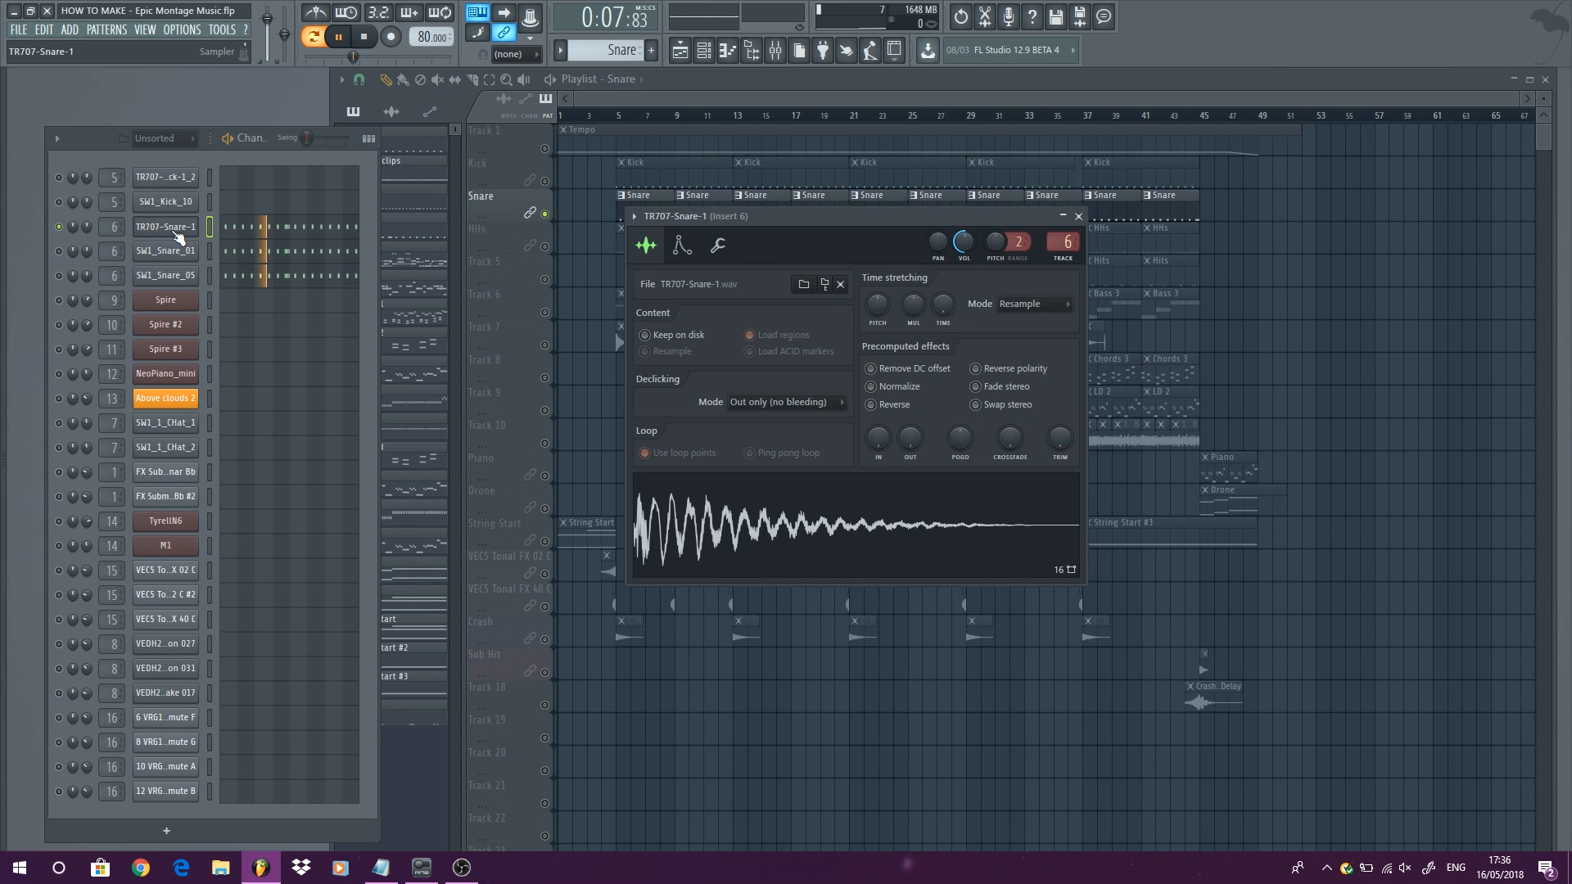
right_click(59, 253)
click(78, 260)
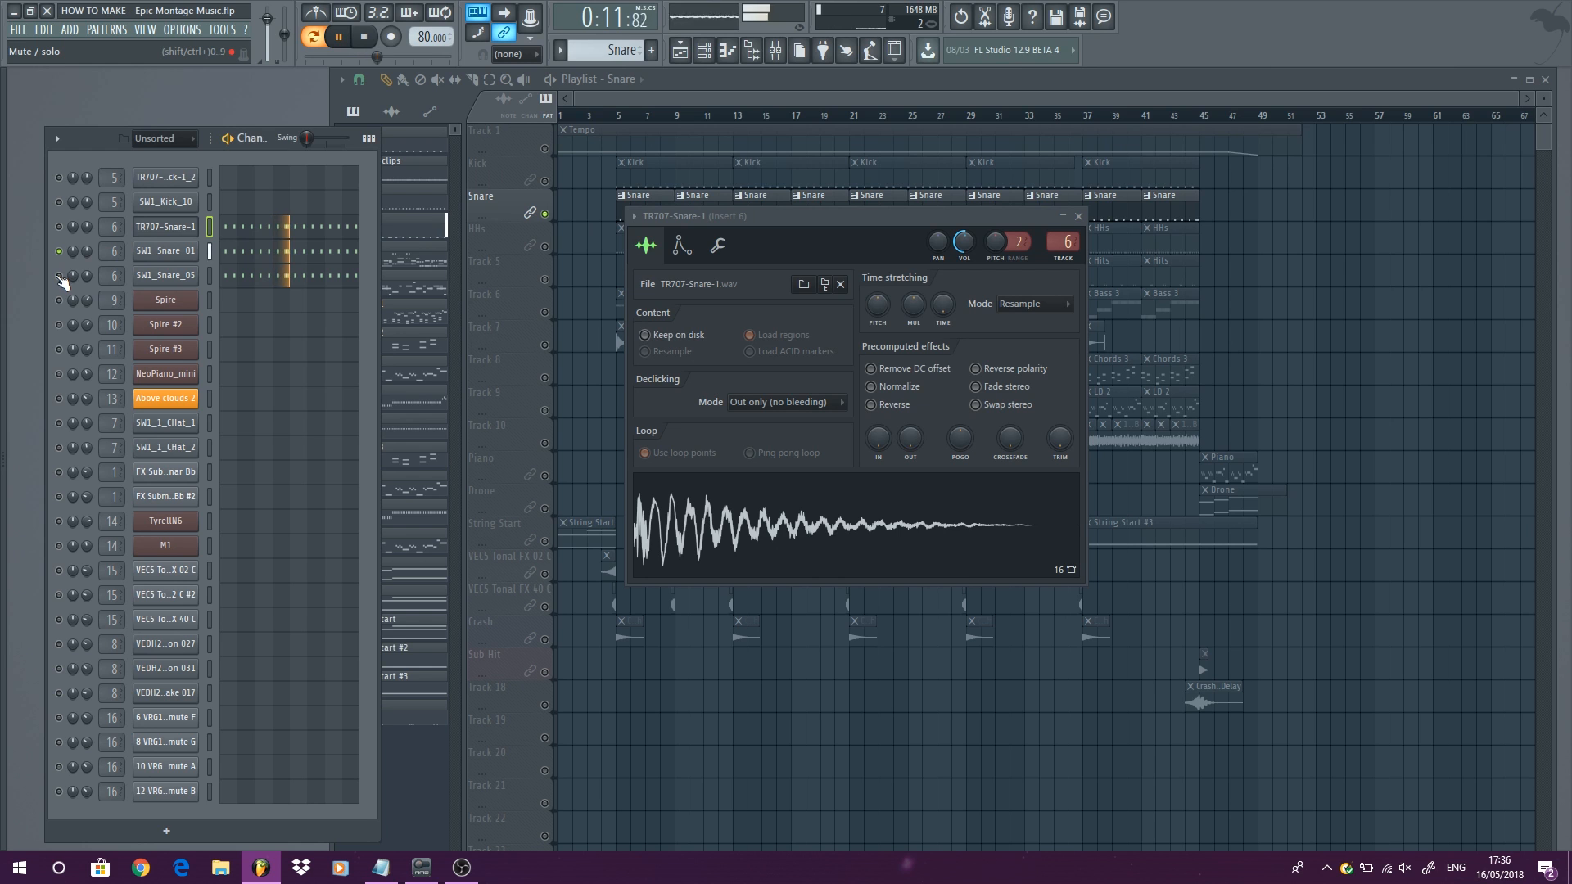
right_click(59, 276)
click(72, 286)
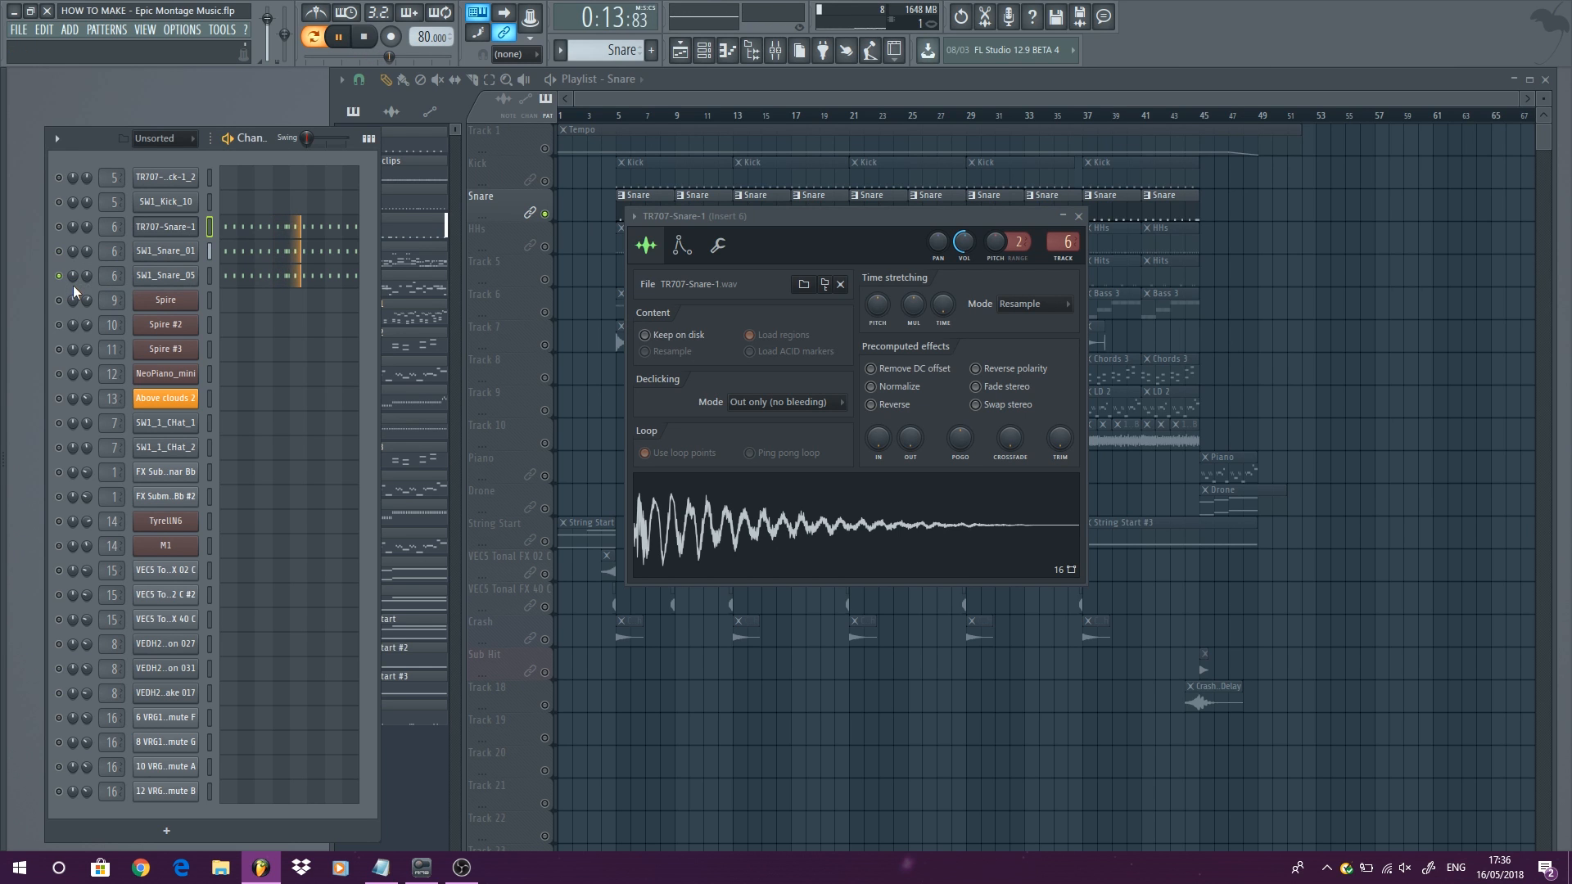
click(59, 252)
click(59, 227)
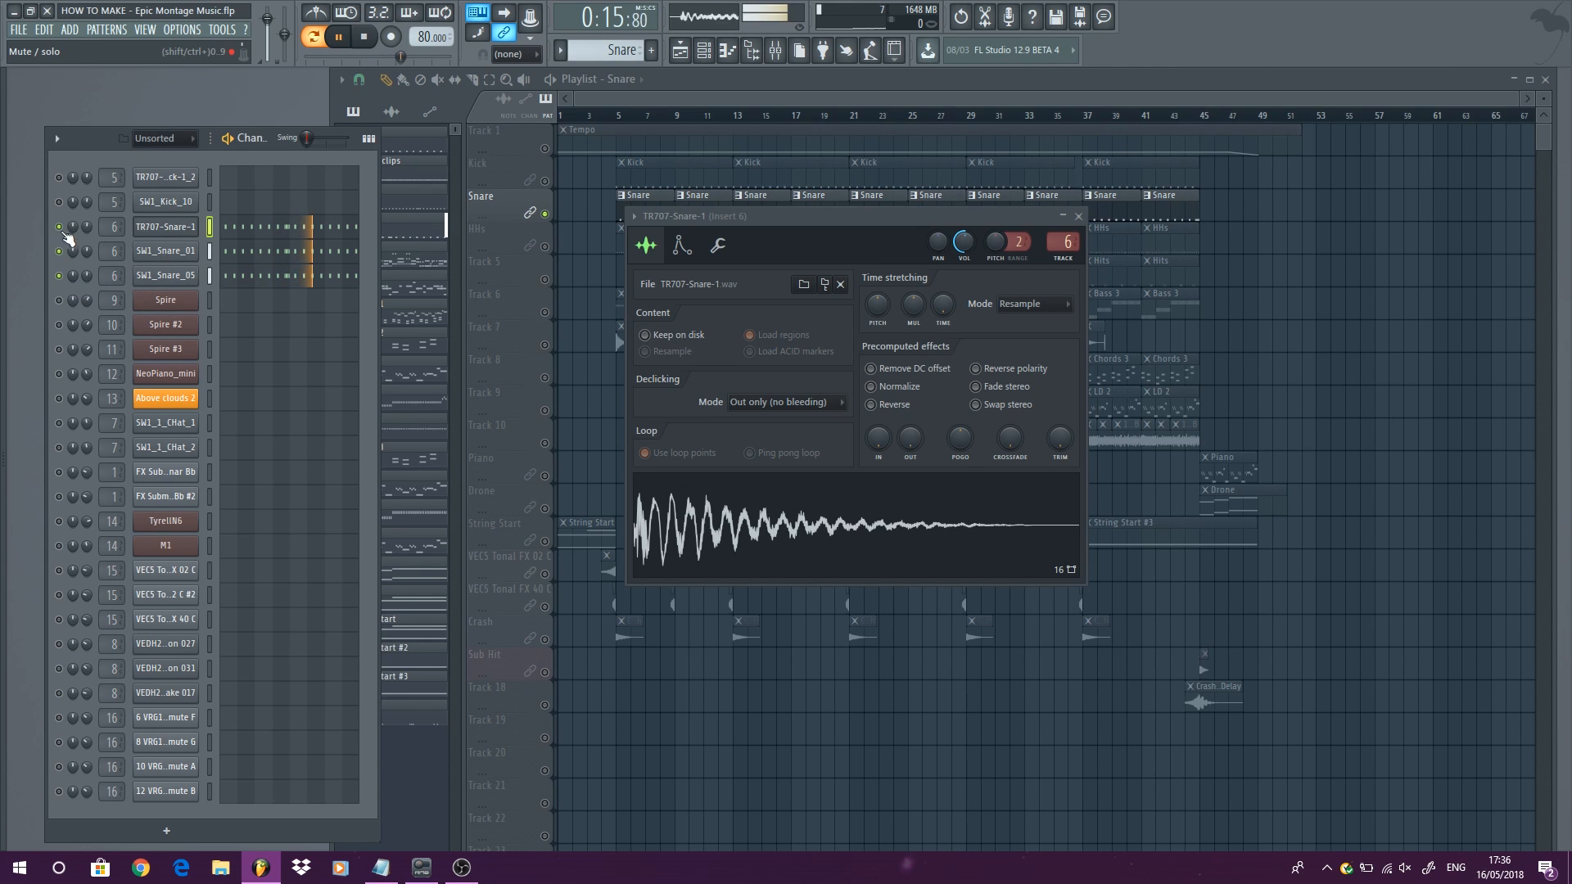
Step: Examine the ValhallaVintageVerb reverb settings on the snare's mixer insert 6 and close the mixer
double_click(104, 232)
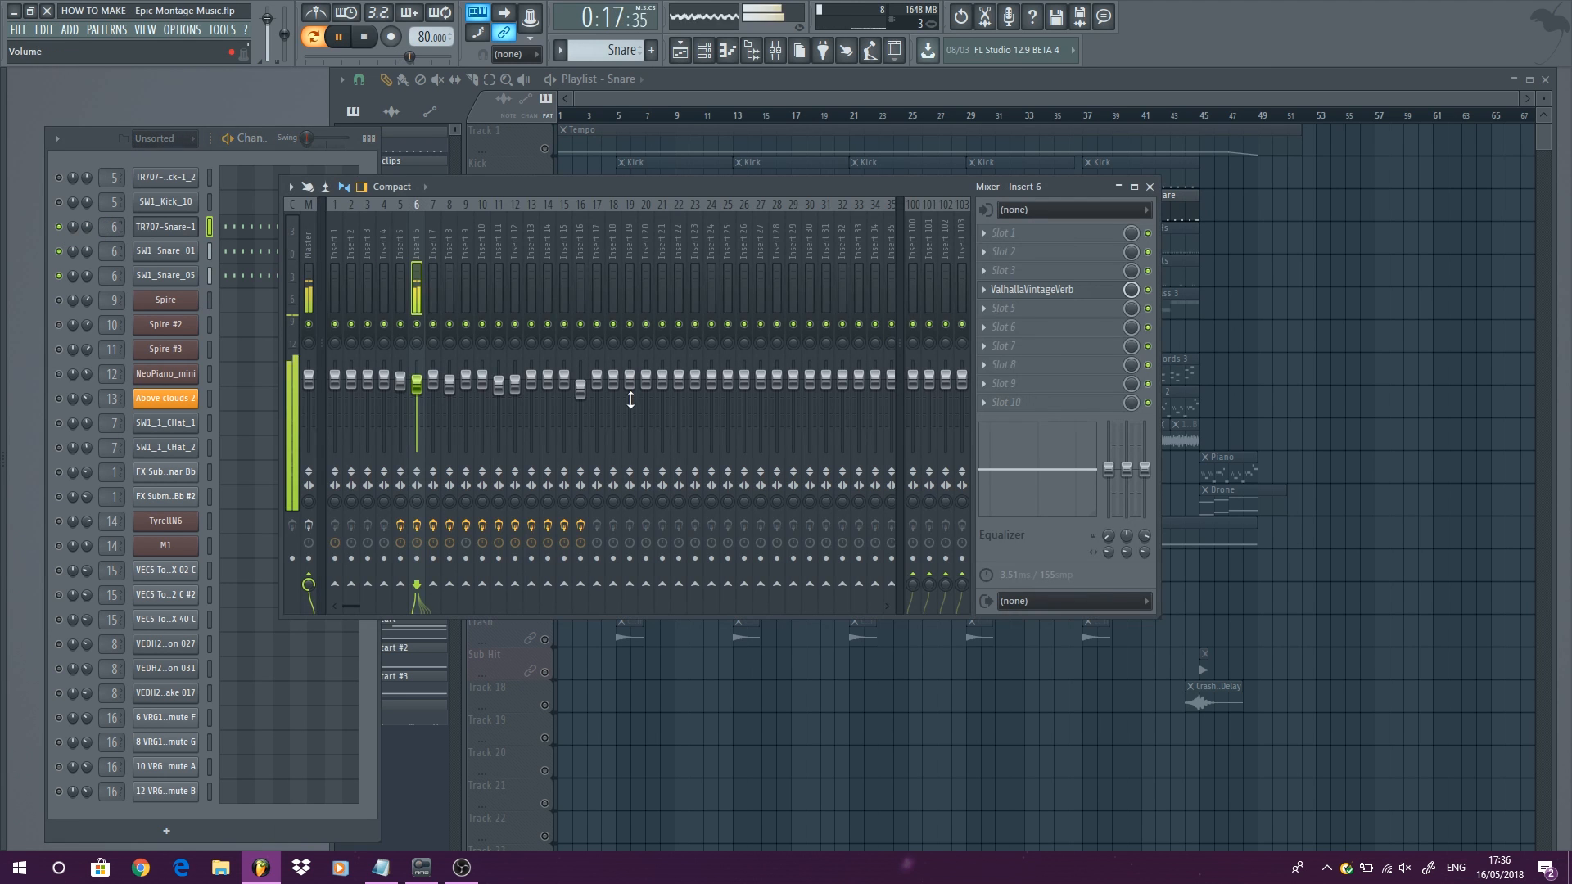
click(1065, 293)
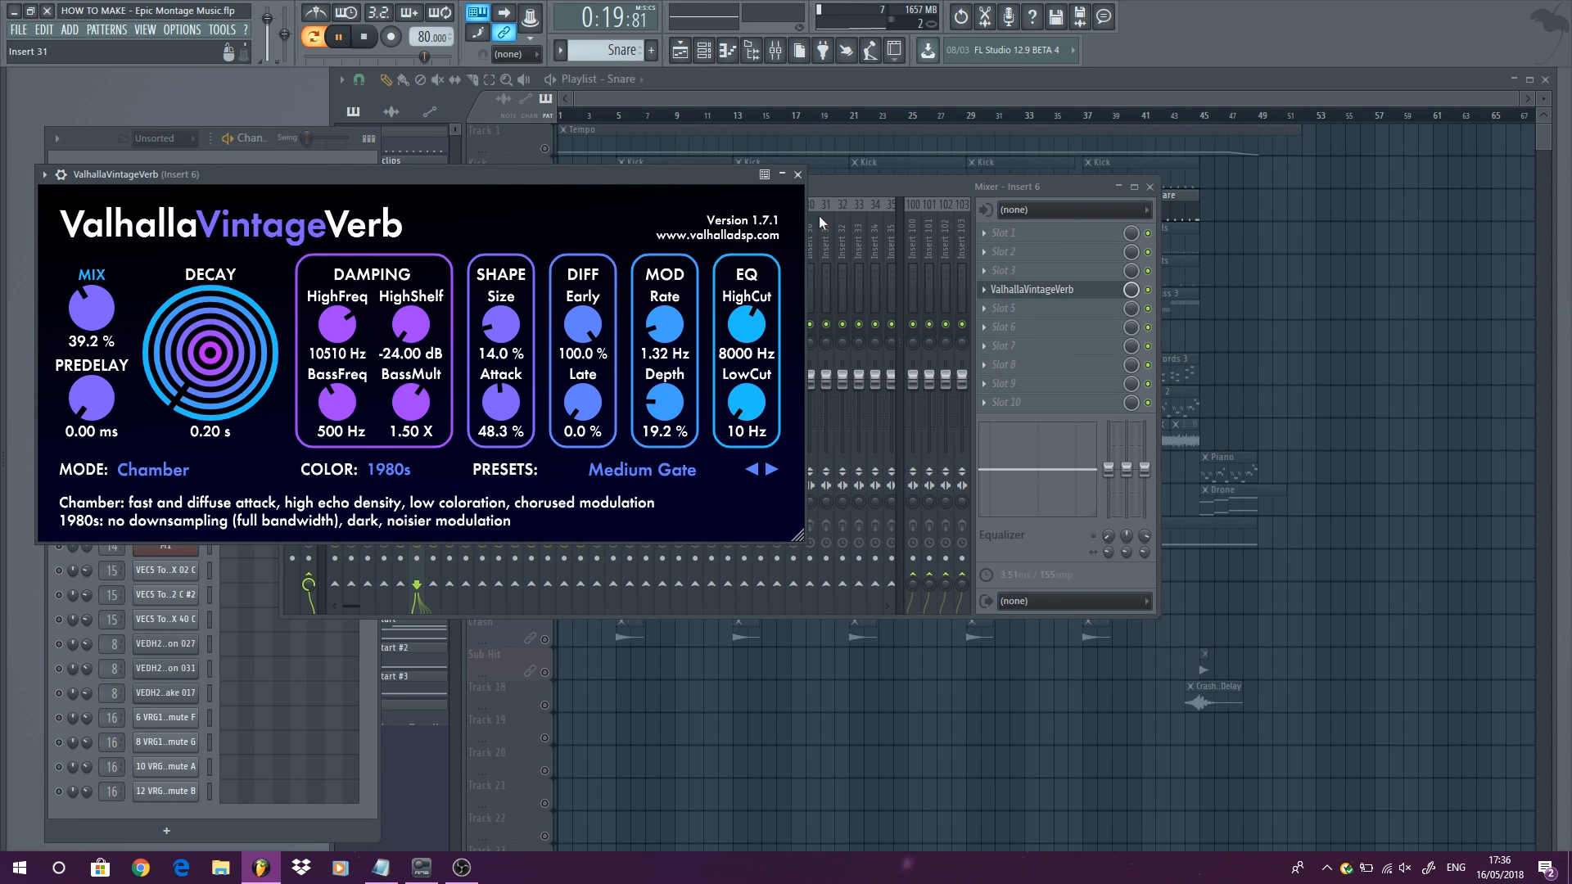
click(798, 176)
click(1063, 291)
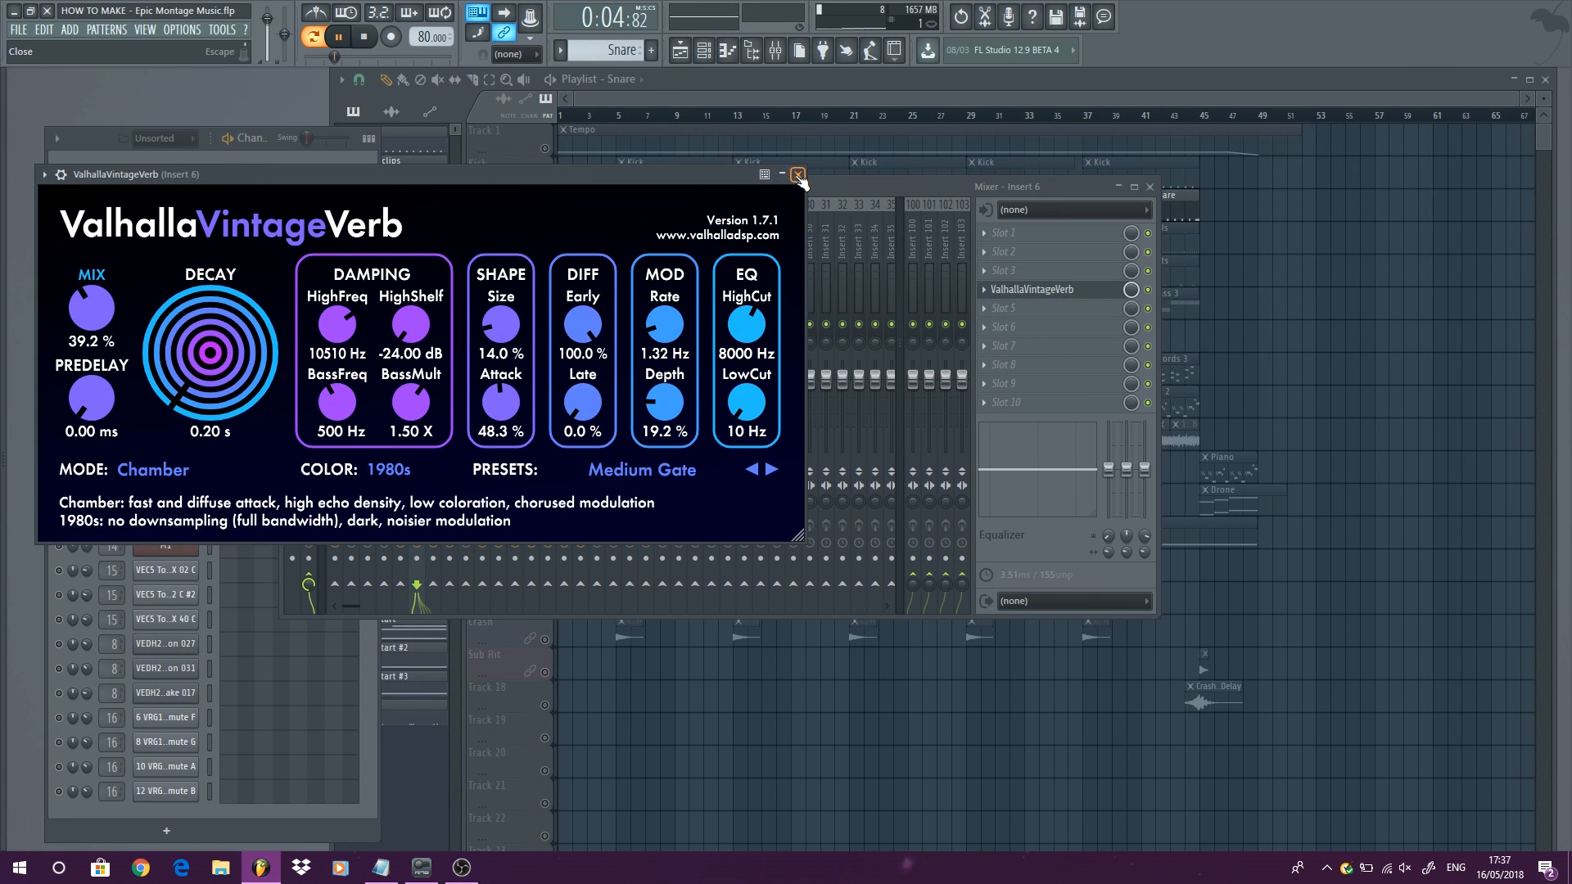
click(799, 176)
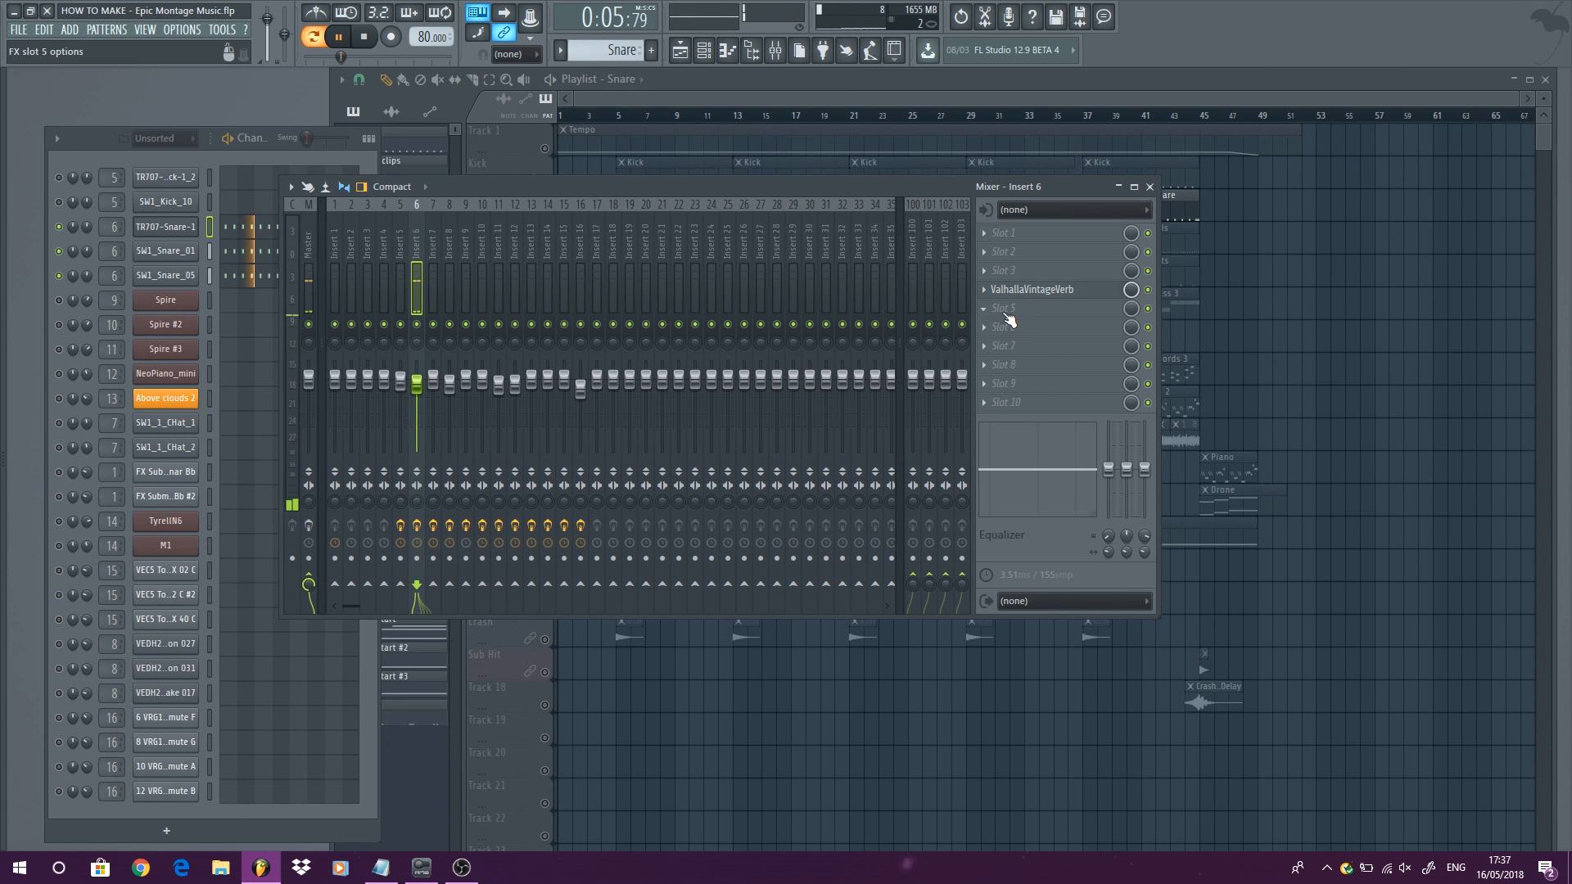
click(1150, 187)
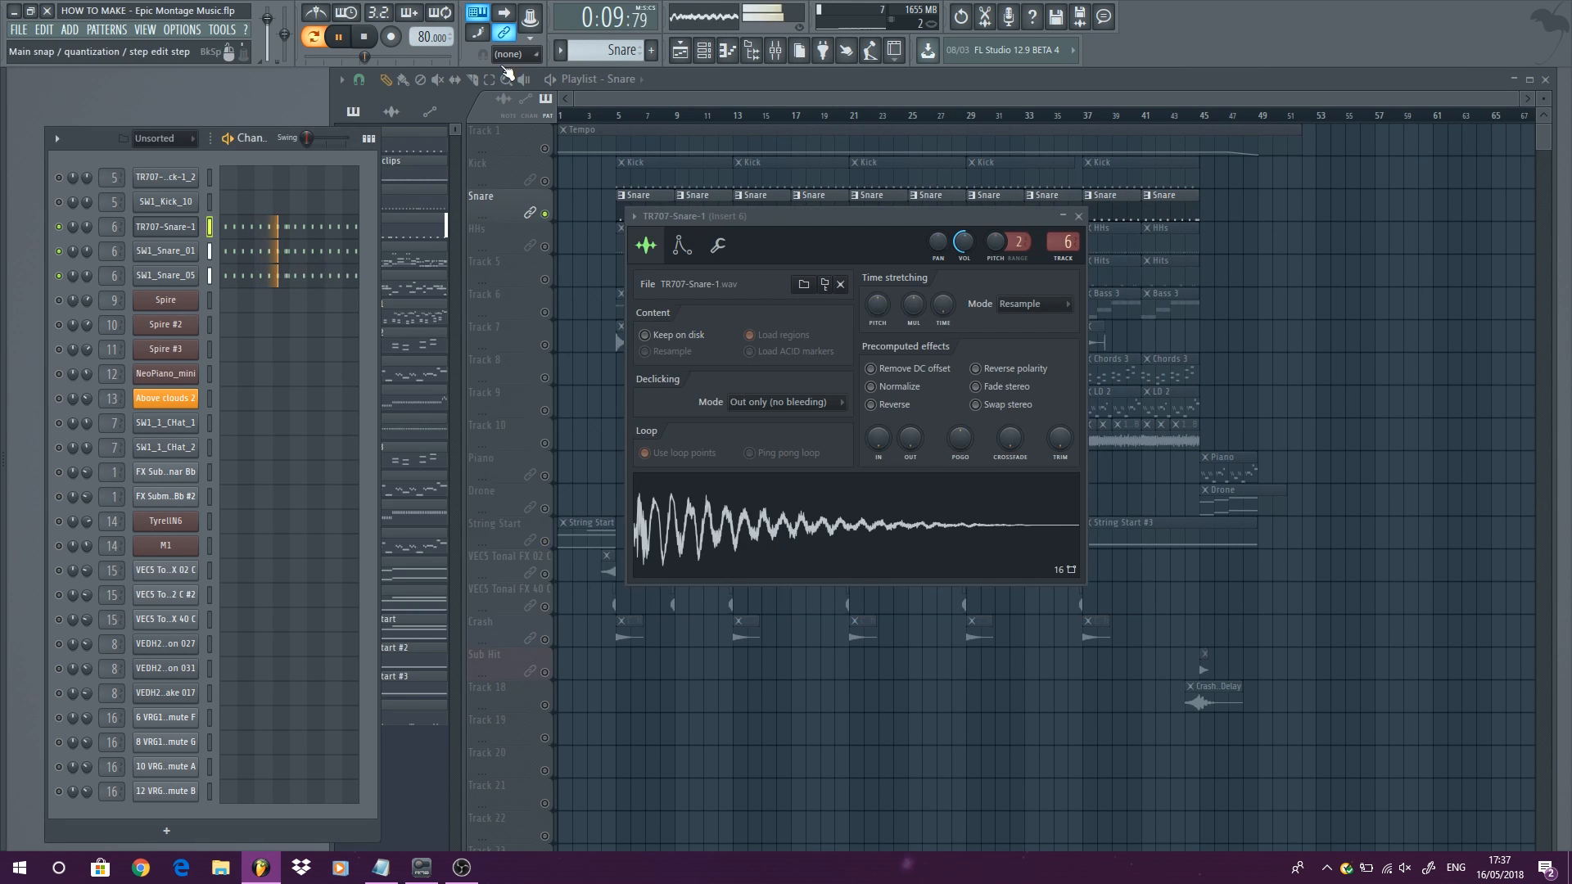
Step: Stop playback, recheck the effects on the snare's mixer insert 6, and return to the playlist
key(space)
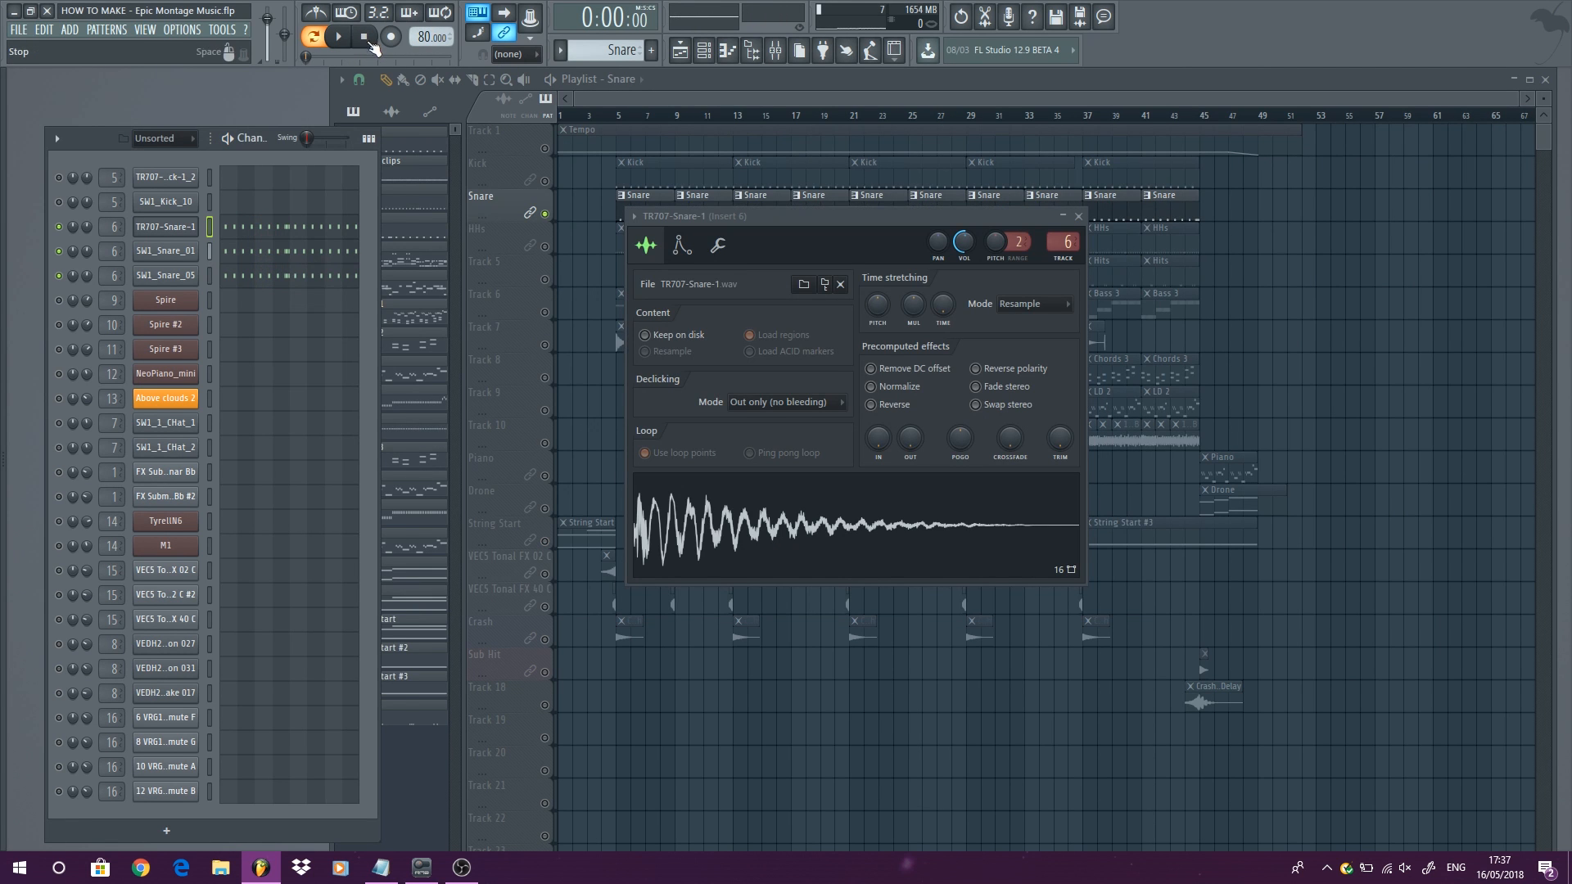
double_click(108, 274)
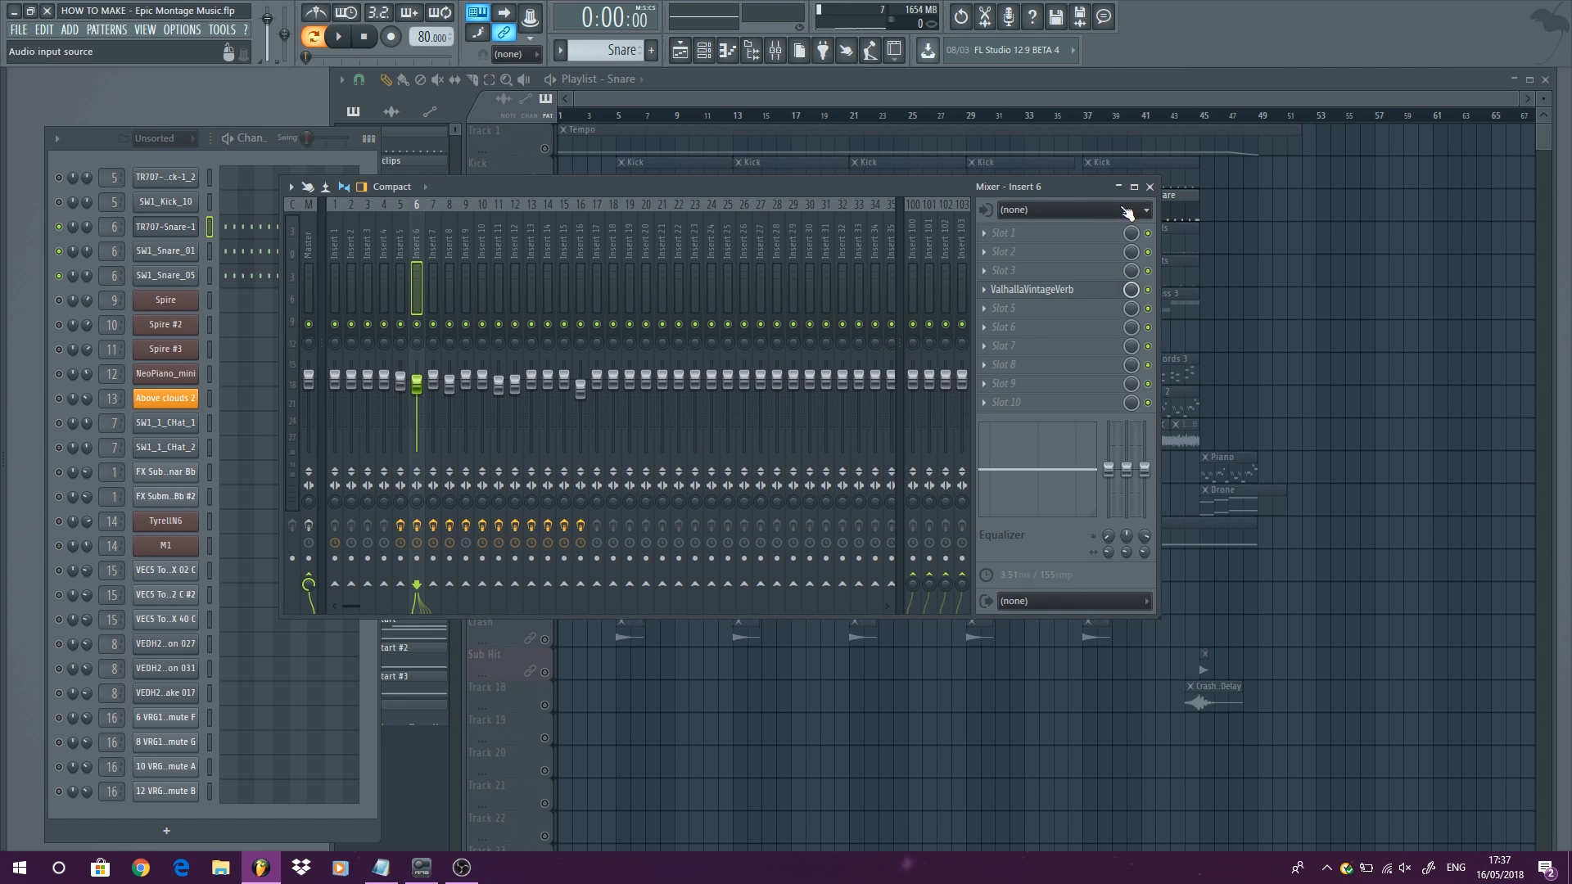
click(1150, 187)
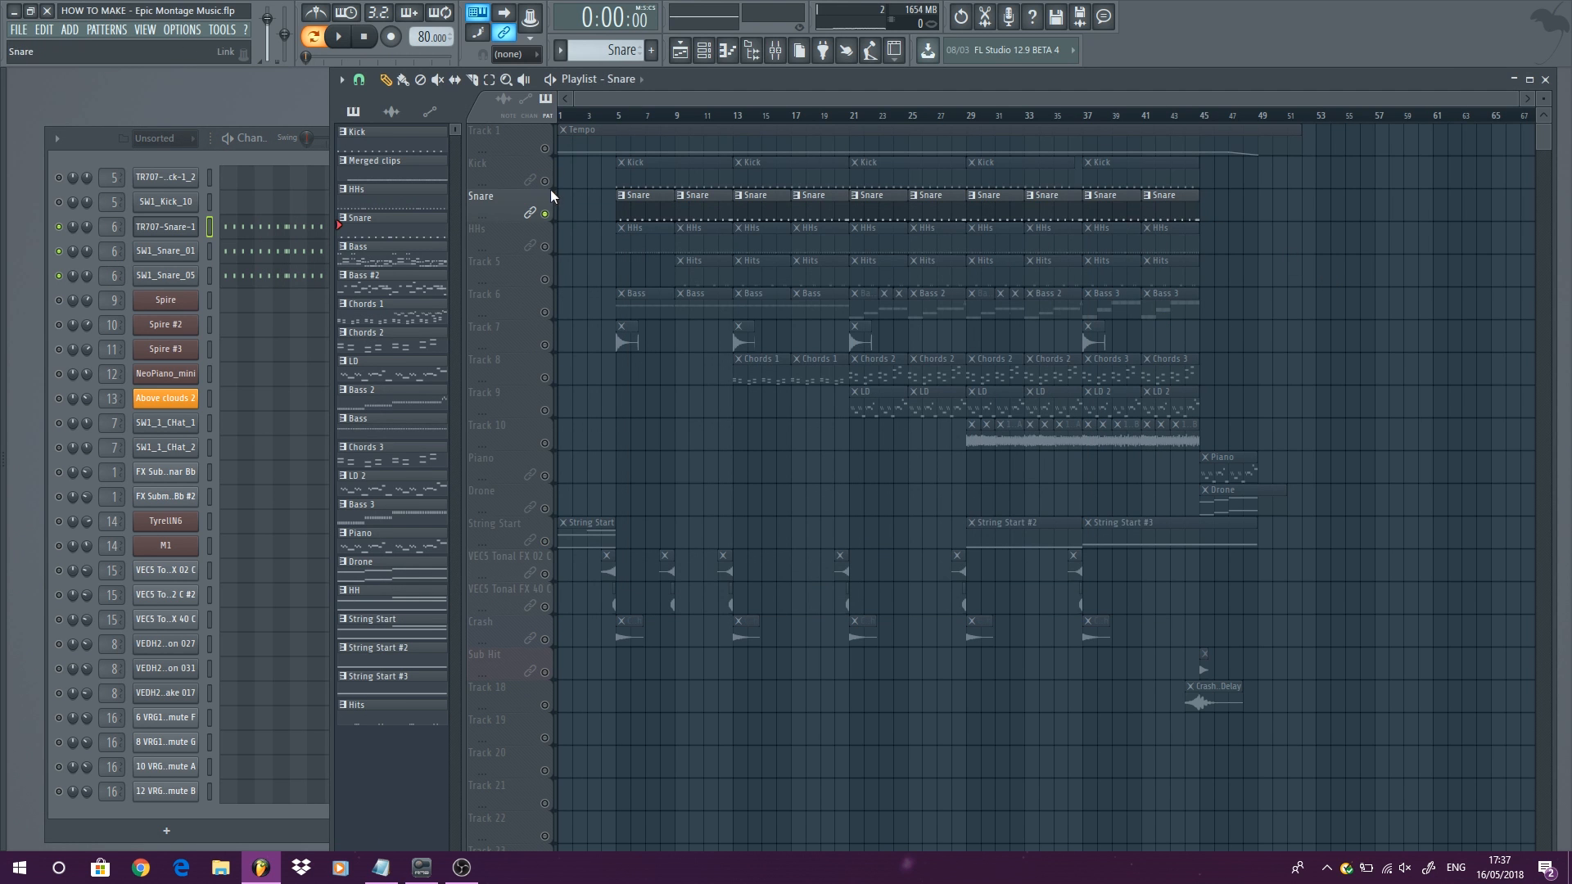
Step: Unmute the Kick track so it plays alongside the soloed Snare track, with both patterns in close view from bar 5
scroll(587, 224, up, 5)
scroll(685, 245, up, 3)
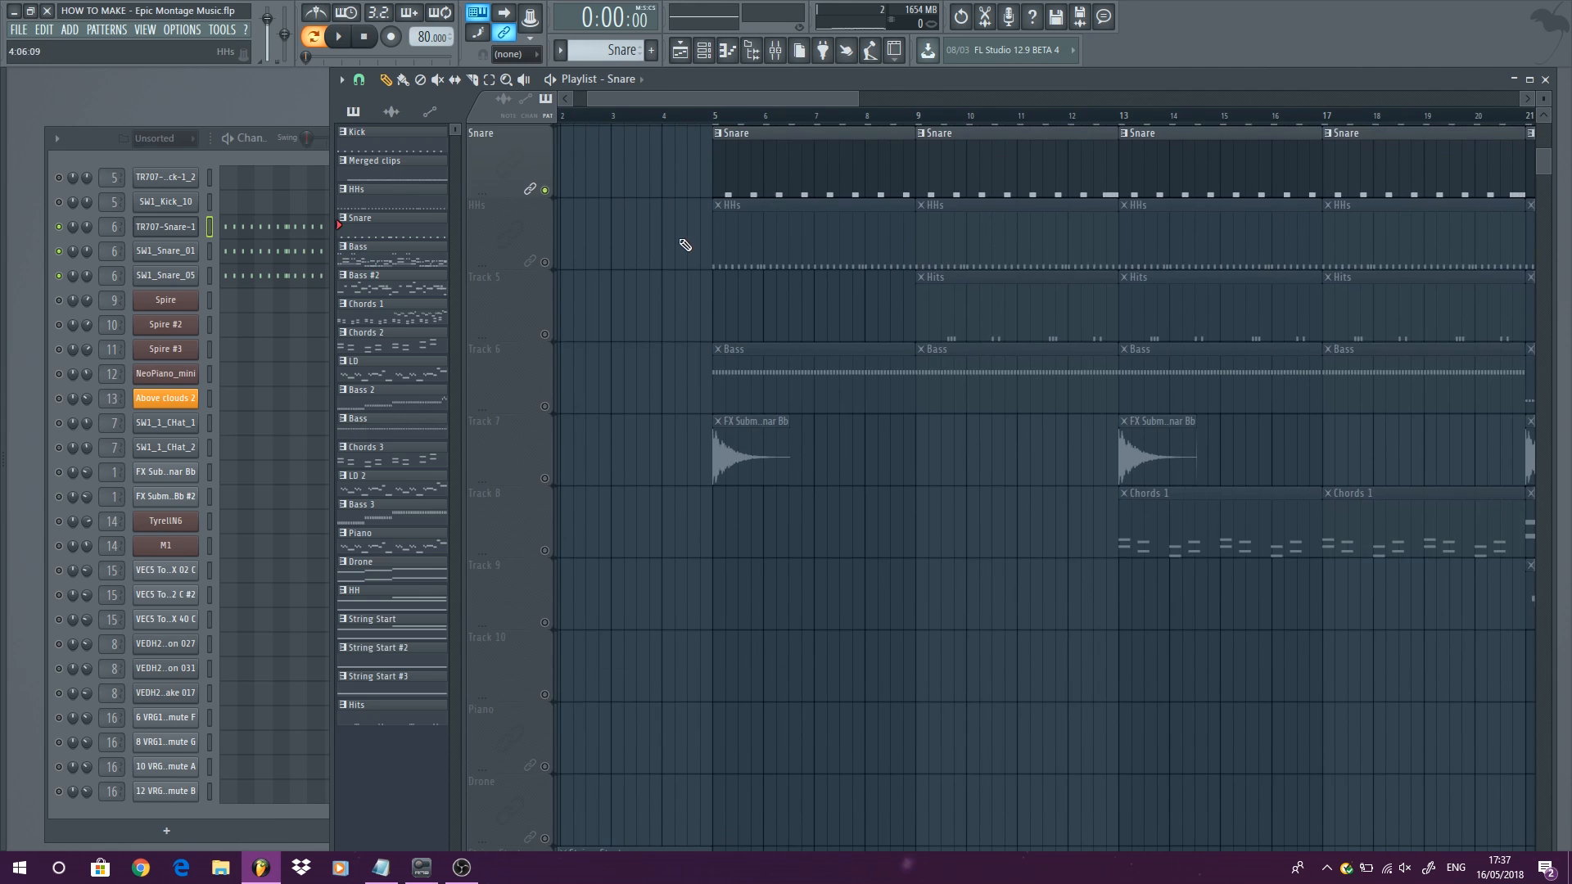
scroll(698, 242, up, 1)
click(545, 260)
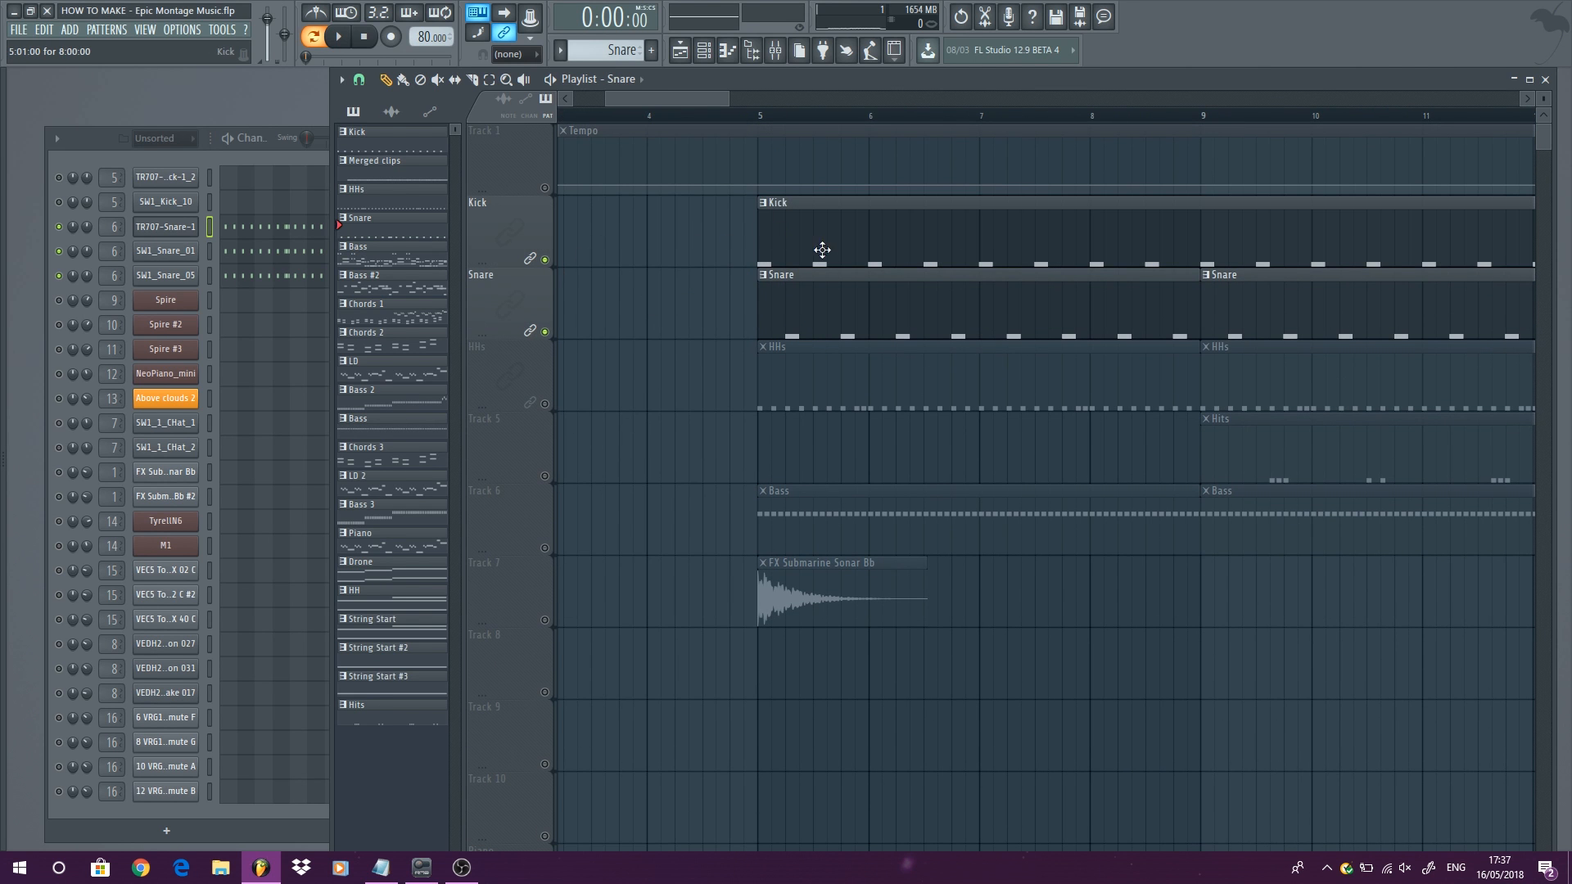
Step: Select bar 5 in the playlist timeline and audition the Kick and Snare tracks over it
scroll(822, 250, up, 2)
drag(678, 115, 912, 176)
click(639, 281)
key(space)
key(space)
Step: Unmute both kick channels, TR707 and SW1_Kick_10, and play bar 5 again with the snare
click(59, 202)
click(58, 177)
key(space)
key(space)
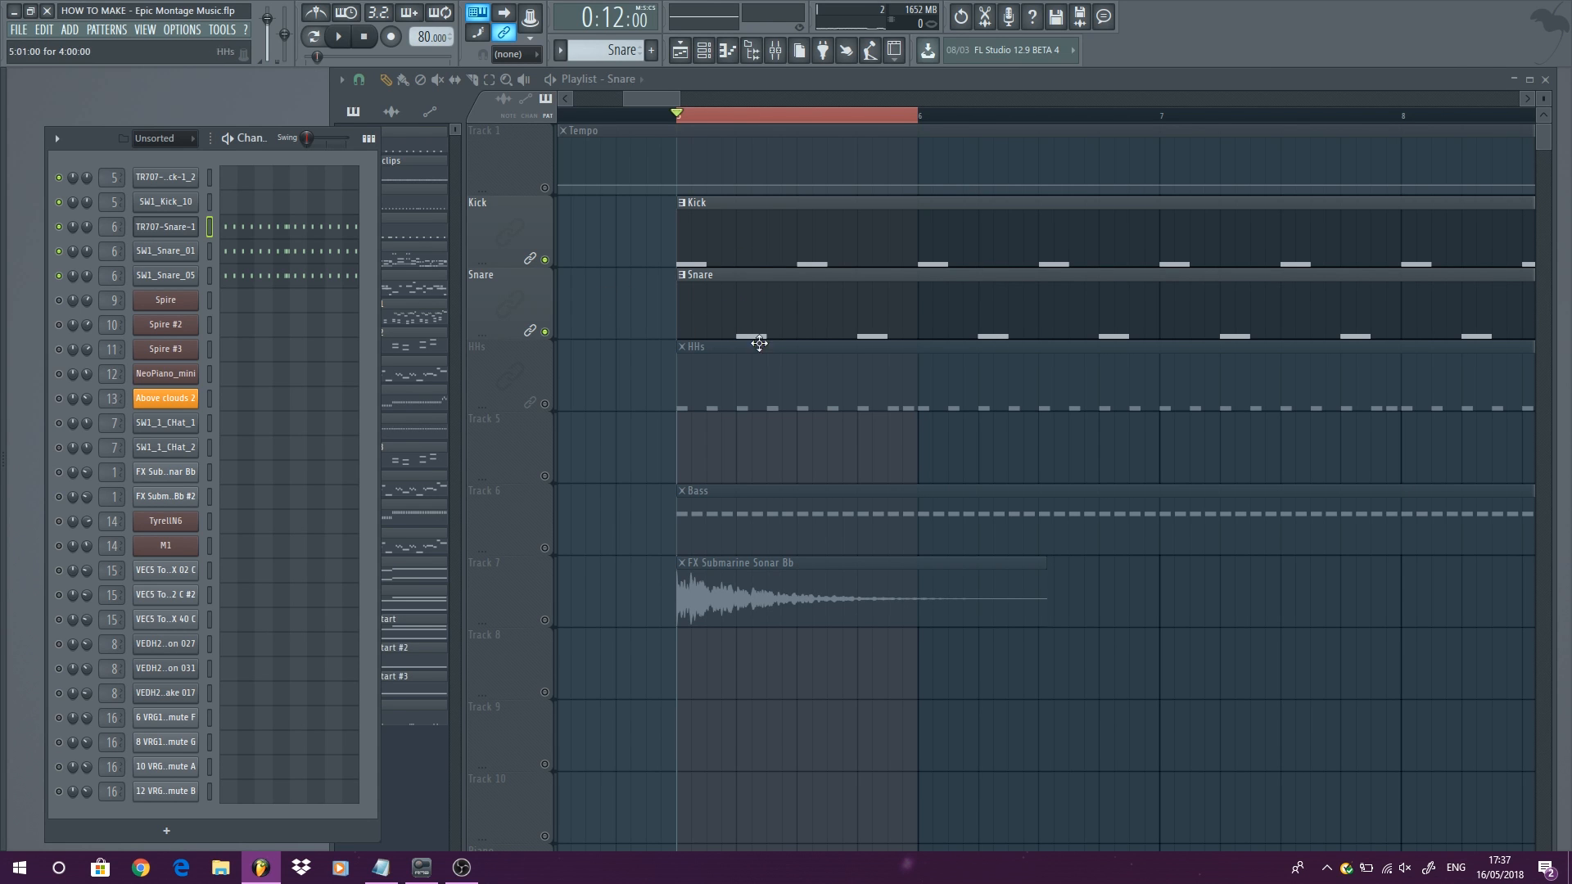
Step: Open TR707-Snare-1 in the piano roll and examine the closely spaced snare notes just before bar 5
right_click(190, 227)
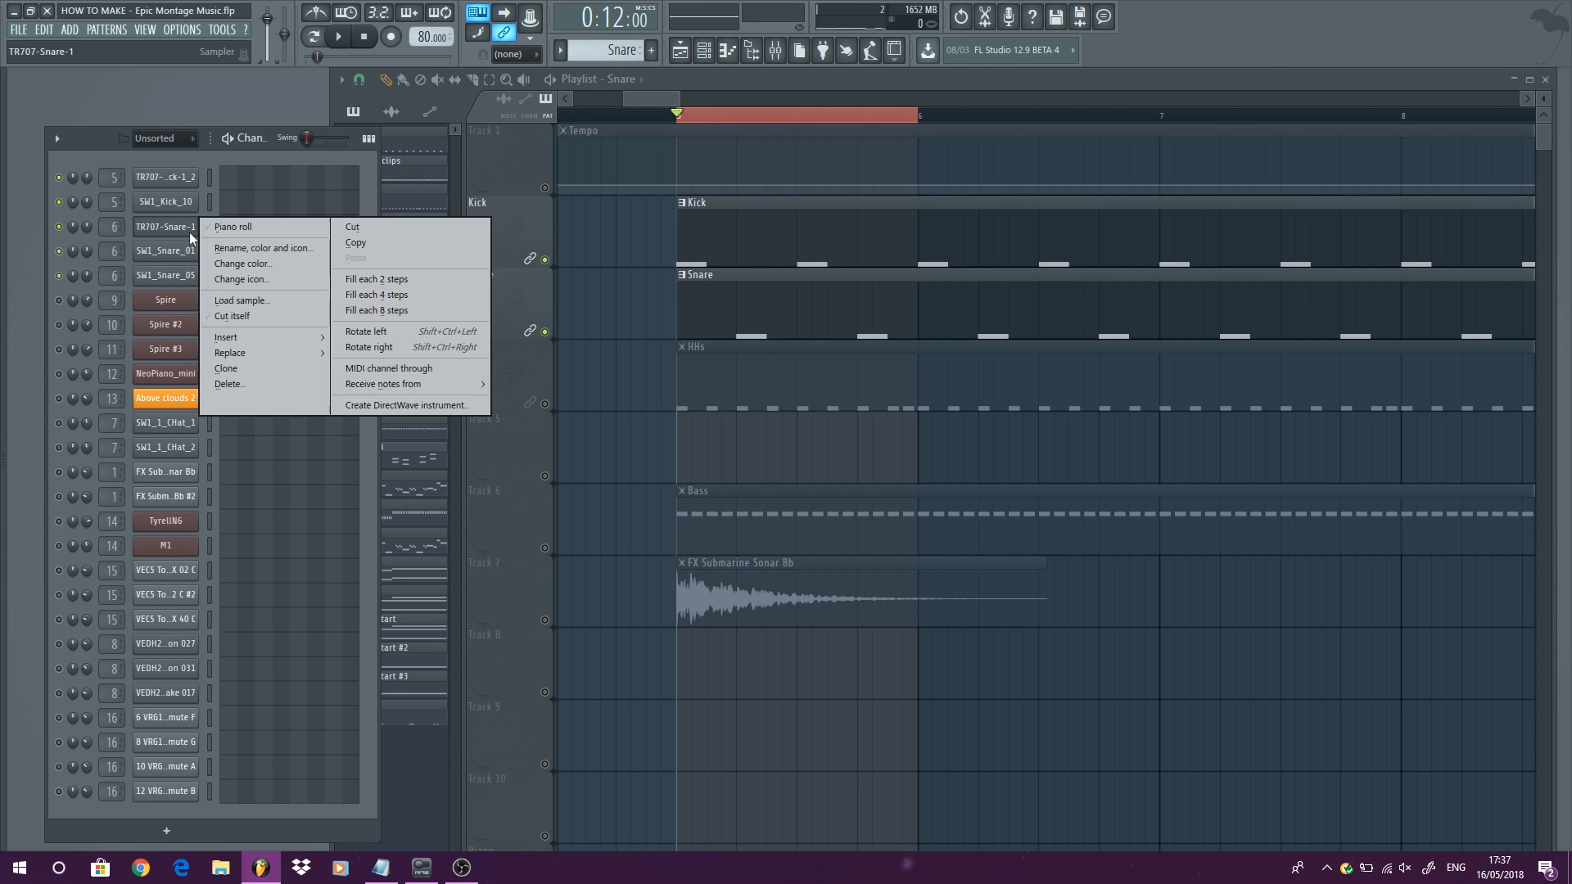
click(228, 242)
key(Return)
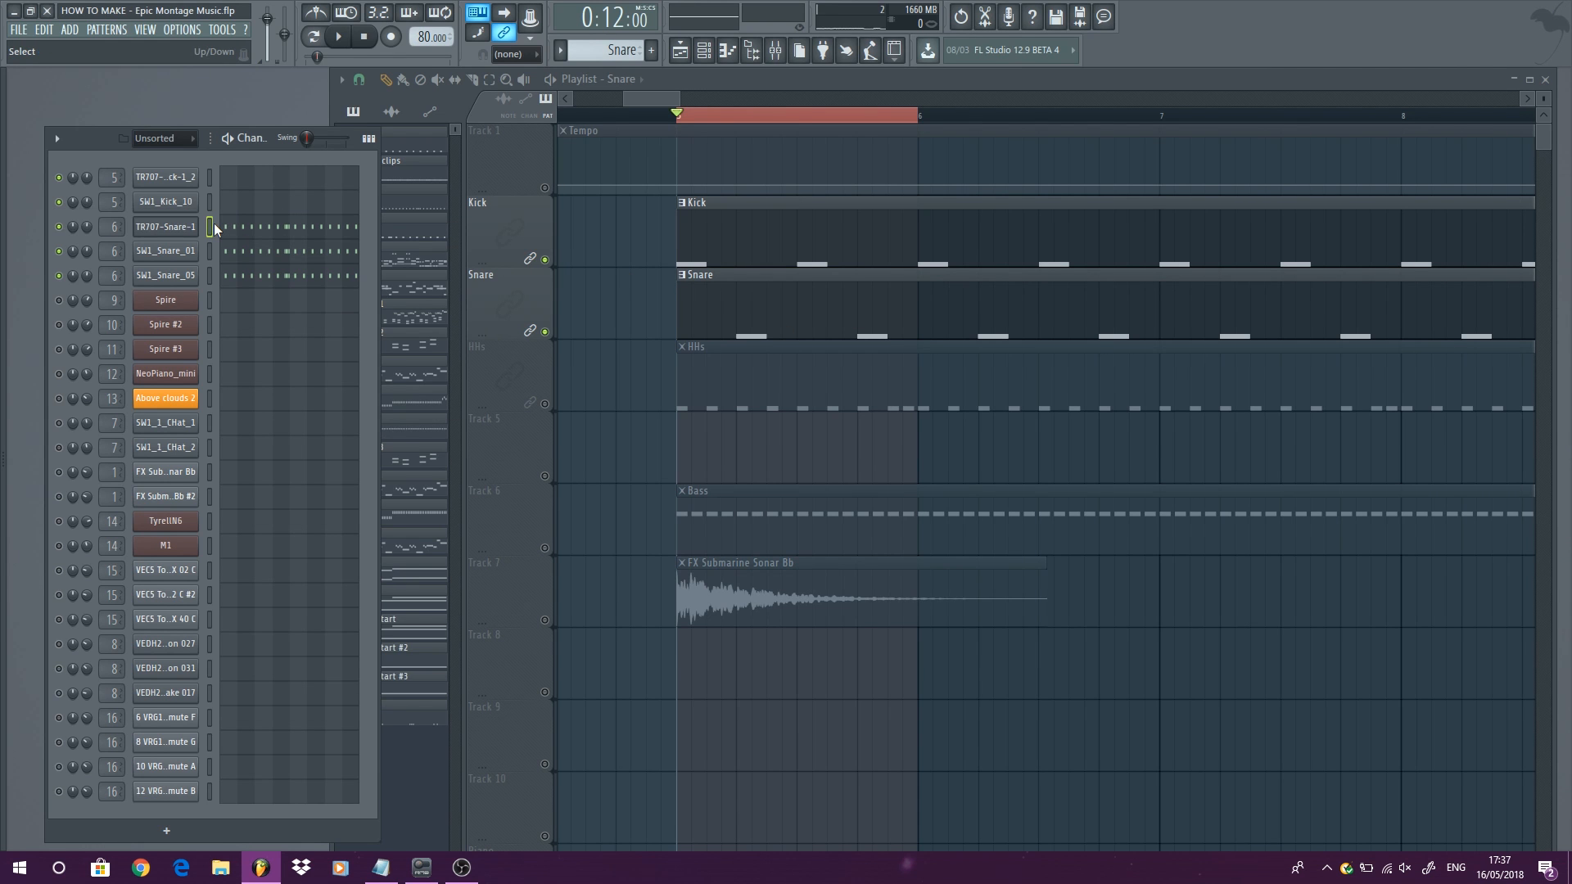
right_click(223, 237)
click(234, 230)
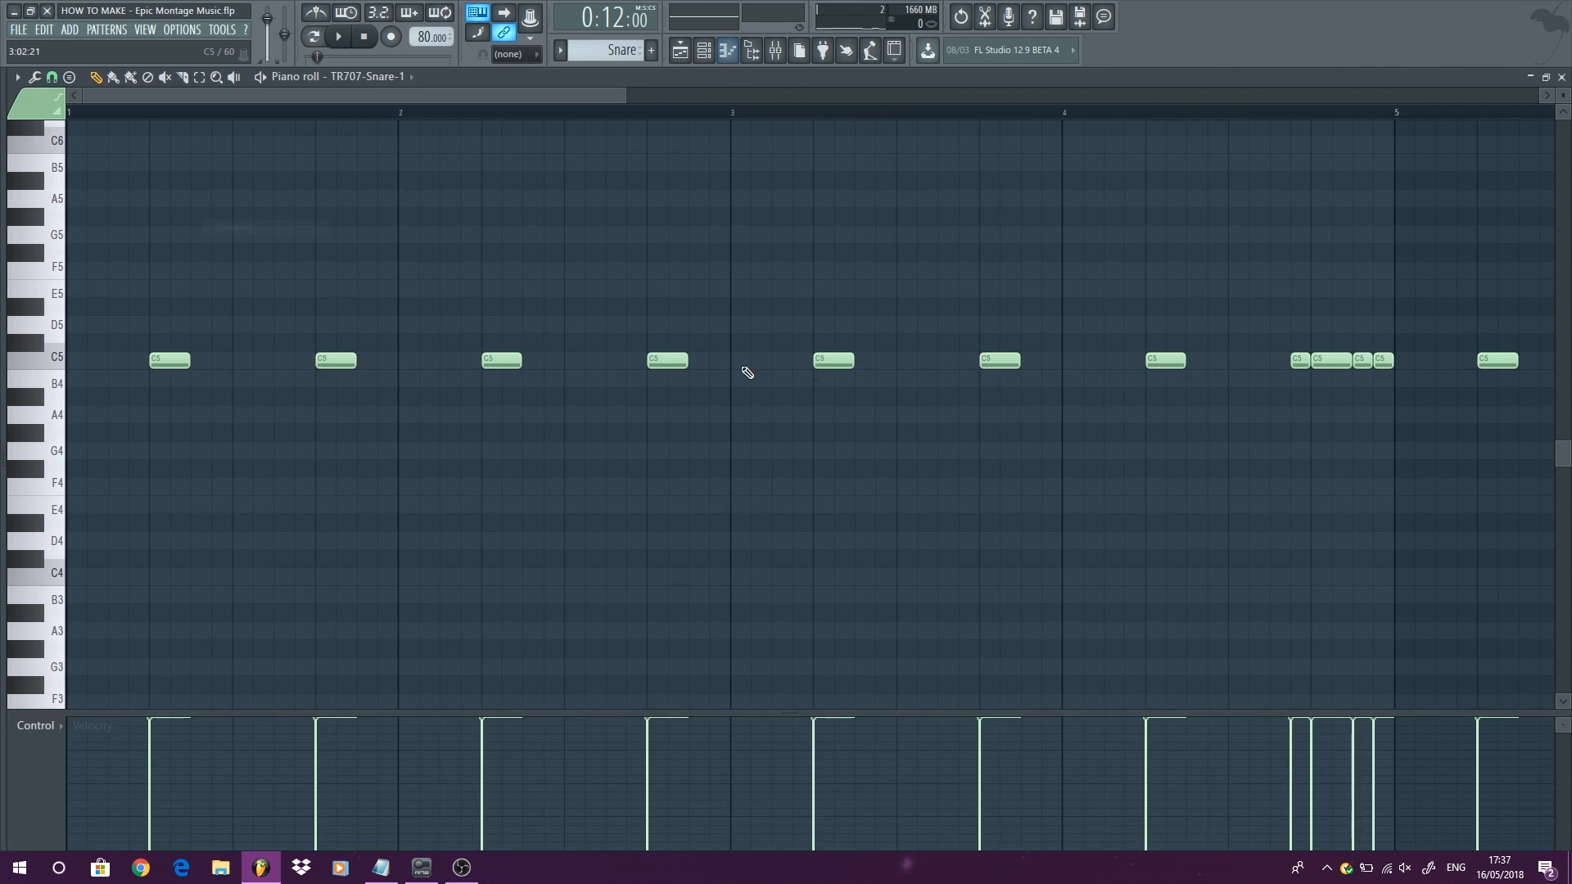
scroll(942, 409, down, 3)
scroll(1023, 426, up, 3)
scroll(358, 221, up, 3)
scroll(358, 220, up, 2)
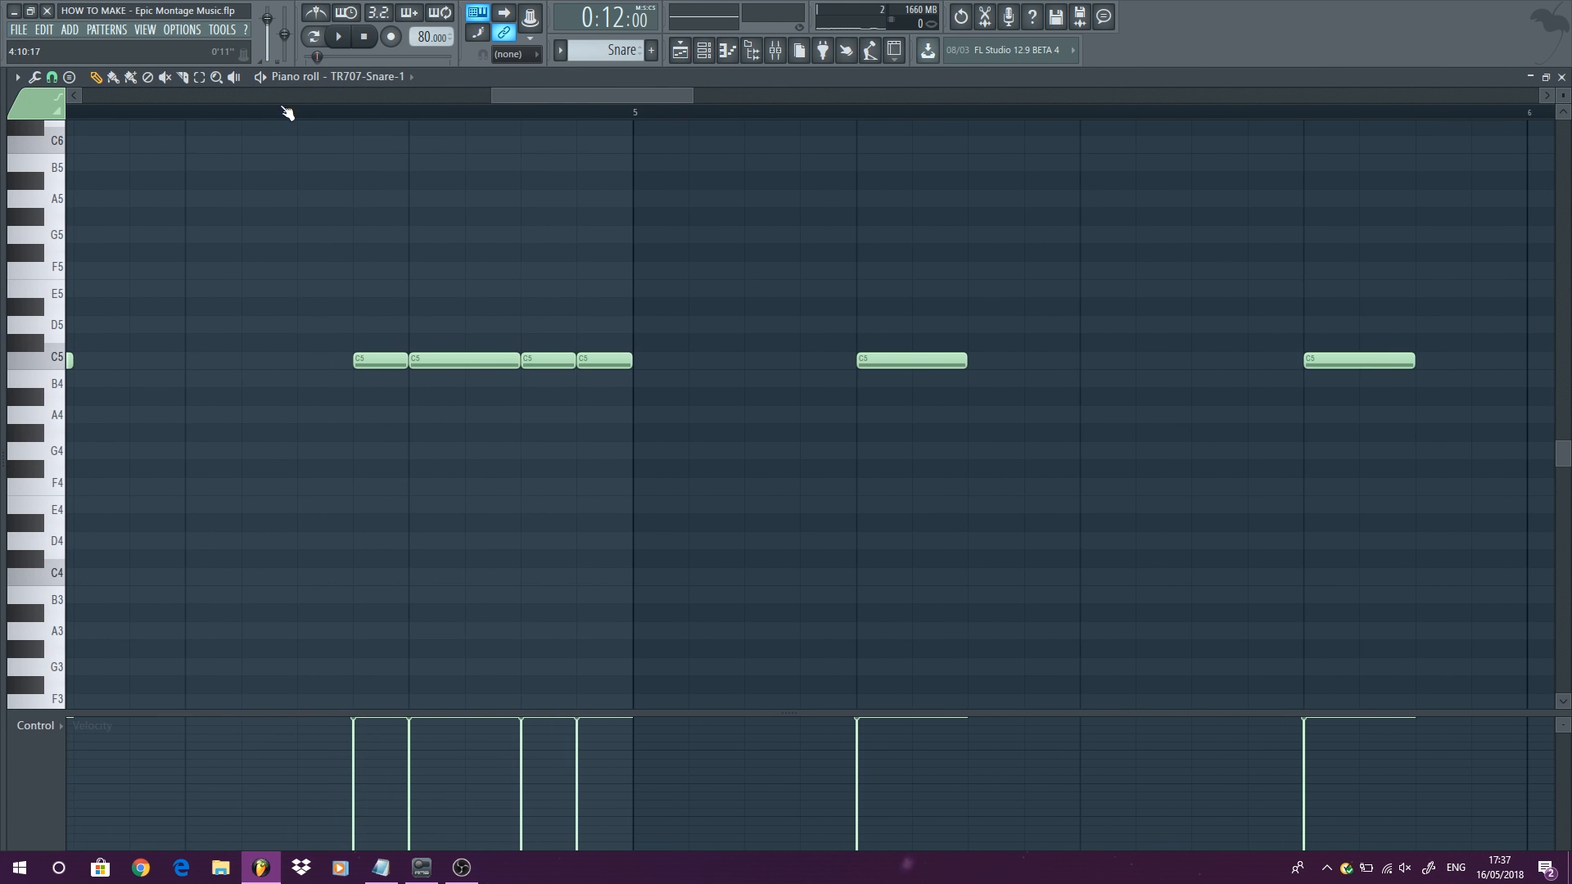
scroll(284, 110, up, 2)
Step: Play the Snare pattern in pattern mode, close the piano roll and stop playback
click(284, 113)
click(314, 37)
click(344, 47)
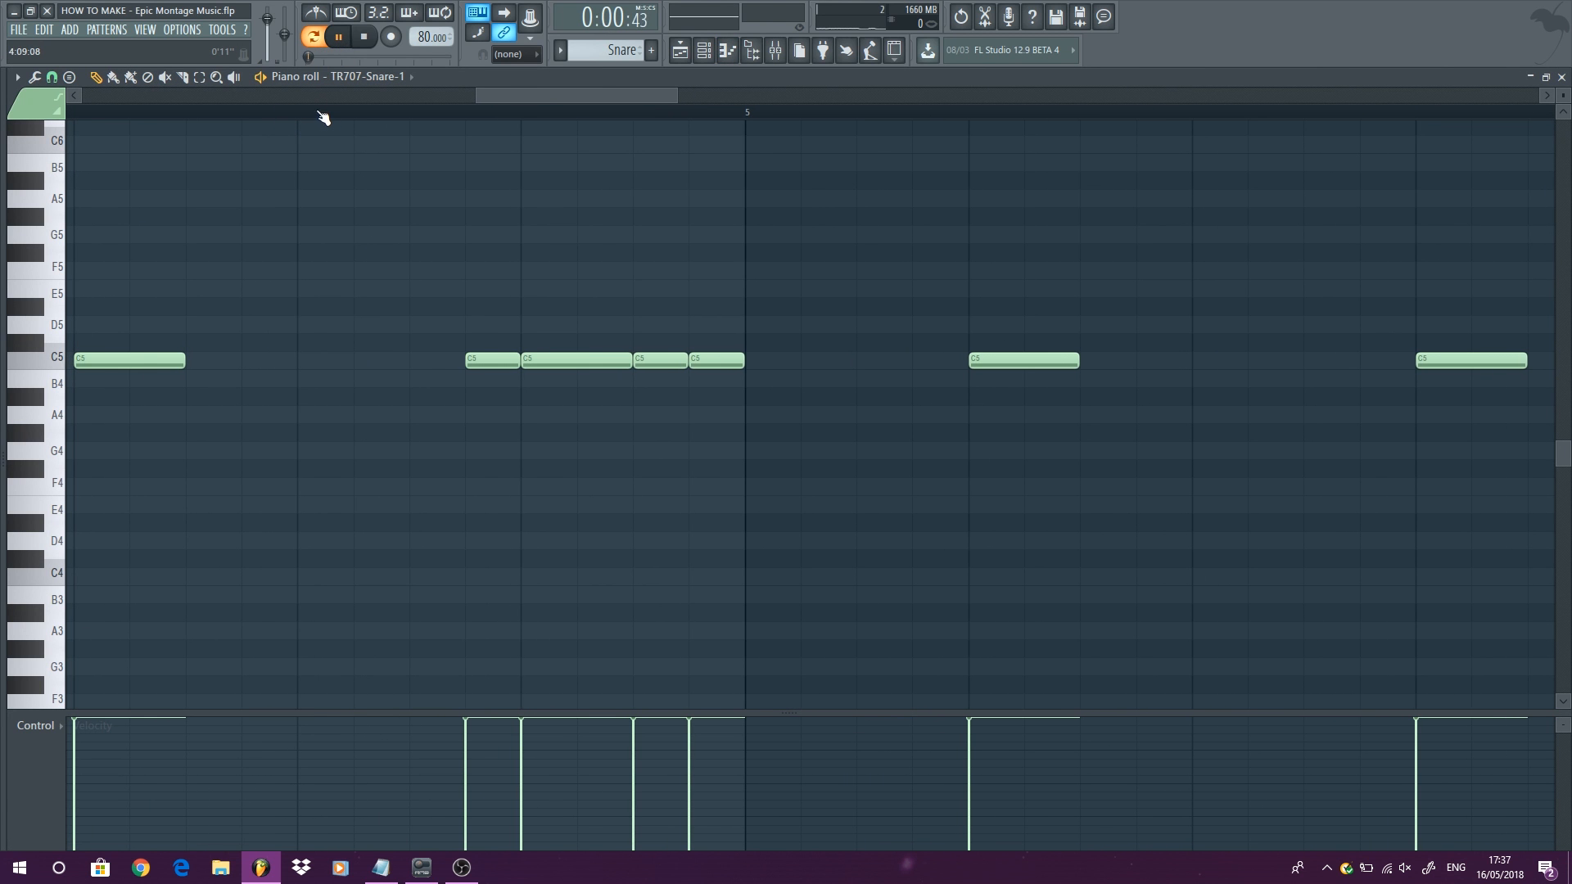
click(1561, 76)
key(space)
Step: Solo the HHs track and examine the samples of its SW1_1_CHat_1 and SW1_1_CHat_2 channels
scroll(714, 260, down, 4)
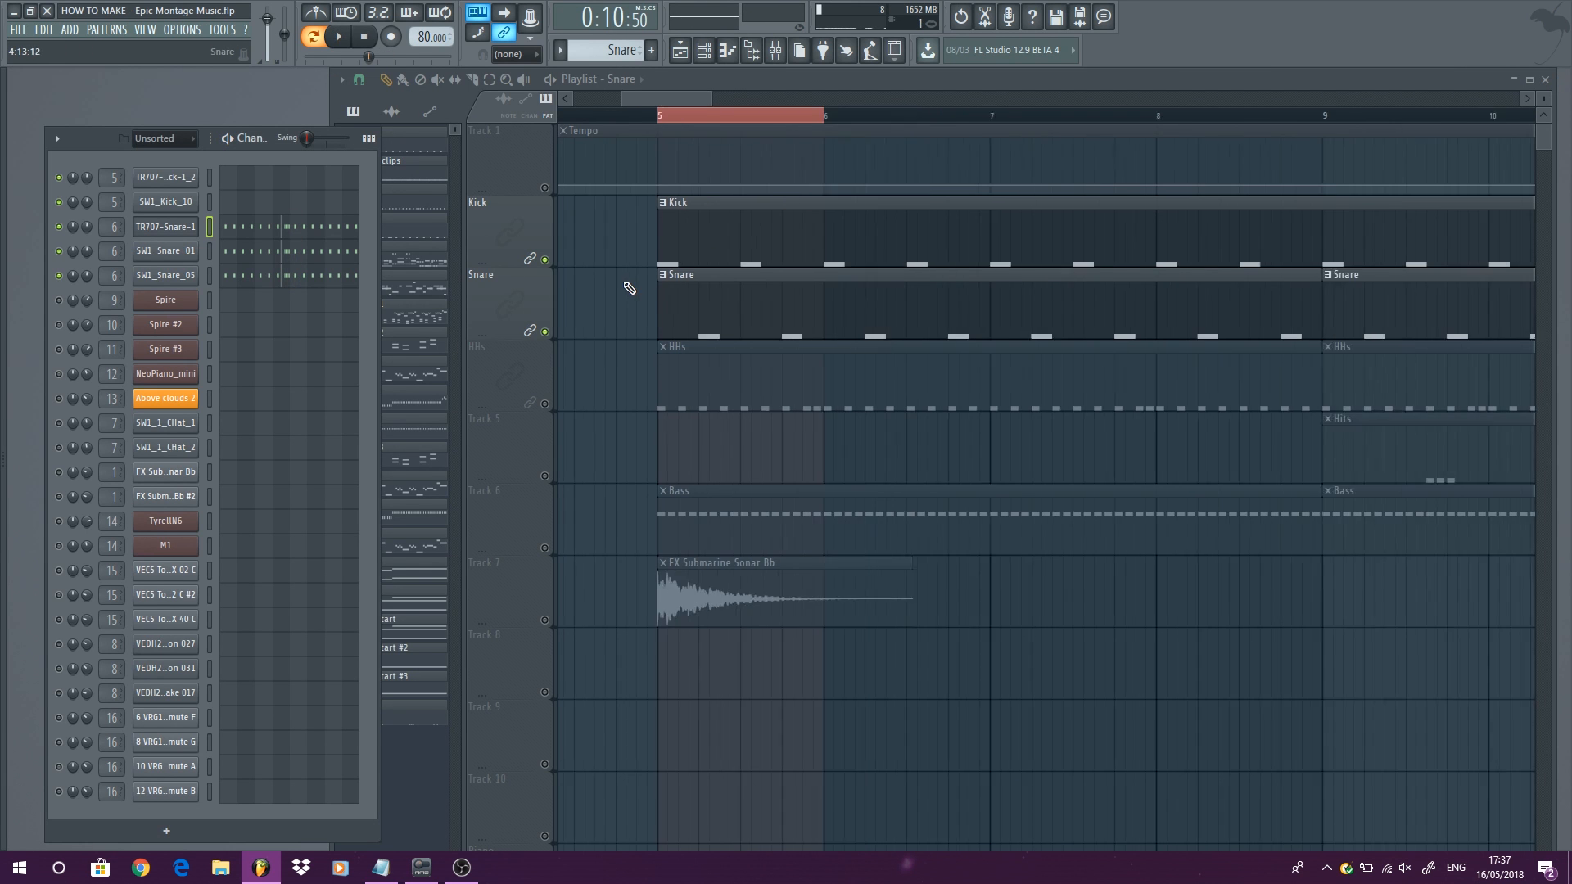
click(674, 396)
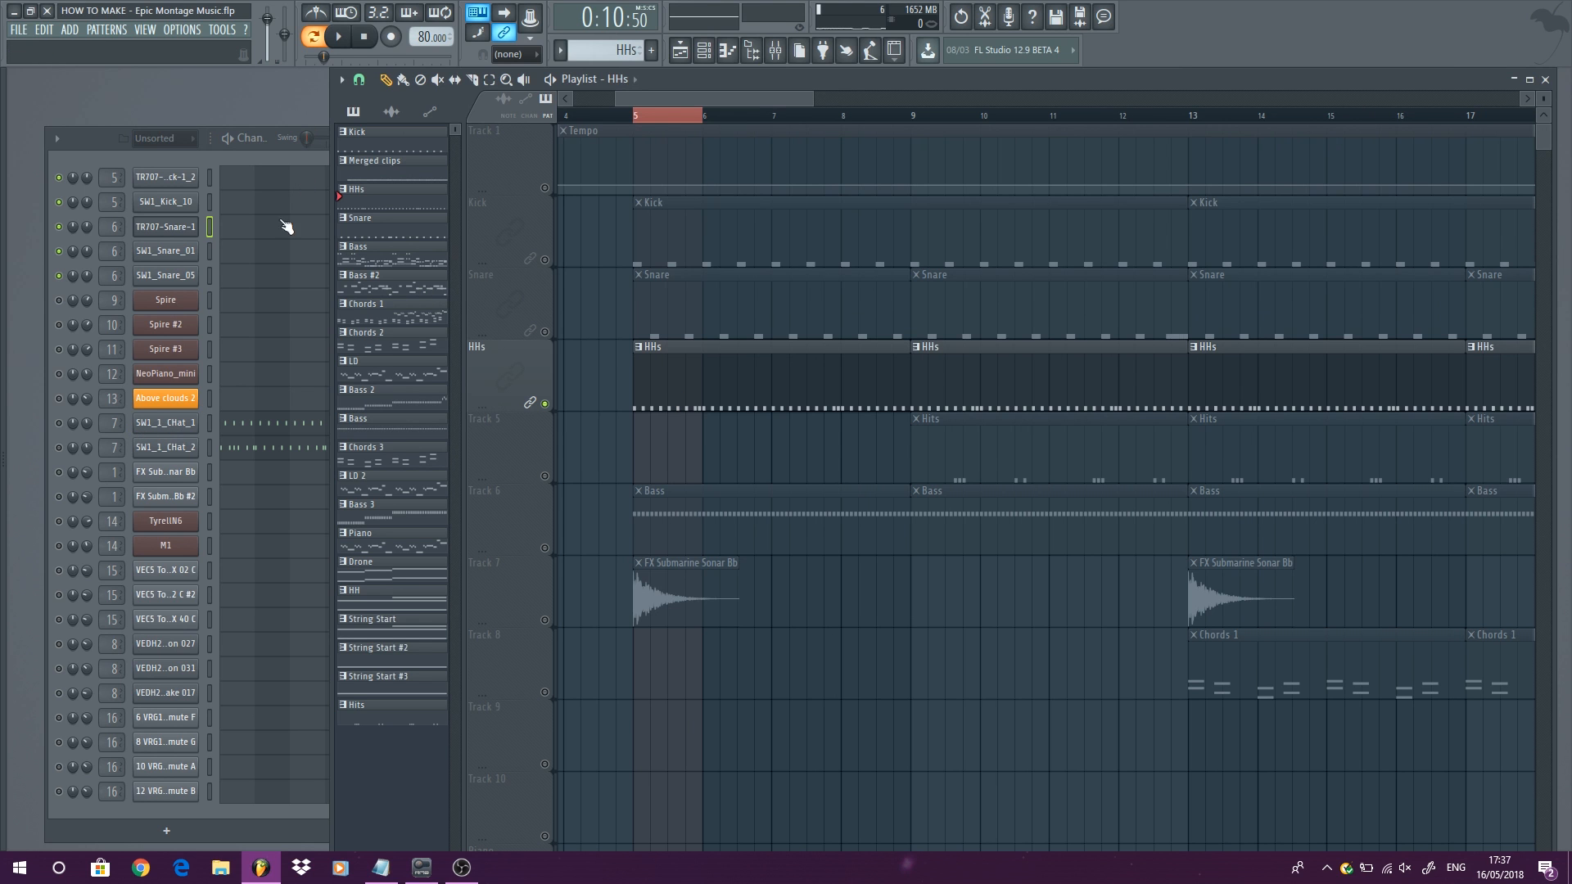
click(164, 423)
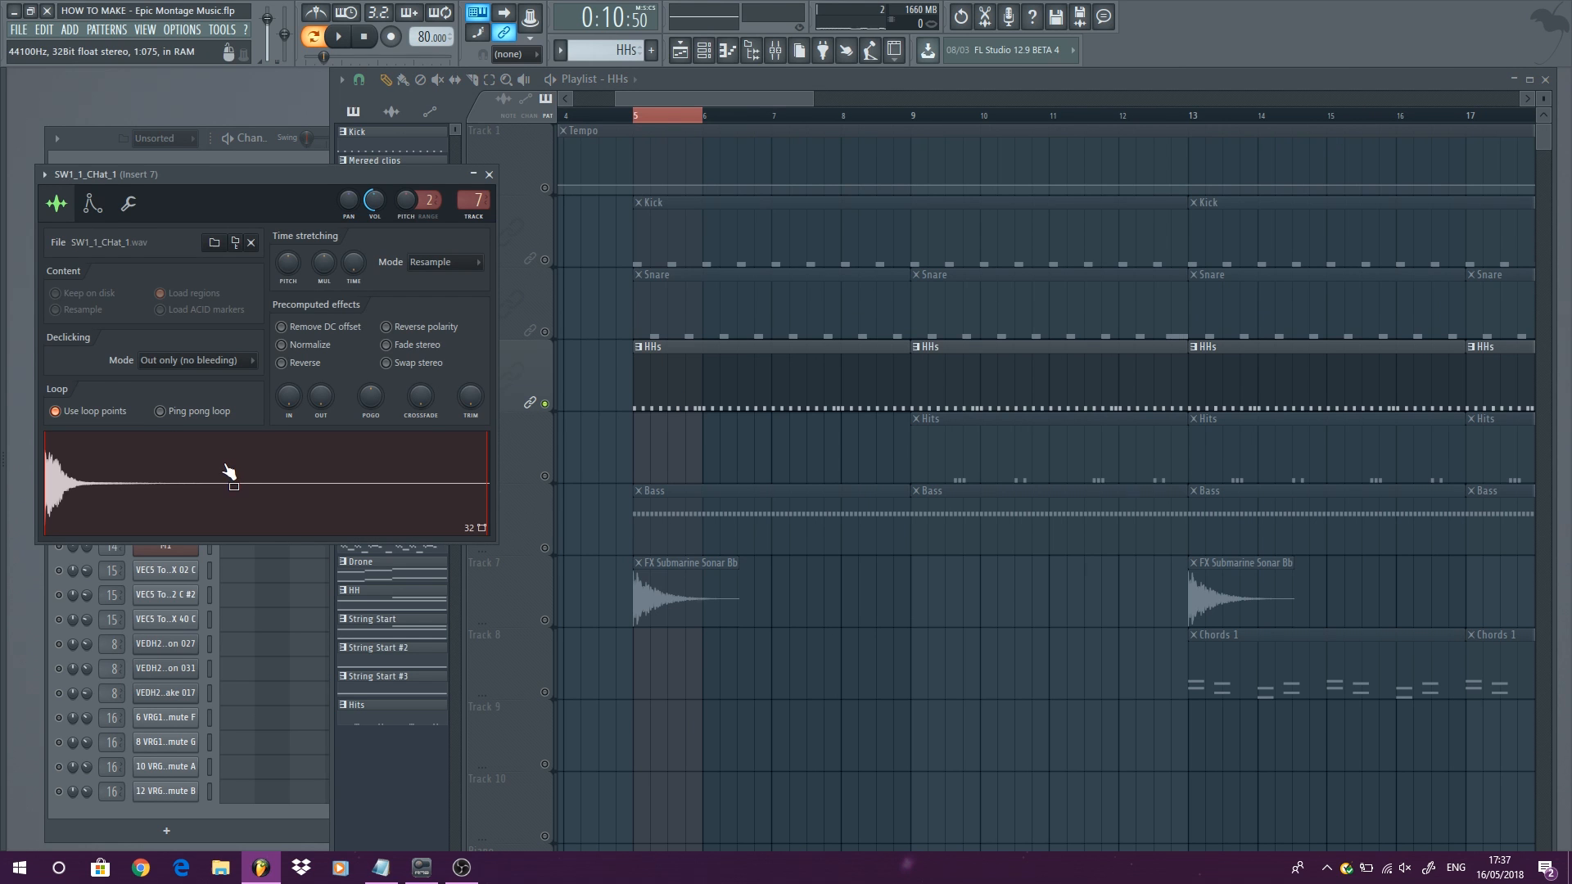
click(176, 448)
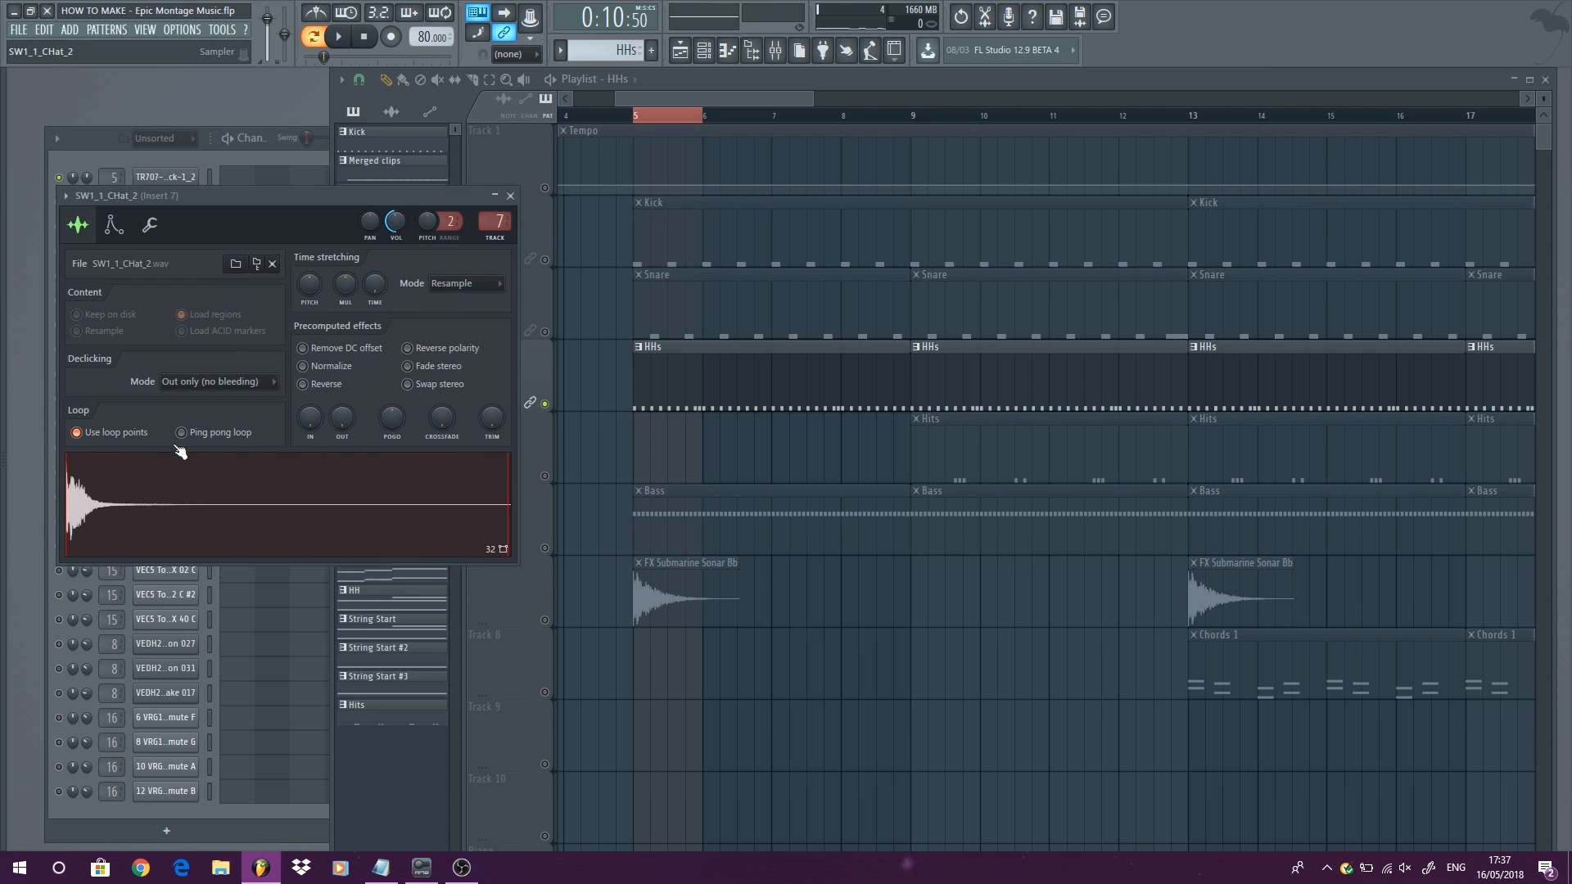
click(511, 196)
click(172, 409)
drag(226, 196, 642, 219)
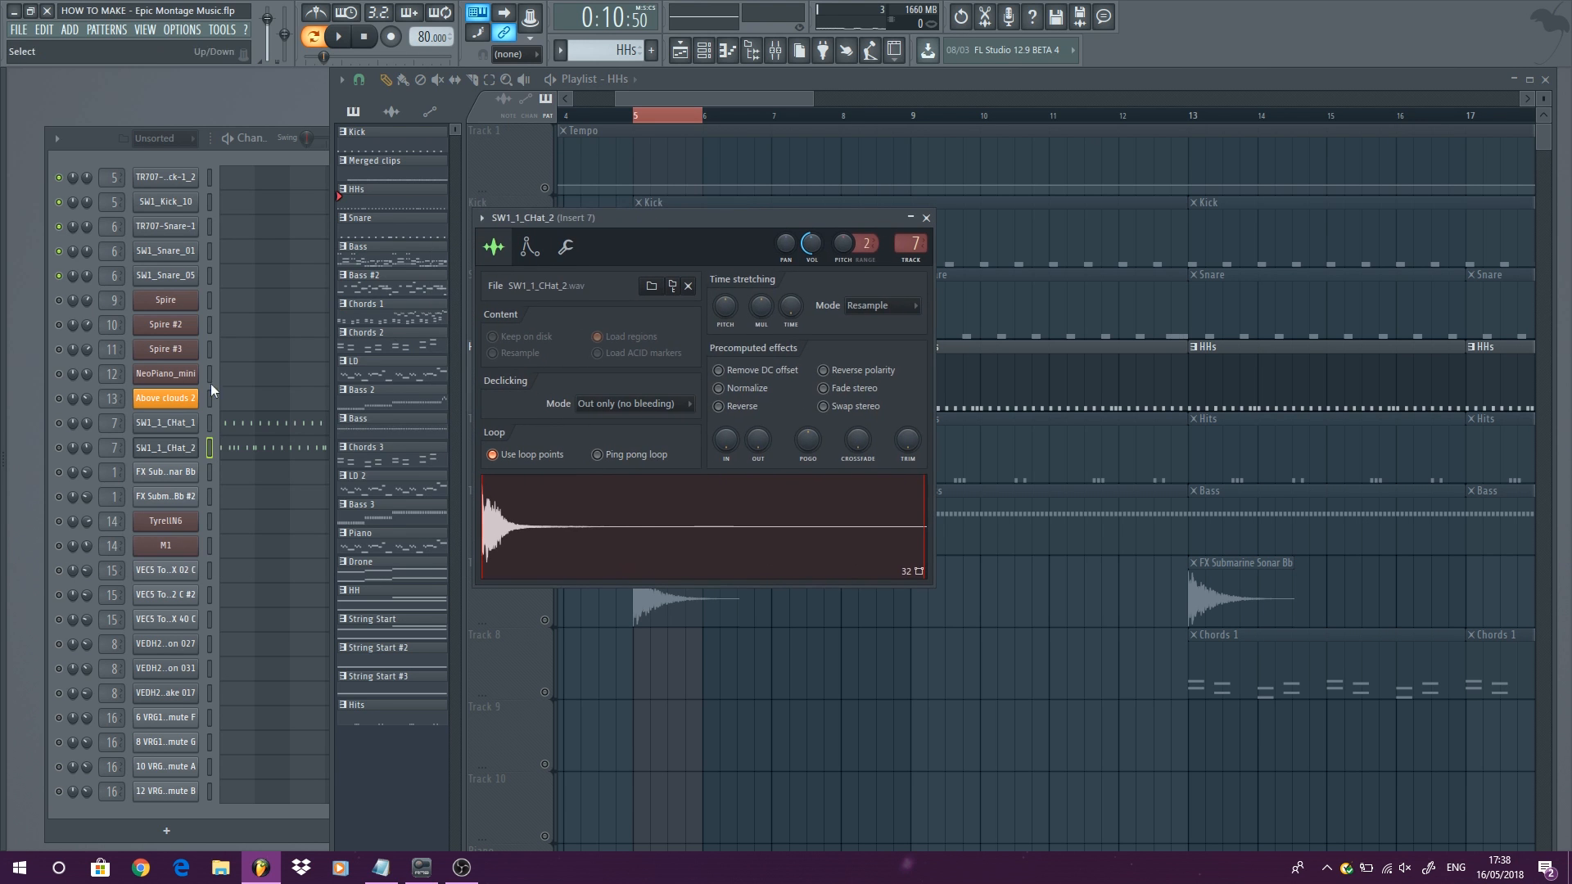
click(171, 424)
Step: Play the HHs pattern while examining the SW1_1_CHat_1 notes in the piano roll, and return to the playlist
right_click(179, 437)
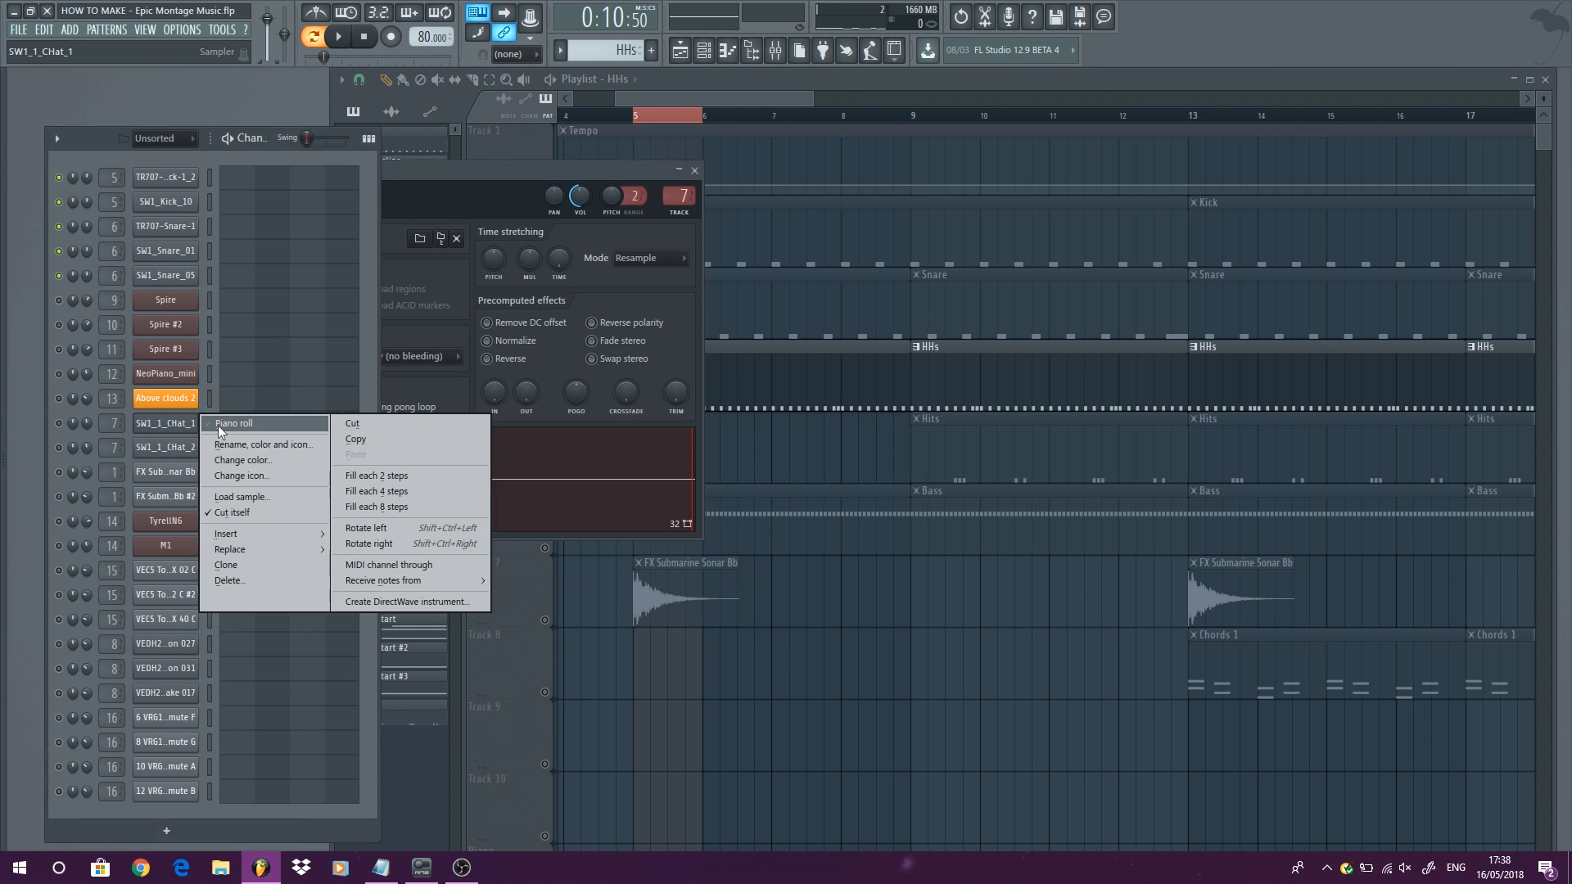
click(220, 425)
click(339, 33)
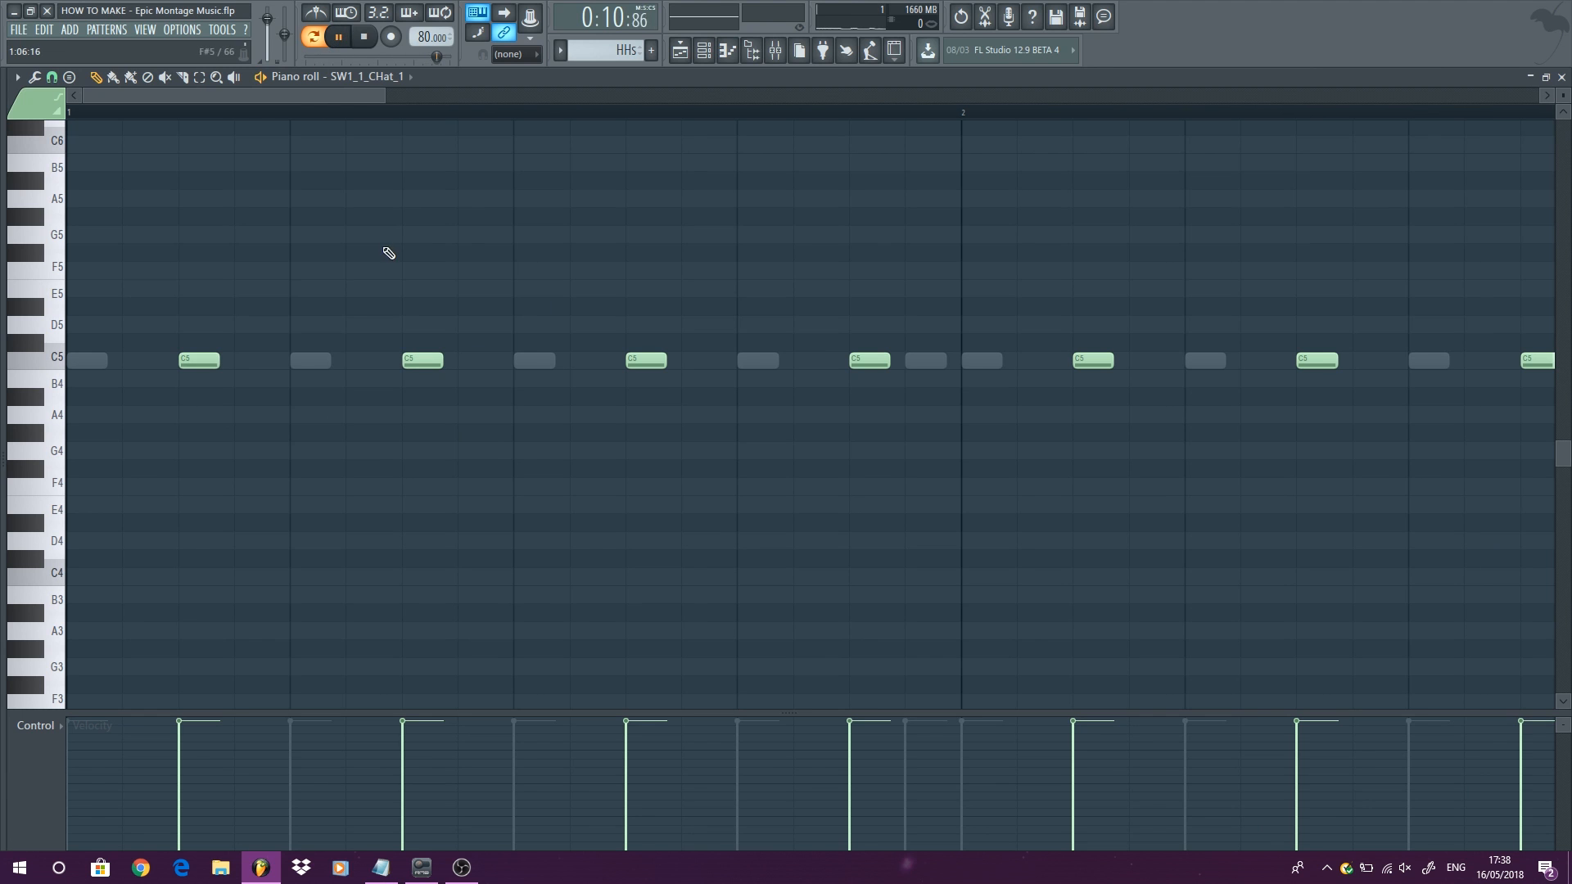
click(1562, 78)
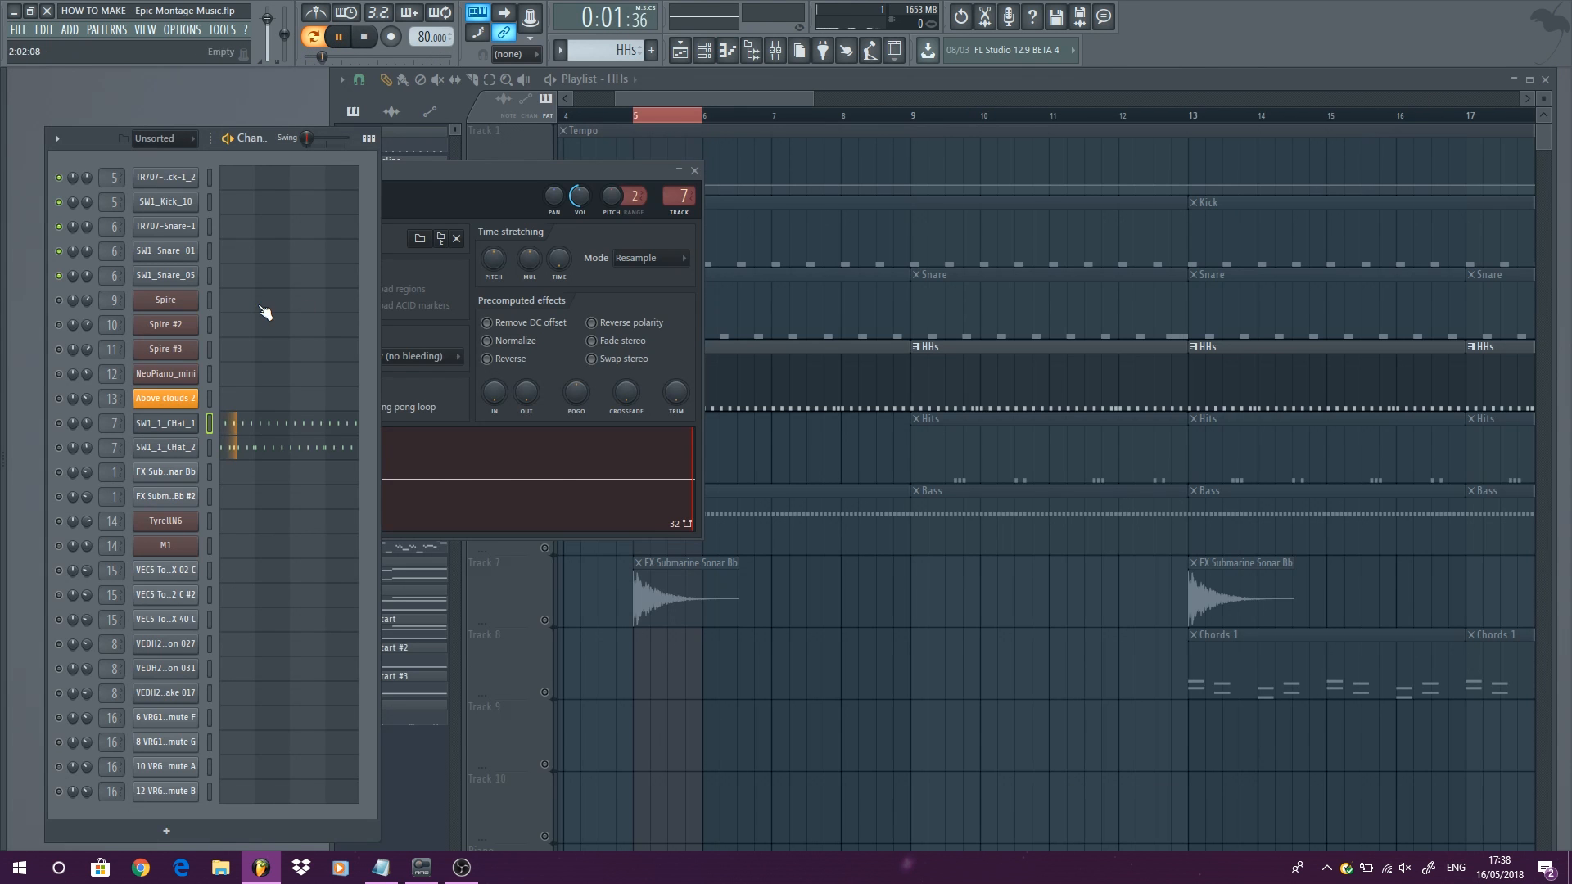
right_click(168, 422)
click(263, 421)
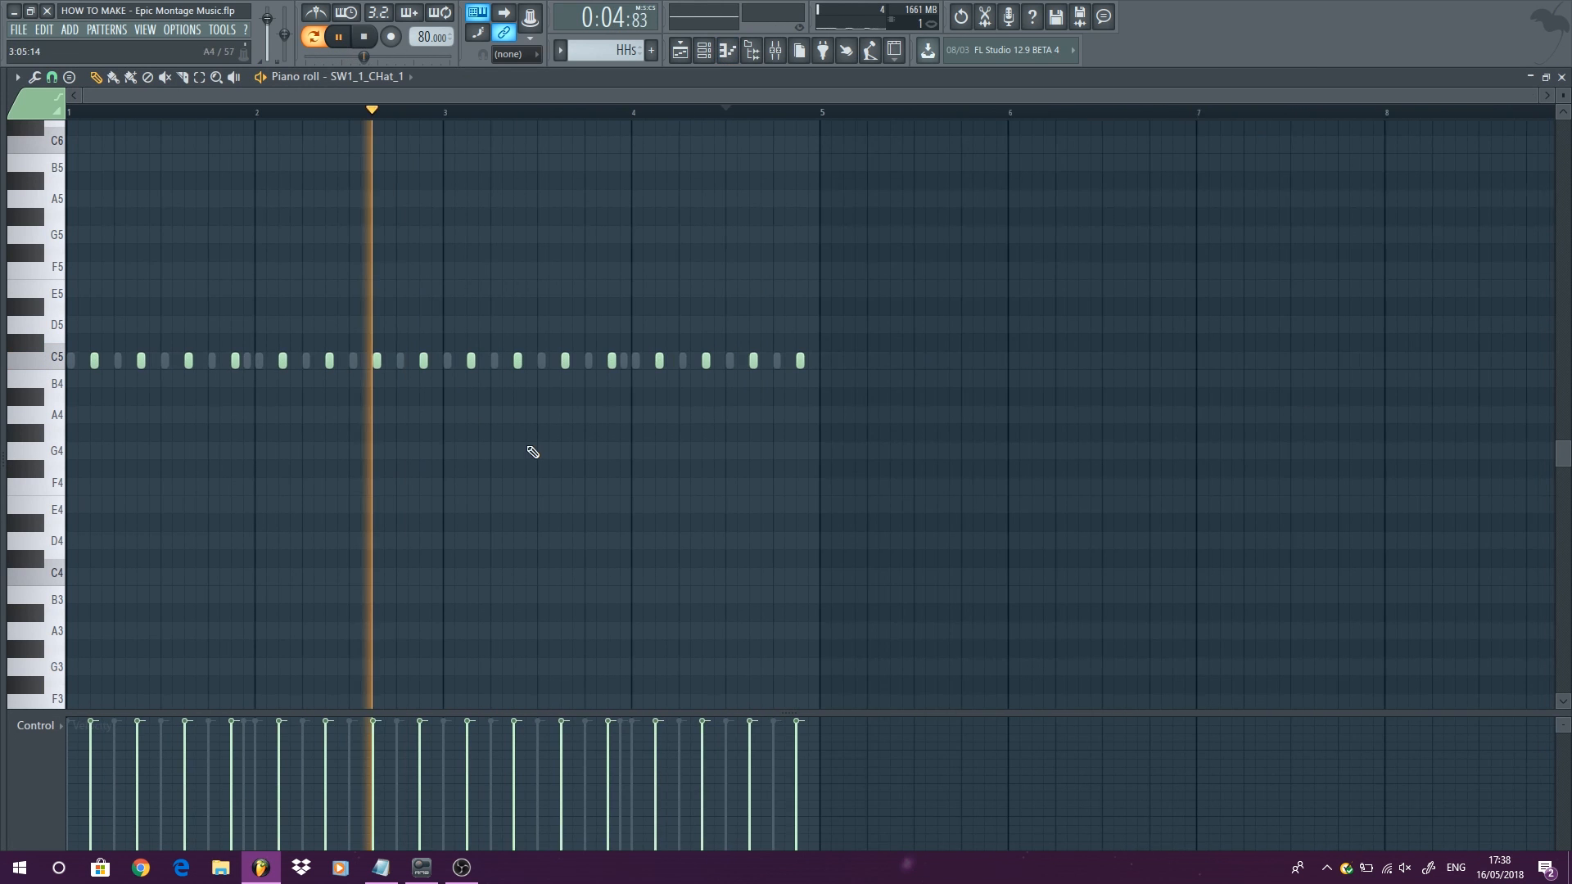
click(1562, 78)
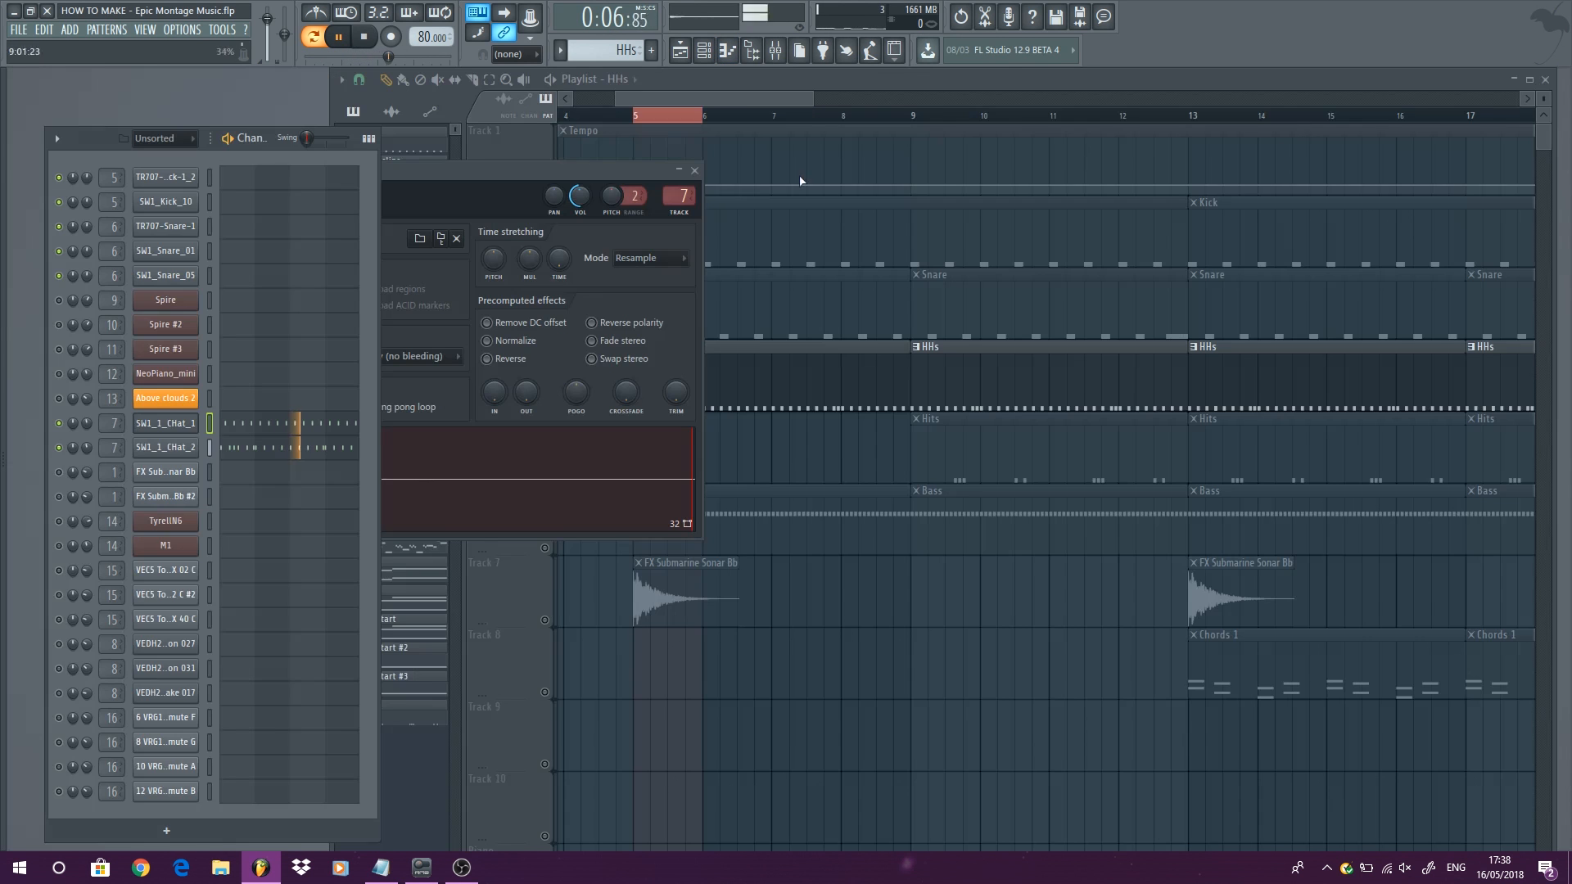
Step: Examine the FabFilter Pro-Q 2 settings on the hi-hat's mixer insert 7, and close the mixer and sampler windows
click(678, 195)
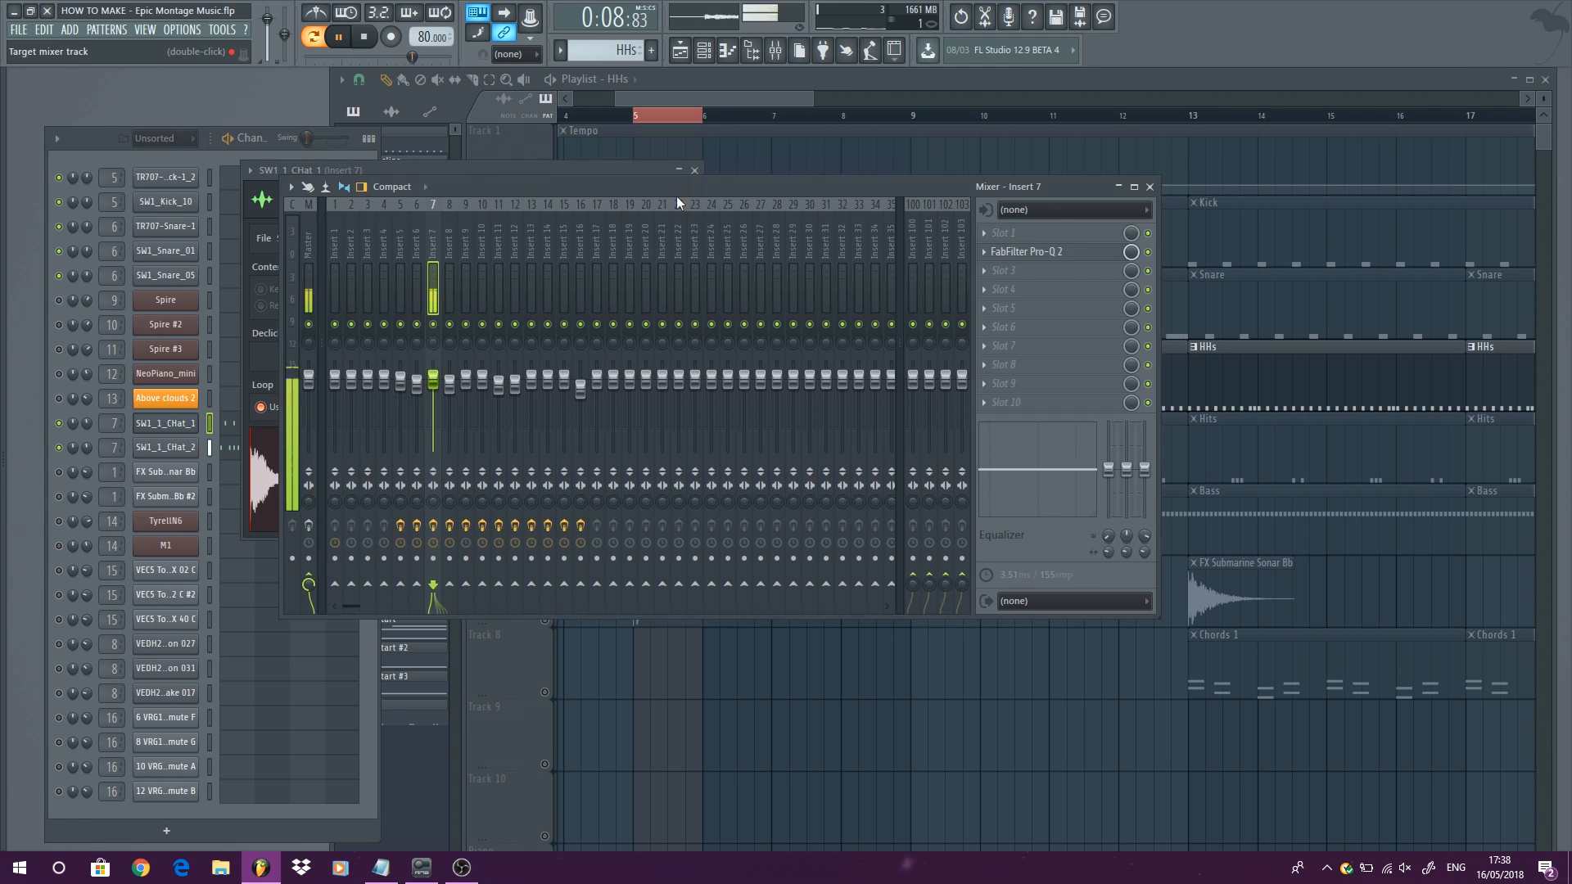
click(1051, 252)
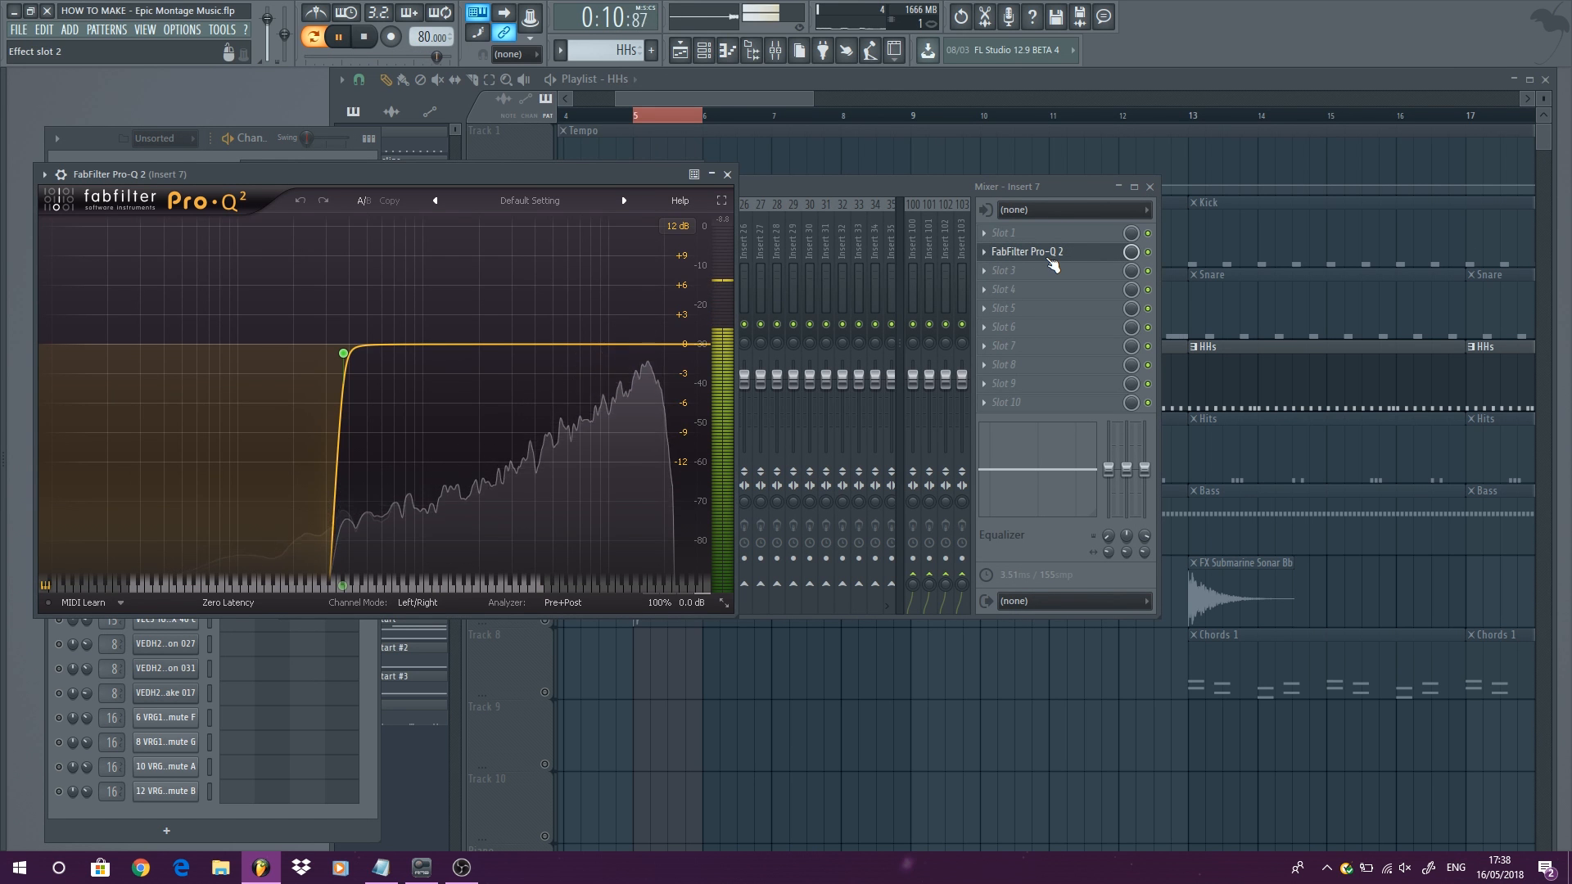
click(727, 174)
click(1150, 187)
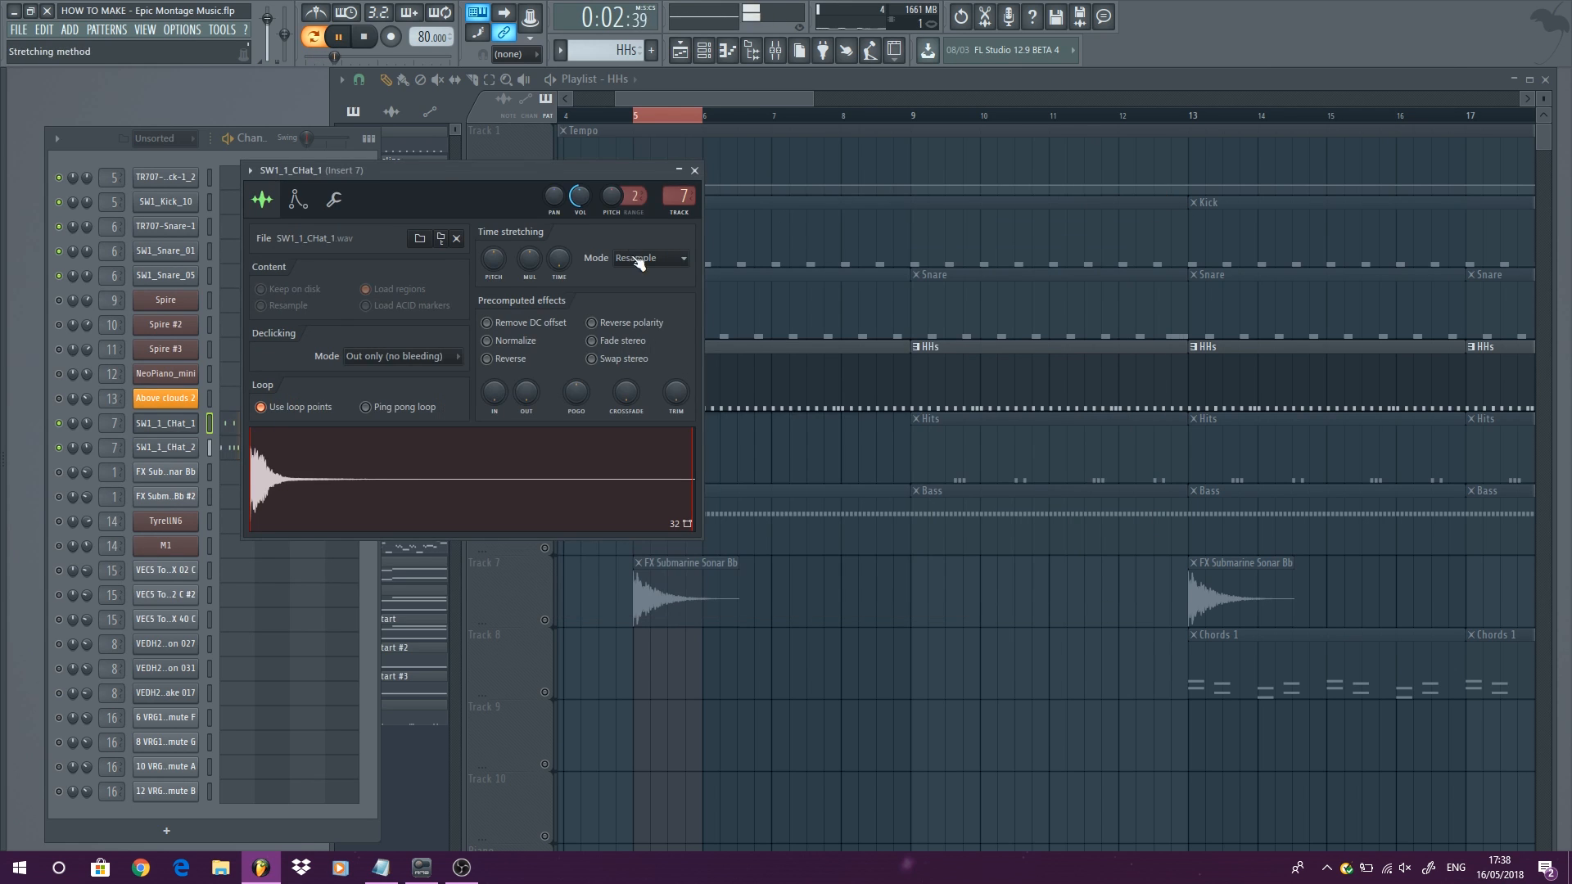
click(696, 170)
Step: Enable the Kick, Snare and HHs tracks together, loop bars 5 to 13, and audition them in song mode
right_click(546, 259)
click(544, 331)
click(544, 404)
scroll(629, 119, down, 2)
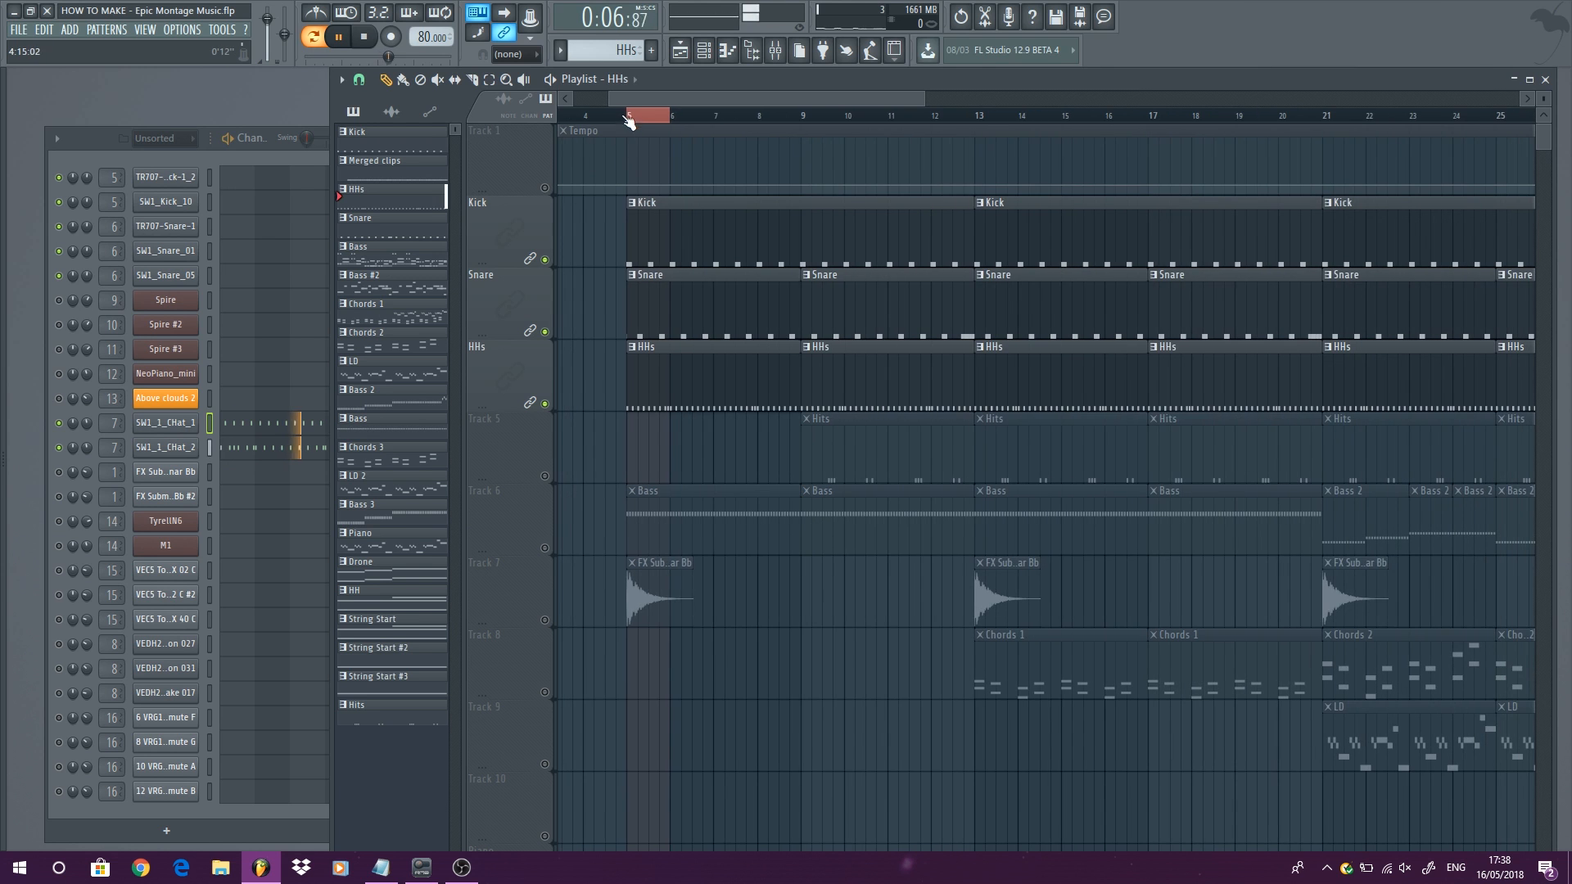
drag(635, 115, 973, 163)
ctrl+click(600, 278)
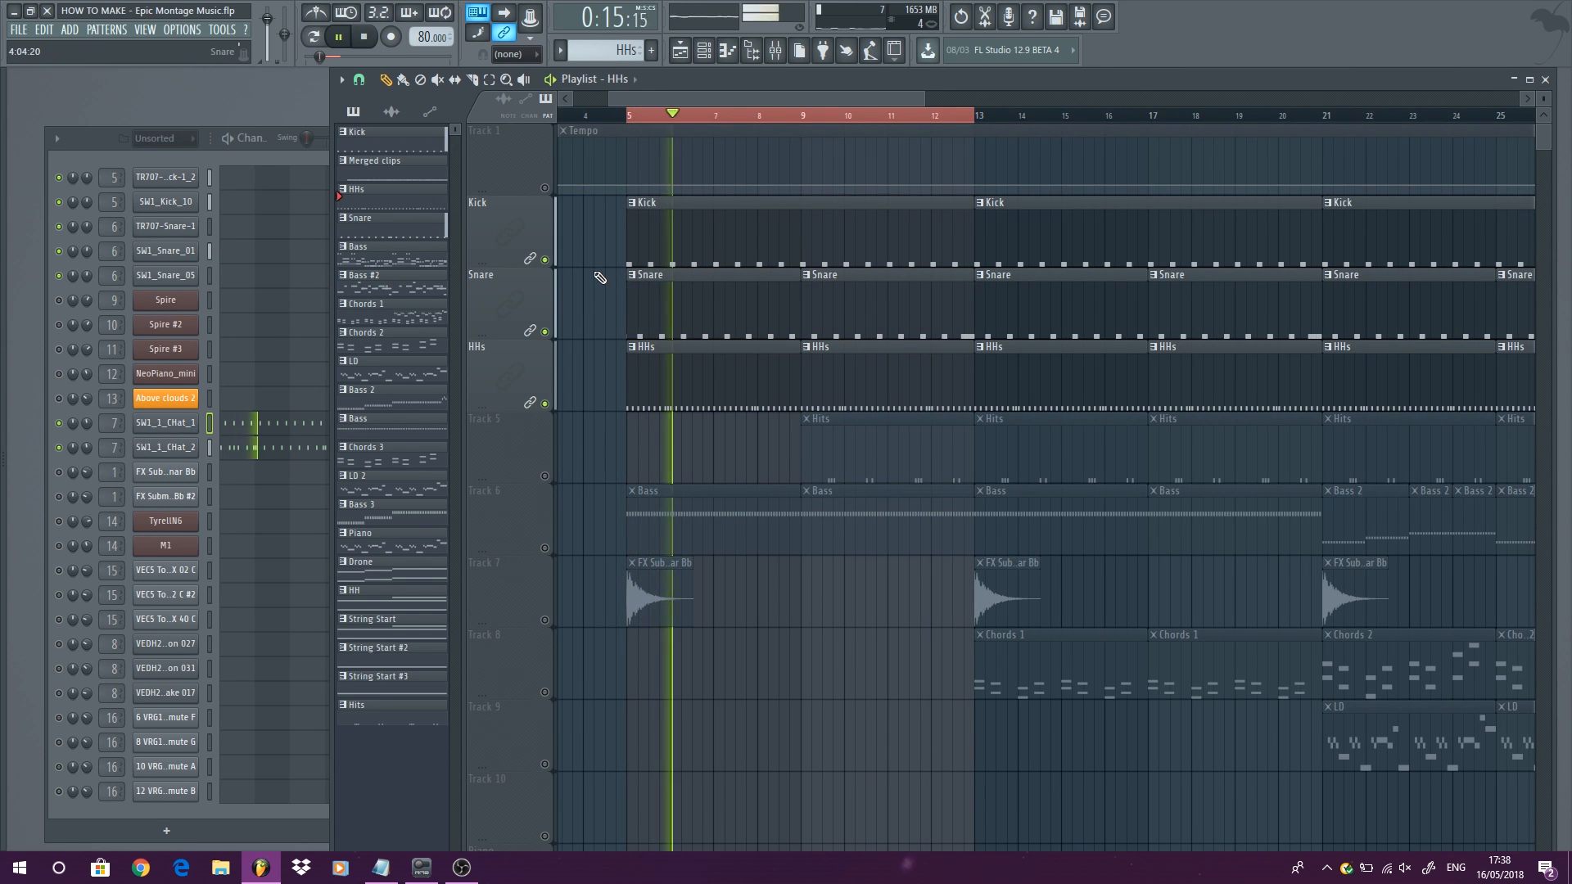
key(space)
Step: Solo the Hits pattern on Track 5 and loop bars 9 to 13 in close view
click(858, 468)
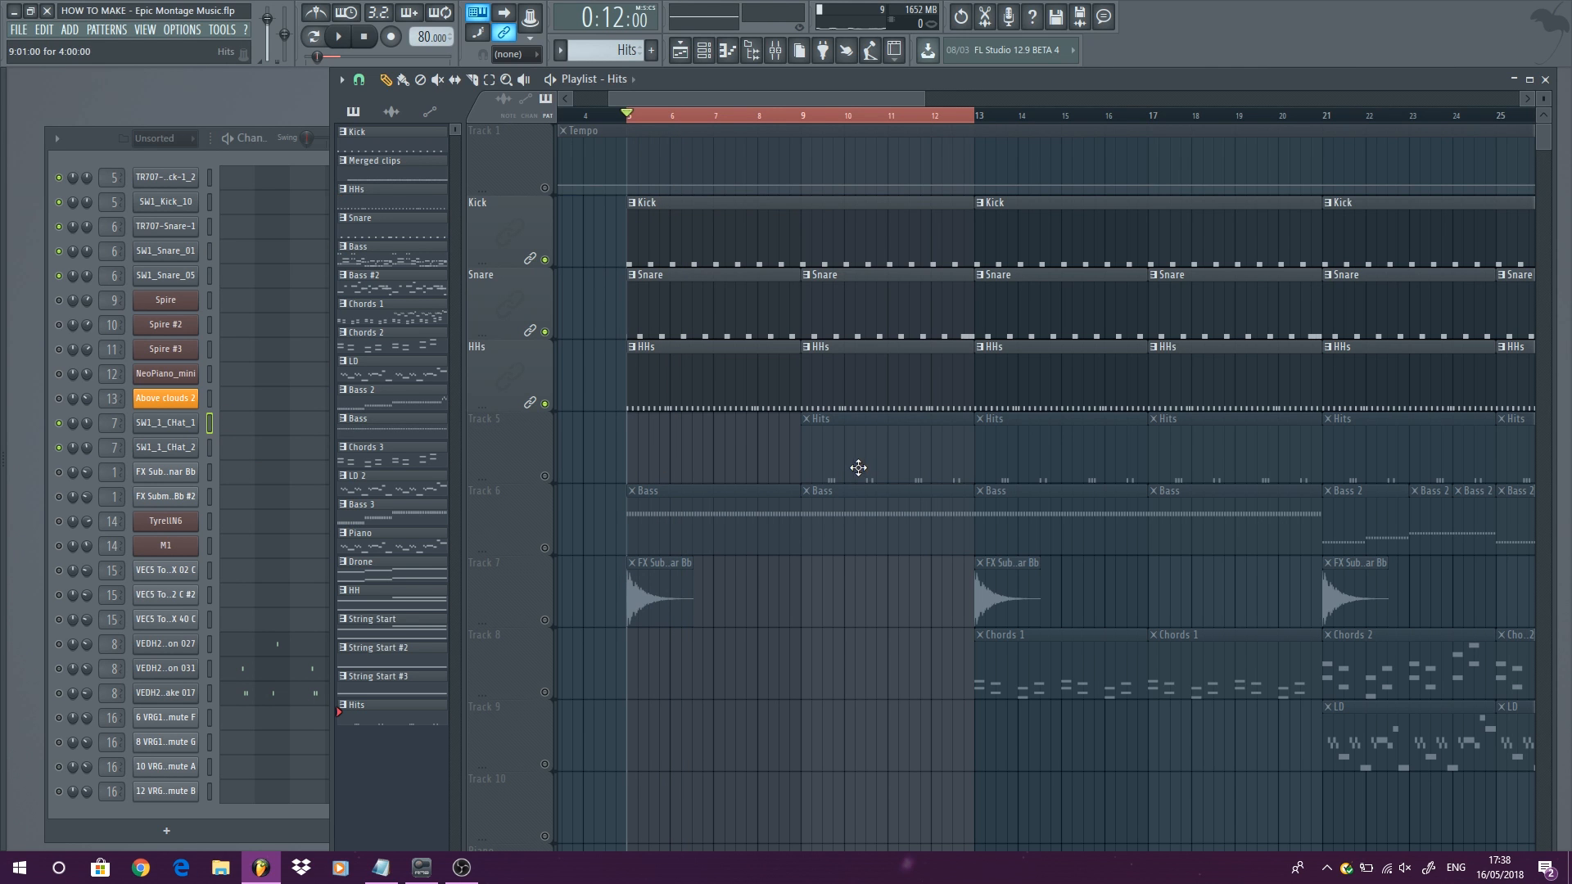
ctrl+click(545, 476)
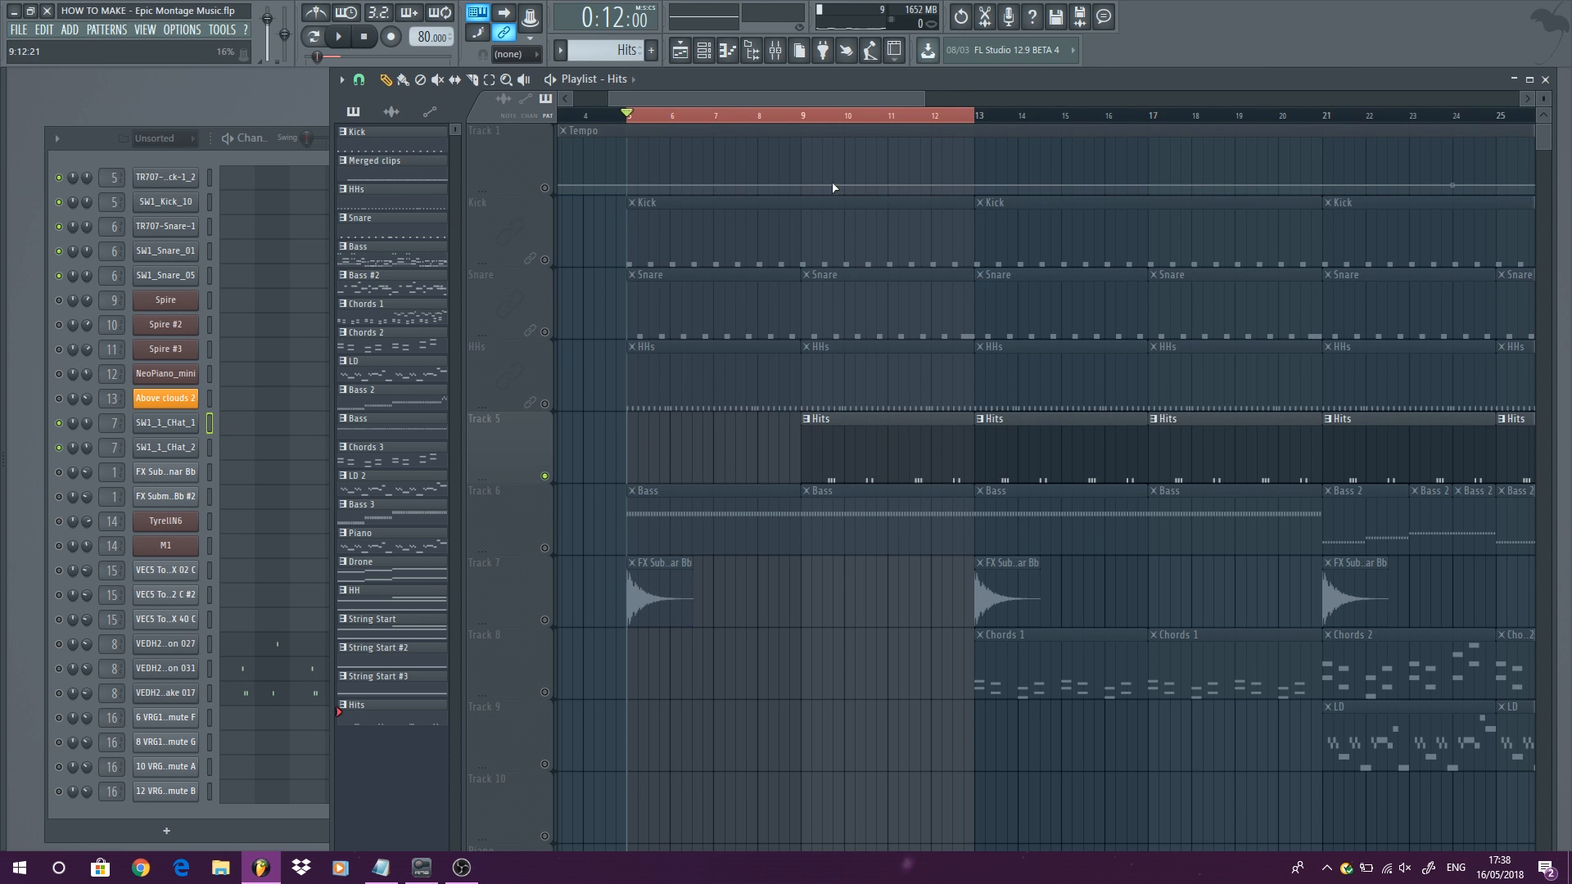
drag(814, 131, 968, 160)
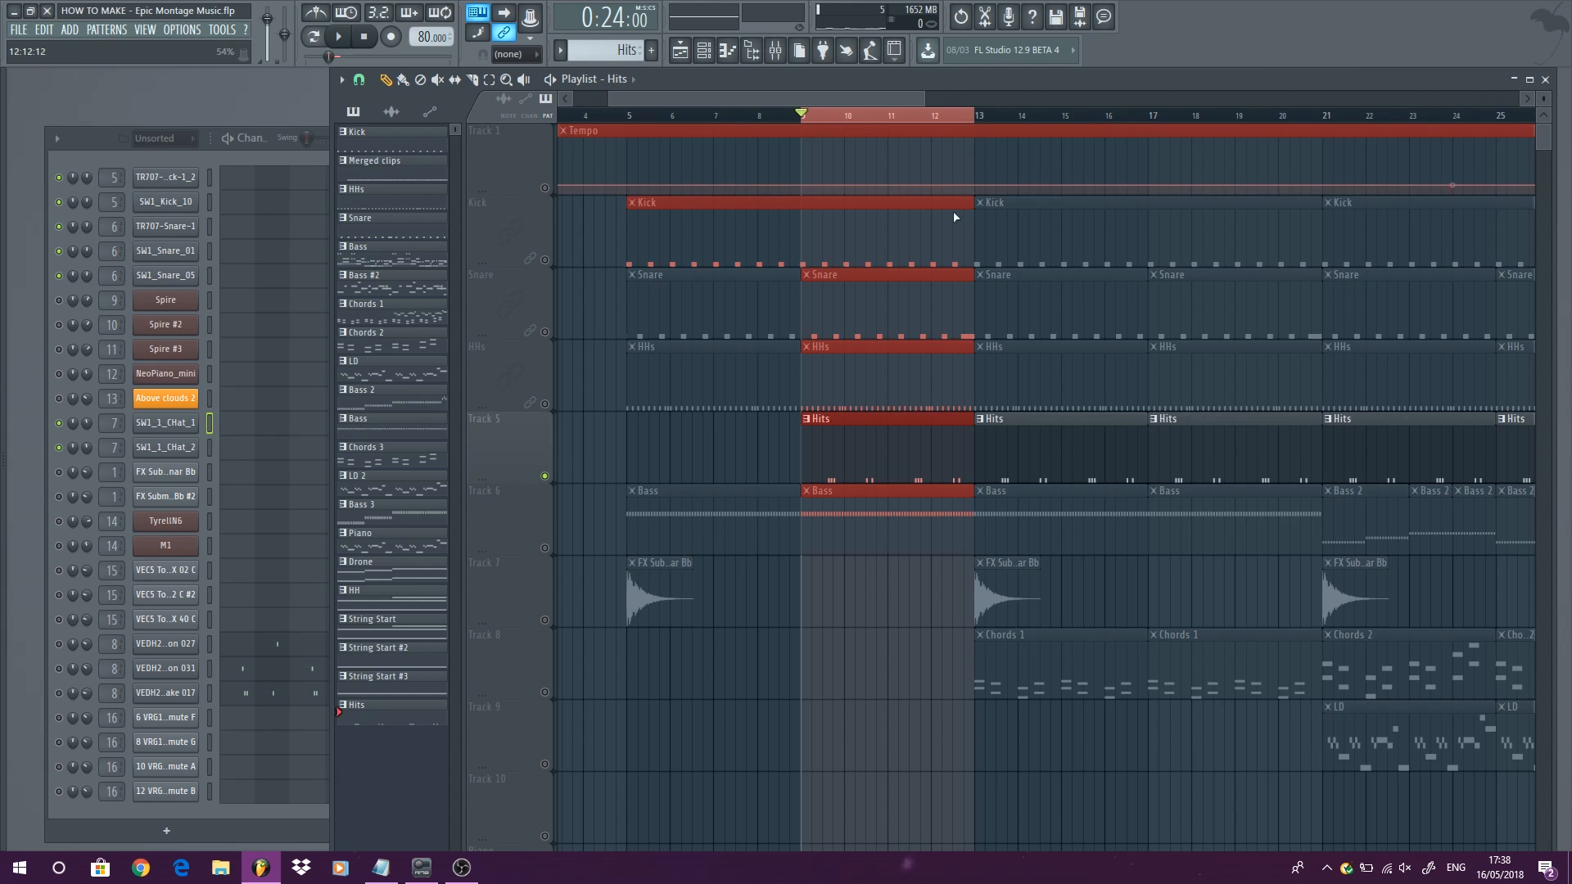
scroll(836, 458, up, 4)
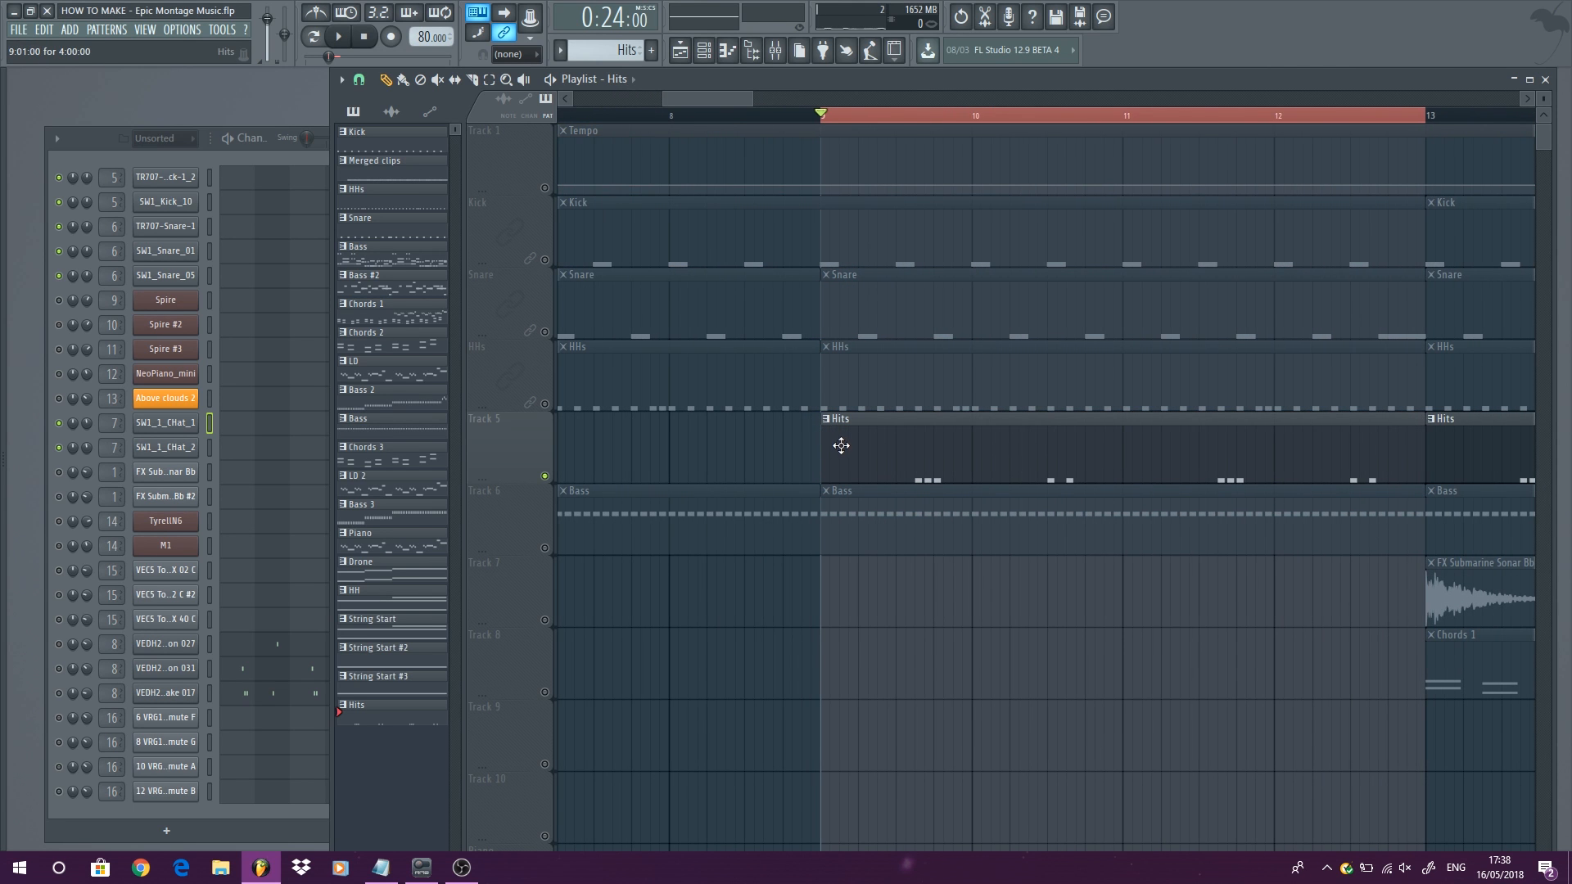
Step: Audition the VEDH2 Percussion 027, VEDH2 Percussion 031 and VEDH2 Shake 017 samples one after another
click(181, 646)
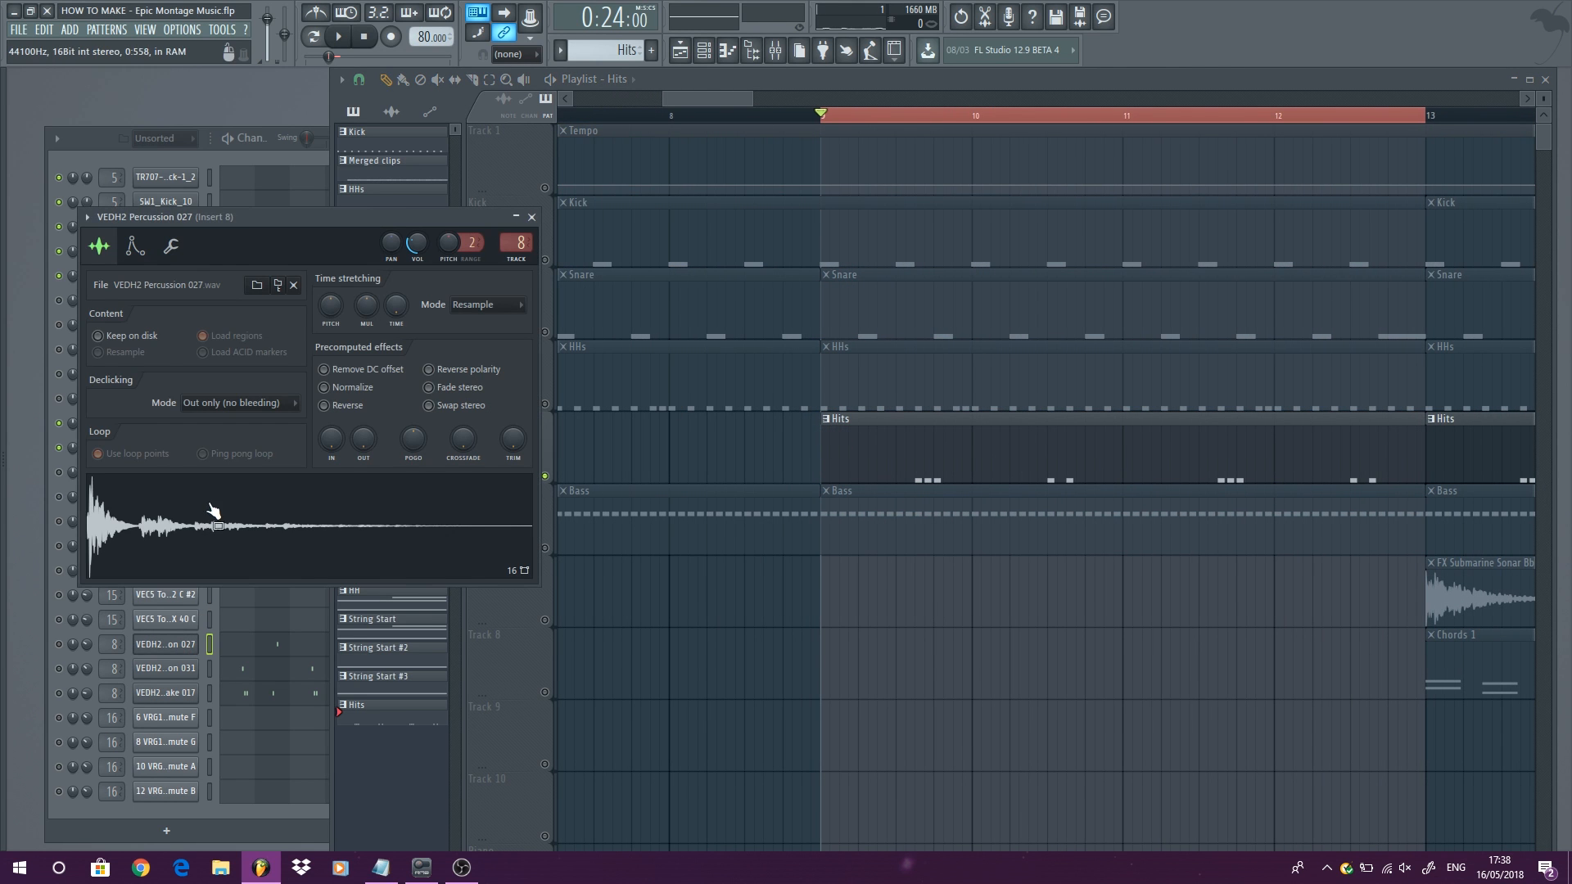
click(188, 670)
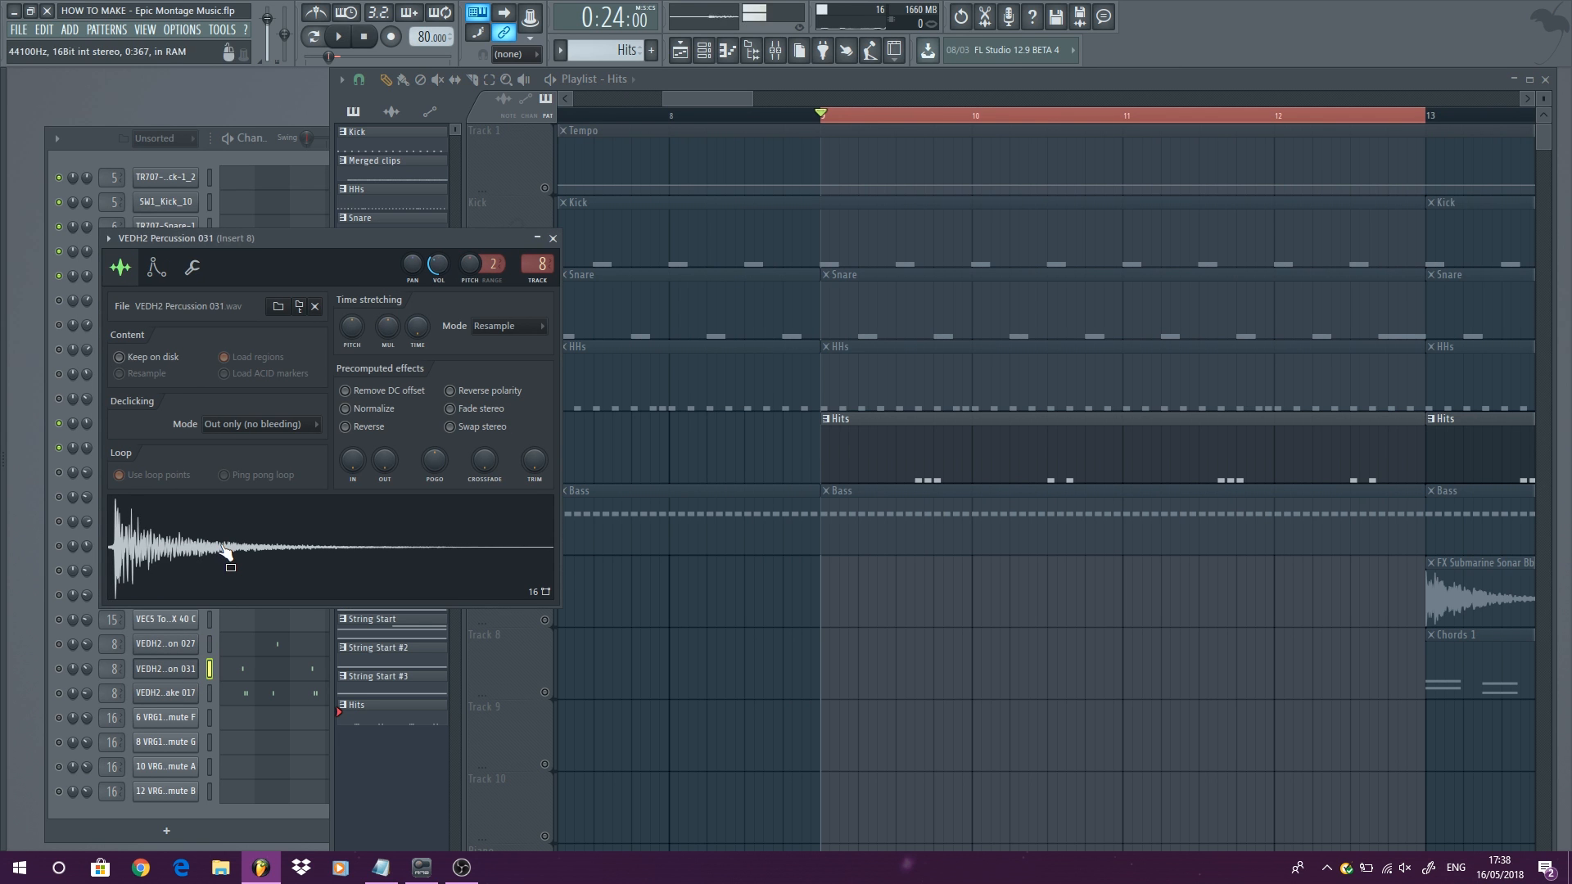
click(183, 696)
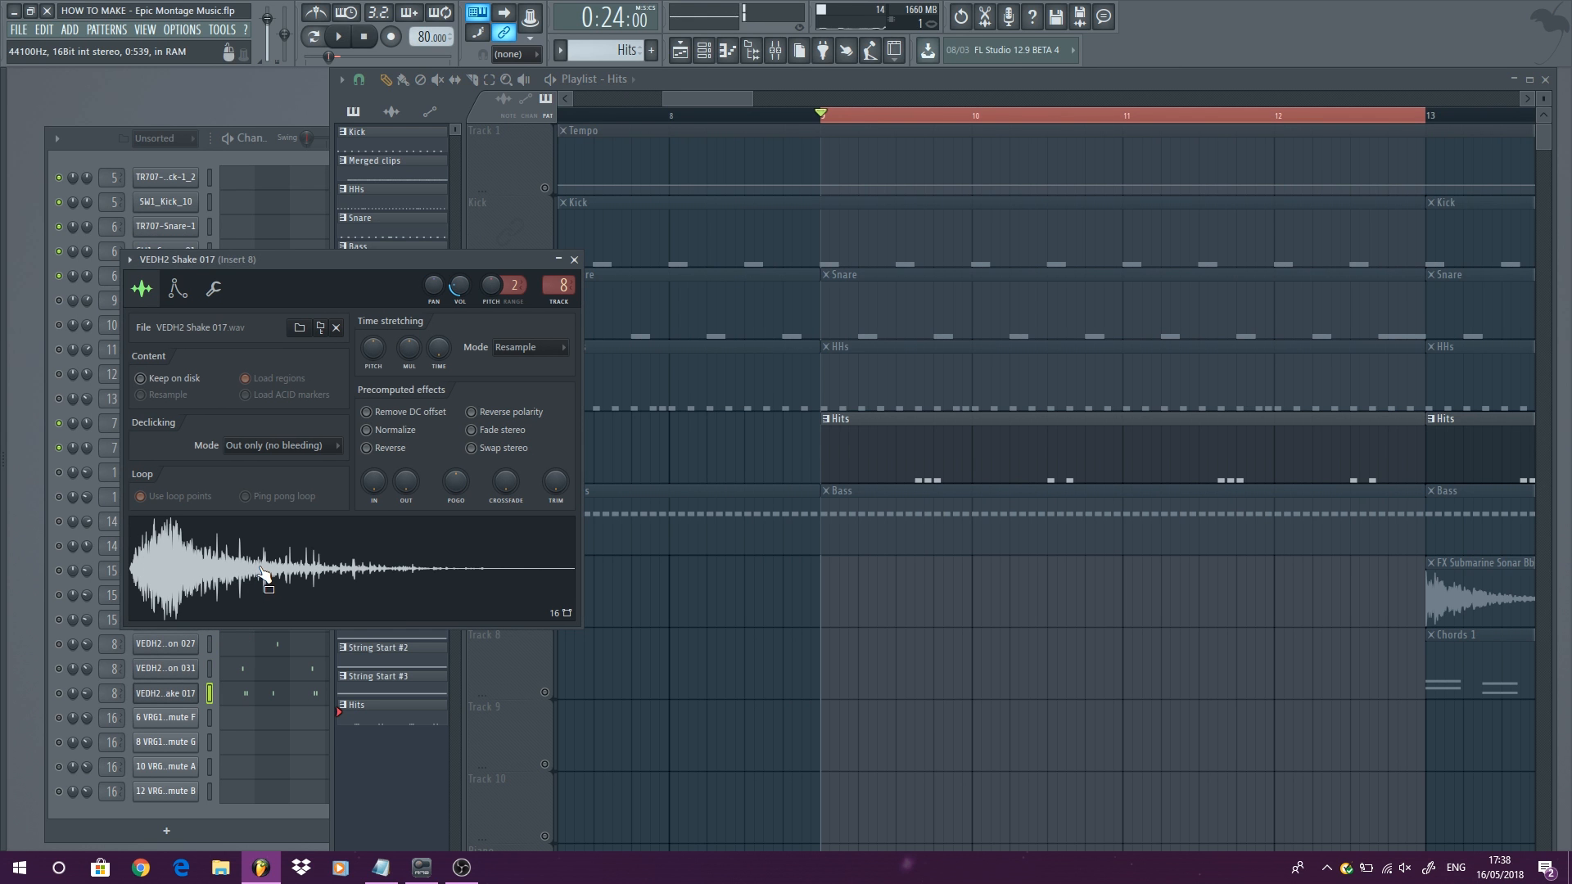
Step: Play the Hits loop while examining the VEDH2 Shake 017 notes in the piano roll, and close the piano roll
key(space)
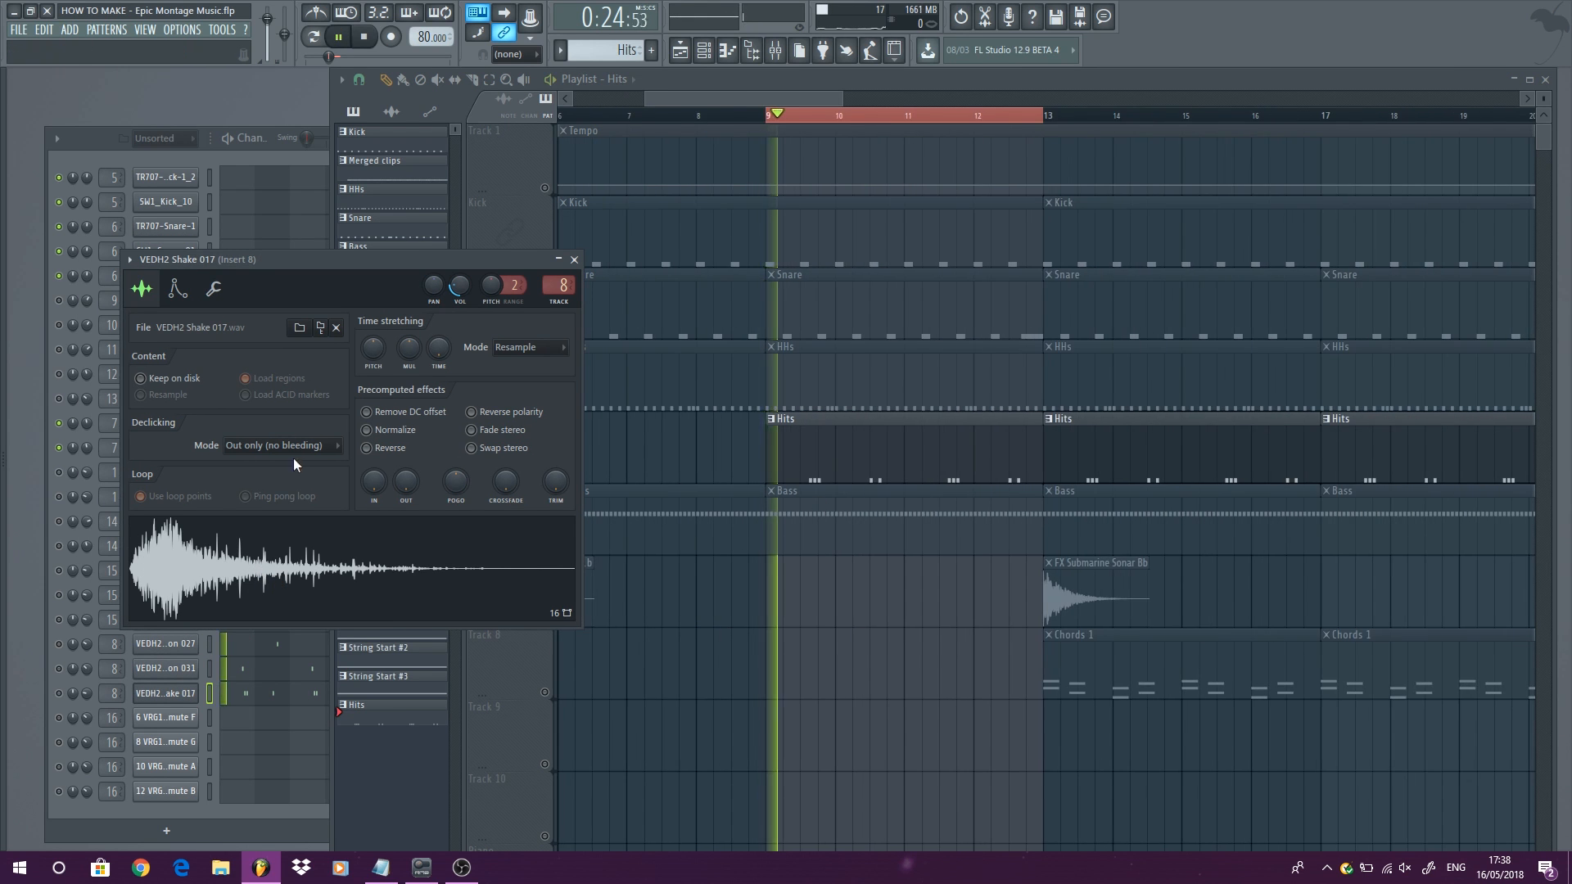
right_click(187, 695)
click(235, 643)
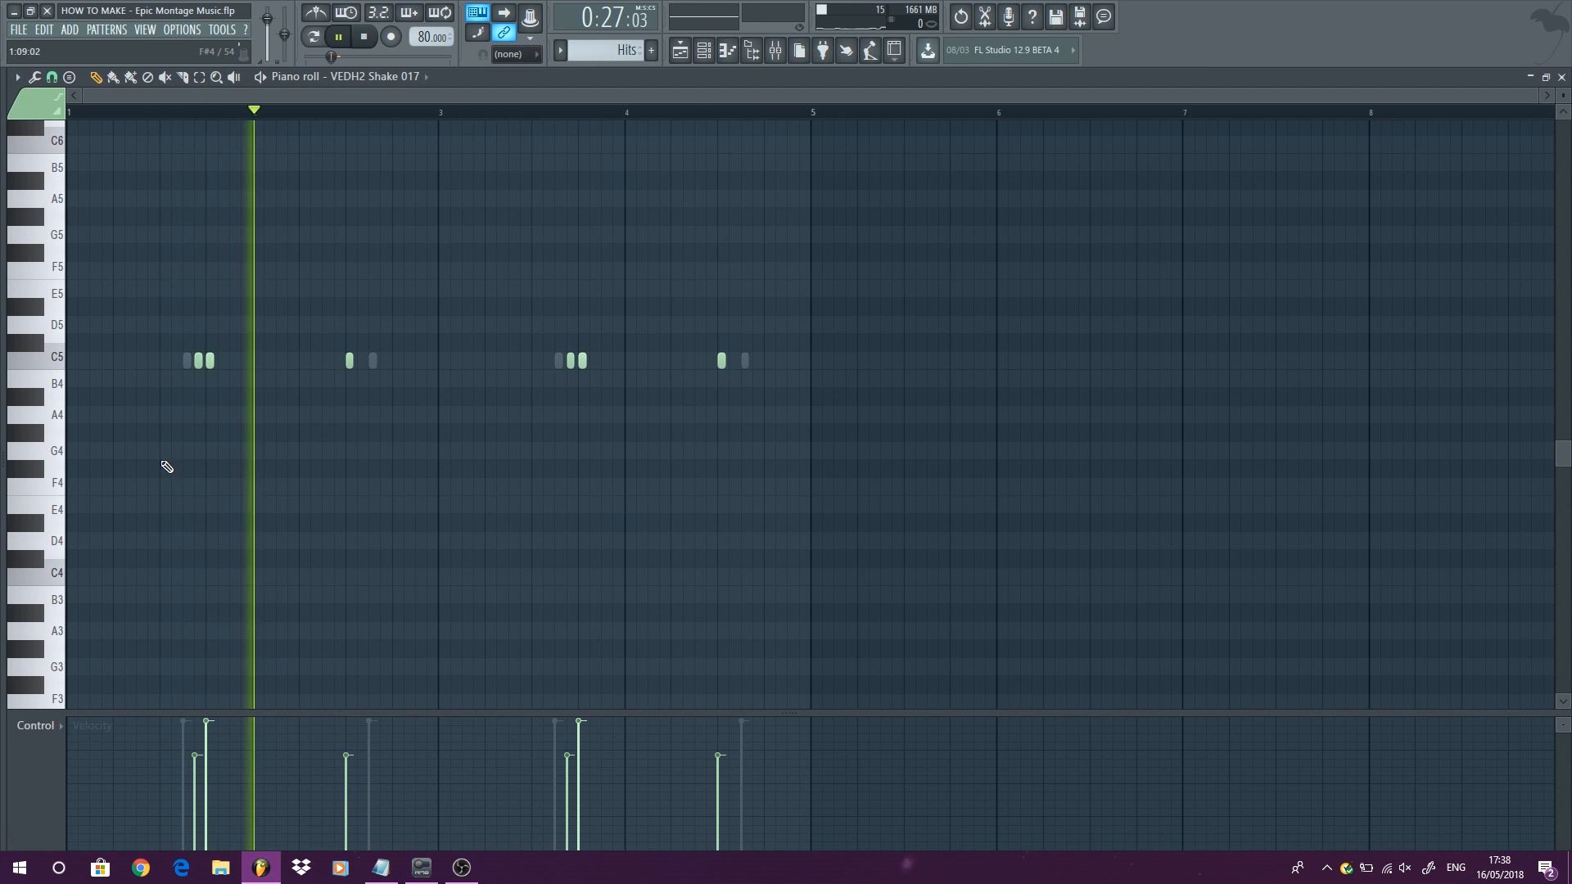
click(1562, 78)
Step: Unmute all channels in the channel rack while the Hits loop plays
right_click(60, 621)
click(69, 598)
right_click(60, 621)
click(90, 606)
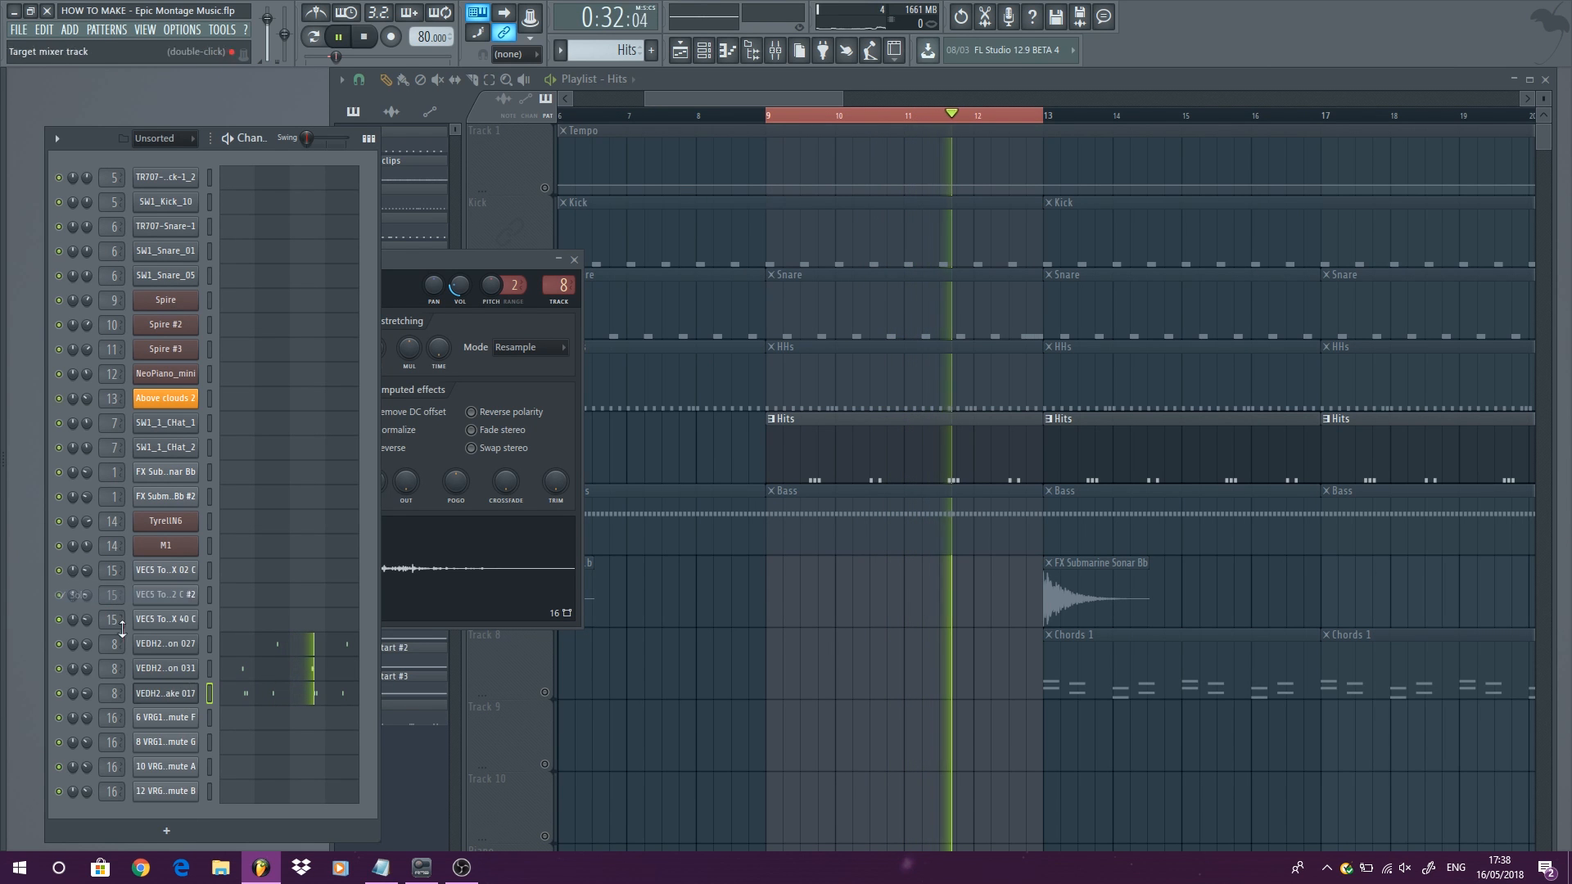
Step: Compare the notes of VEDH2 Percussion 027, Percussion 031 and Shake 017 in the piano roll, and return to the playlist
right_click(199, 643)
click(243, 645)
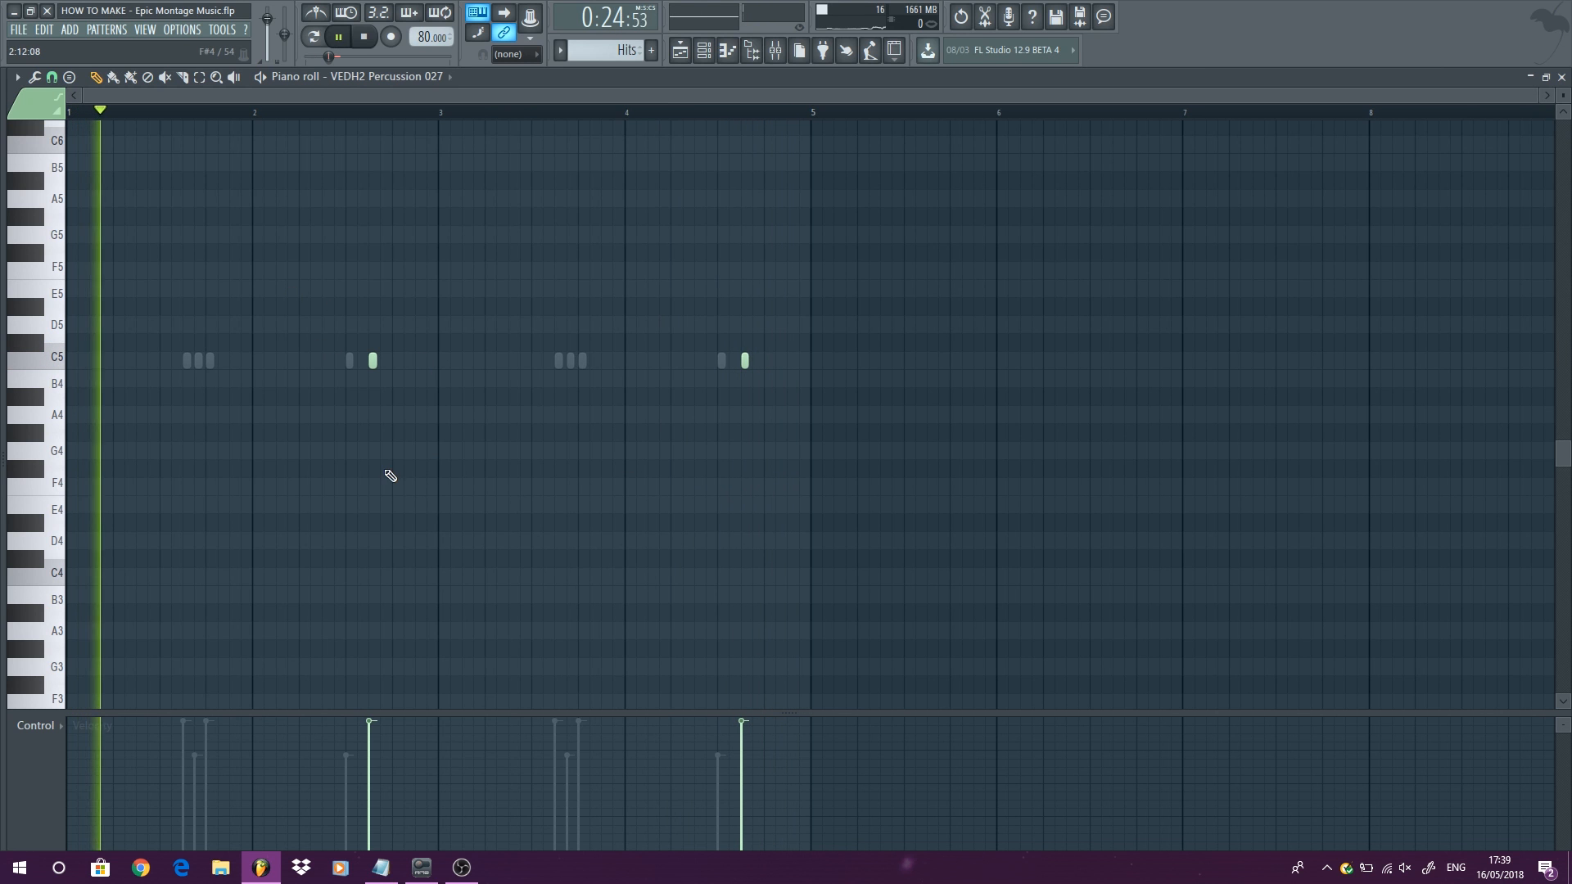
scroll(175, 395, up, 2)
right_click(206, 360)
right_click(207, 360)
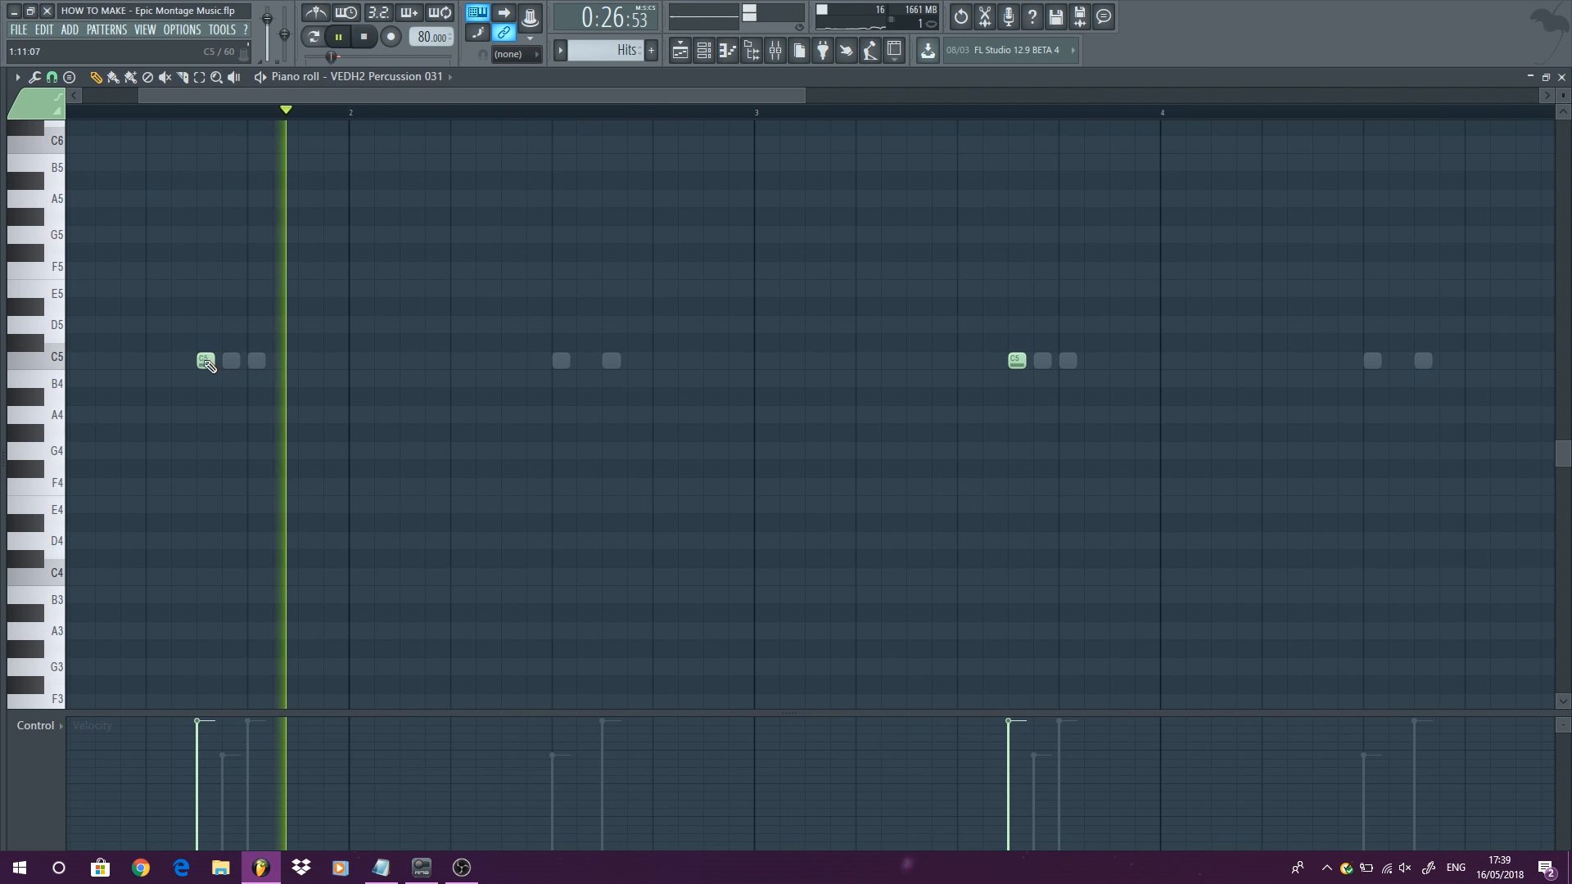
double_click(256, 361)
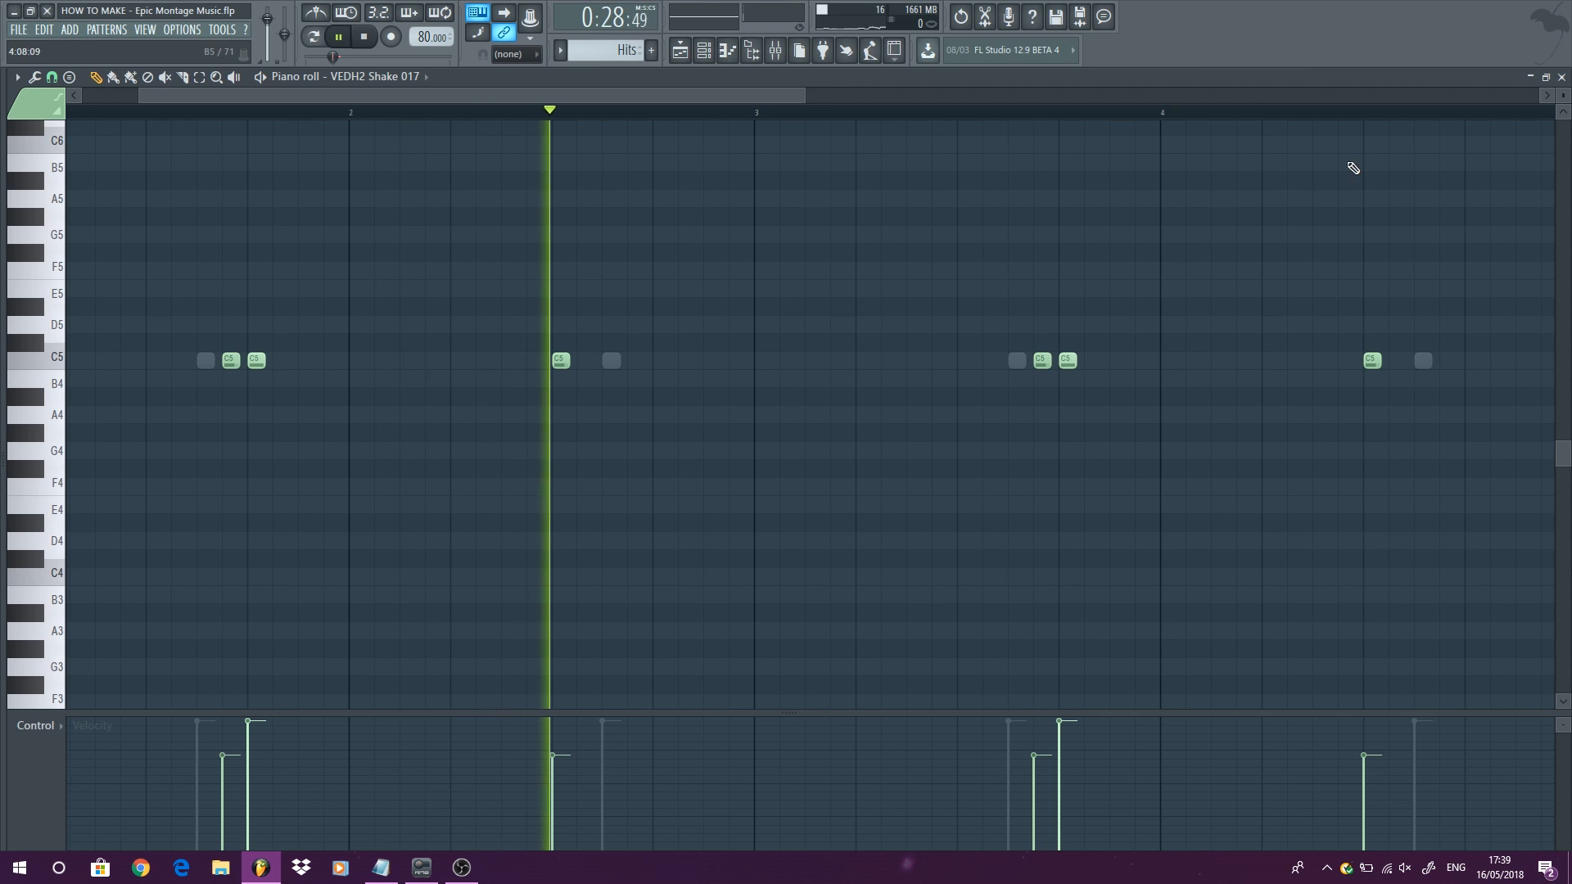
click(1563, 77)
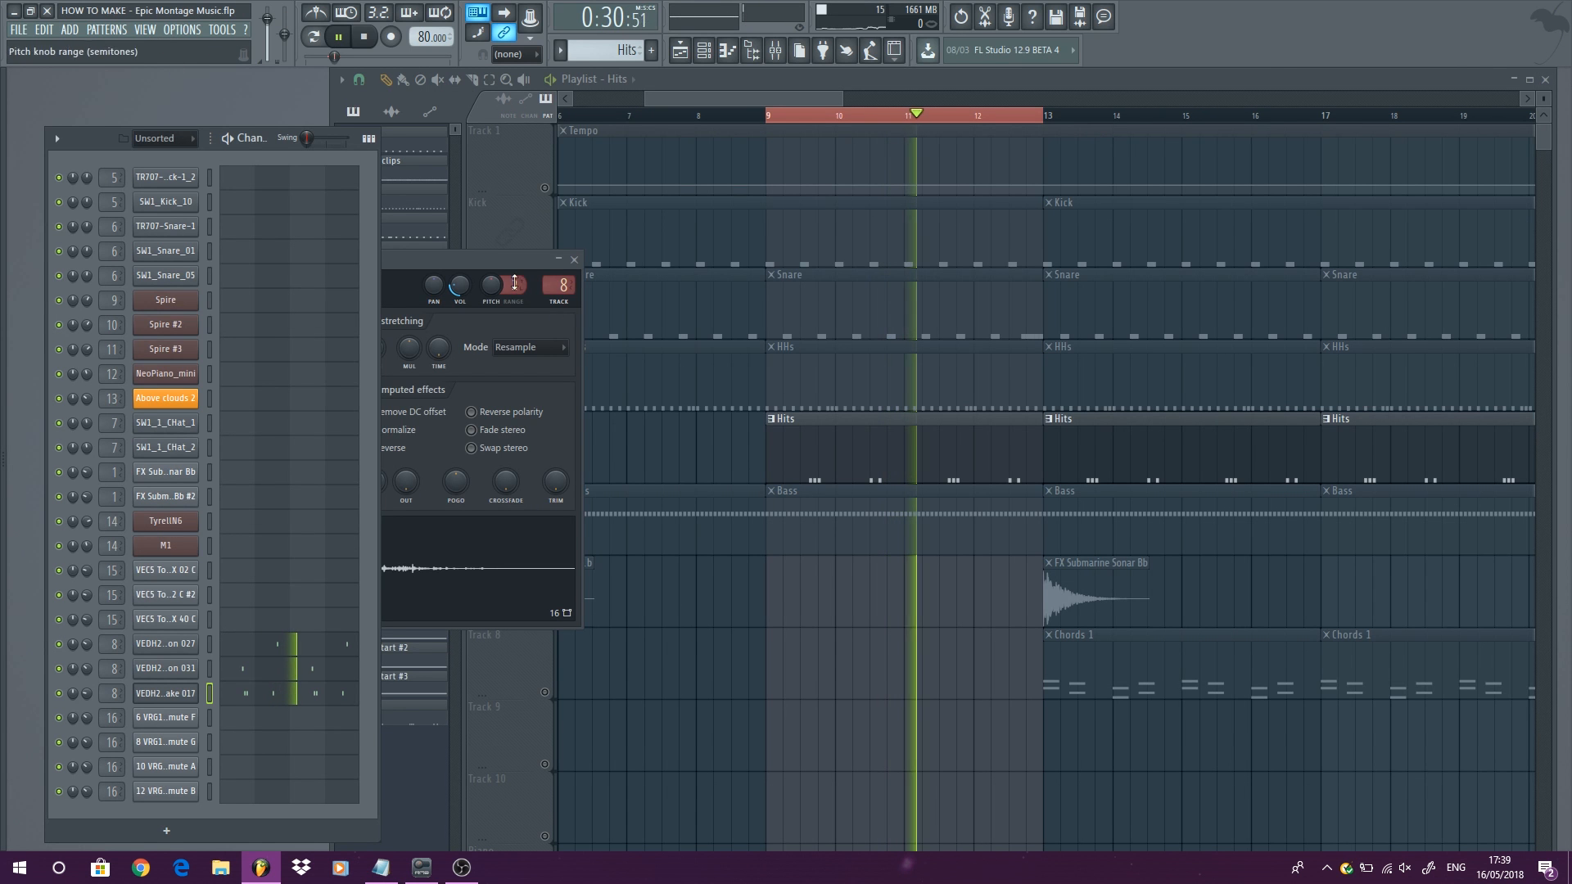
Step: Examine the Ping pong delay and ValhallaRoom reverb settings on mixer insert 8, and close every plugin, mixer and sampler window
double_click(555, 285)
key(space)
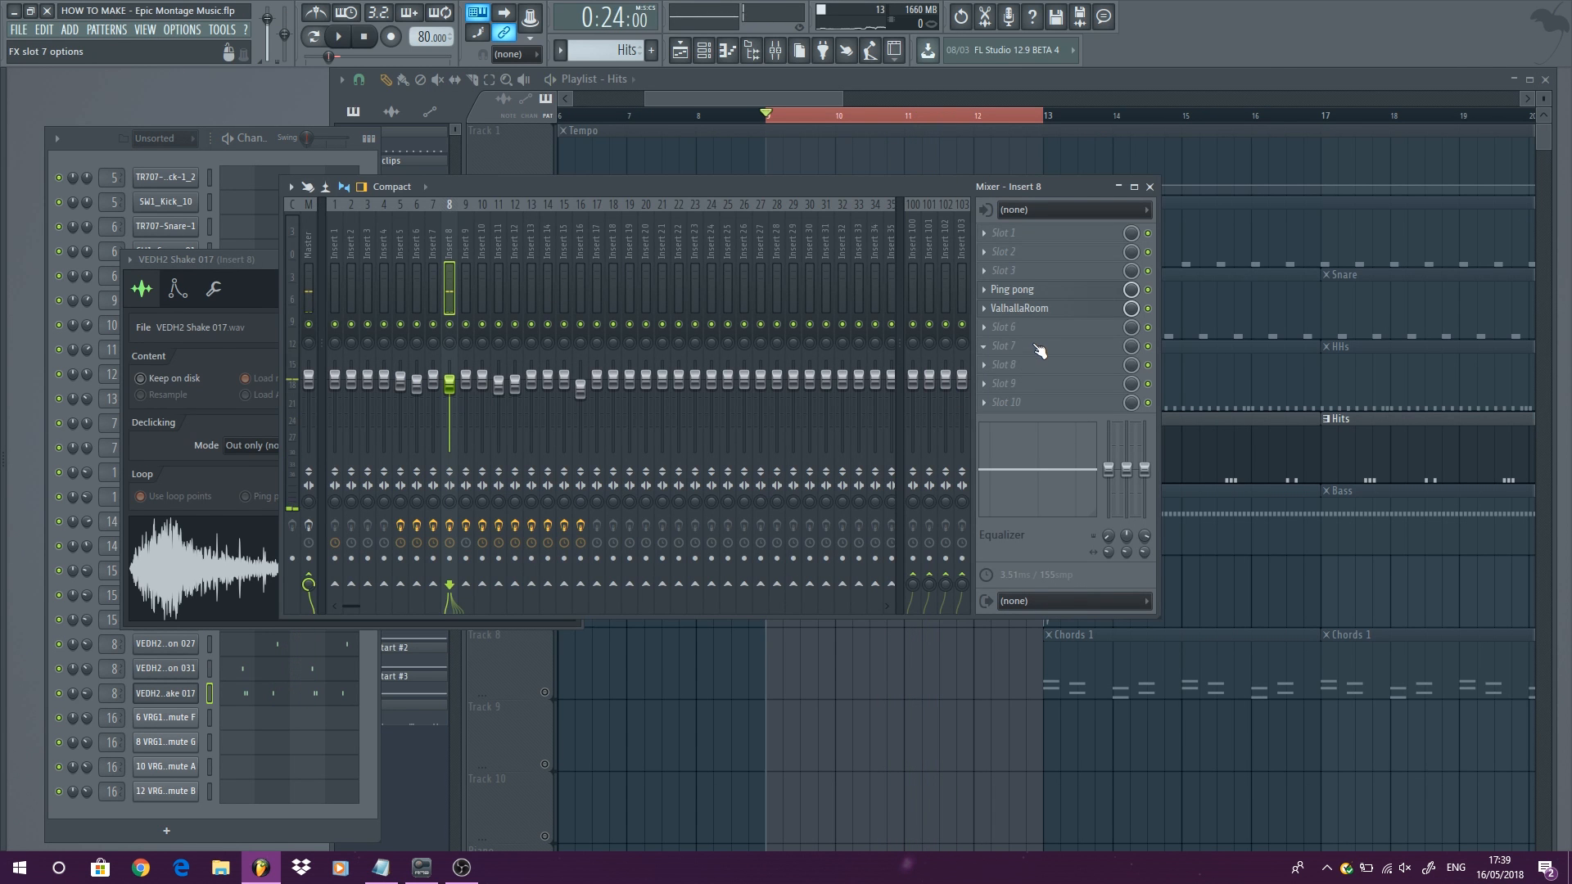
click(1049, 295)
click(1054, 315)
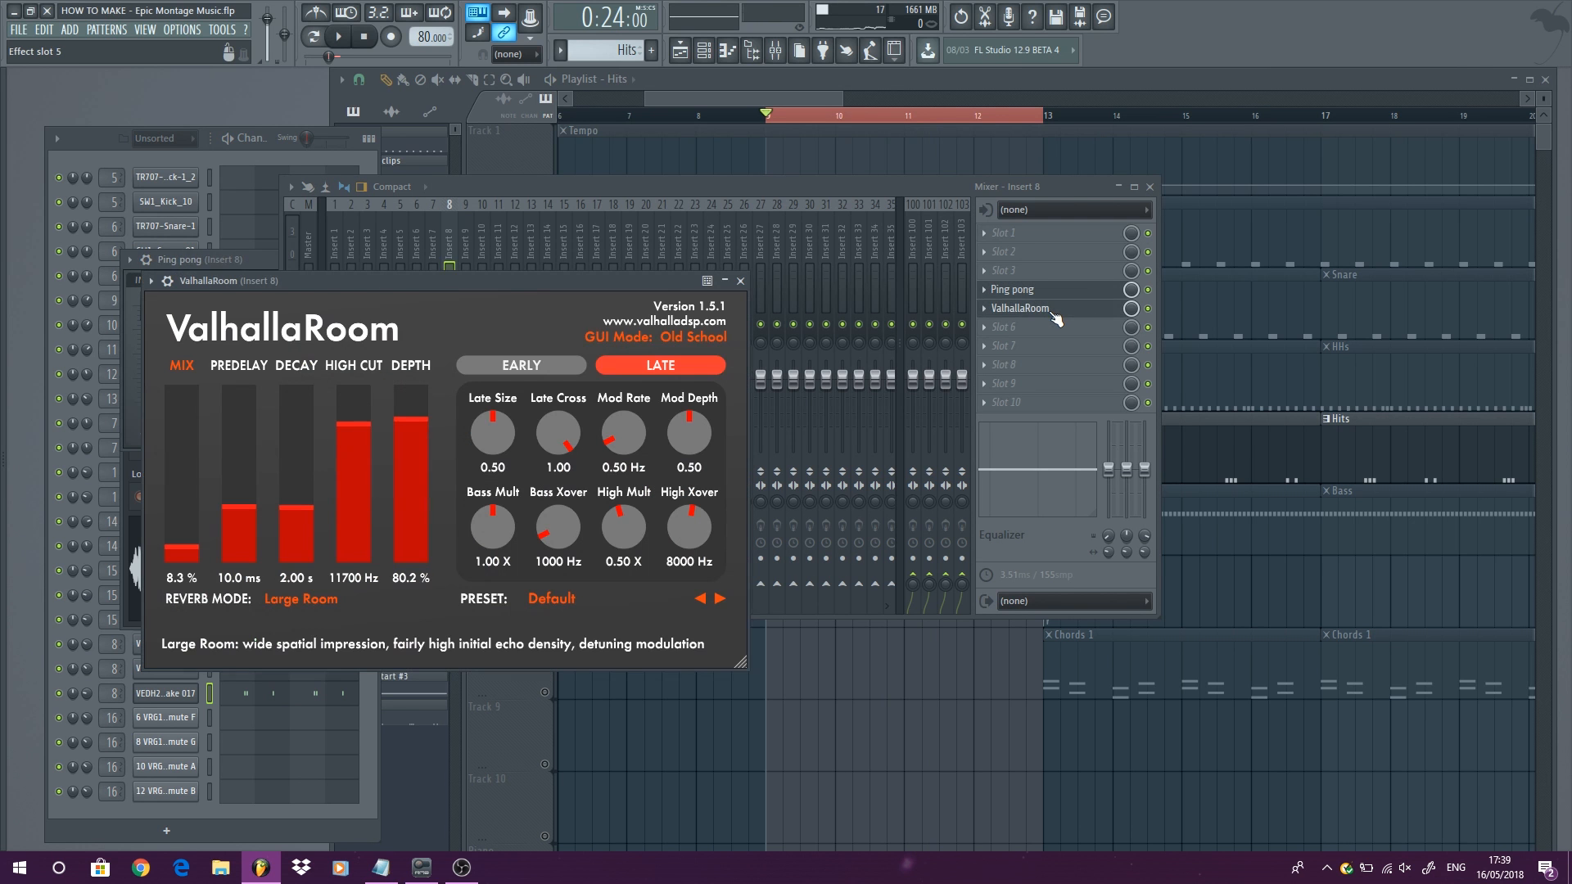
click(740, 281)
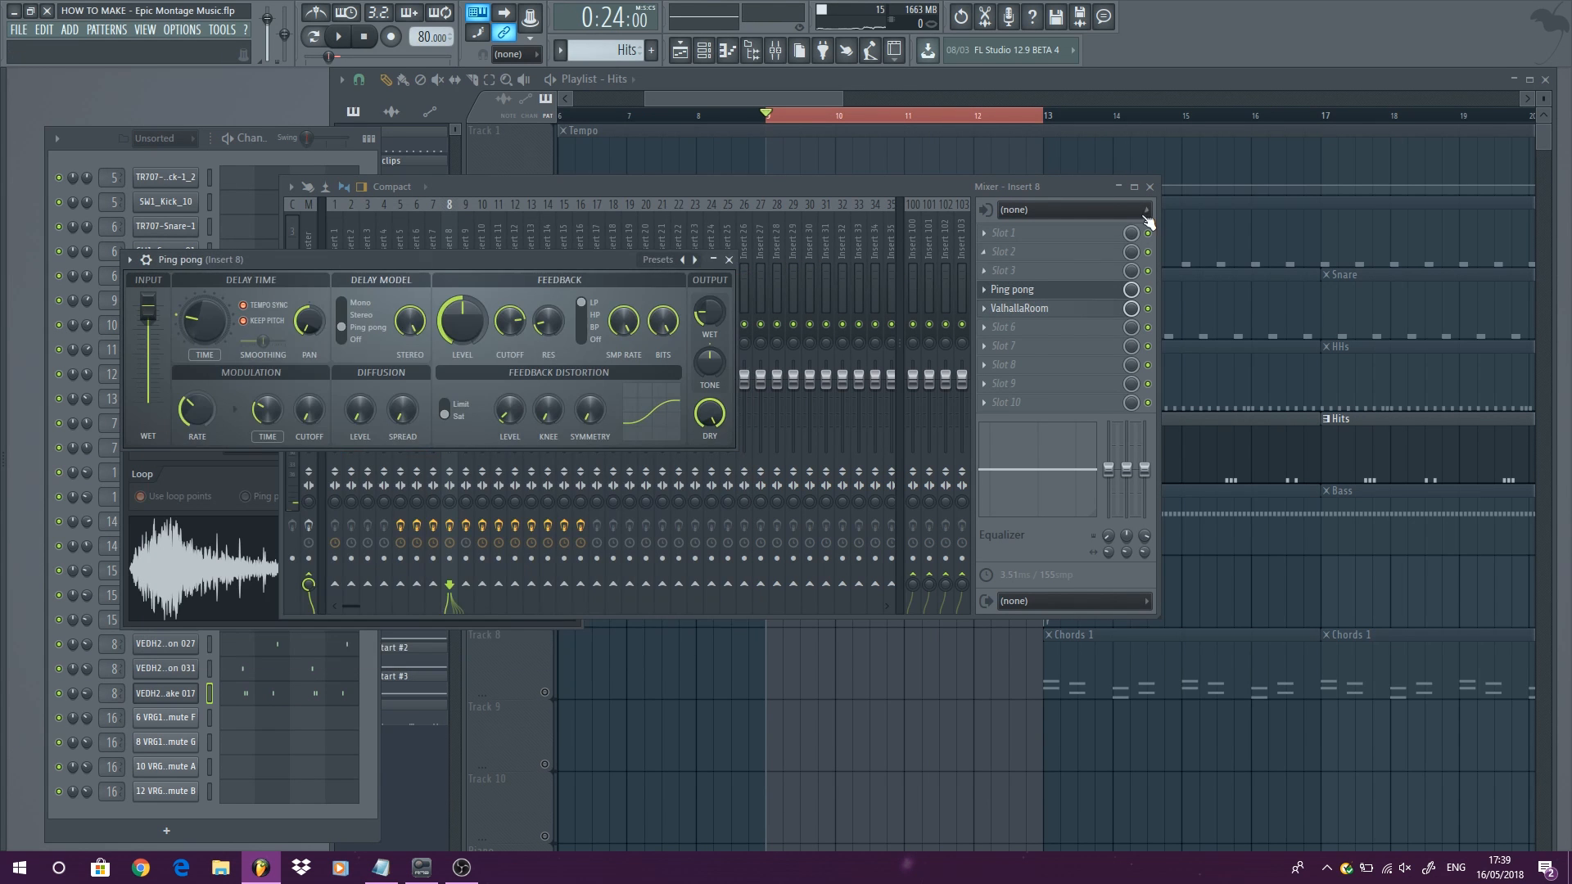
click(1150, 187)
click(729, 260)
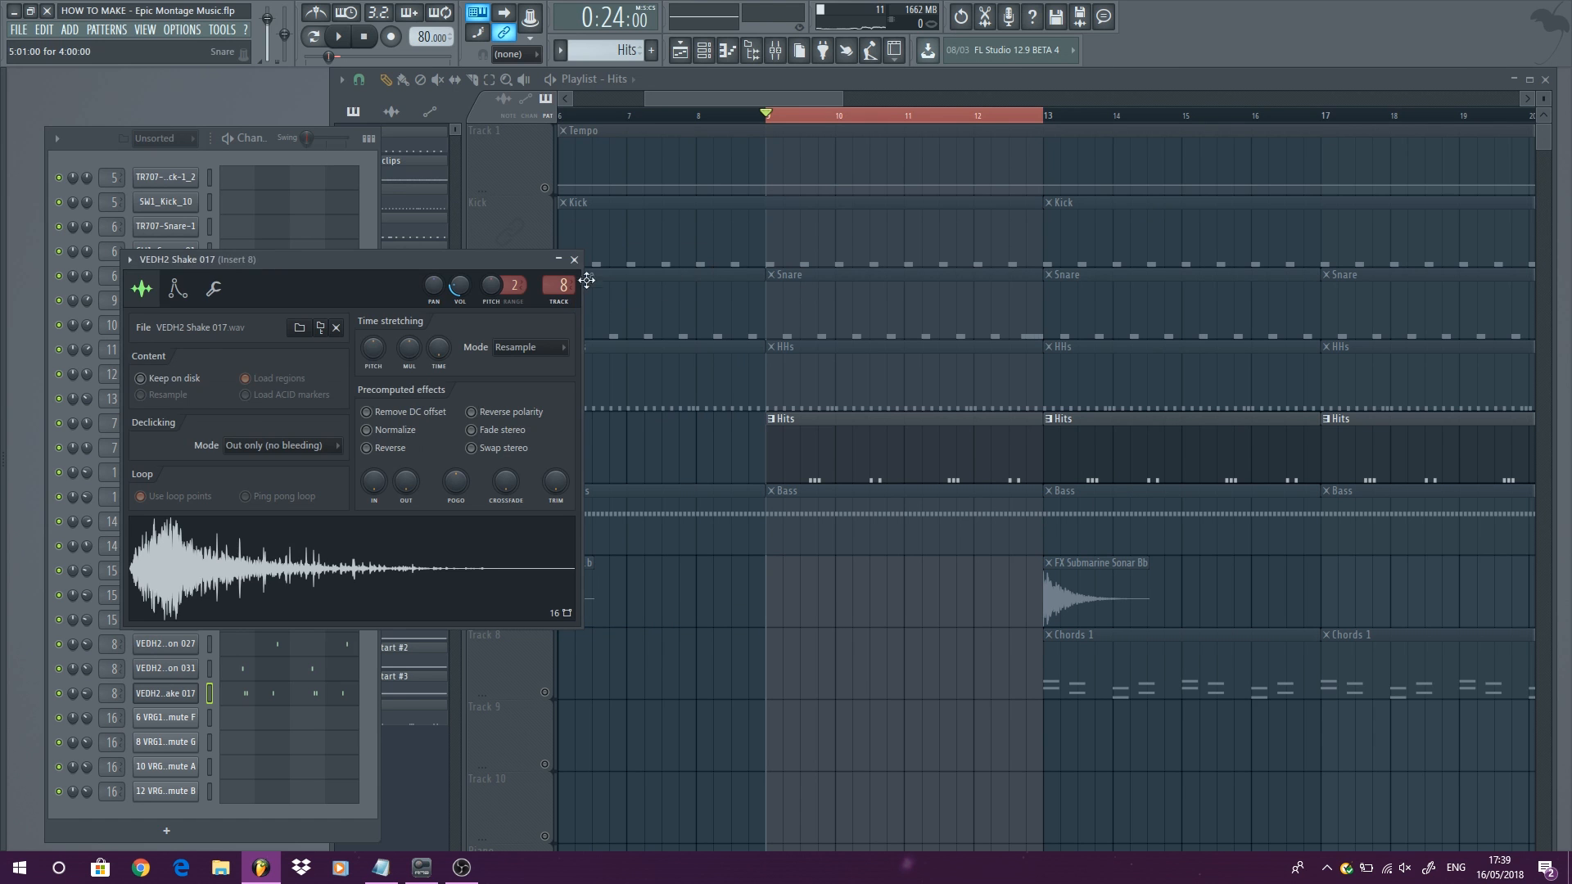
click(575, 260)
Step: Unmute the Kick, Snare and HHs tracks and play them together with the Hits track from bar 9
click(545, 260)
click(545, 331)
click(545, 403)
key(space)
scroll(652, 465, down, 2)
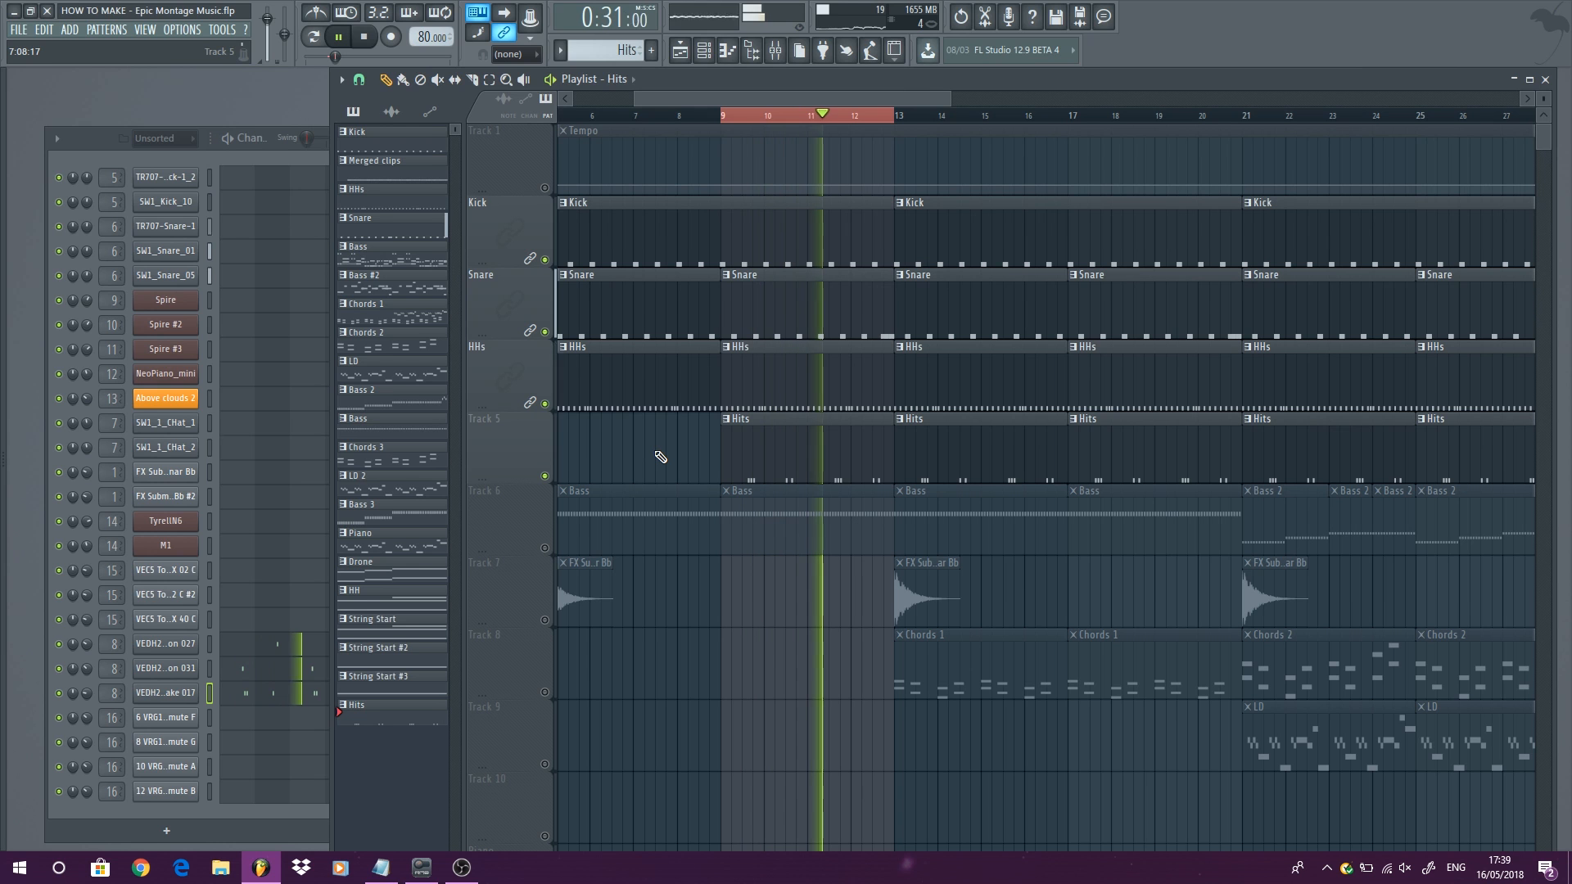
key(space)
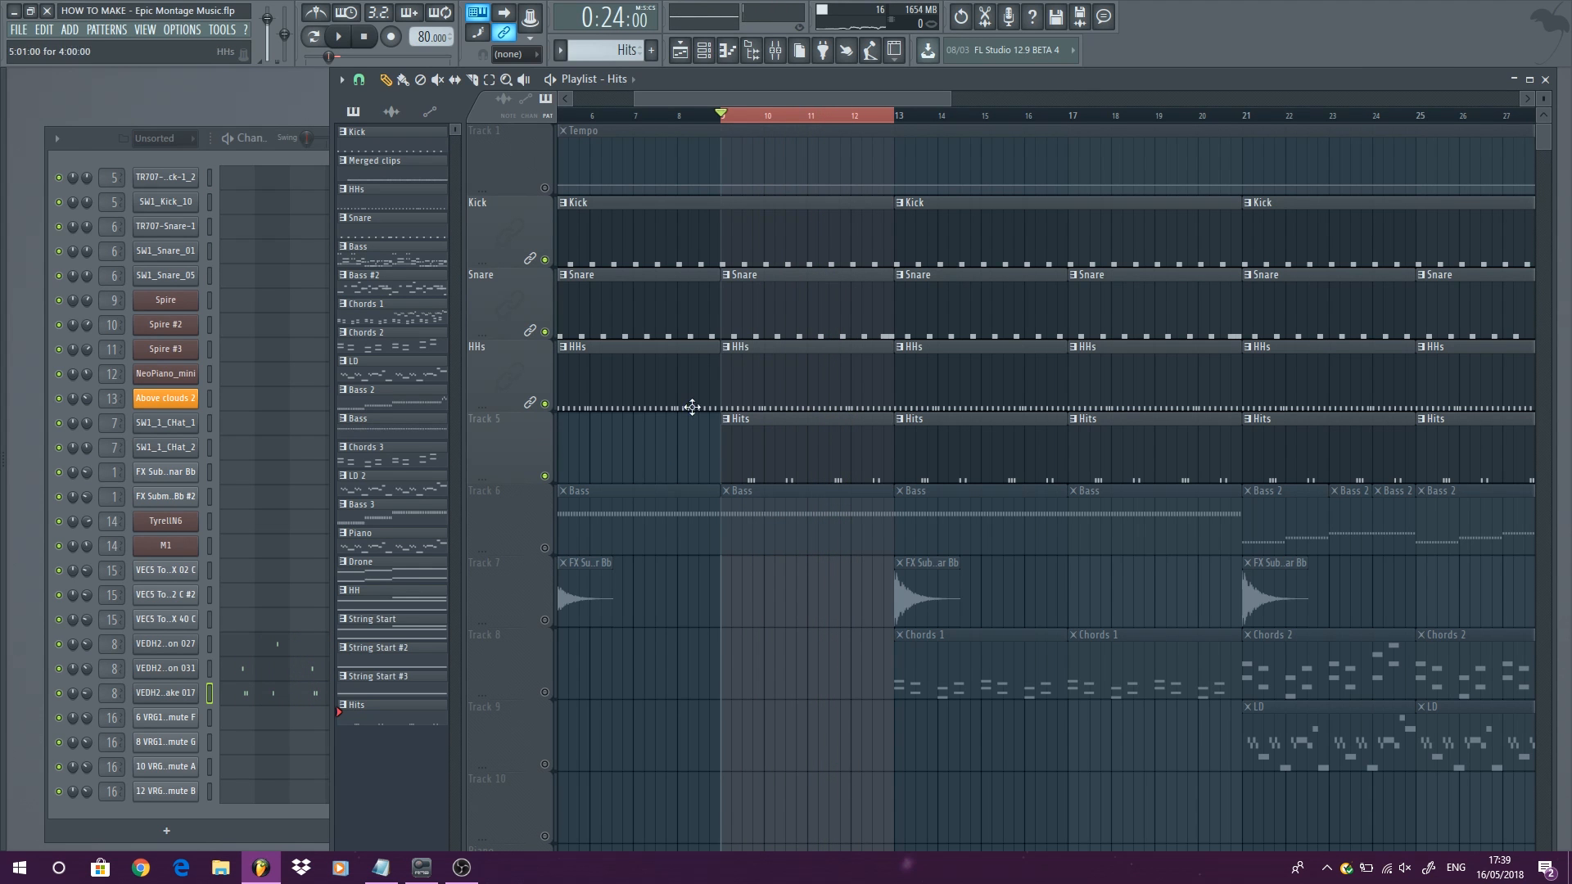
Step: Play the last part of bar 12 with the kick, snare, hi-hats and hits together
ctrl+scroll(692, 407, down, 3)
alt+scroll(1184, 331, down, 2)
ctrl+scroll(688, 217, up, 3)
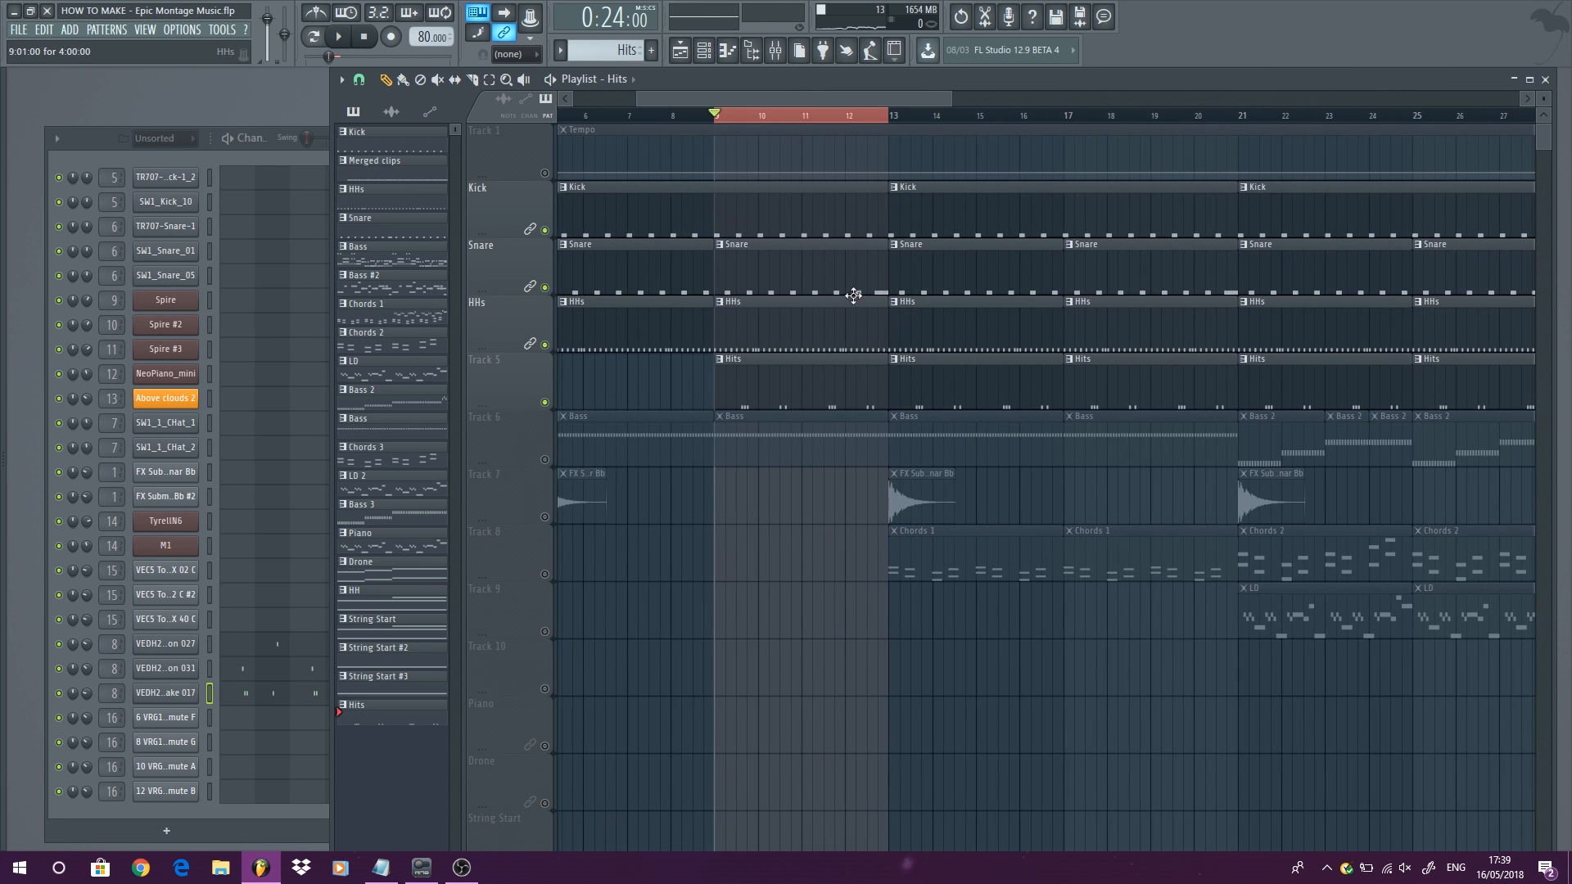
click(870, 116)
key(space)
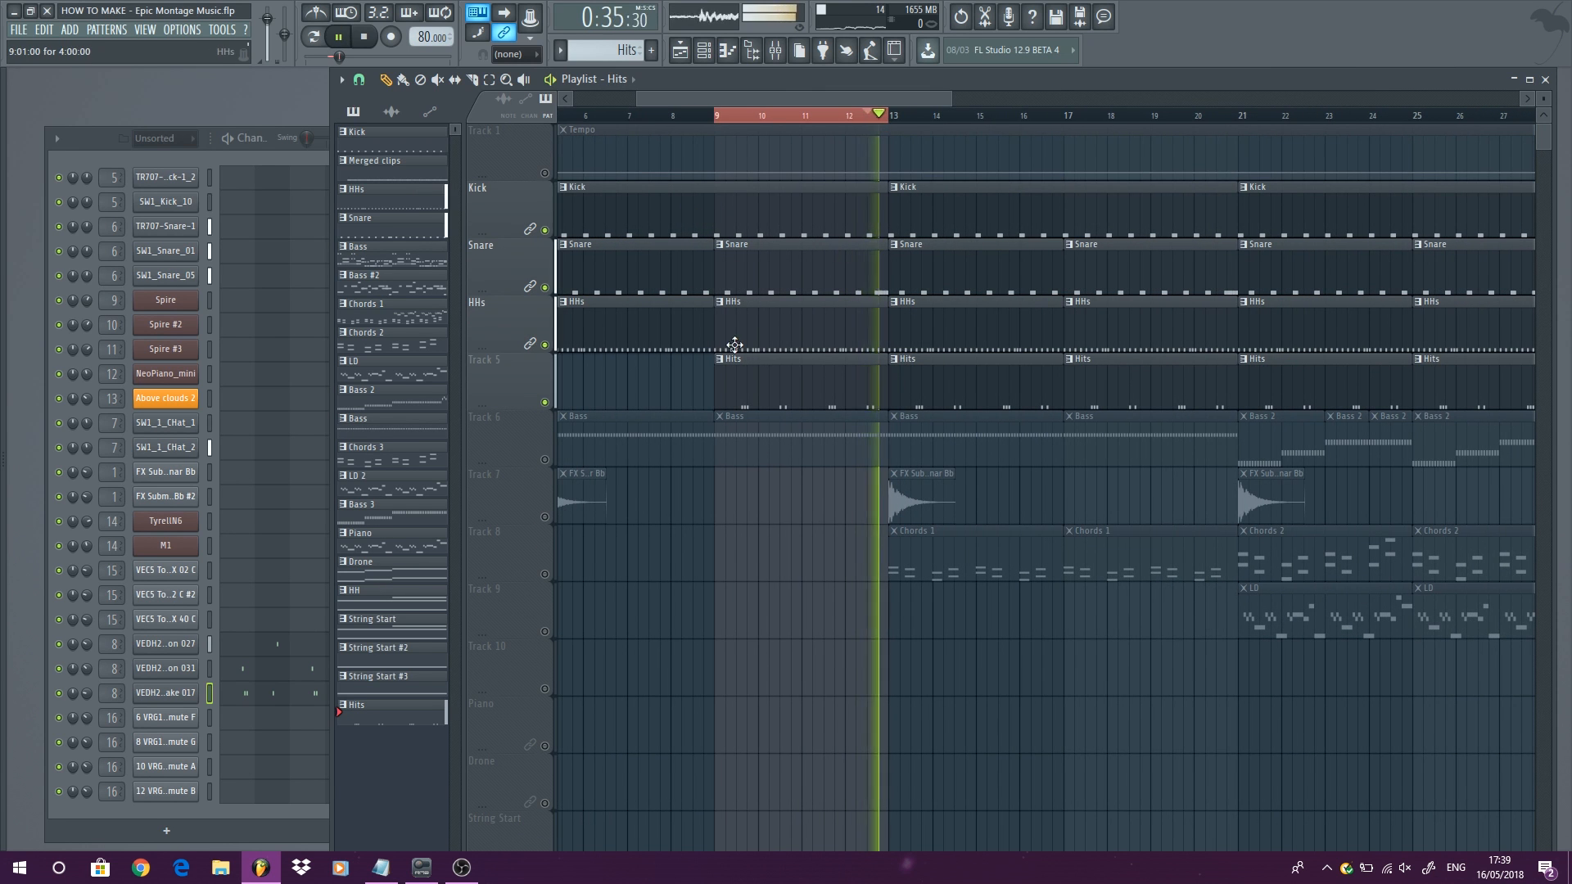
key(space)
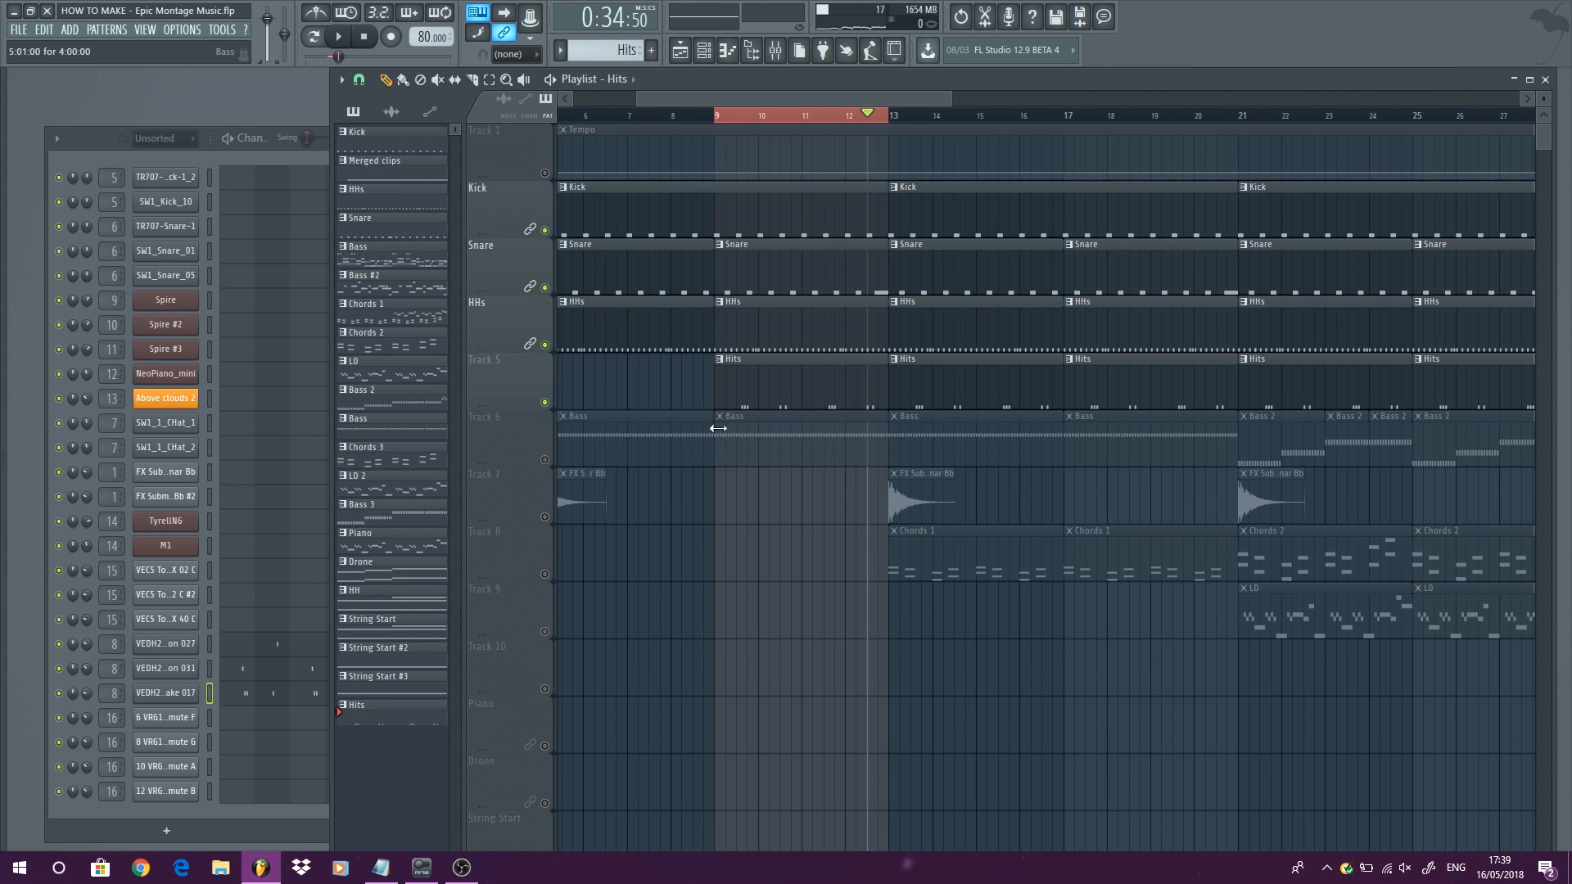
Step: Solo Track 6 in the playlist and make Bass the current pattern
ctrl+scroll(819, 537, down, 3)
right_click(544, 460)
click(635, 435)
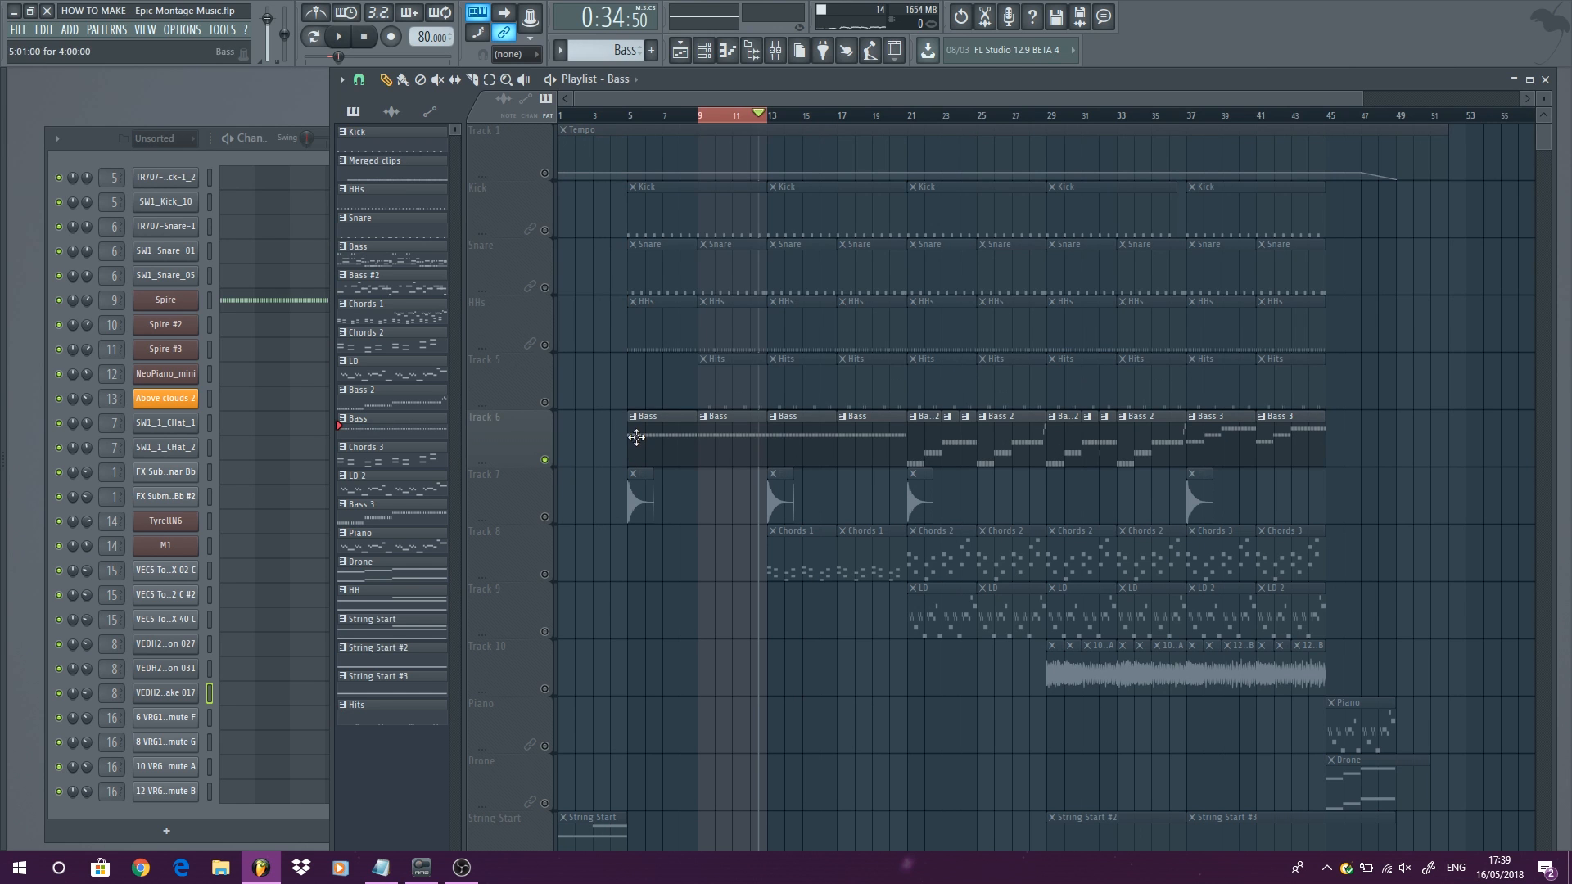
Step: Play the Bass pattern on its own while examining its Spire synth settings and reverb section, and close the synth
click(172, 300)
click(314, 36)
click(338, 36)
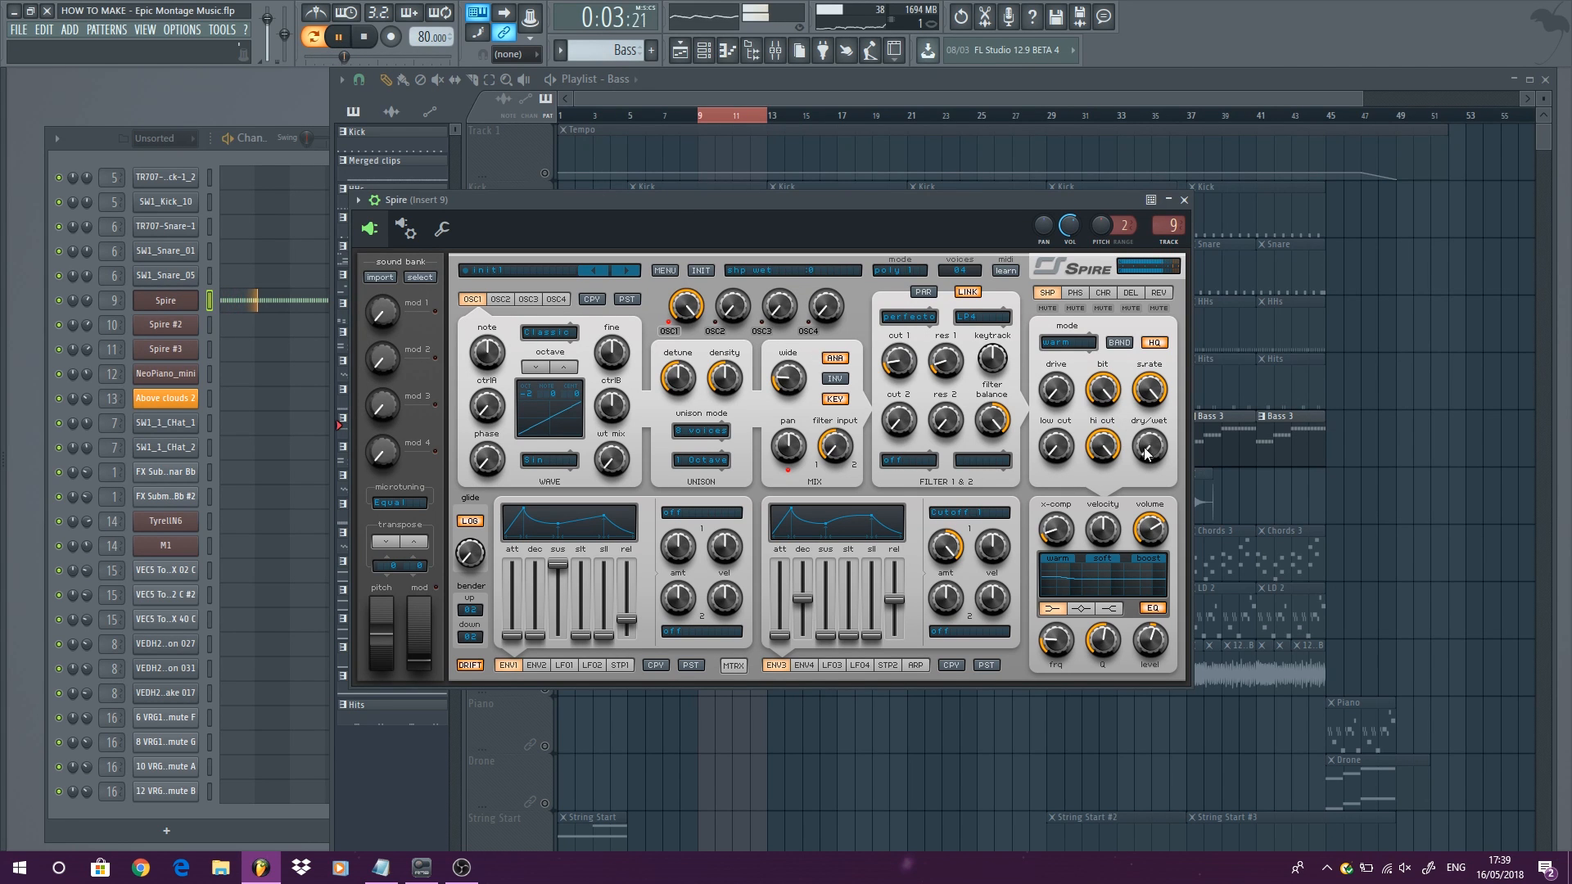
click(1158, 292)
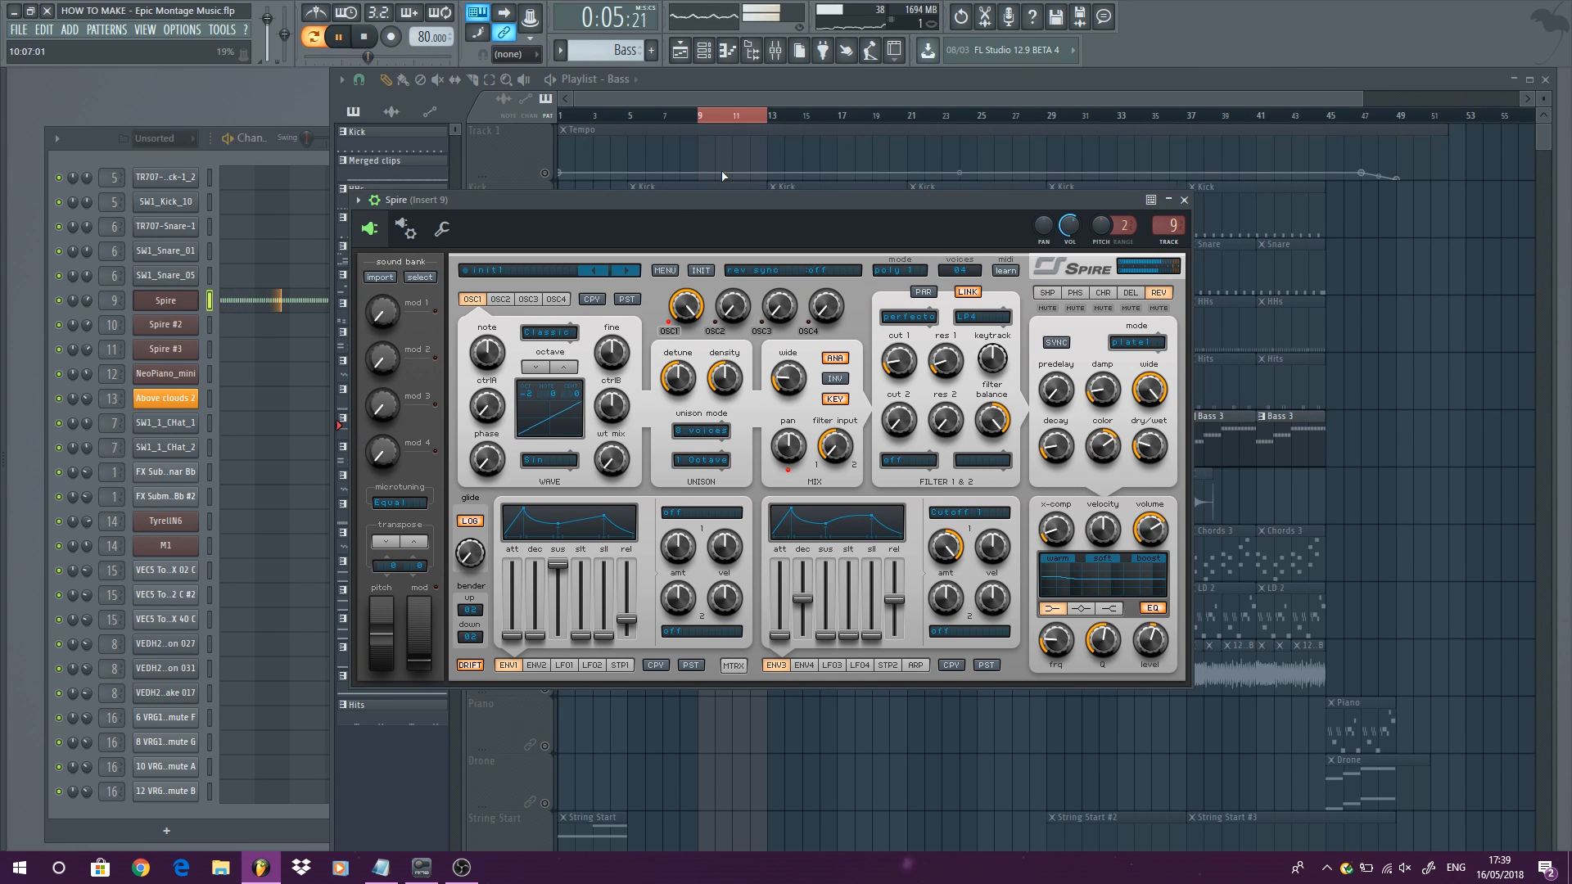
key(space)
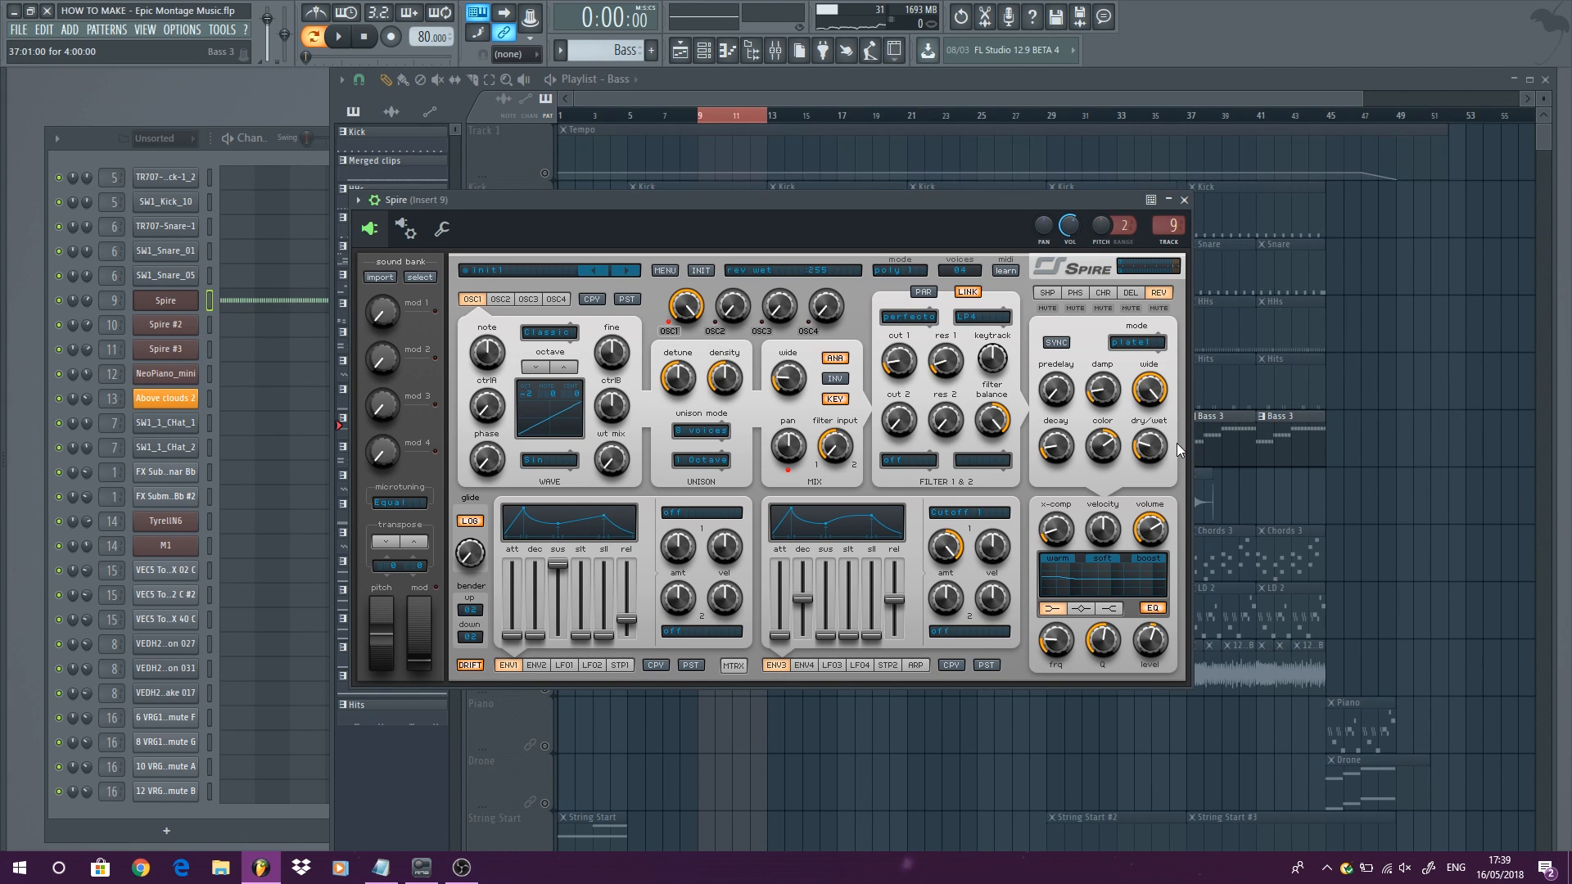
click(865, 81)
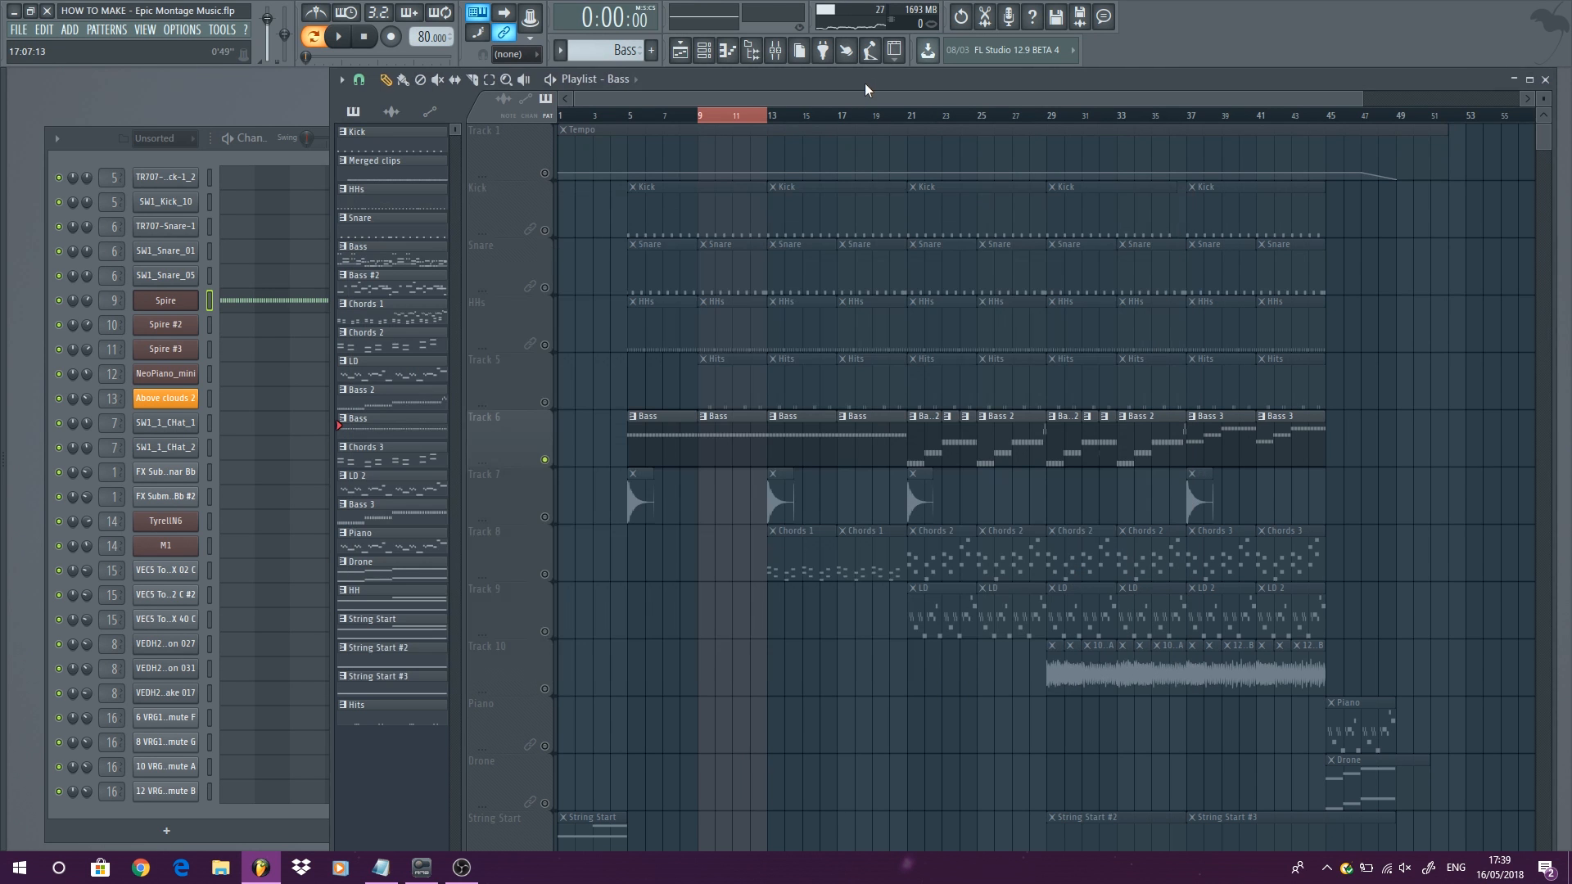
Step: Set the playlist loop from bar 5 to 21 with only Kick, Snare, HHs, Track 5 and Track 6 audible, and clear the clip selection
drag(629, 116, 904, 168)
right_click(543, 231)
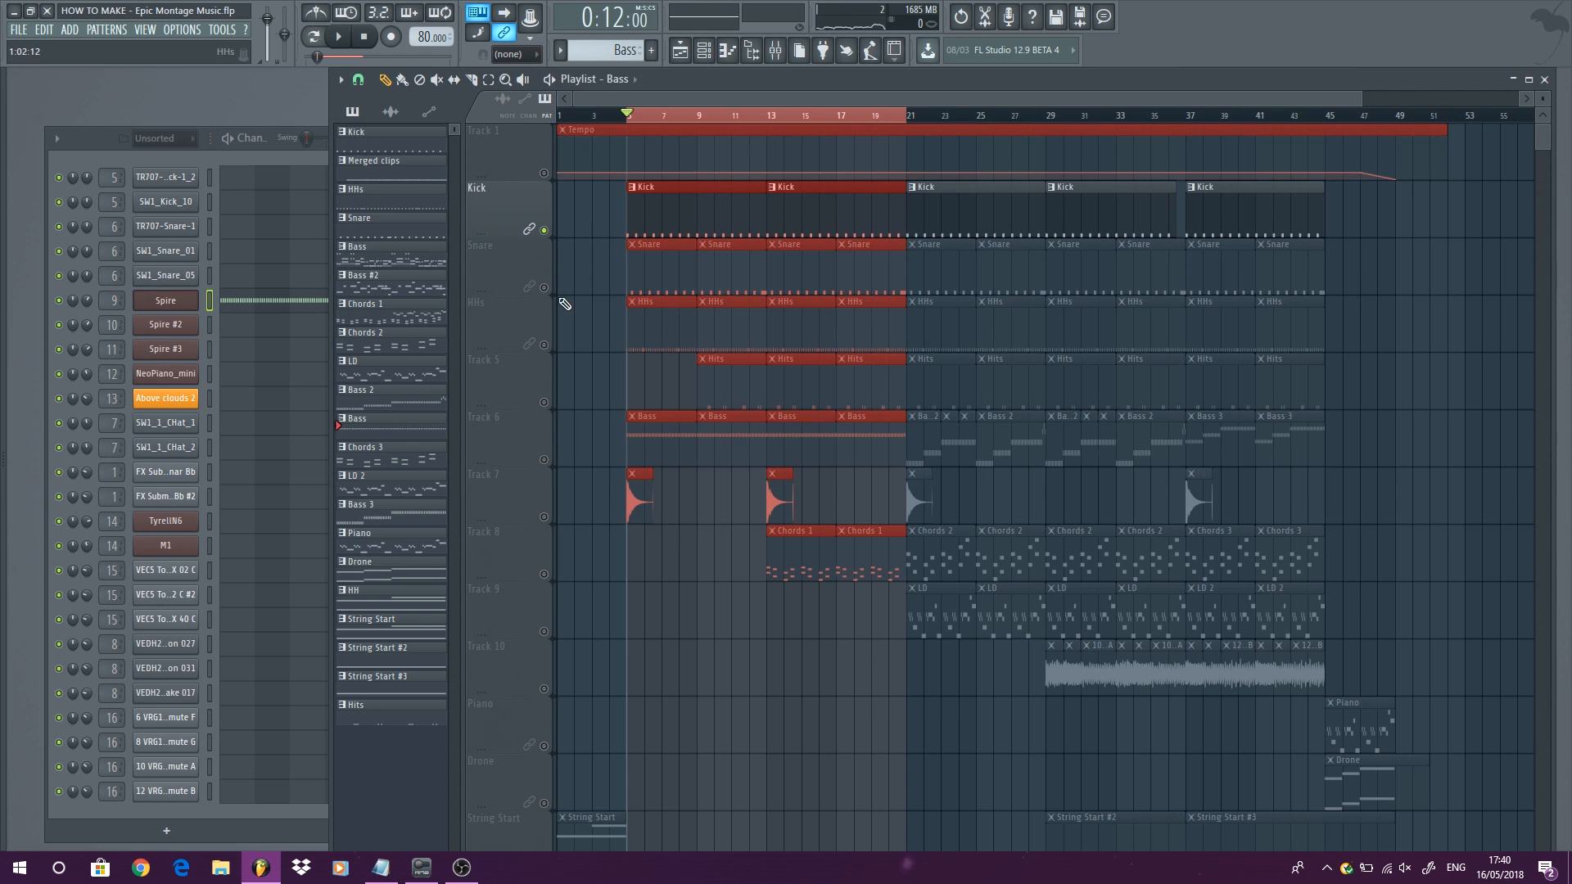
click(543, 288)
click(544, 345)
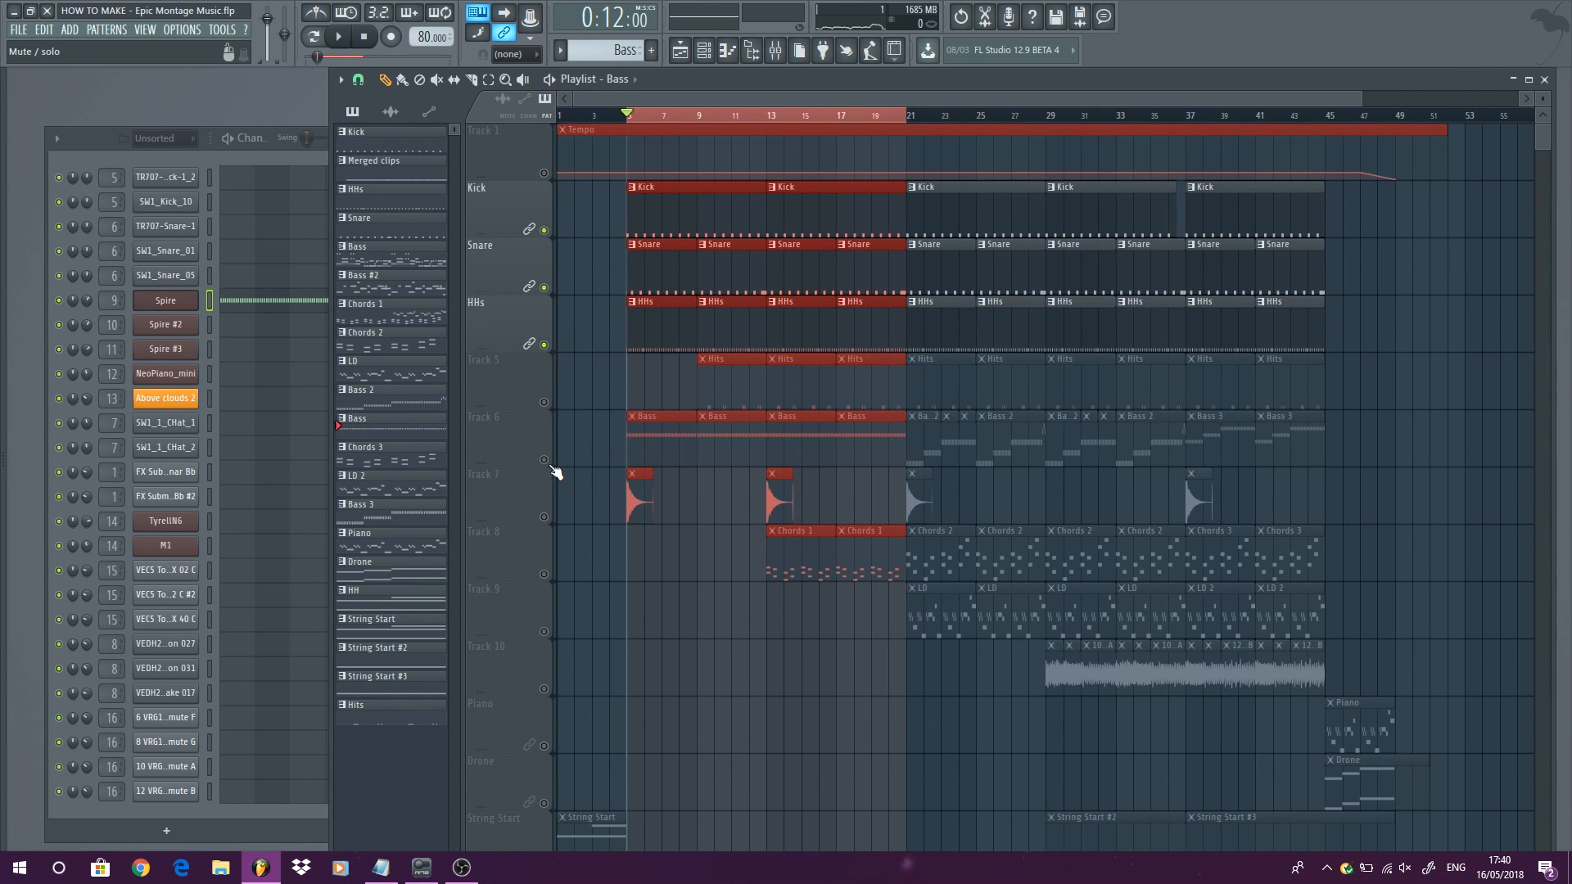
click(543, 459)
click(544, 402)
right_click(571, 303)
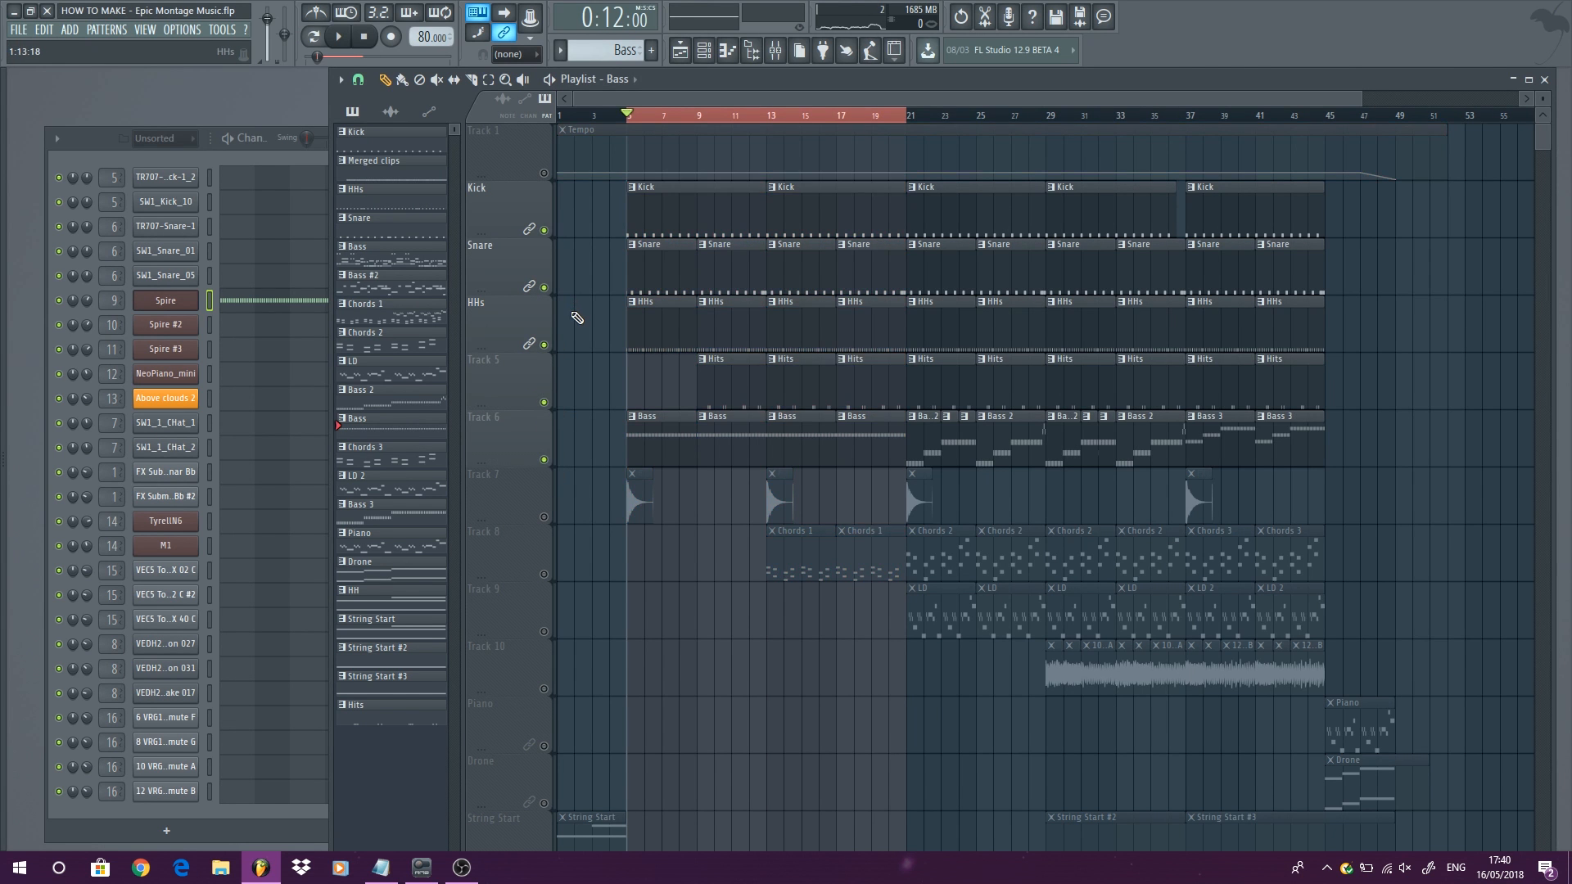
Step: Play the loop from bar 5 and compare the Spire bass with its reverb muted and unmuted
scroll(573, 306, up, 2)
key(space)
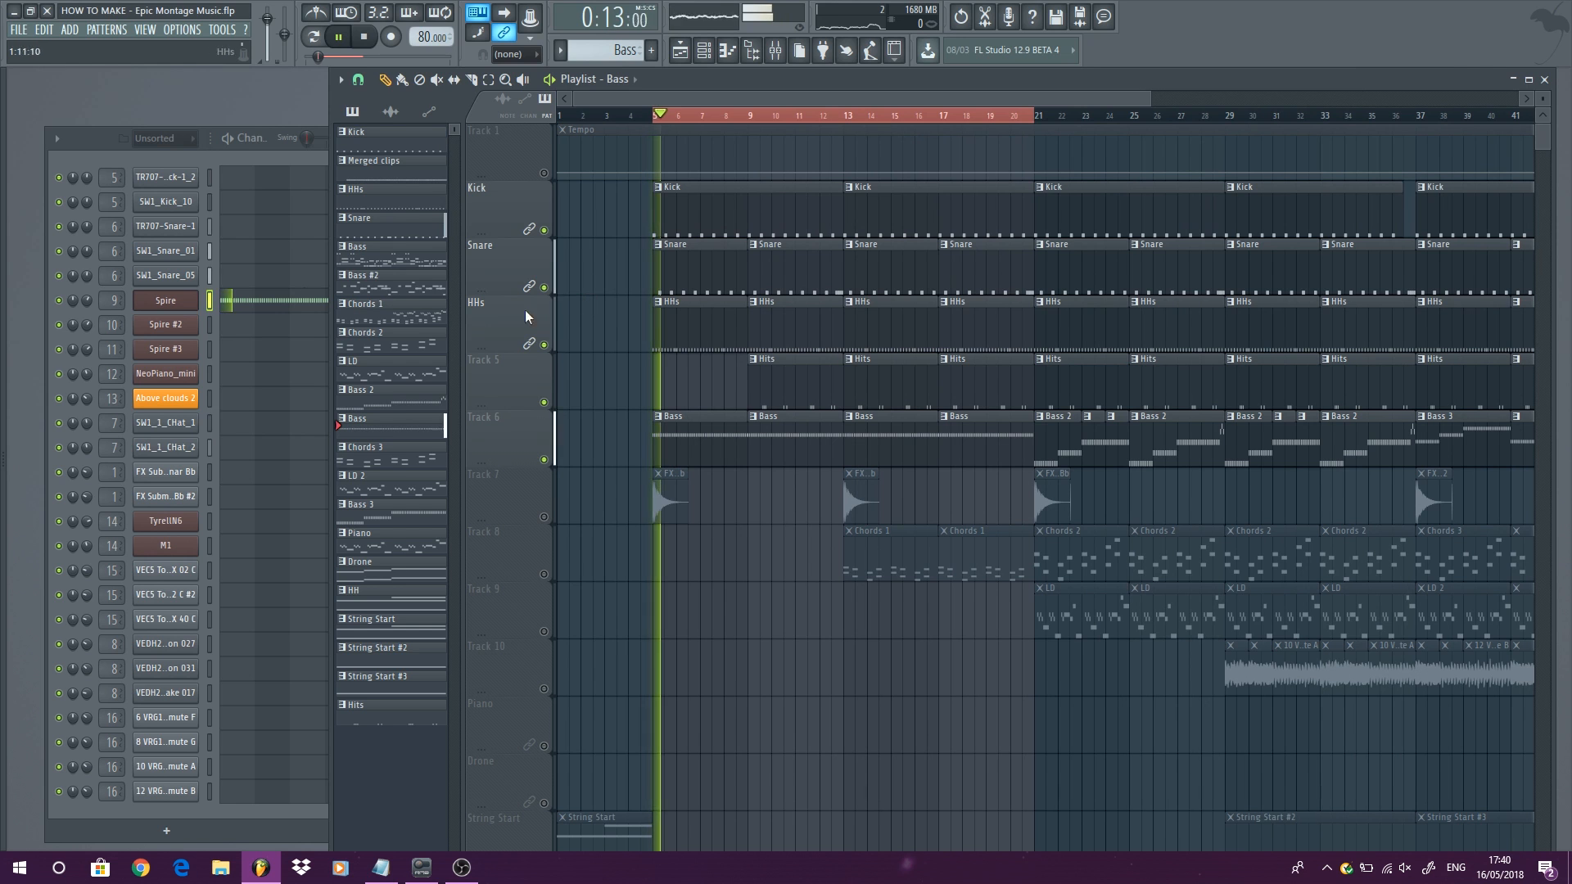
click(168, 300)
click(1159, 309)
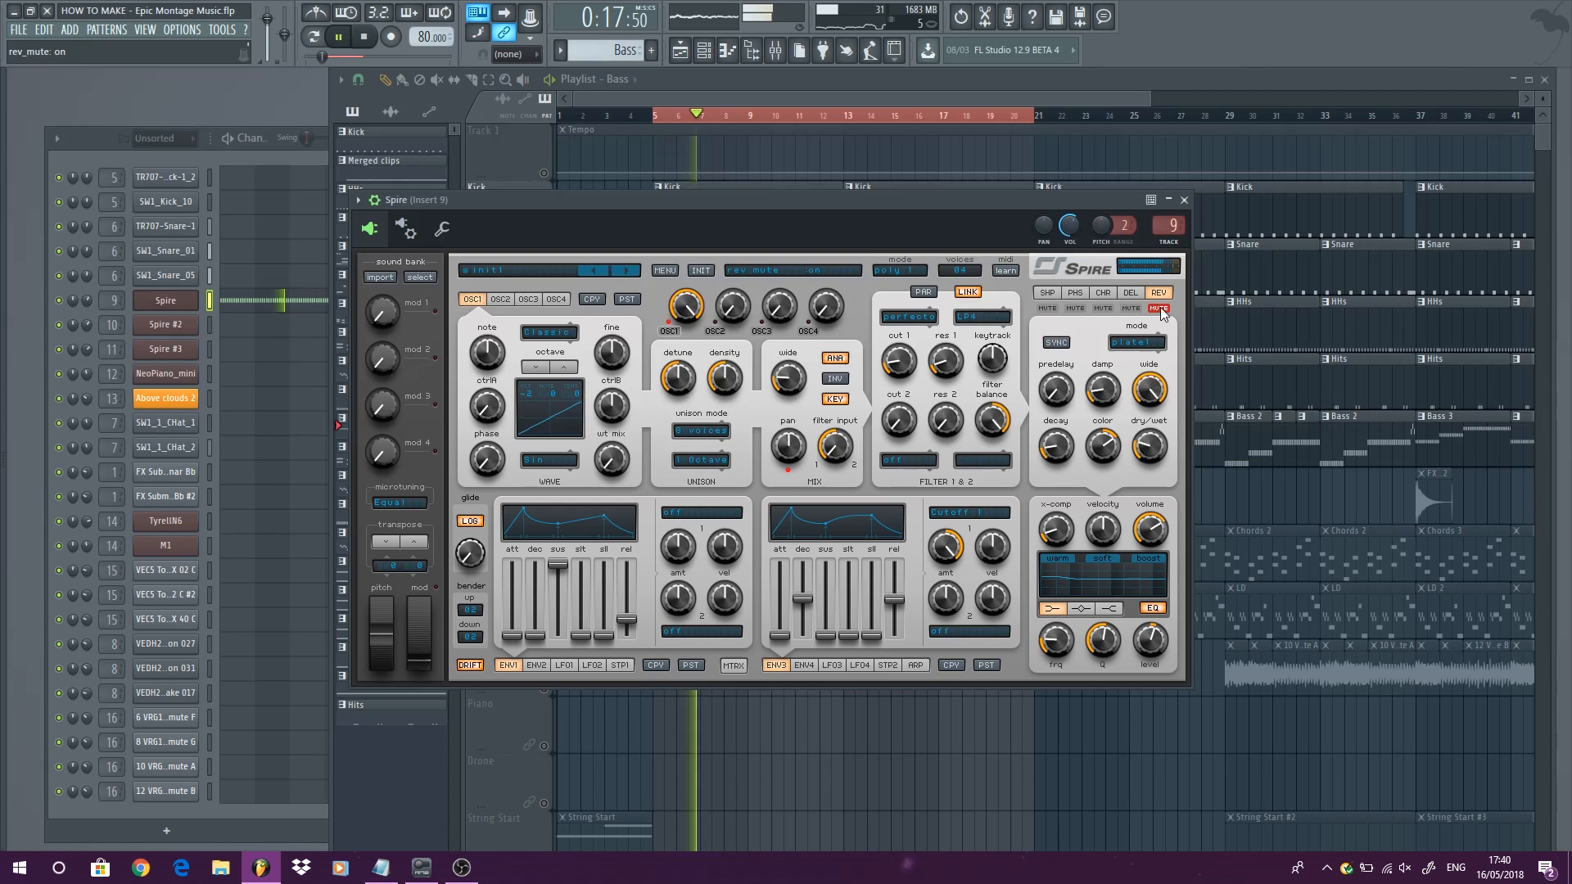
click(361, 35)
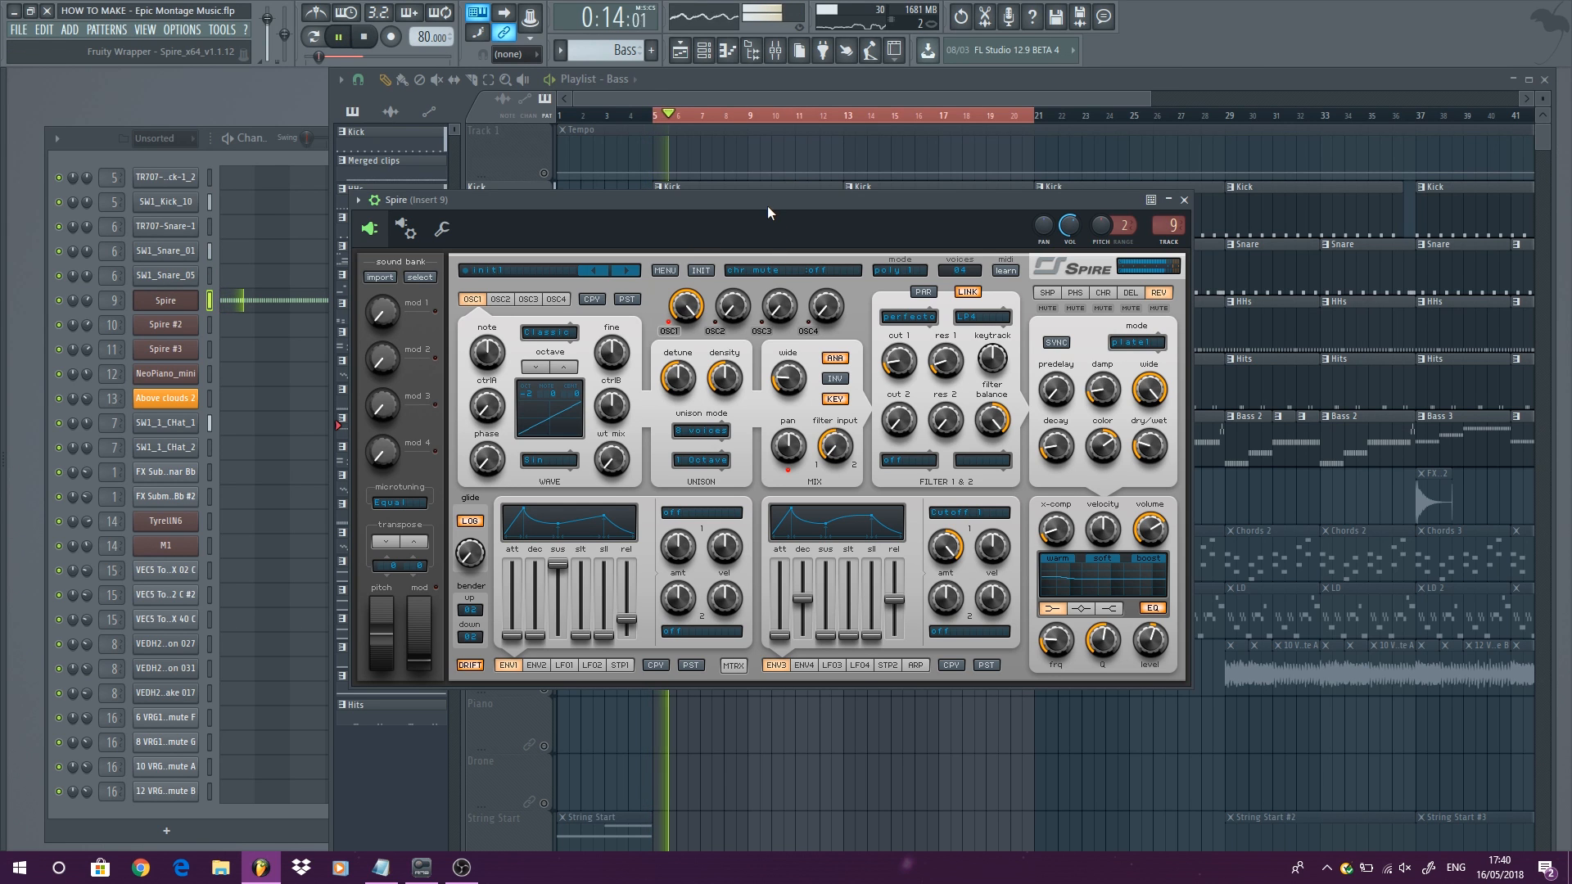
key(space)
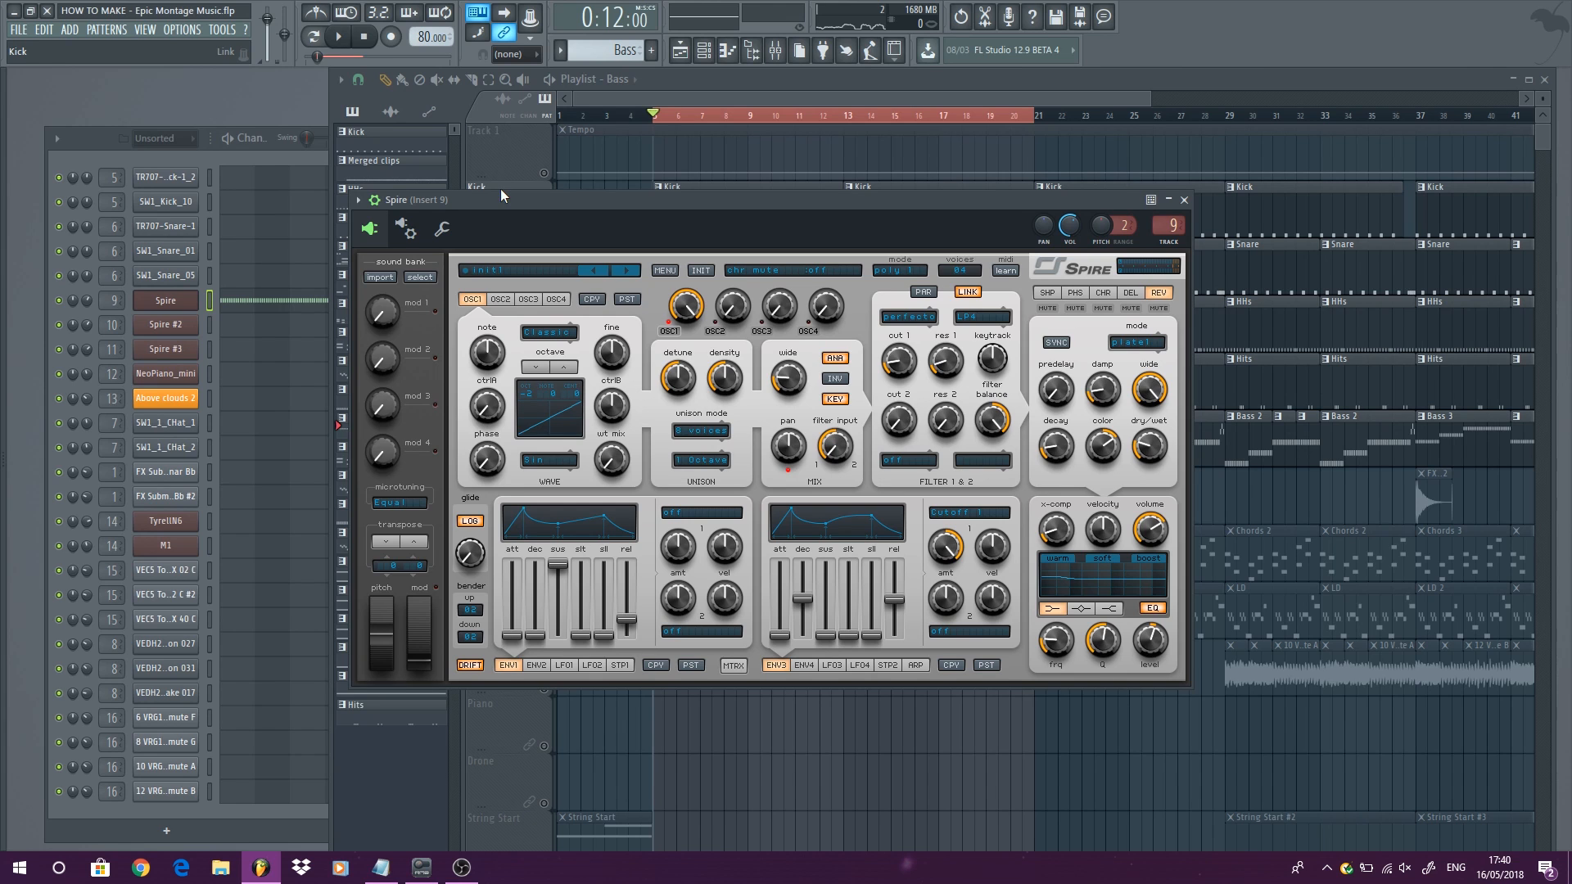
Step: Play the start of the loop again with the bass and drums, and close the Spire window
click(338, 47)
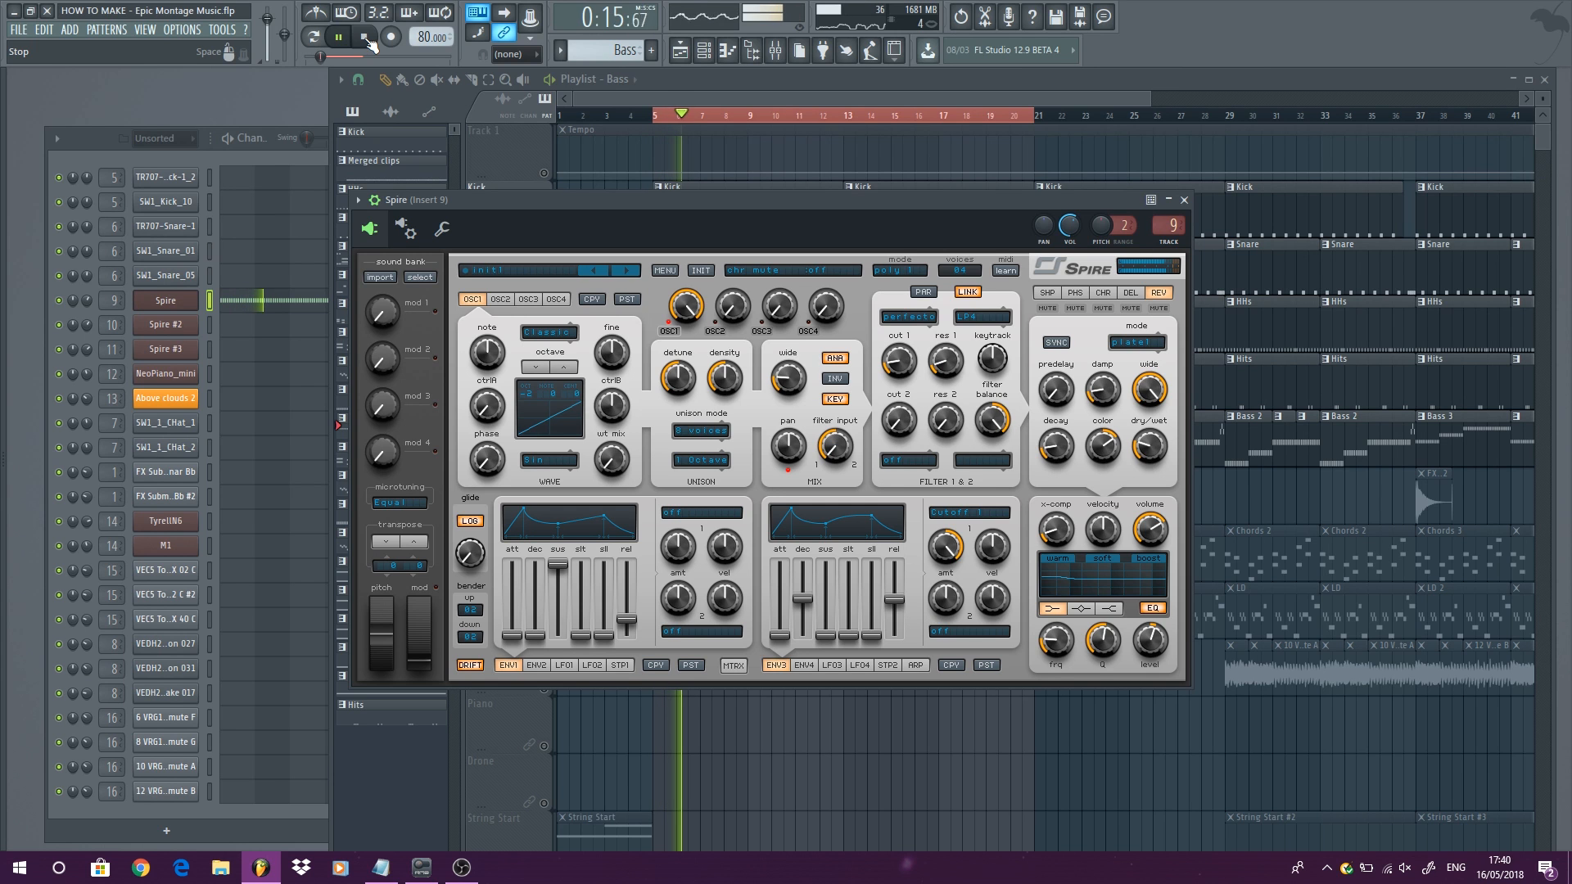
click(367, 37)
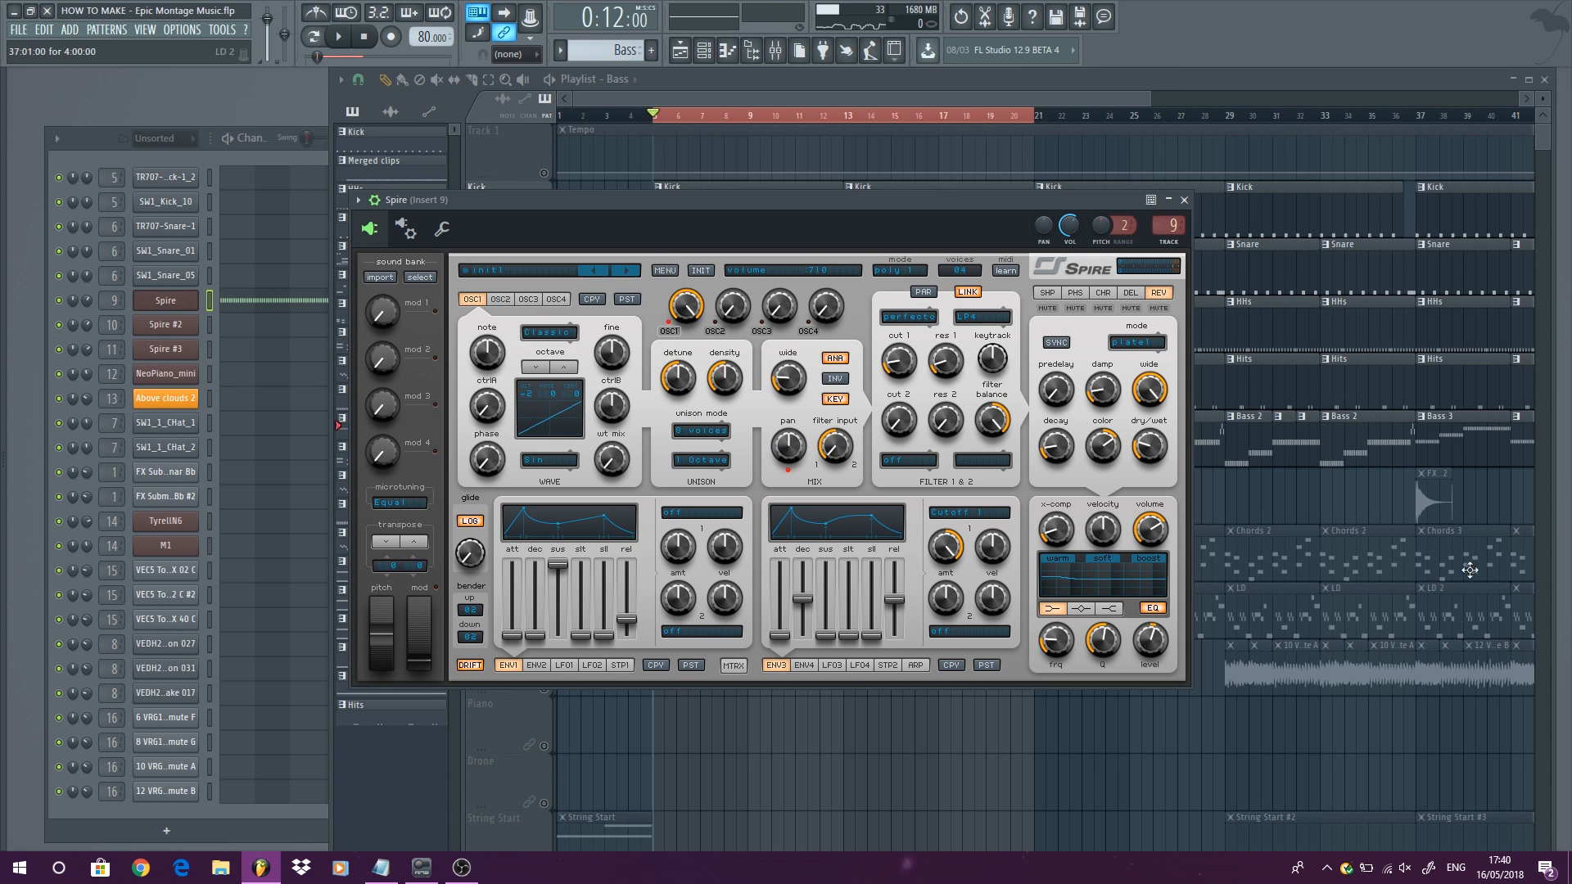
click(1184, 200)
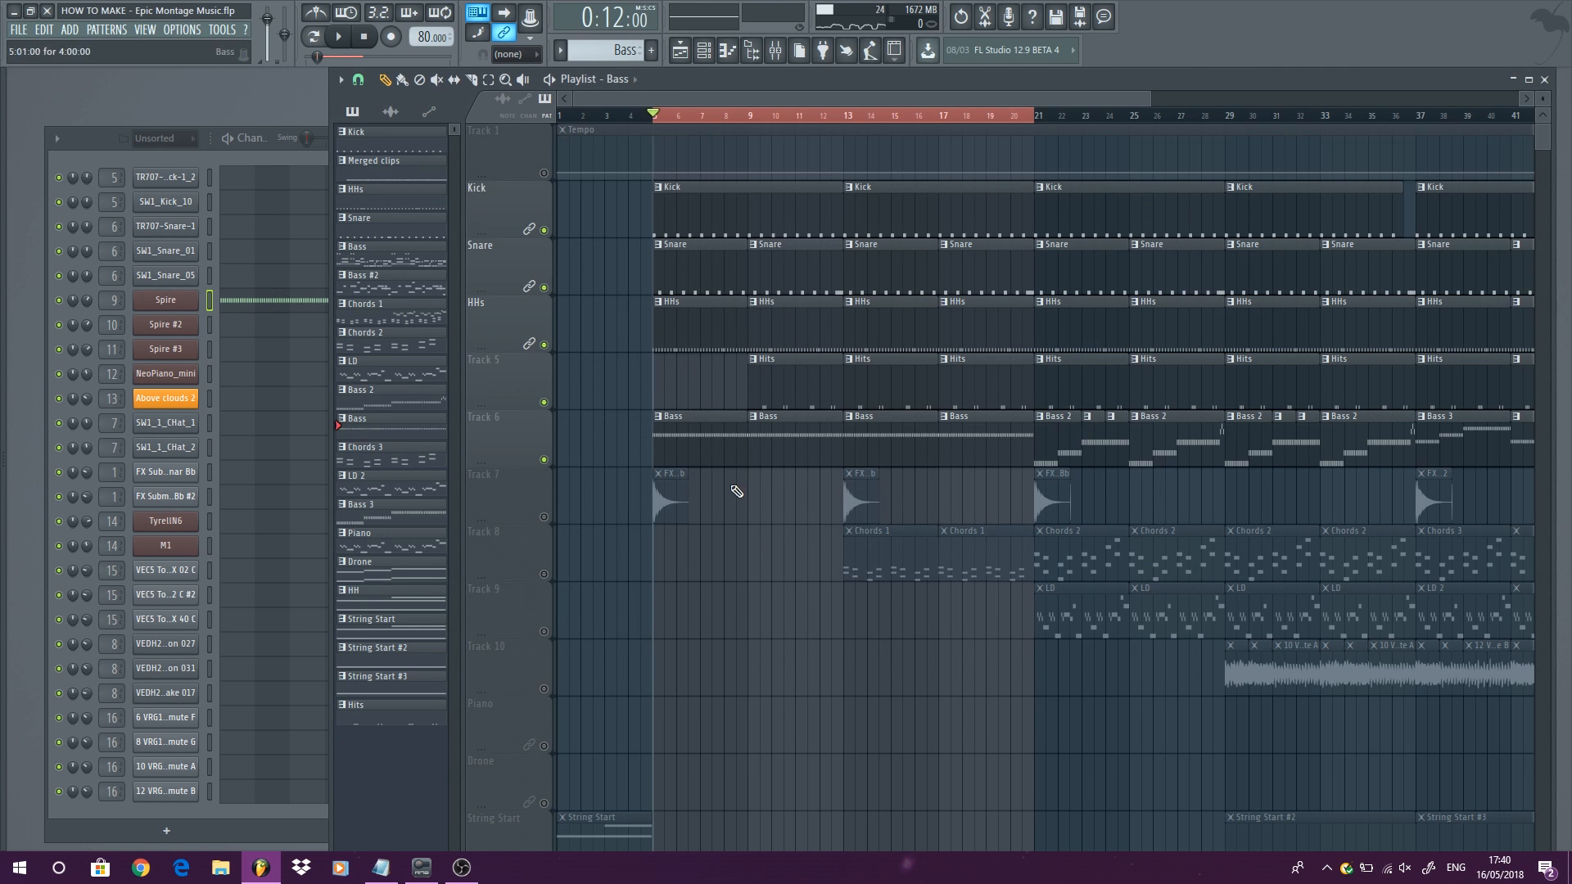
Step: Examine the repeated A4 notes of the Bass pattern in the piano roll, and close it
scroll(775, 546, down, 1)
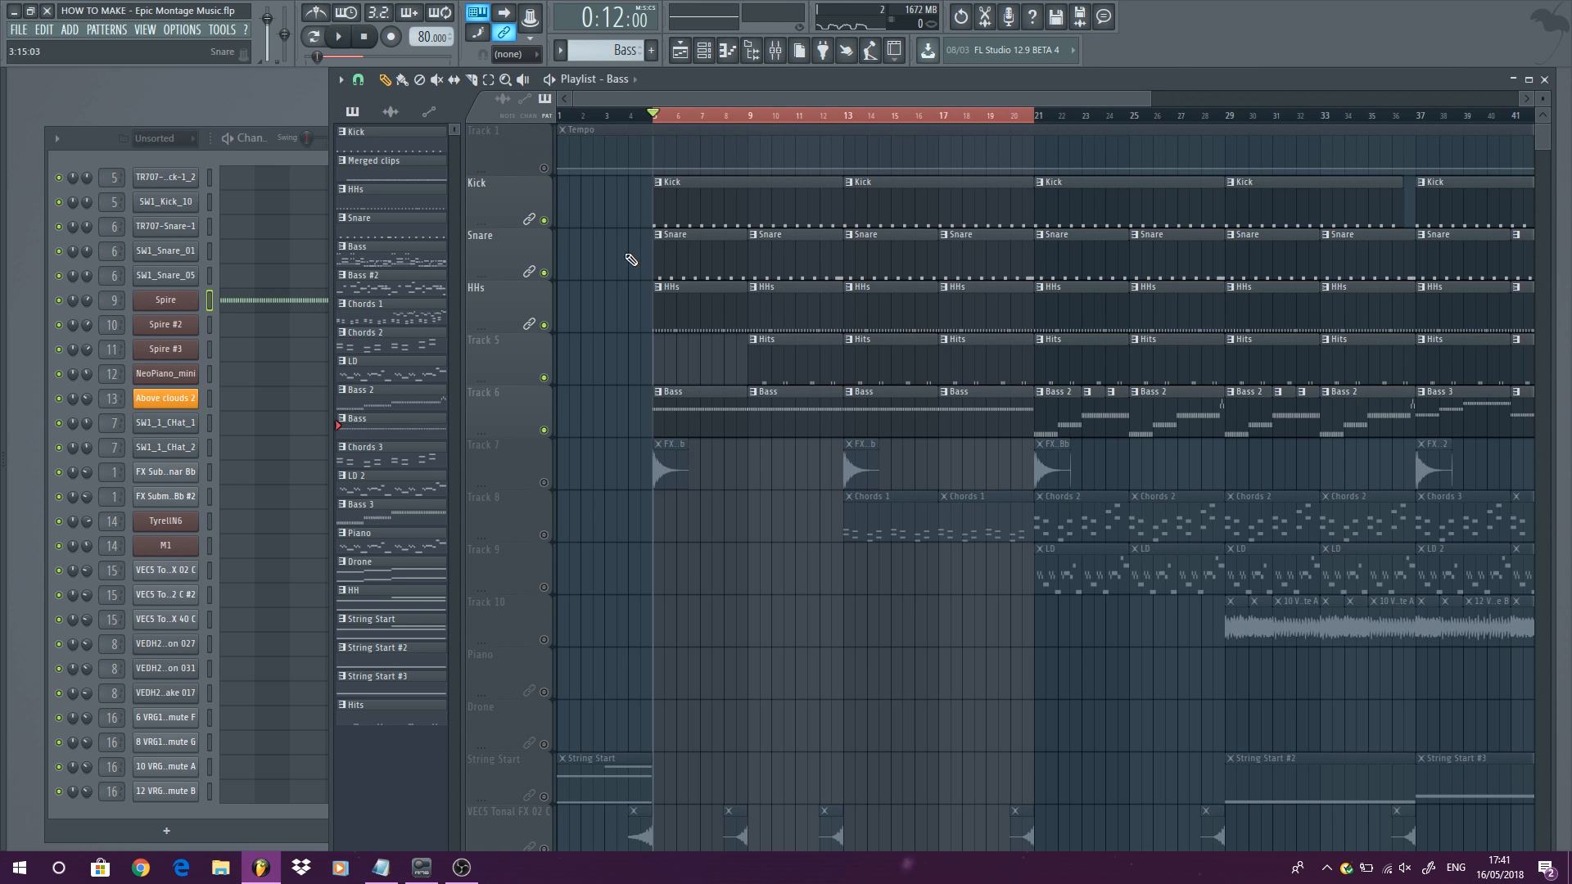
ctrl+scroll(625, 255, down, 2)
scroll(591, 267, up, 5)
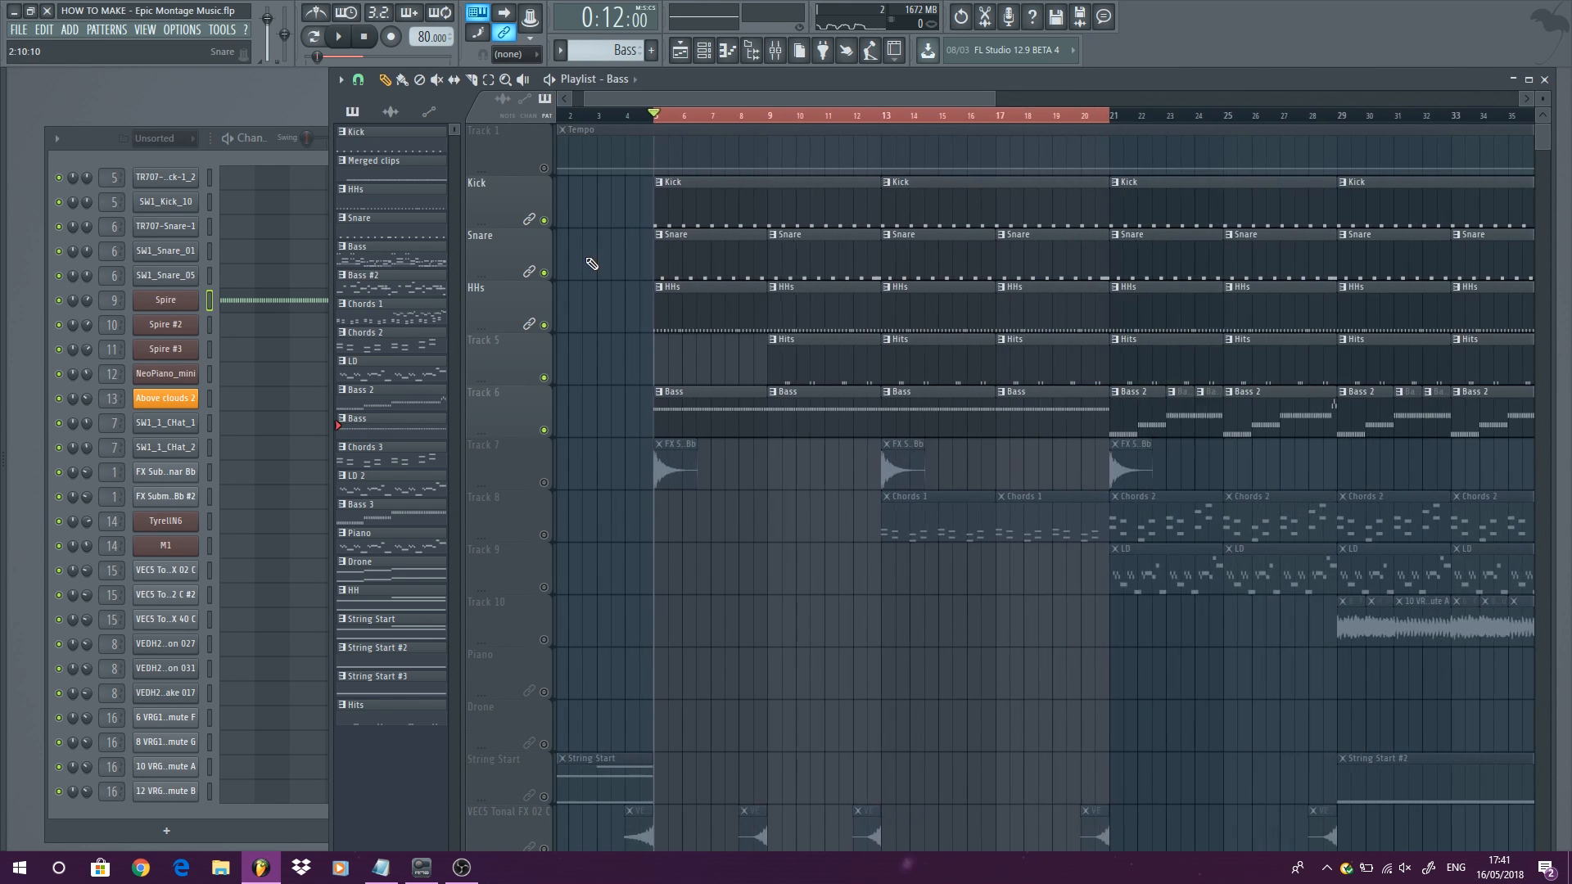
scroll(615, 259, down, 1)
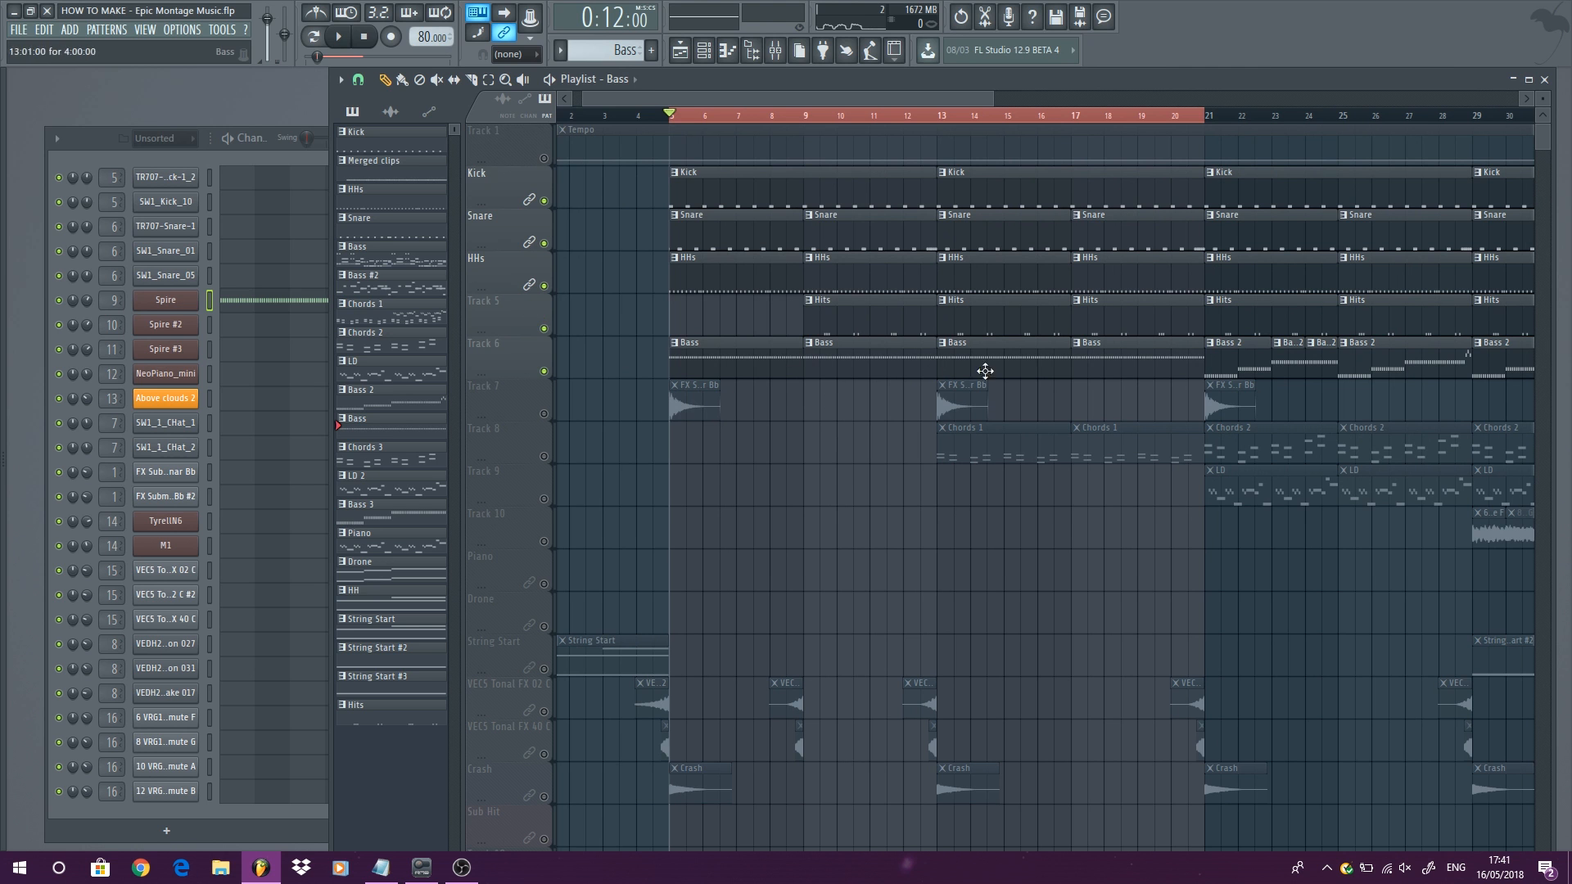
double_click(1103, 361)
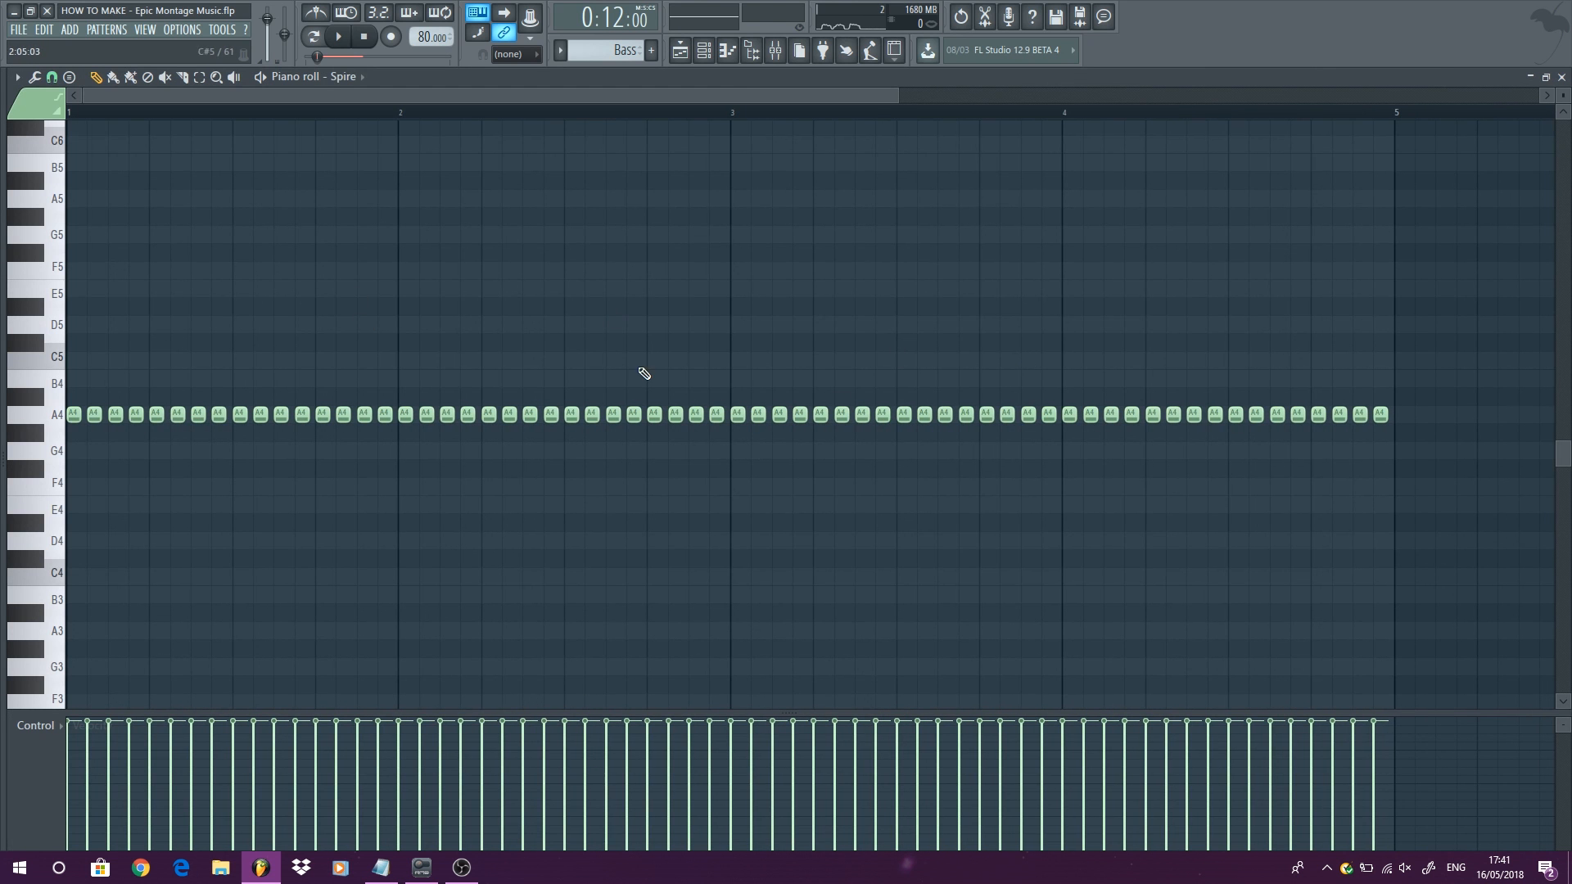
click(1562, 77)
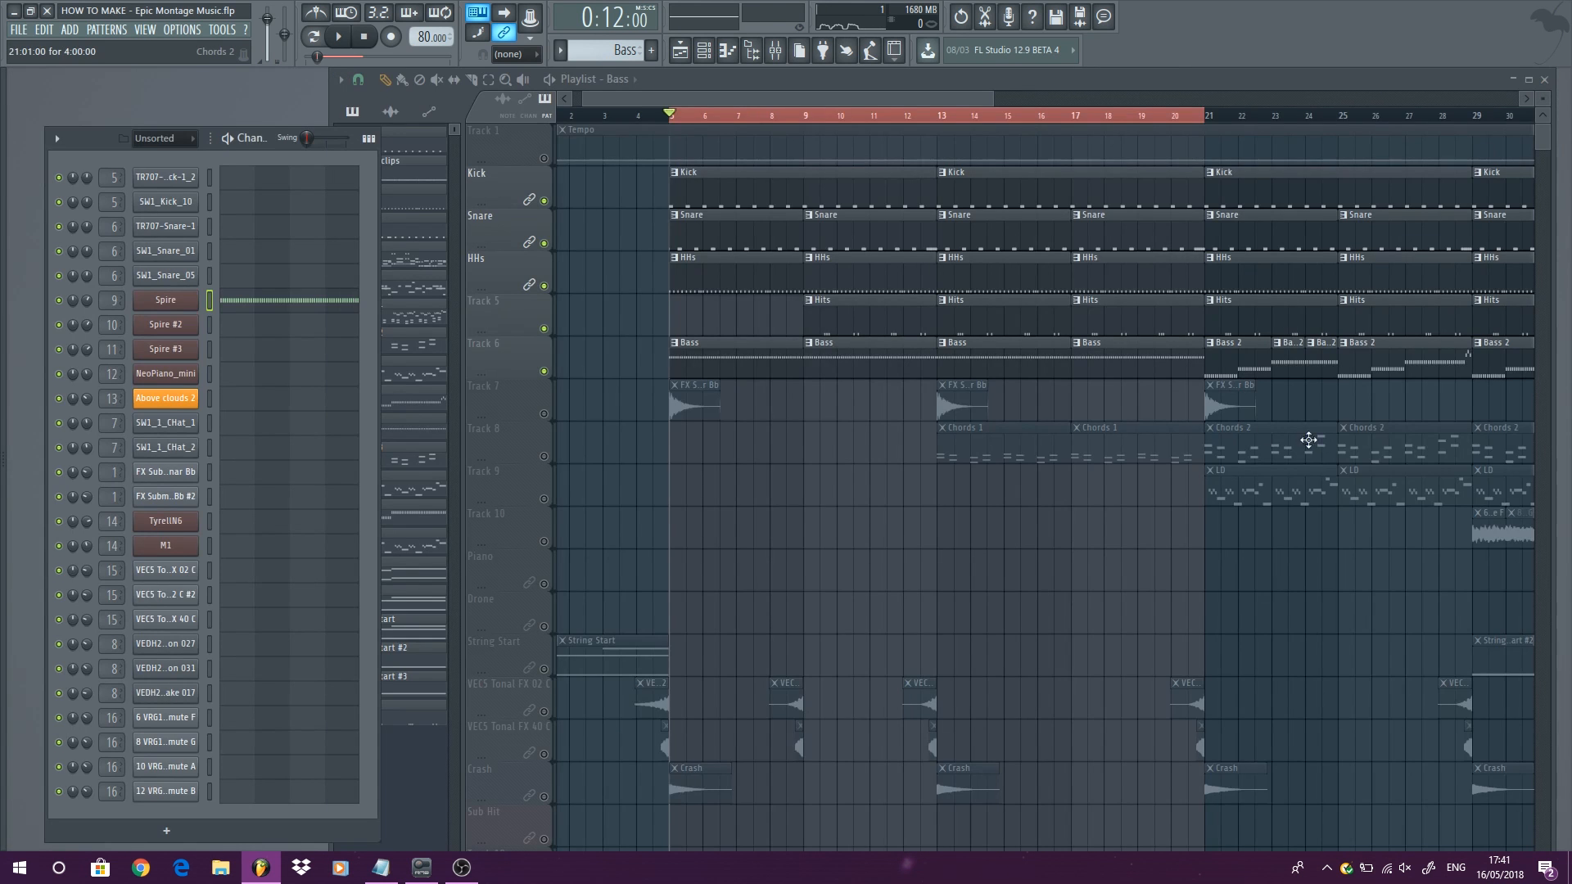
Step: Open the Bass 2 notes in the piano roll, play the pattern alone from bar 4, and return to the playlist
double_click(1109, 355)
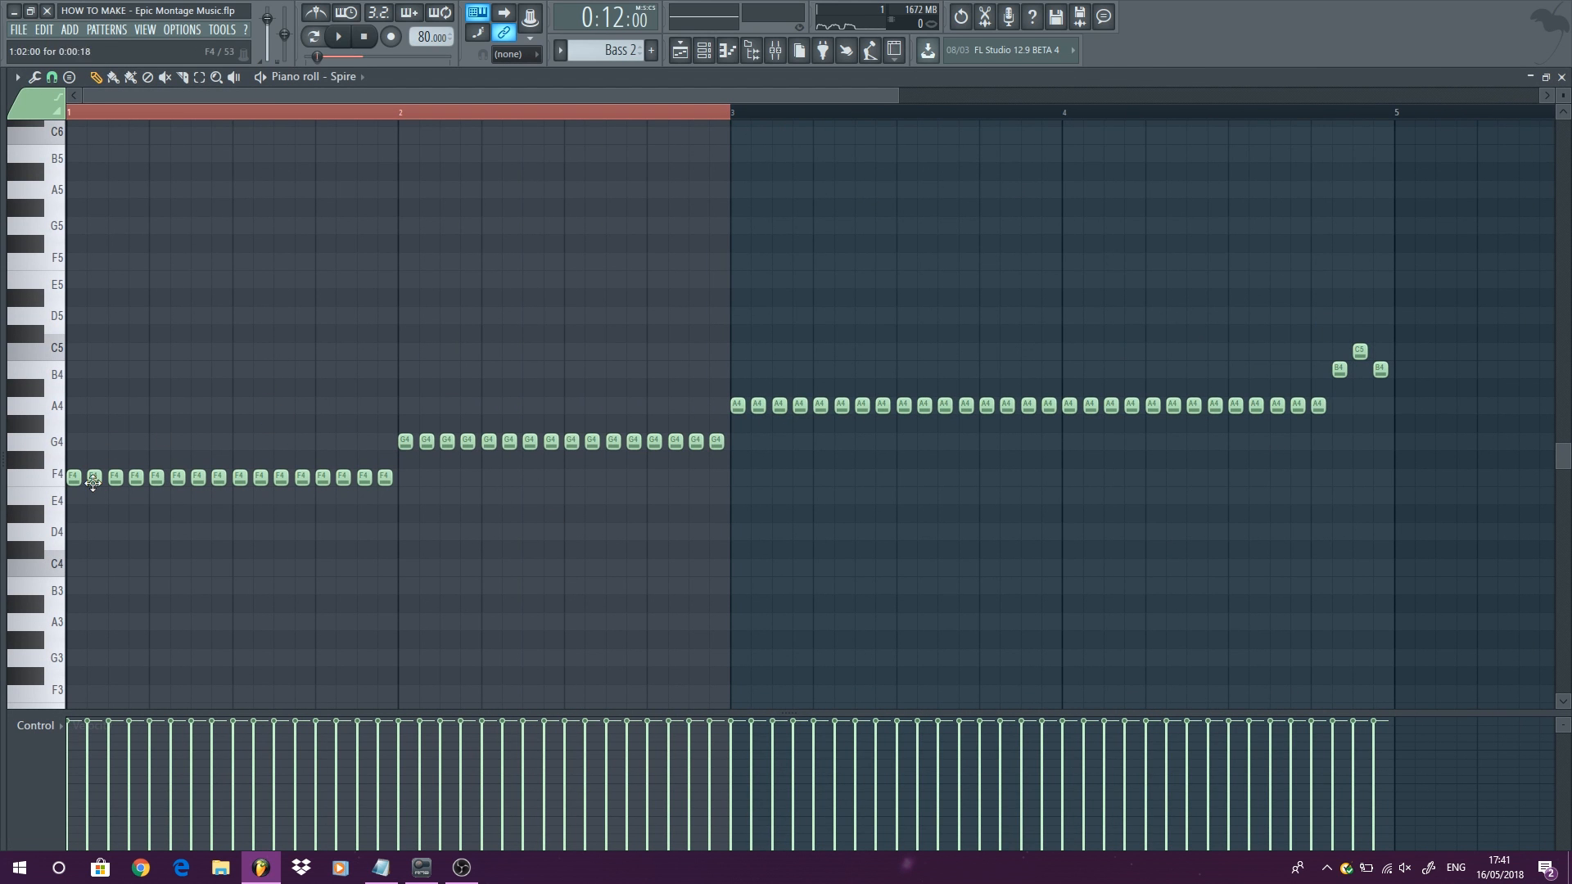
click(316, 40)
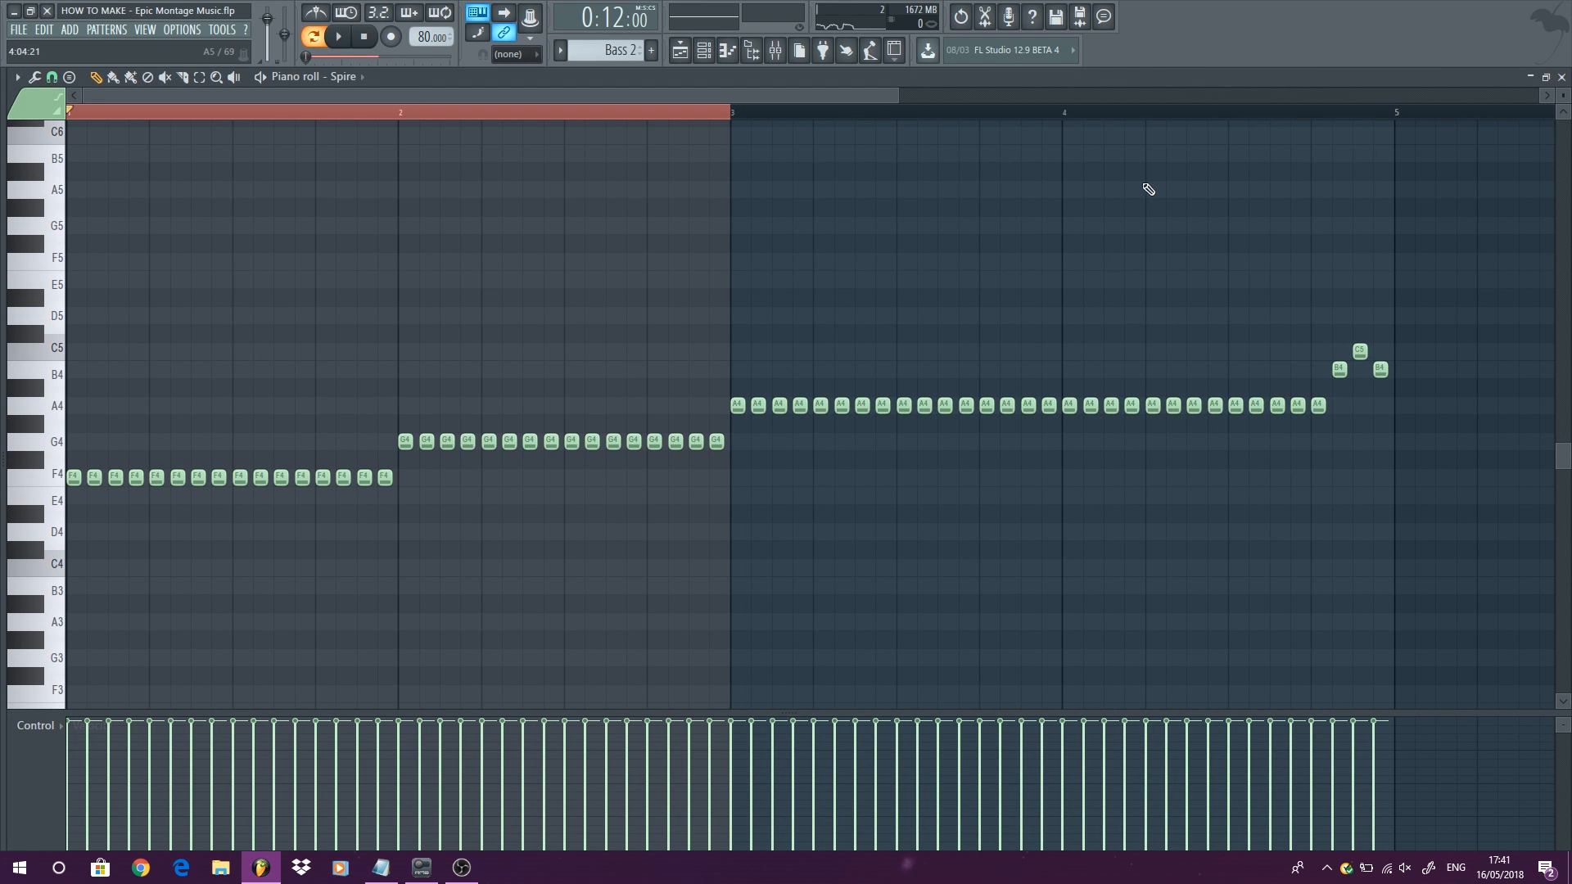
click(1128, 113)
click(337, 36)
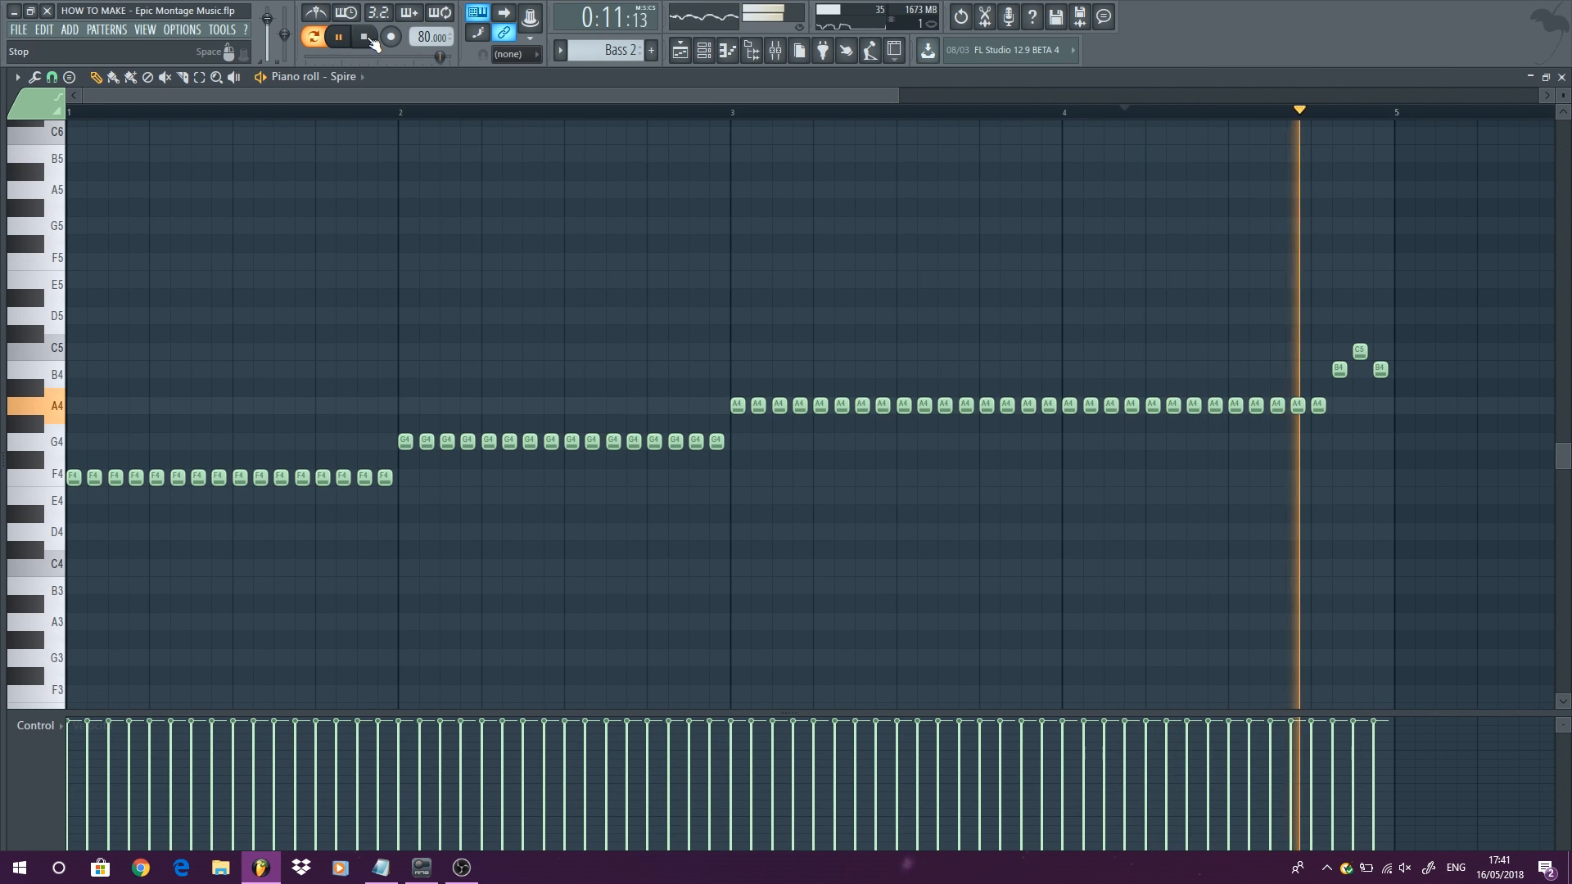
key(F5)
key(space)
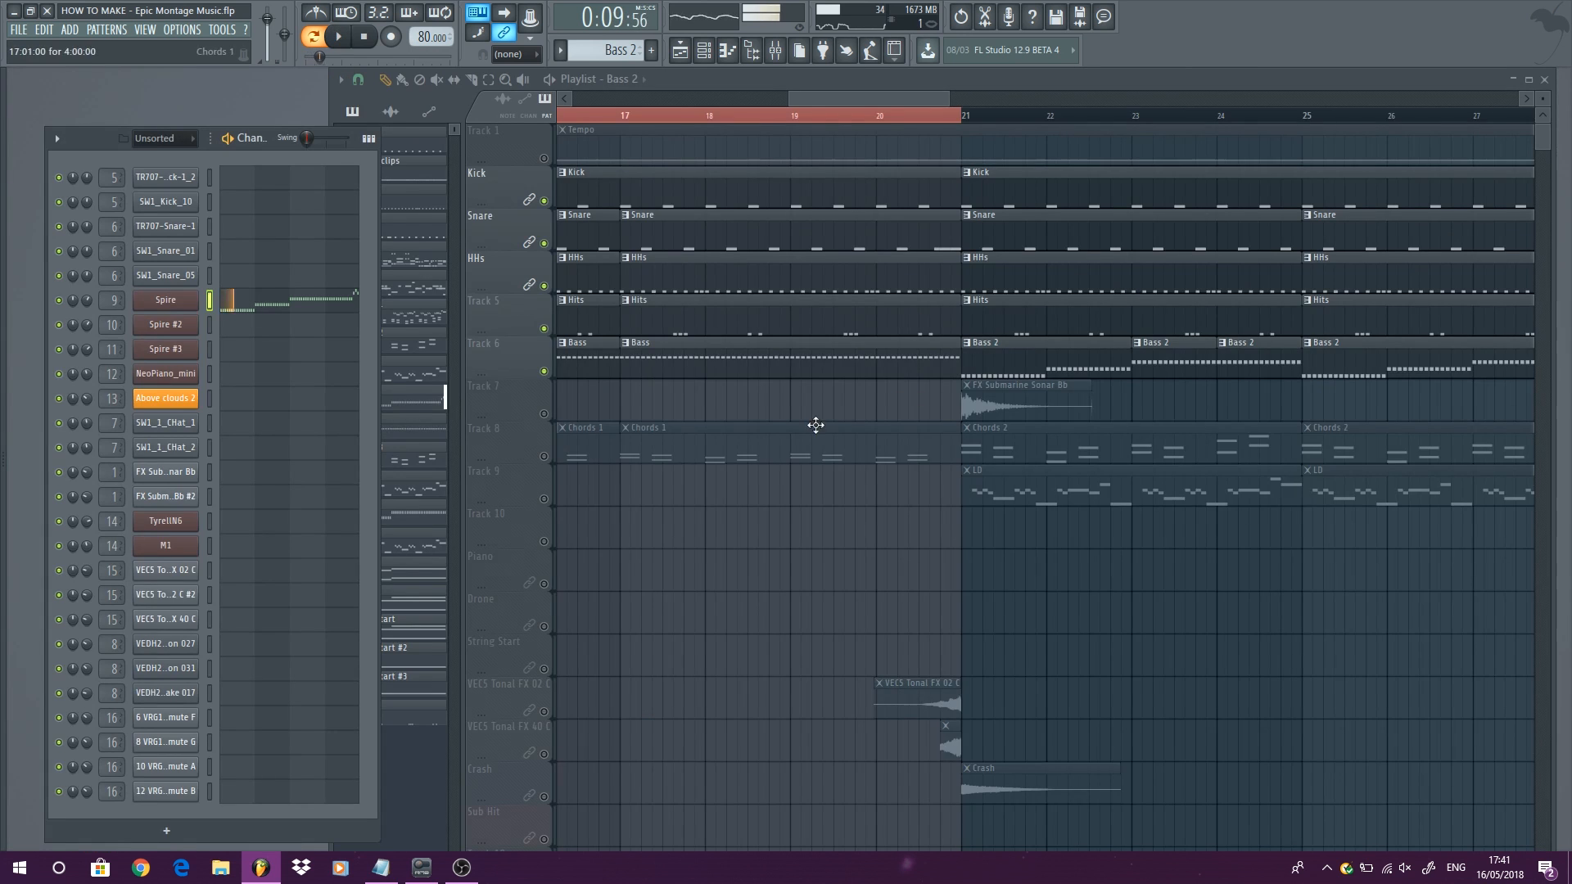
Step: Examine the notes of the Bass 3 pattern in the piano roll, and close it
scroll(718, 278, down, 8)
double_click(1180, 357)
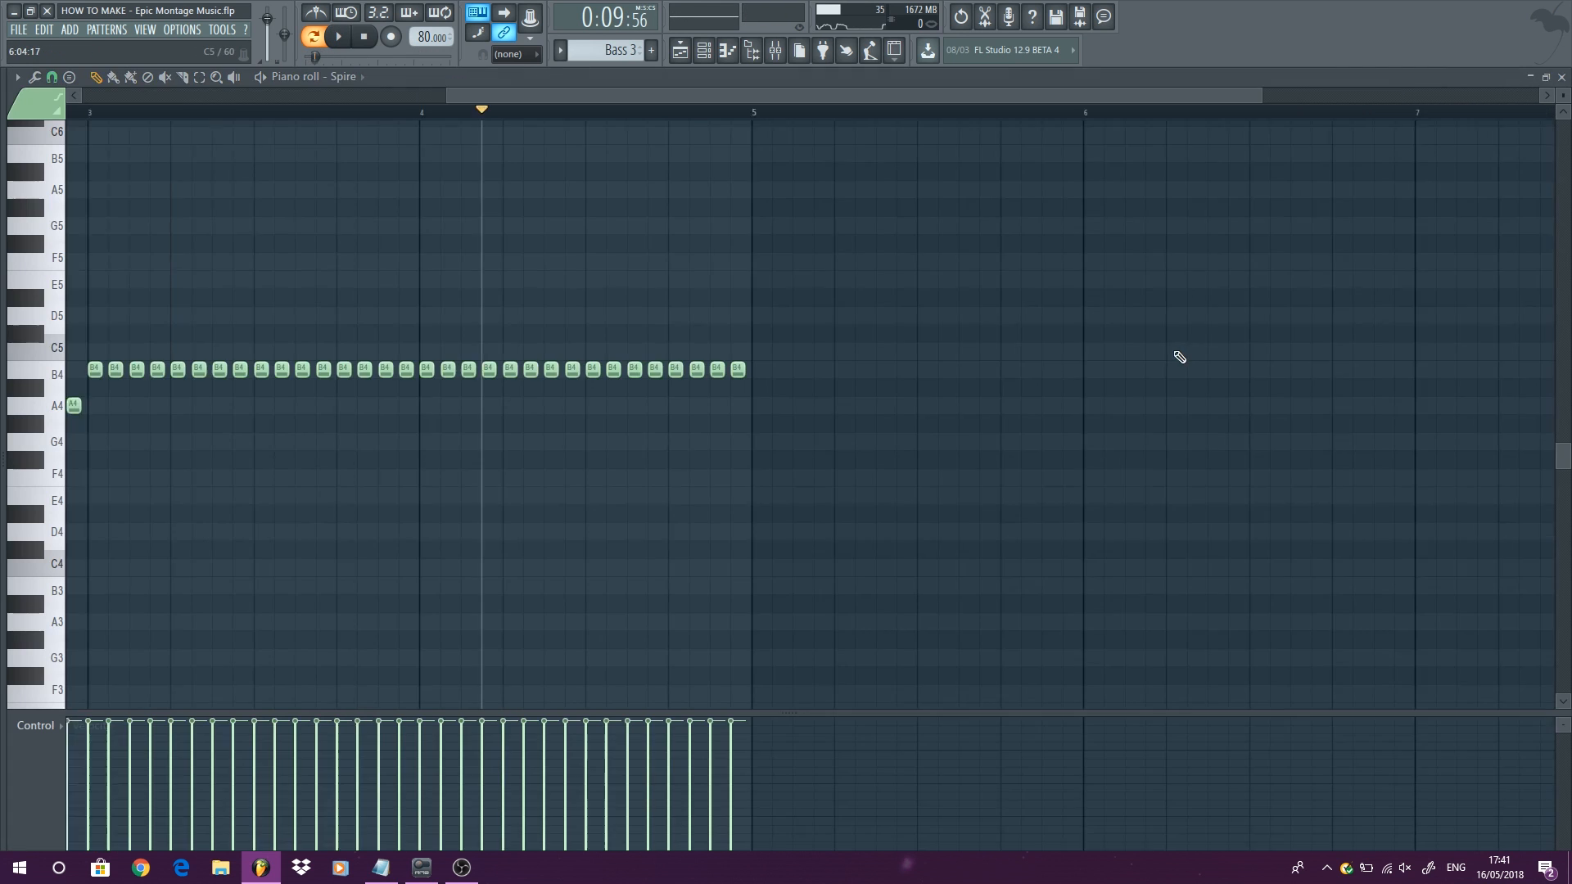
click(1561, 77)
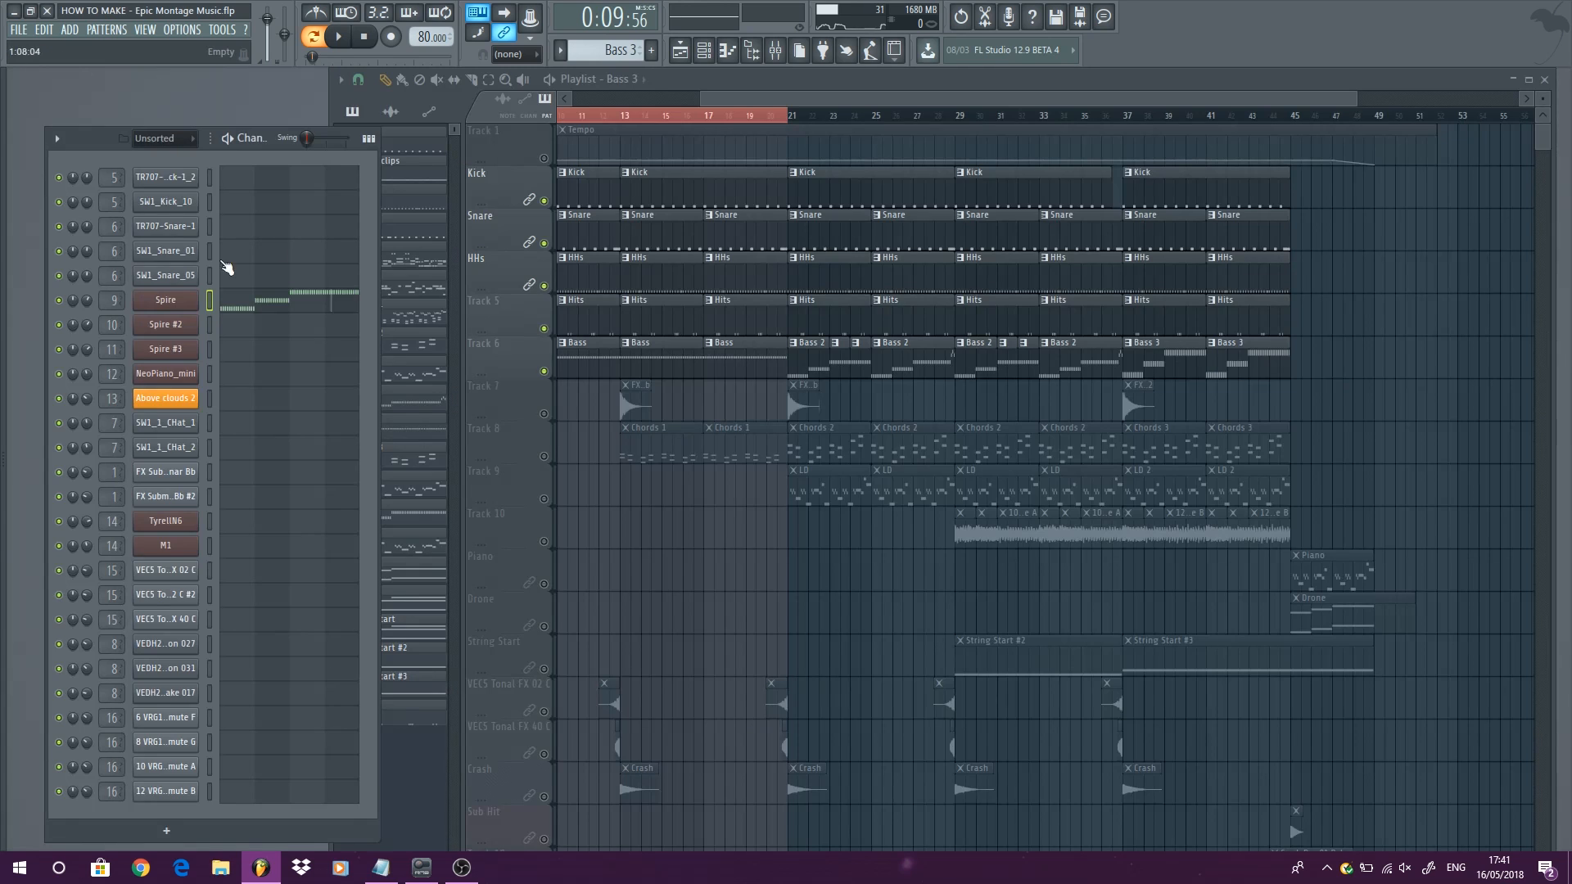
Step: Examine the OTT, Soundgoodizer, FabFilter Pro-Q 2 and Kickstart effects on the Spire bass's mixer insert 9, and close them
double_click(111, 299)
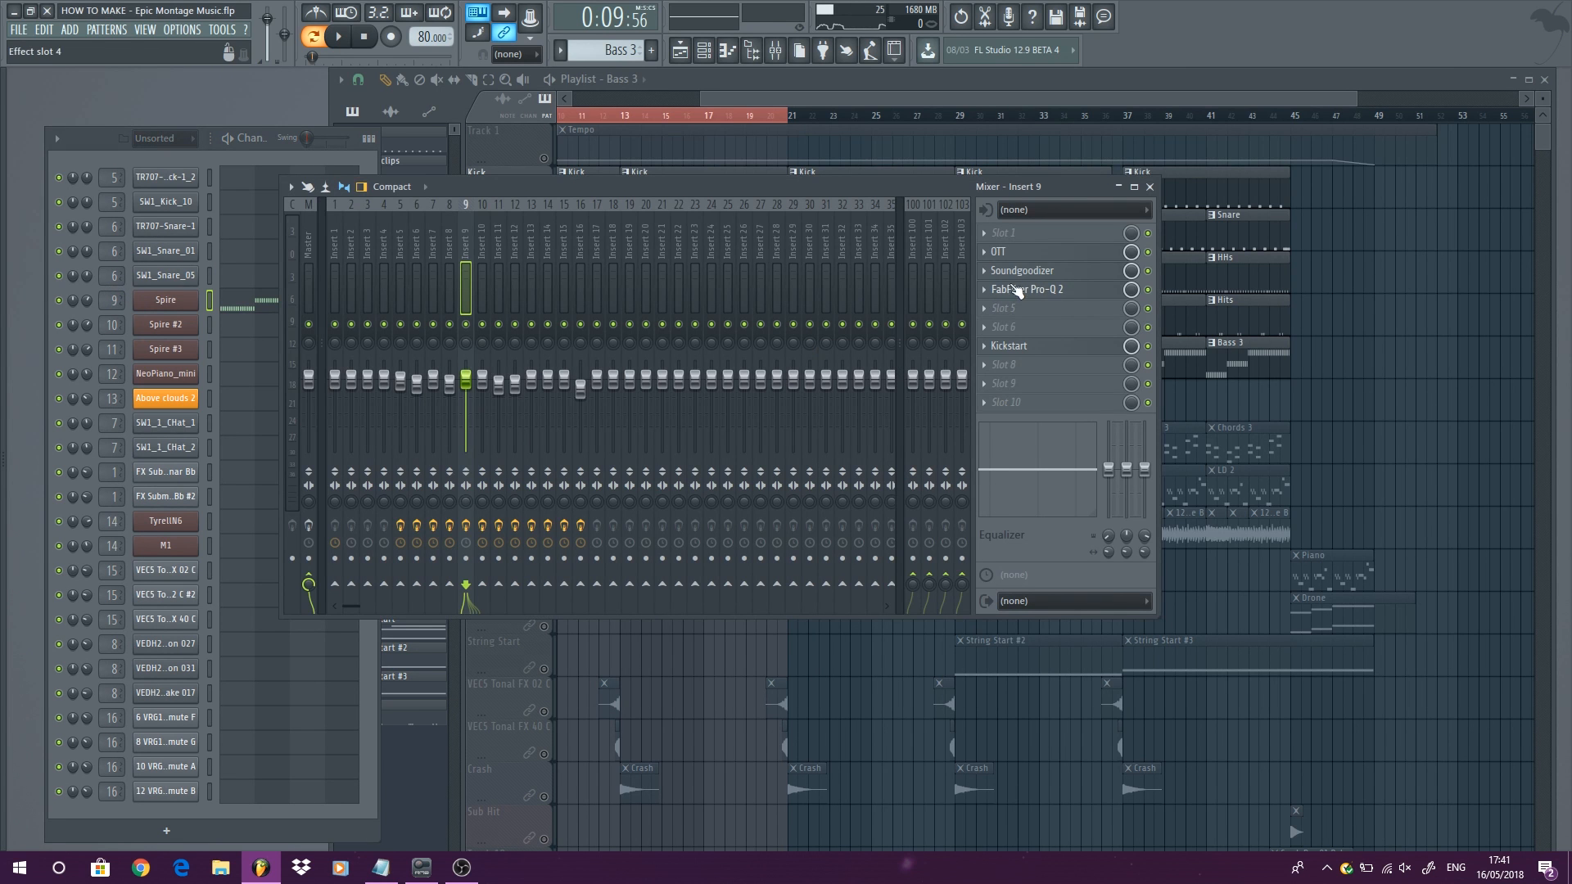
click(1033, 253)
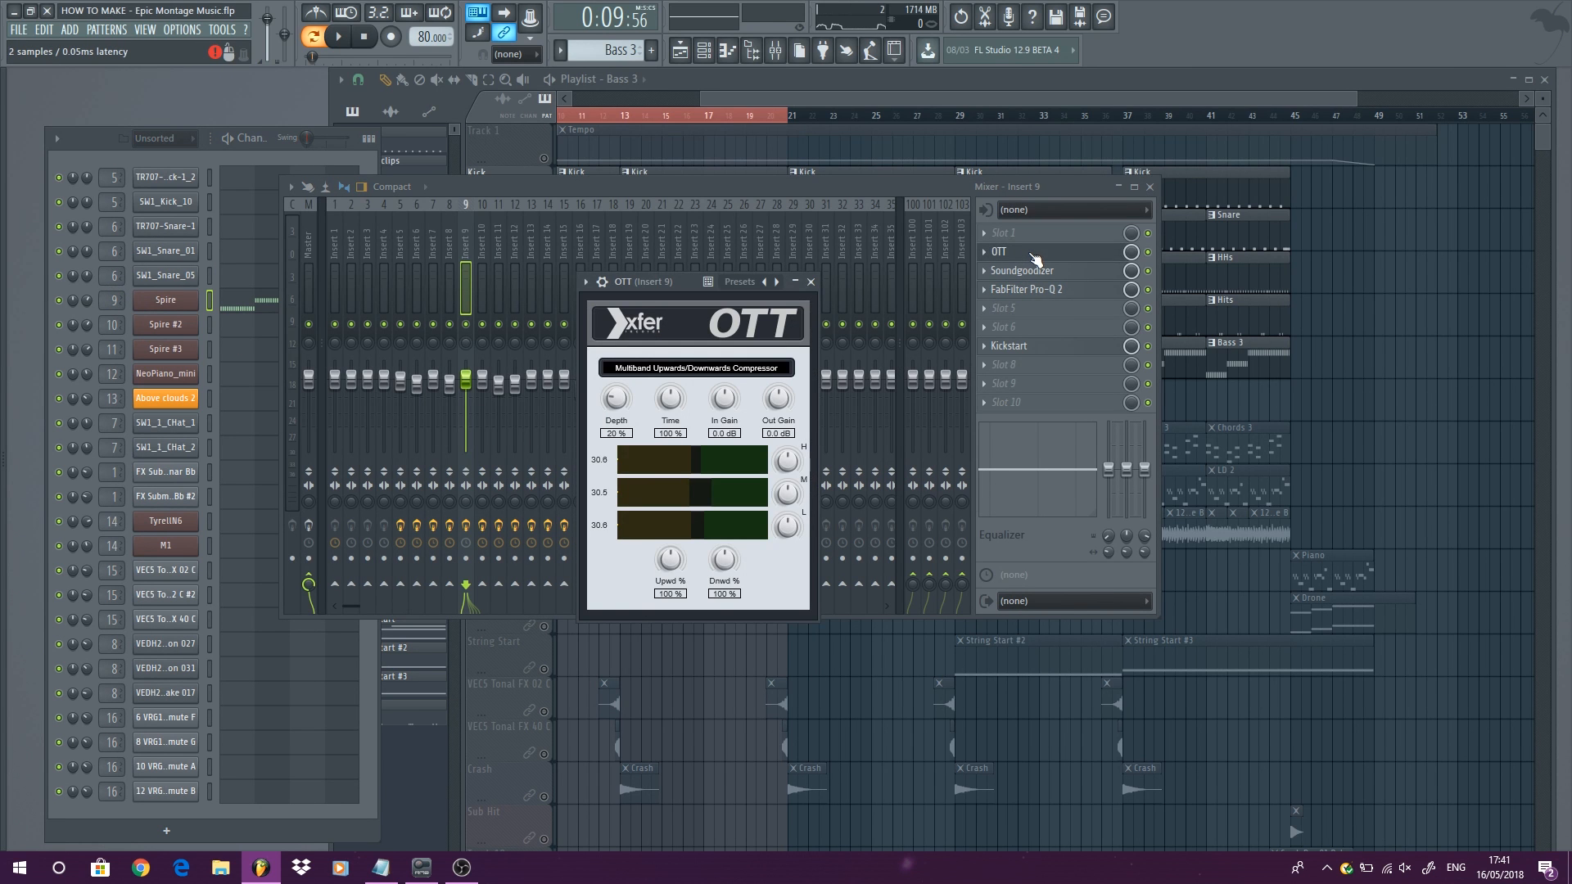
click(1044, 275)
click(1055, 295)
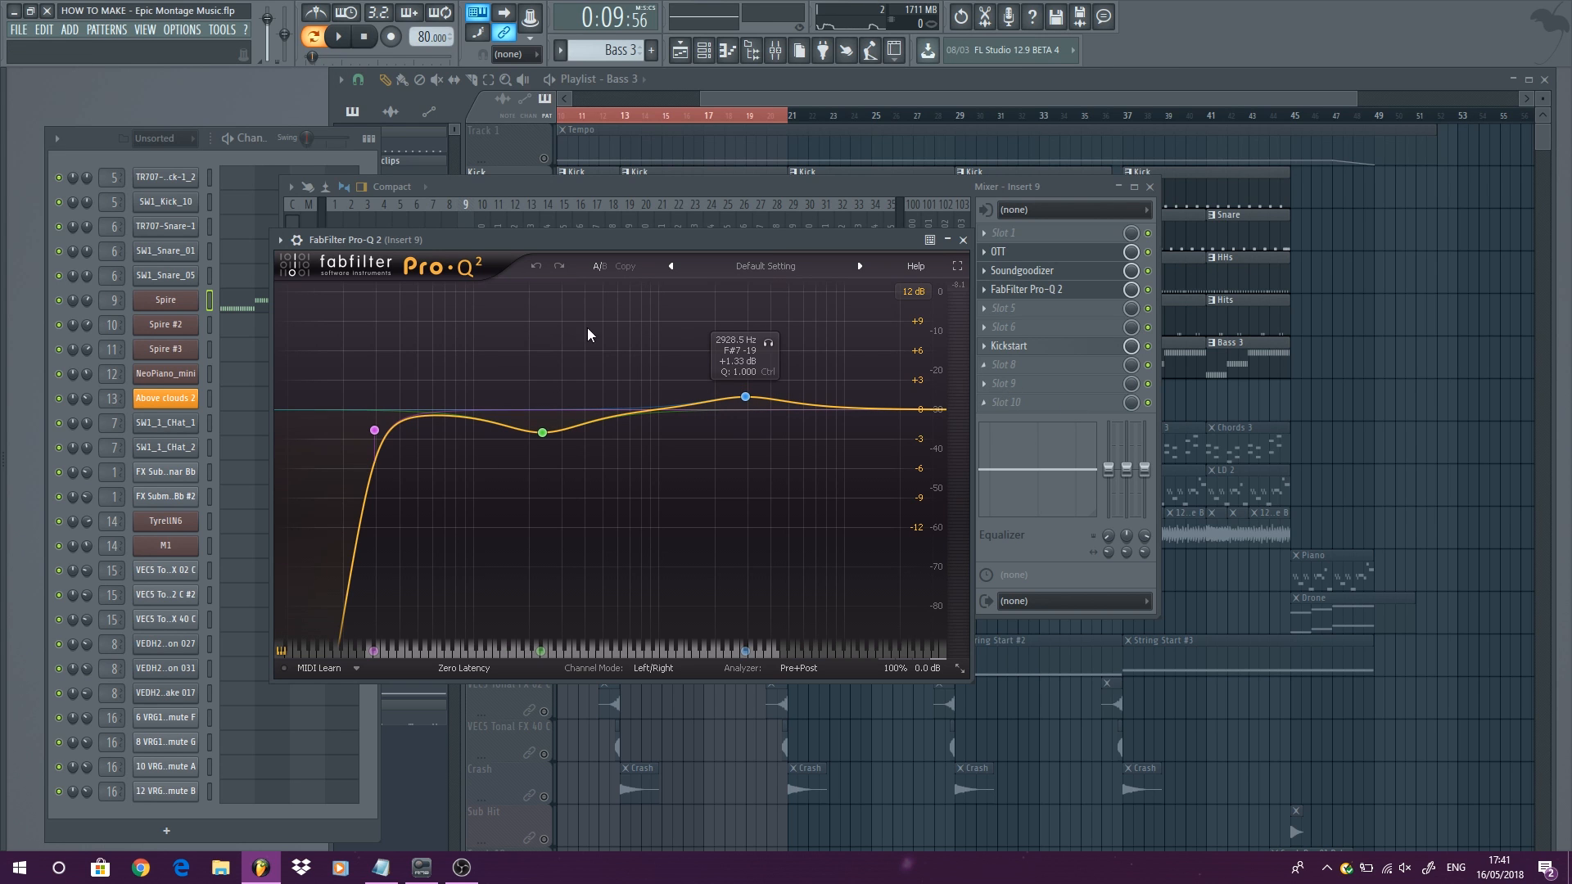
click(1057, 356)
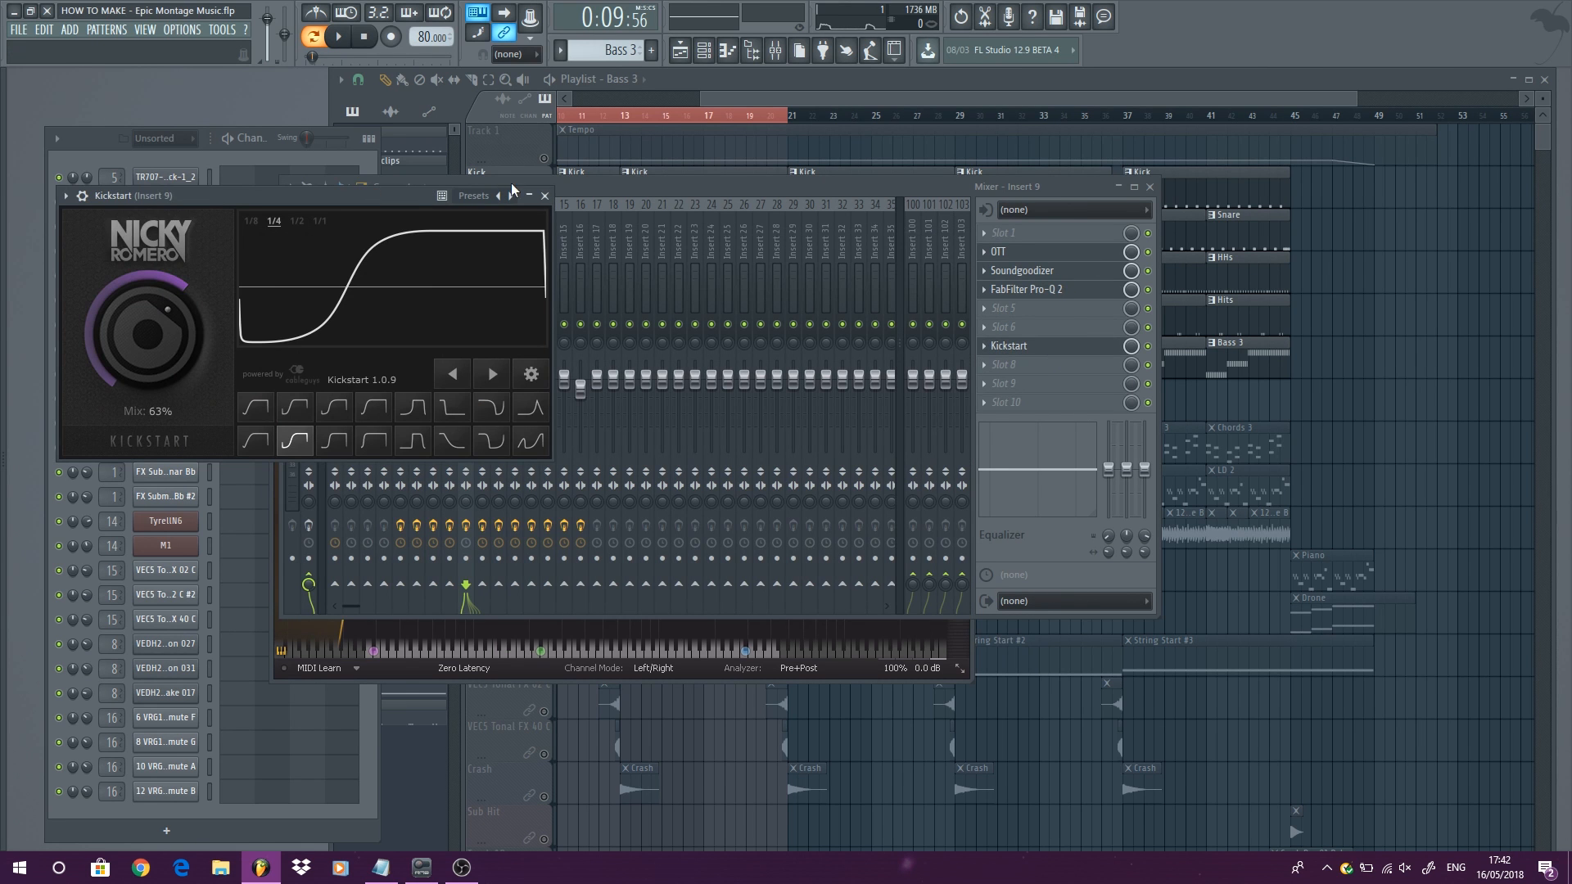
click(549, 195)
click(1150, 187)
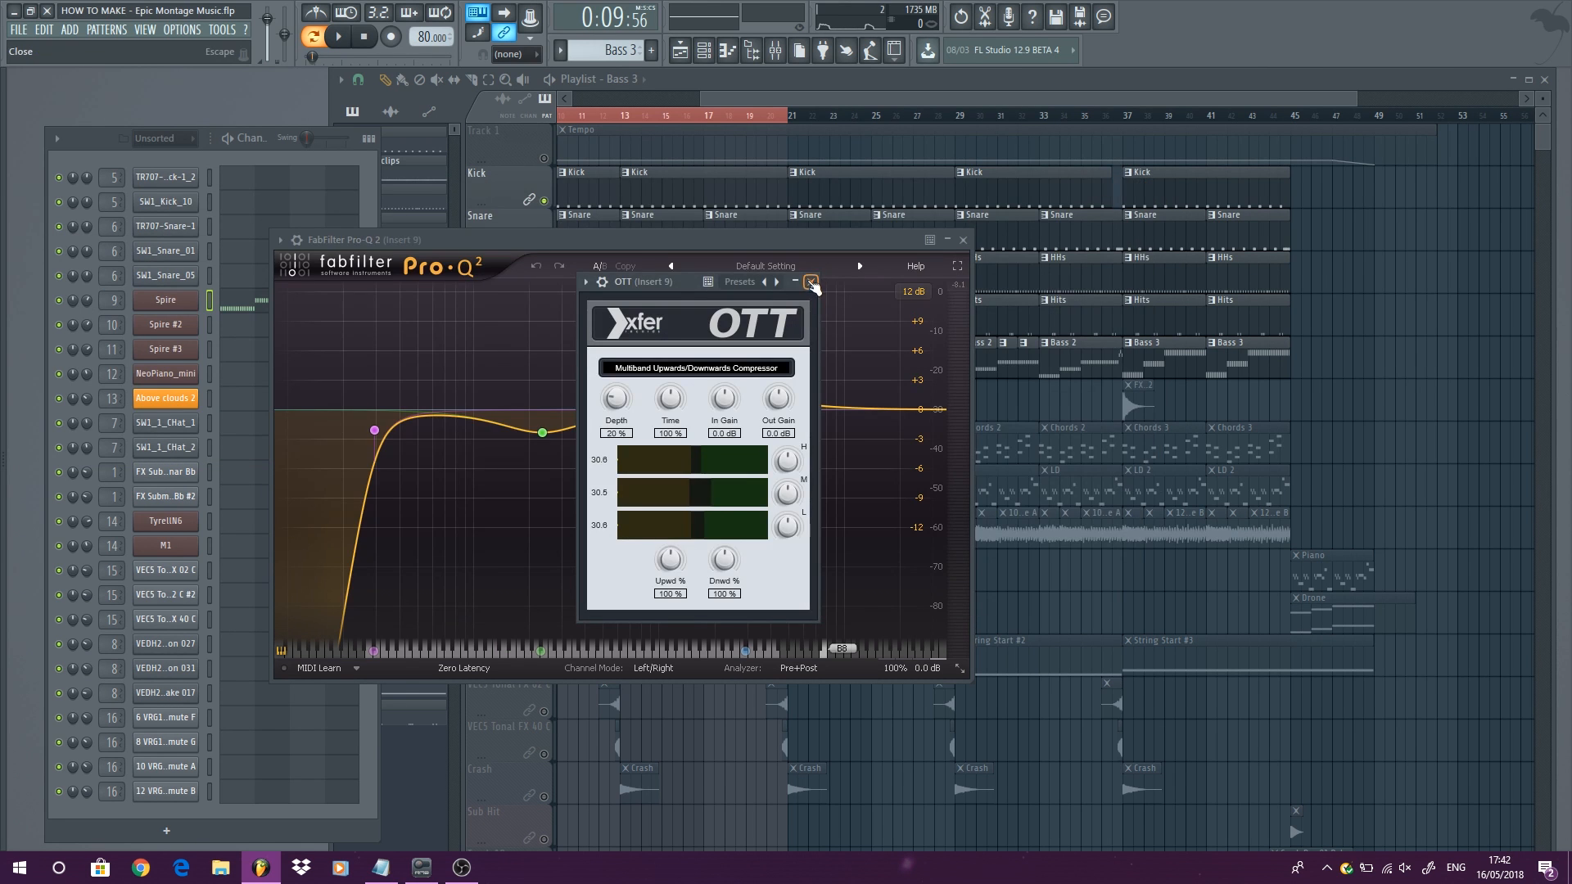
click(888, 274)
click(967, 239)
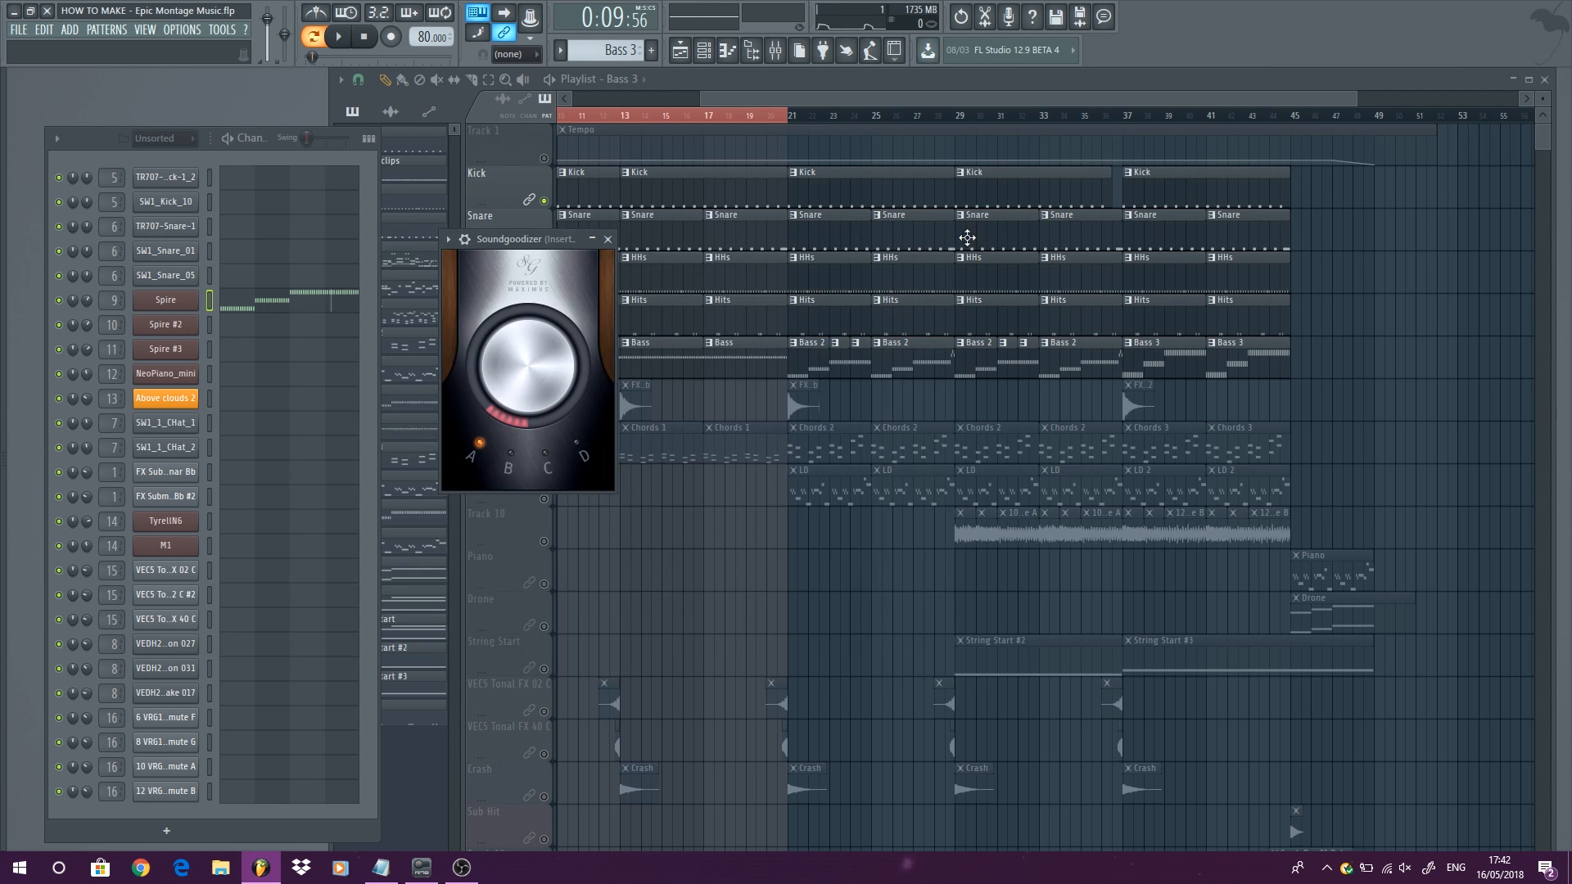
click(608, 239)
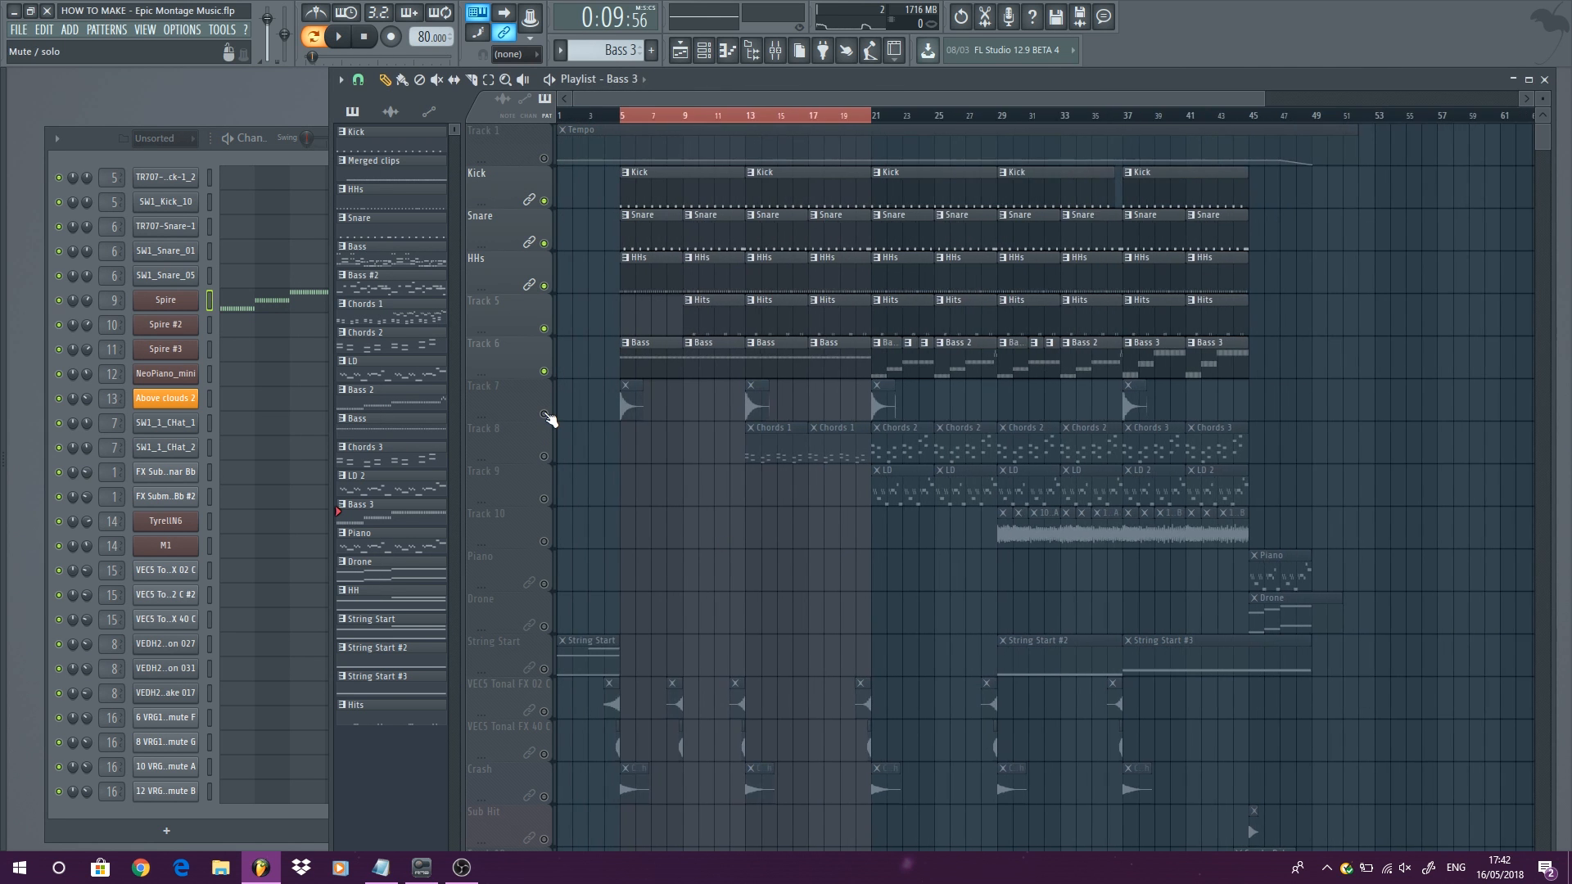
Step: Solo Track 7 with the FX Submarine Sonar clips, and unmute the VEC5 Tonal FX 02 C and VEC5 Tonal FX 40 C tracks
scroll(549, 419, up, 3)
right_click(545, 415)
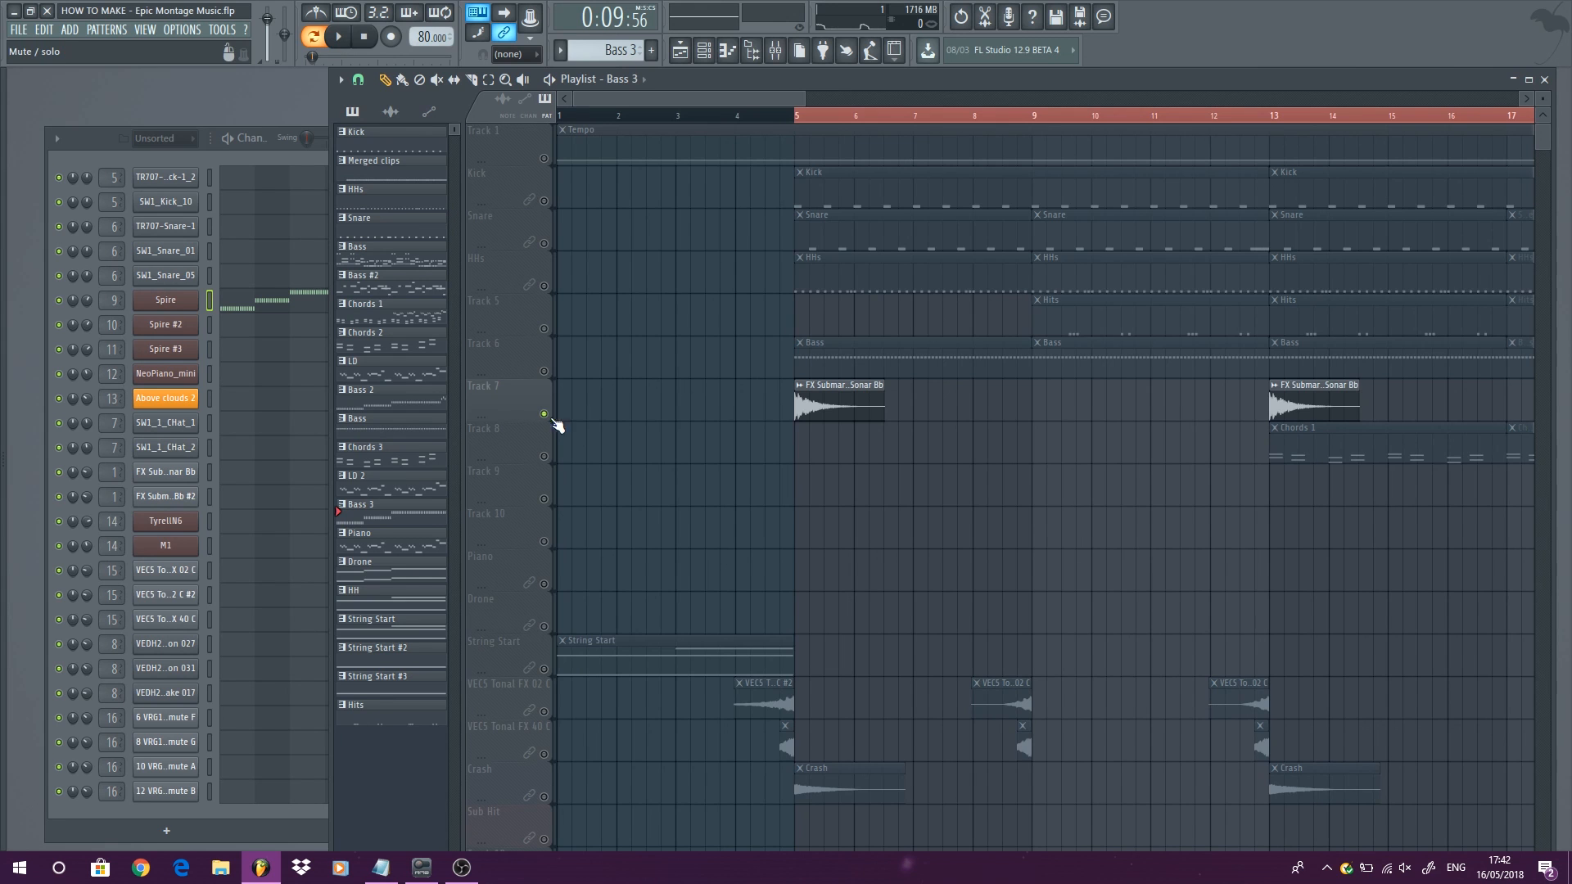
scroll(702, 495, down, 2)
scroll(745, 548, down, 4)
scroll(537, 518, down, 3)
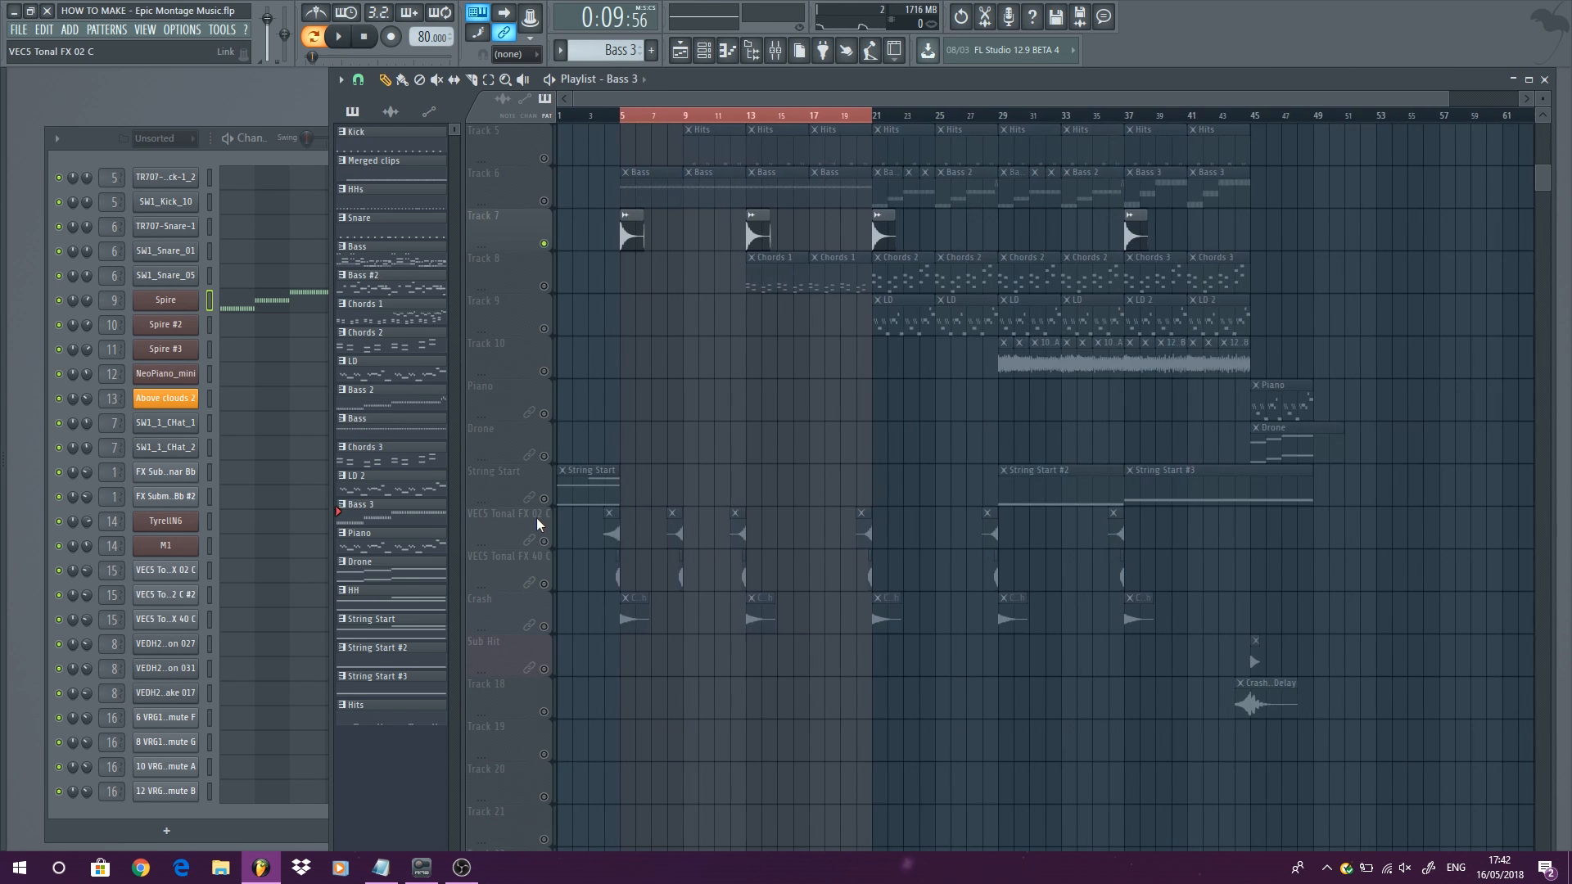
click(545, 541)
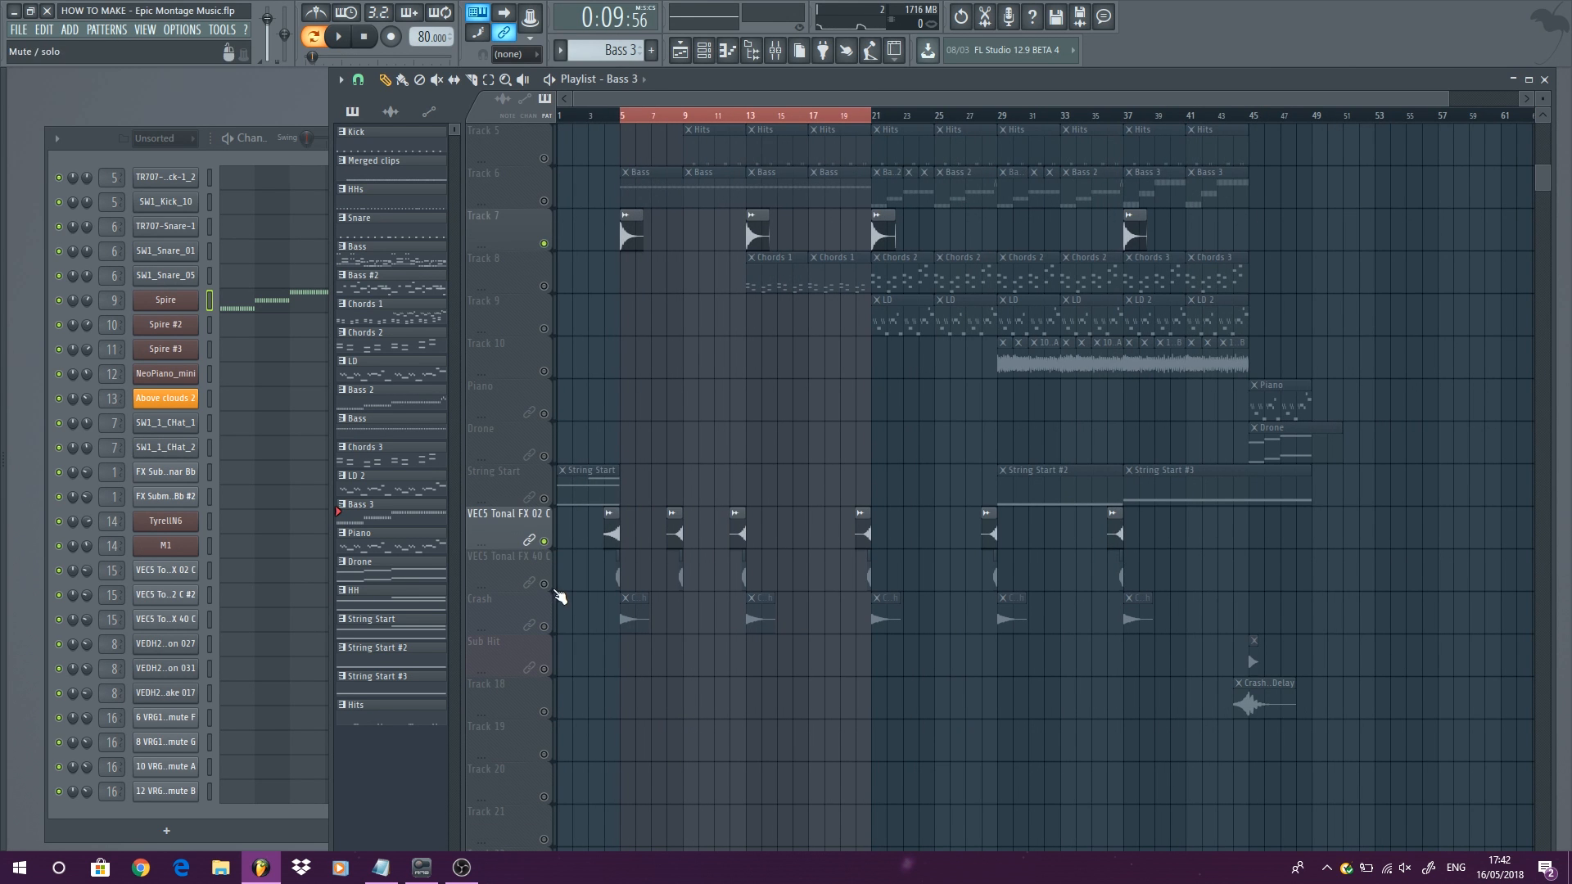
click(544, 584)
Step: Play the FX Submarine Sonar Bb clip from bar 5, check its sample settings, and stop playback
scroll(647, 368, up, 5)
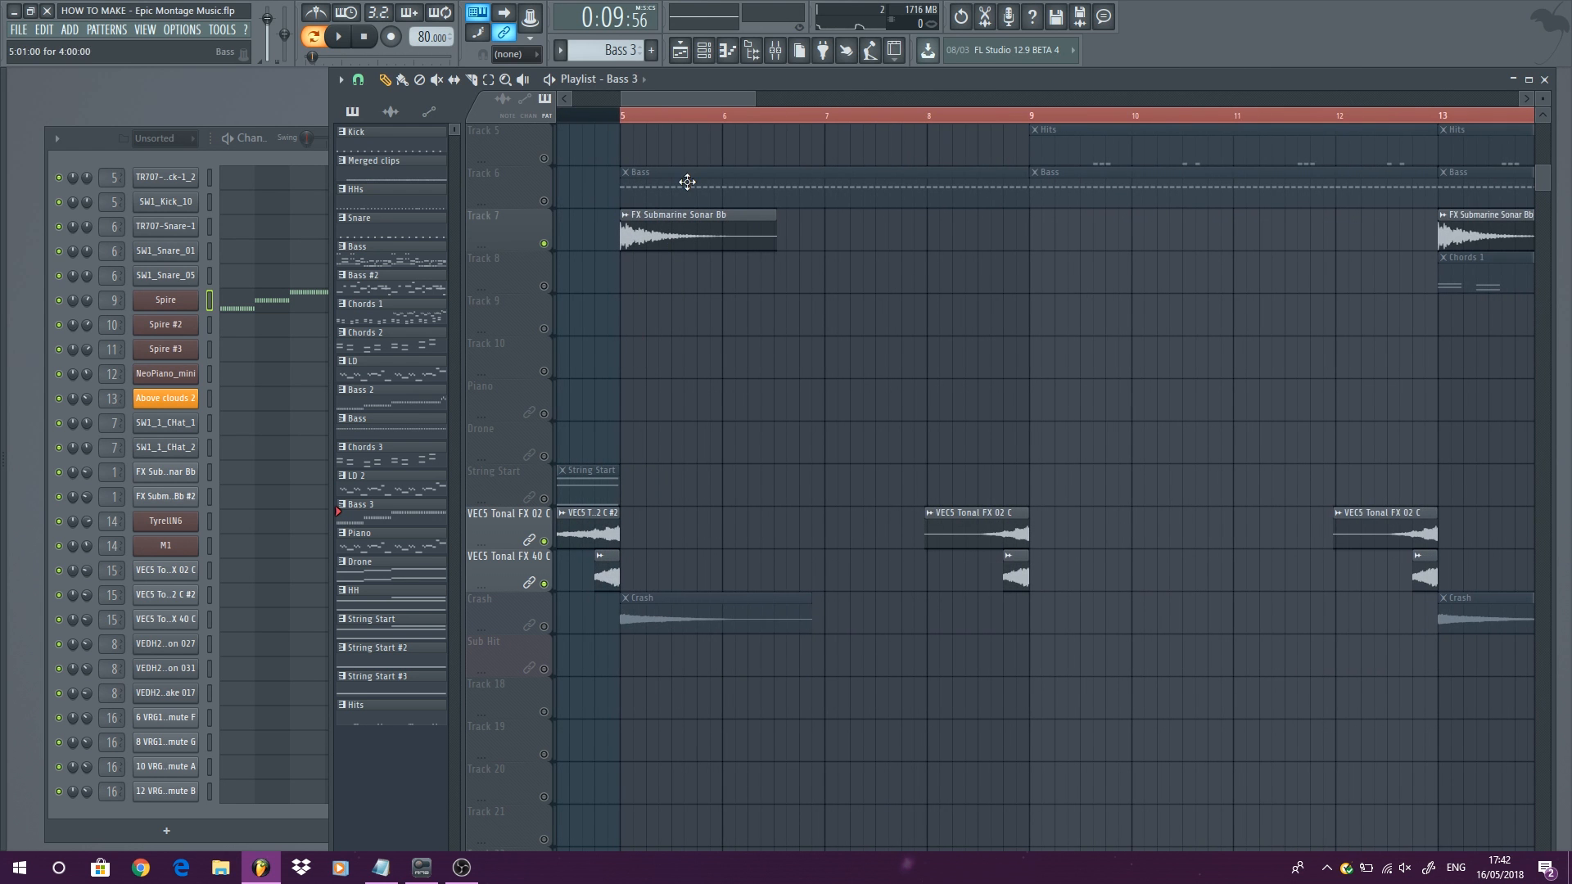
scroll(680, 98, down, 4)
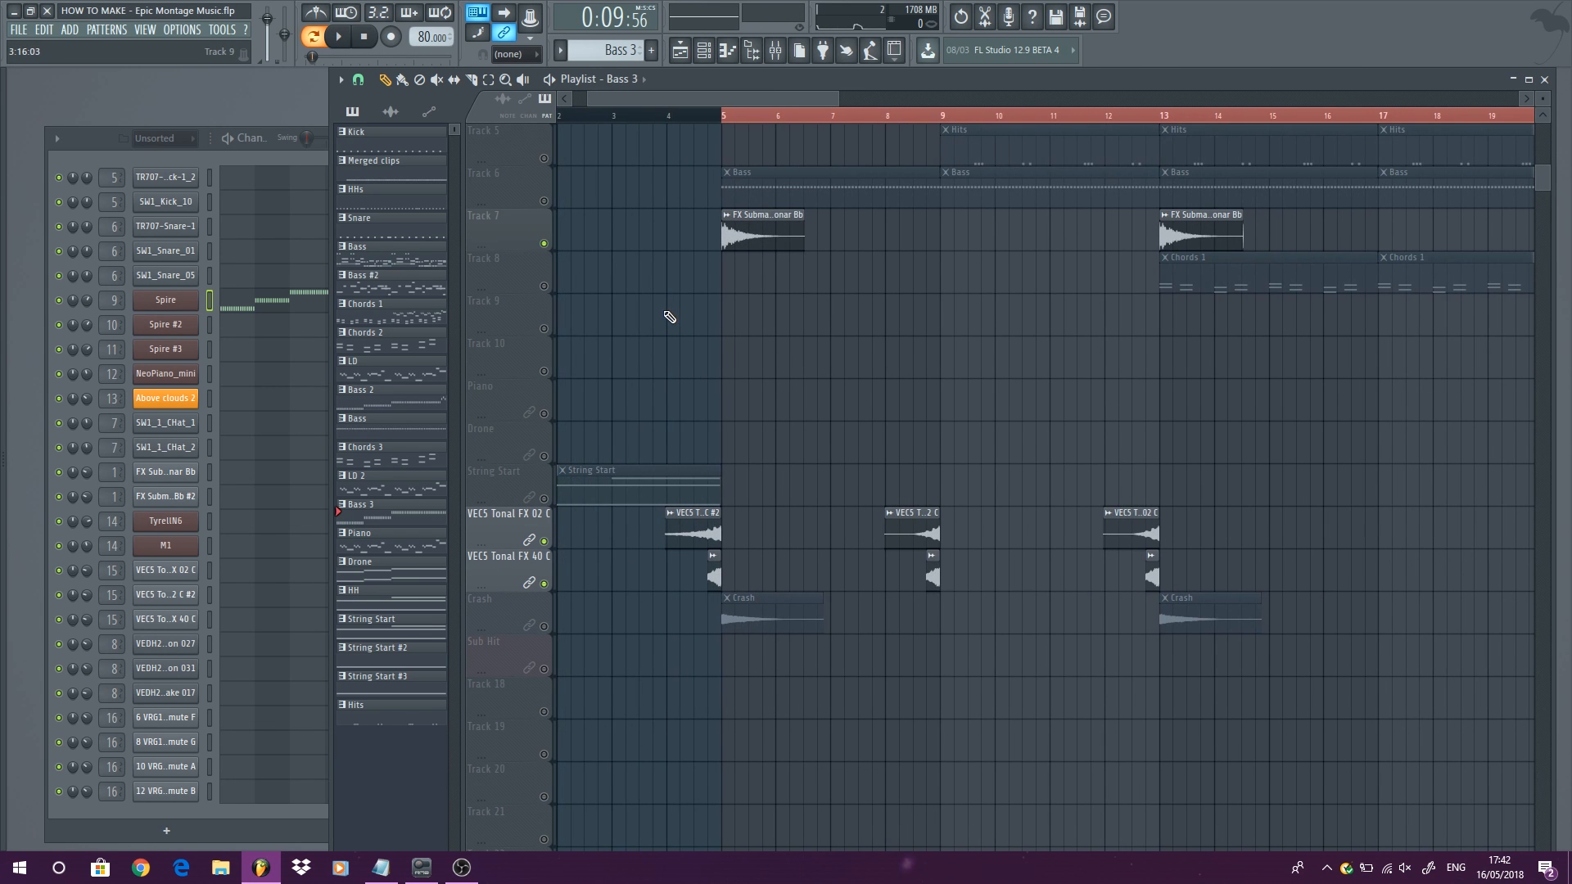
click(735, 121)
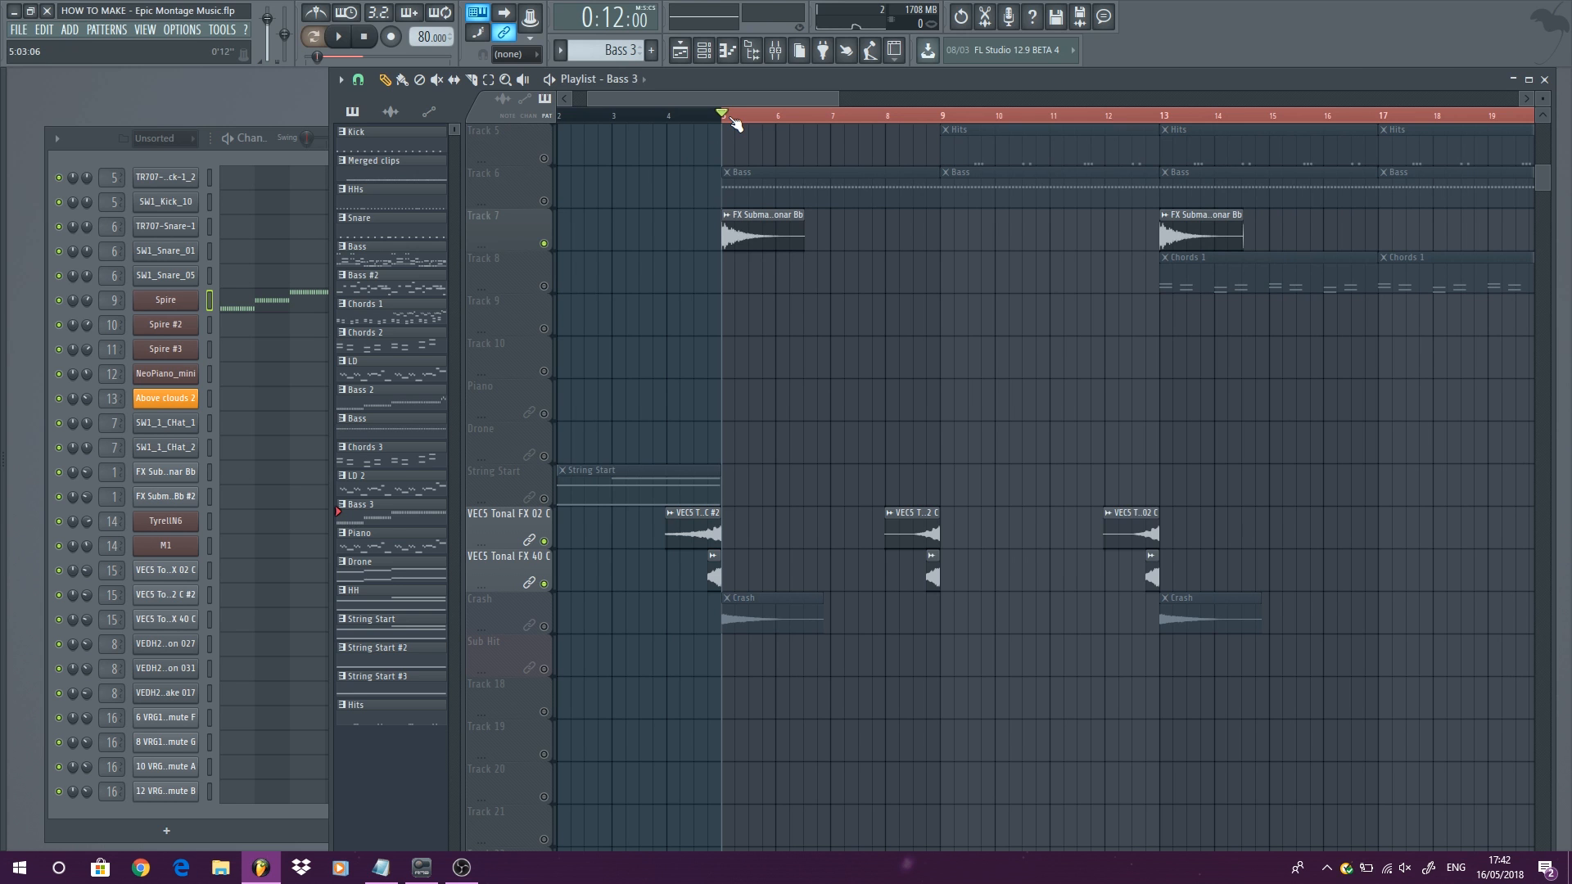
key(space)
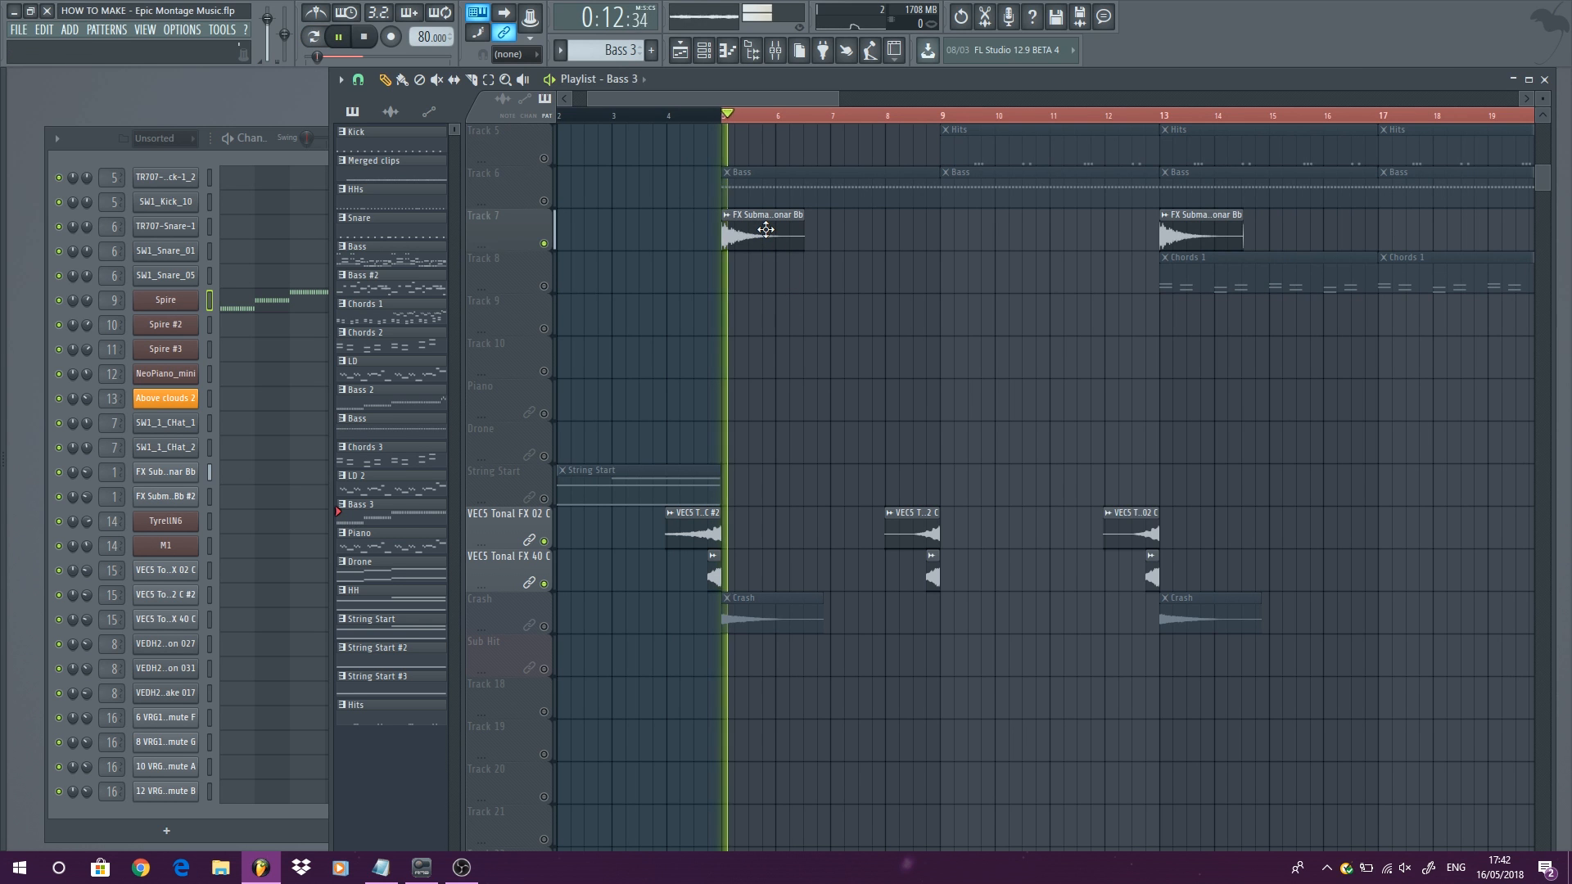
double_click(766, 231)
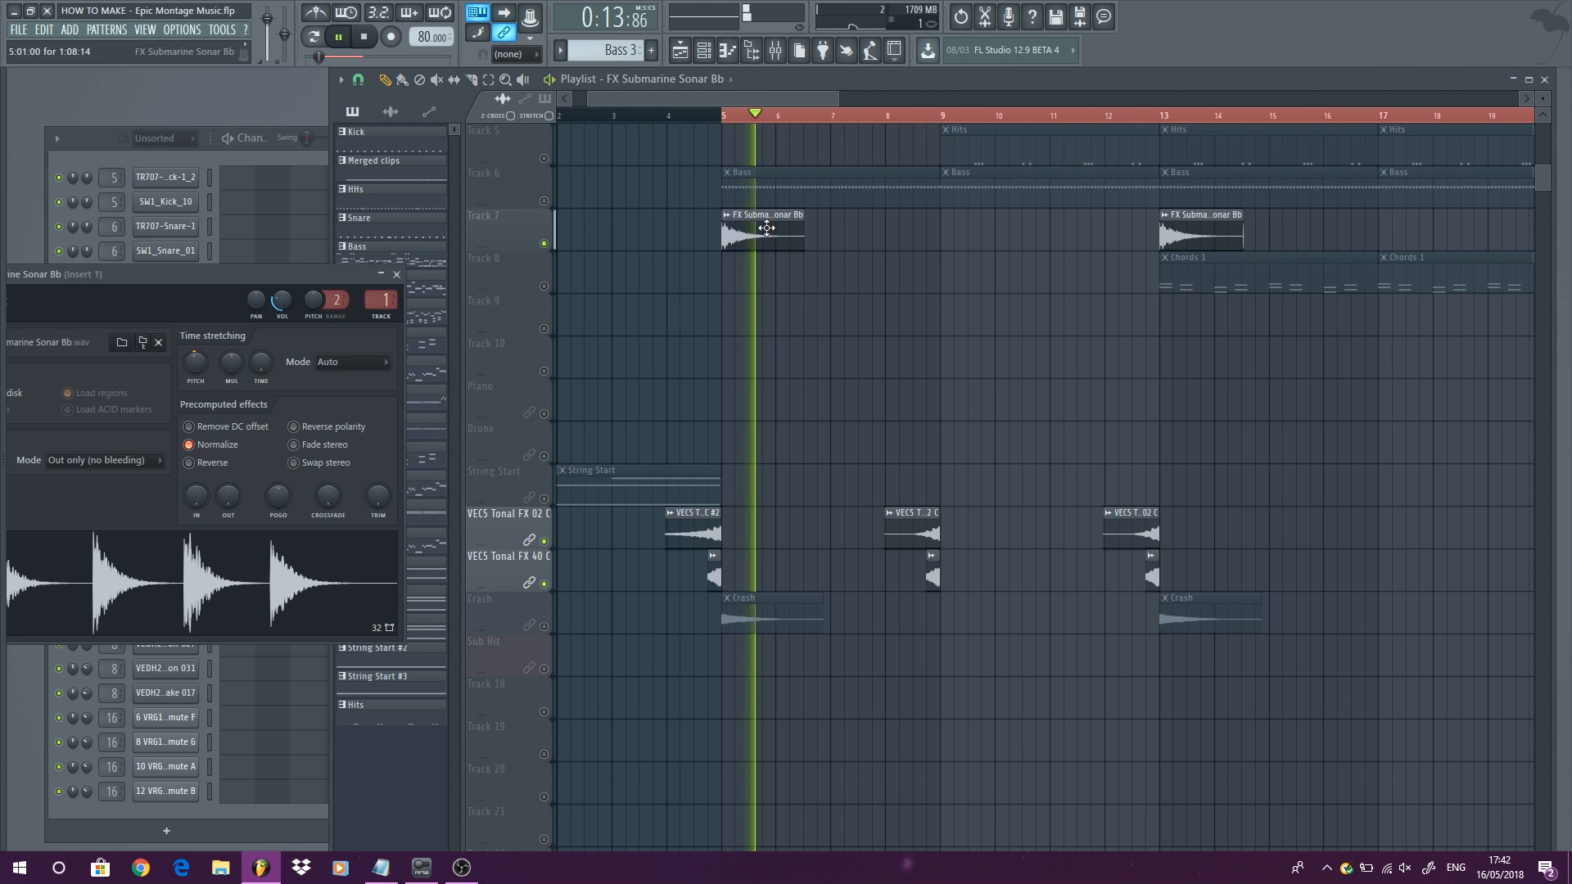
click(397, 274)
key(space)
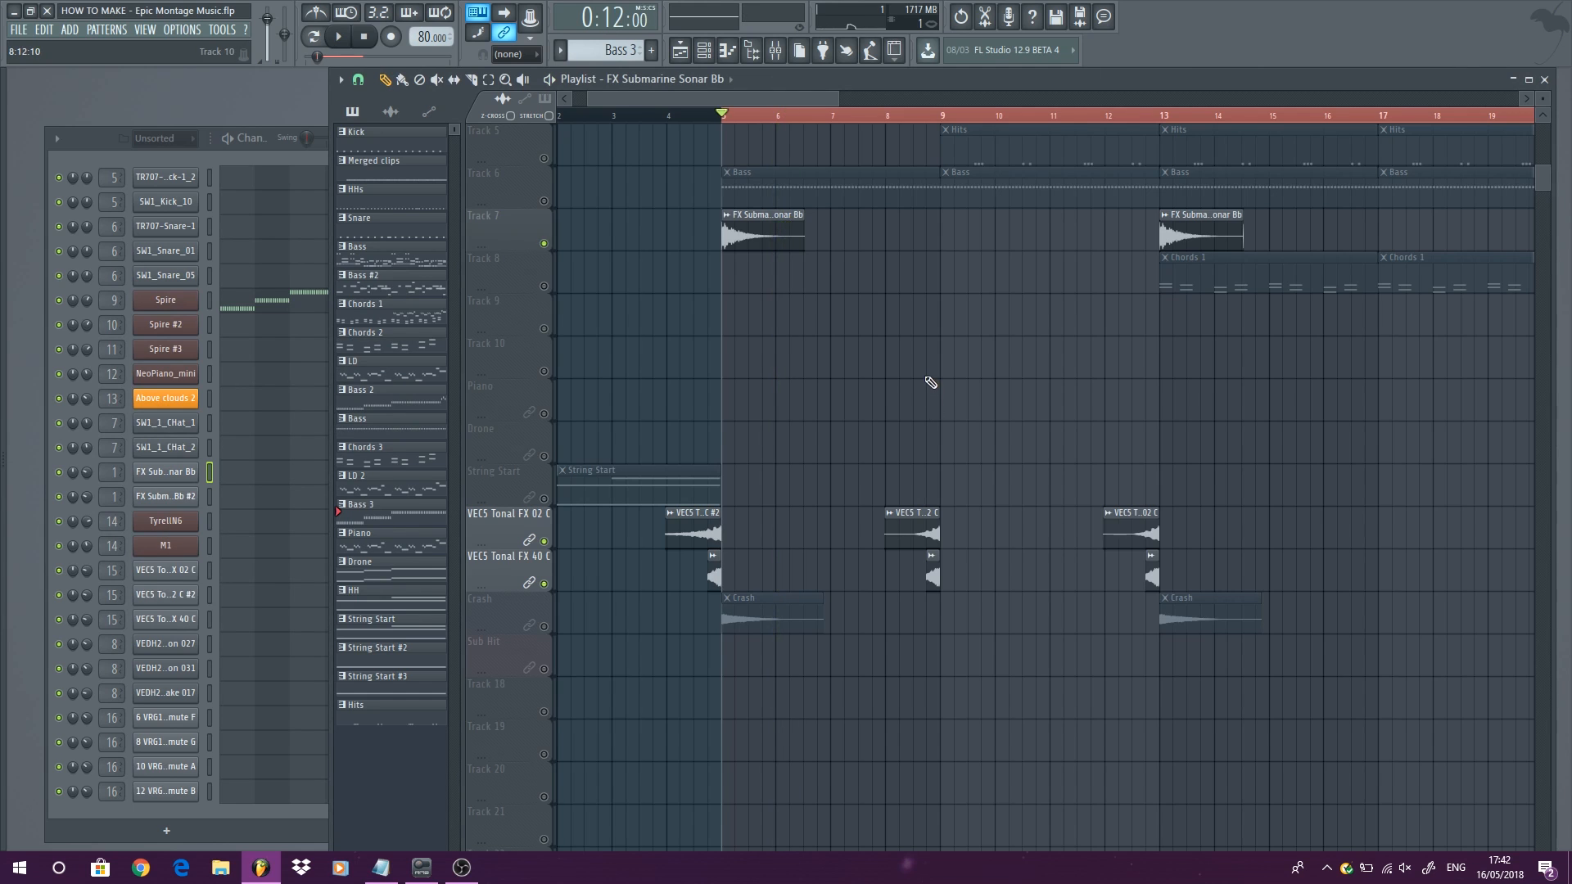
Step: Unmute the Kick, Snare, HHs, Track 5 and Track 6 tracks, and play the sonar effect with them from bar 5
scroll(794, 342, up, 4)
click(544, 201)
click(543, 243)
click(544, 286)
click(544, 329)
click(544, 370)
key(space)
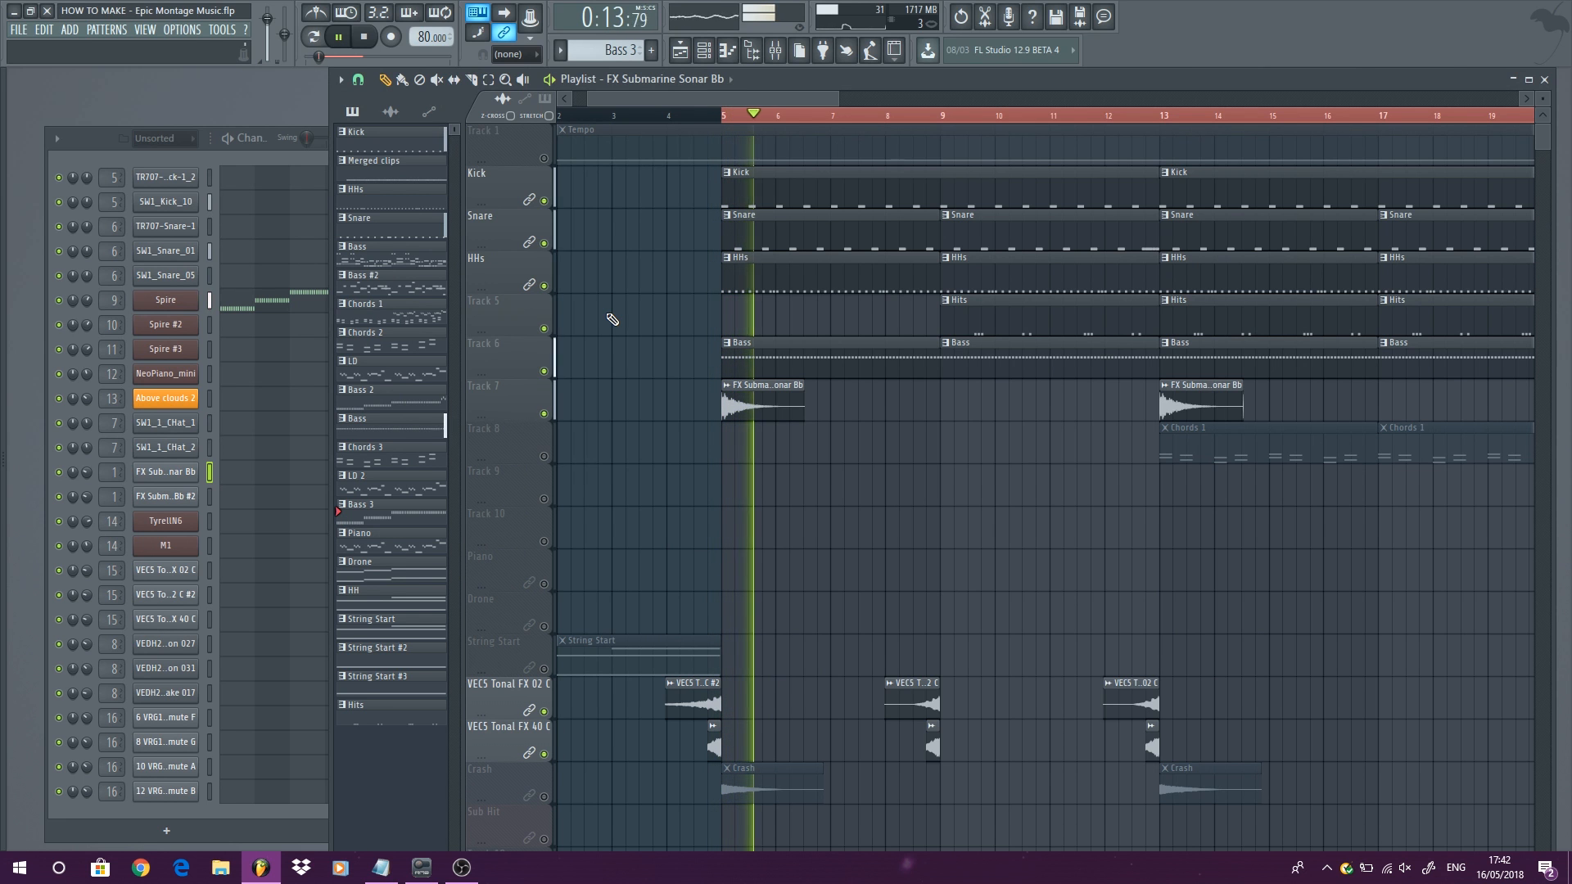
key(space)
Step: Examine the sample settings of the VEC5 Tonal FX 02 C #2 clip before bar 5, and play its track soloed
scroll(614, 323, down, 3)
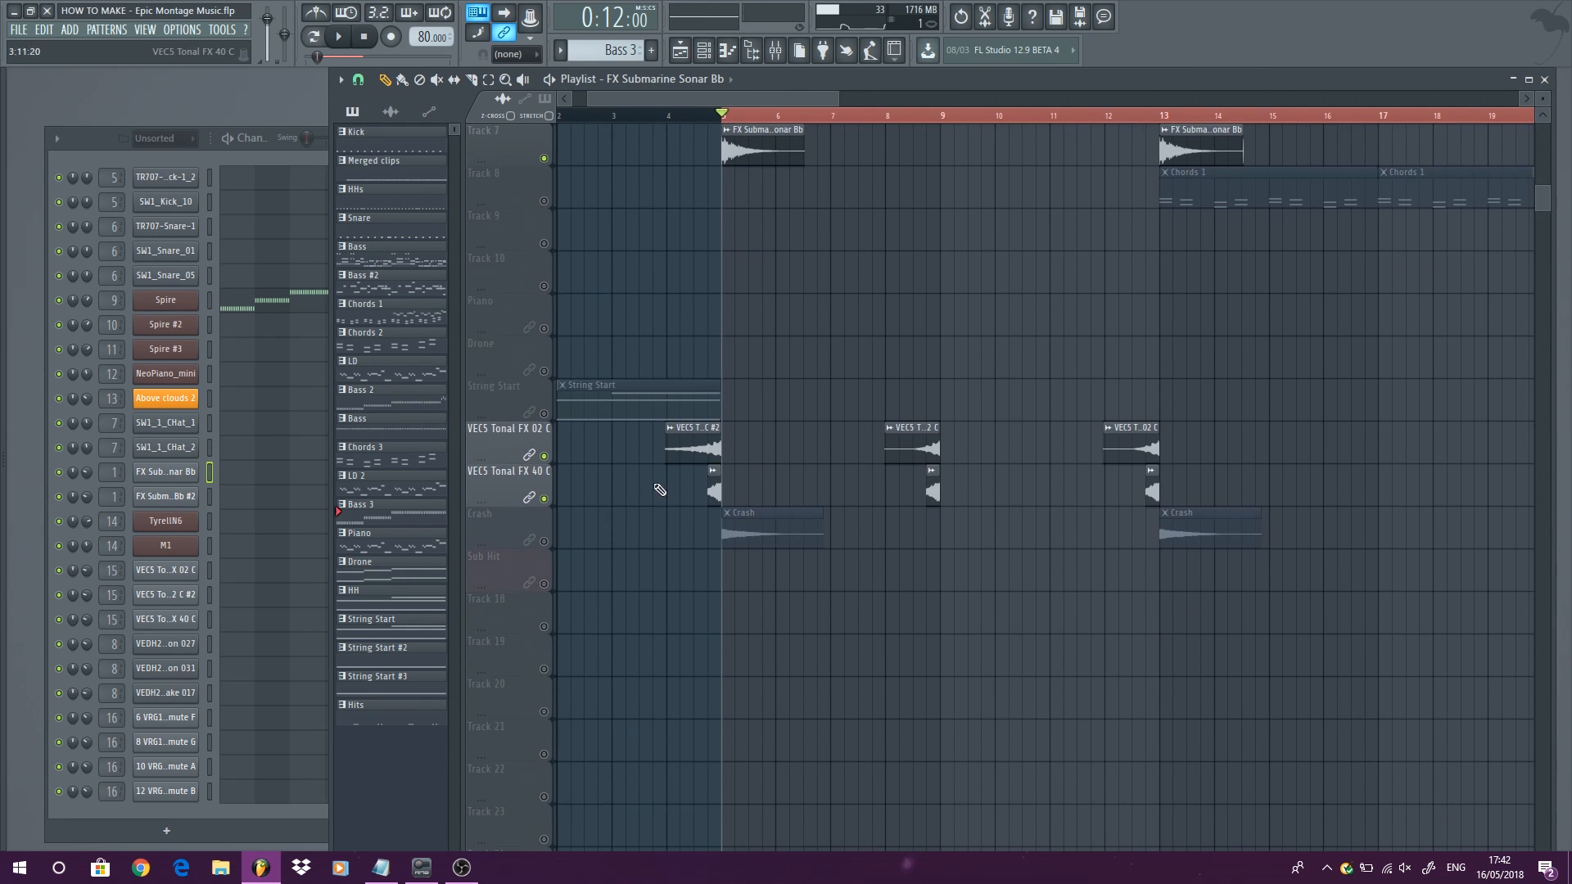
double_click(692, 446)
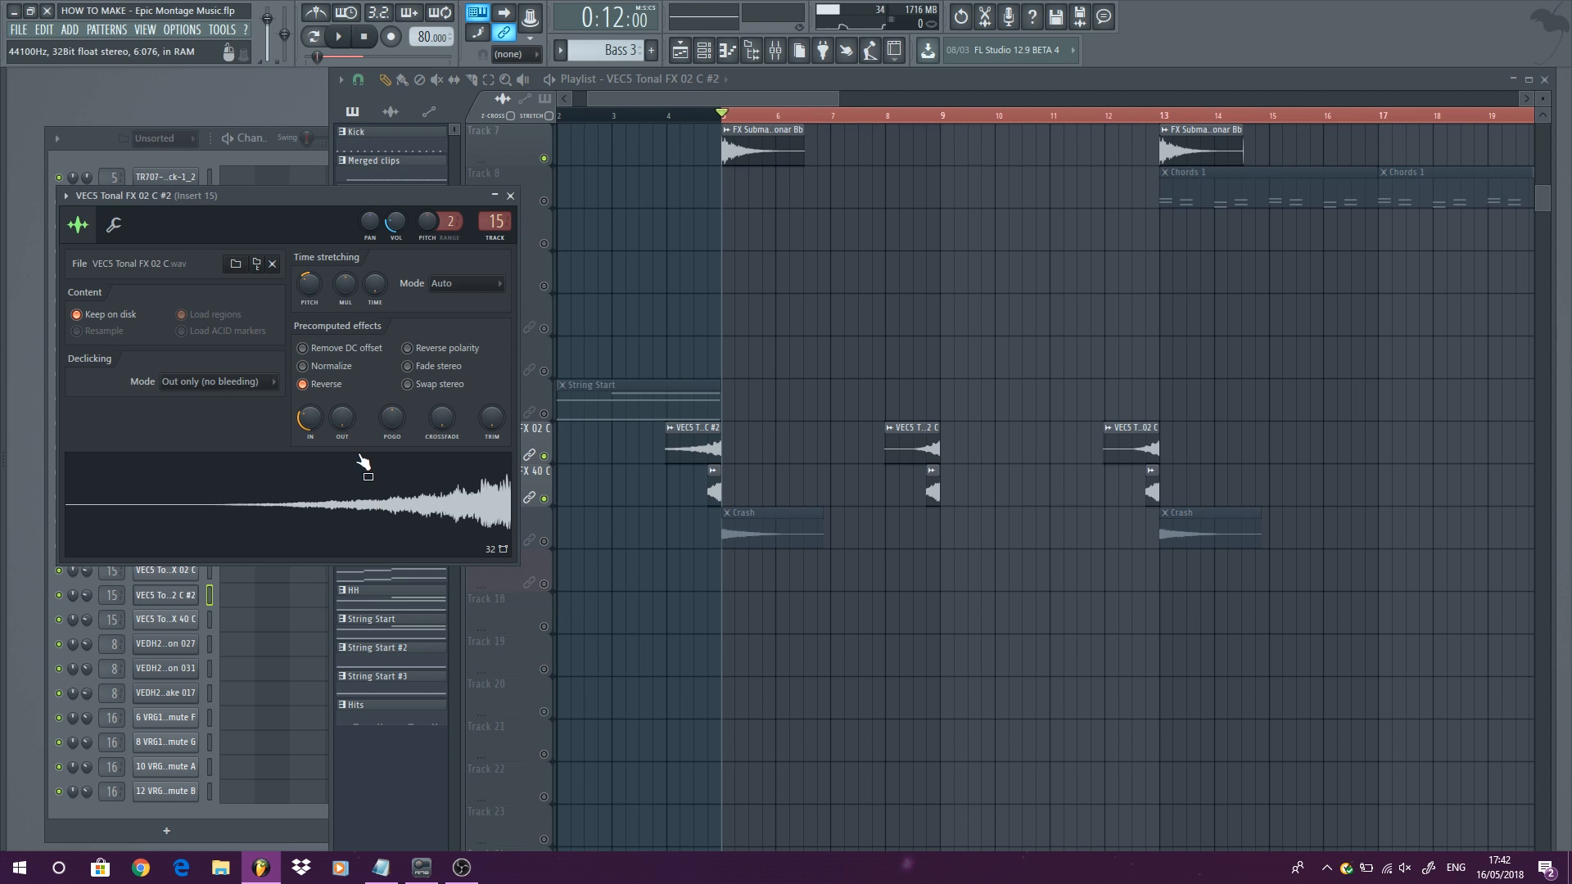
click(536, 446)
click(652, 116)
key(space)
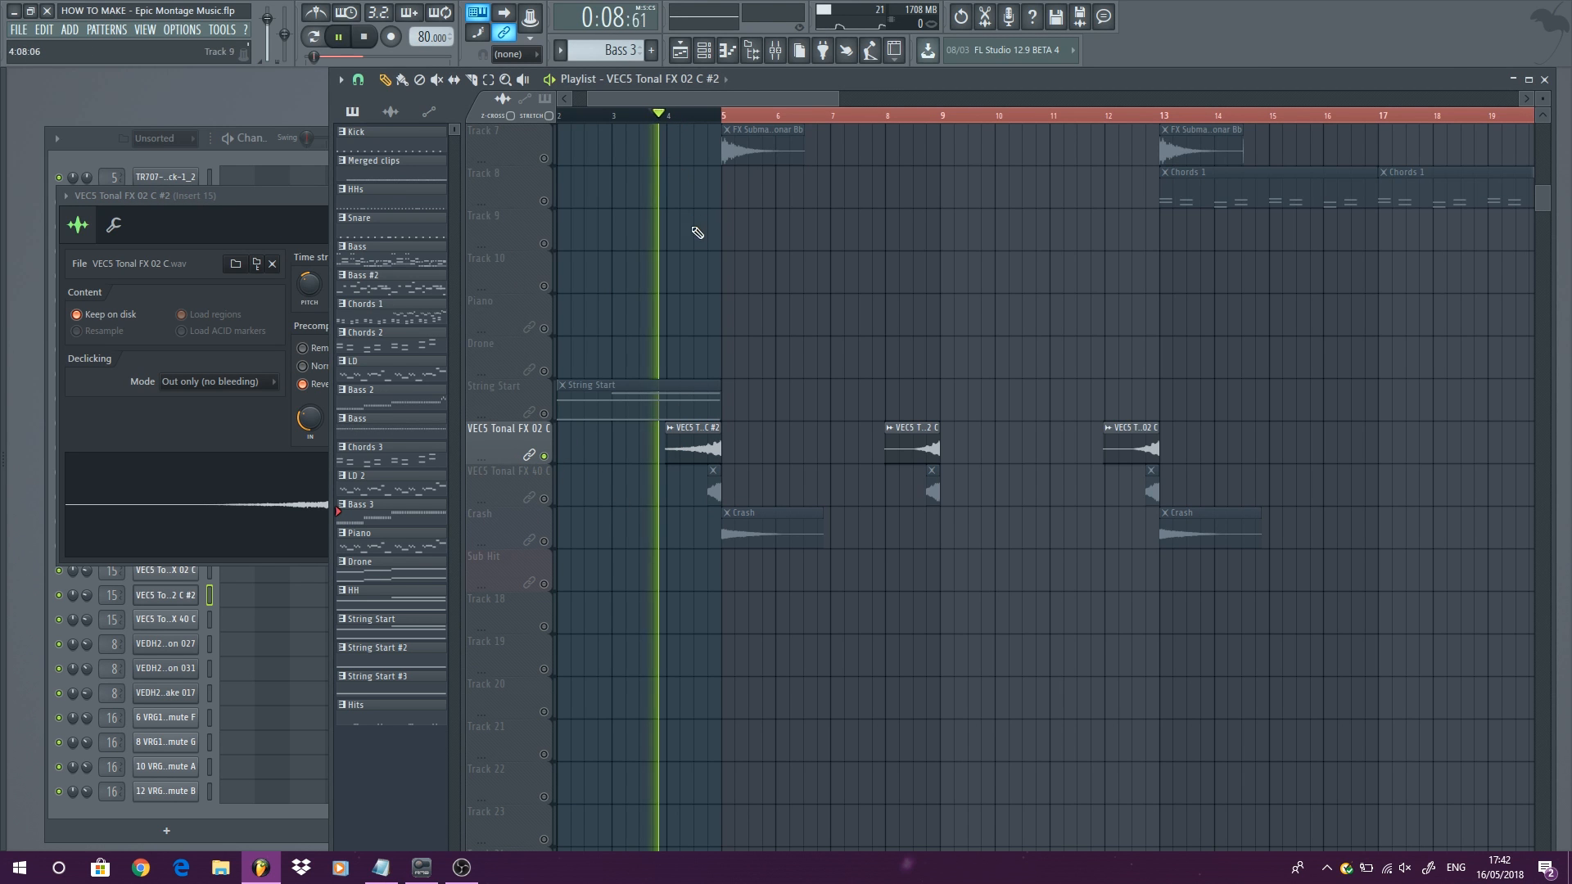
double_click(695, 442)
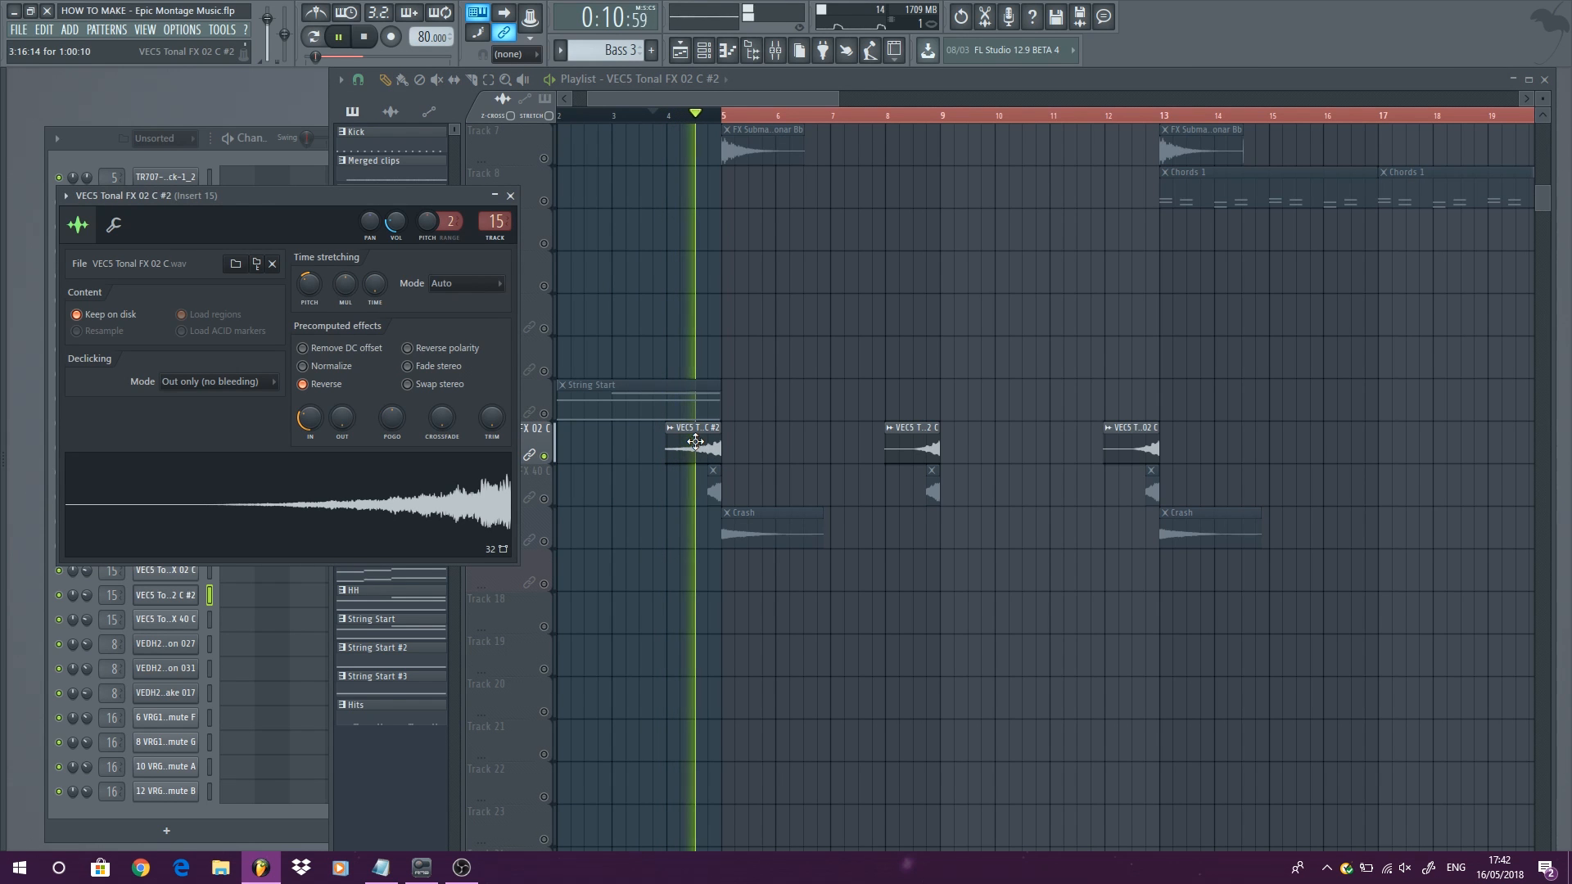
key(space)
Step: Examine the fade-in and pitch settings of the VEC5 Tonal FX 02 C clip before bar 9, and play it
scroll(714, 415, up, 1)
scroll(714, 416, up, 2)
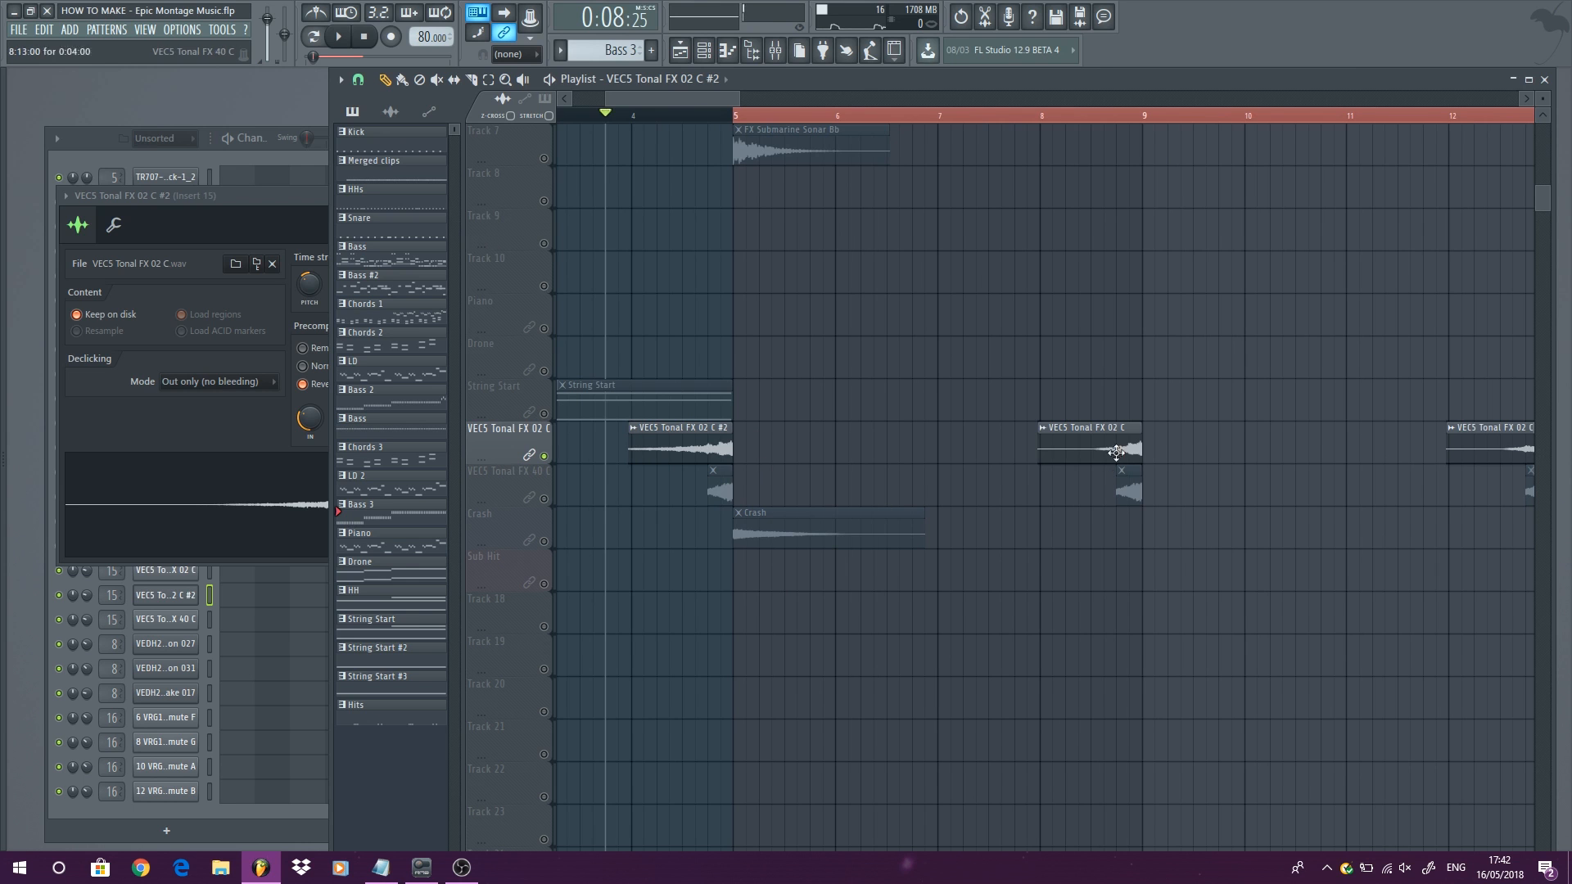
click(1106, 115)
double_click(1078, 445)
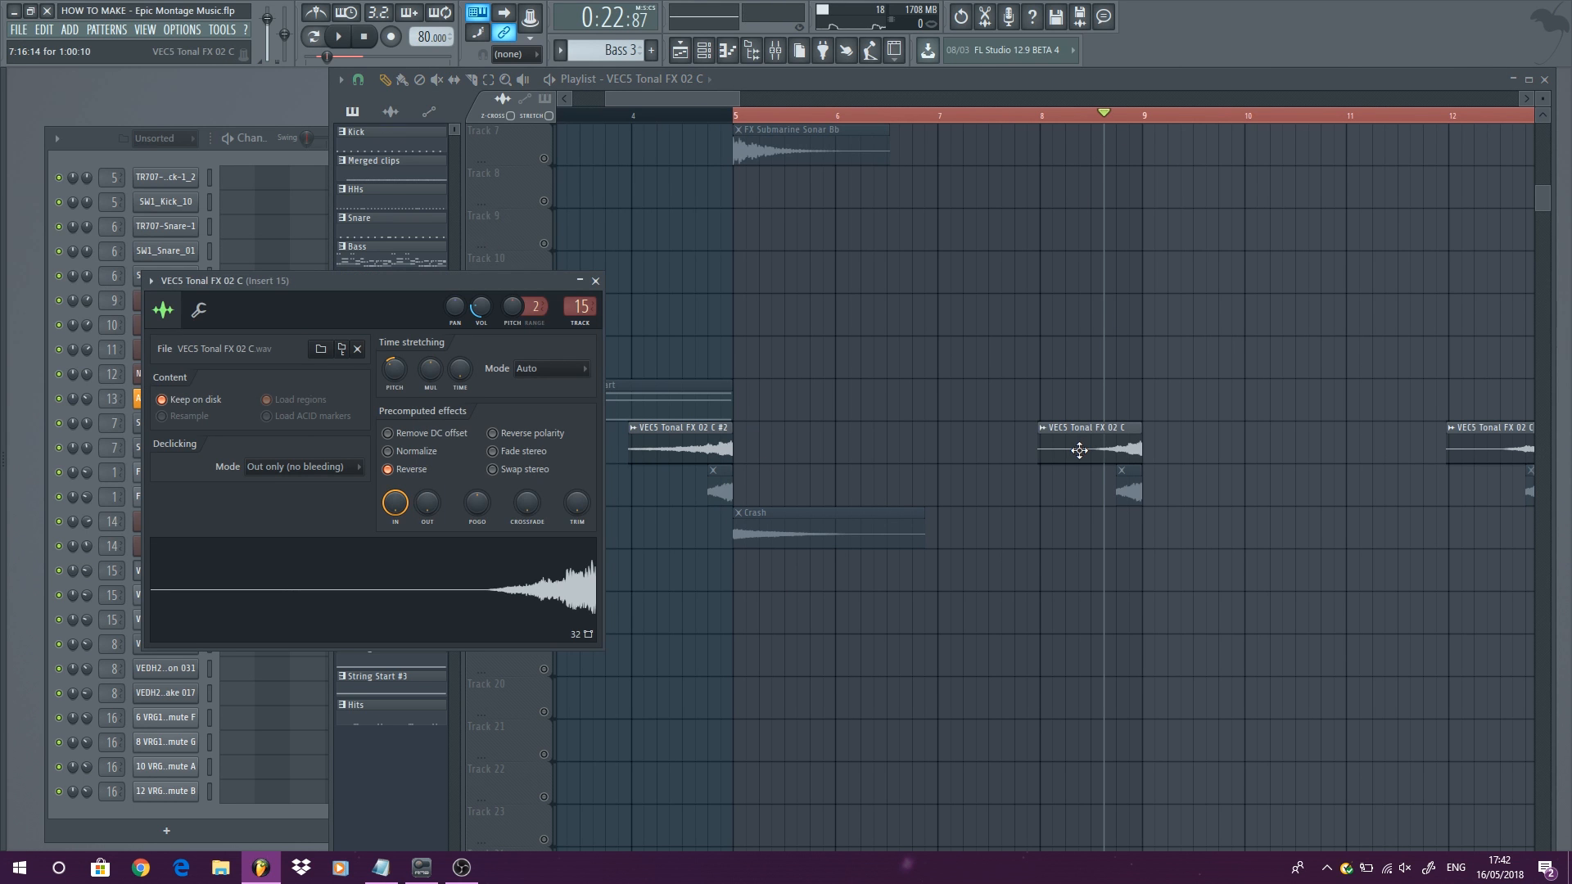
drag(400, 502, 398, 369)
key(space)
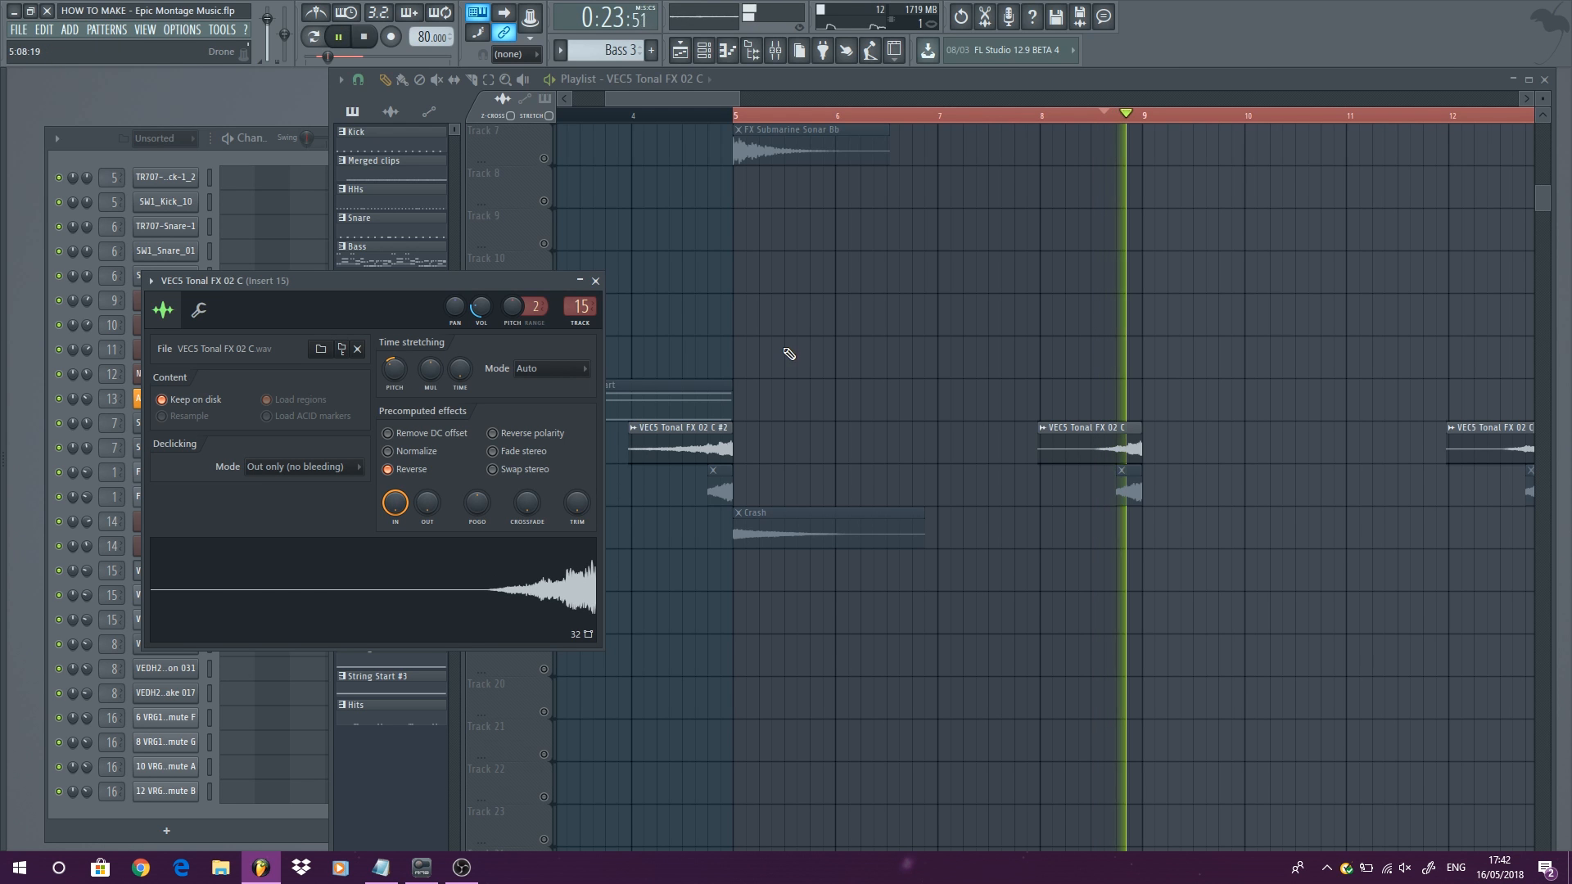
key(space)
right_click(832, 336)
Step: Play the VEC5 Tonal FX 40 C track alone into bar 9, and again together with VEC5 Tonal FX 02 C
click(544, 499)
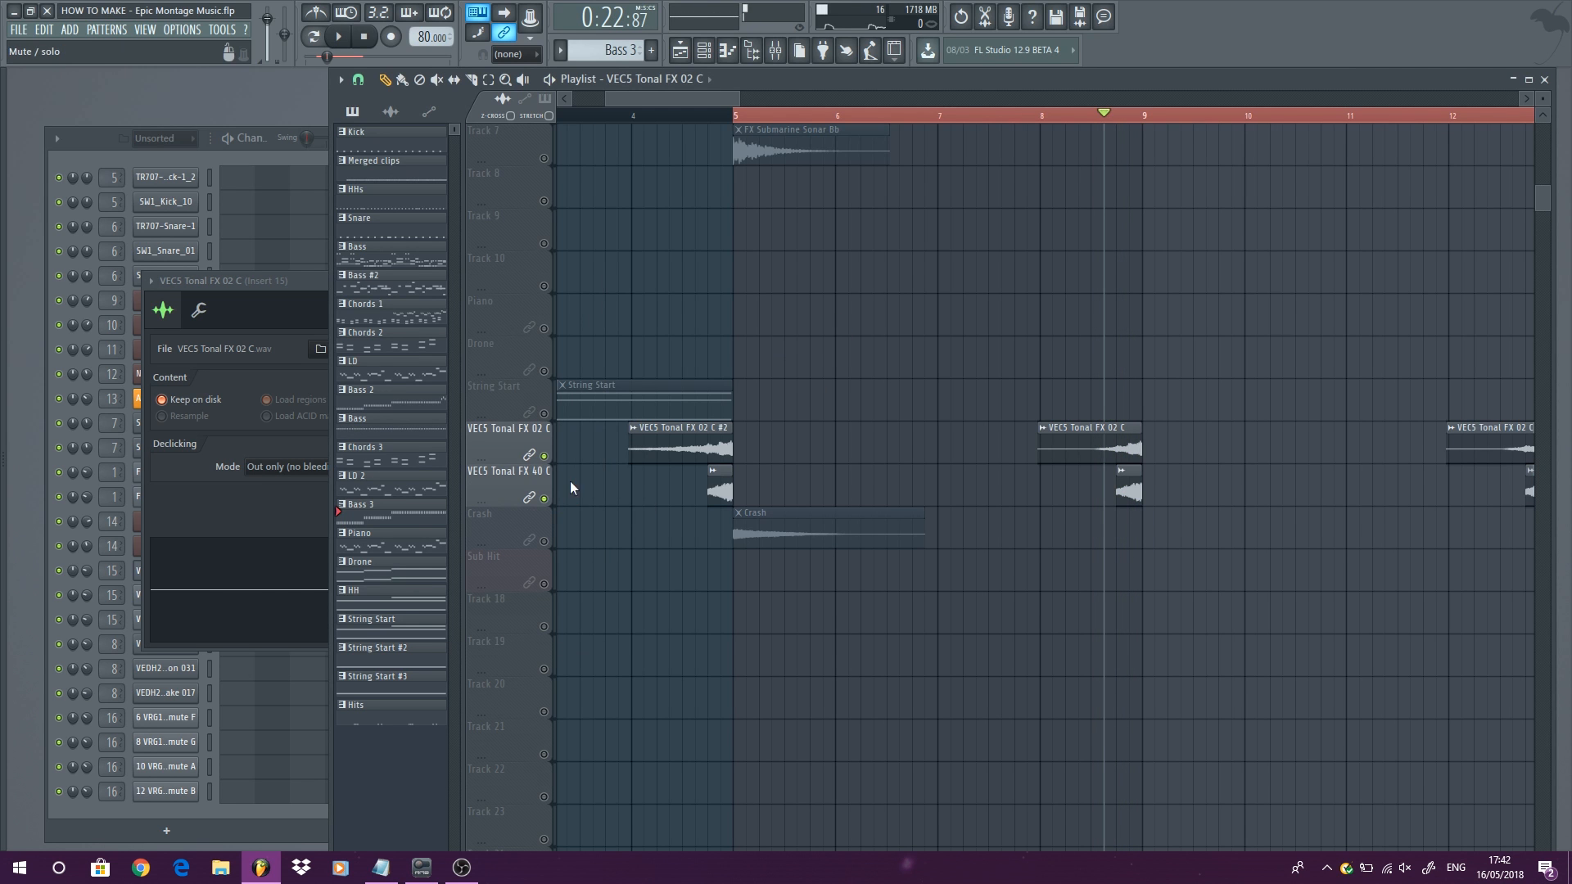
click(544, 456)
key(space)
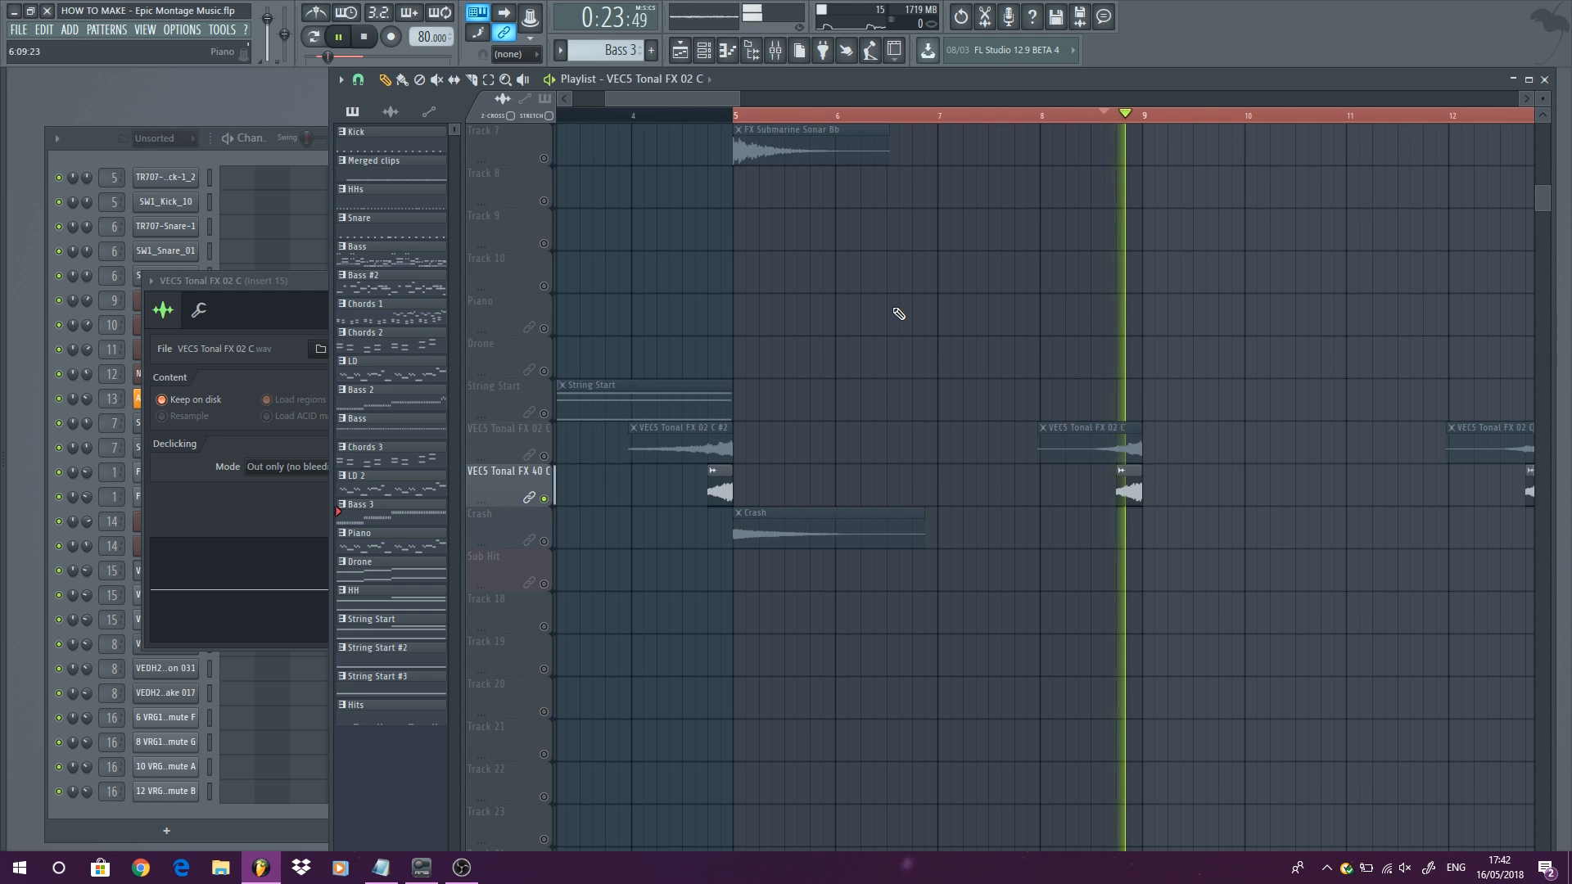
key(space)
click(544, 456)
key(space)
key(space)
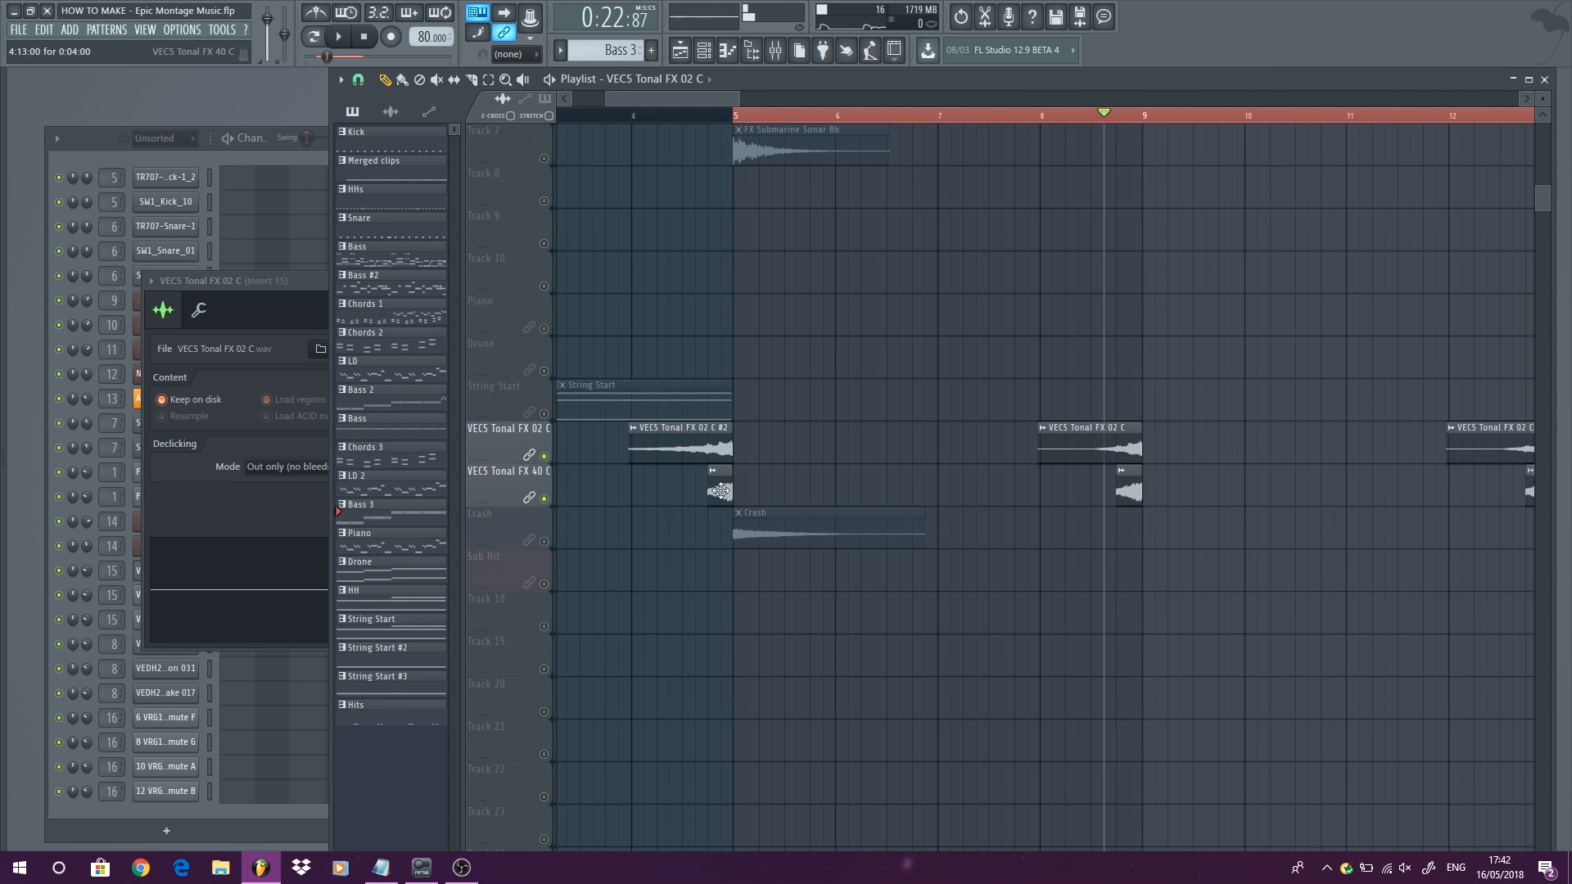
Step: Increase the fade-in of the VEC5 Tonal FX 40 C sample, and check the effects on its mixer insert 15
double_click(717, 492)
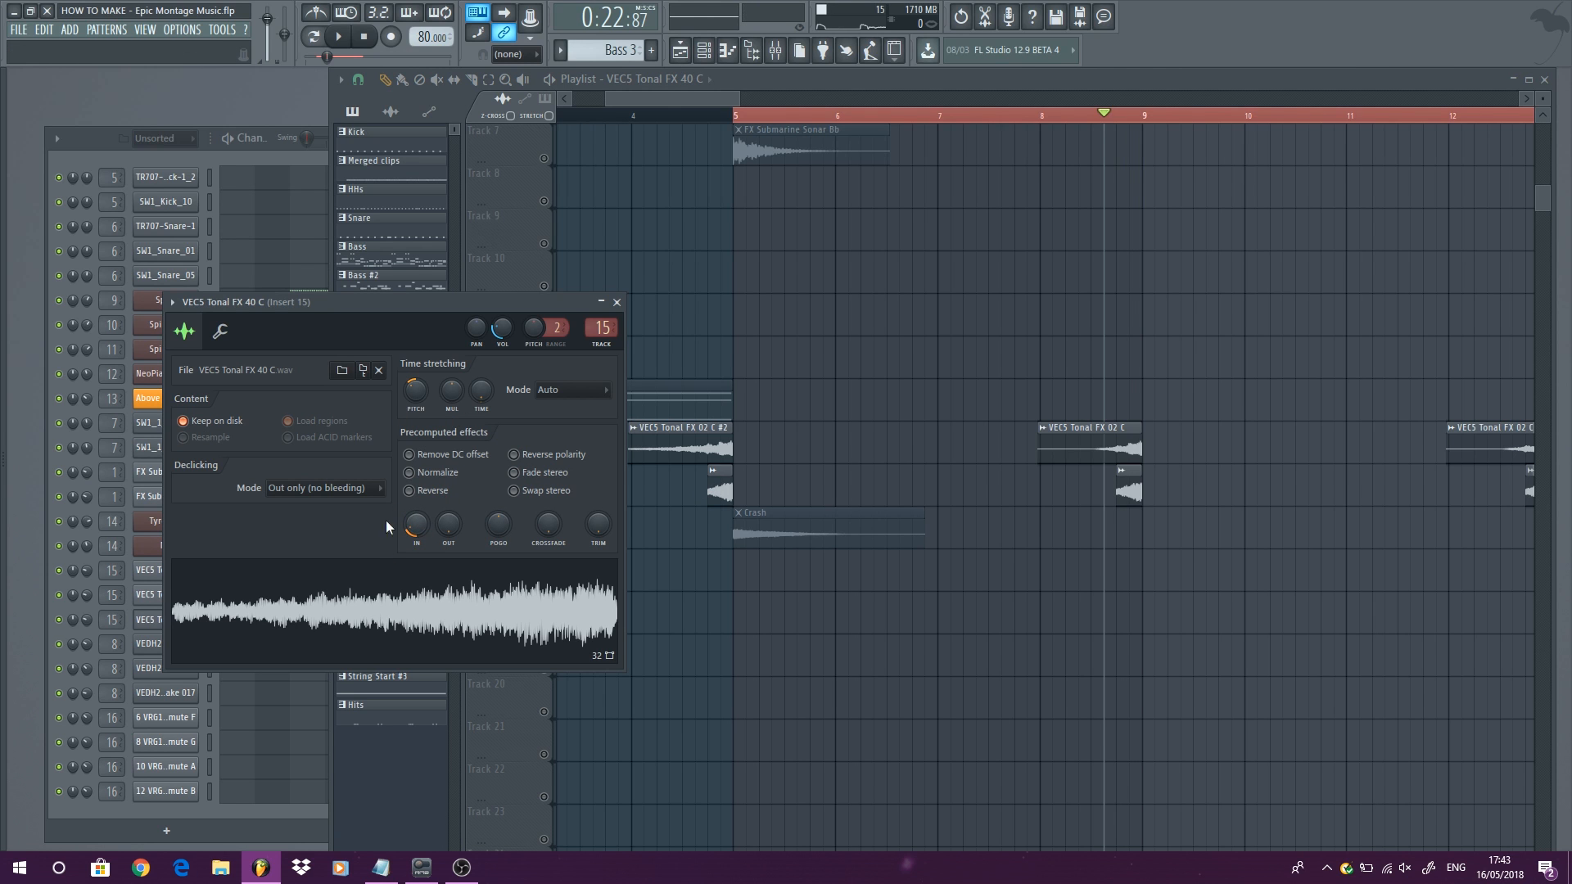
drag(414, 526, 407, 504)
double_click(602, 328)
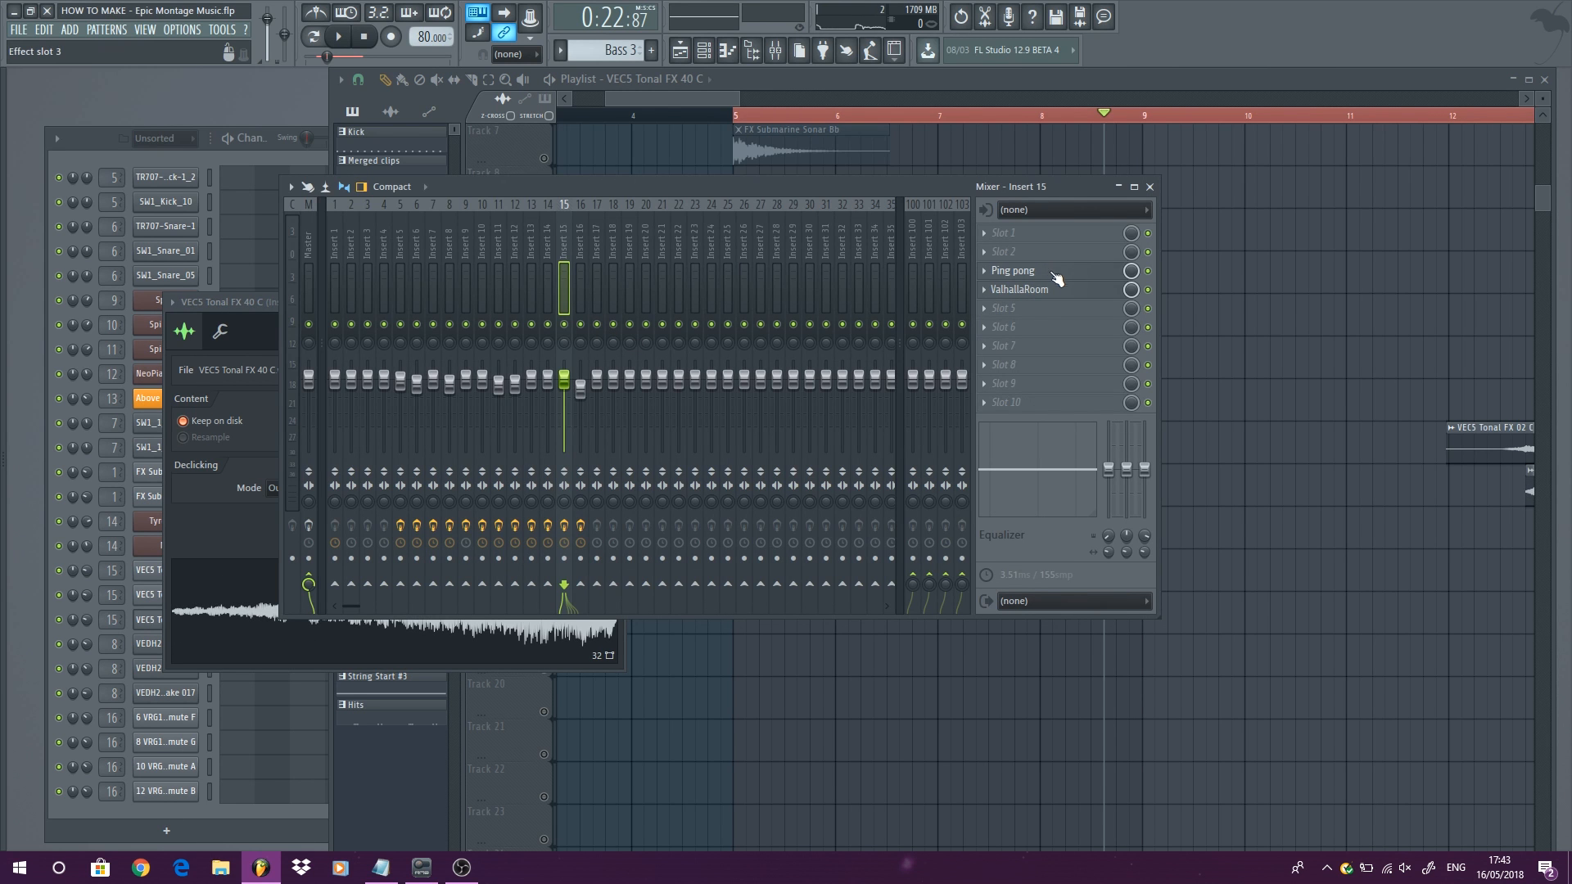
click(1150, 187)
click(625, 302)
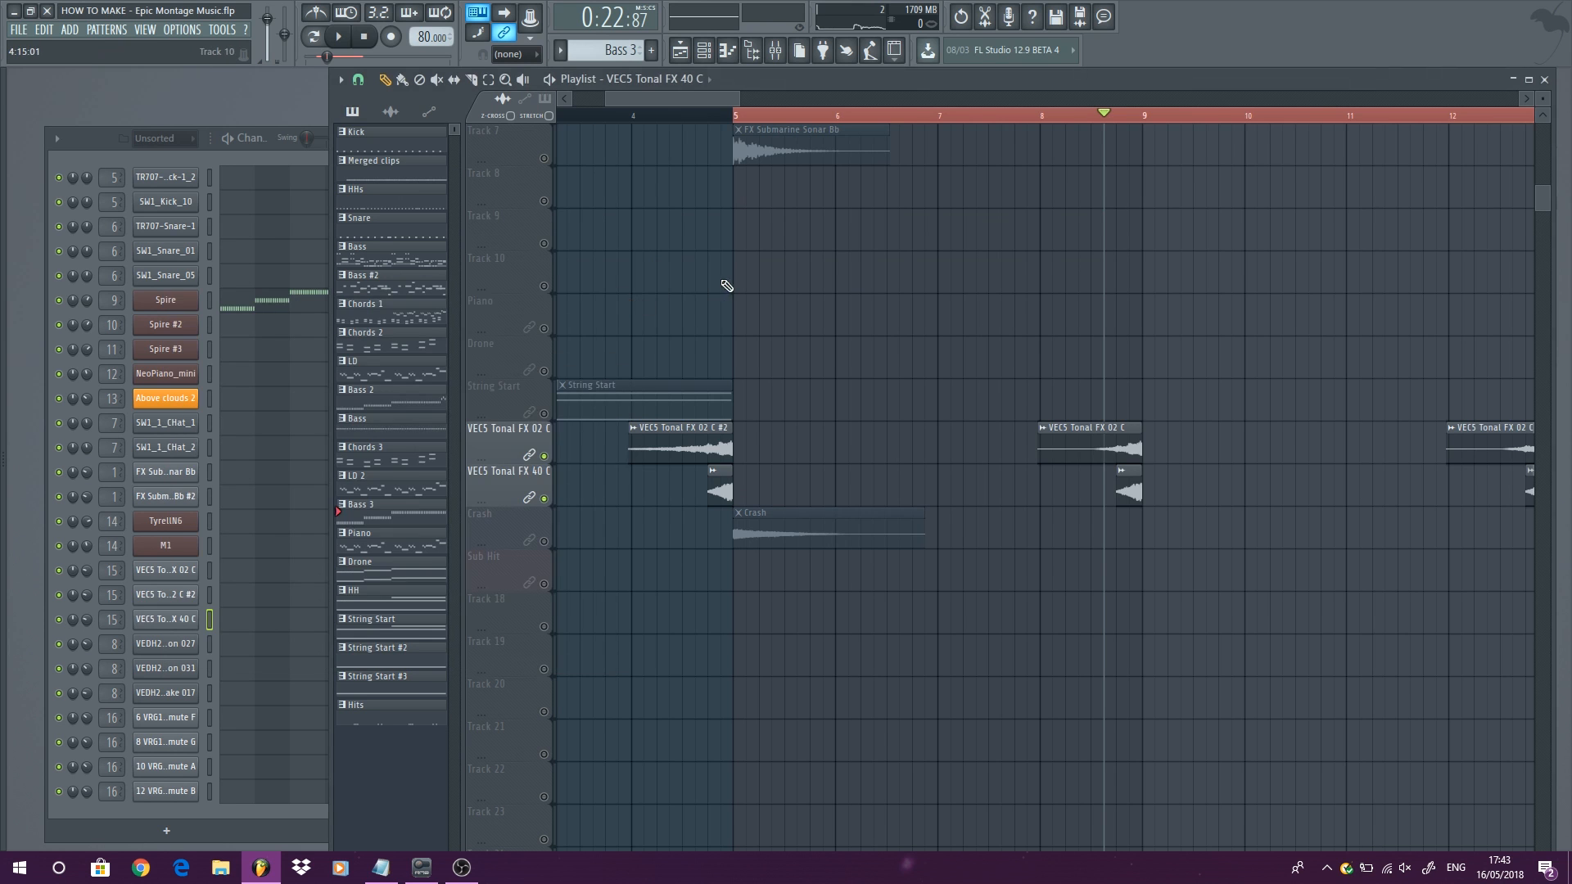
Step: Play both VEC5 Tonal FX tracks through the transition into bar 9 with more of the arrangement in view
scroll(724, 286, down, 3)
scroll(764, 266, down, 3)
key(space)
scroll(761, 254, up, 2)
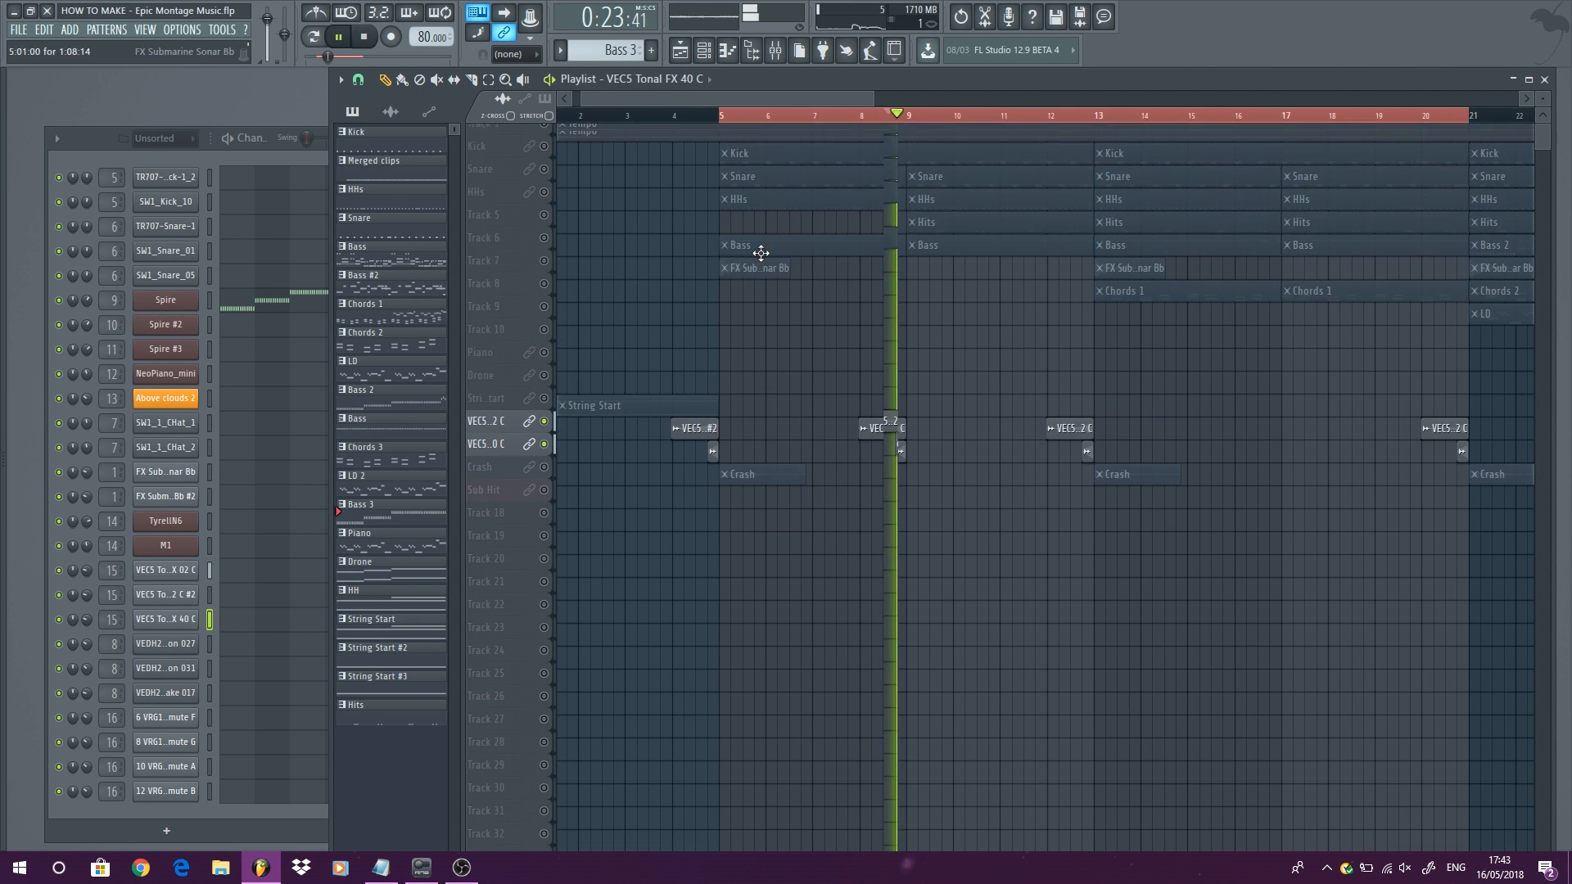
scroll(695, 295, down, 1)
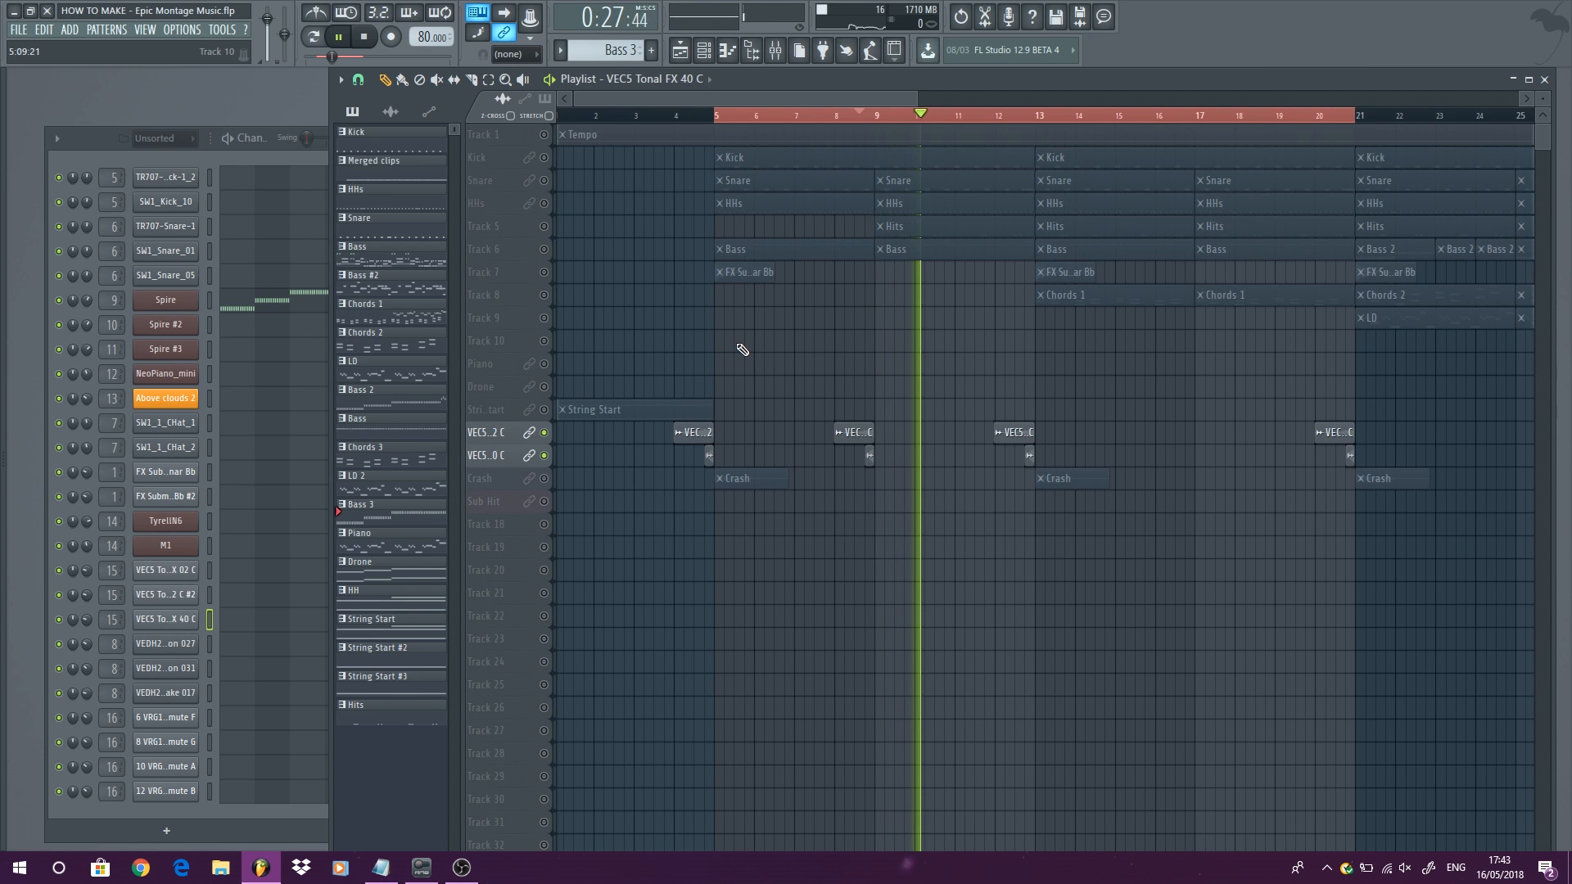
key(space)
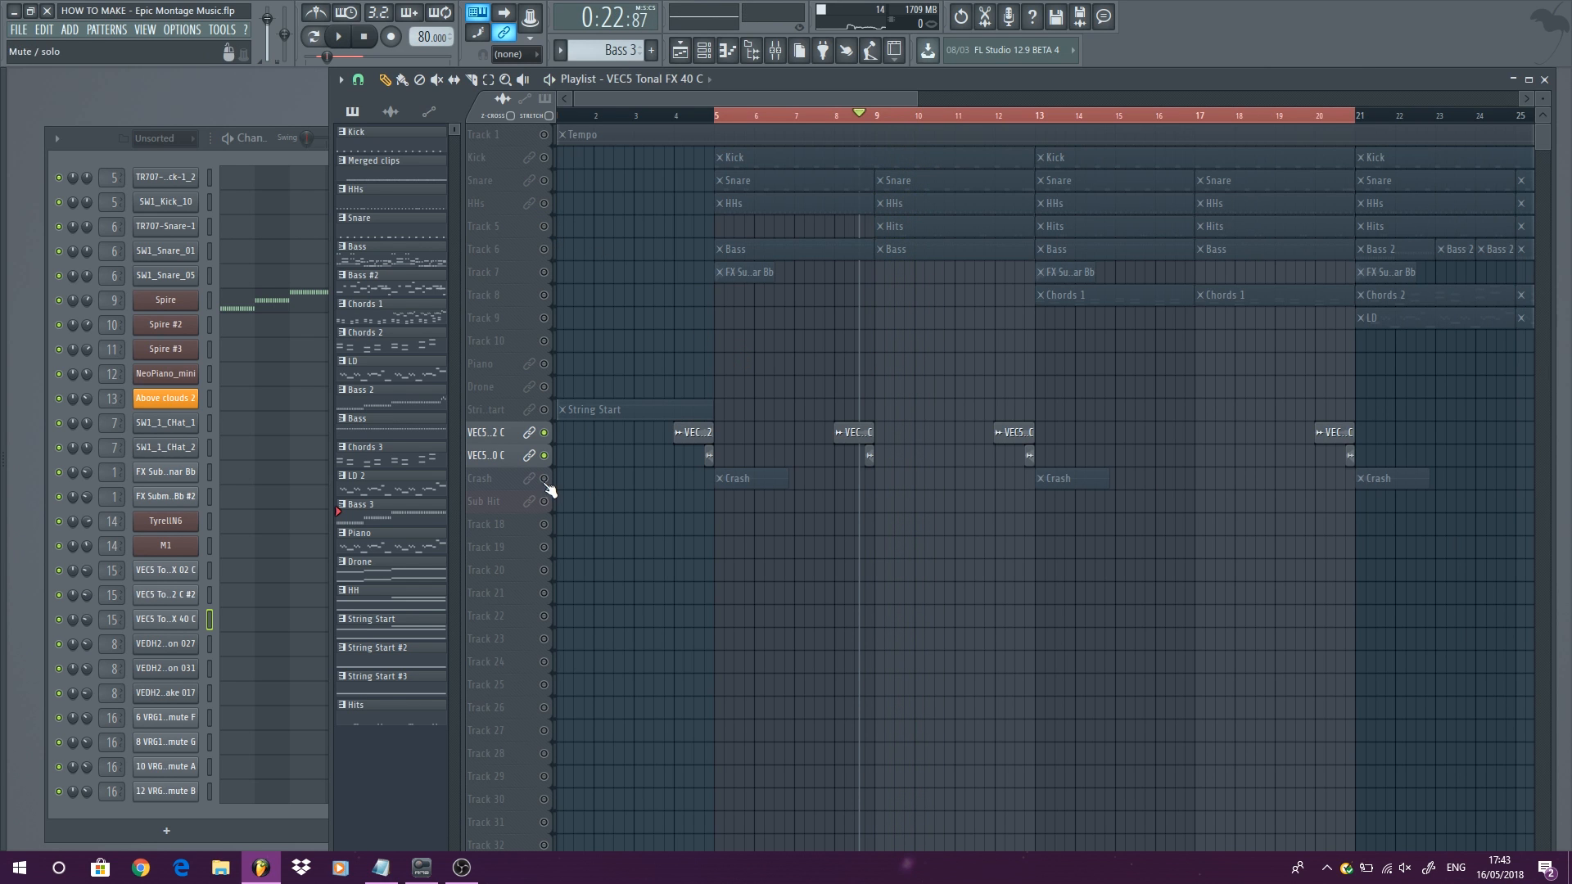
Step: Unmute the Crash track and Track 7, and play the transitions into bars 5 and 13 with the tonal effects
click(544, 479)
click(543, 272)
click(712, 119)
key(space)
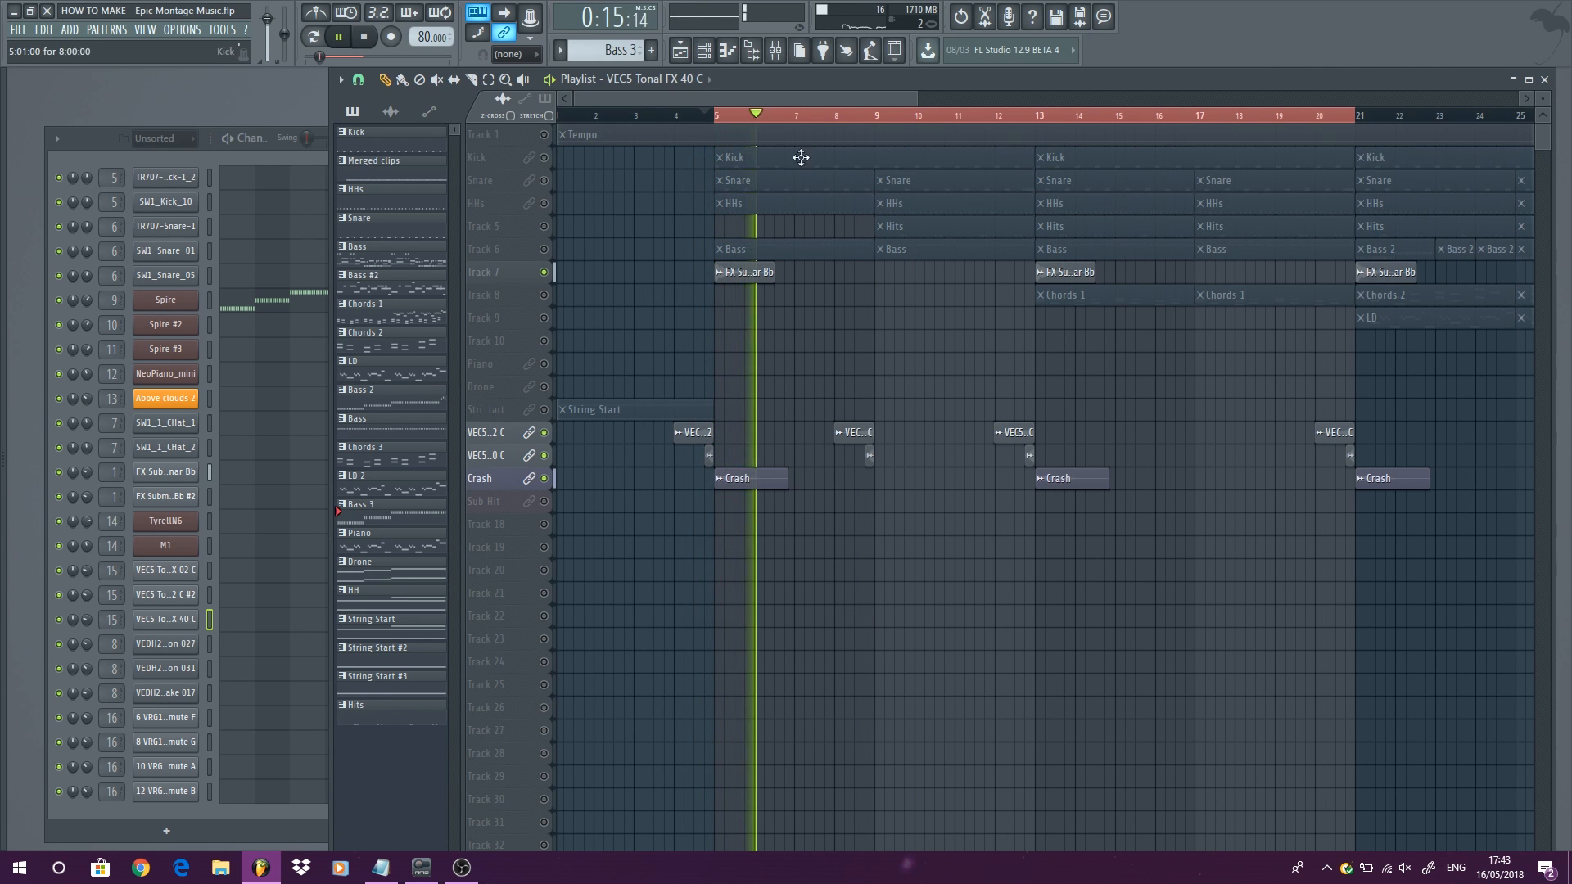
click(1000, 117)
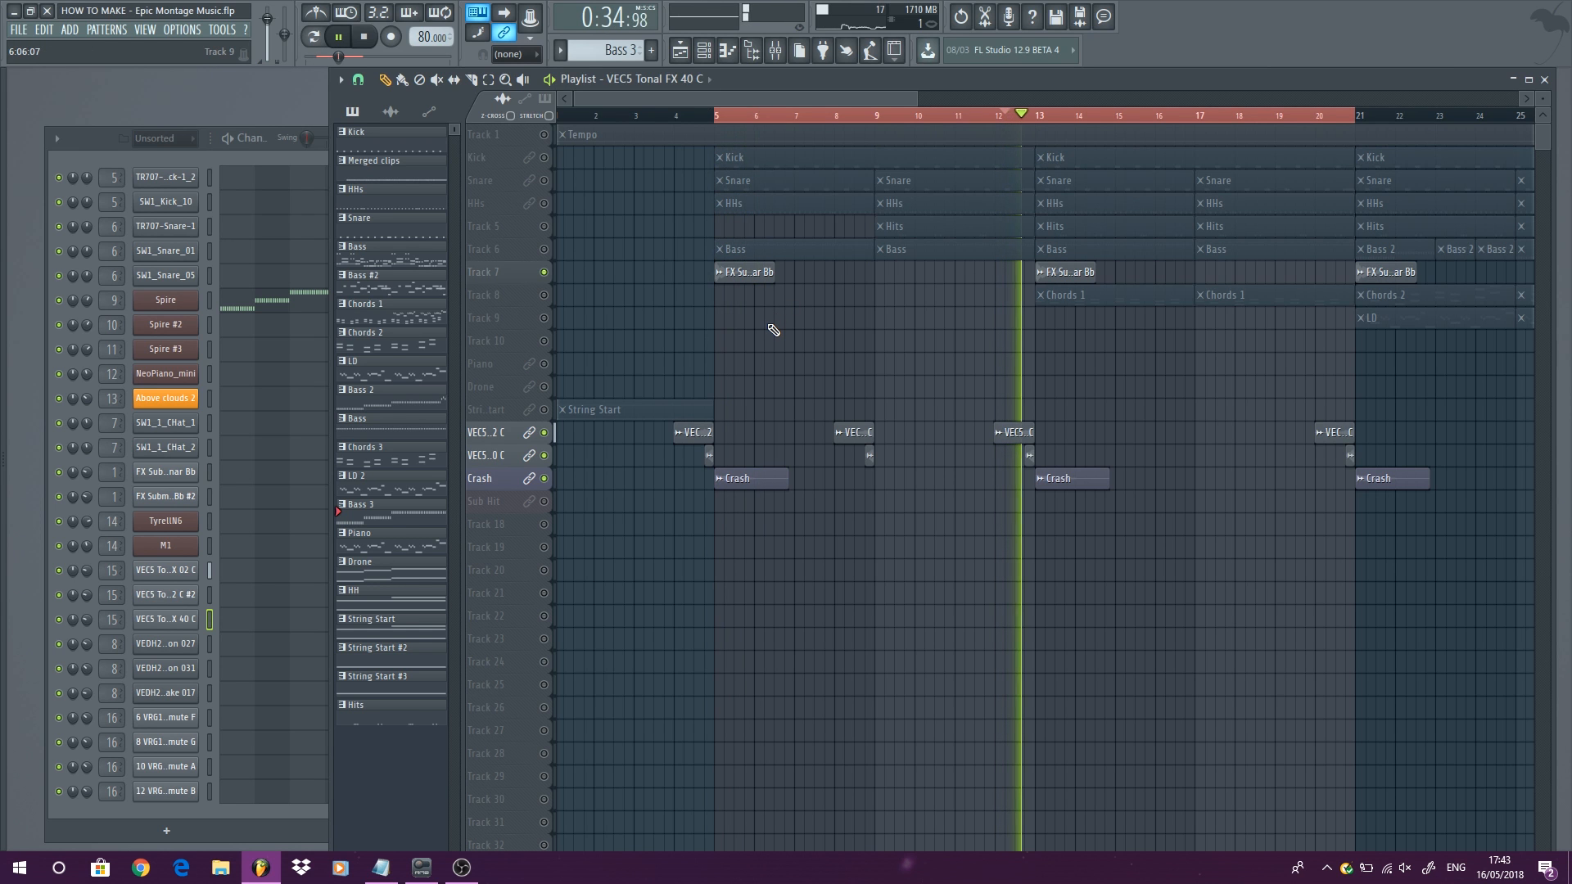
Step: Solo the Sub Hit track together with Track 18, and play them from bar 45
key(space)
scroll(758, 352, down, 4)
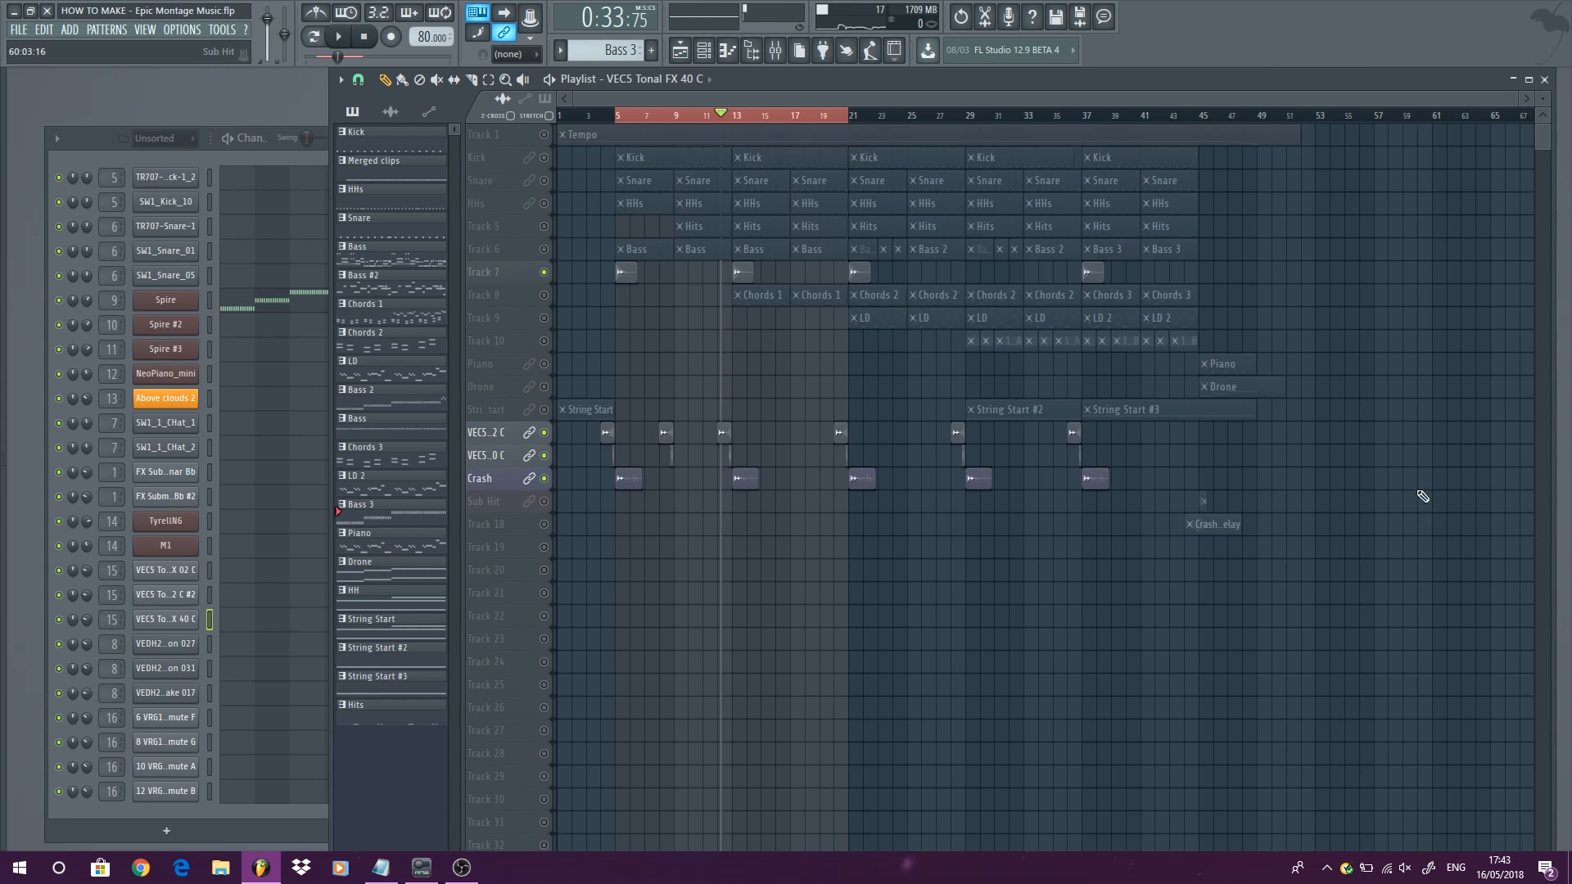
scroll(1300, 463, up, 3)
drag(547, 501, 551, 525)
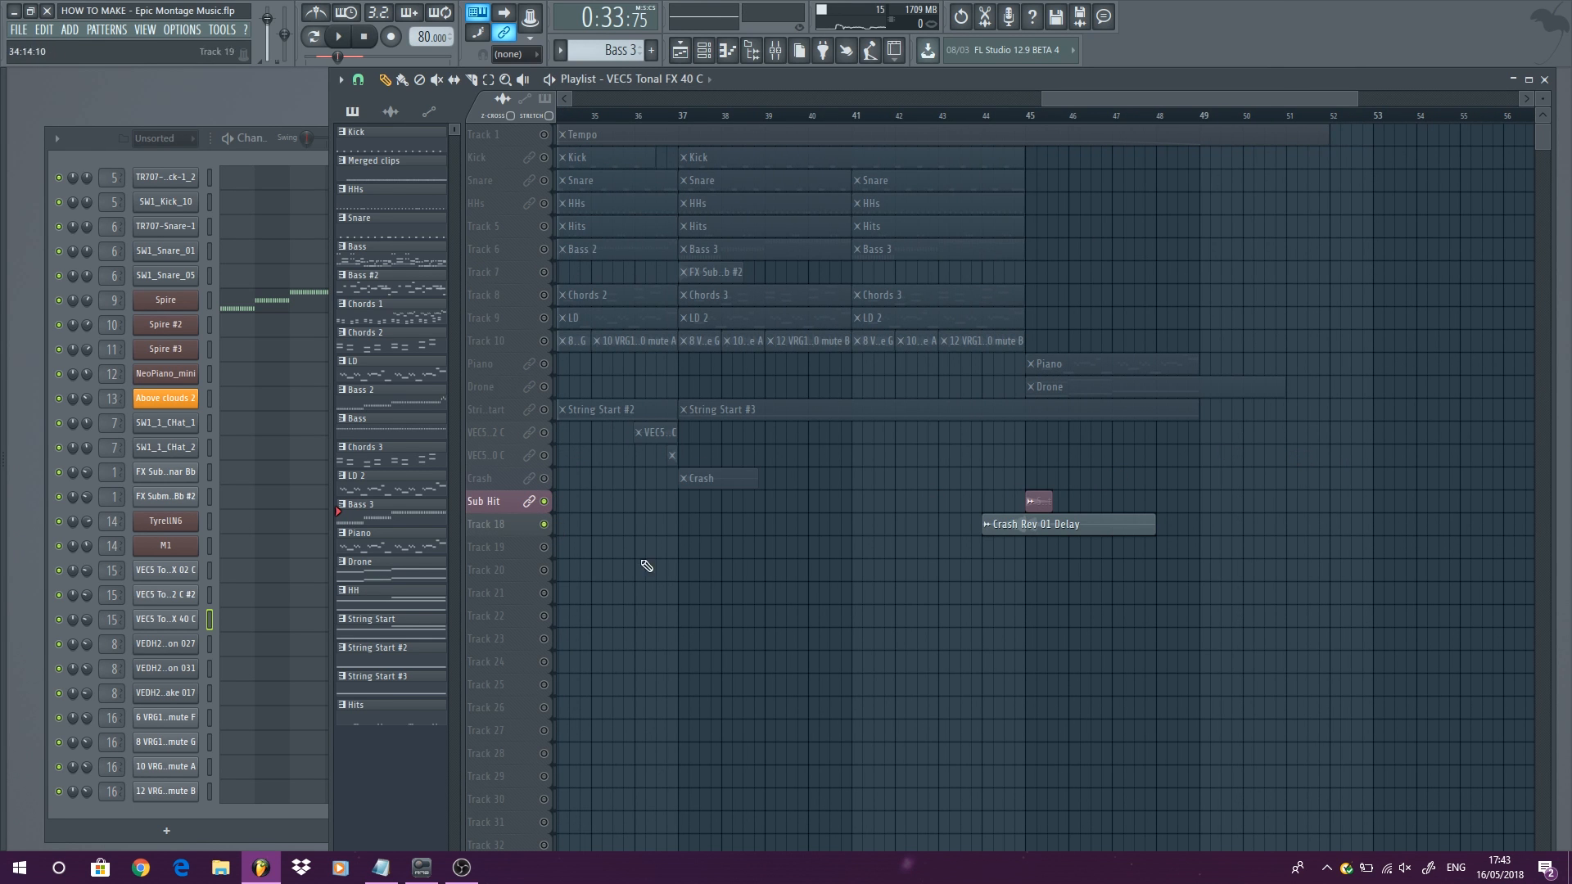
click(1035, 118)
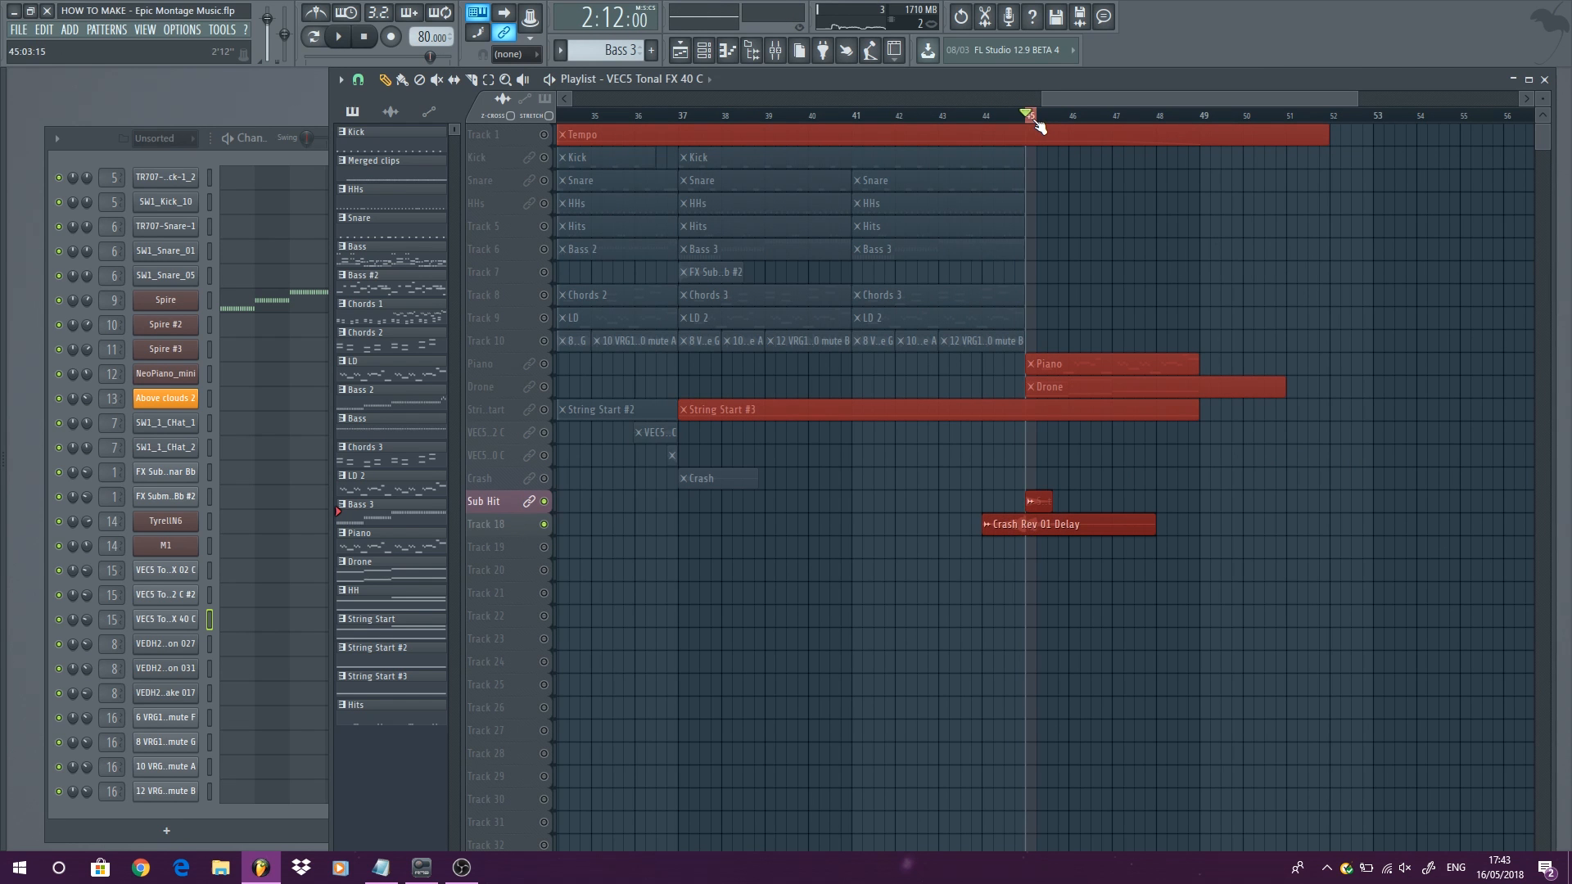
key(space)
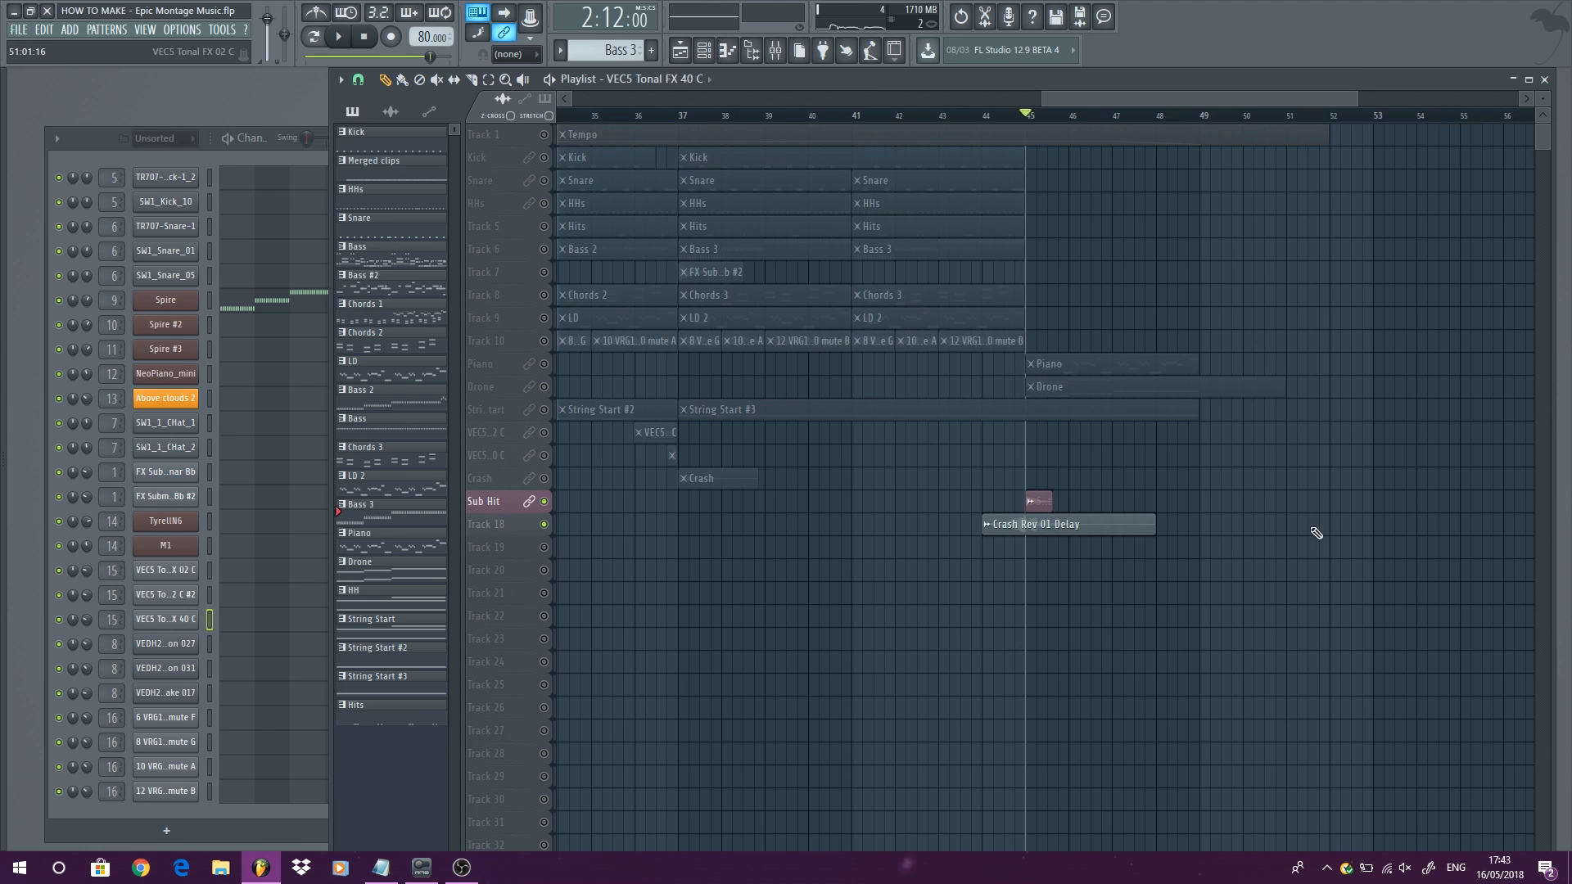
Step: Open the sample settings of the Crash Rev 01 Delay clip on Track 18
scroll(835, 534, up, 2)
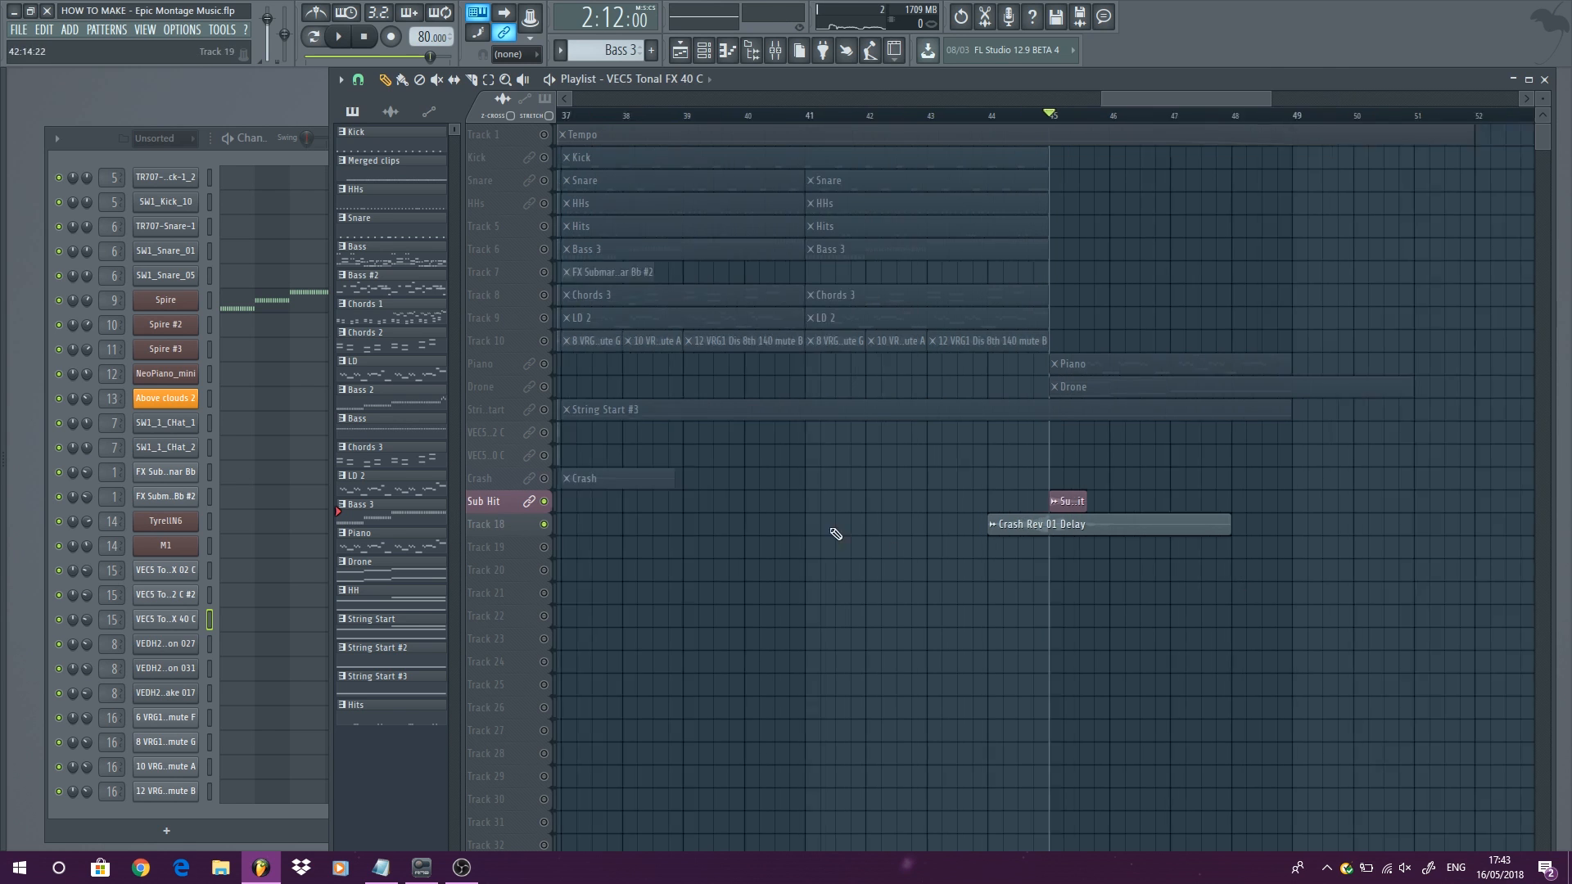
double_click(1117, 526)
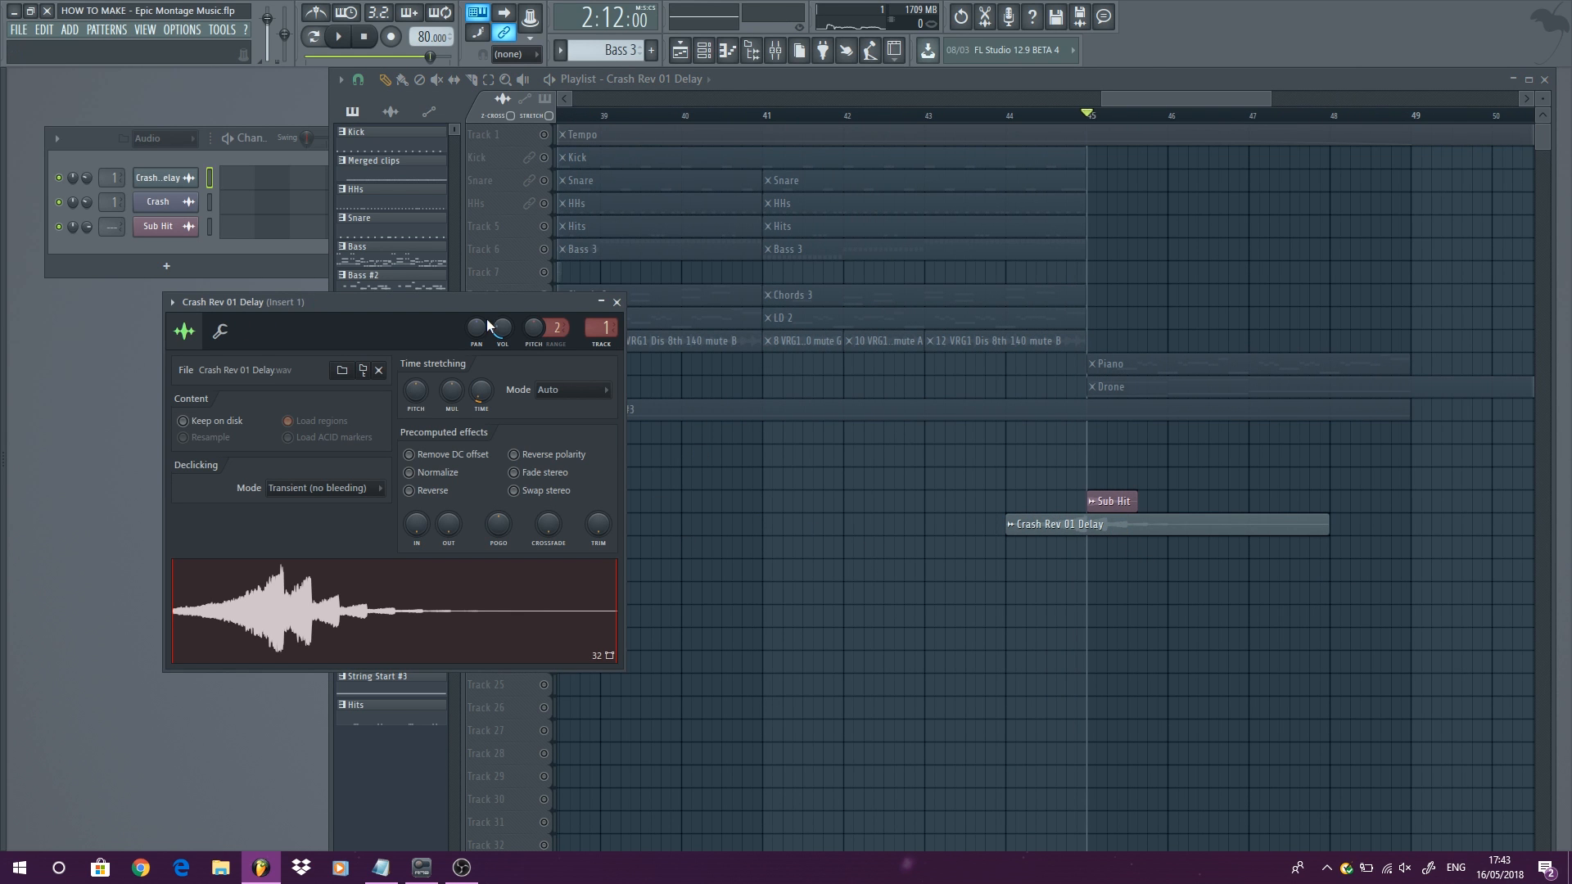
right_click(902, 575)
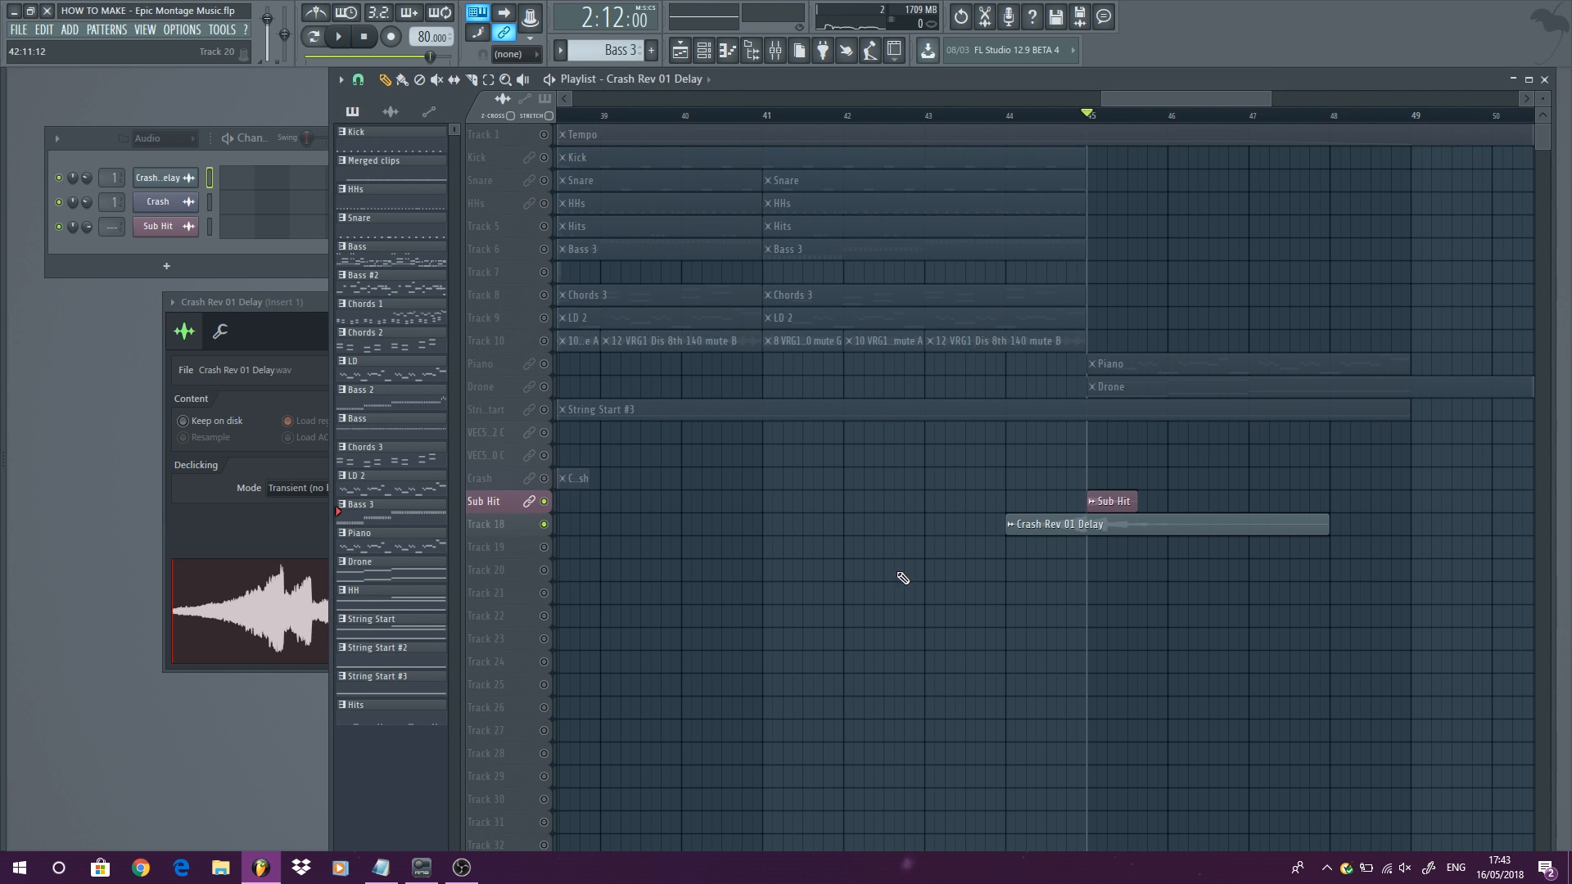
Step: Play the Crash Rev 01 Delay and Sub Hit transition from bar 44, and close the sample's settings
scroll(902, 578, down, 2)
click(967, 120)
key(space)
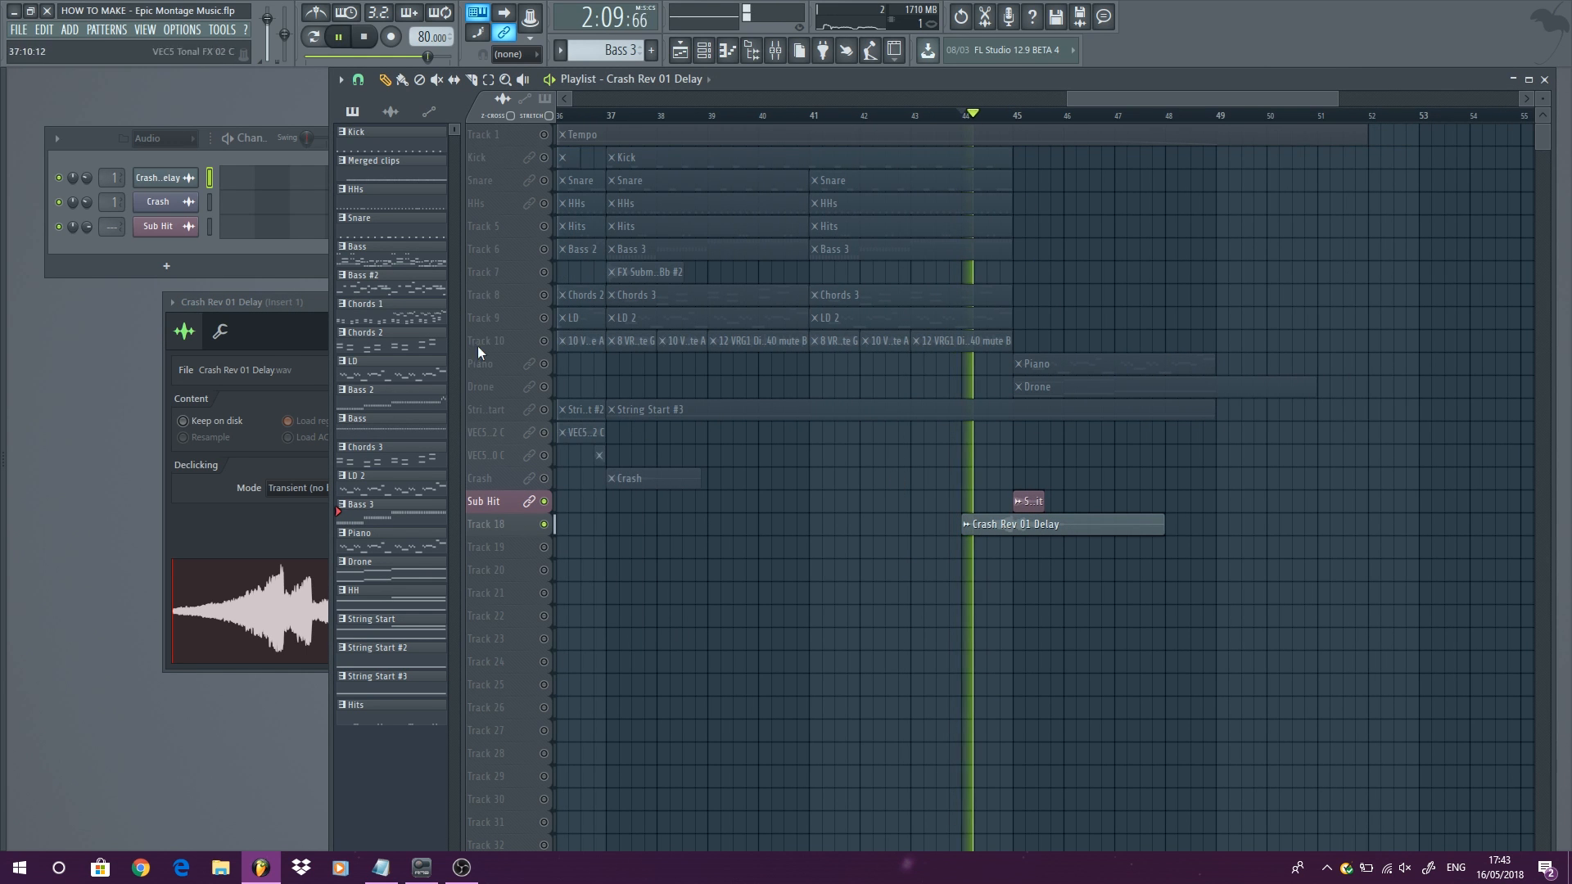
click(317, 301)
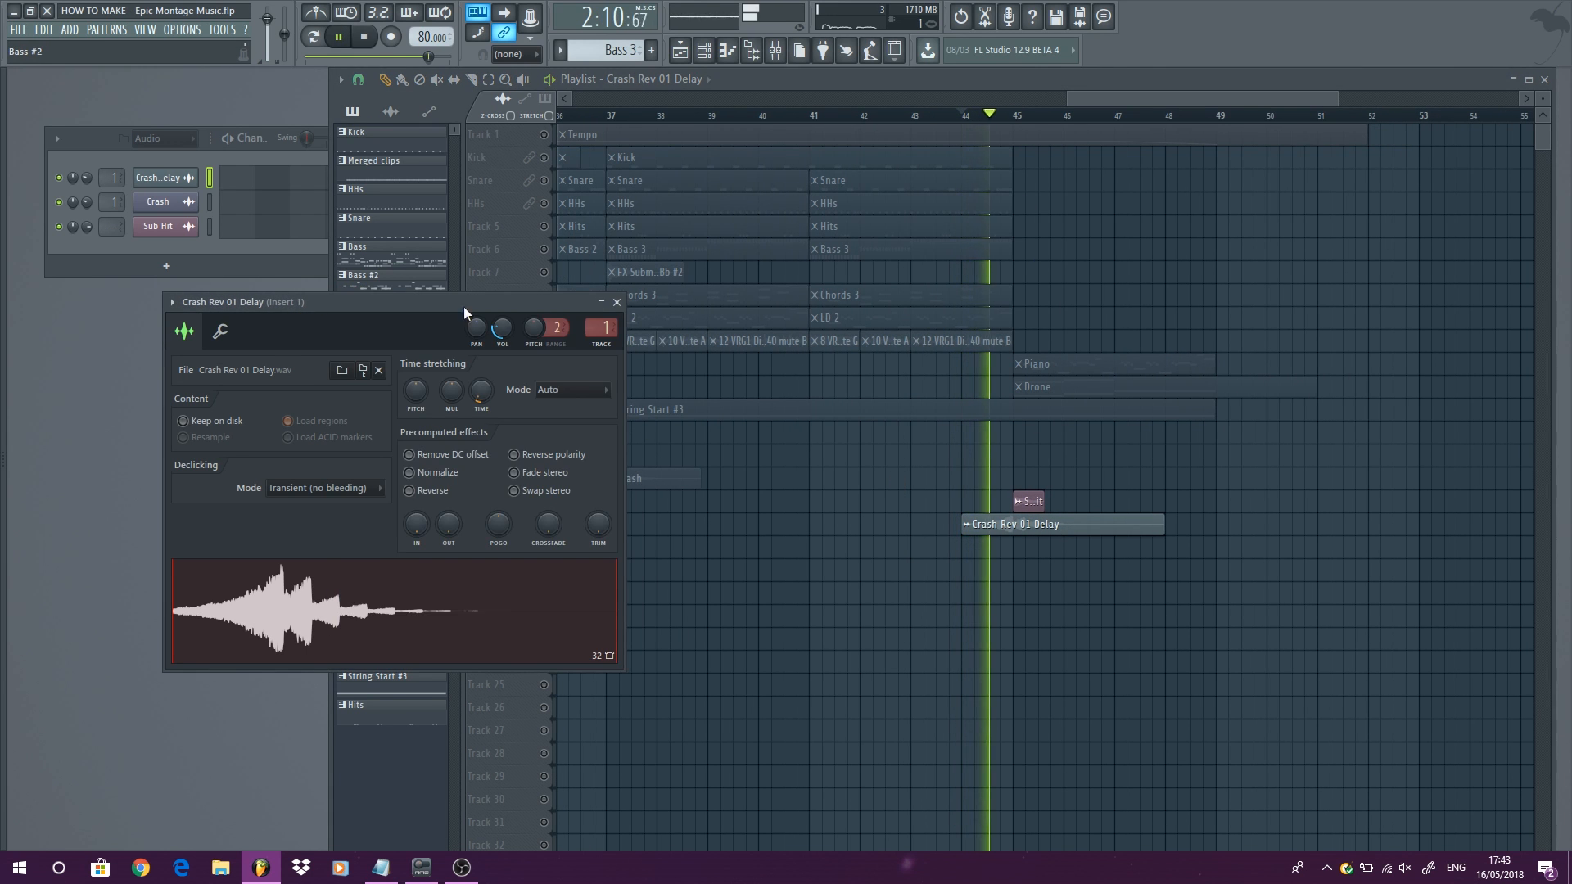
click(617, 303)
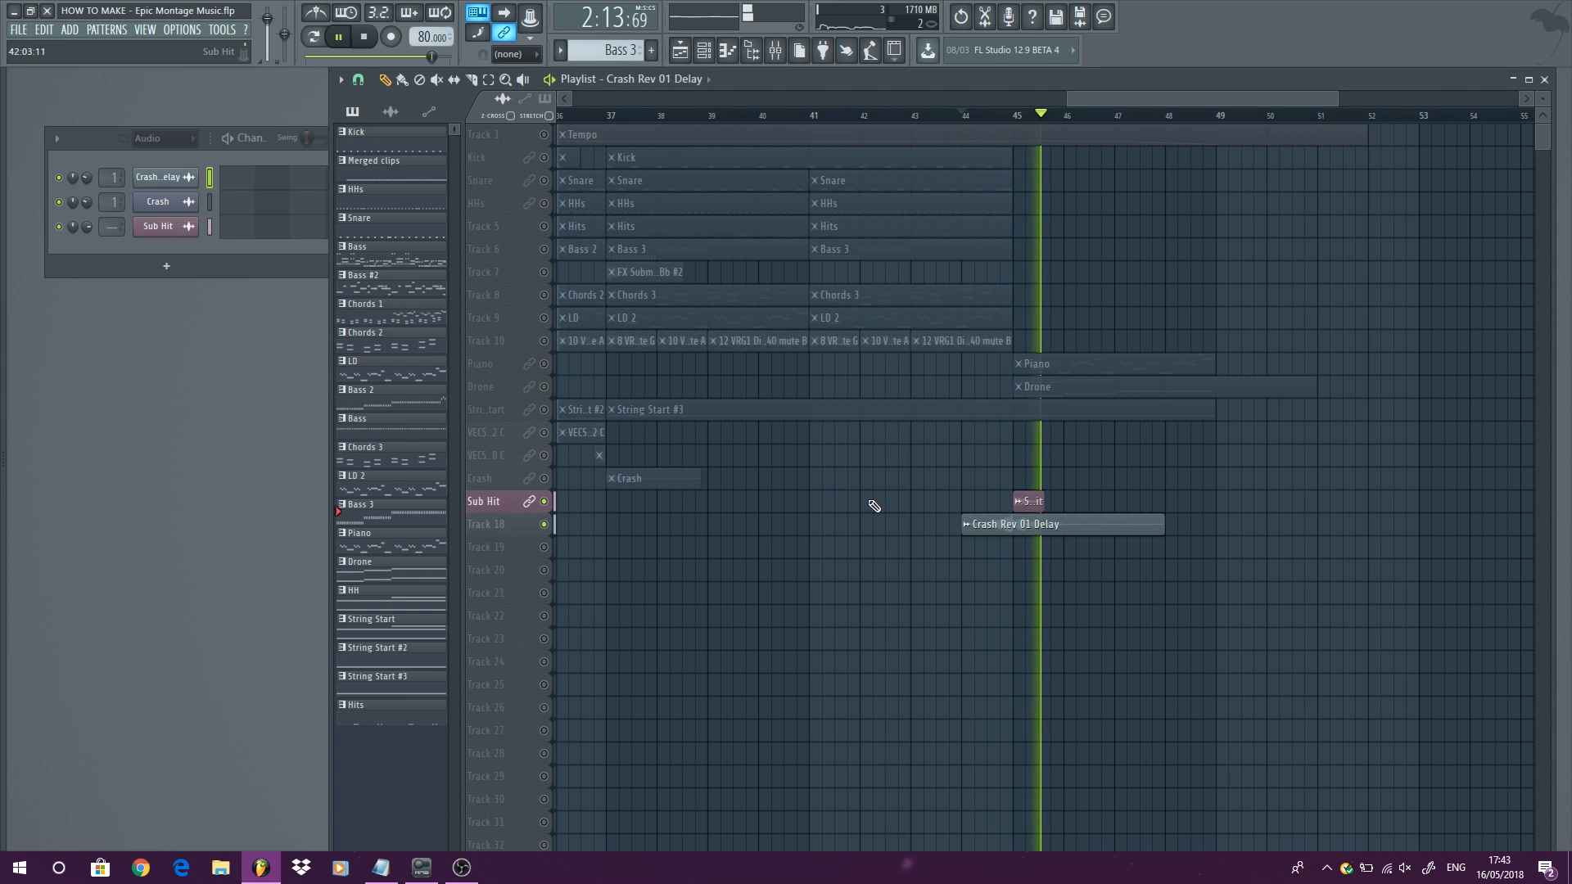
scroll(895, 460, down, 4)
key(space)
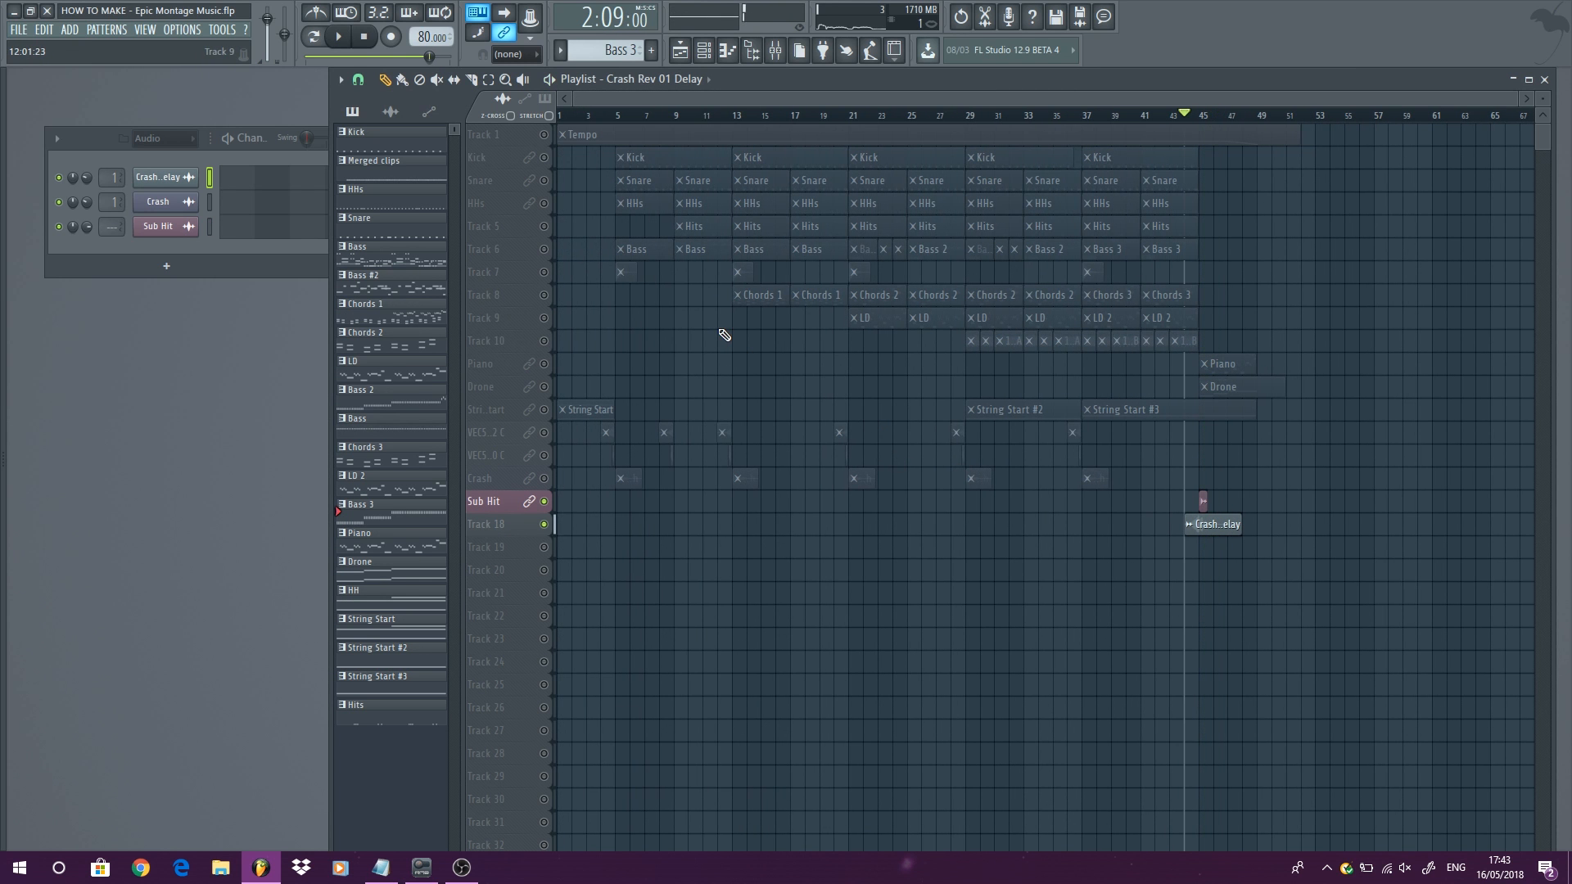
Step: Solo Track 8 and play its Chords 1 clips from bar 13
scroll(603, 311, up, 2)
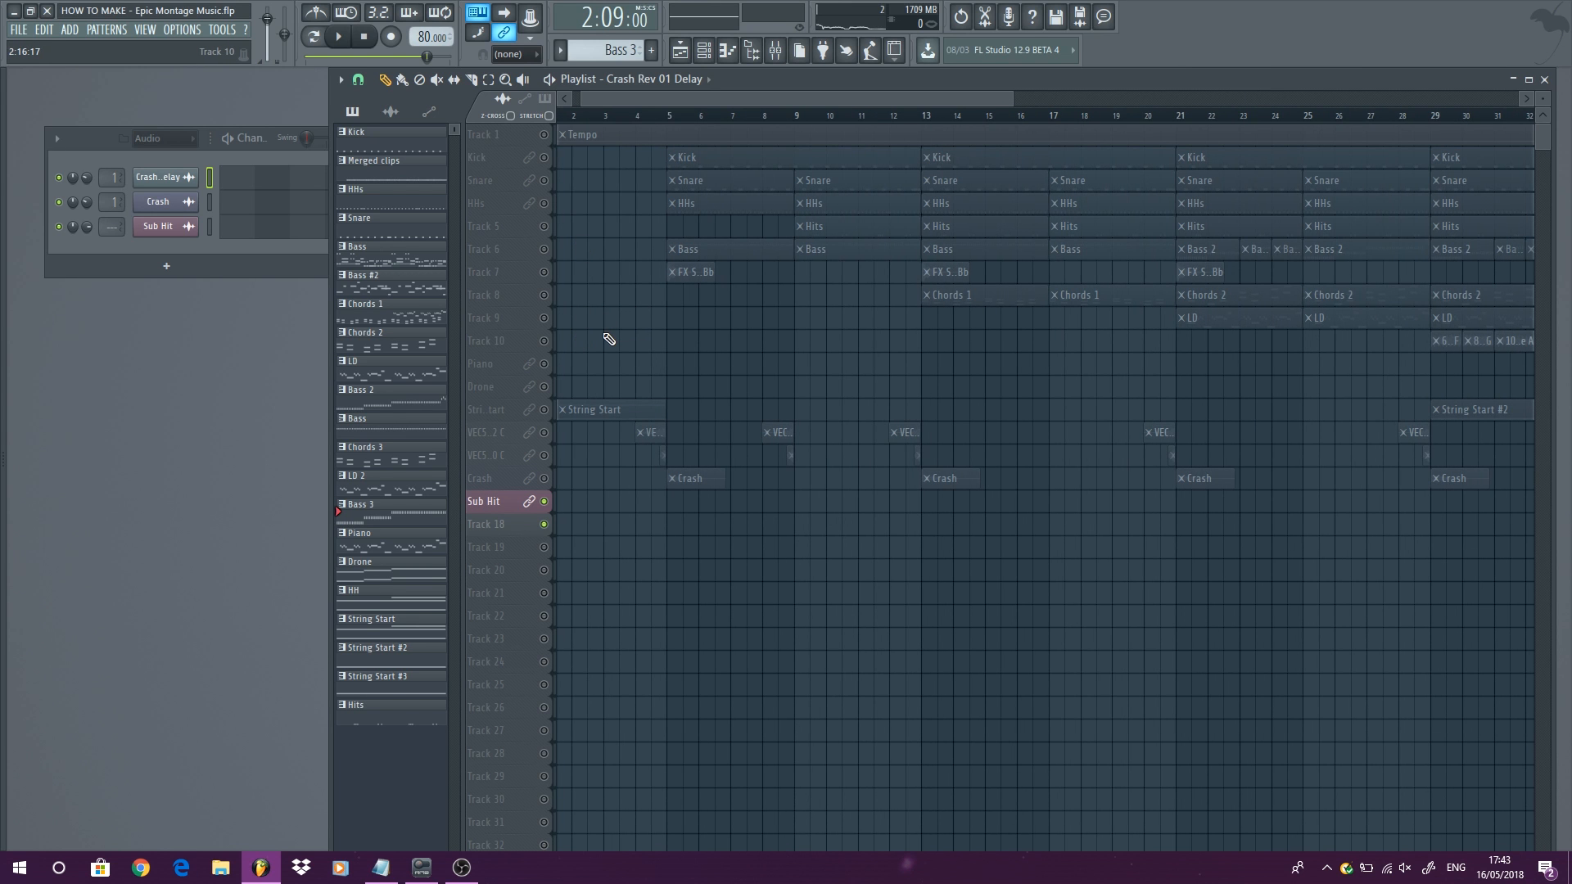
click(547, 298)
scroll(902, 300, down, 1)
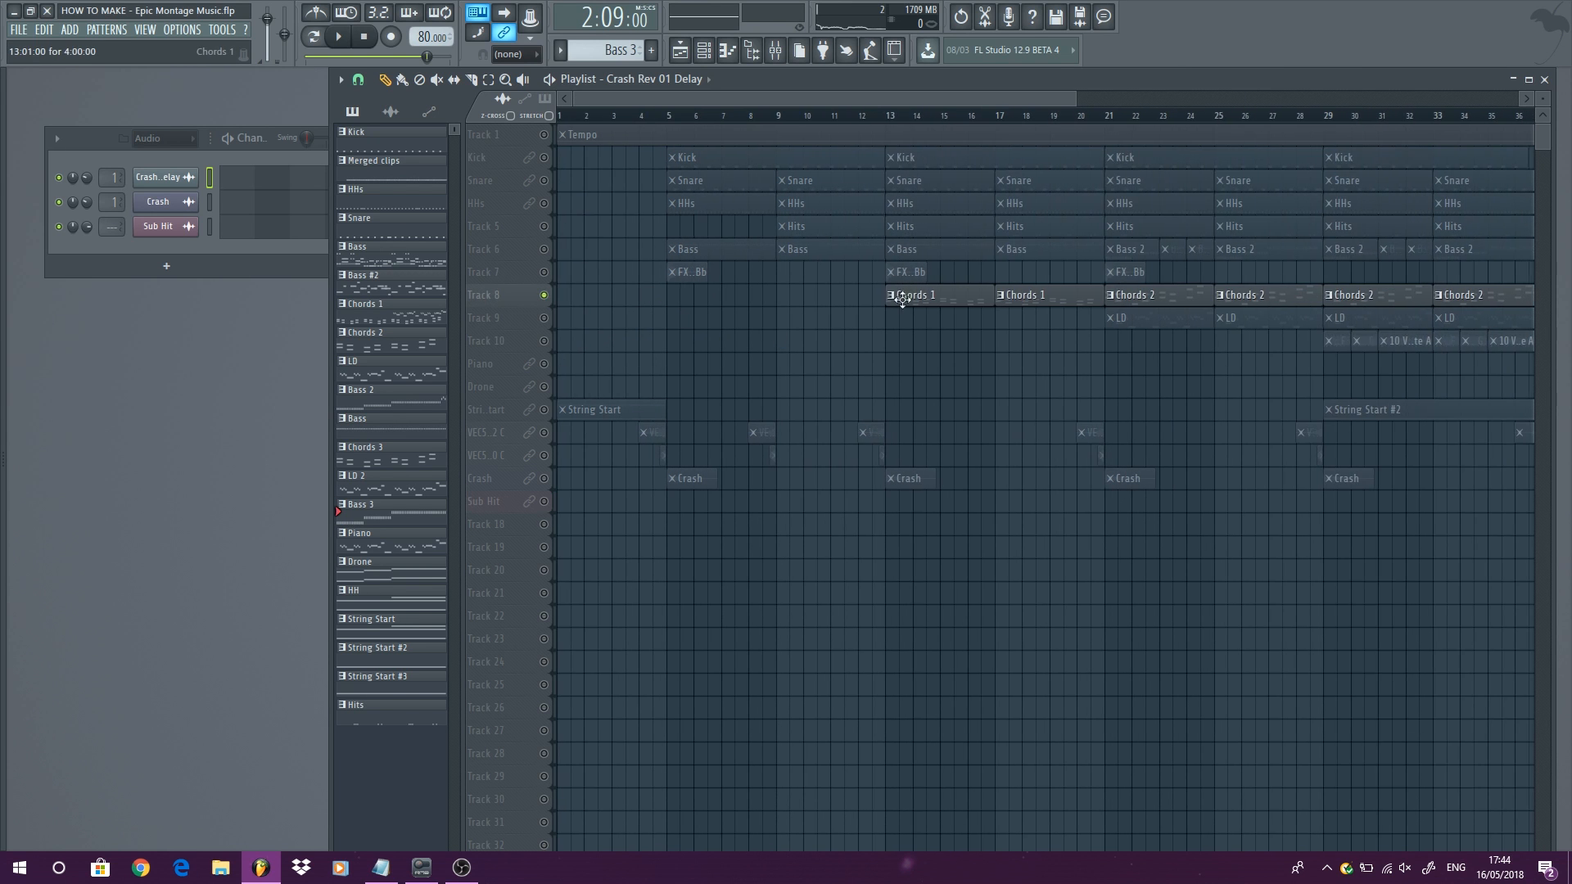
click(900, 297)
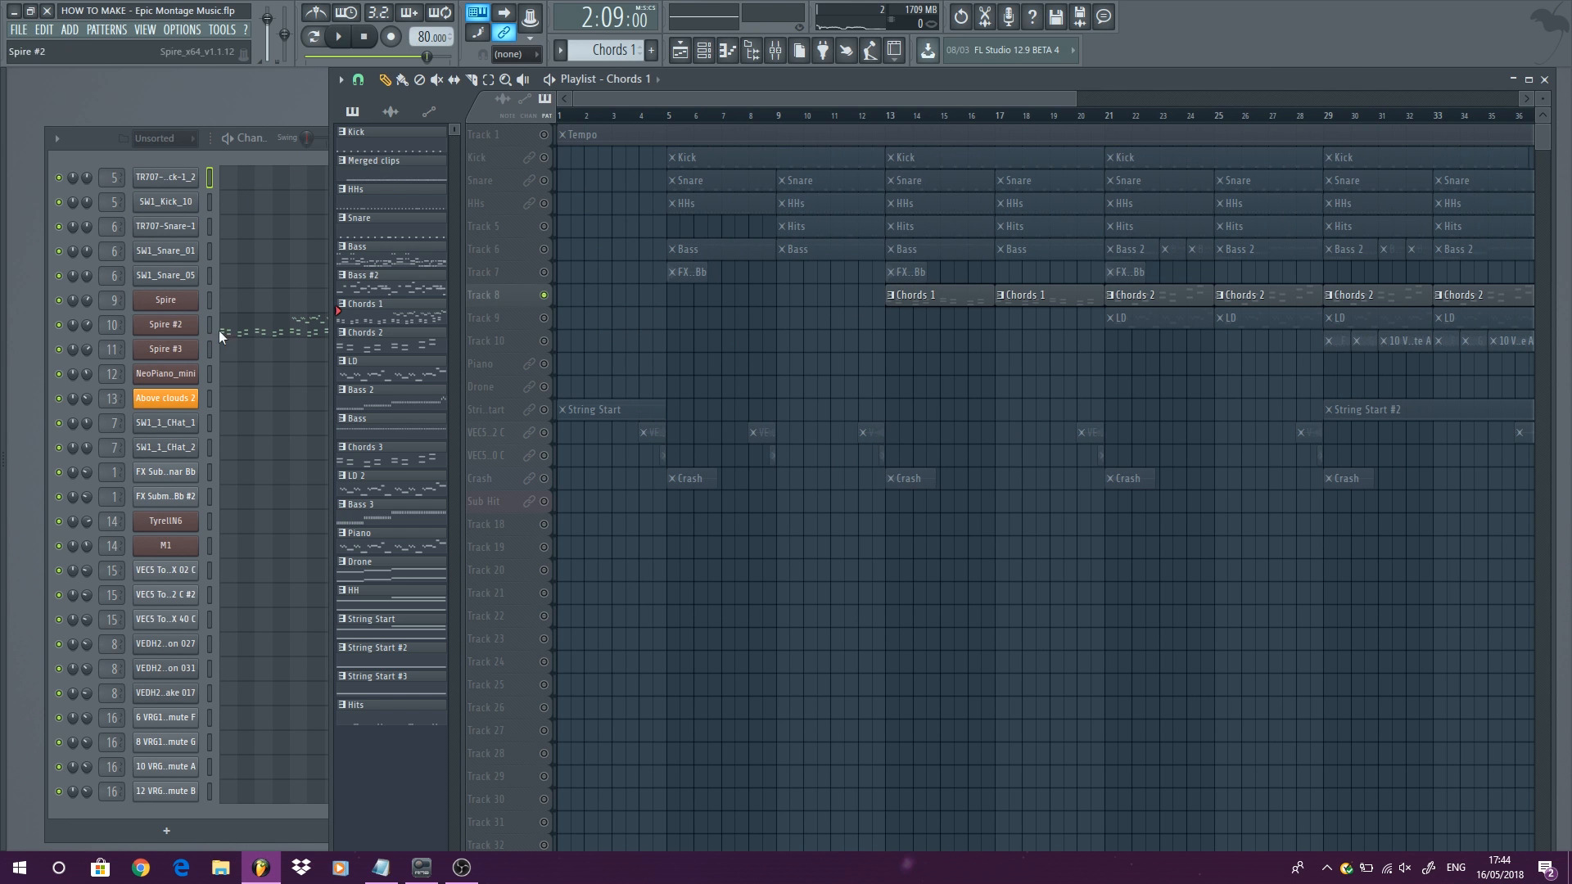
click(899, 117)
key(space)
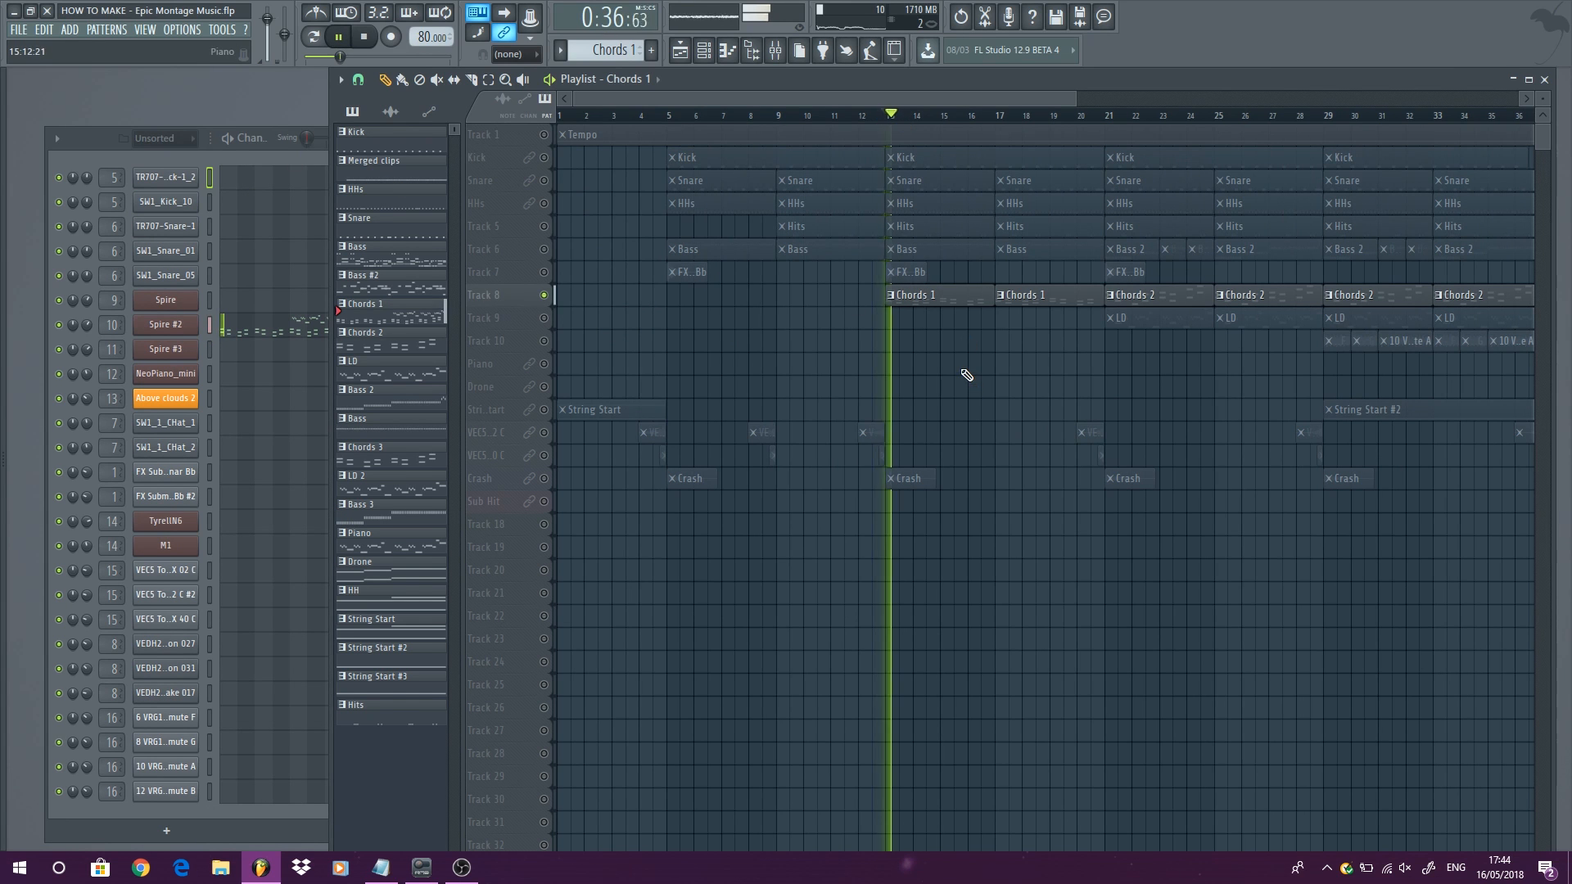
Step: Examine the Chords 1 notes of Spire #2 in the piano roll during playback
scroll(968, 374, up, 2)
scroll(967, 375, up, 2)
right_click(201, 328)
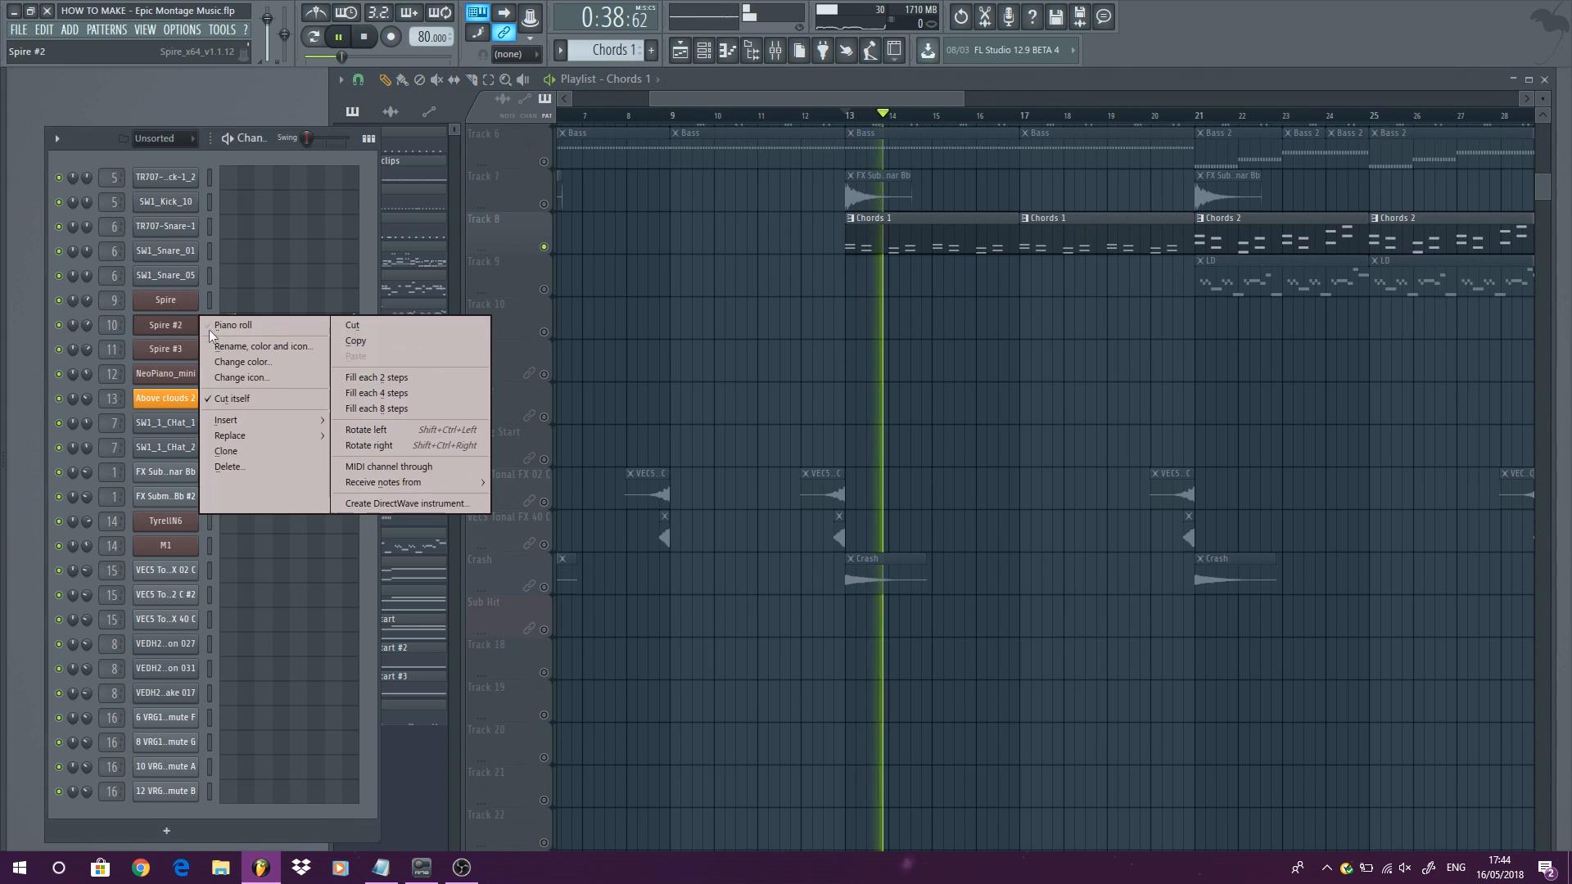
click(209, 329)
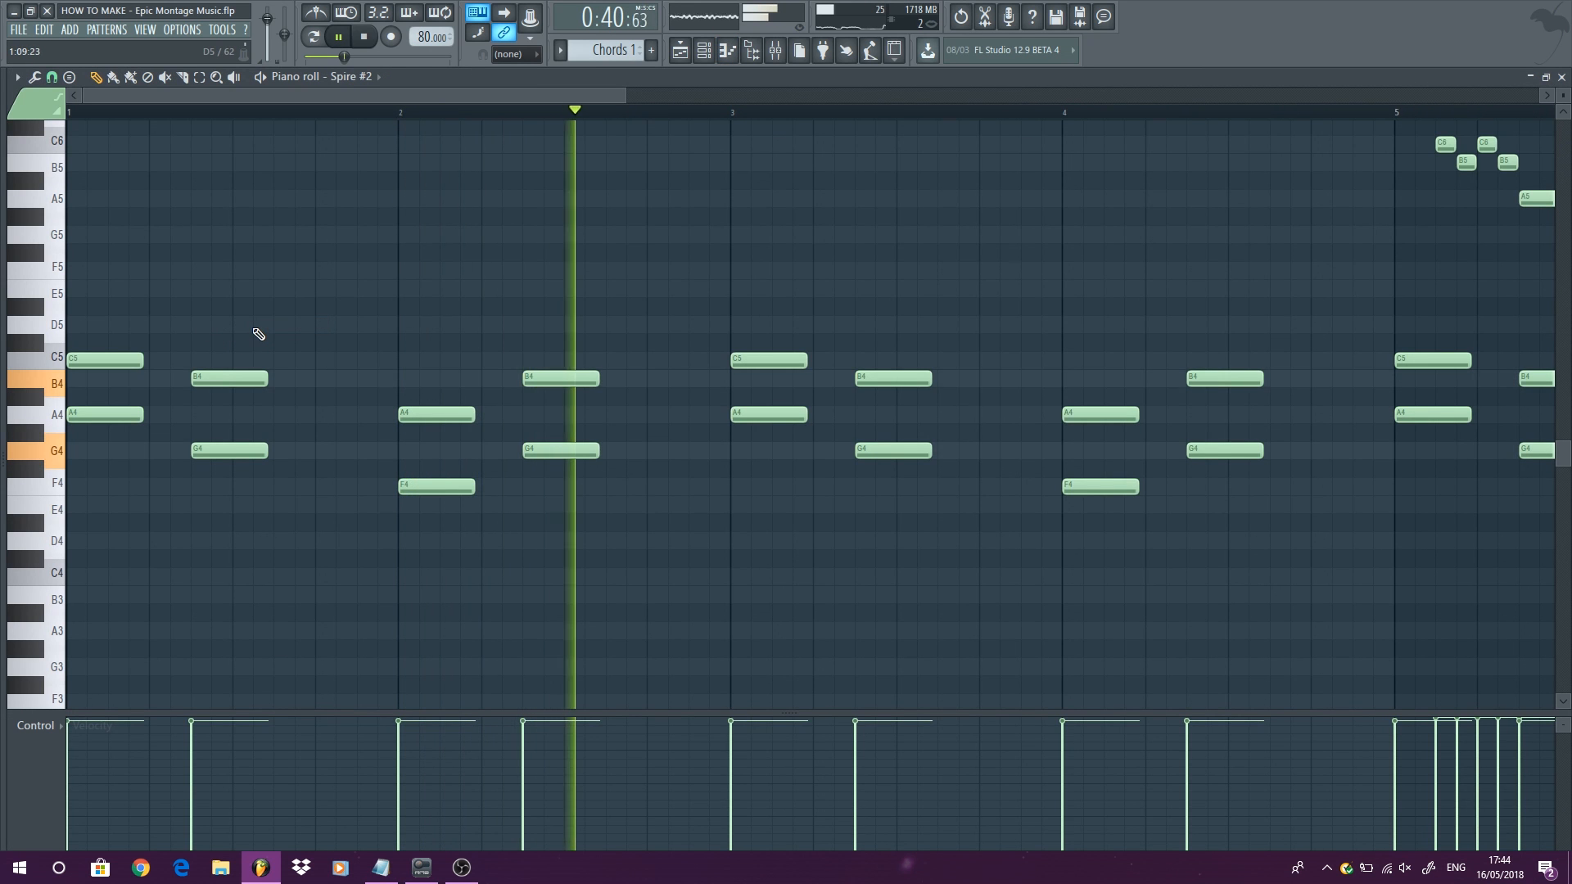
scroll(258, 327, down, 2)
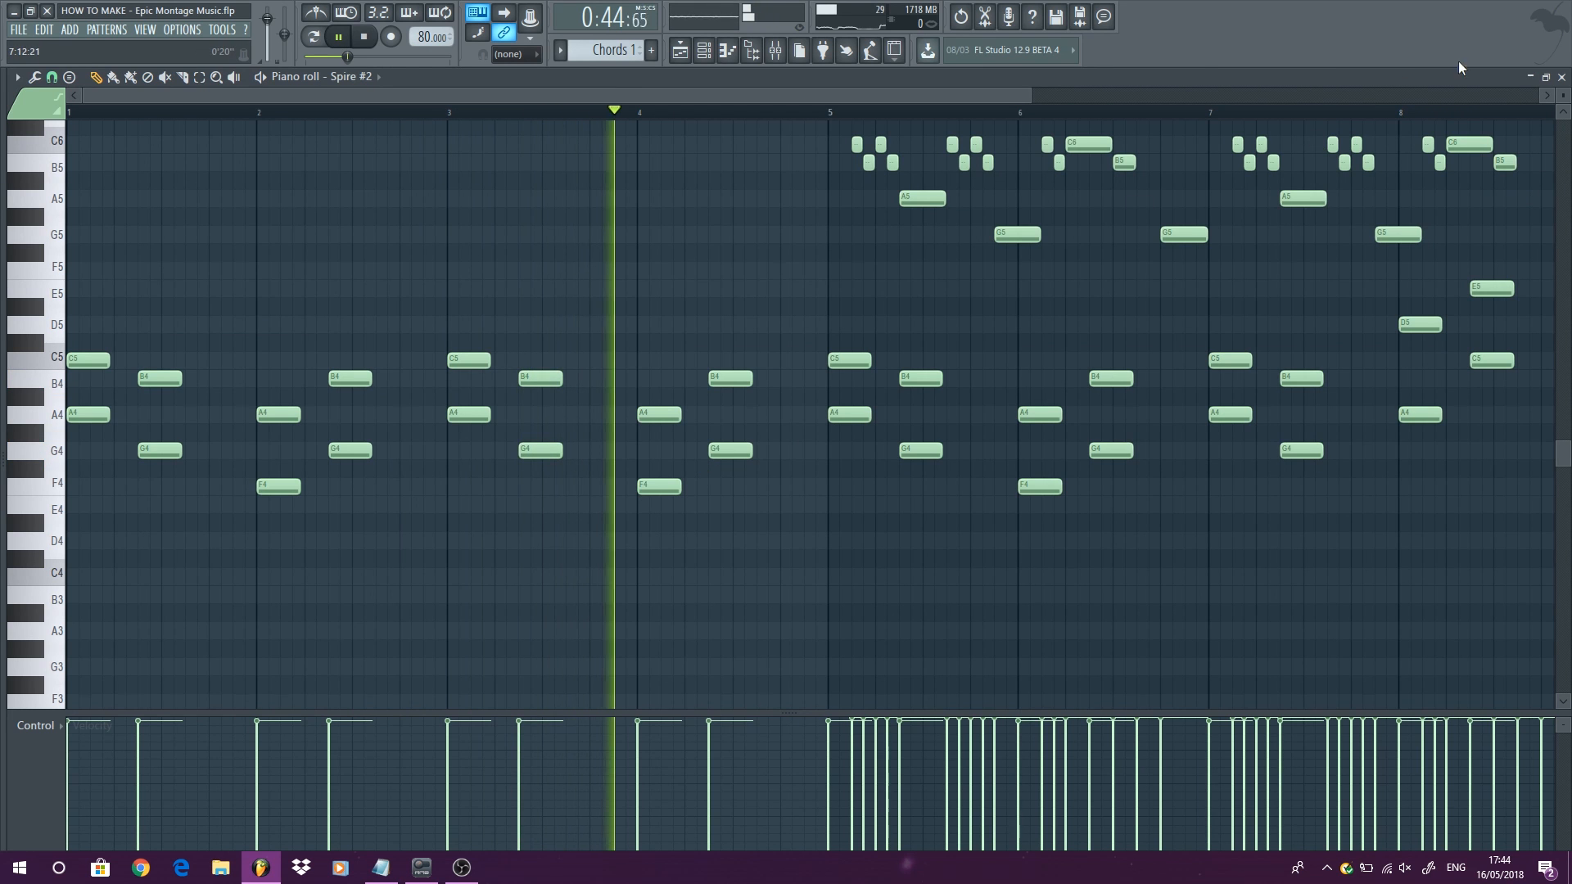
click(1562, 77)
key(space)
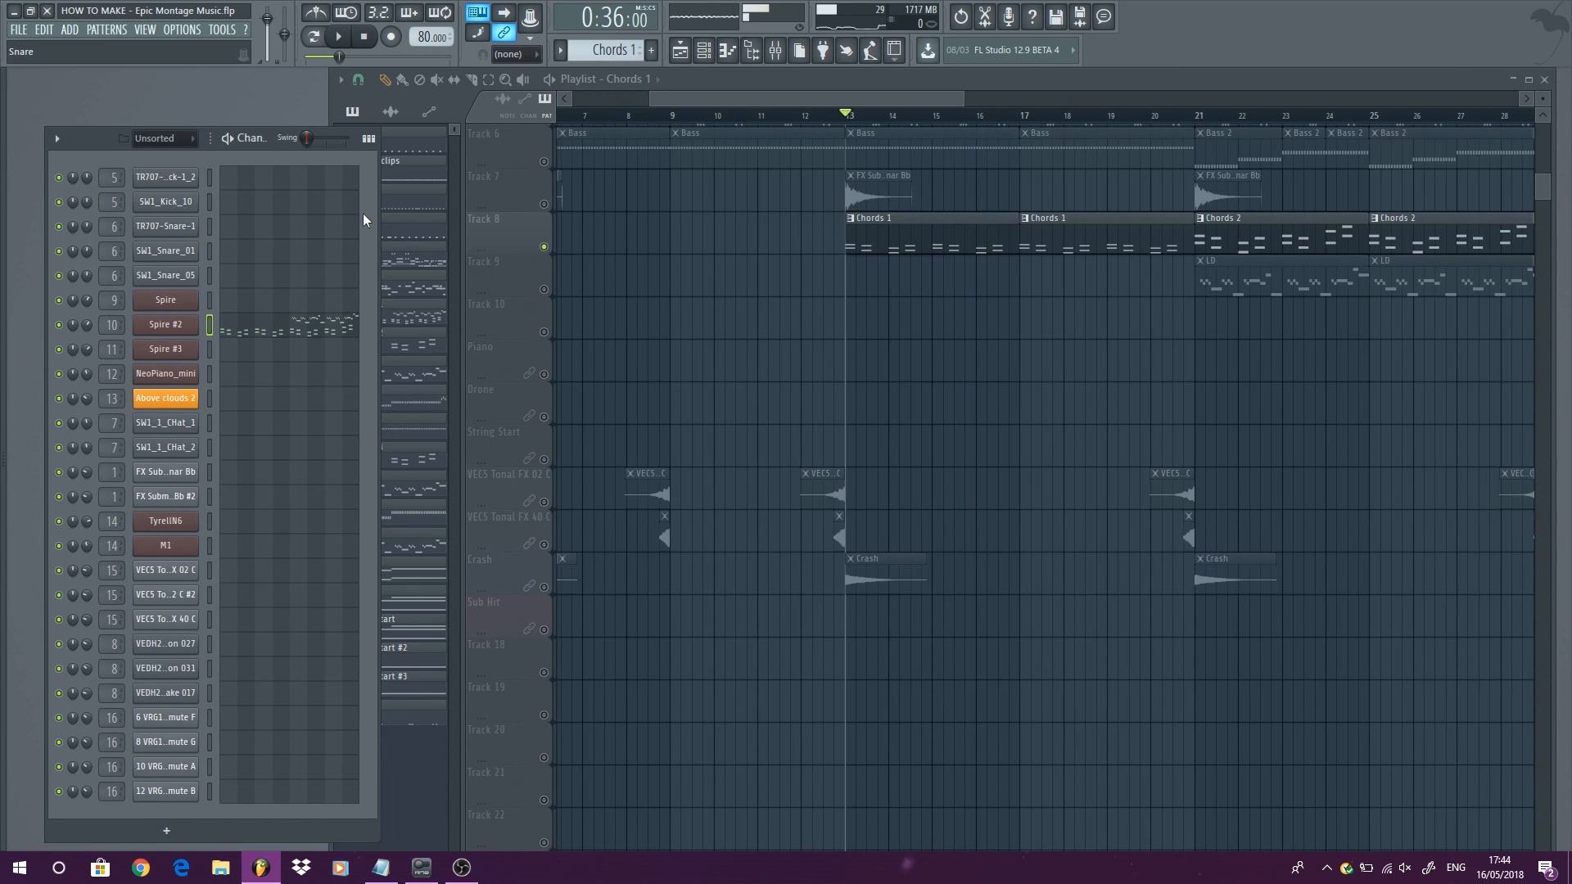
Step: Inspect the Spire #2 synth settings while playing the Chords 1 pattern on its own
click(187, 326)
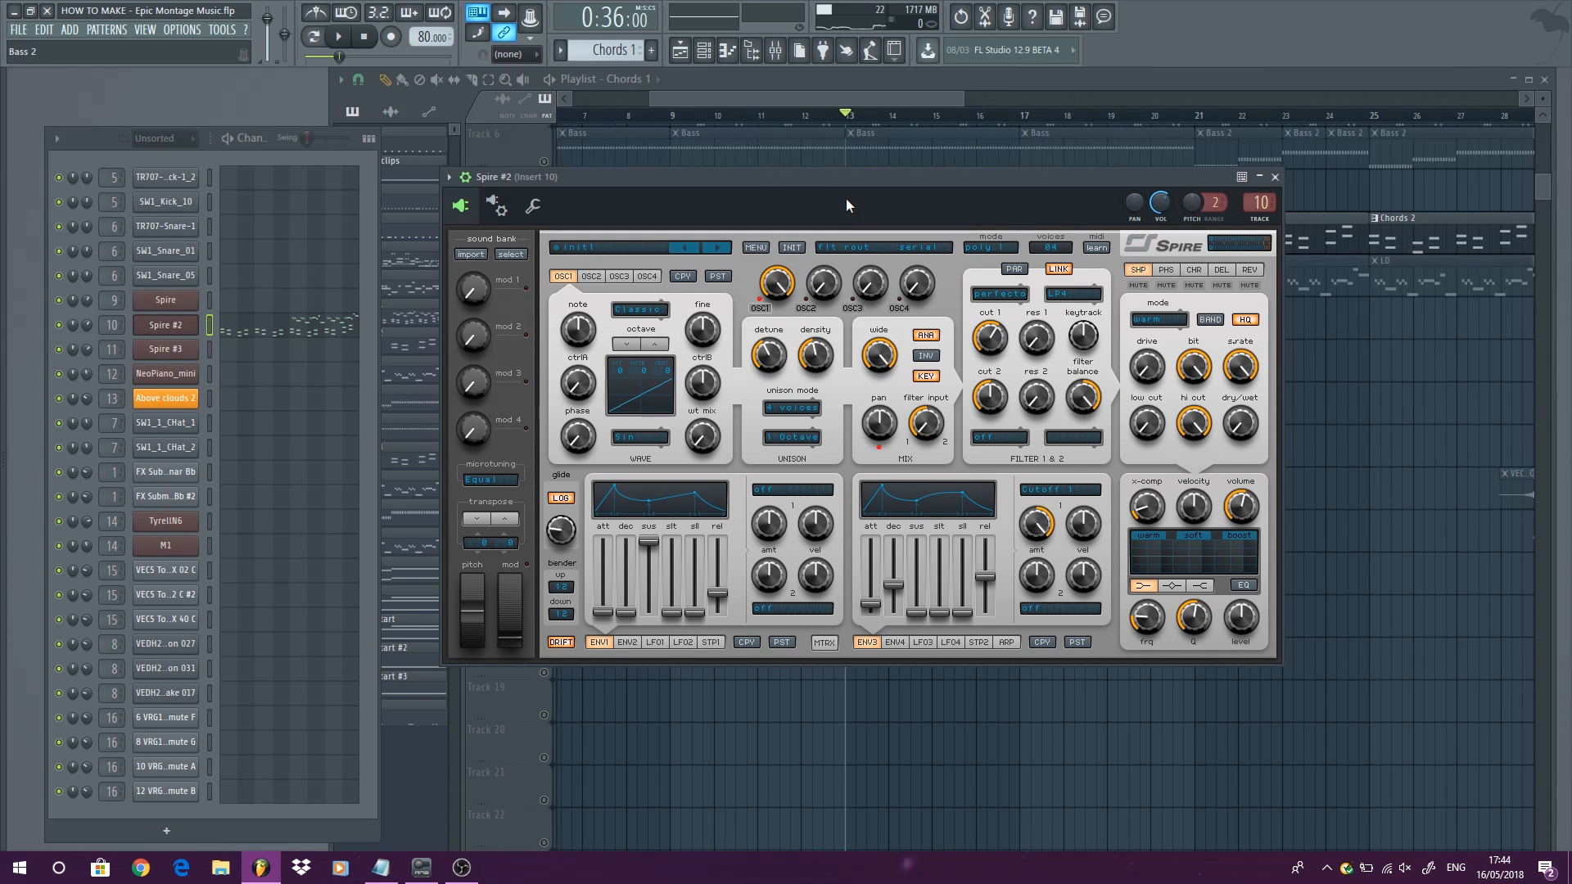
click(338, 36)
key(space)
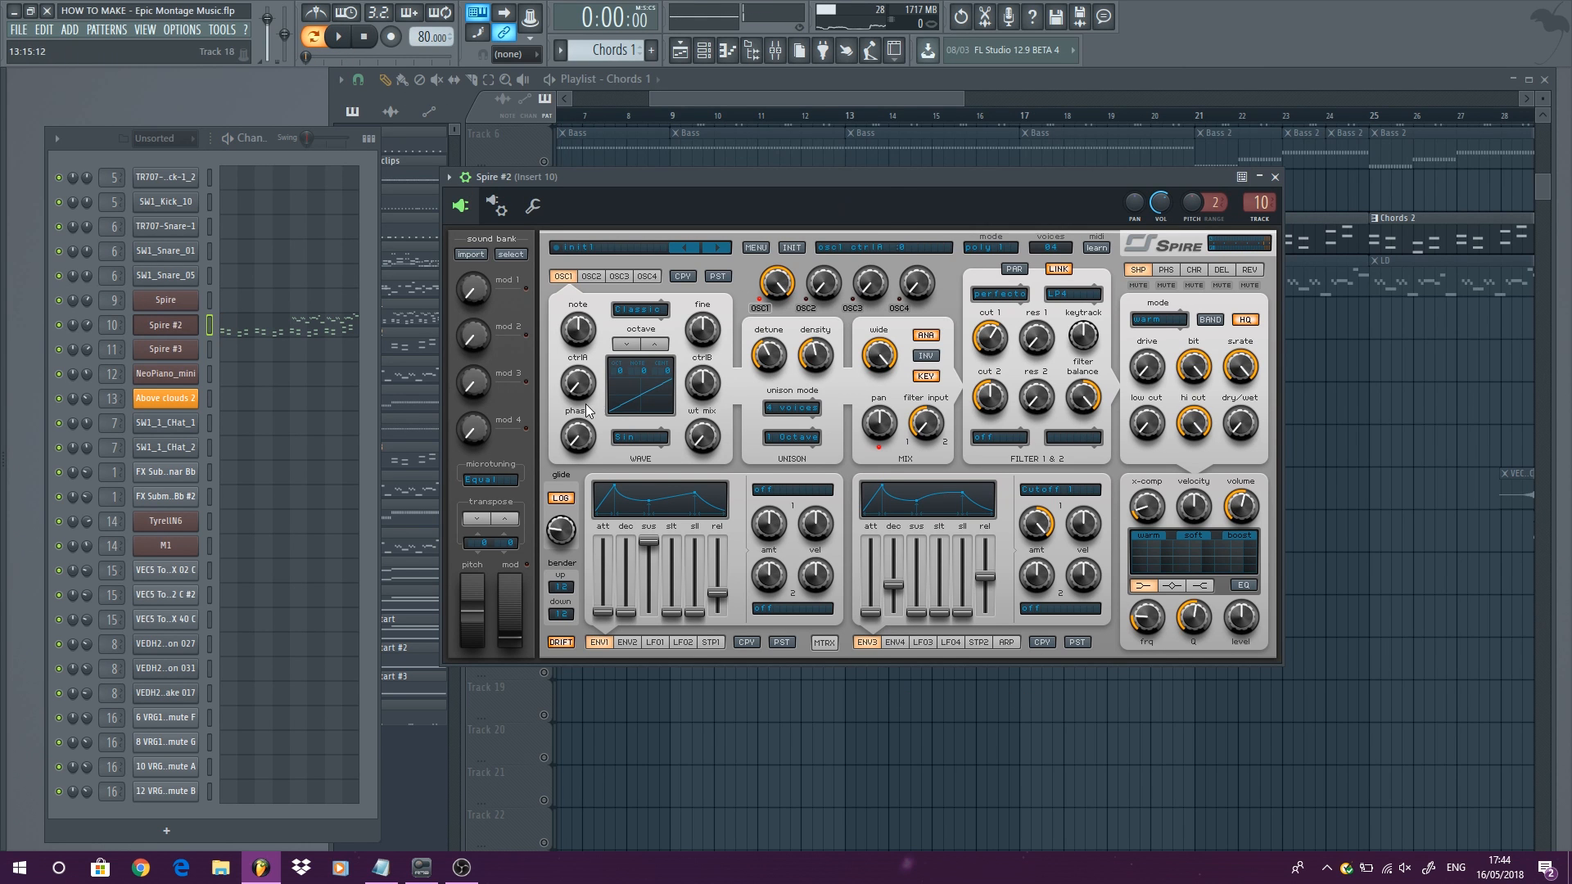
click(337, 36)
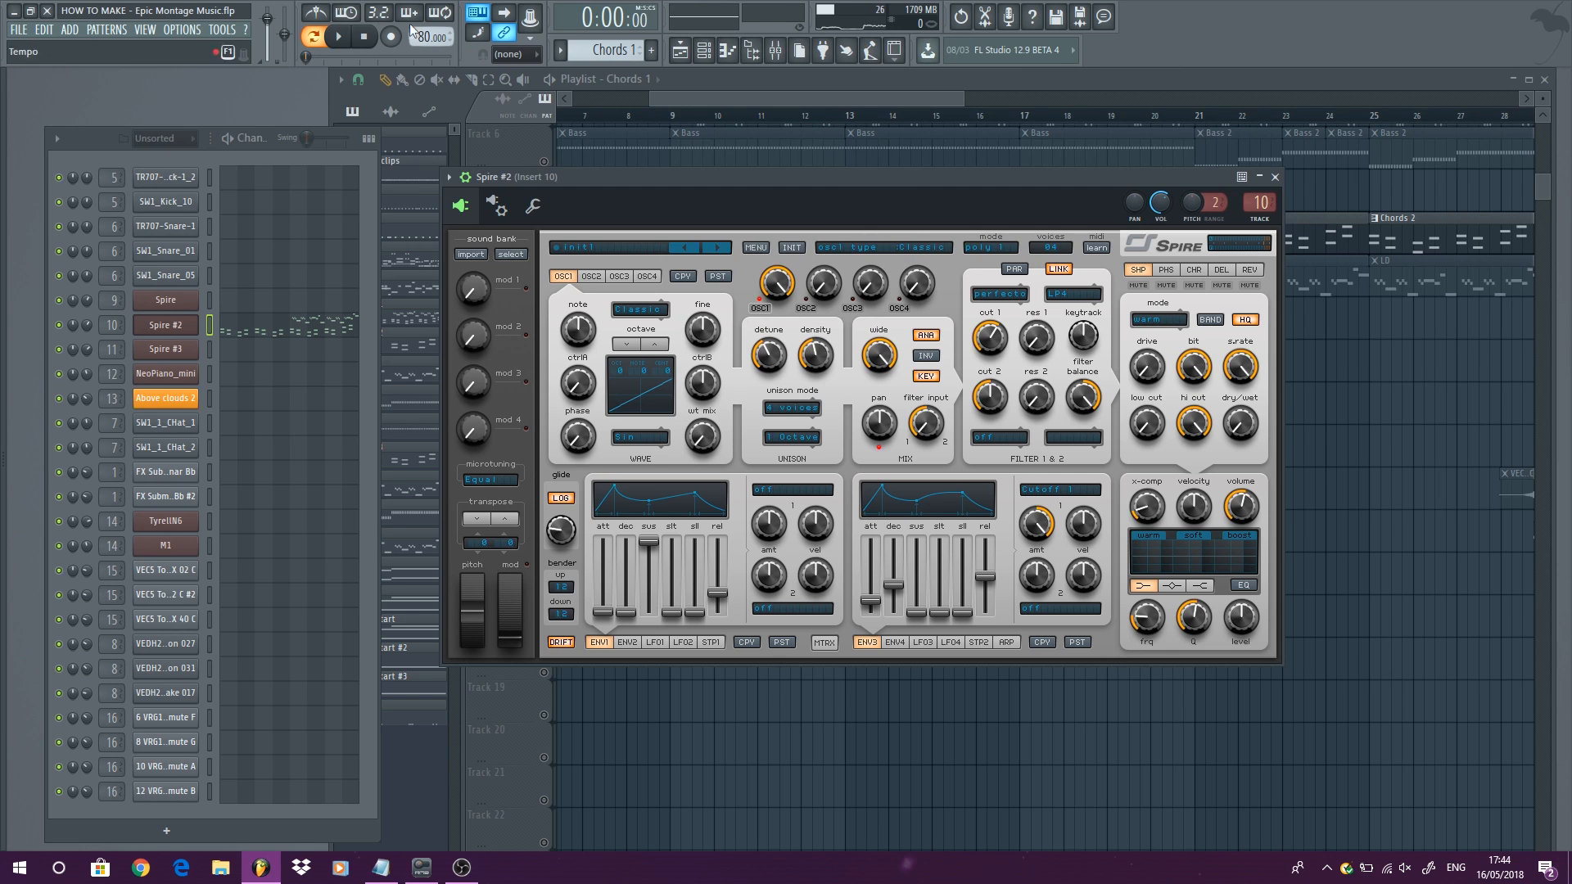
click(347, 36)
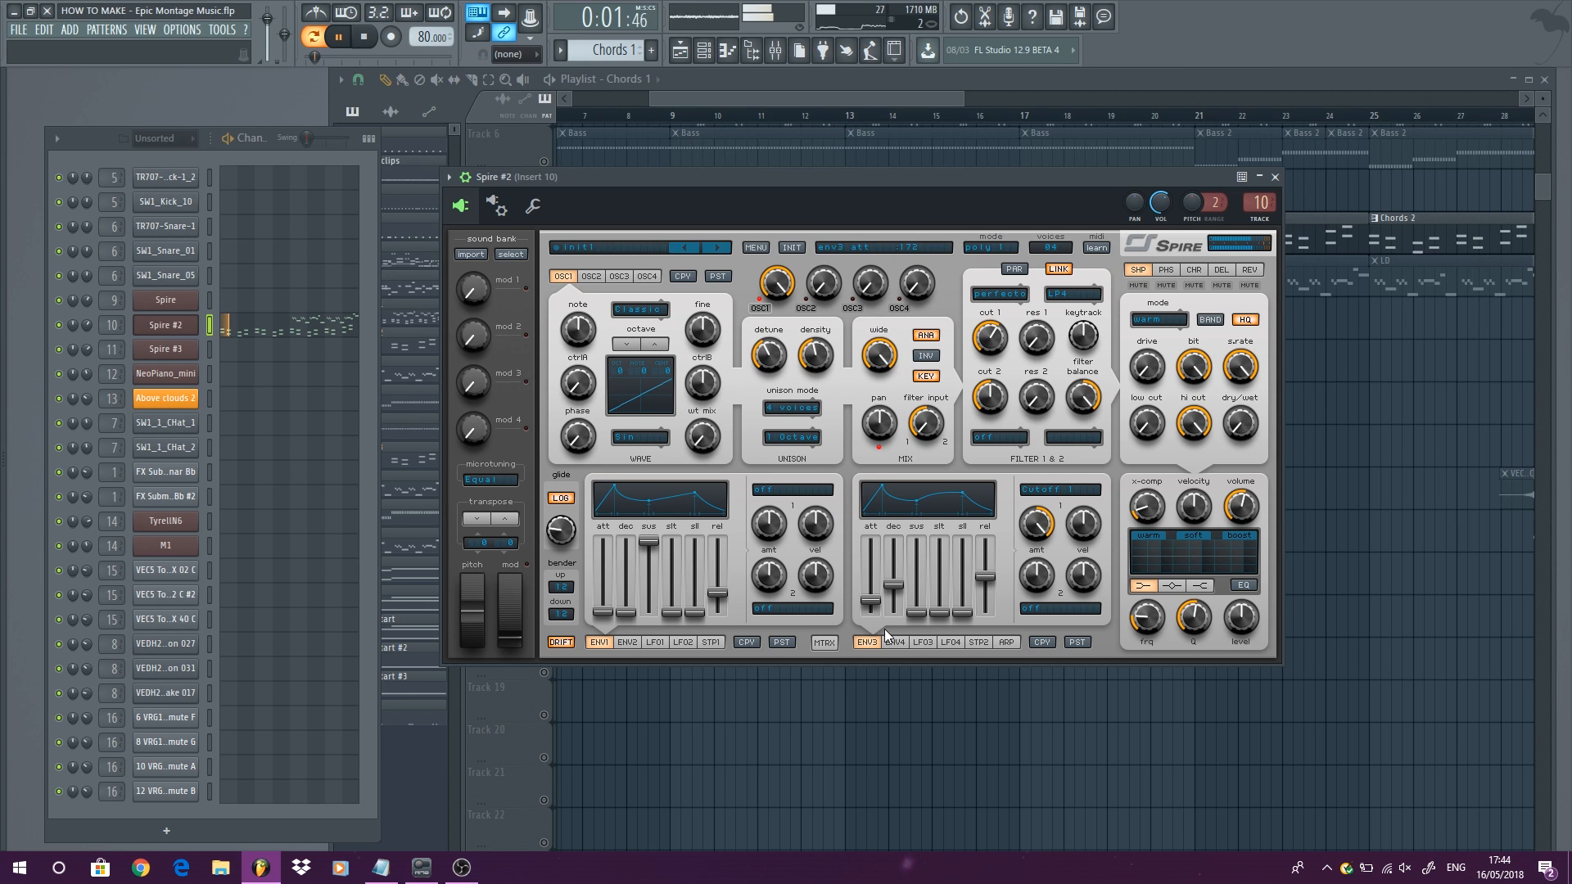
click(1275, 177)
Step: Examine the Chords 2 and Chords 3 clips that follow Chords 1 on Track 8
scroll(1084, 396, right, 8)
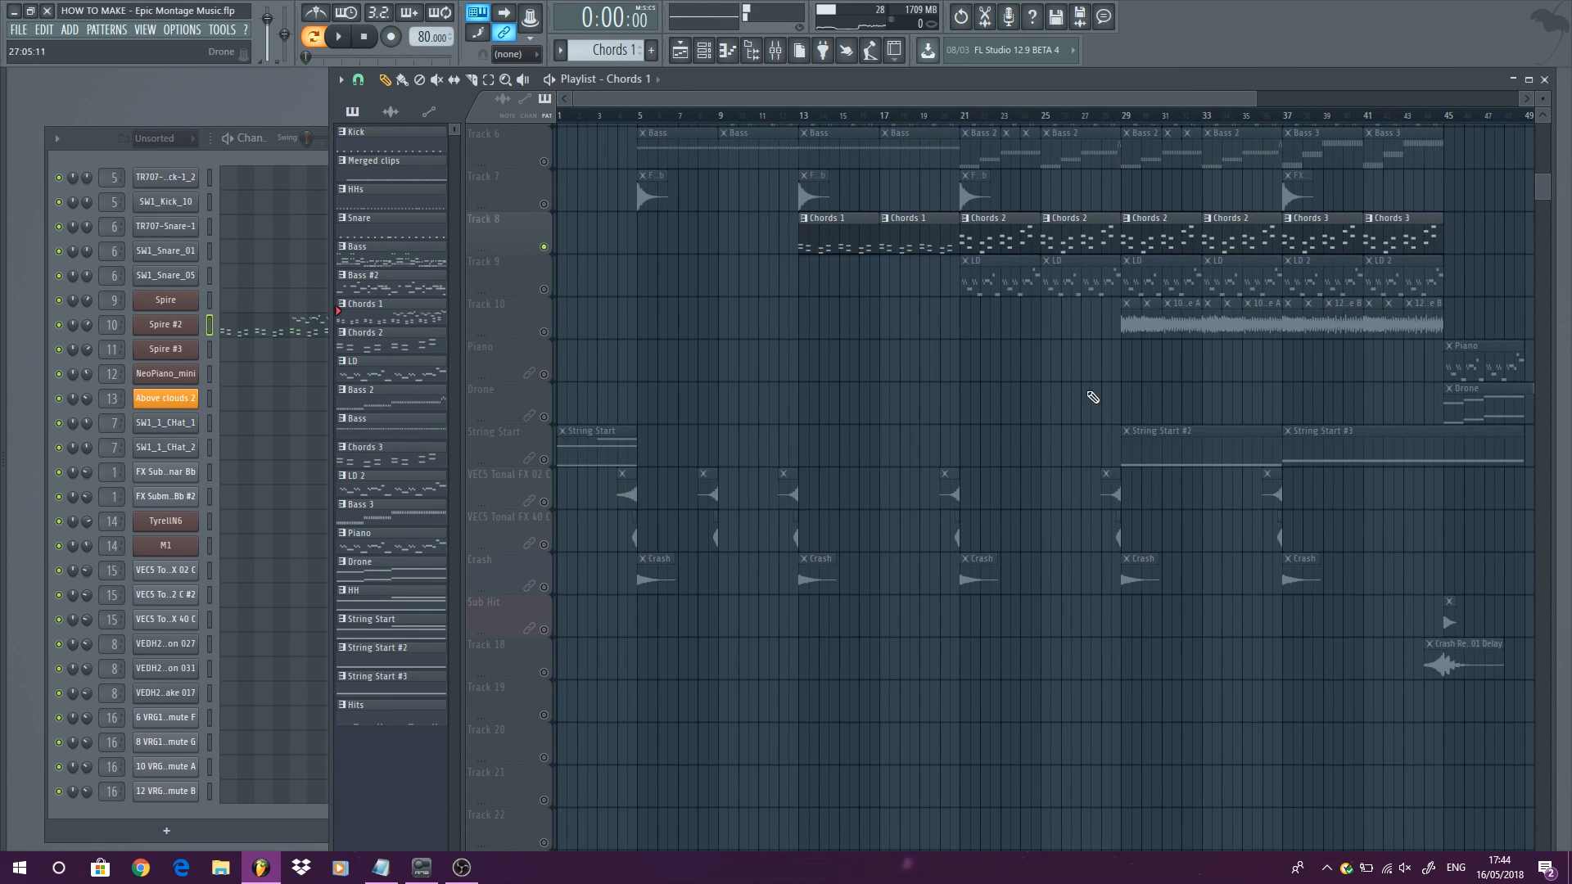
click(872, 247)
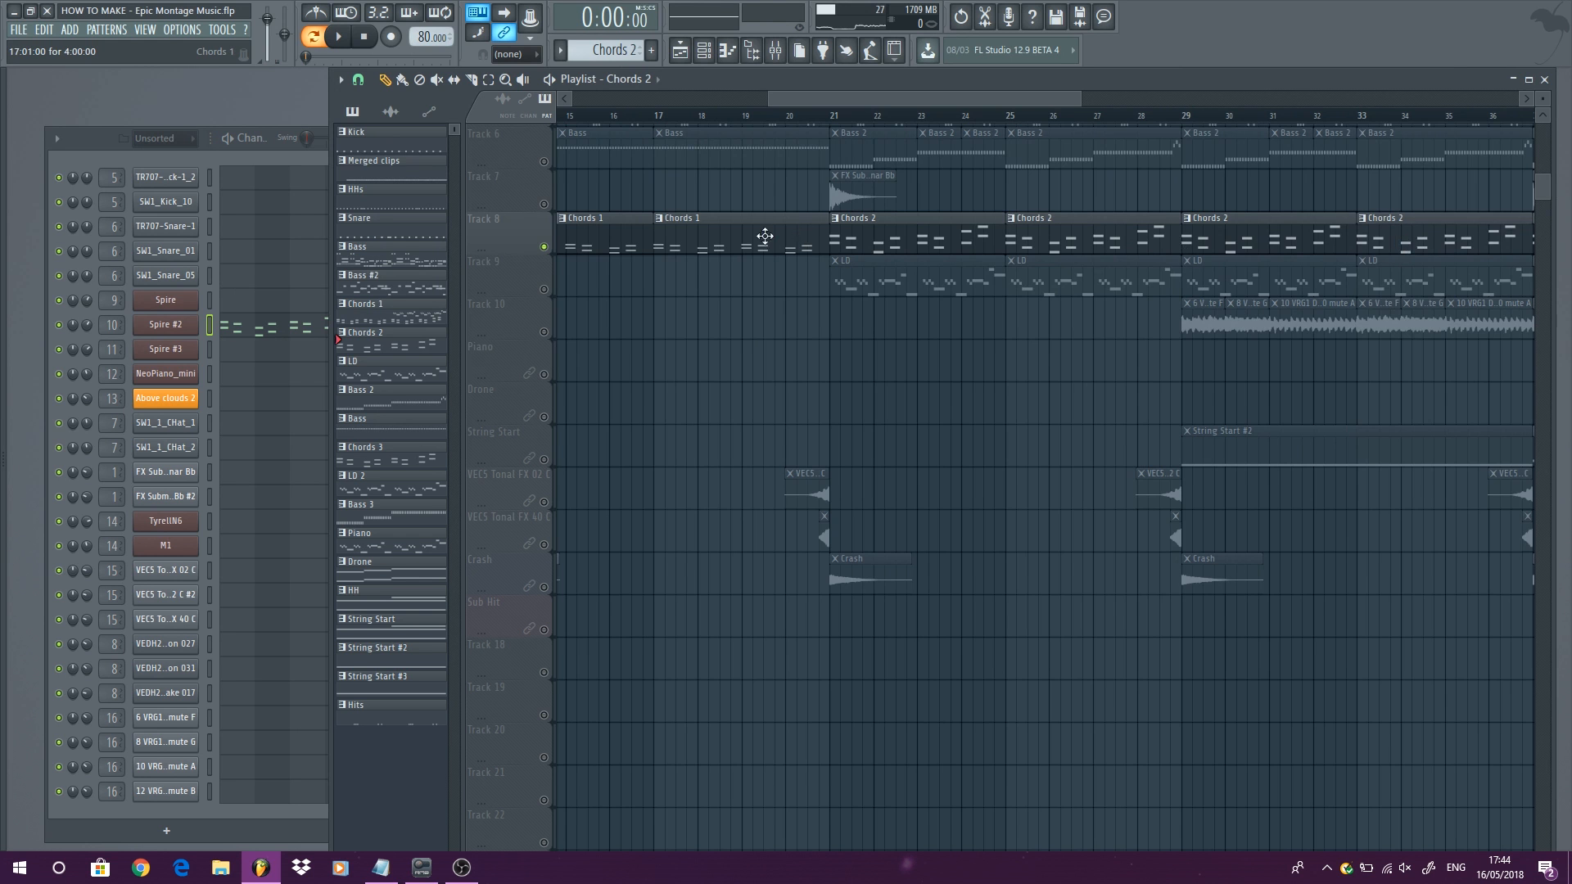
scroll(765, 236, down, 3)
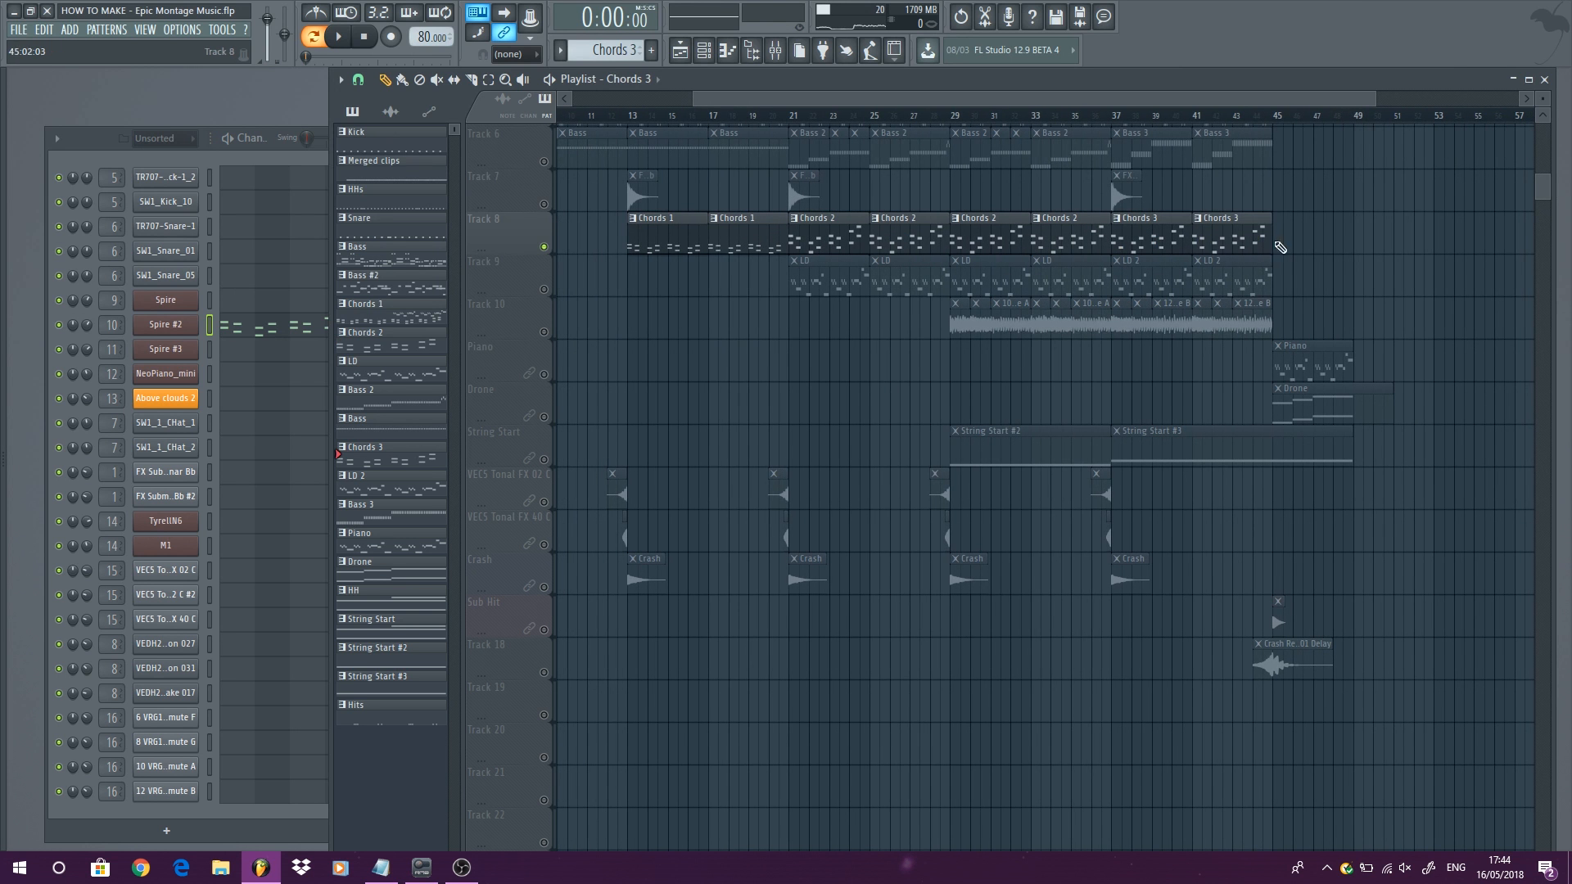
scroll(1426, 256, up, 4)
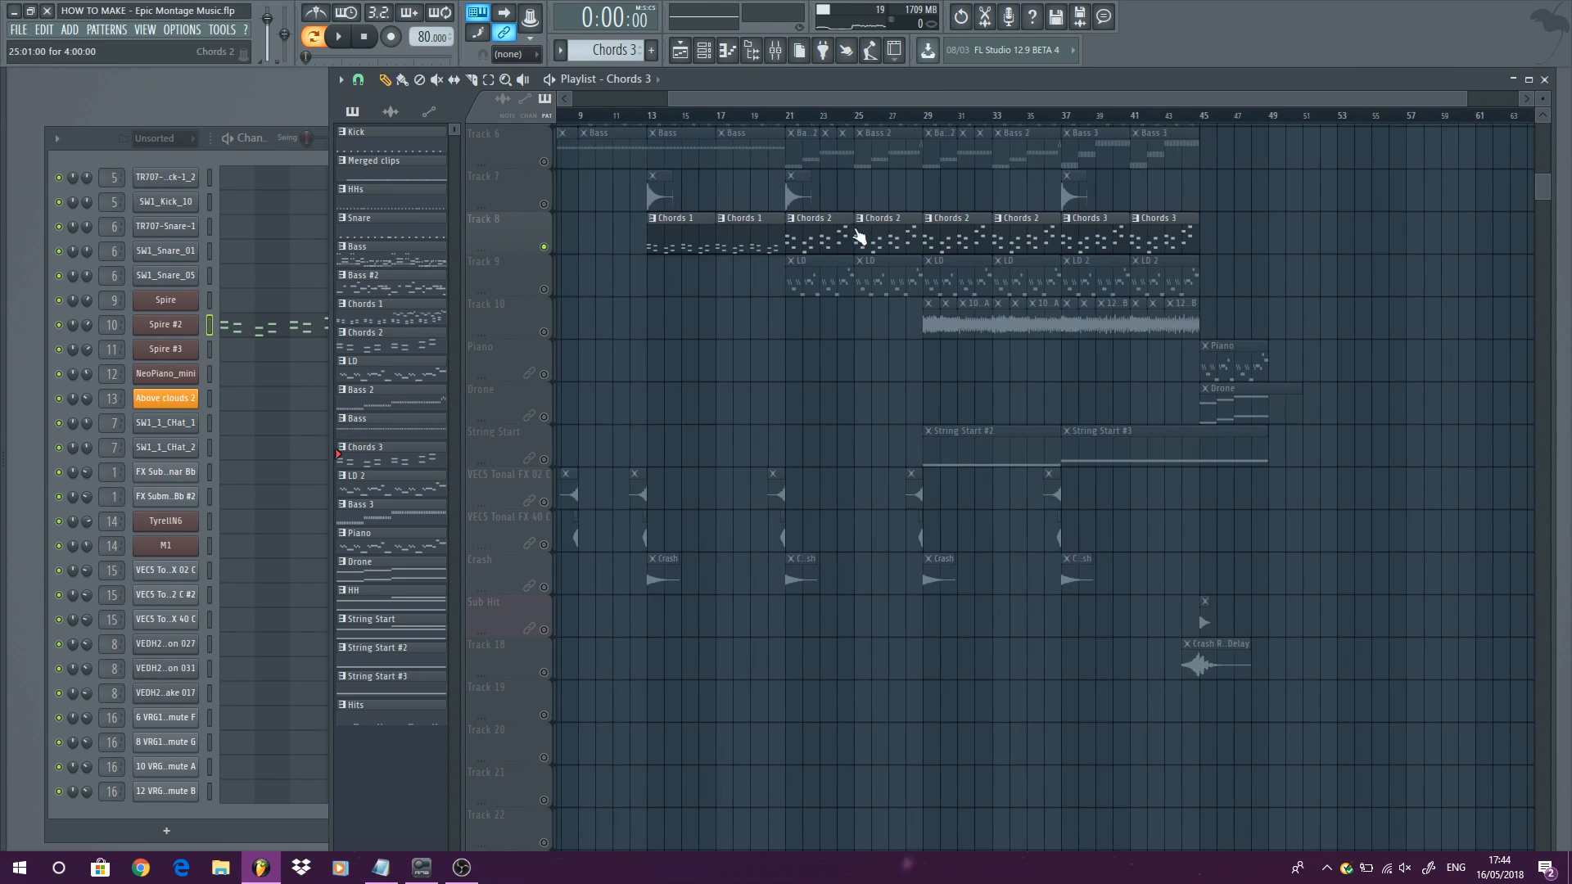
Step: Play the Chords 2 pattern in the Spire #2 piano roll, and check the Bass pattern's notes for comparison
double_click(819, 233)
scroll(819, 244, down, 2)
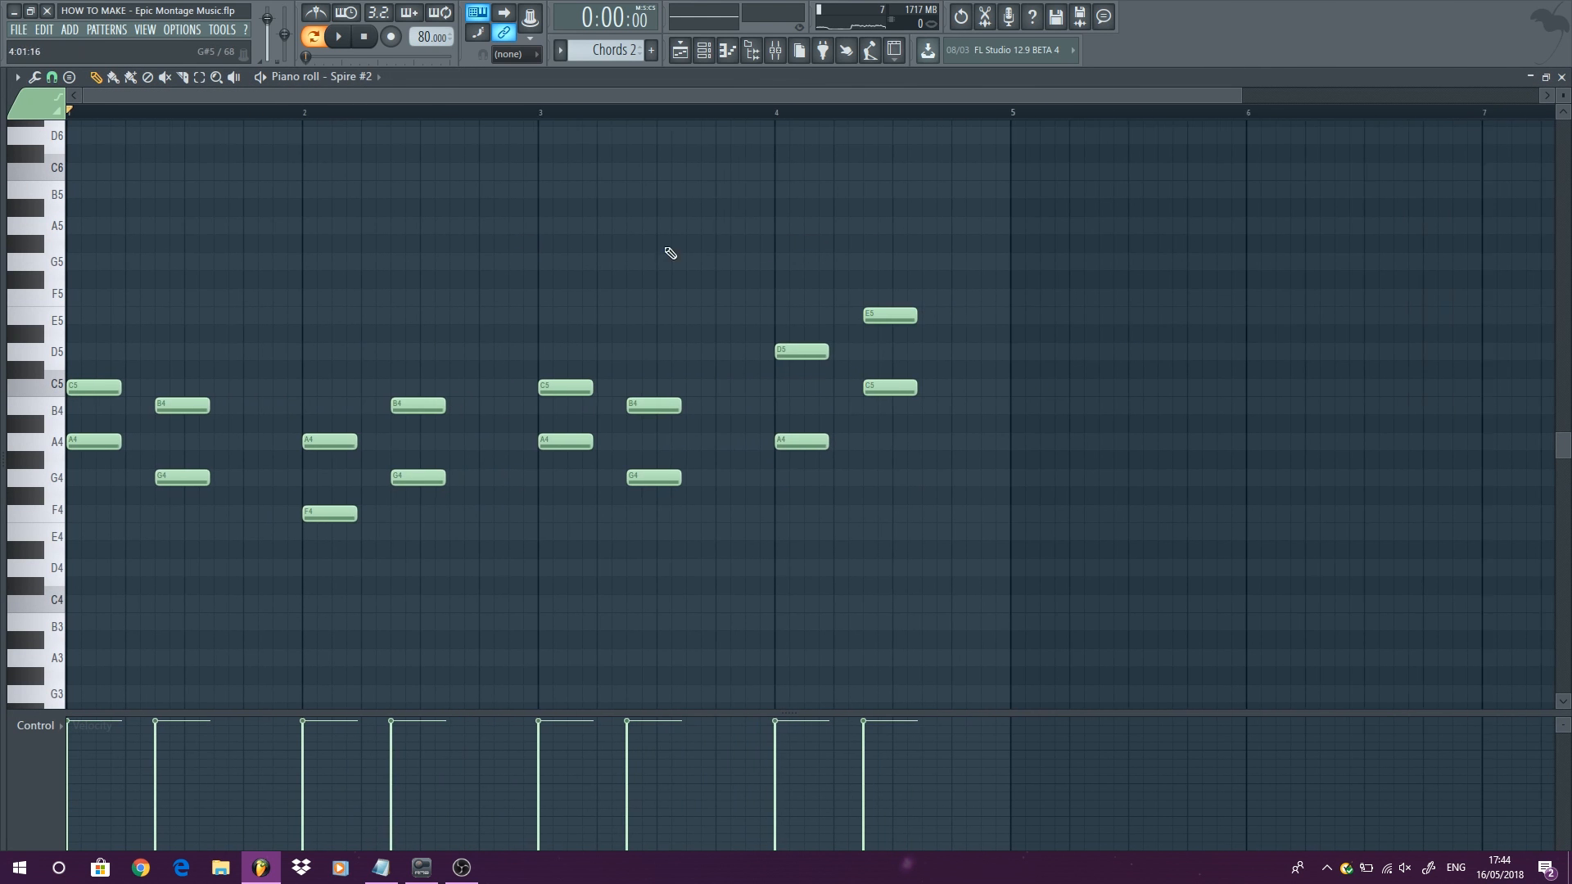
click(336, 38)
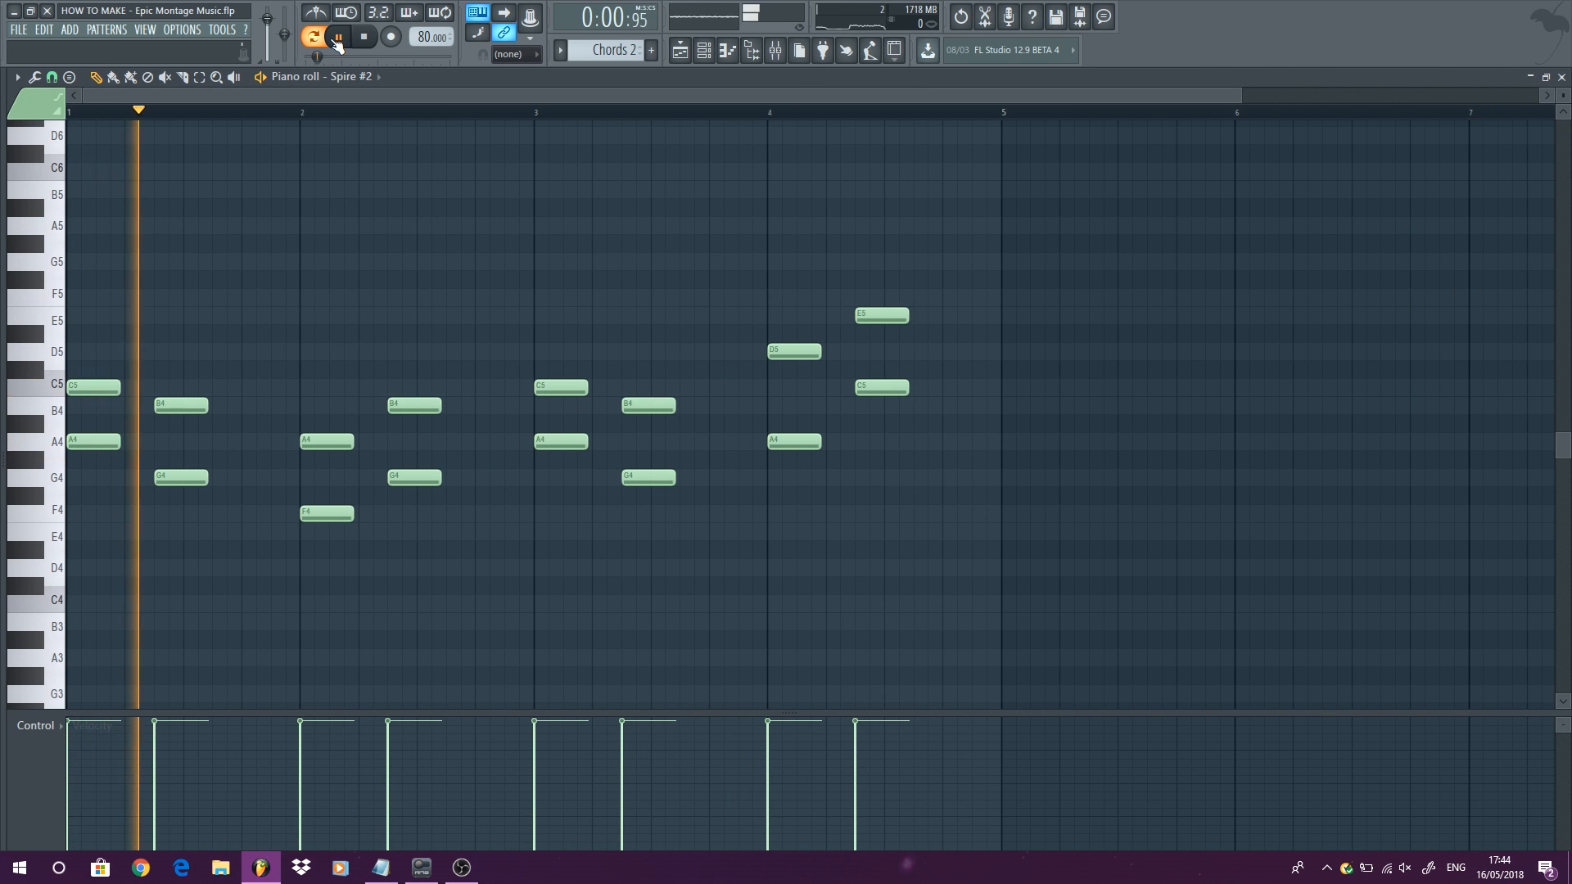
key(space)
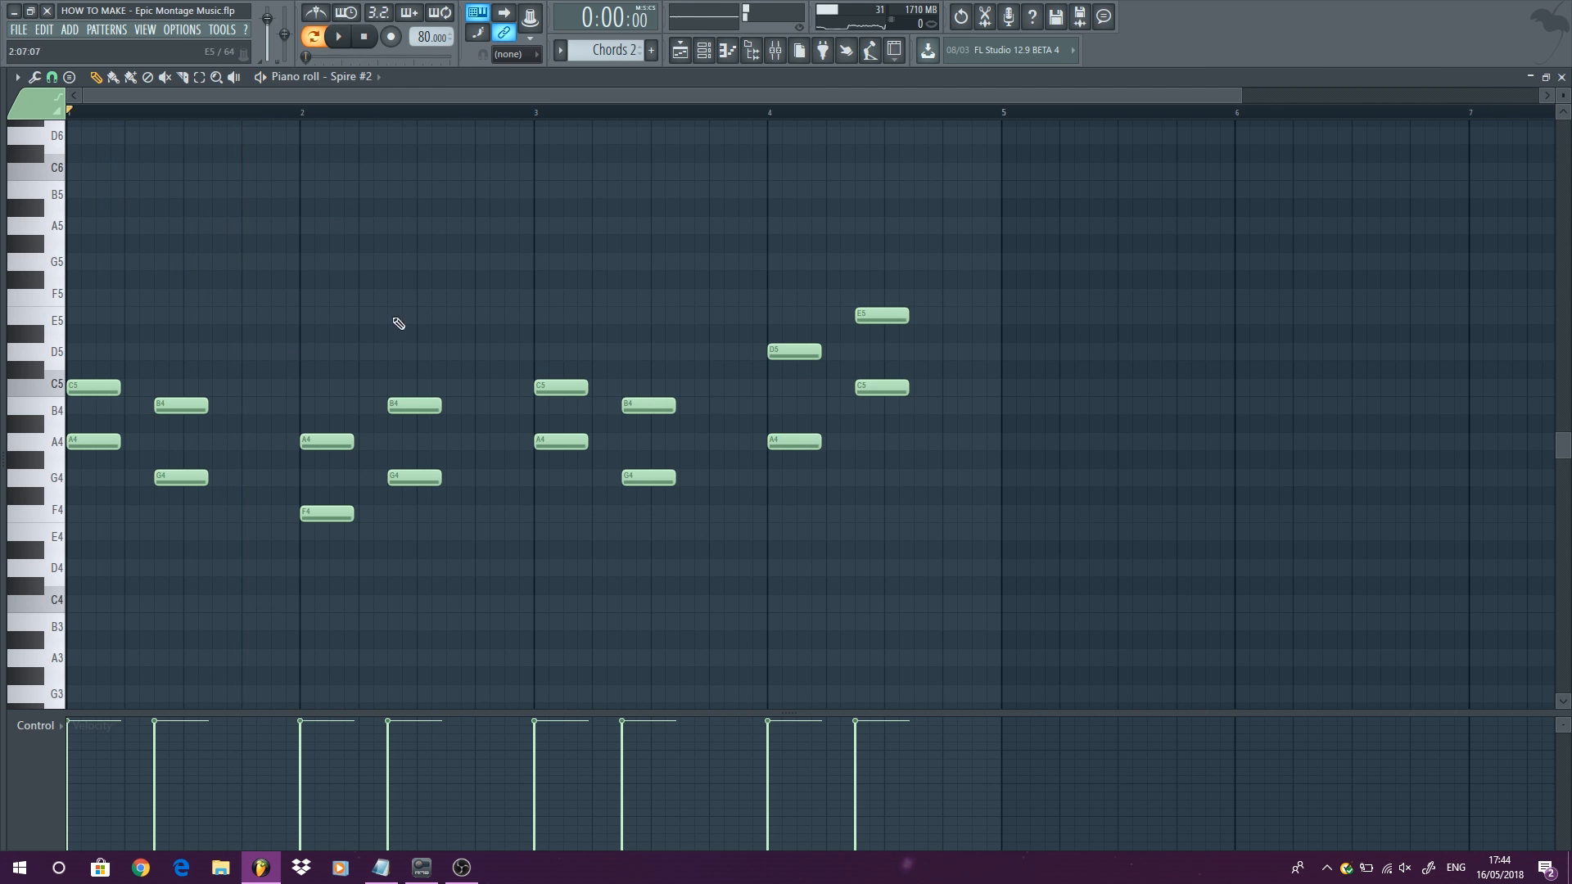
click(1562, 77)
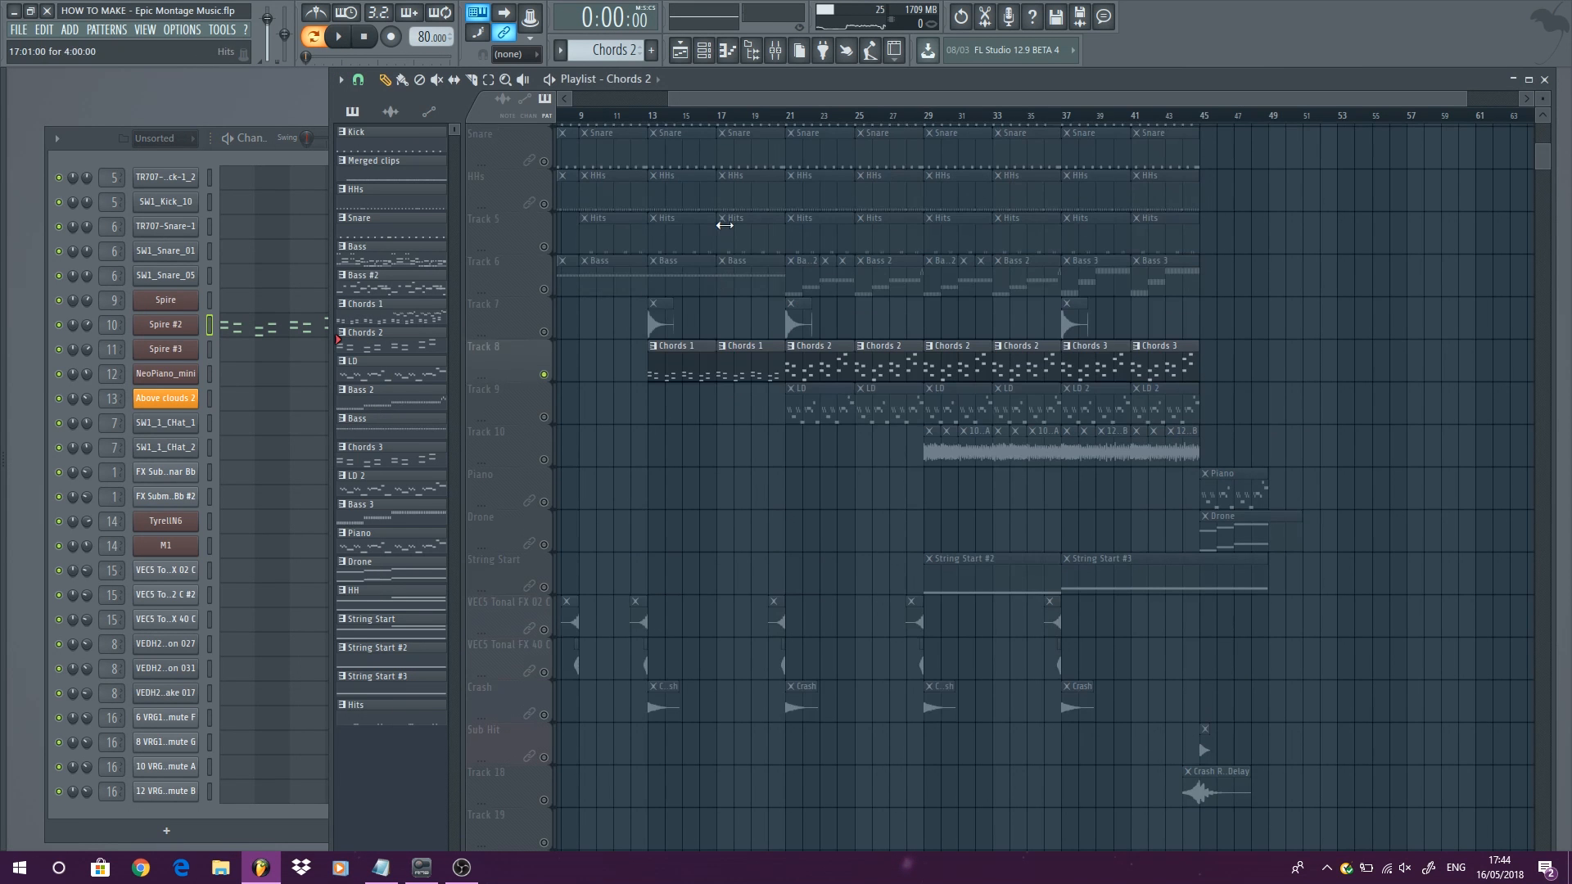
double_click(774, 275)
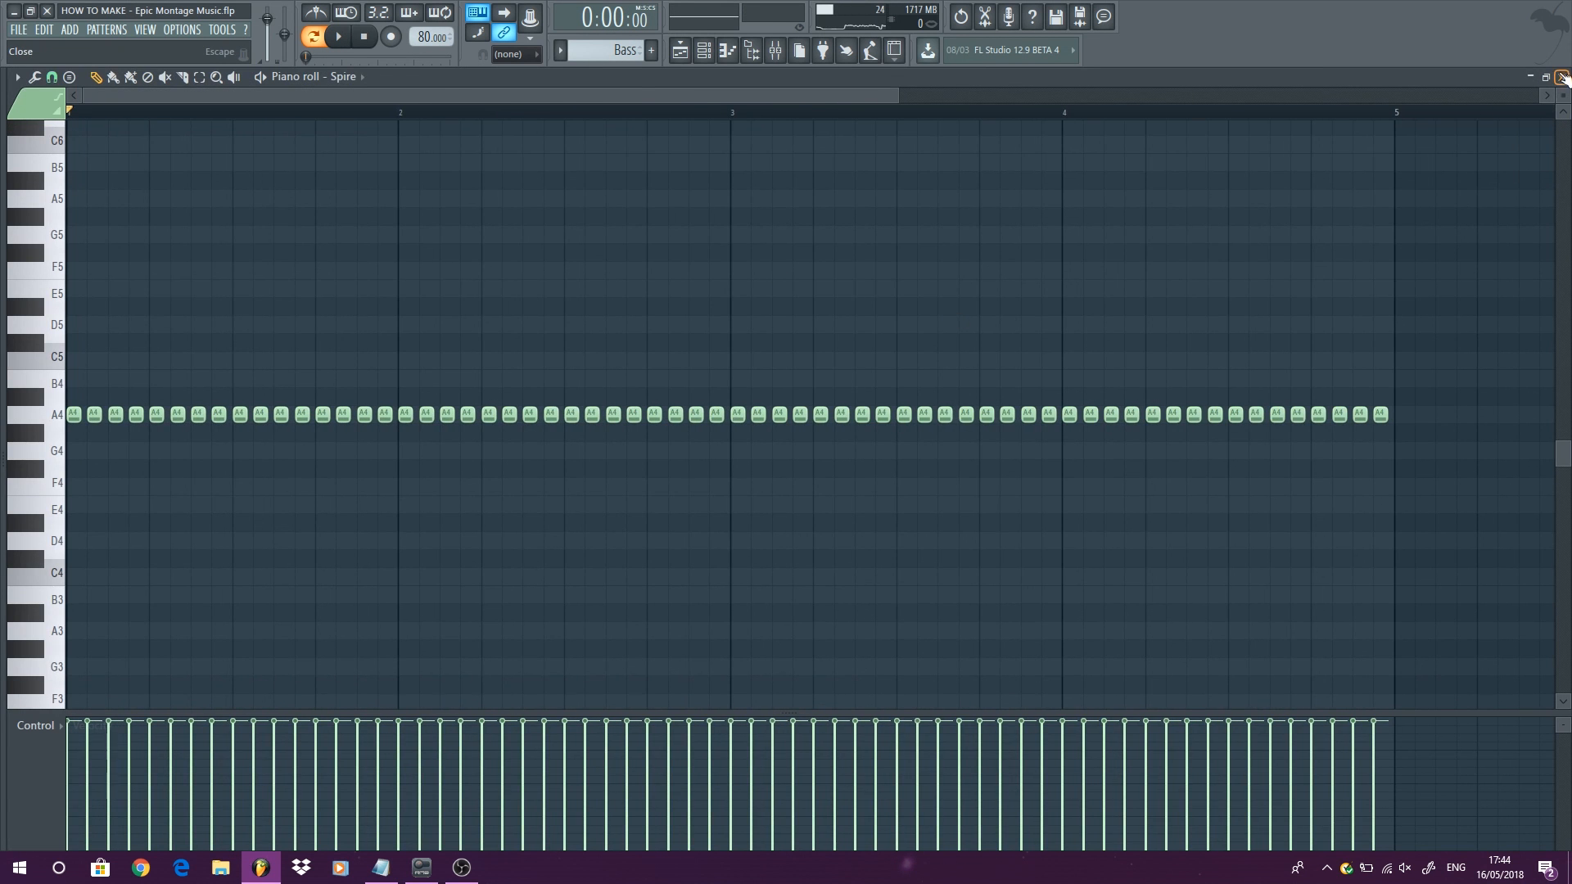
click(1562, 78)
Step: Add a long A3 note from bar 1 under the Chords 2 notes of Spire #2, and play the pattern
double_click(838, 399)
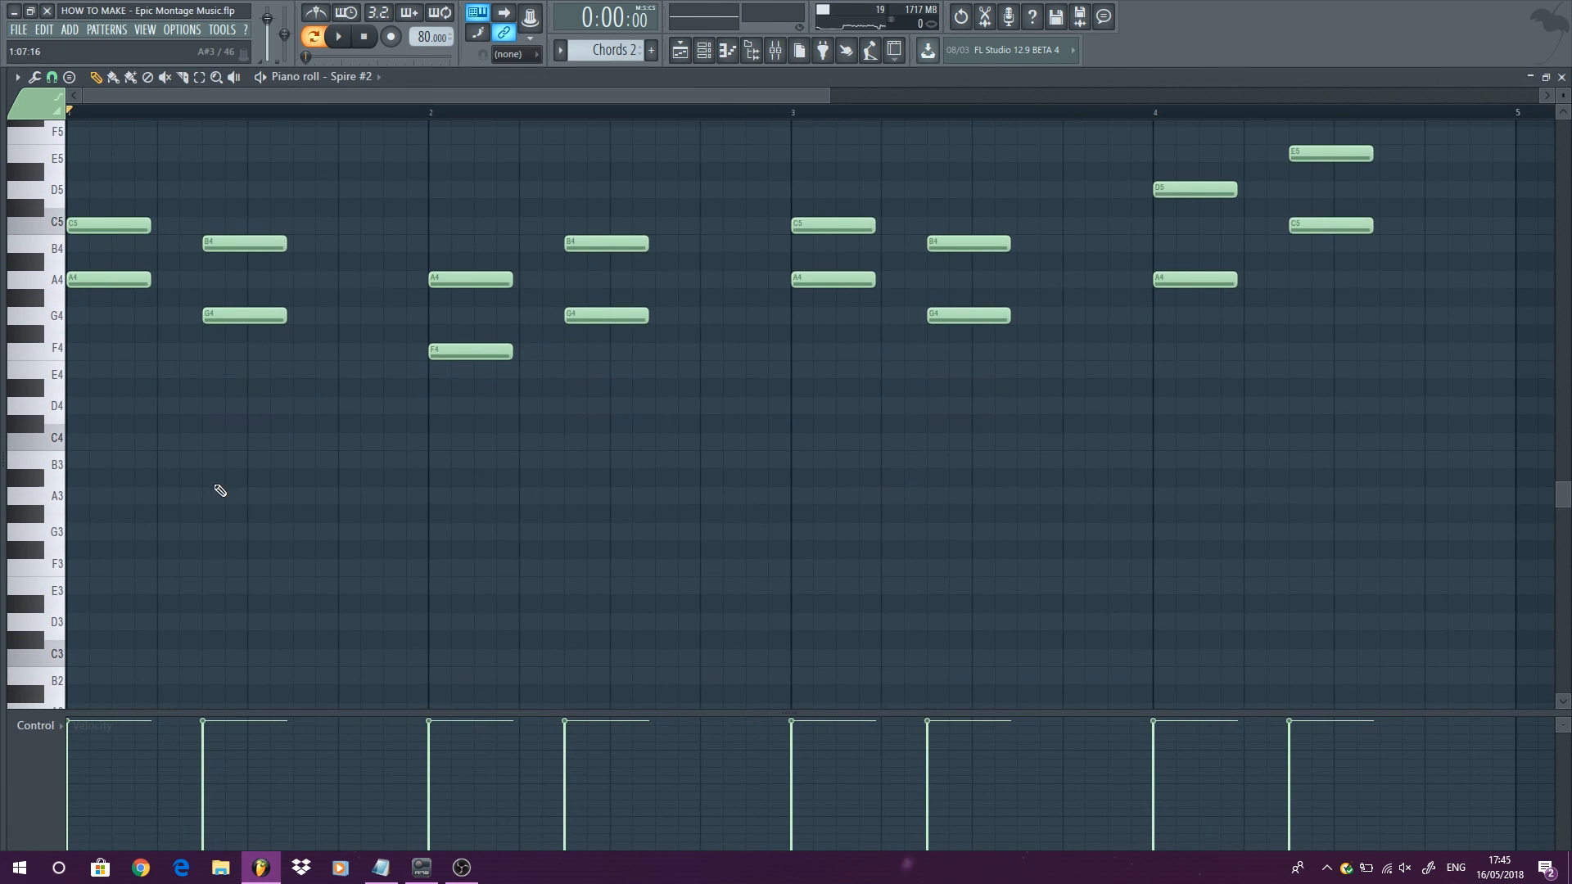
scroll(99, 506, down, 2)
drag(103, 501, 709, 579)
key(space)
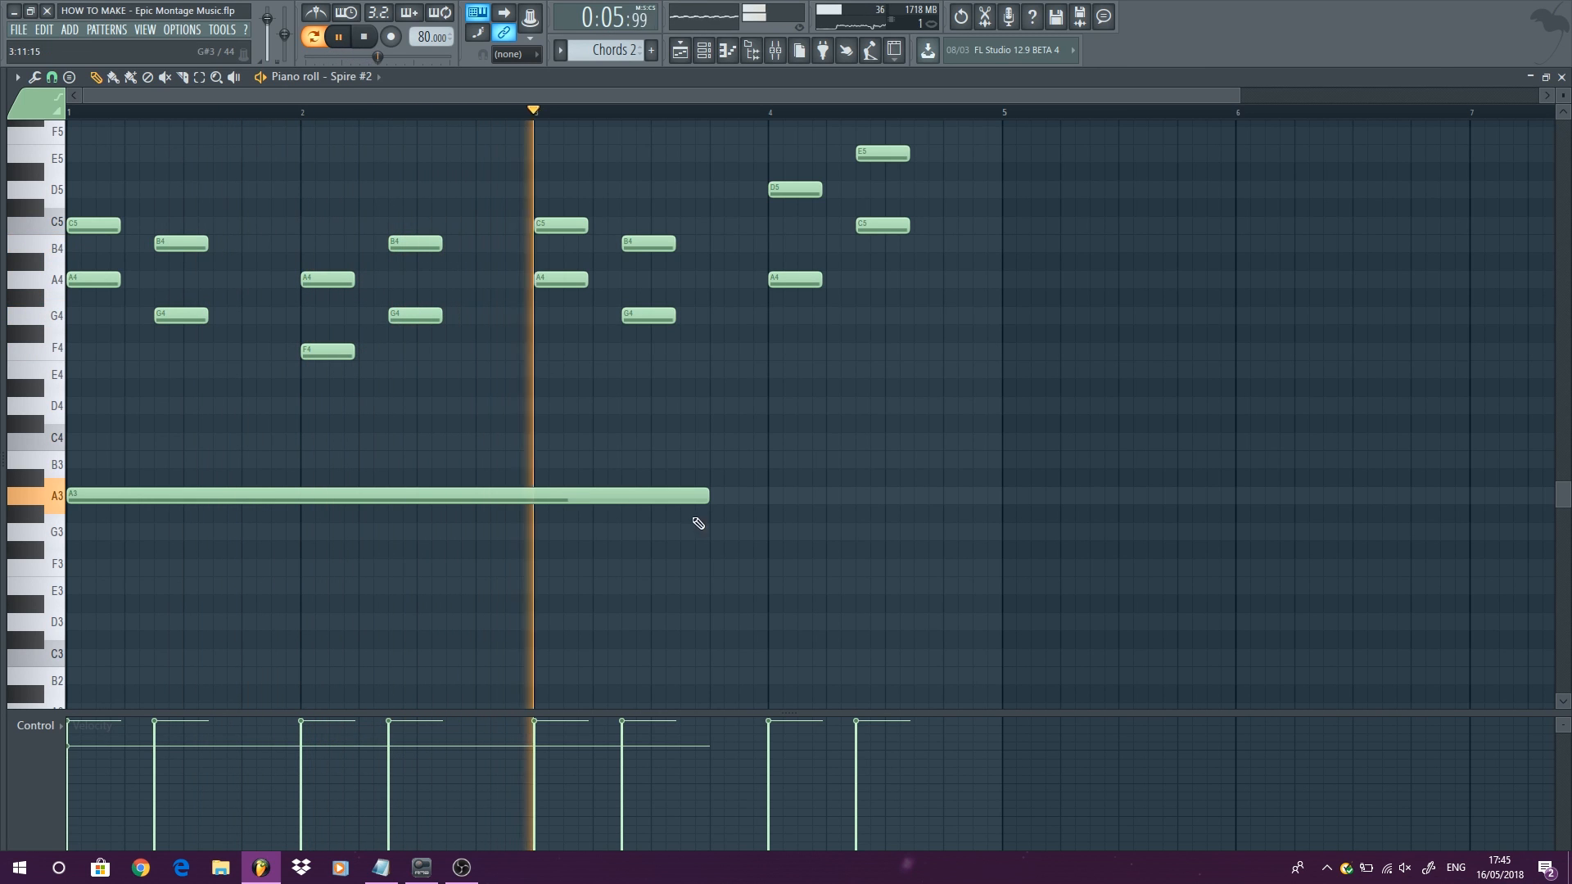
Step: Rework the low notes into F3 in bar 1, G3 in bar 2 and A3 across bars 3 and 4
drag(709, 496, 246, 569)
click(543, 495)
click(306, 532)
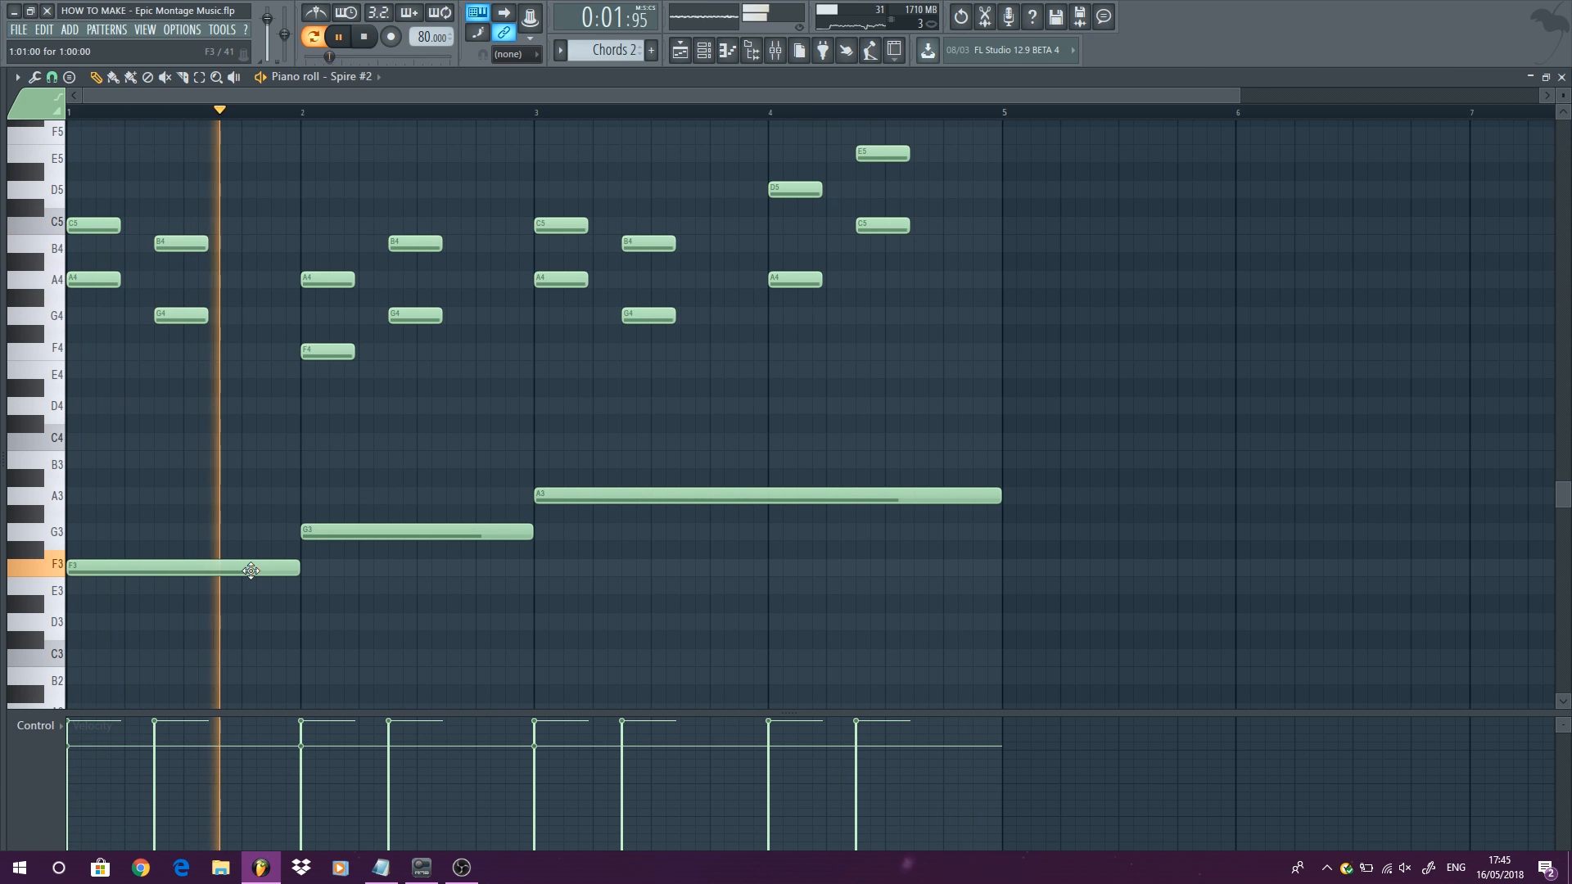
Step: Delete the low F3, G3 and A3 notes from Spire #2's Chords 2 pattern, stop playback and return to the playlist
right_click(251, 571)
right_click(410, 533)
right_click(638, 504)
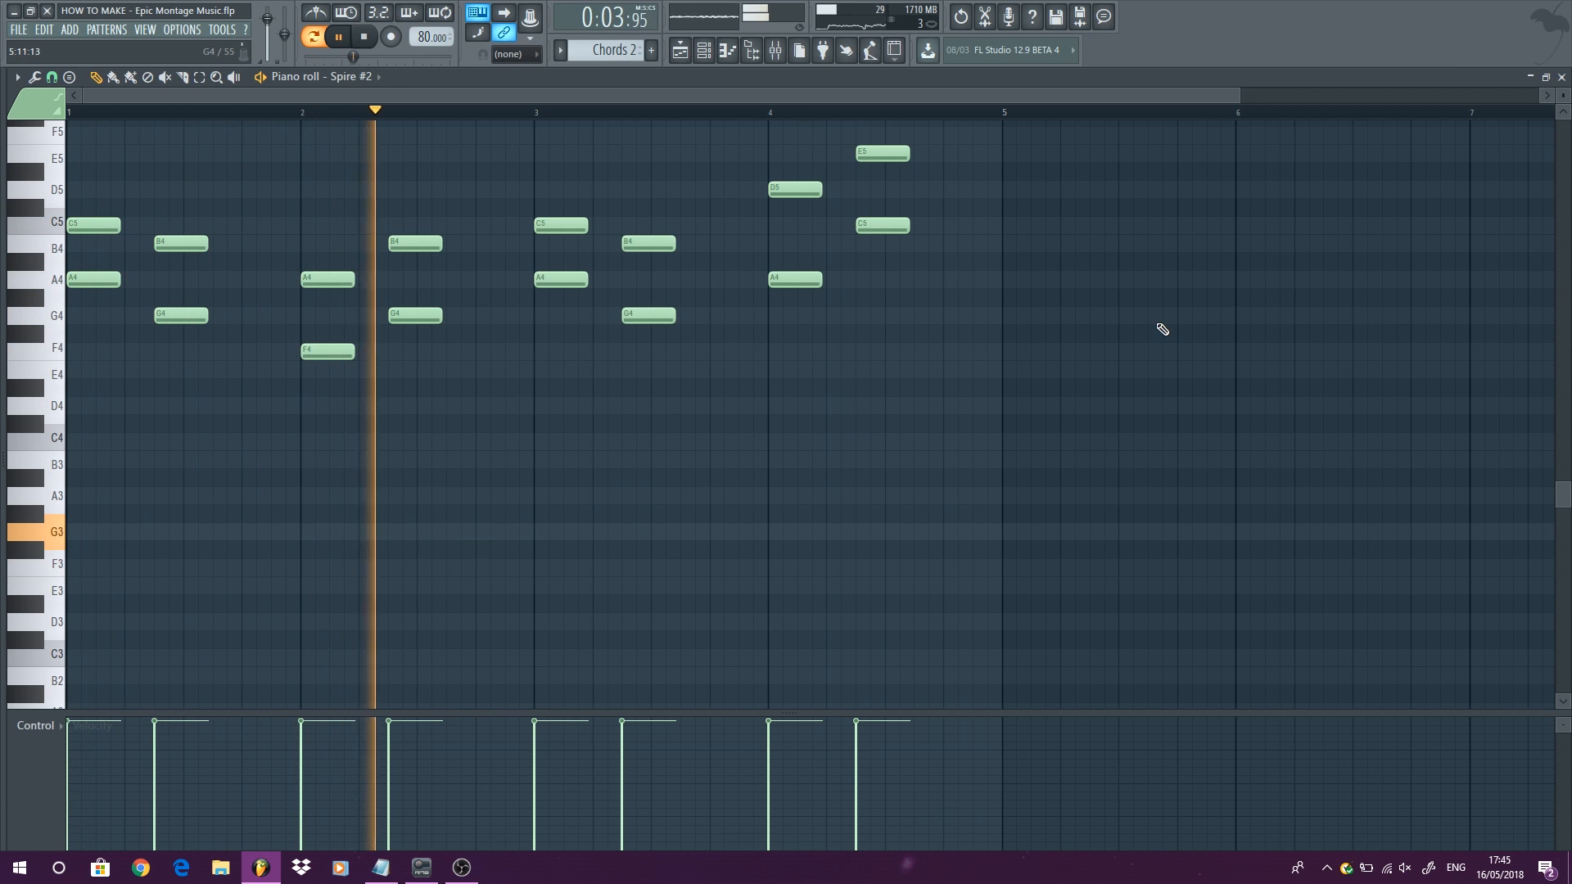
key(space)
click(1563, 77)
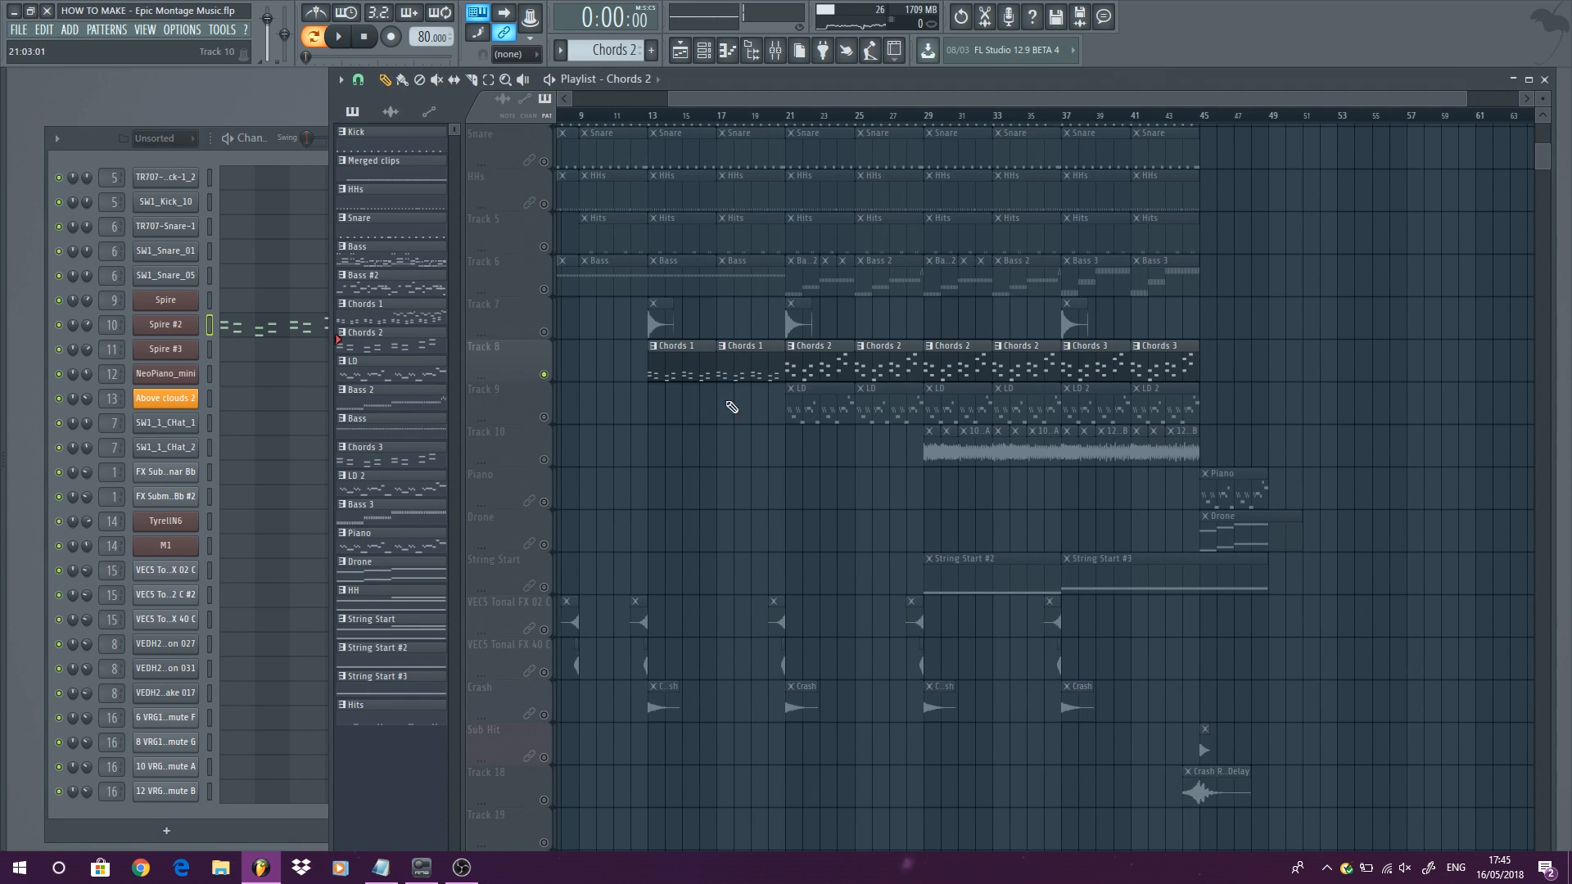
Step: Play the song from around bar 19 with the soloed Track 8 chords, adding the Track 6 bass during playback
click(752, 118)
key(space)
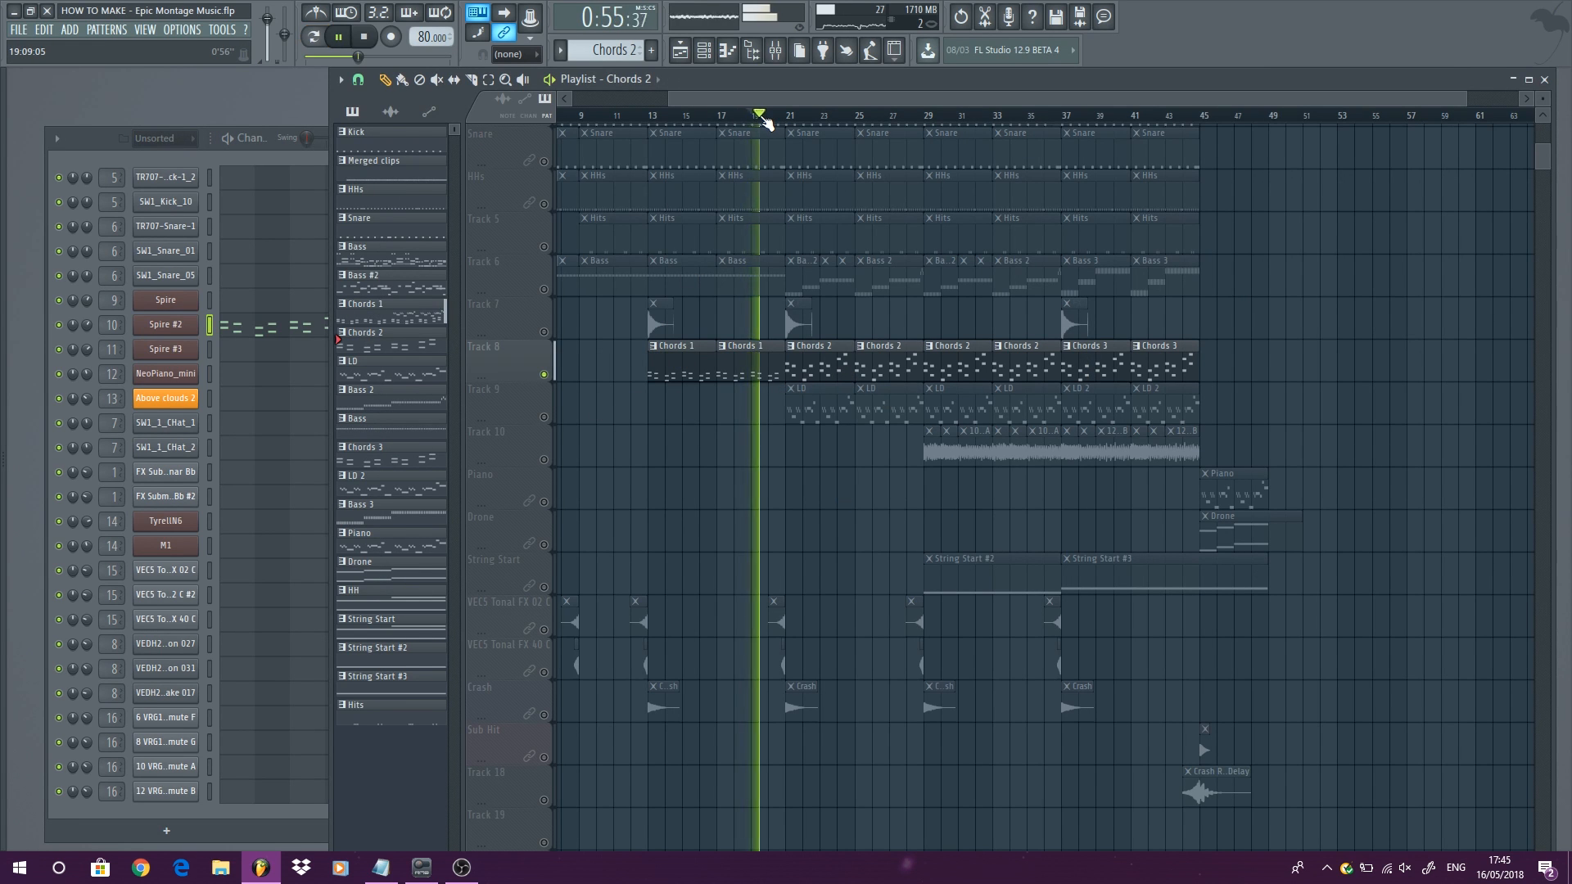
click(544, 289)
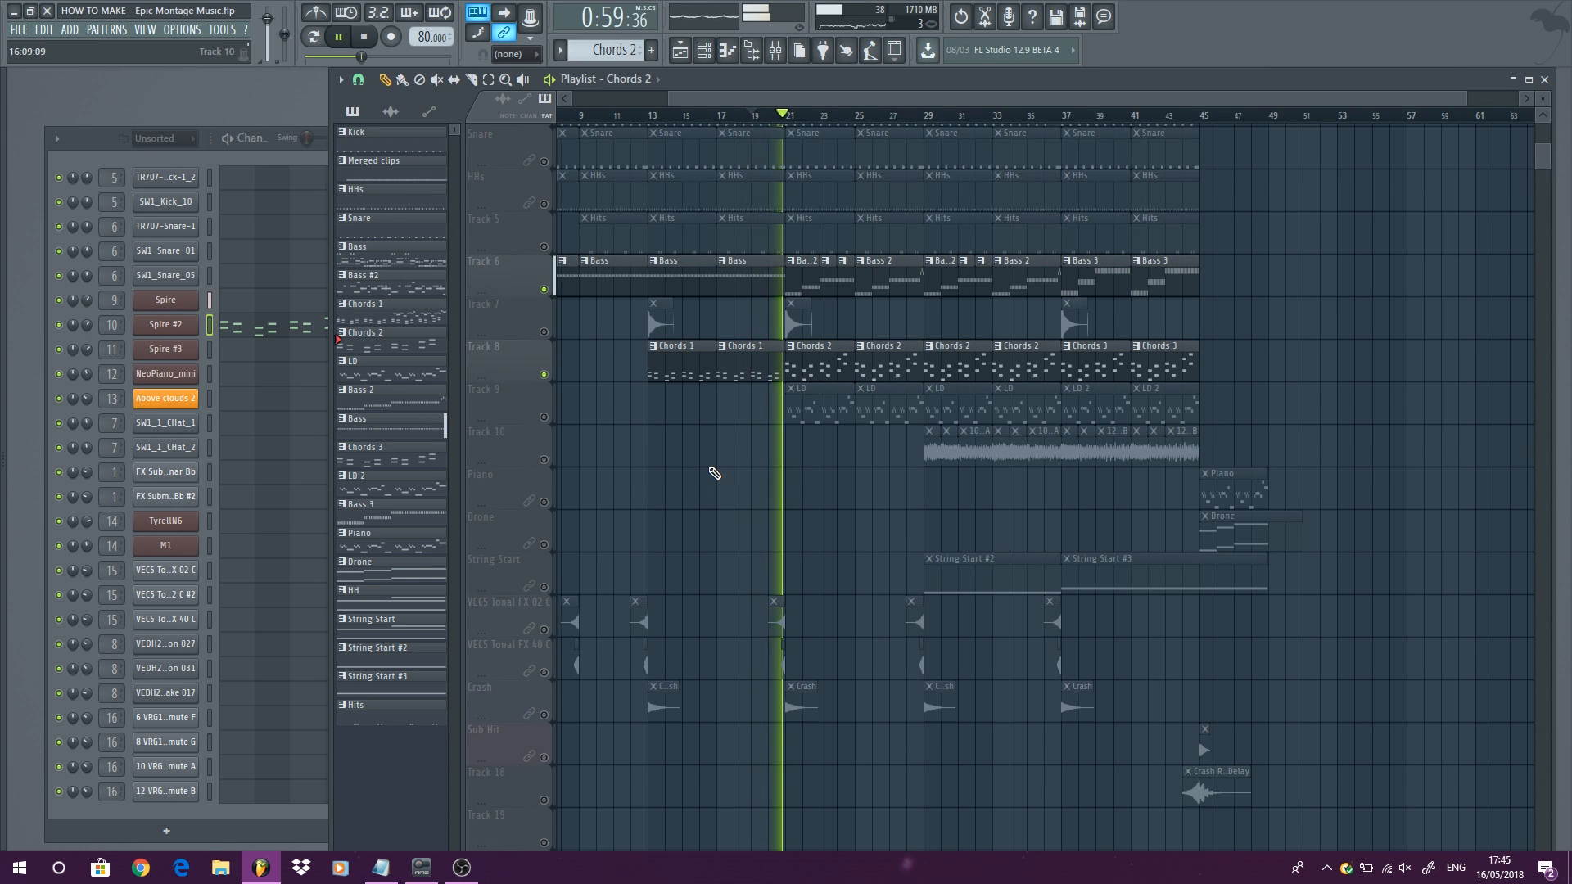
key(space)
scroll(800, 483, up, 3)
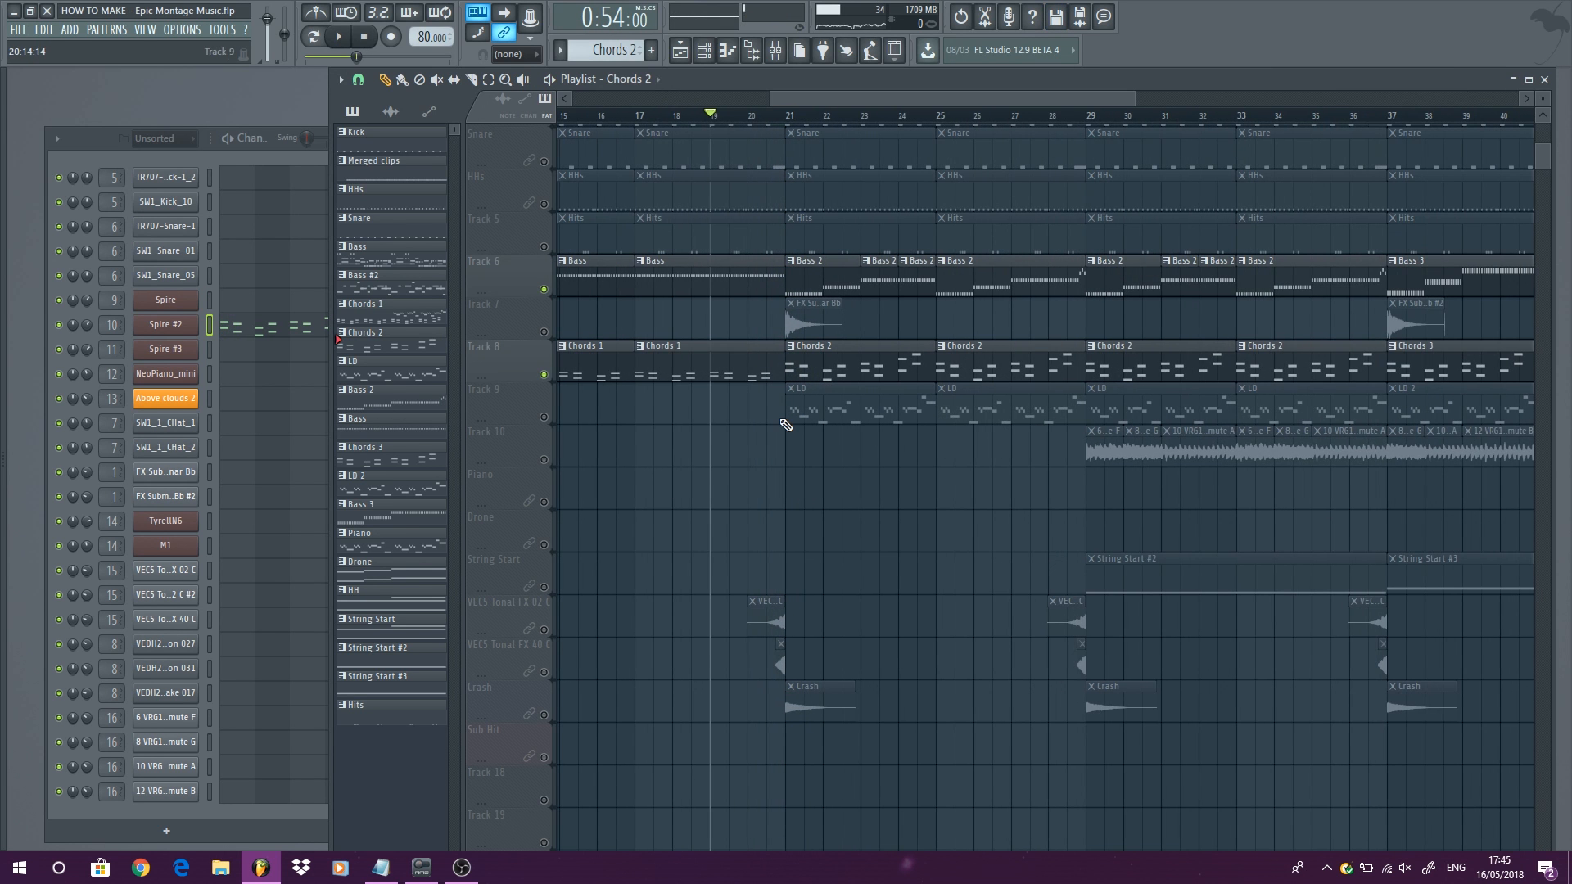
scroll(786, 425, up, 2)
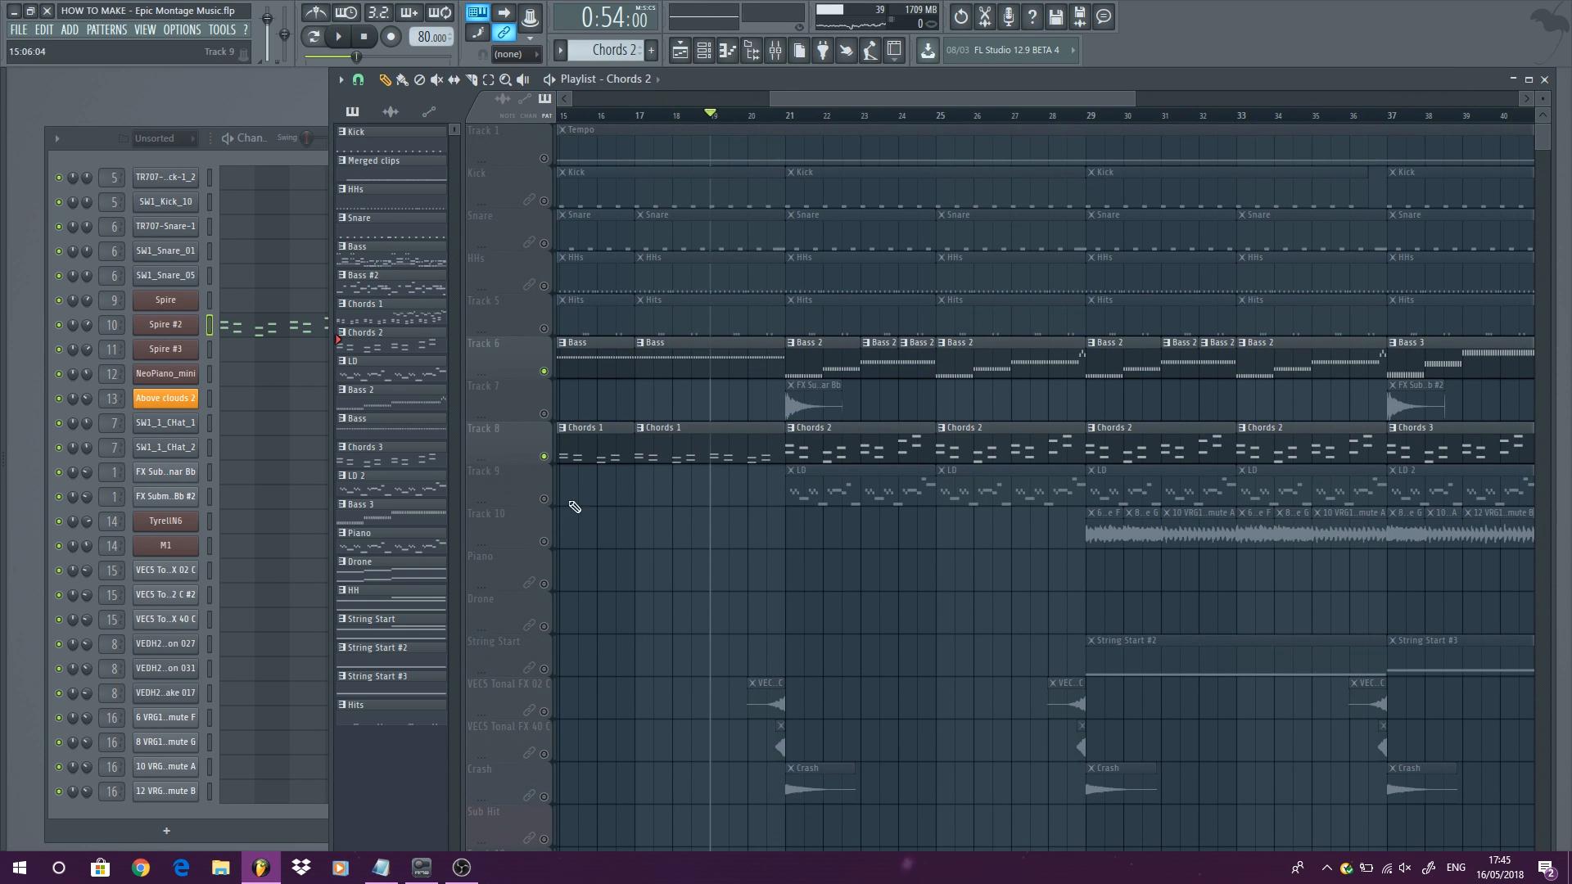
Step: Select the LD pattern on Track 9 and check which preset its Spire #3 instrument uses
click(815, 498)
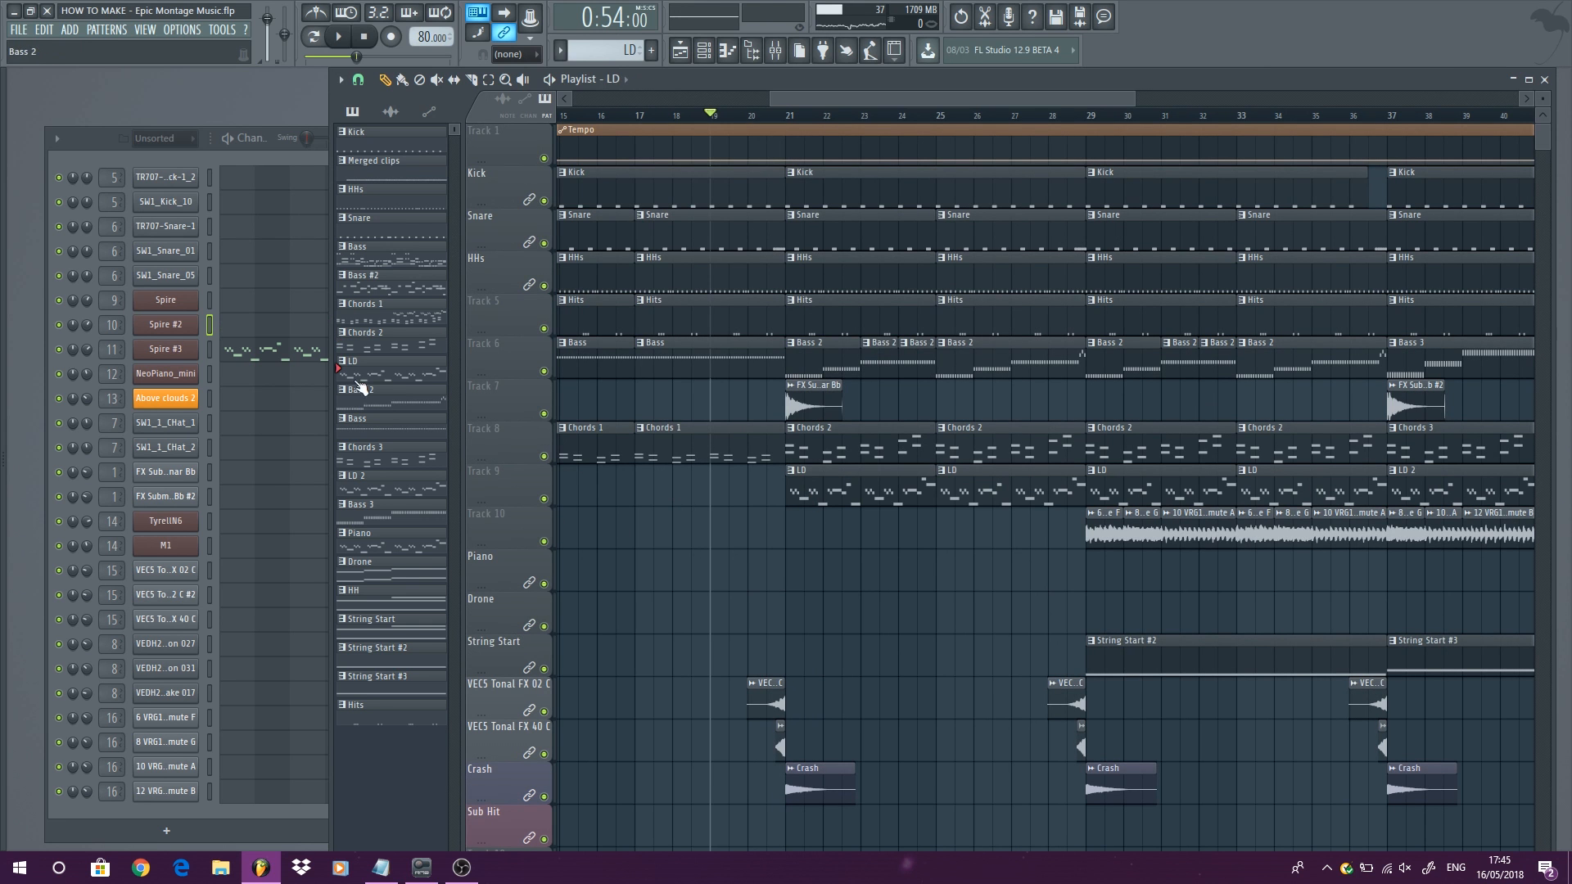
click(166, 351)
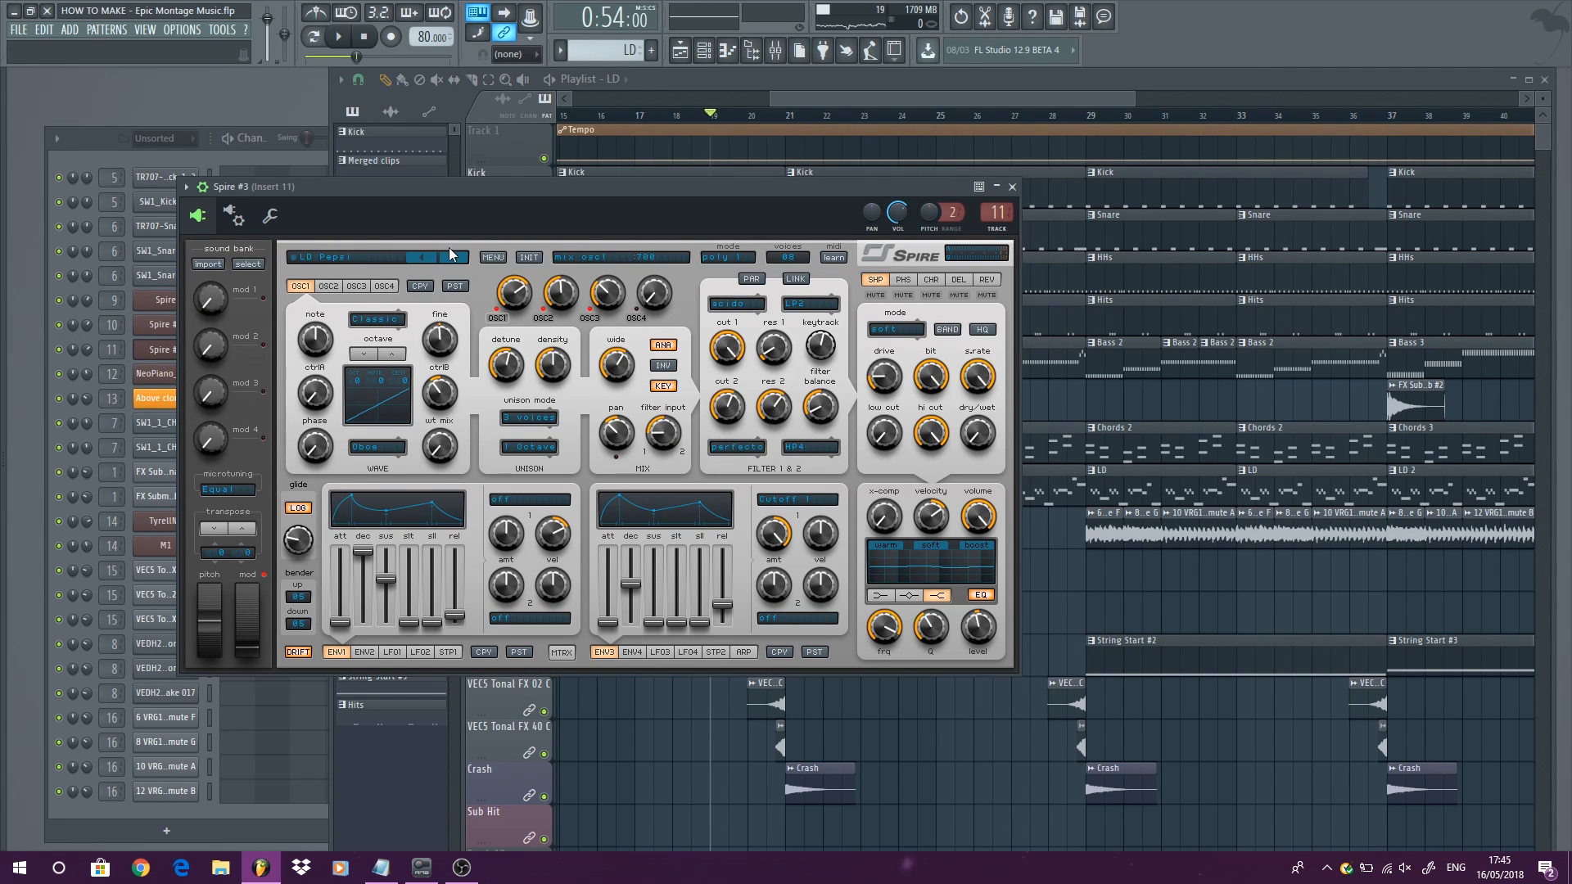
click(361, 256)
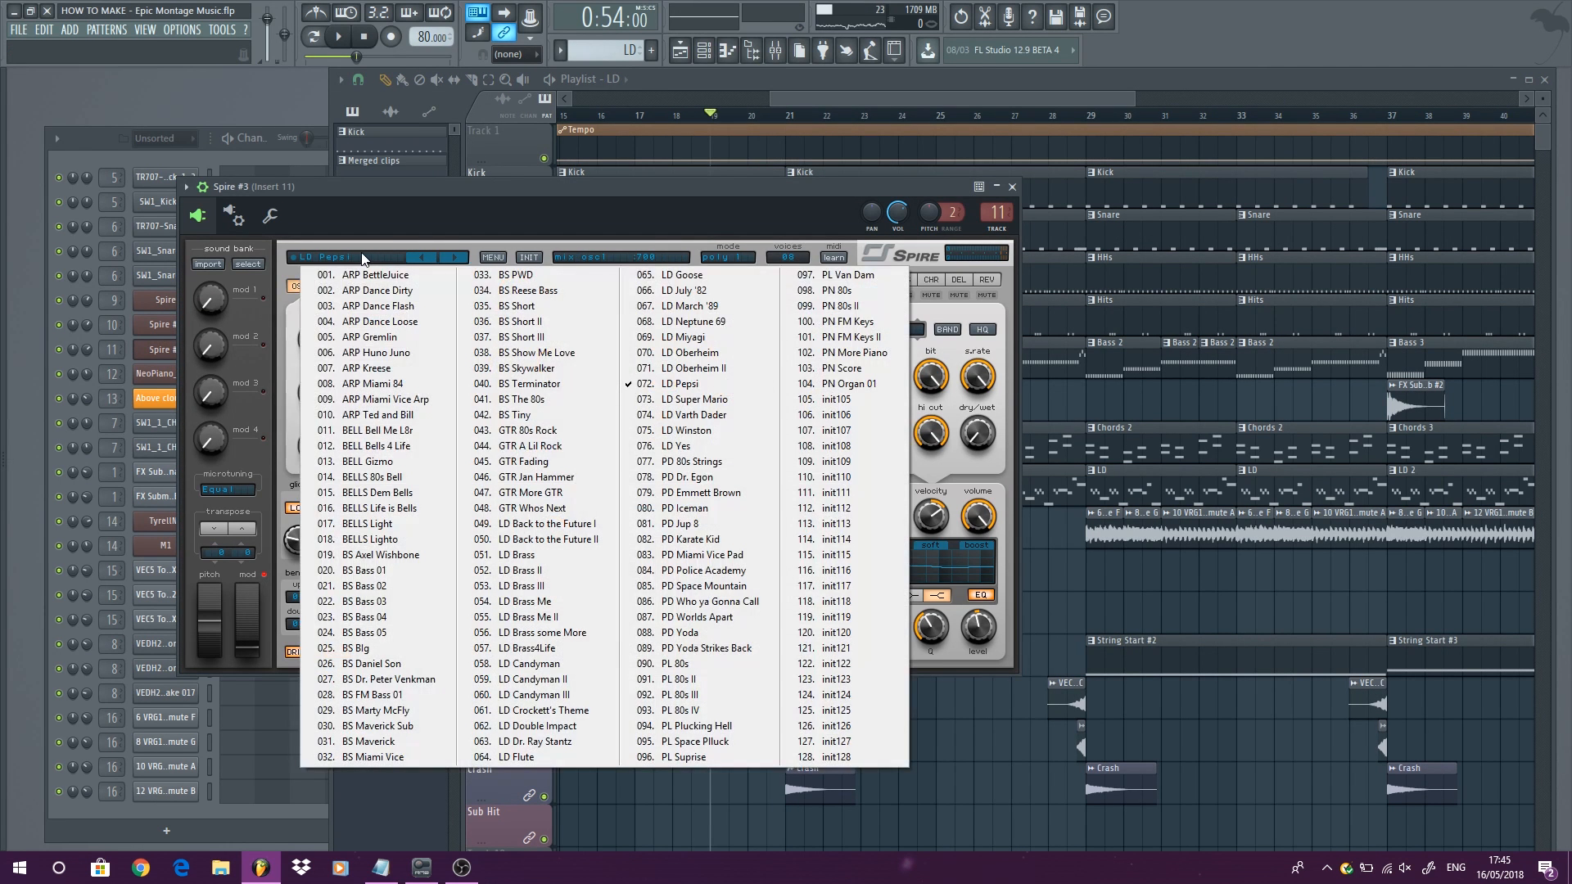
click(655, 195)
click(1012, 186)
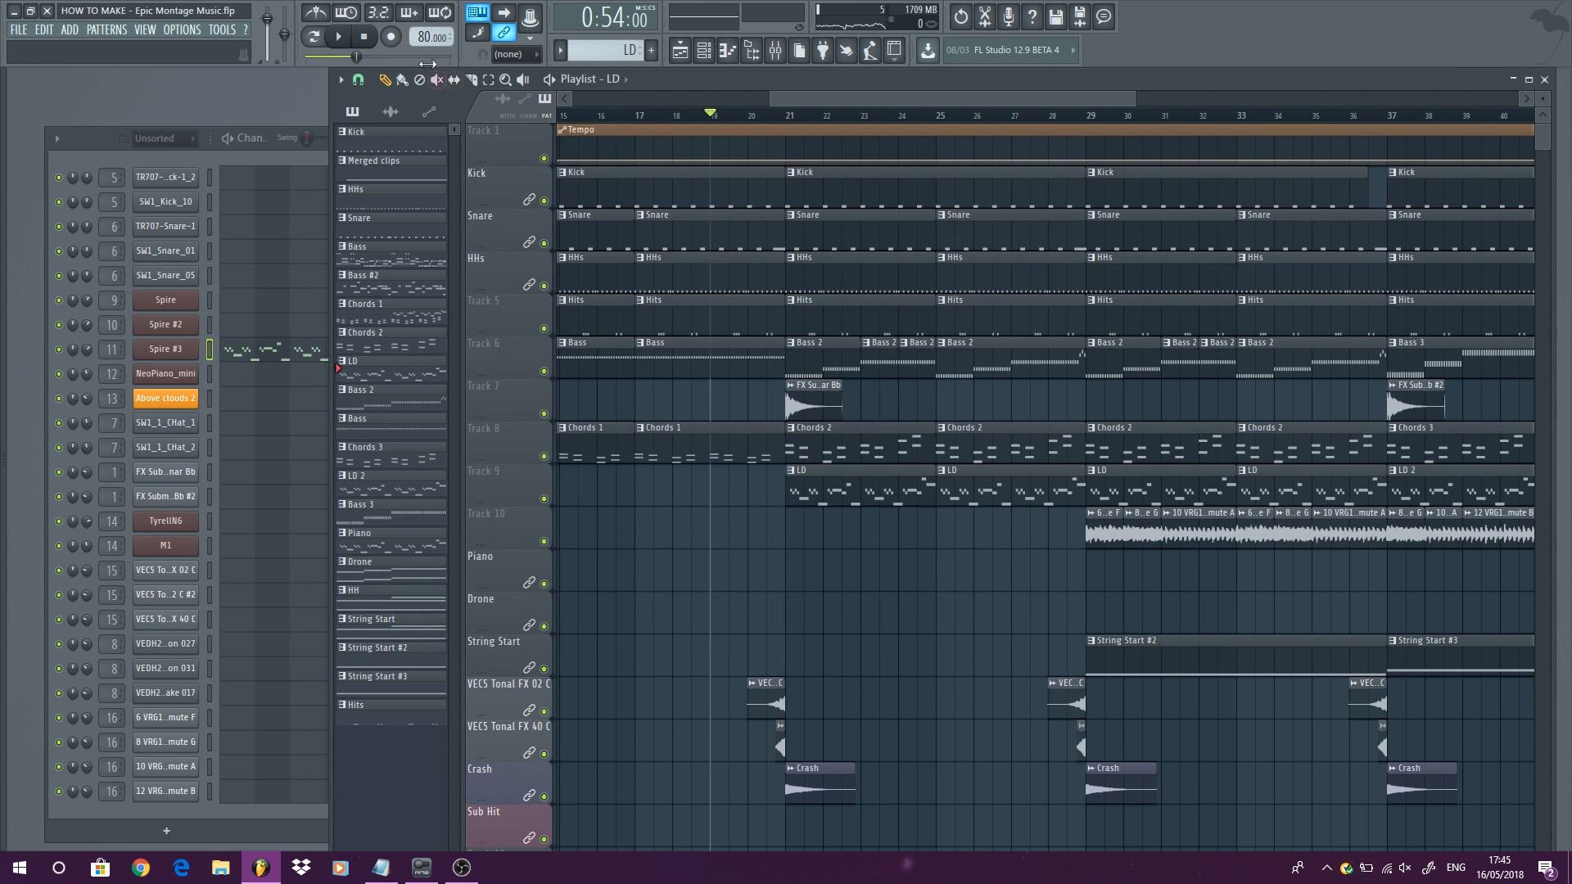
Step: Play the LD pattern on its own and examine its melody notes in the Spire #3 piano roll
click(315, 39)
key(space)
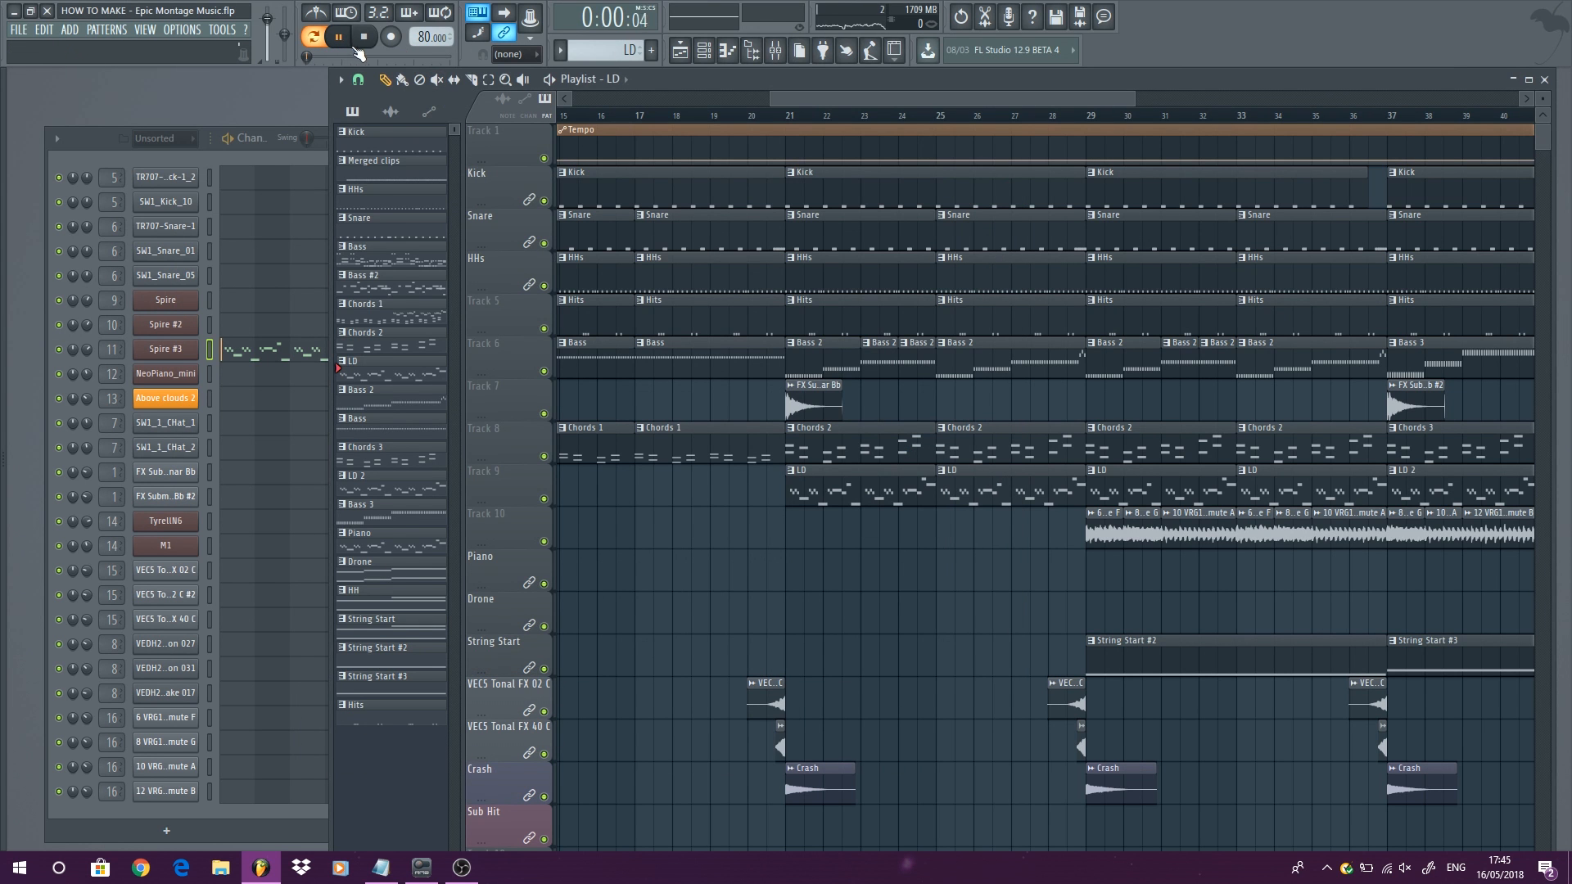
right_click(184, 355)
click(224, 344)
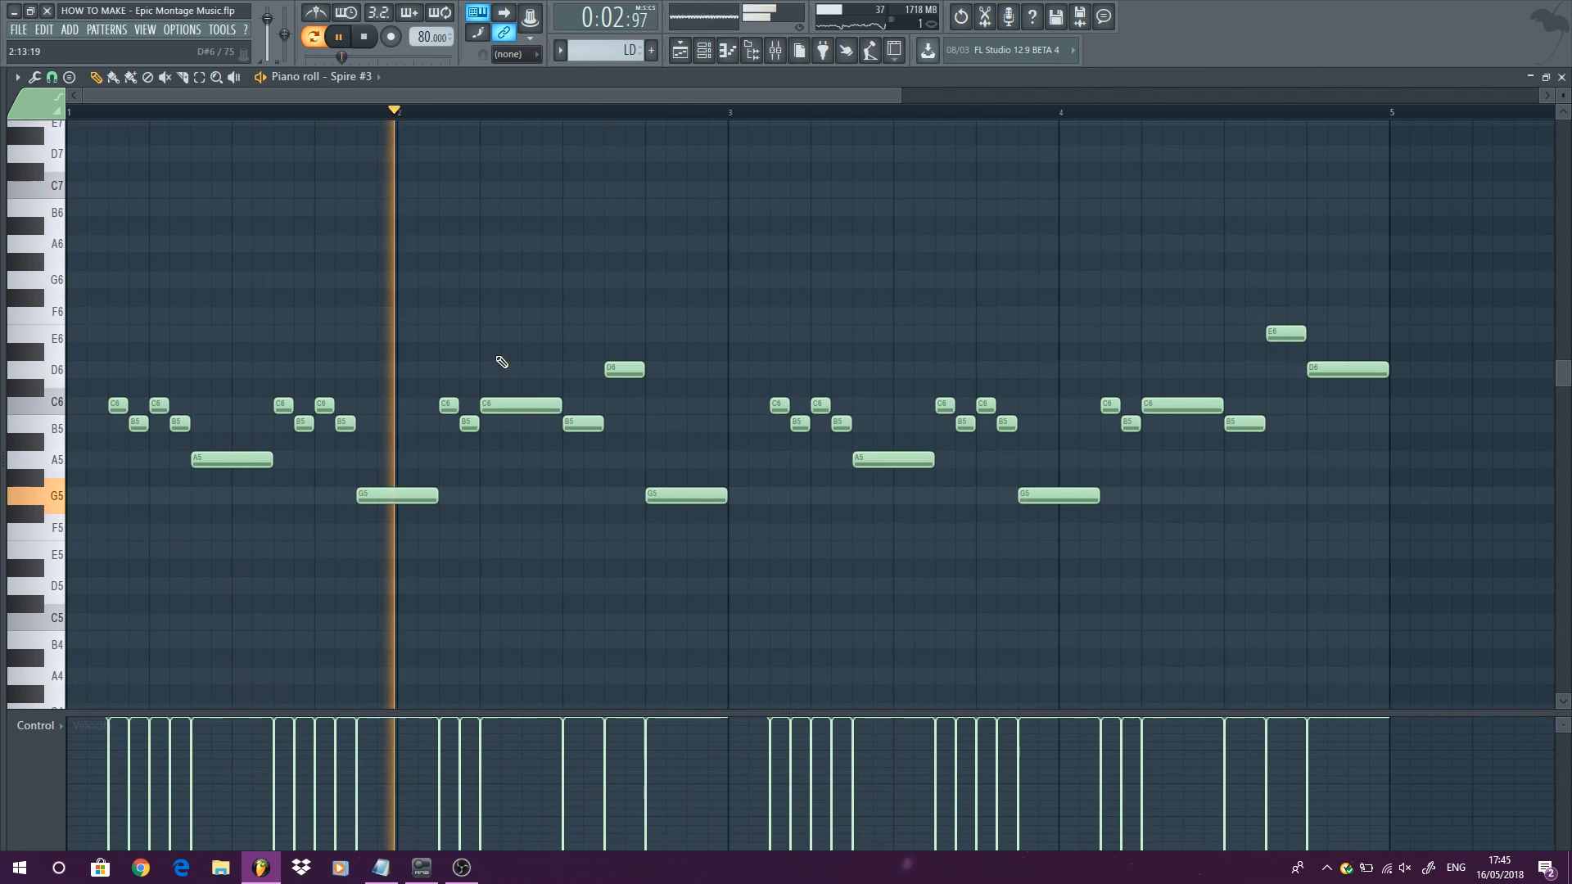
ctrl+scroll(692, 288, down, 3)
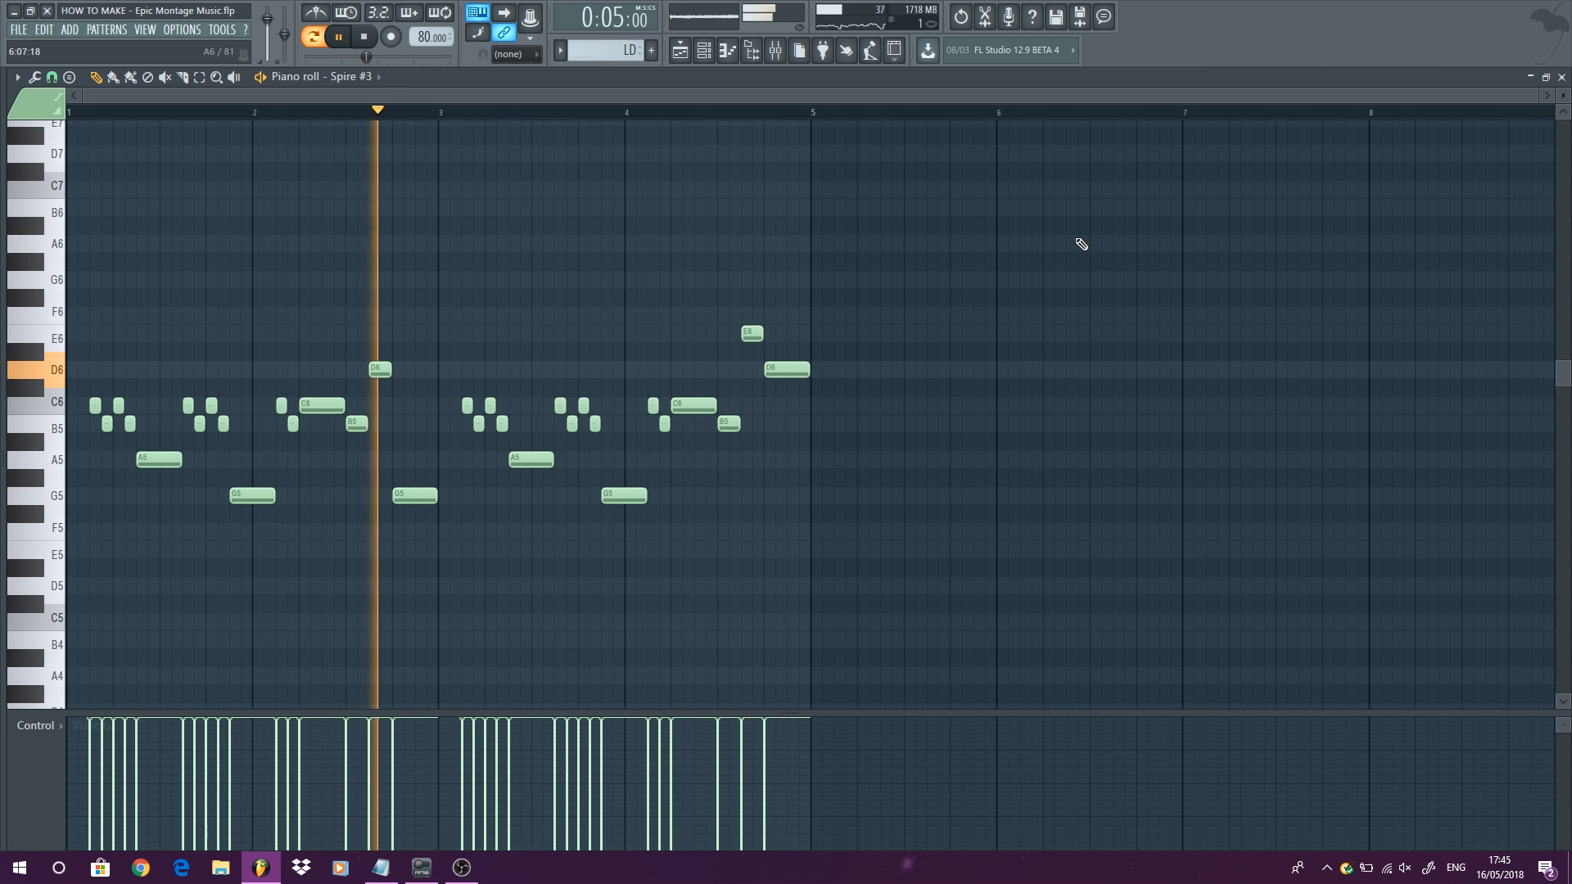
click(1564, 77)
Step: Inspect the delay effect settings of Spire #3 while the LD pattern plays
click(164, 350)
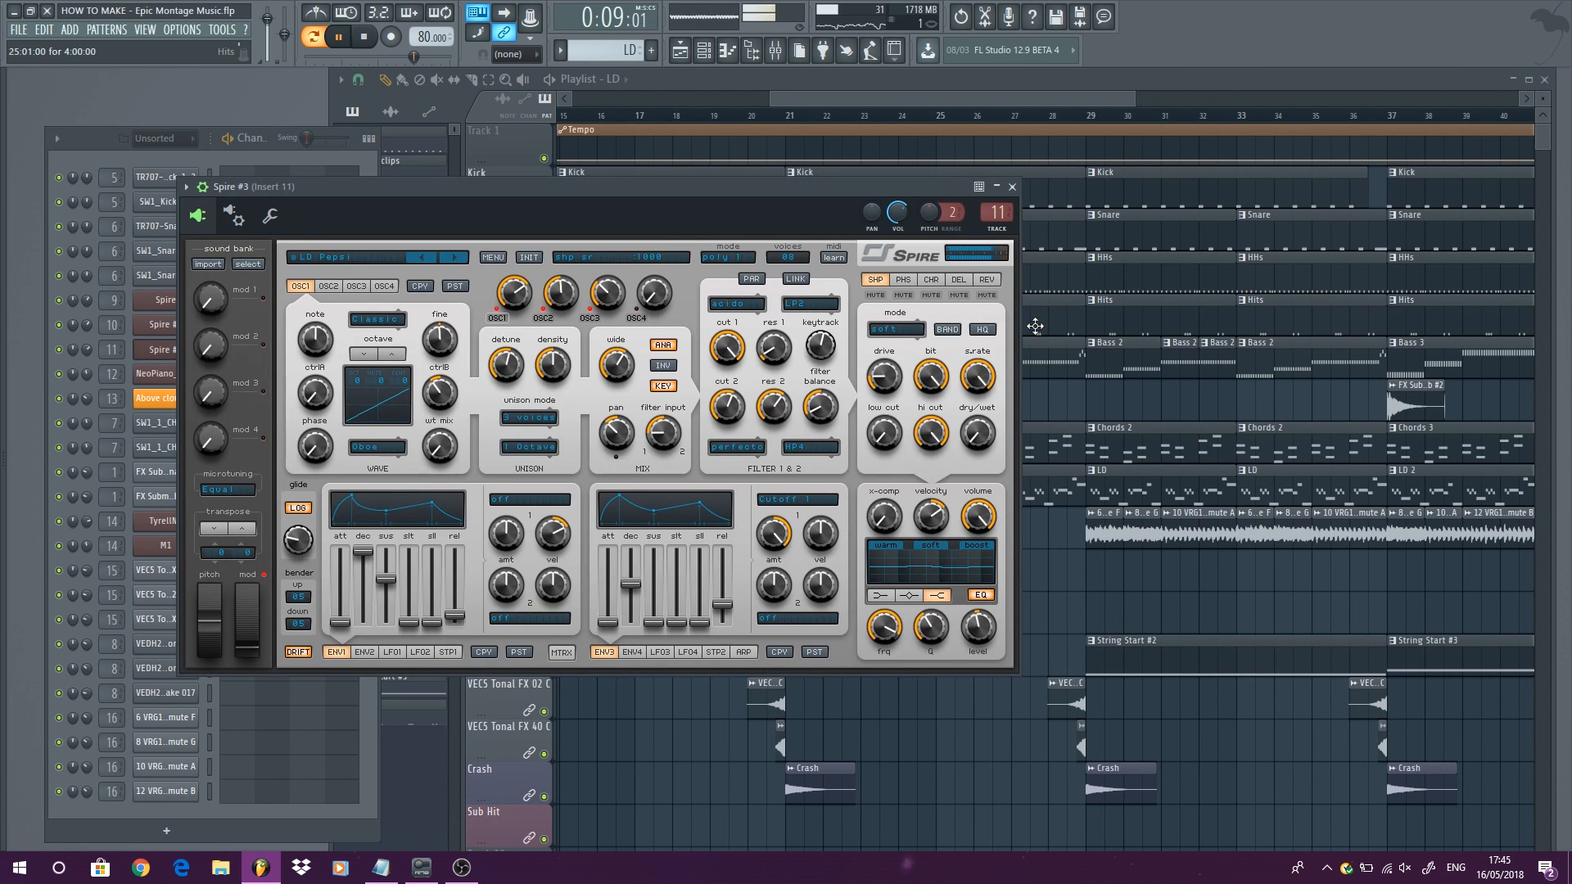
click(959, 279)
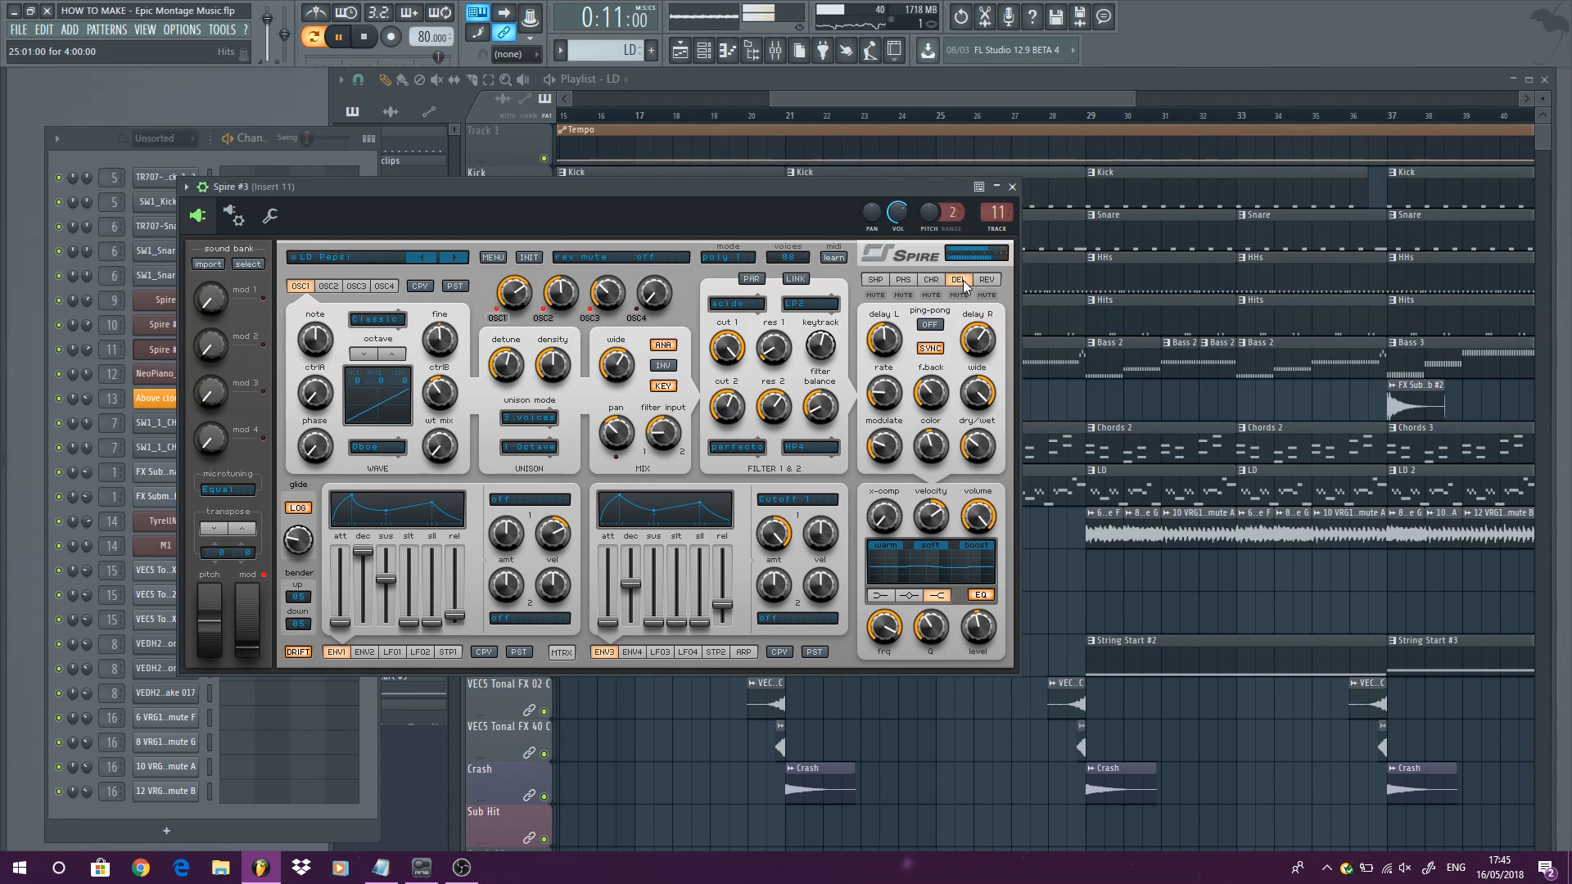
click(1014, 188)
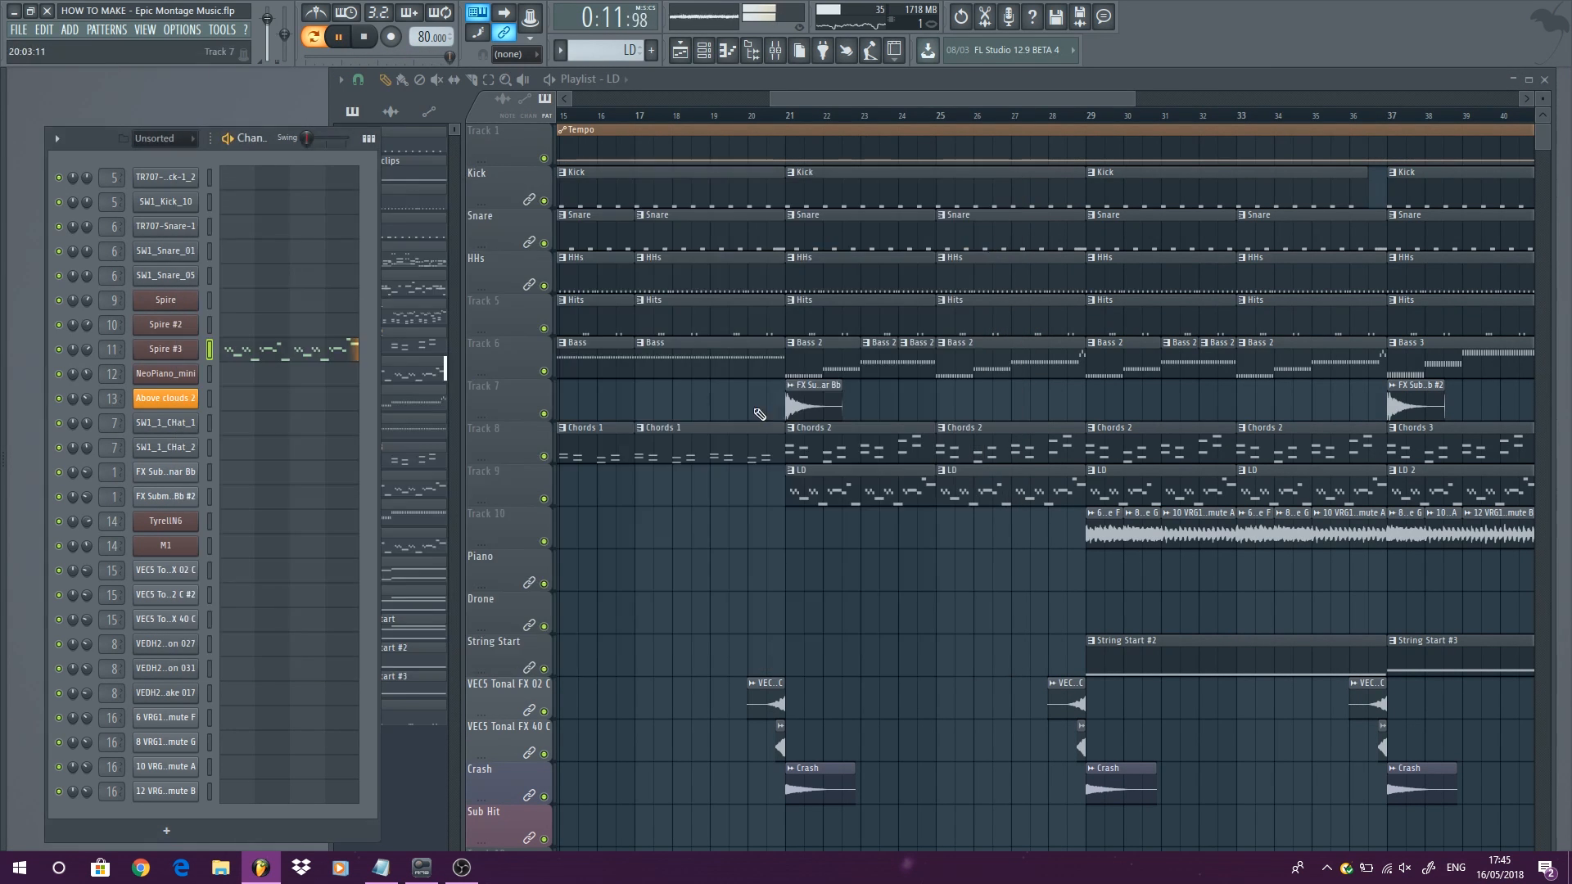
Step: Play the full arrangement through the lead's entry at bar 21, and play it again from bar 37
click(737, 117)
scroll(695, 547, down, 3)
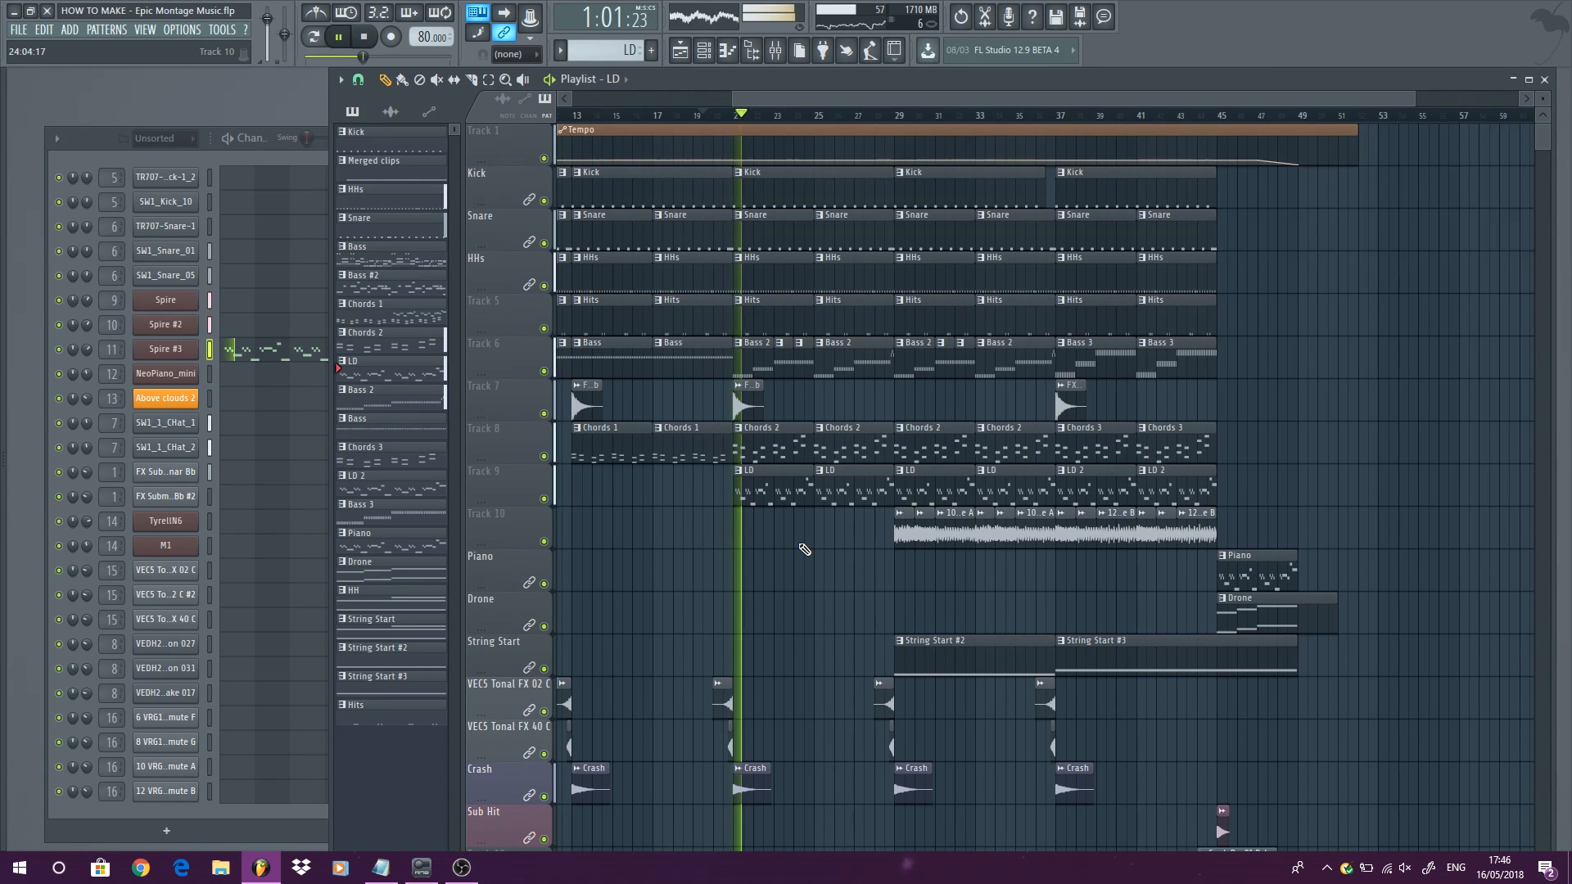
key(space)
click(1056, 116)
key(space)
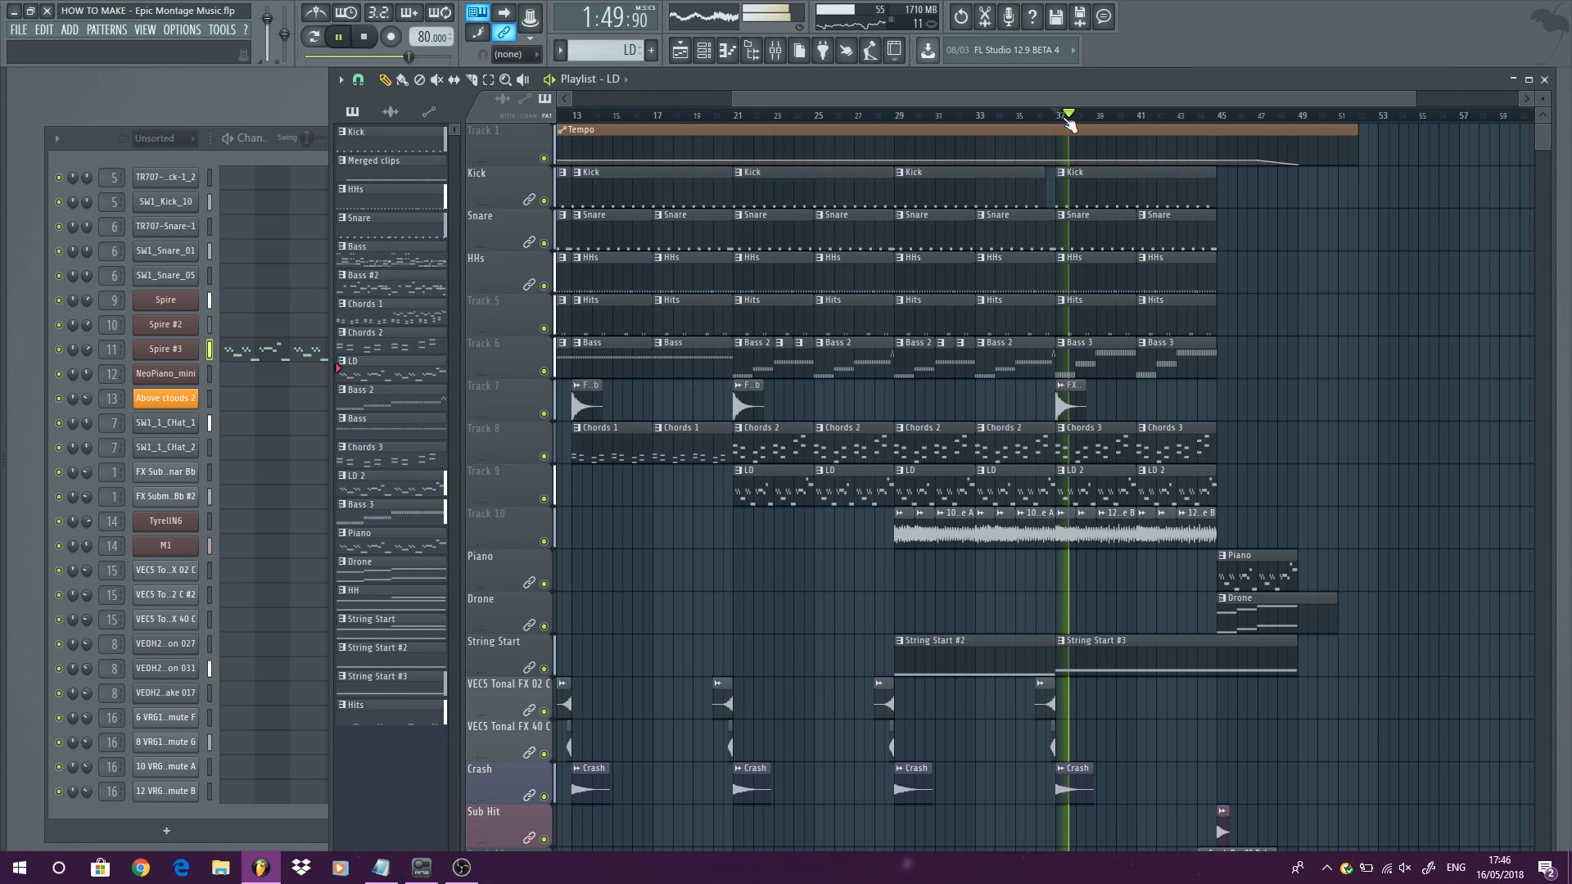
key(space)
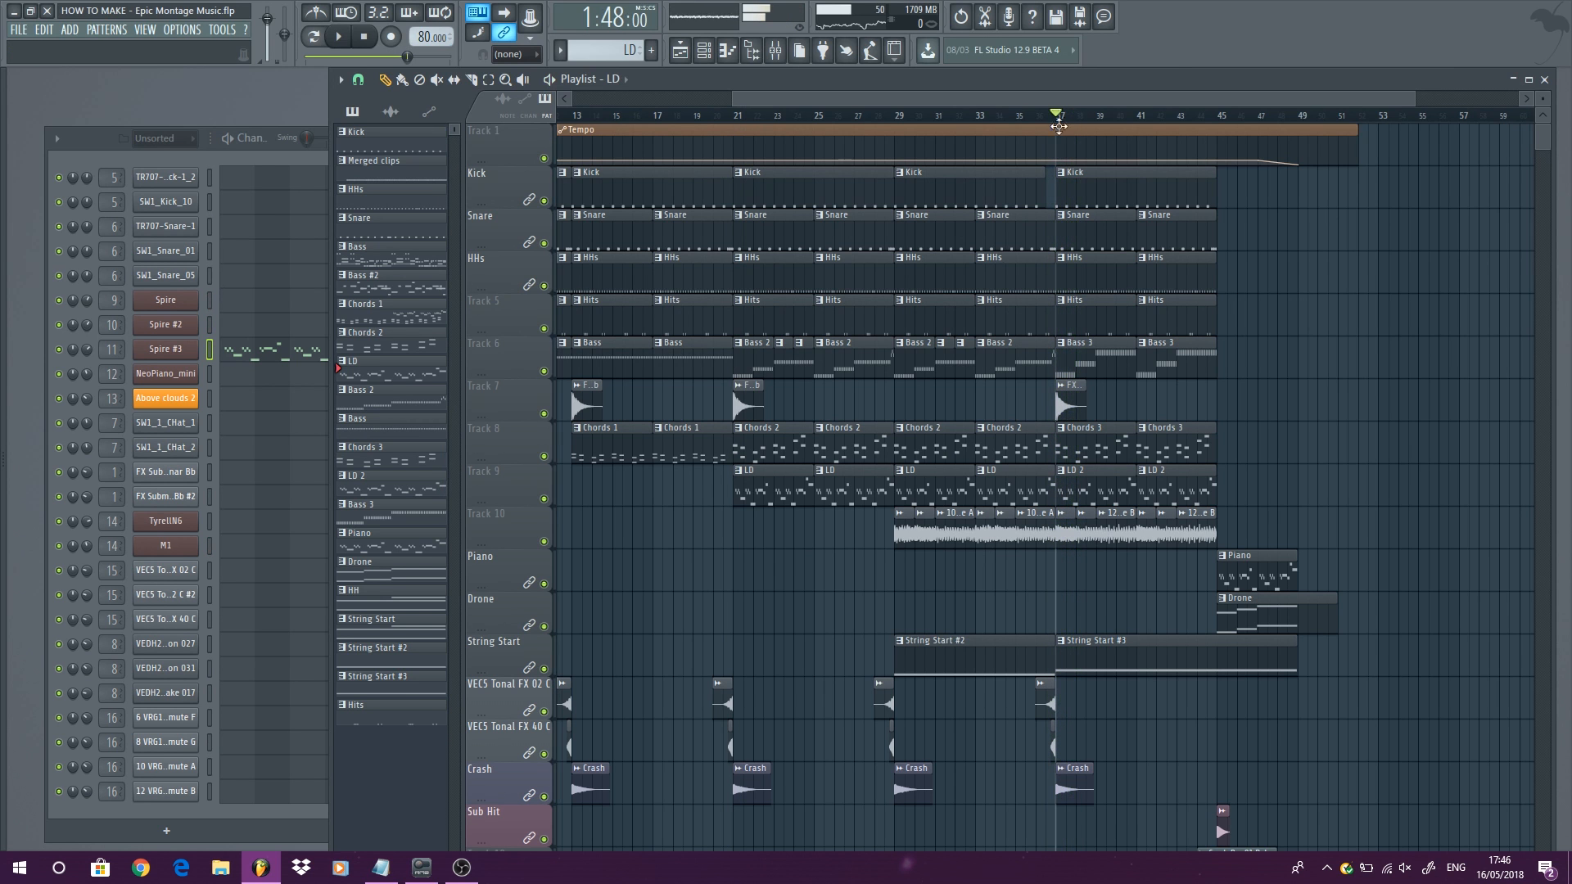
Step: Inspect the sample settings of the FX Submarine Sonar Bb clips at bars 37 and 21 on Track 7
scroll(928, 411, up, 2)
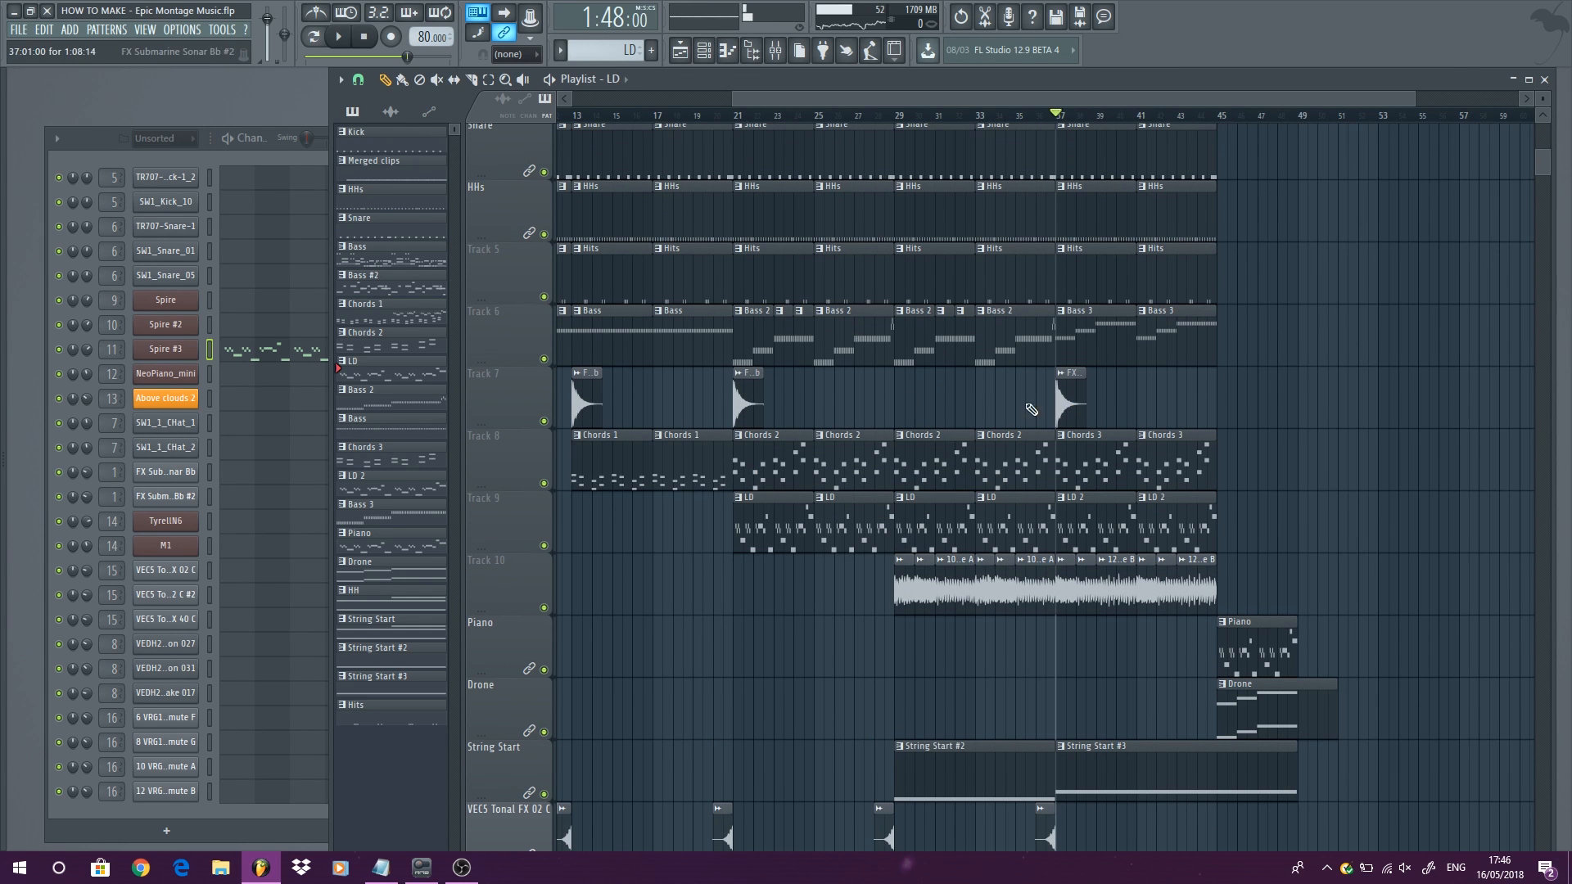
double_click(1075, 398)
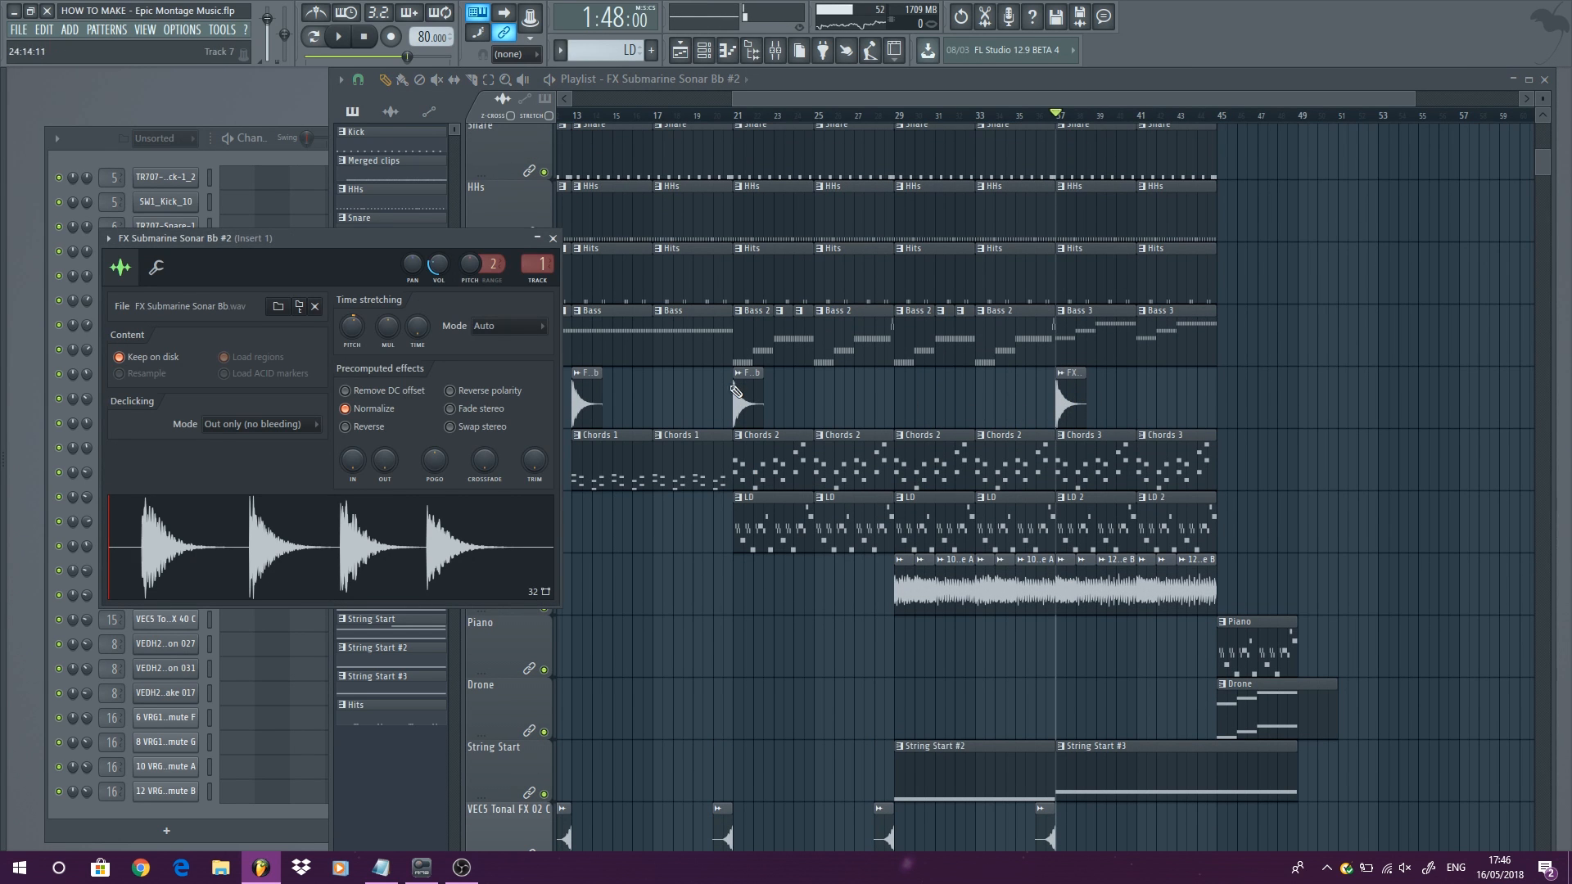
click(554, 239)
double_click(754, 400)
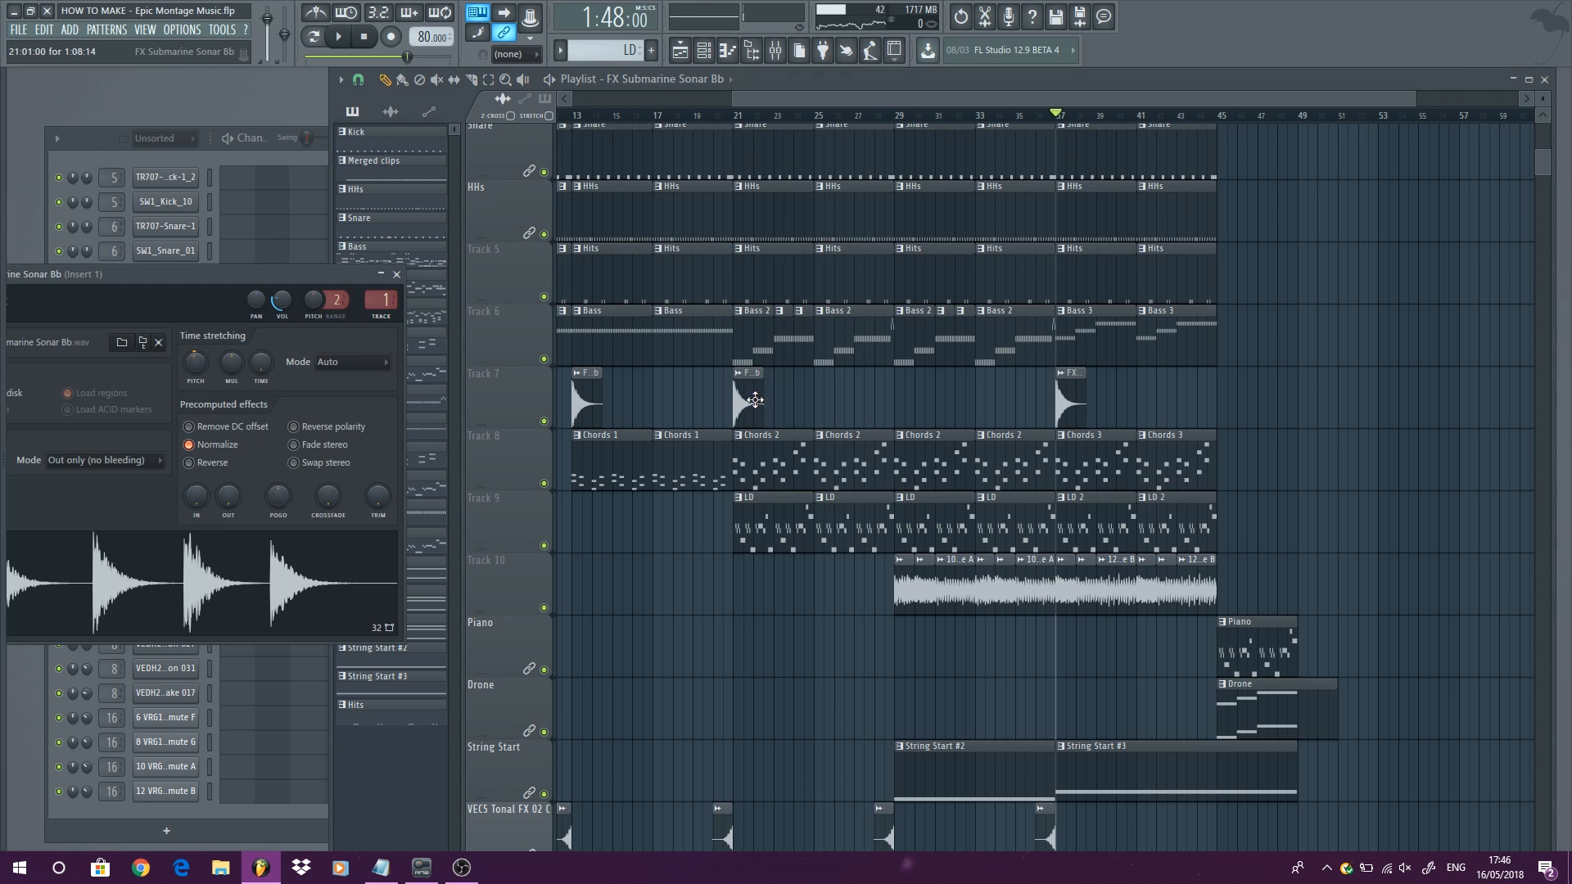
click(396, 275)
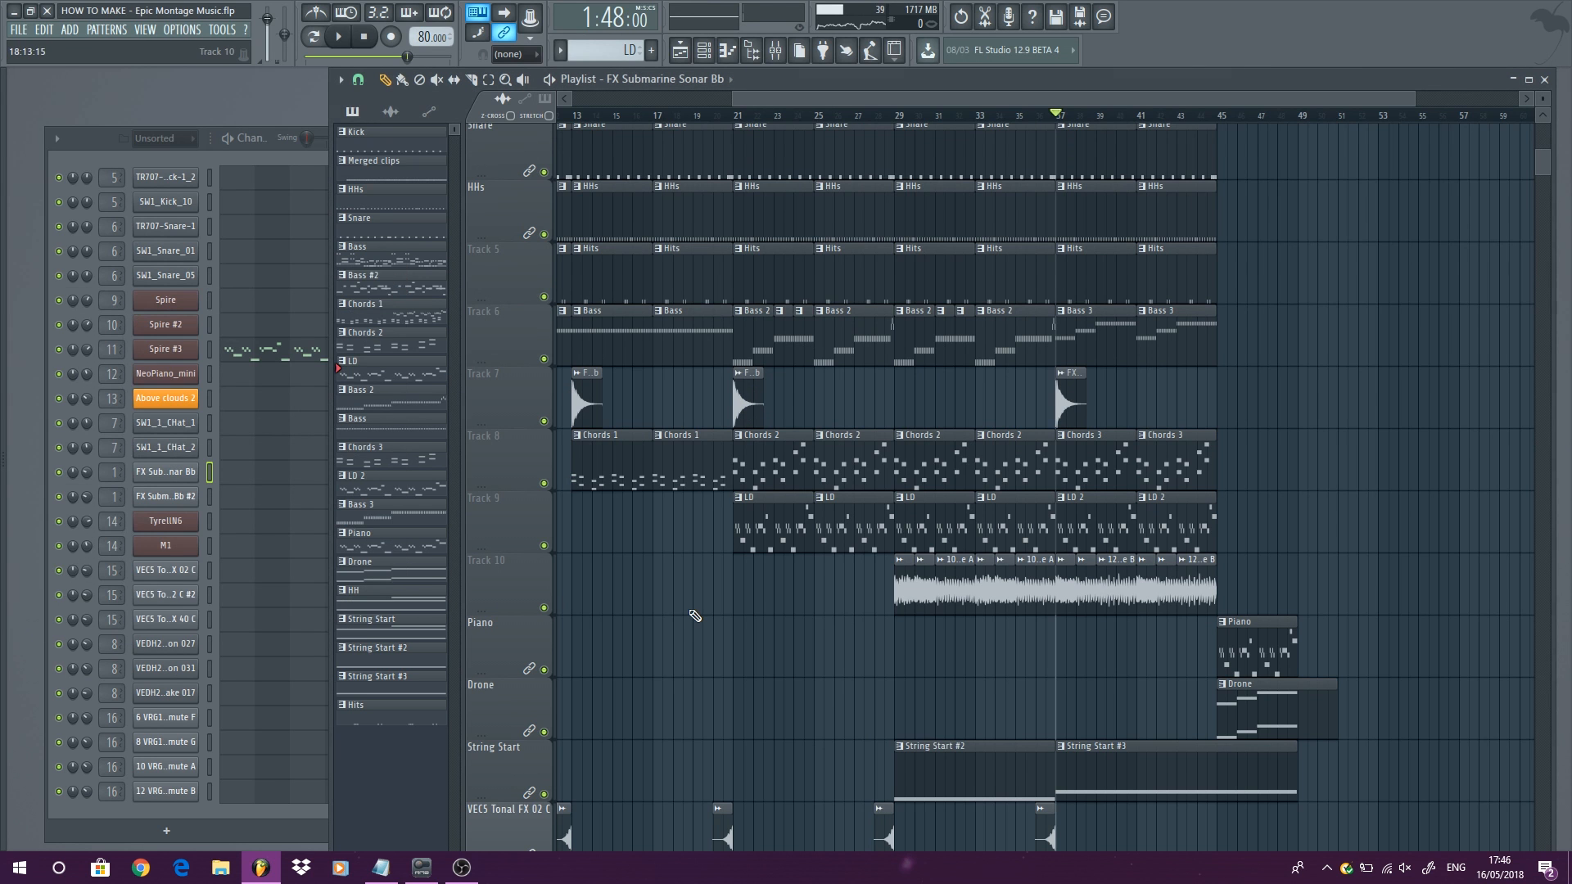
Step: Play the arrangement briefly from bar 21 to hear the sonar effect with the other tracks
scroll(673, 534, down, 2)
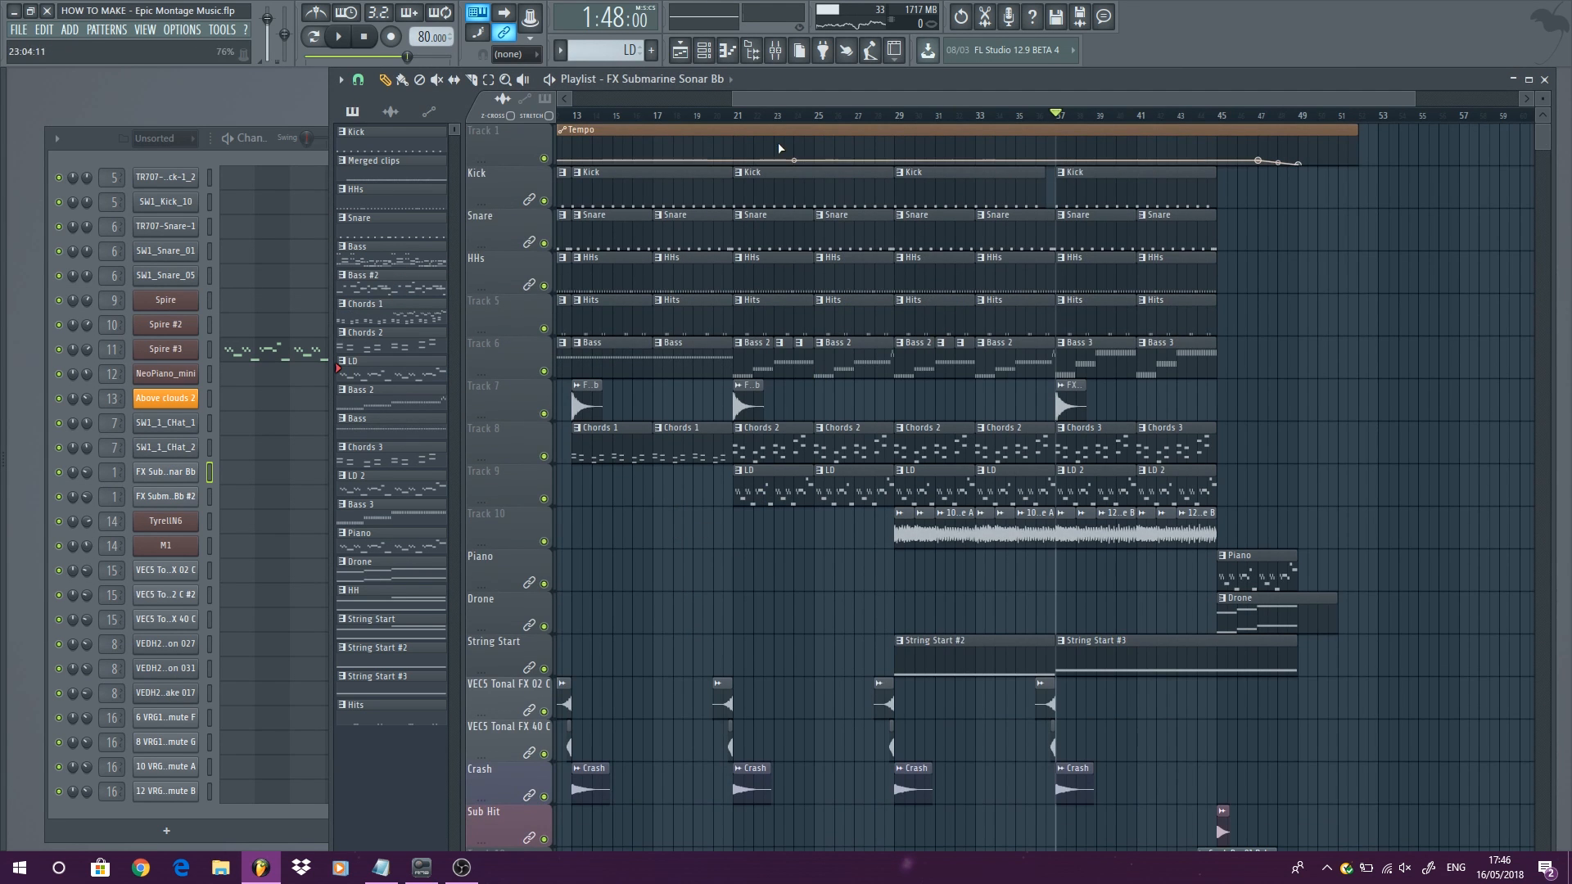
click(749, 117)
key(space)
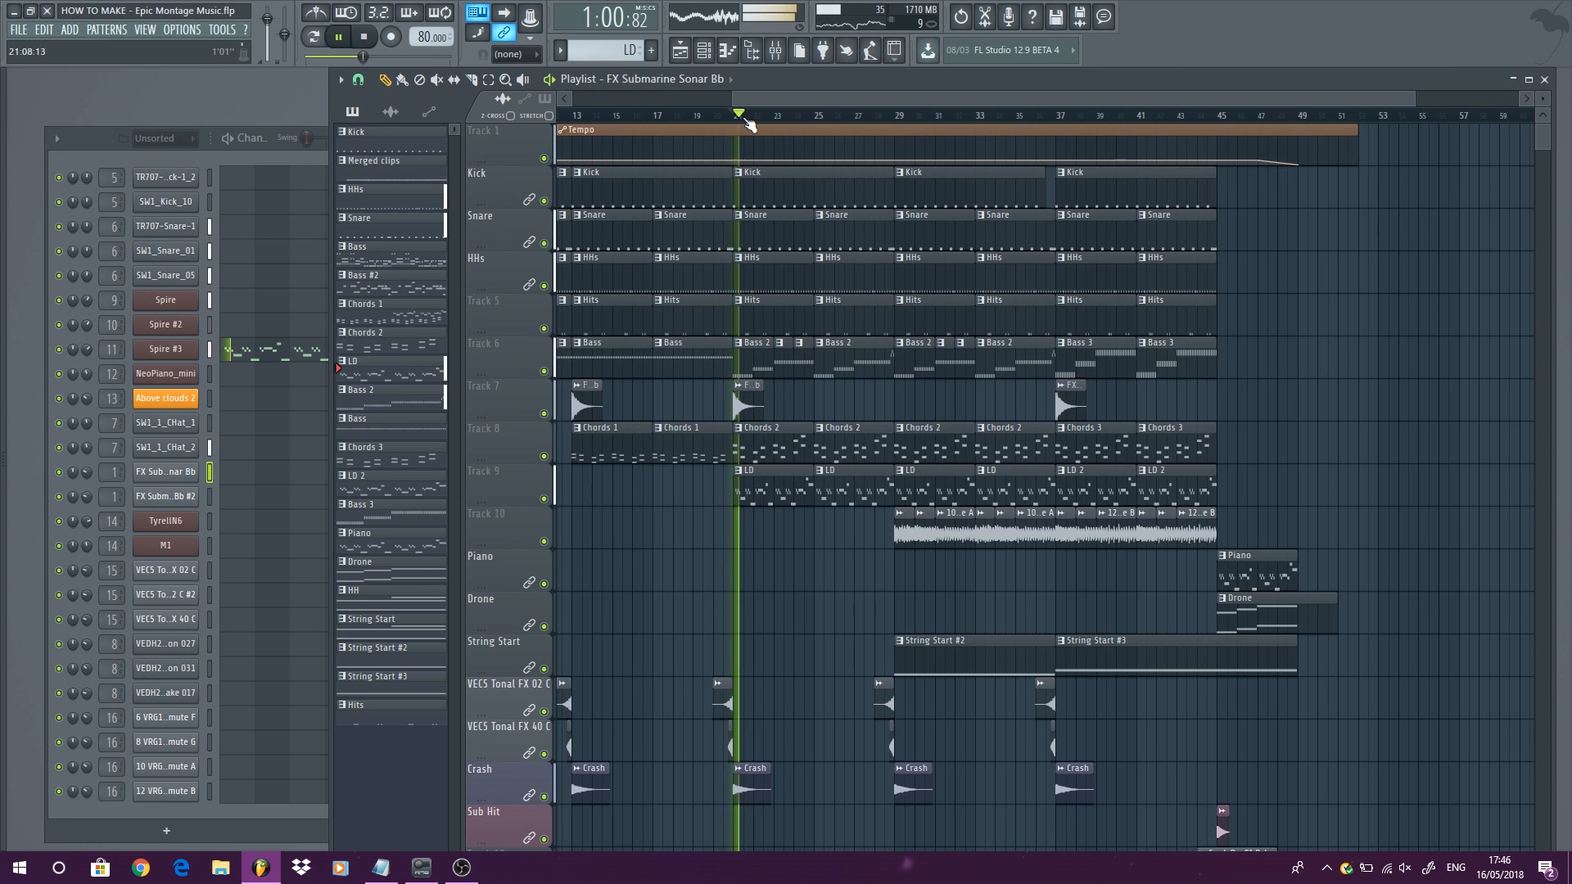
key(space)
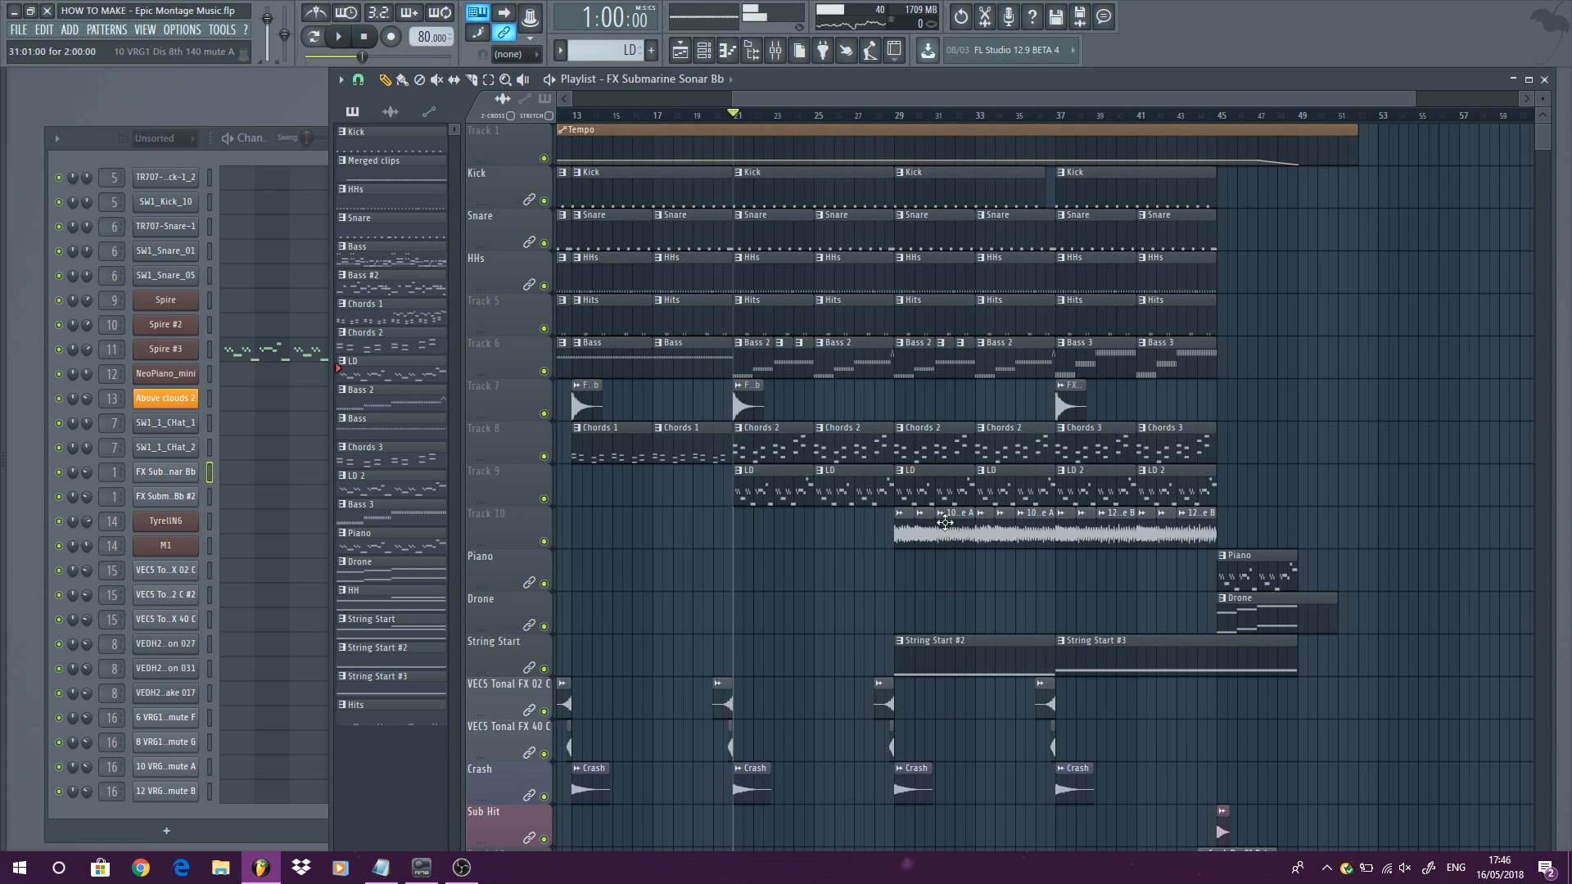
Step: Solo Track 10 and set the playlist's time selection to bars 29 through 36
scroll(958, 573, up, 2)
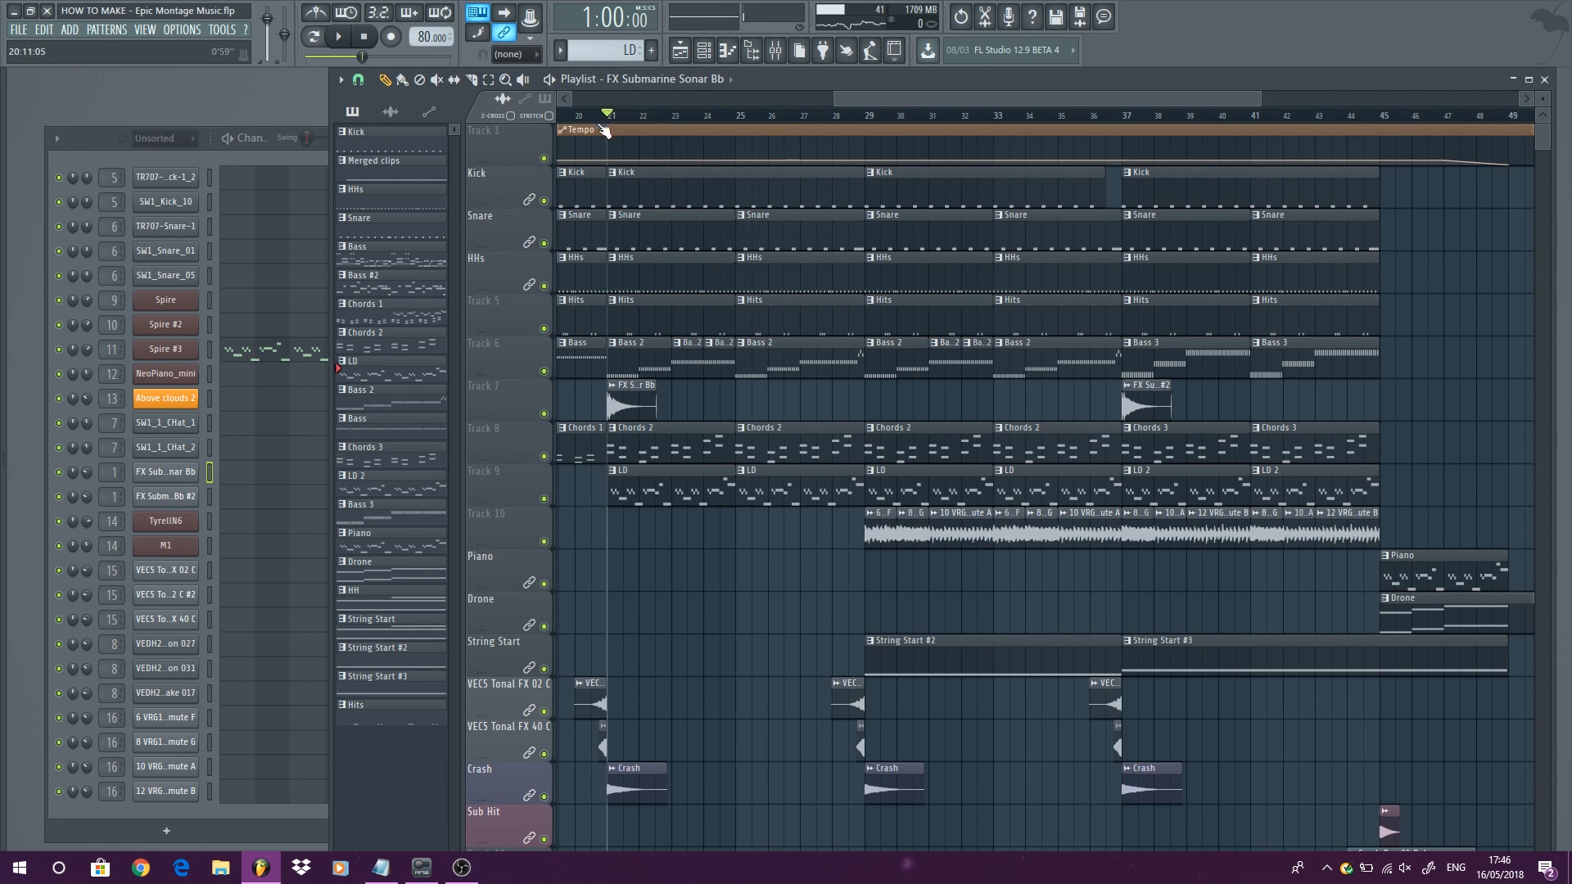
drag(616, 120, 1111, 201)
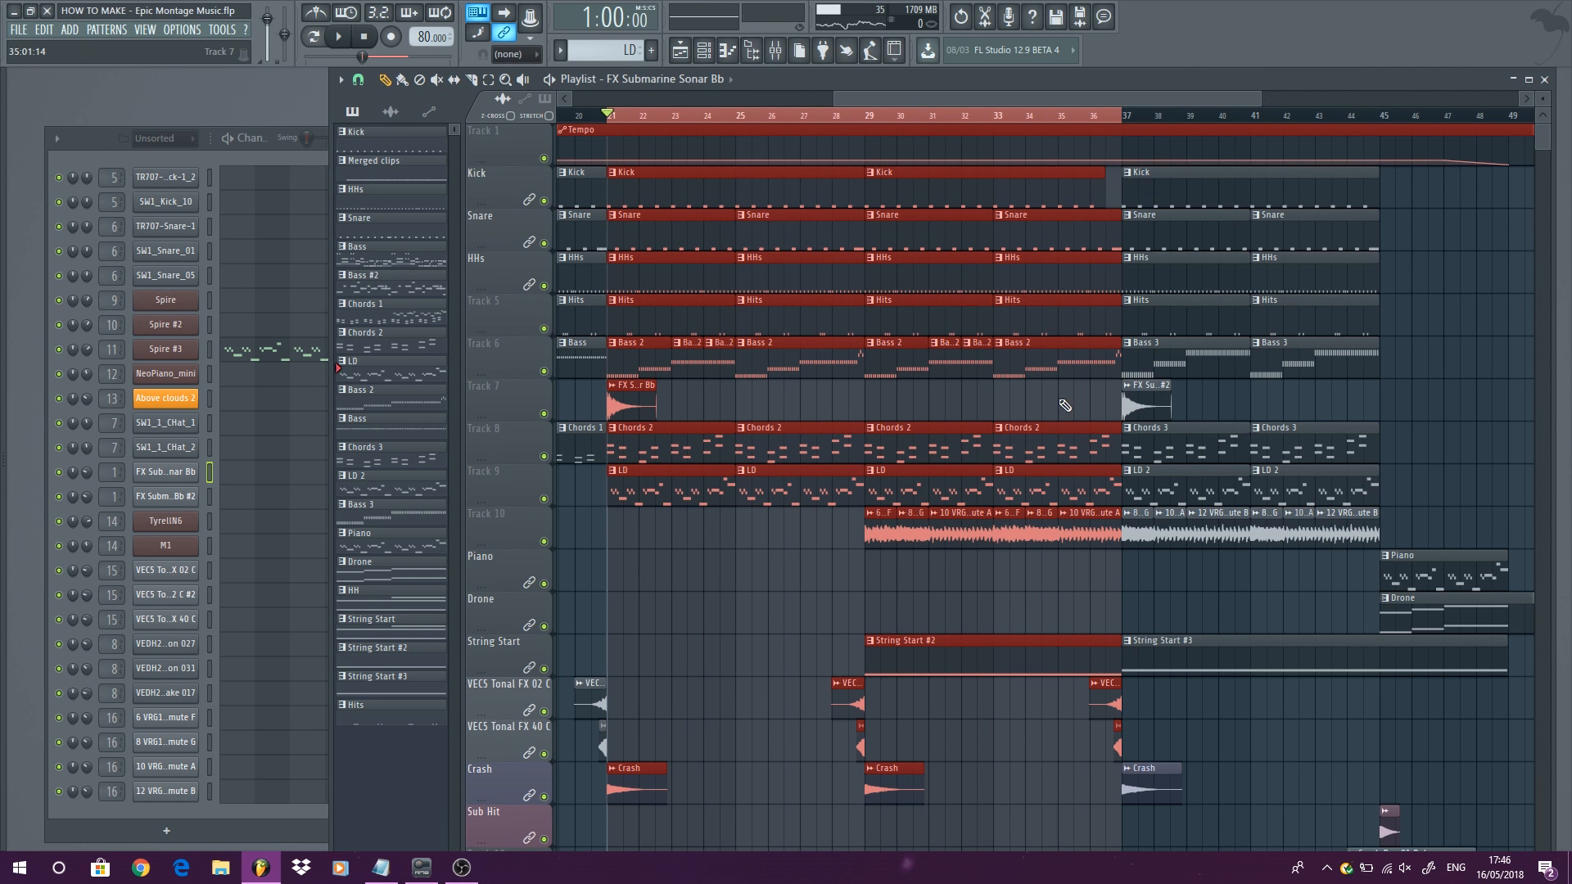
click(998, 624)
right_click(544, 542)
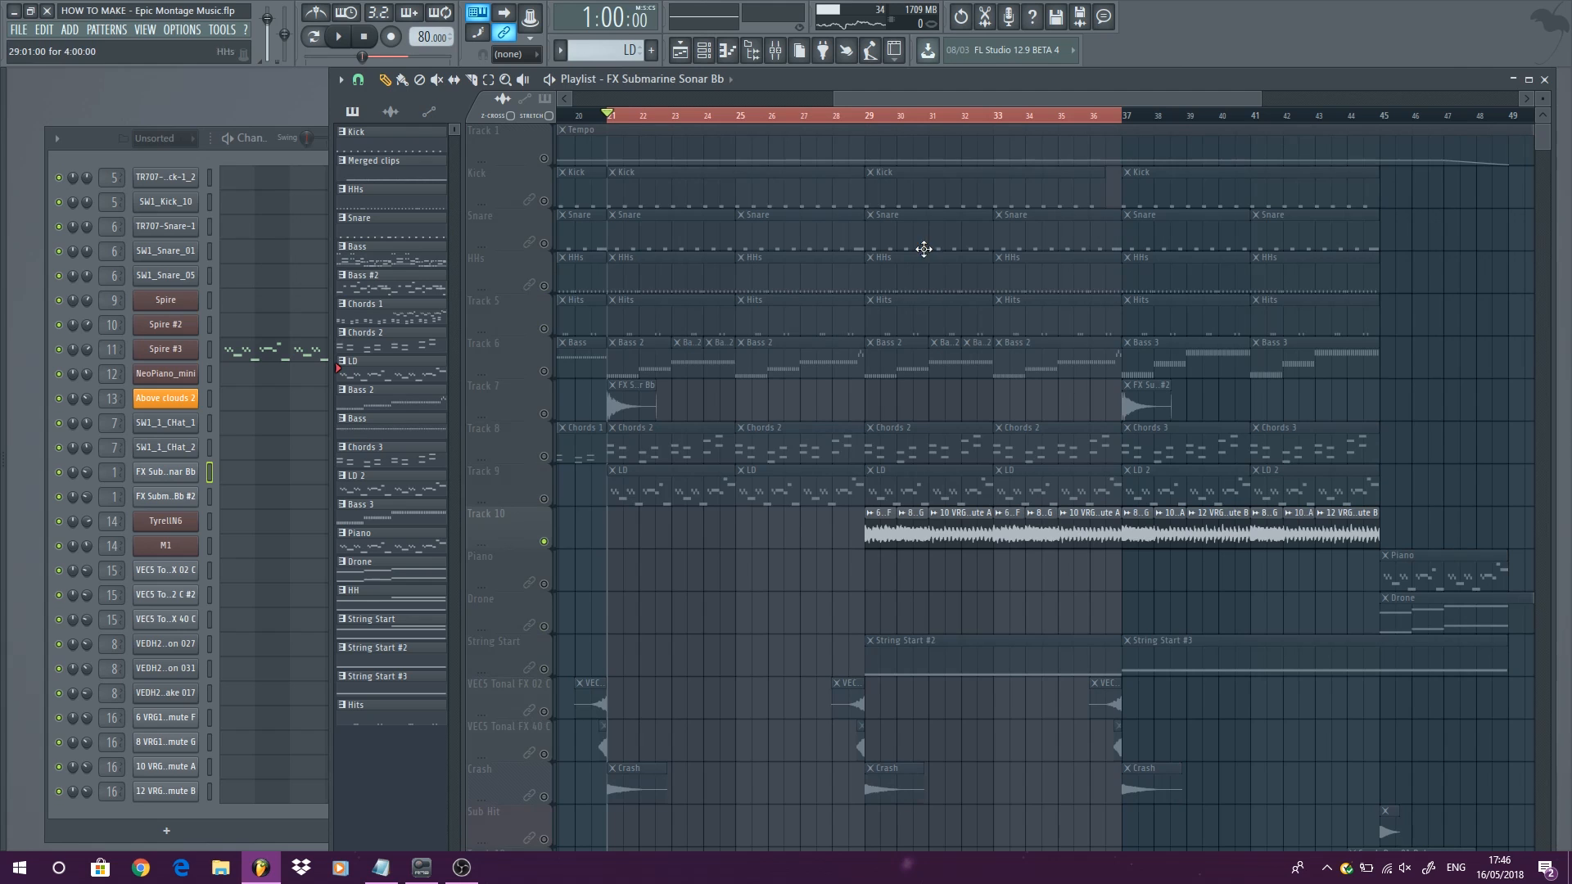
drag(883, 129, 1111, 158)
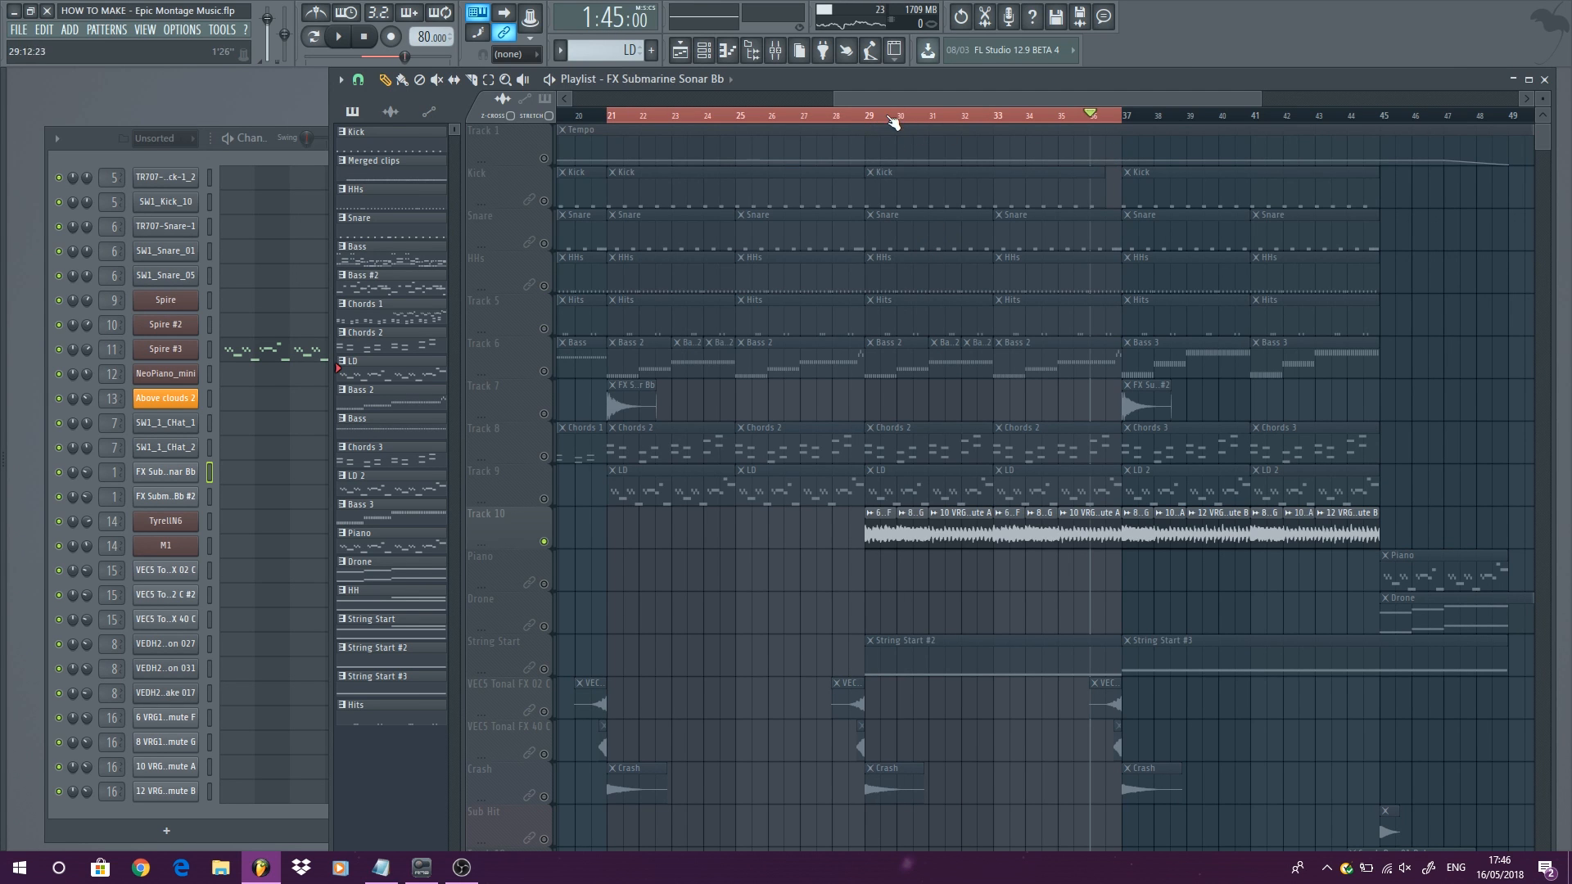
drag(878, 123, 1116, 153)
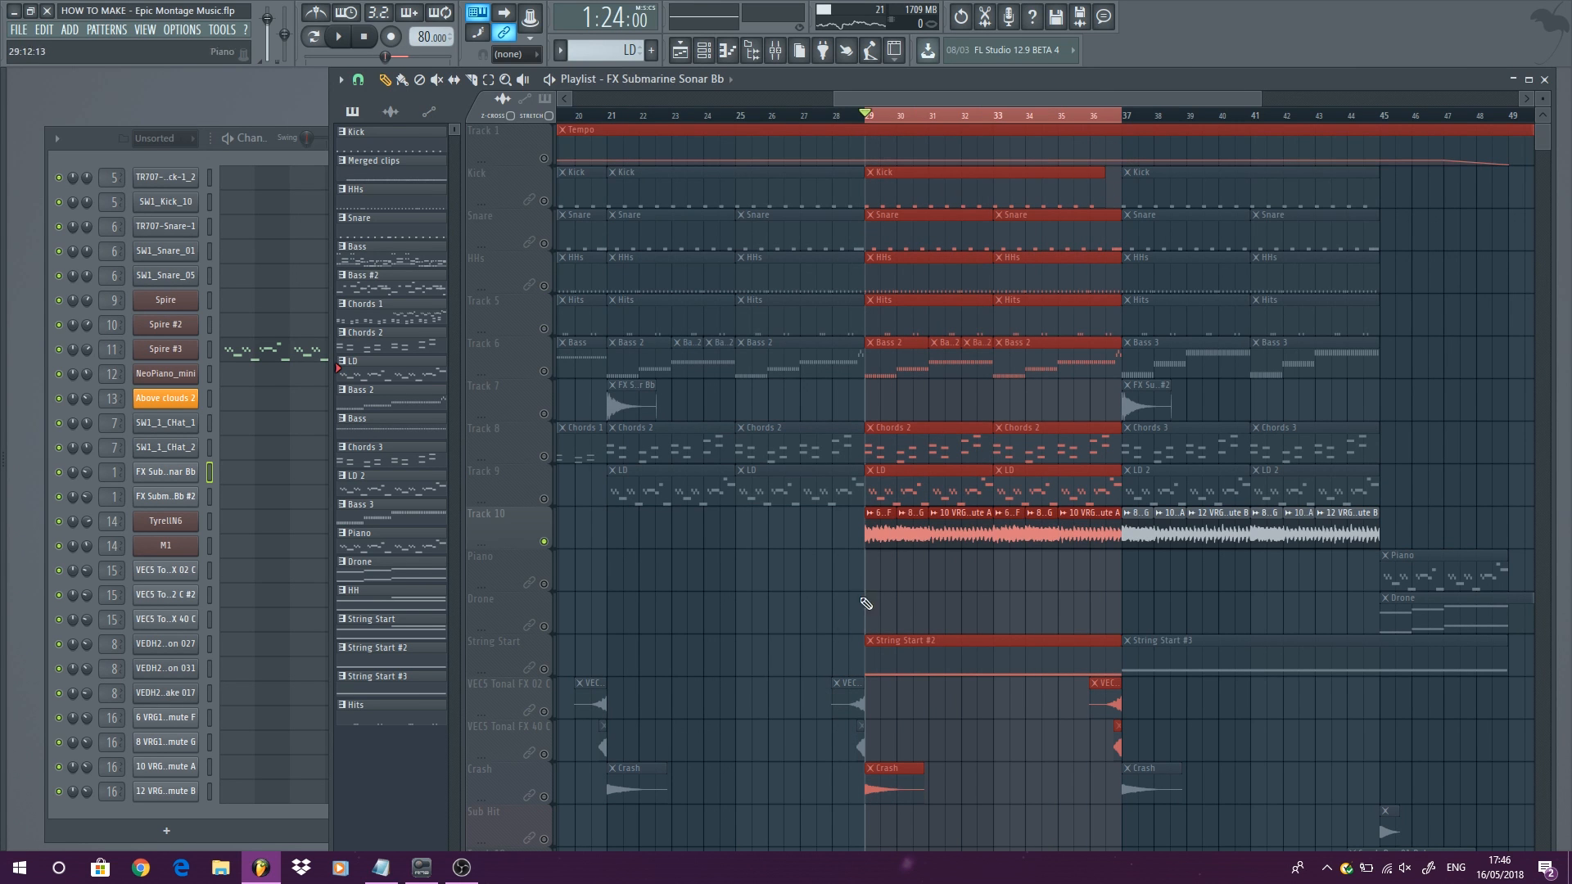
click(786, 598)
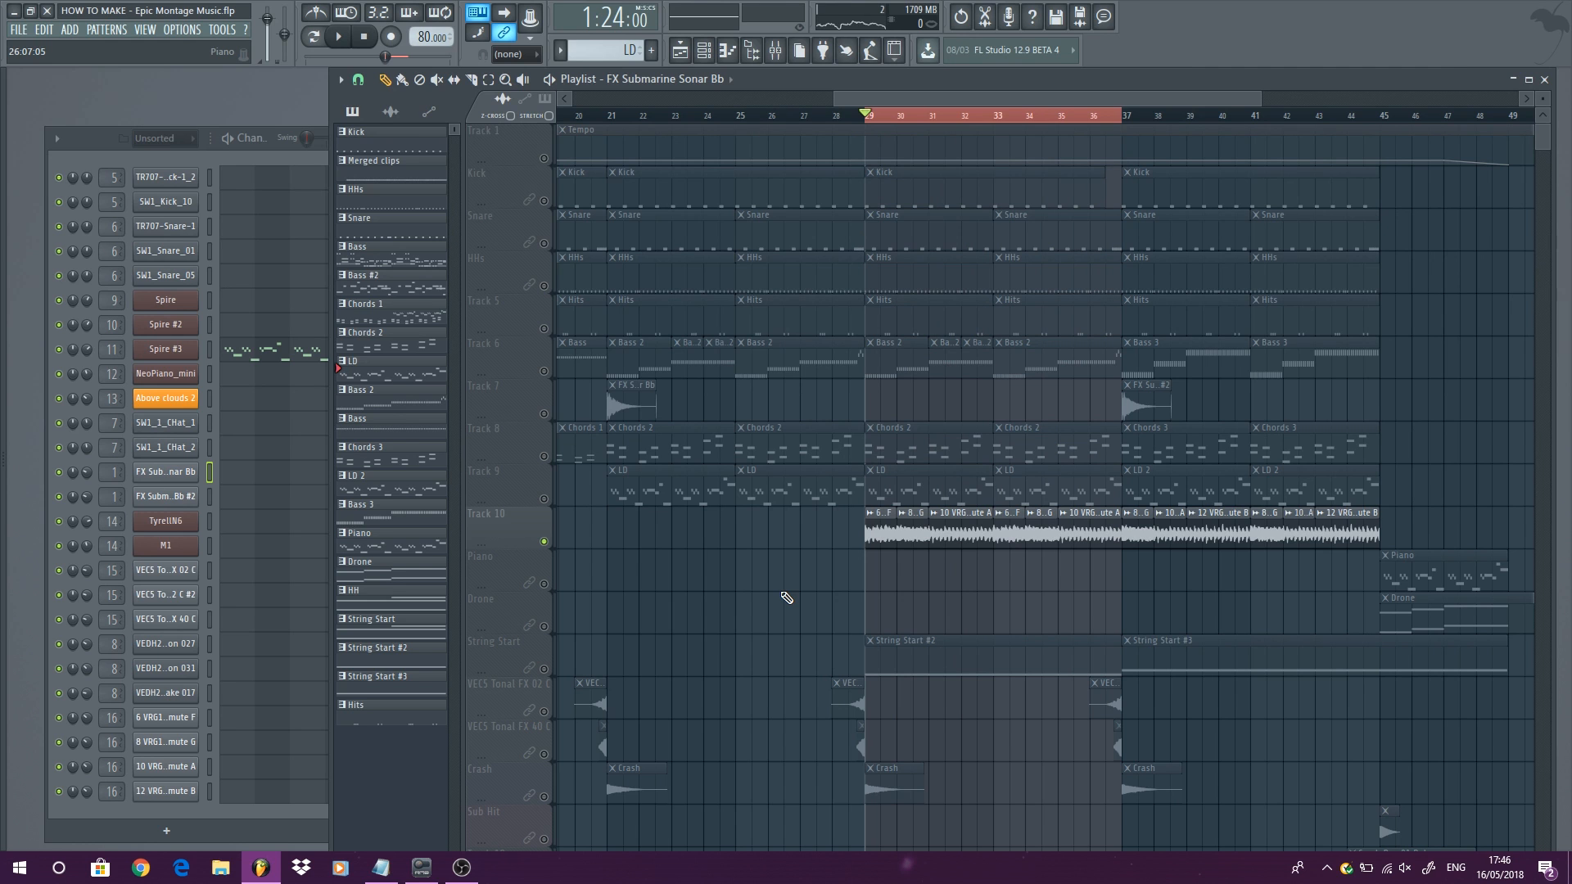
Step: Play the soloed Track 10 clips from bar 29 and open the sample settings of 10 VRG1 Dis 8th 140 mute A
key(space)
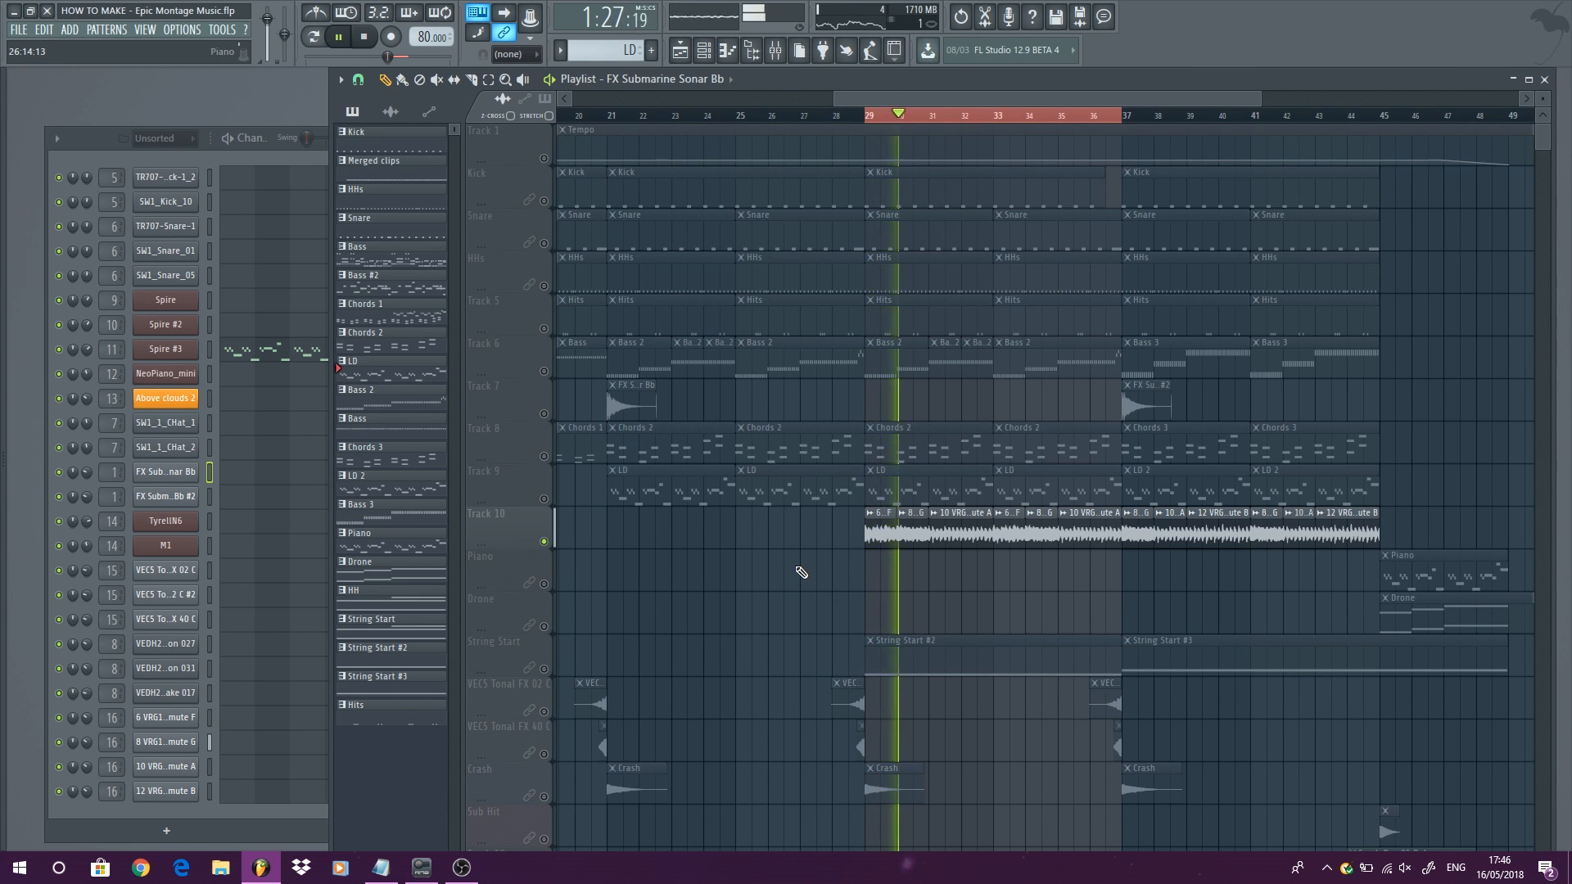
key(space)
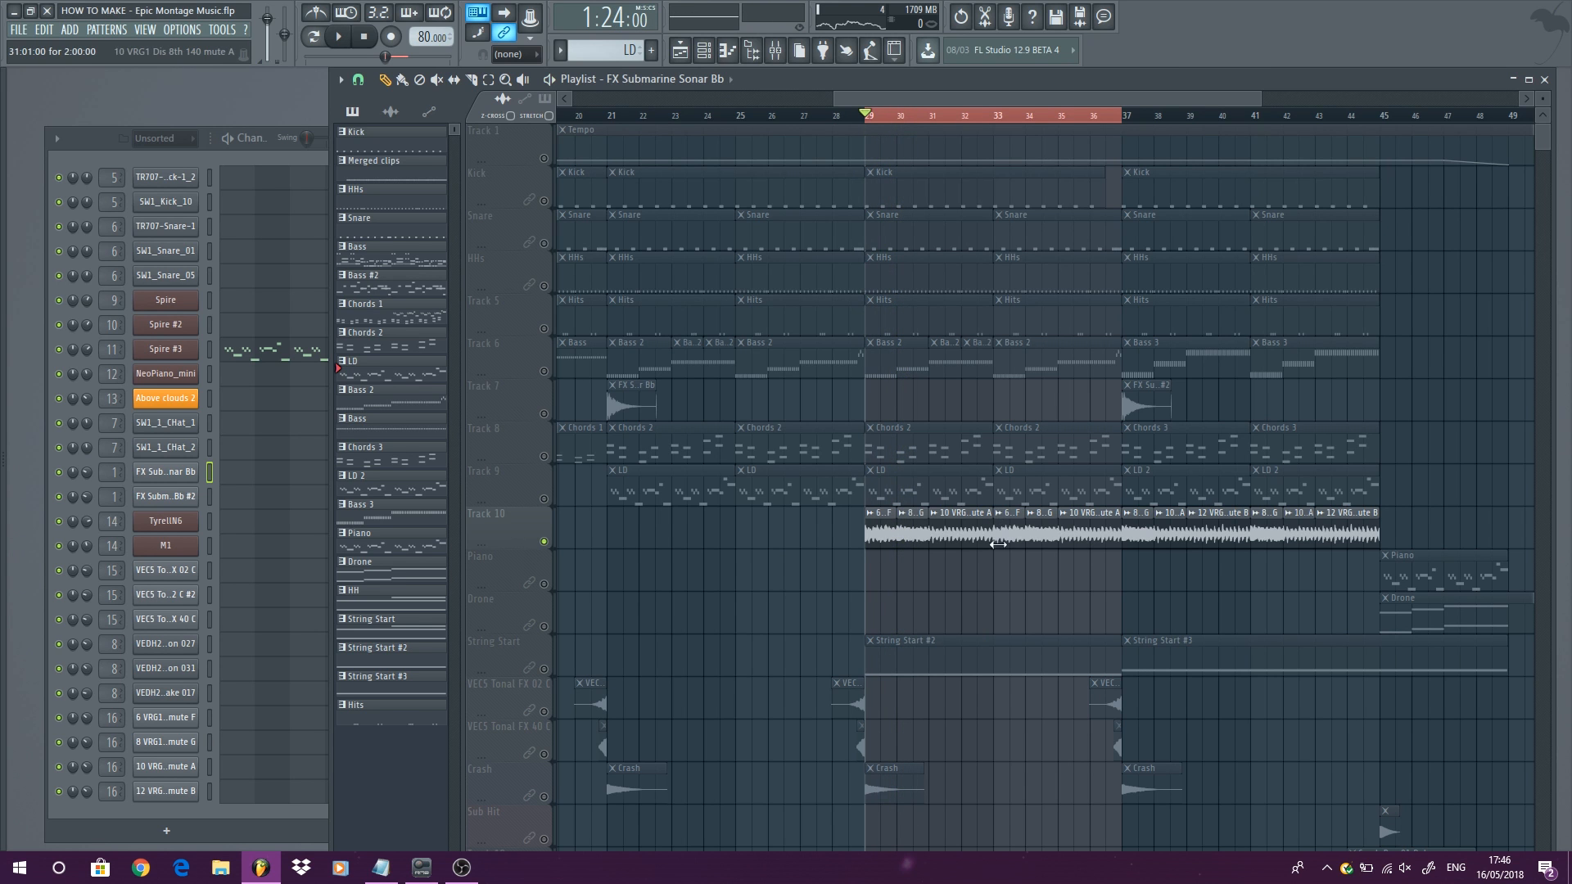
double_click(950, 530)
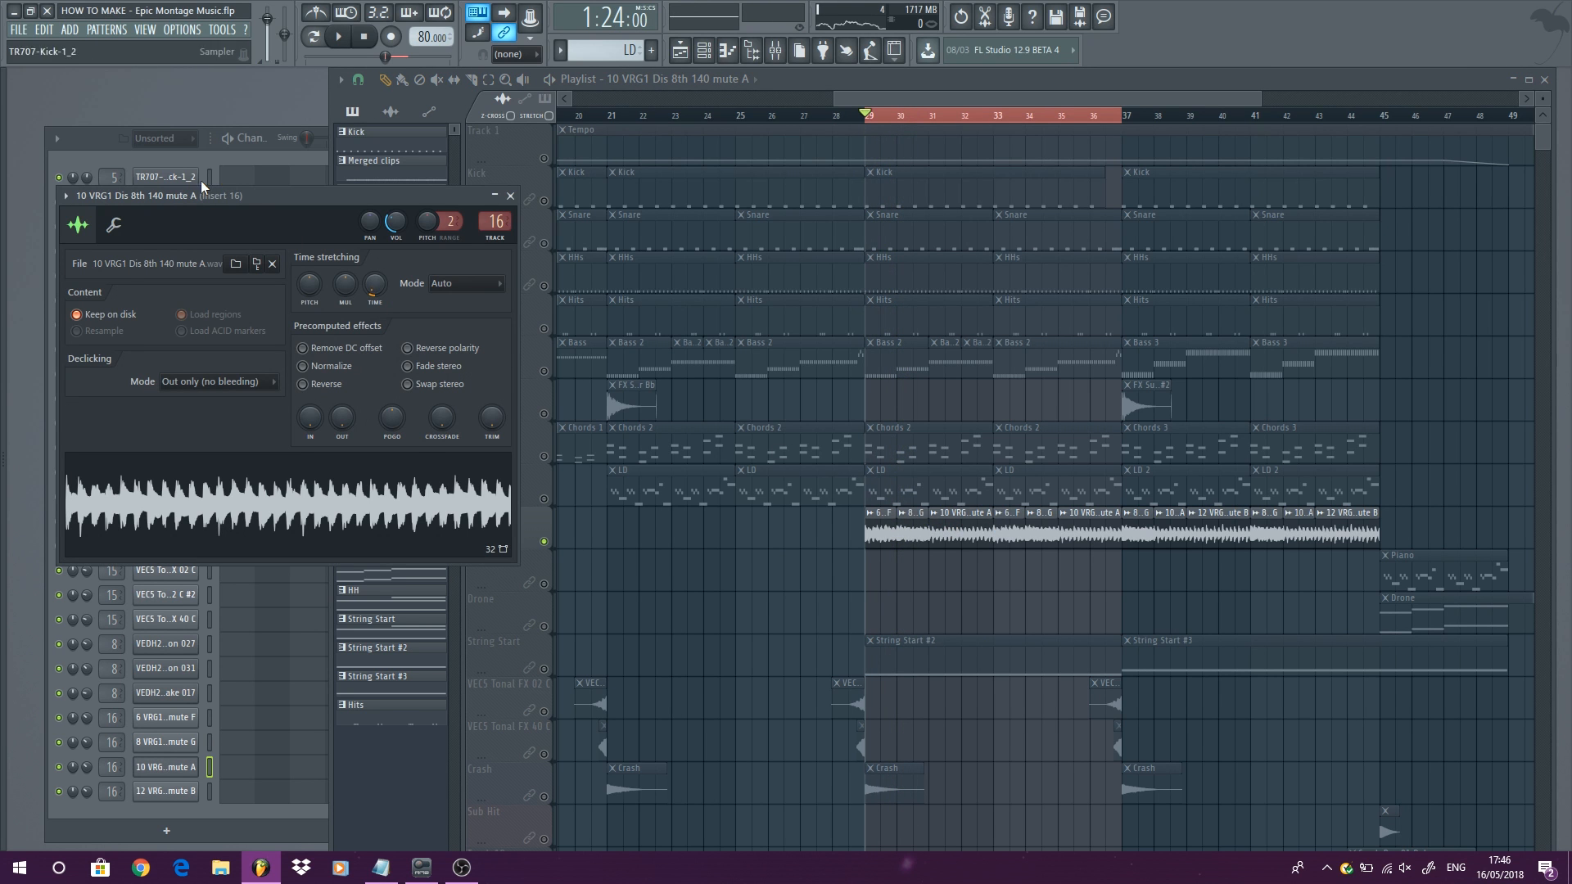
Step: Close the sample settings, solo the String Start track and play its String Start #2 section briefly
click(510, 197)
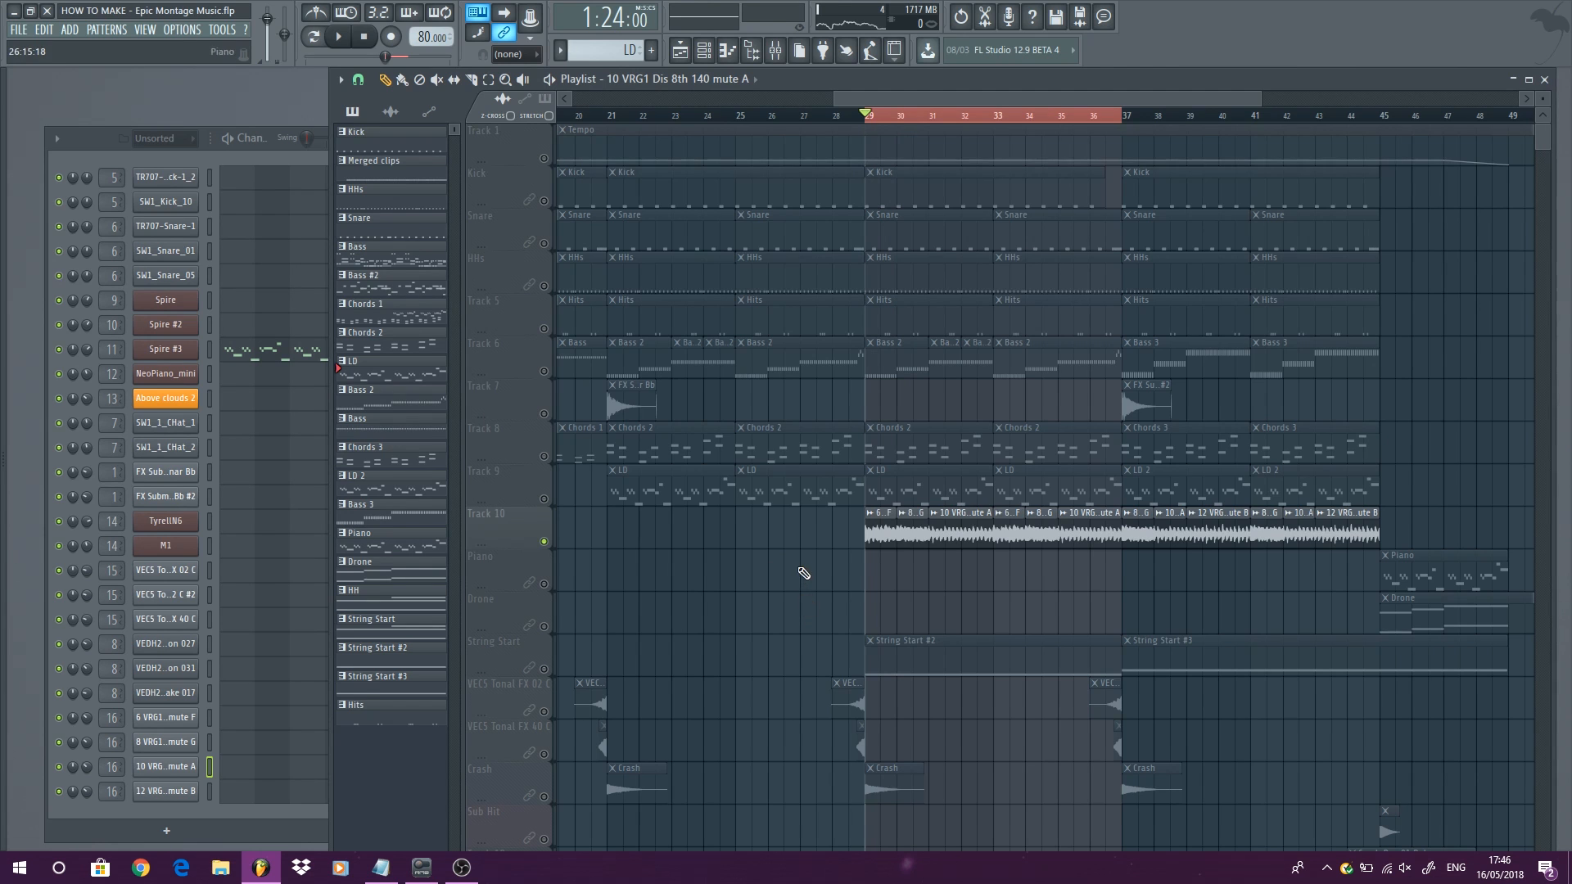
scroll(803, 573, down, 2)
click(545, 474)
click(988, 468)
scroll(699, 414, down, 3)
key(space)
key(space)
Step: Draw one-bar C6 notes in bars 1 and 2 above the Spire #2 notes of Chords 2 while playing the pattern
click(864, 332)
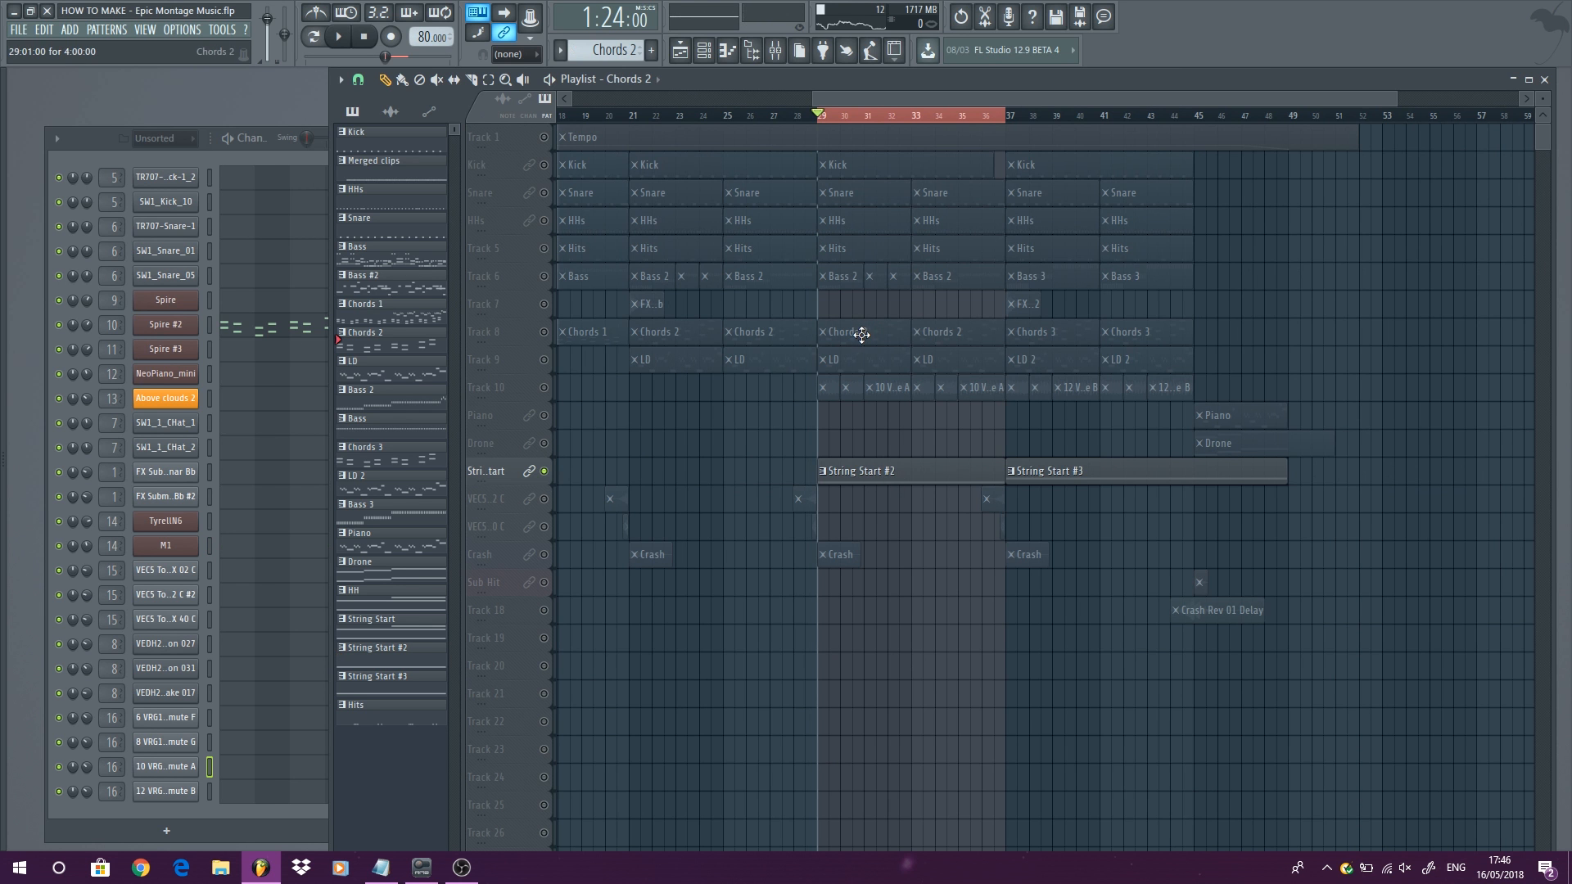
ctrl+right_click(862, 335)
double_click(1128, 418)
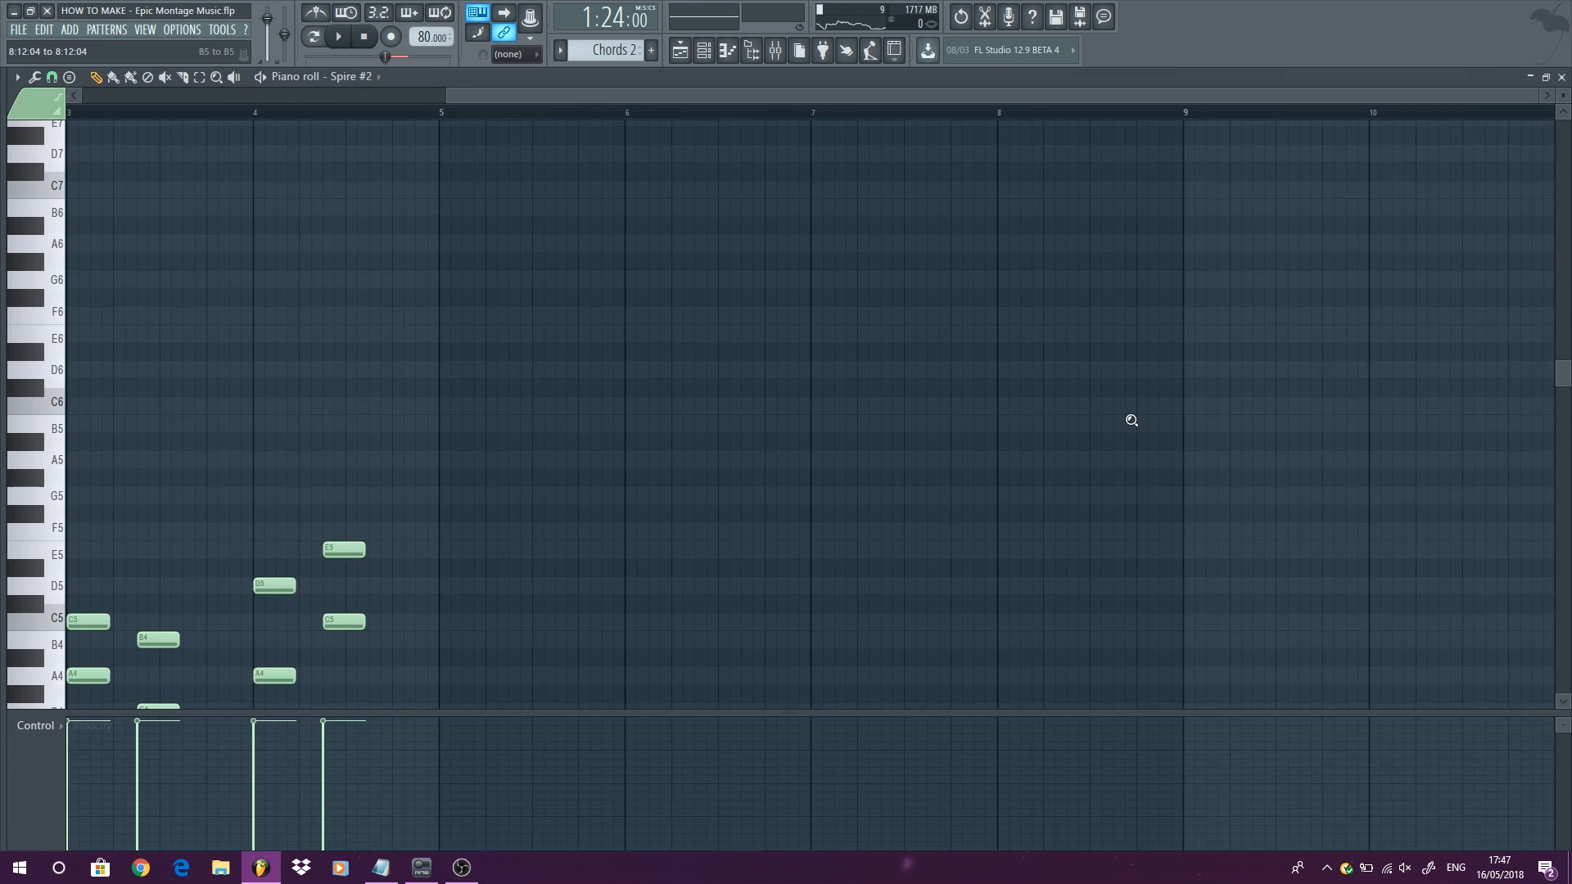
click(82, 182)
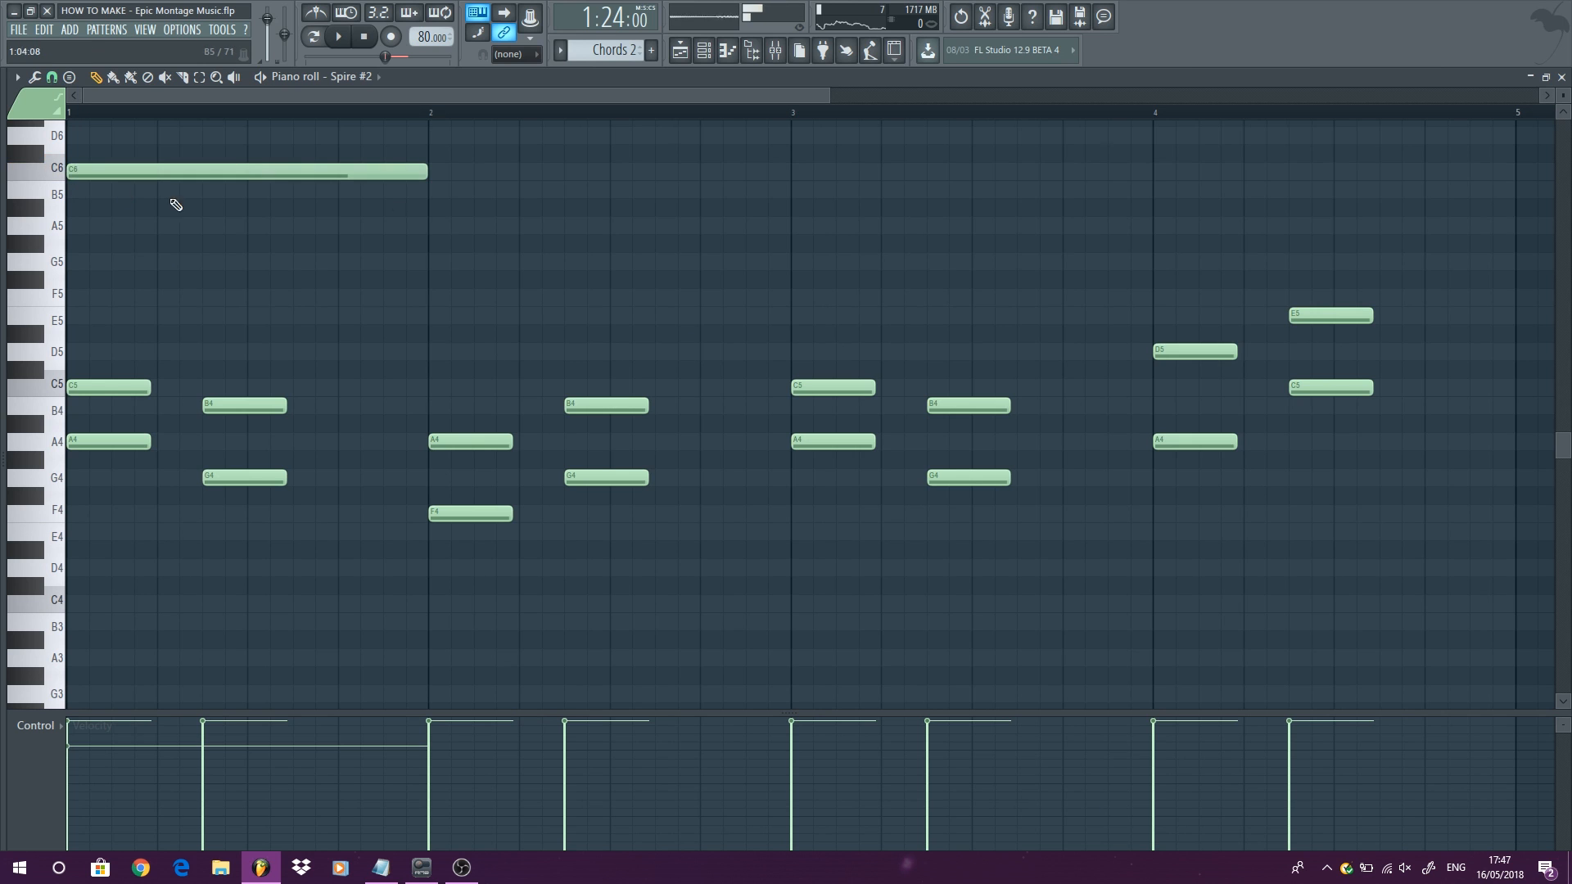
key(space)
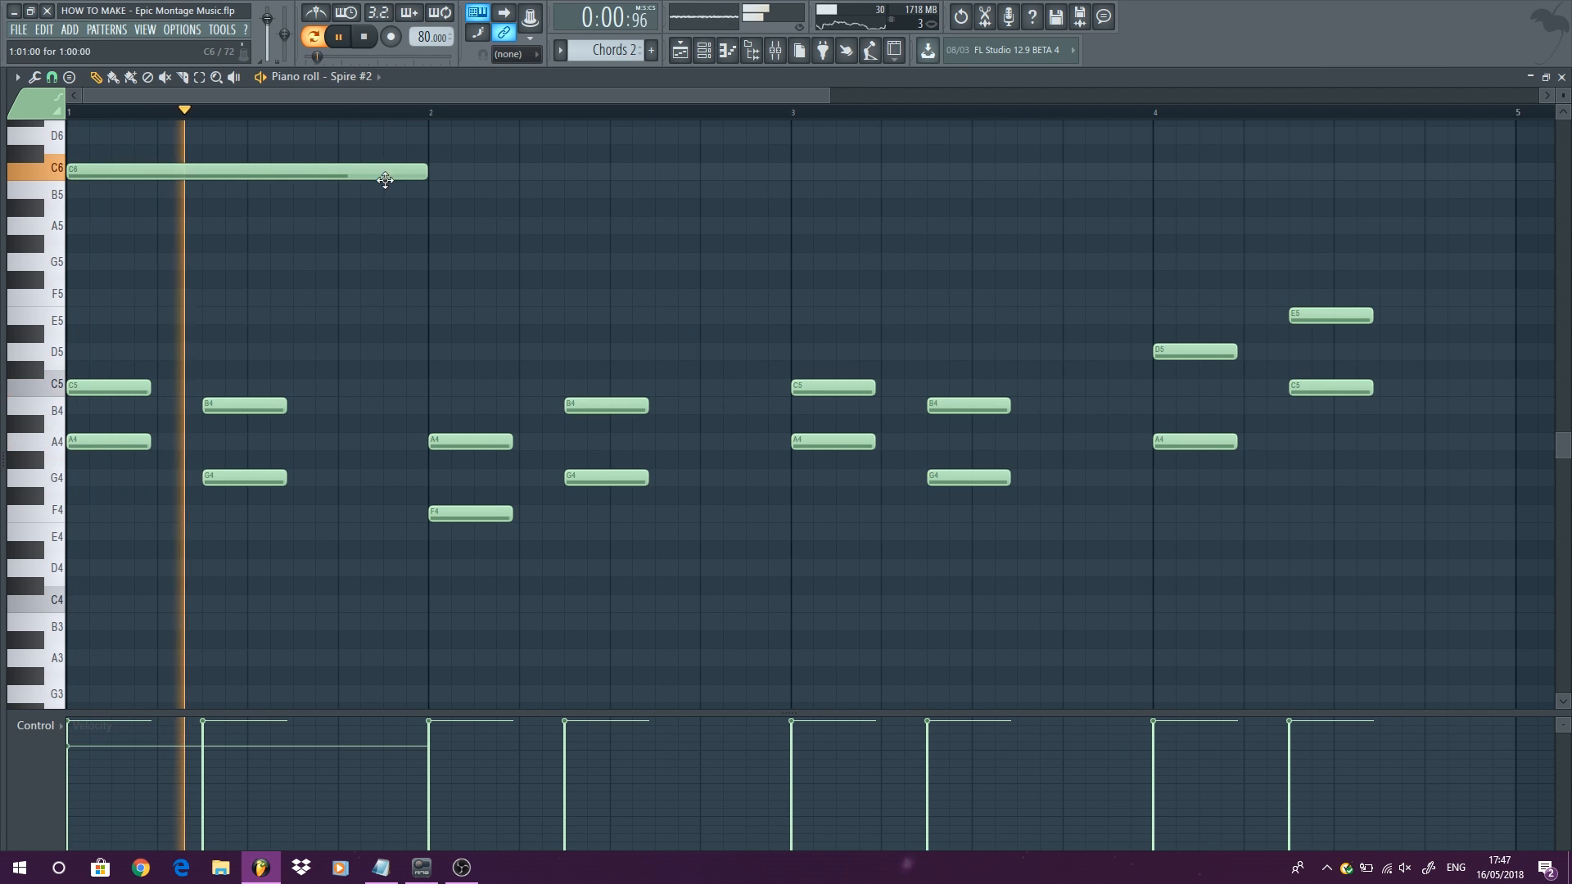
click(450, 174)
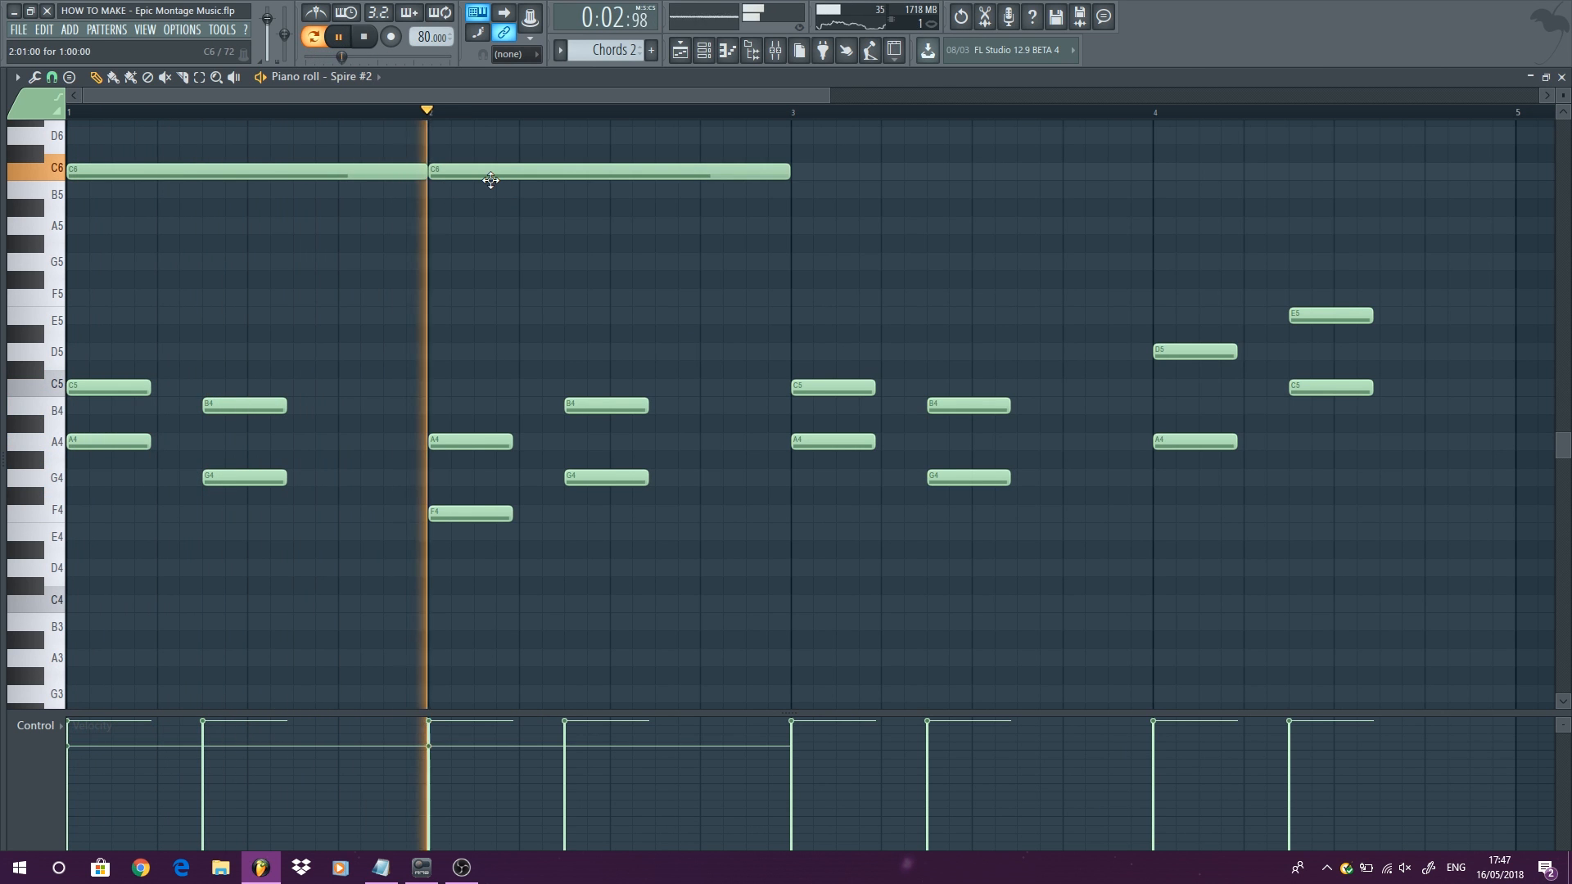
Step: Delete both C6 notes from the Spire #2 piano roll, stop playback and close the piano roll
right_click(491, 174)
right_click(410, 172)
key(space)
click(1561, 77)
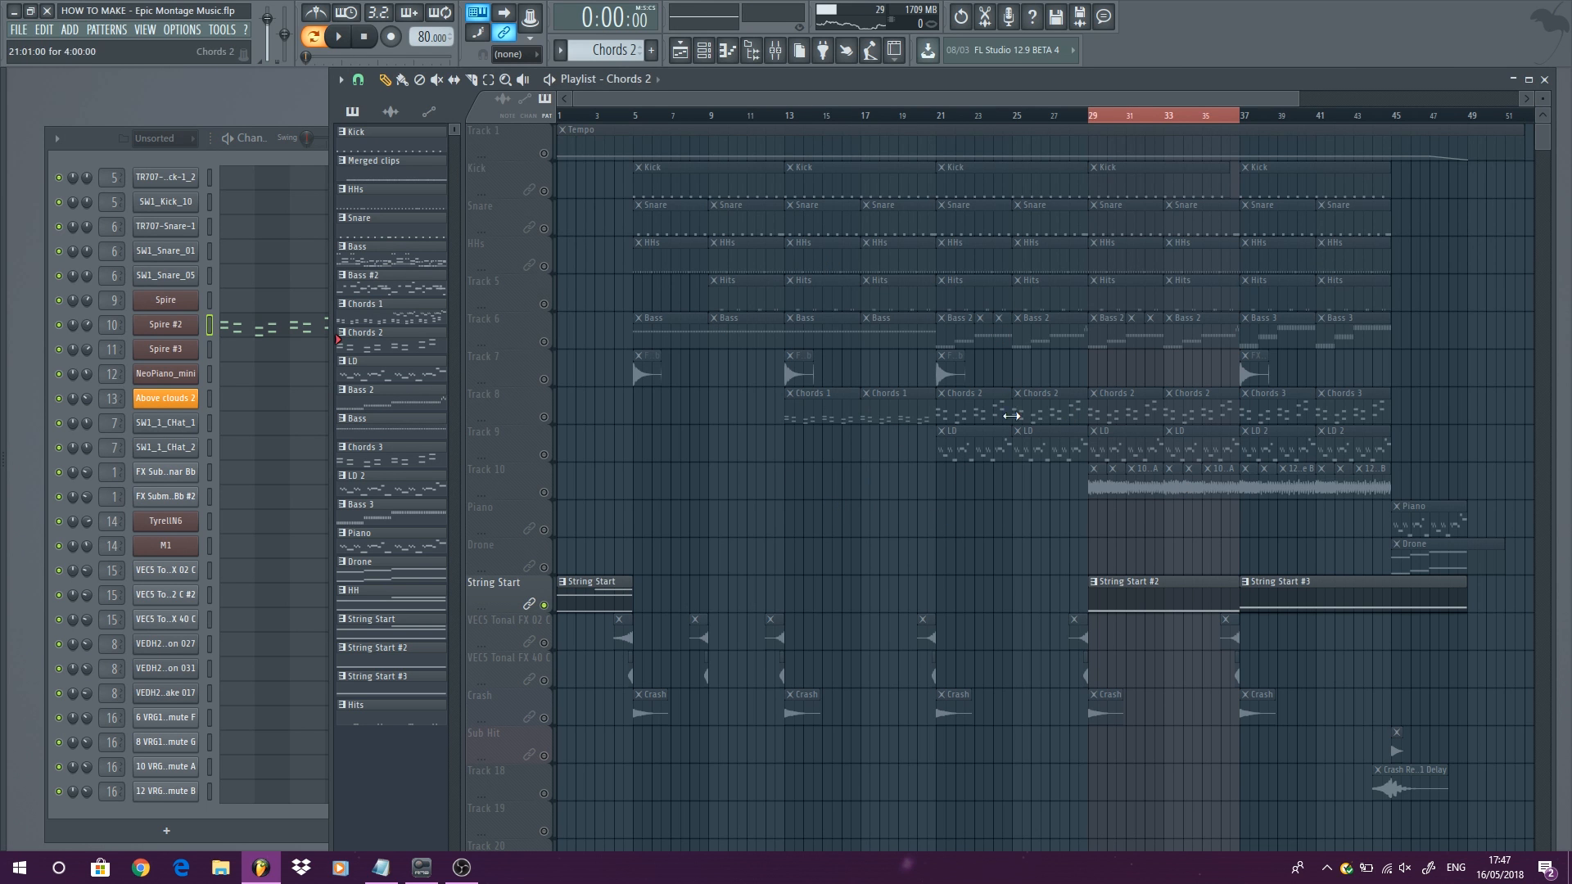
Step: Select the String Start #2 pattern, open its M1 instrument and list the Strings presets in the preset browser
scroll(1122, 529, up, 2)
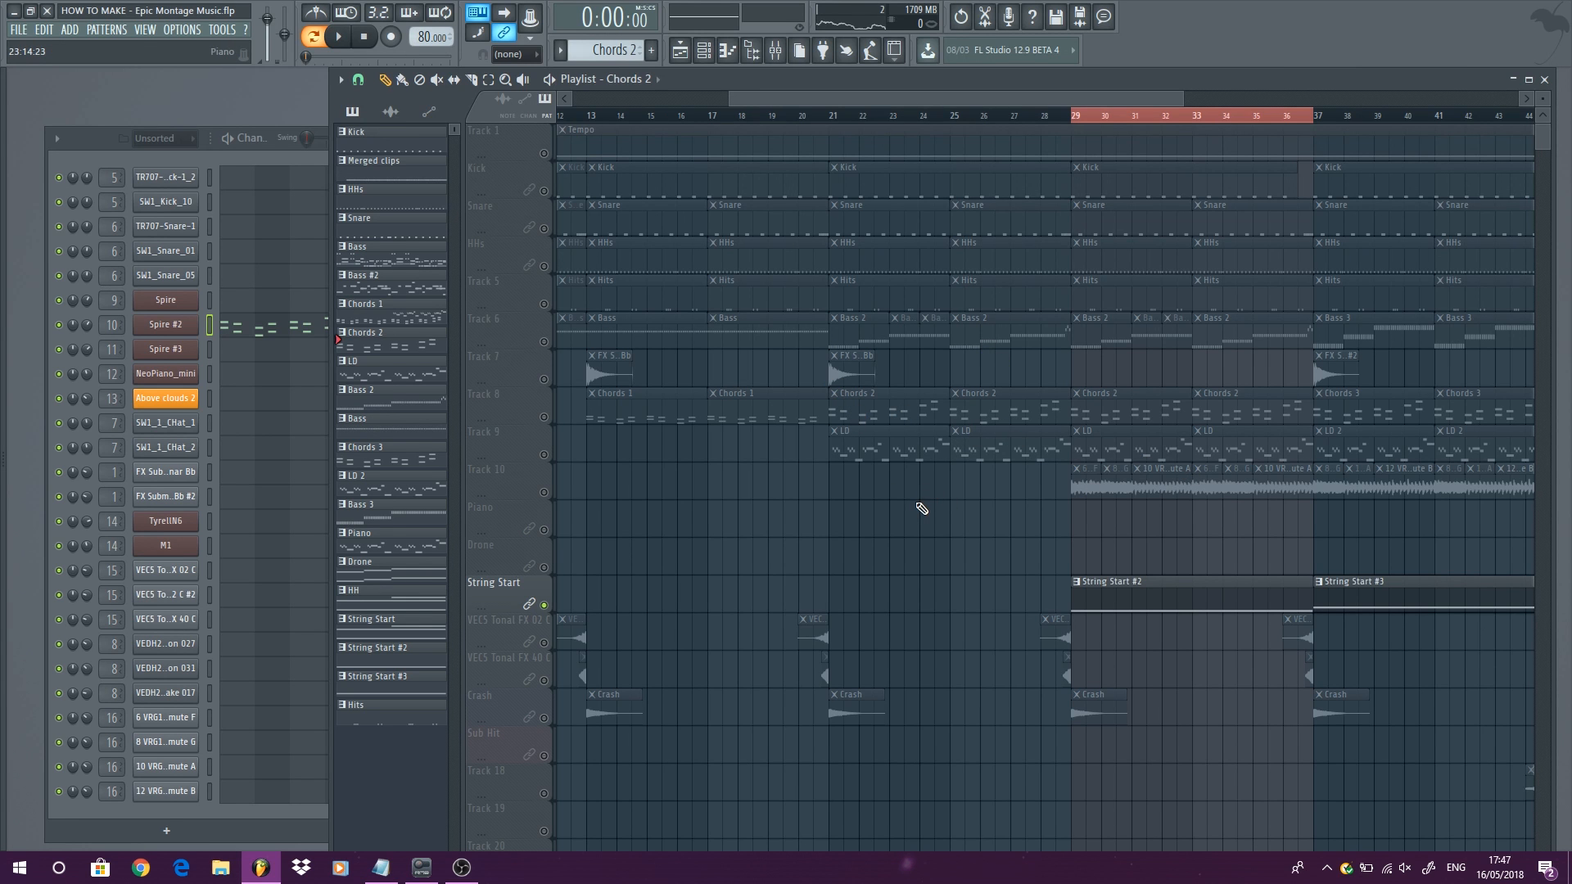
scroll(1110, 611, down, 1)
click(1117, 600)
click(182, 549)
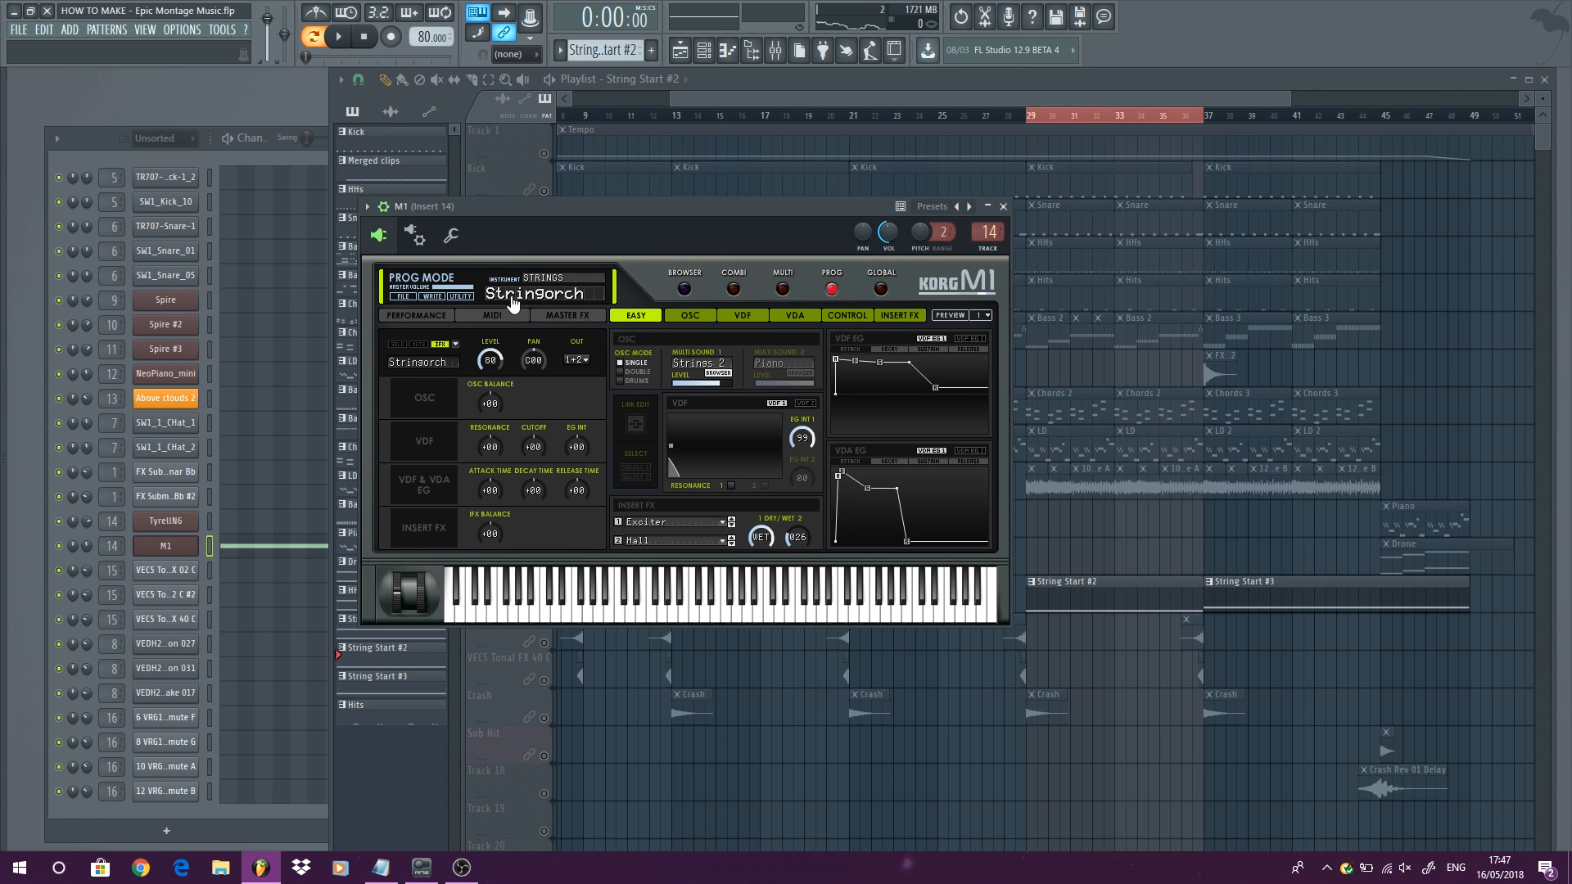
click(685, 291)
click(611, 395)
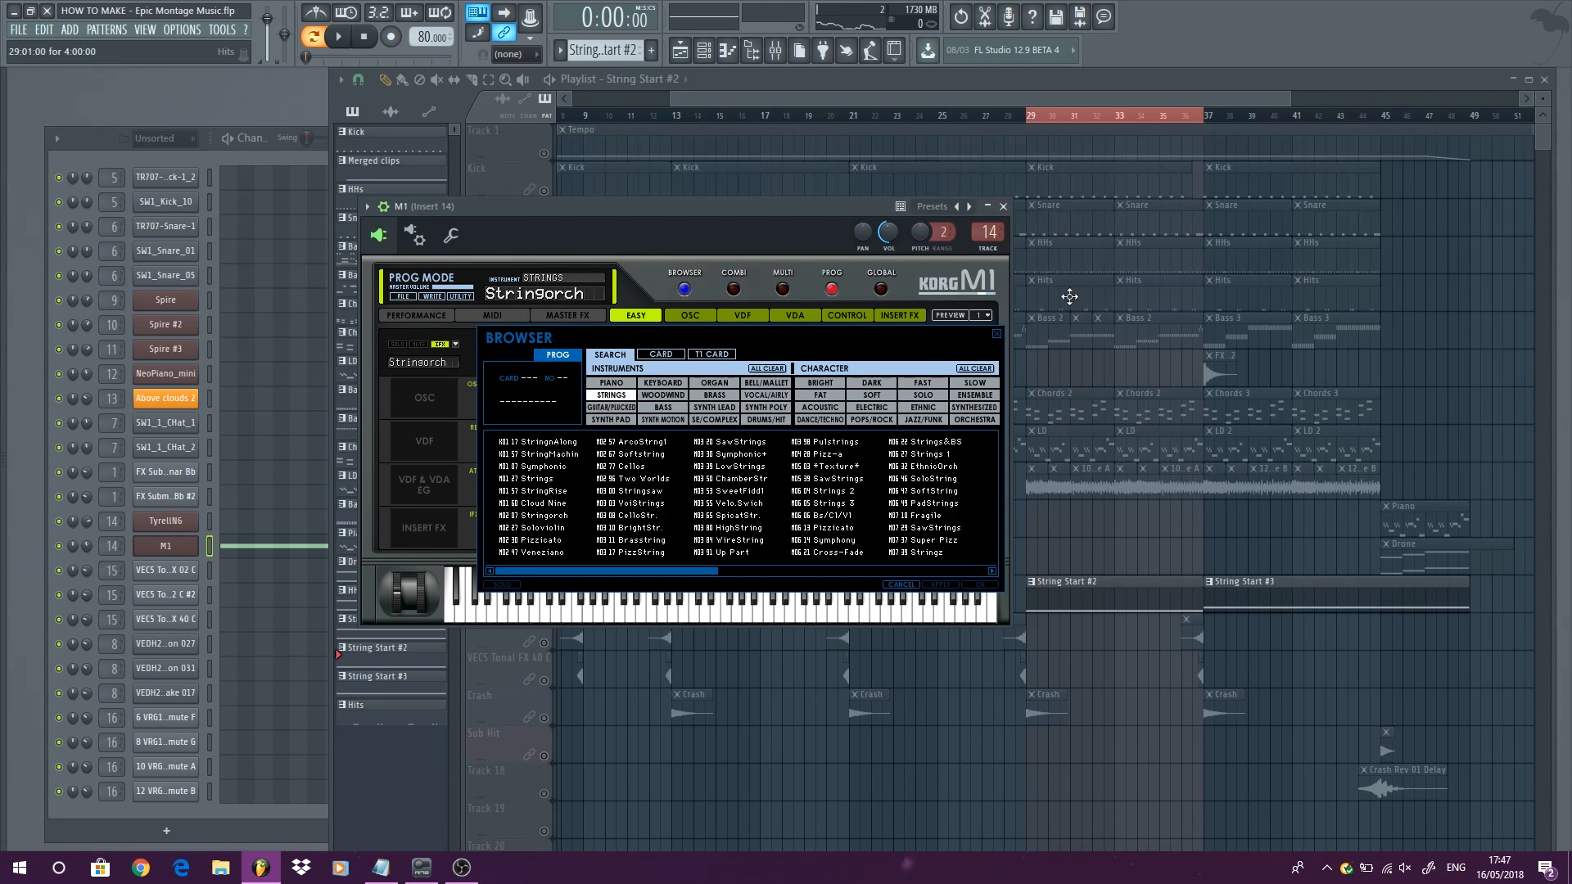
Step: Inspect the Stereoize 3 effect on the M1's mixer track, Insert 14, while playing the string pattern
double_click(984, 231)
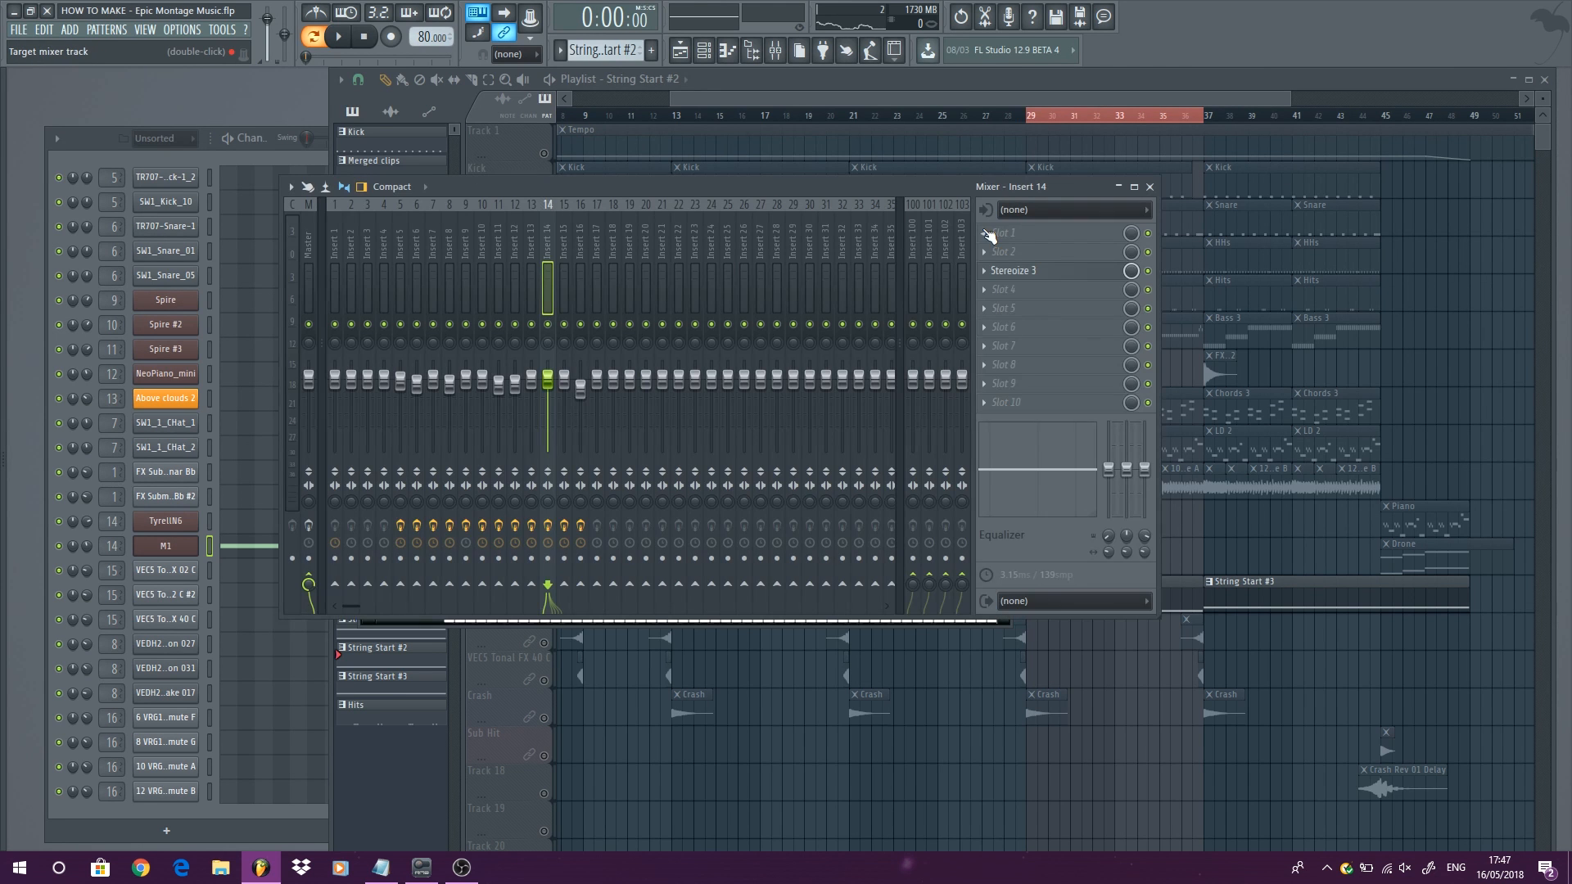
click(1041, 273)
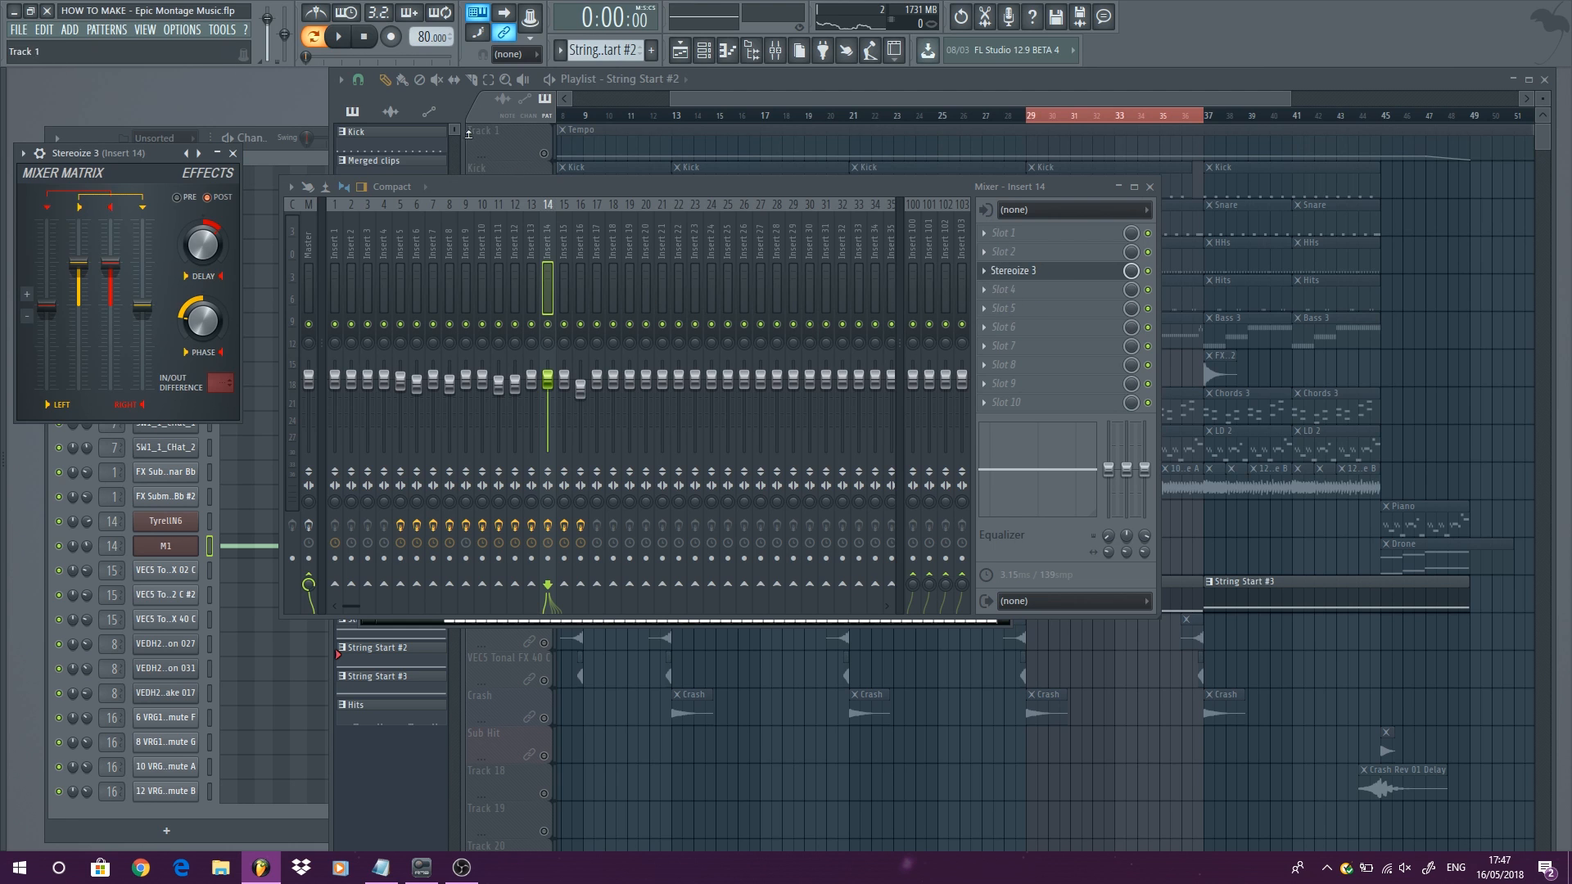
key(space)
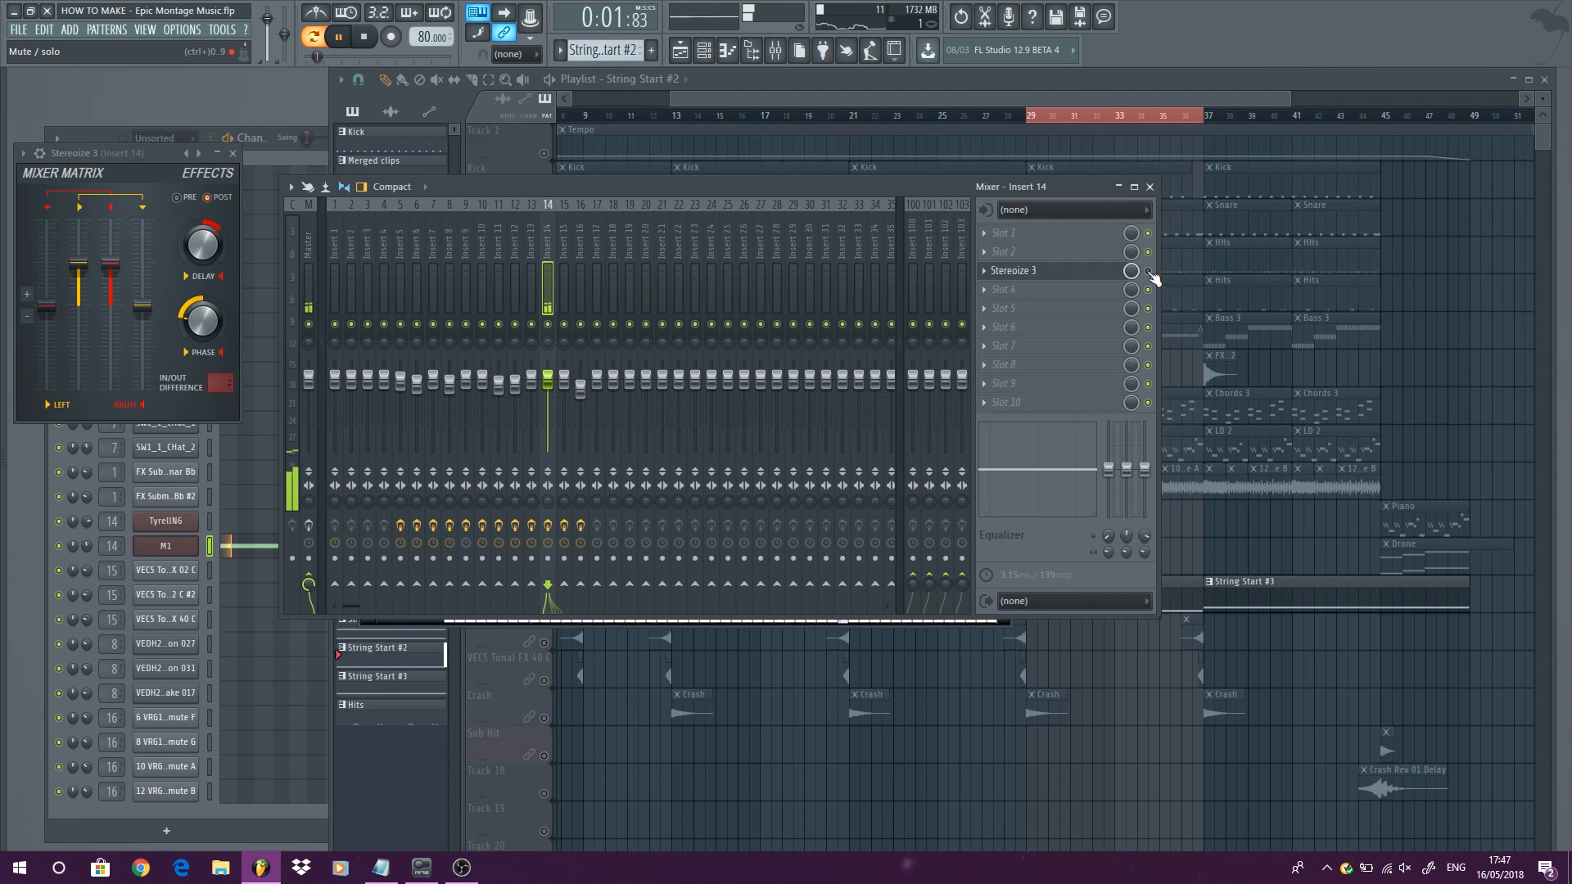
click(370, 37)
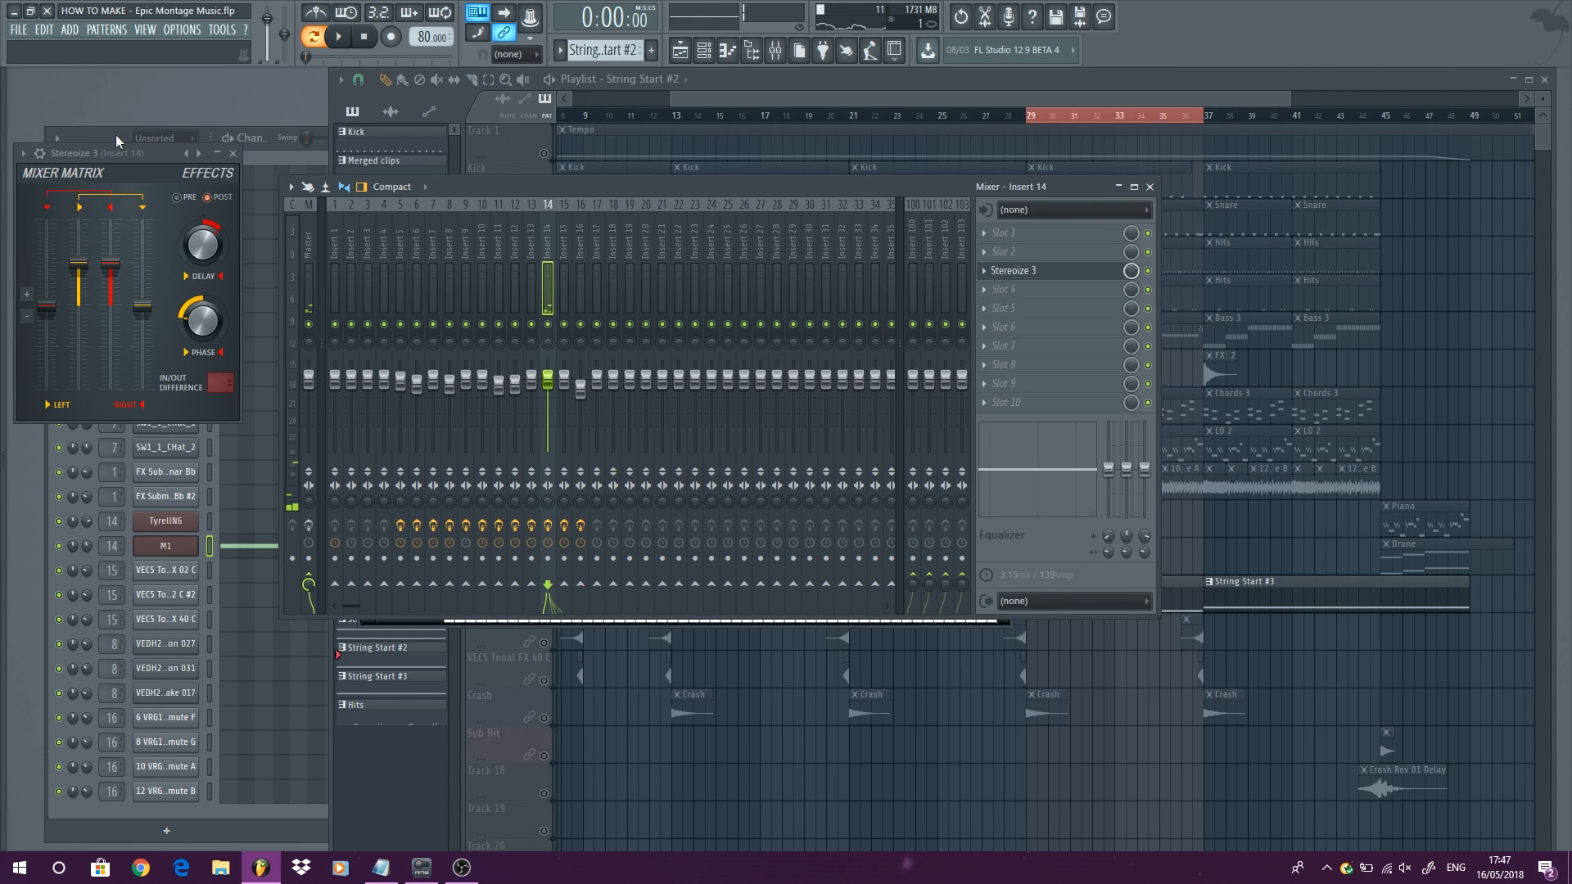
Step: Load the Stereoize 3 preset in the stereo effect on Insert 14 and close the effect and mixer windows
drag(95, 153, 601, 347)
click(536, 350)
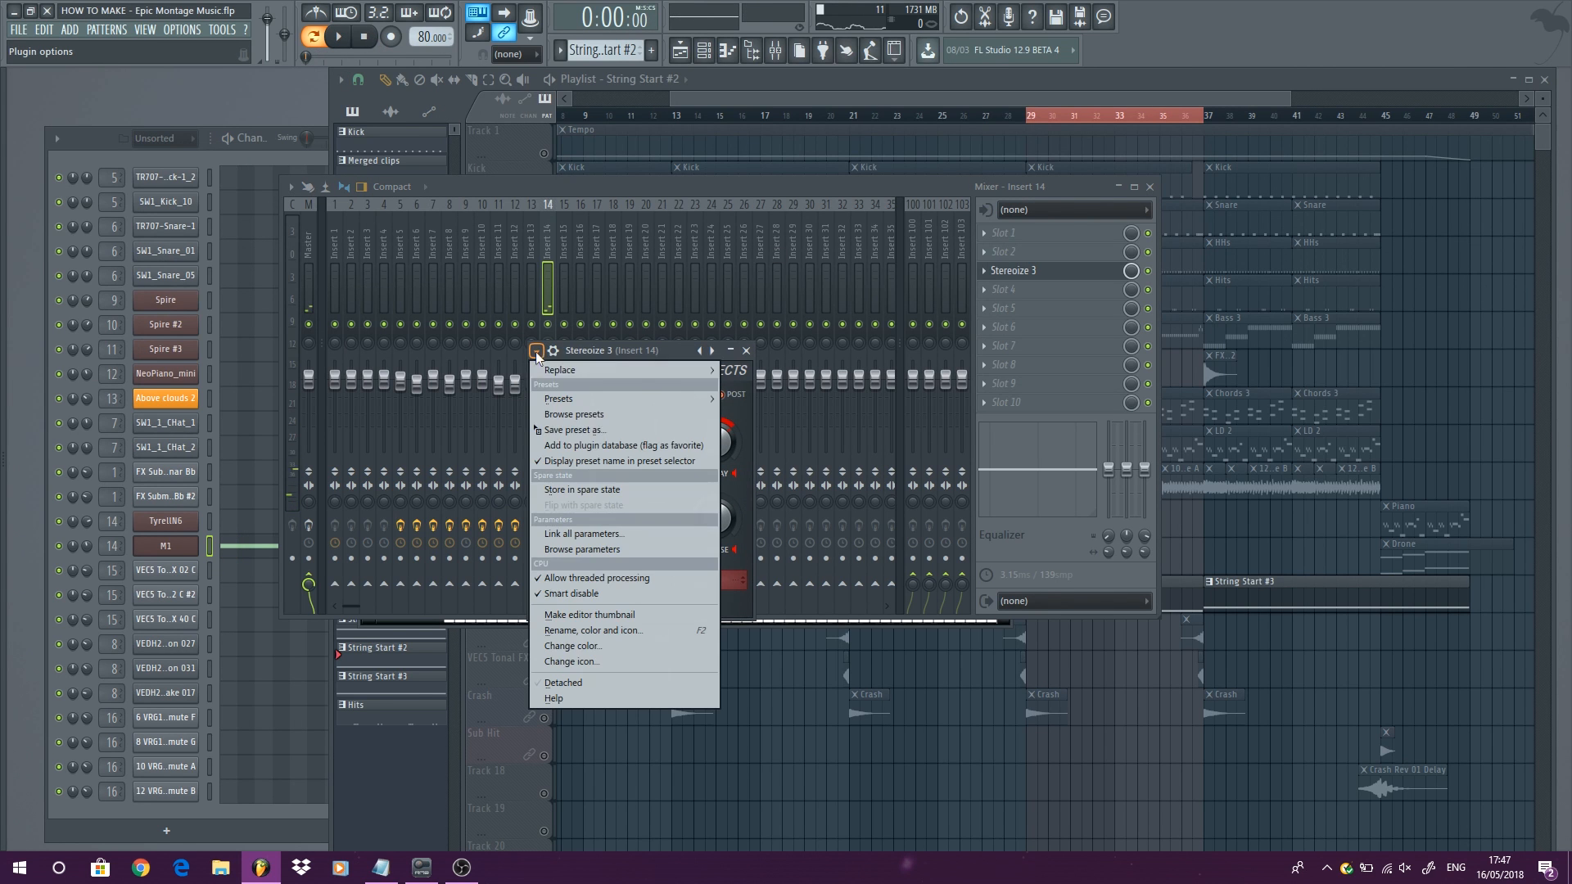
mouse_move(675, 398)
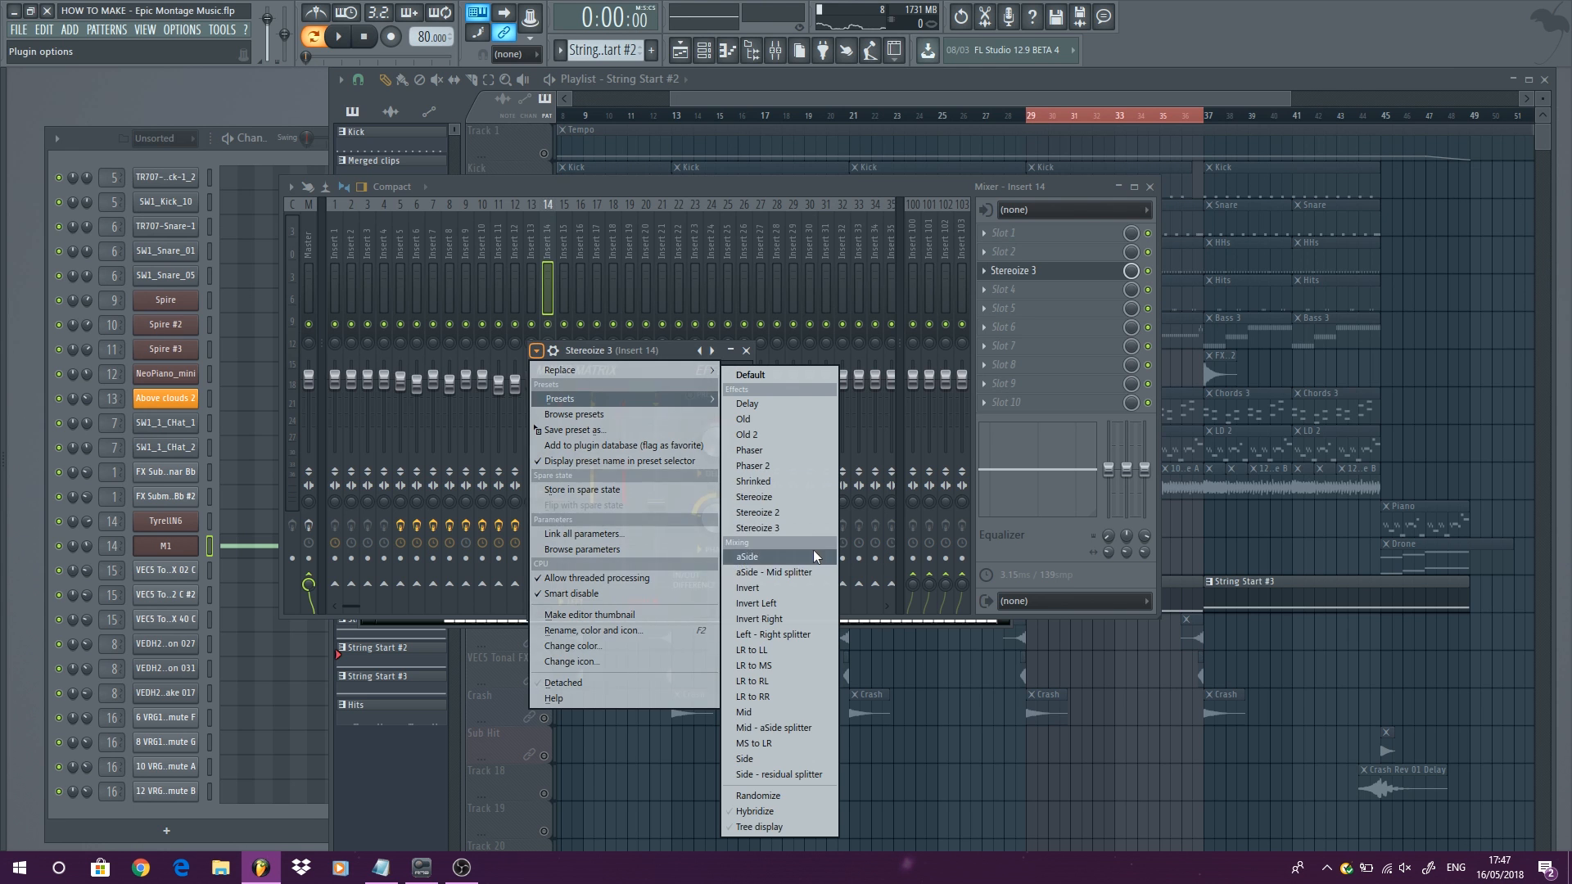
click(809, 528)
click(746, 350)
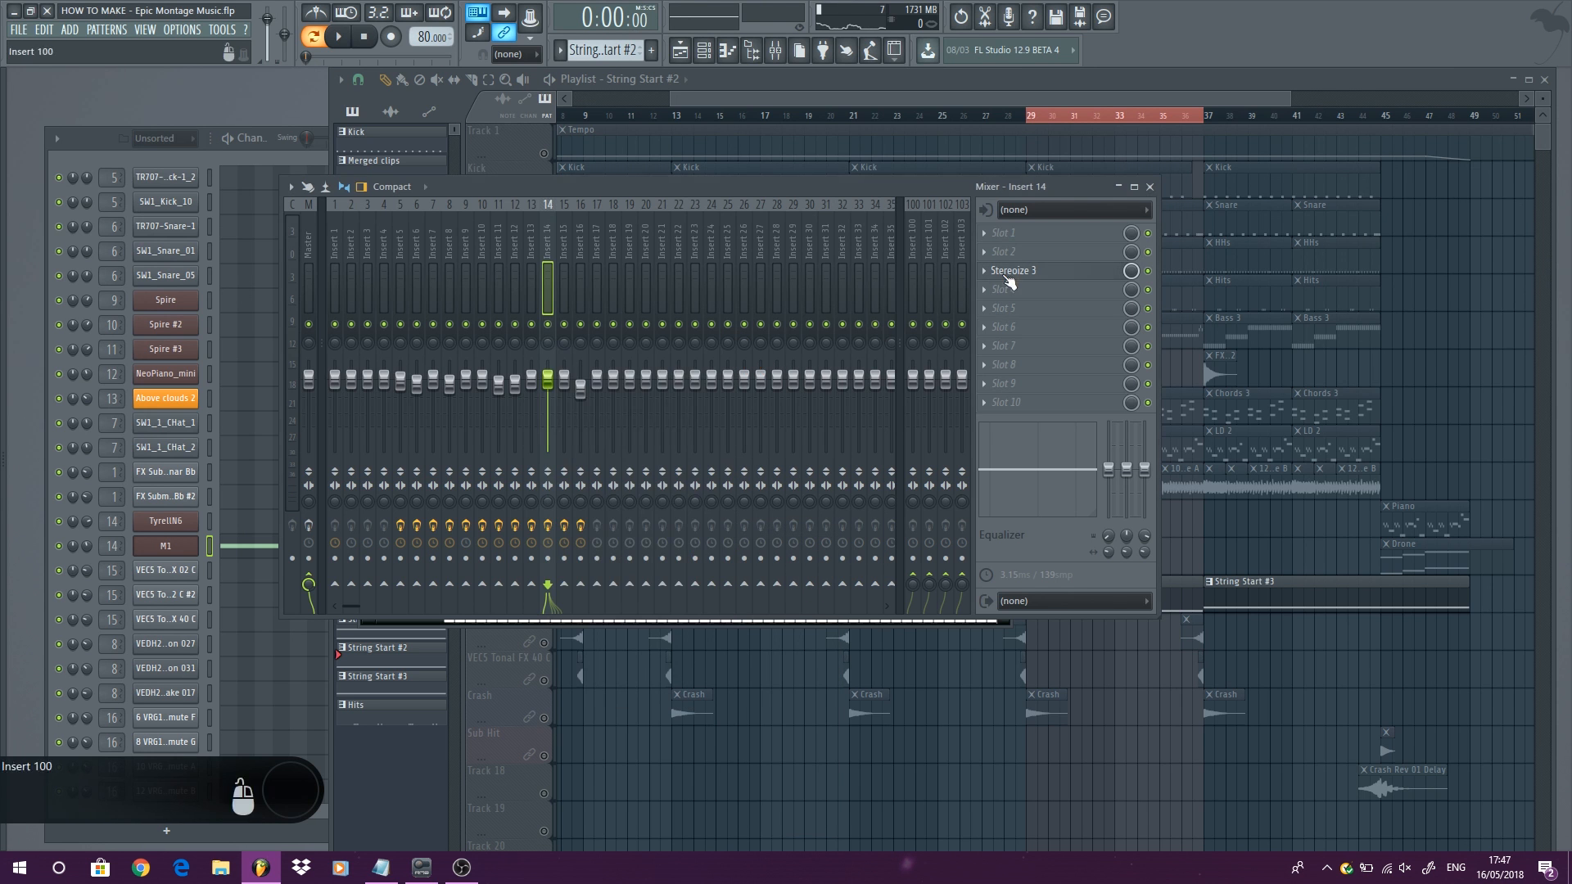
click(1151, 187)
Step: Play the String Start #2 pattern briefly, close the M1 window and stop playback
key(space)
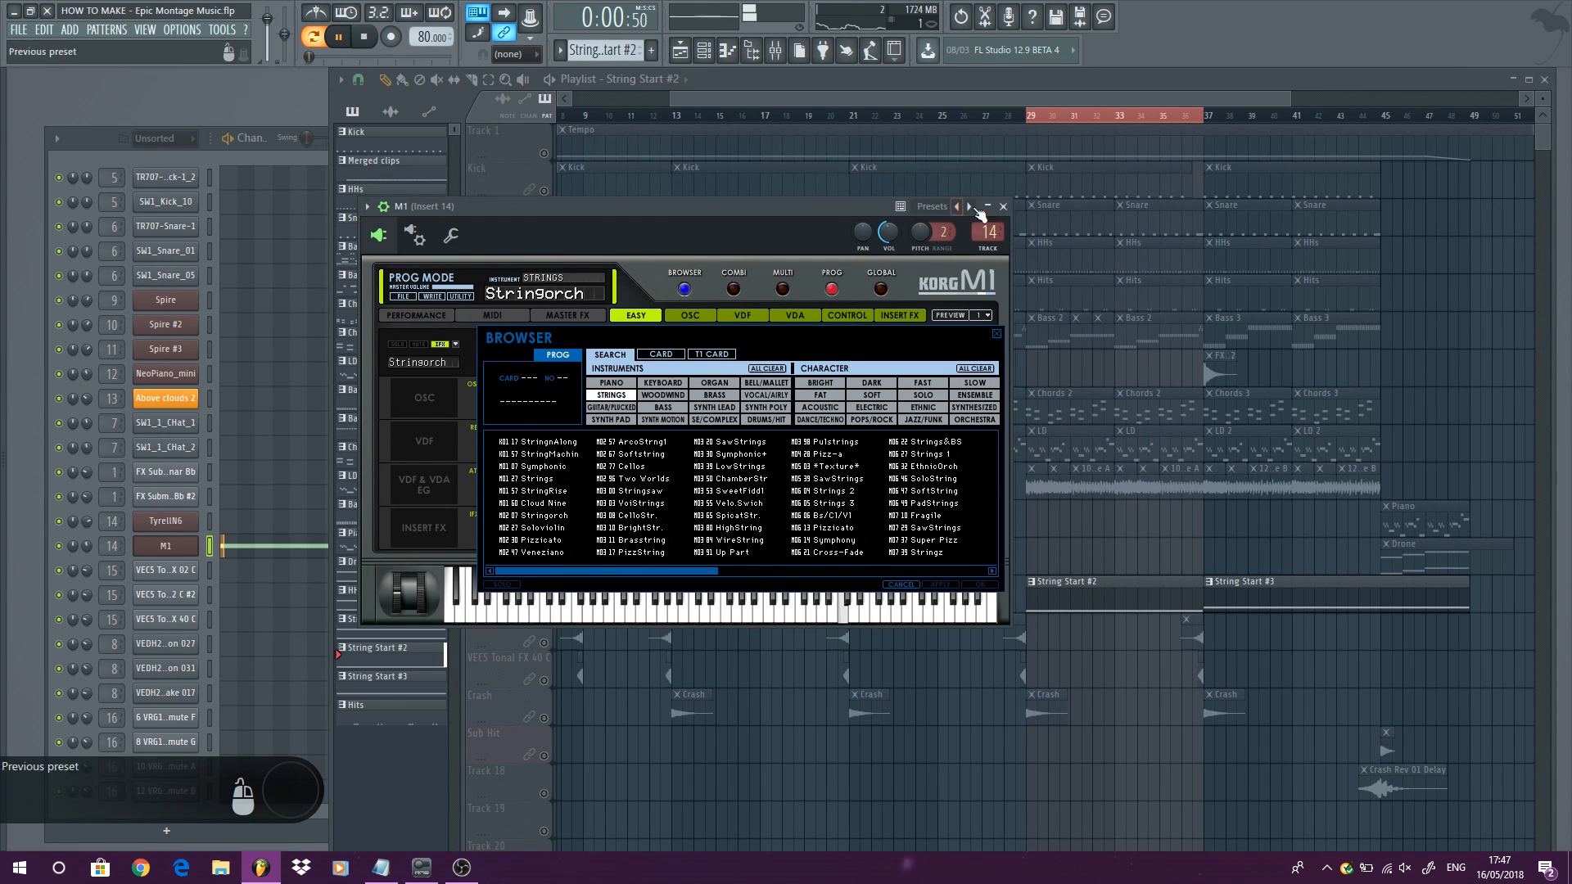
click(1004, 207)
key(space)
Step: Switch playback to song mode, clear the playlist's time selection and examine the String Start #3 clip from bar 37
scroll(1433, 533, up, 4)
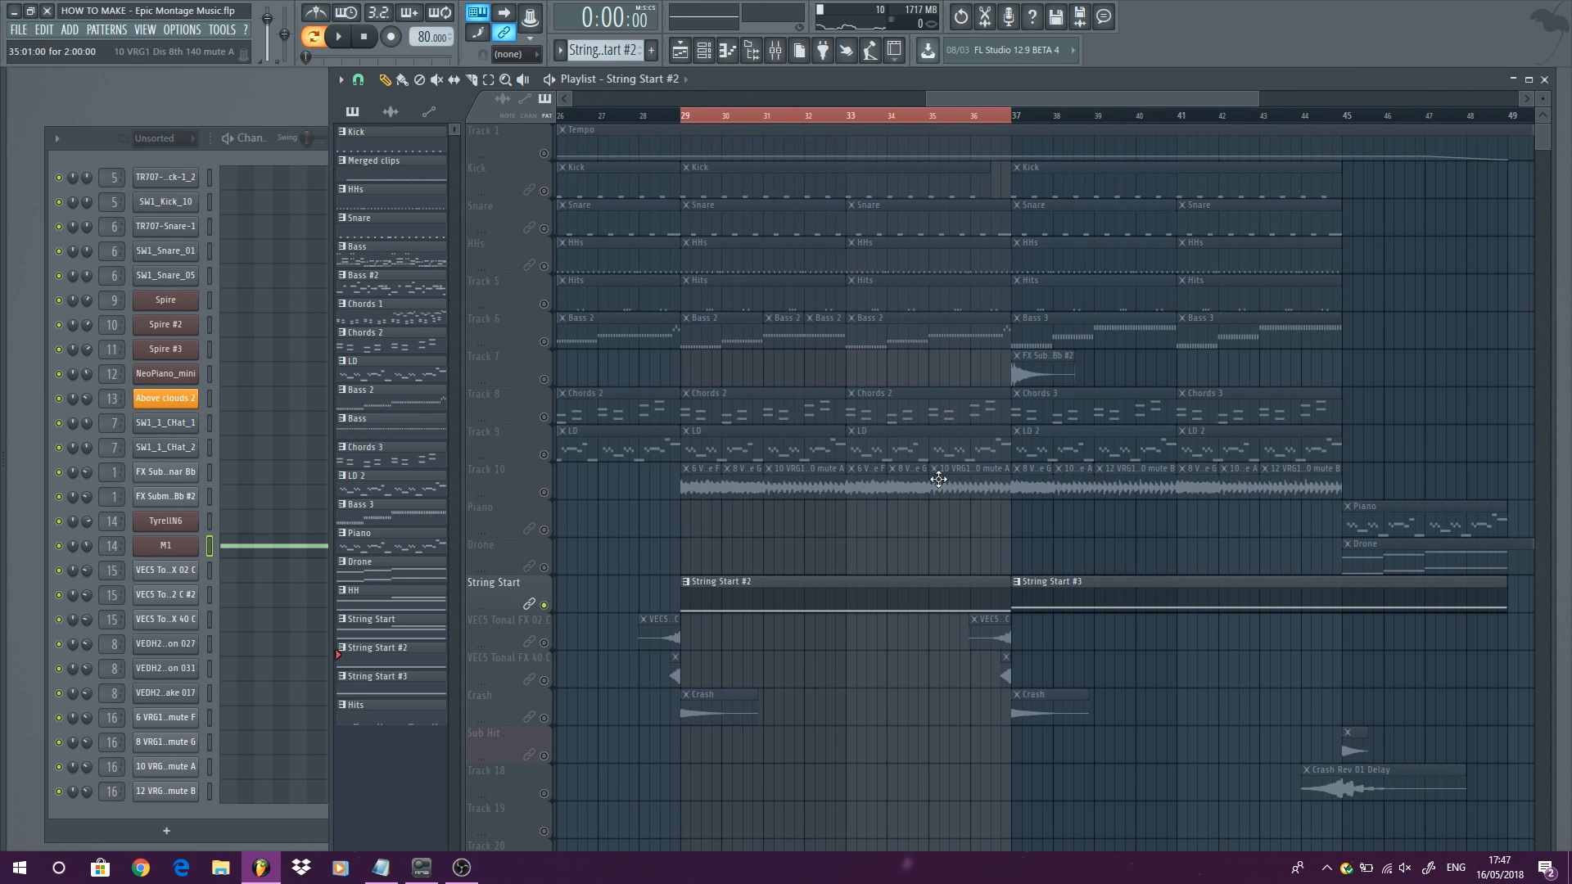
scroll(1191, 573, down, 2)
key(l)
click(1041, 119)
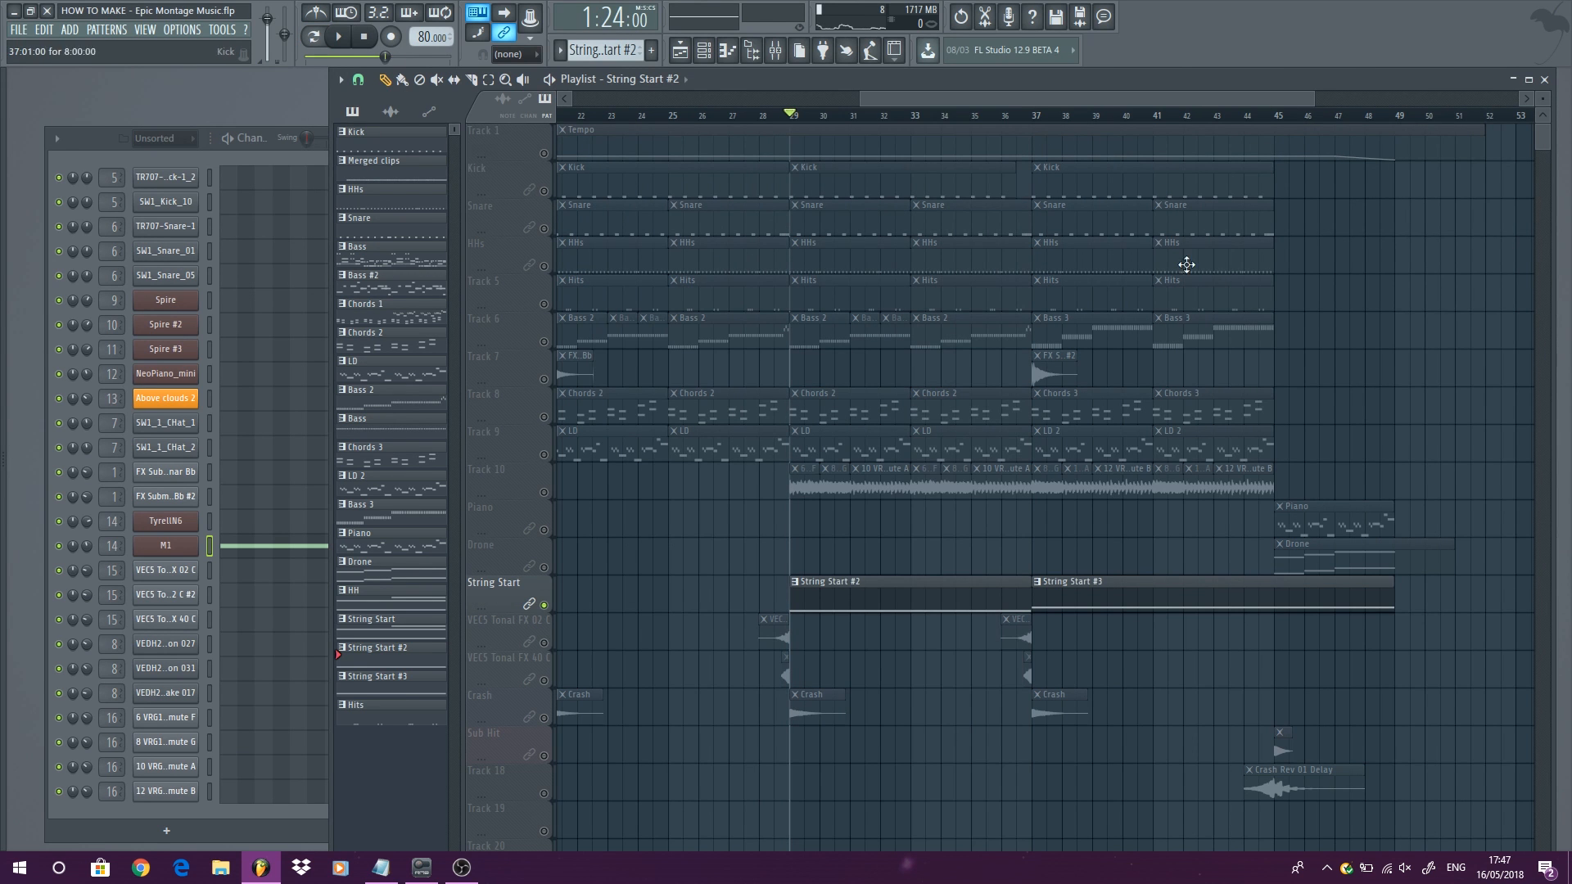
scroll(1449, 473, up, 3)
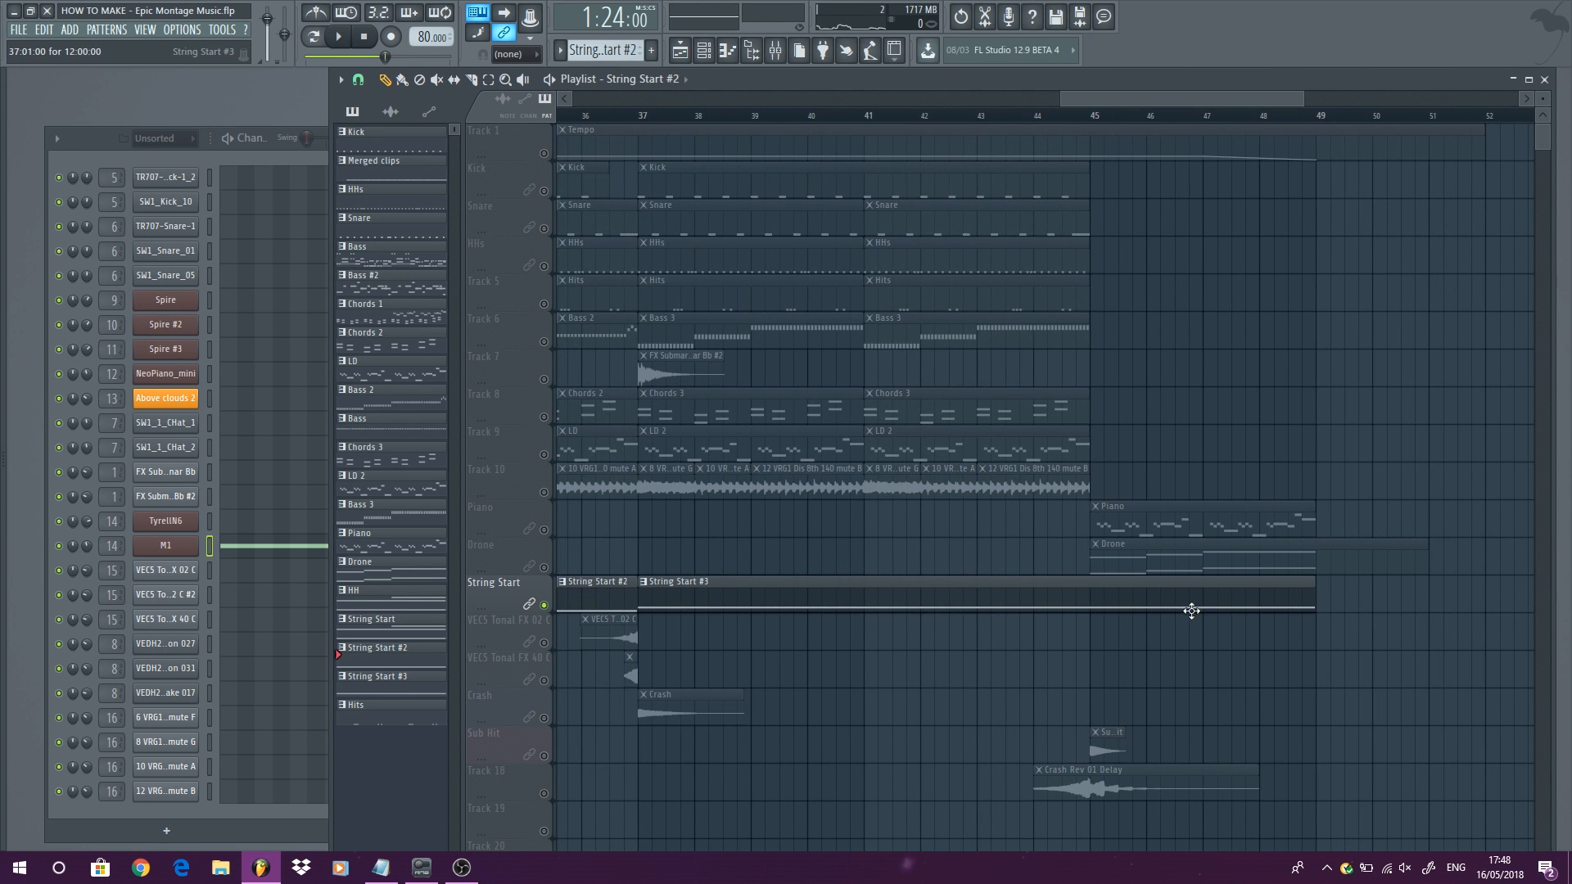
scroll(1392, 401, down, 3)
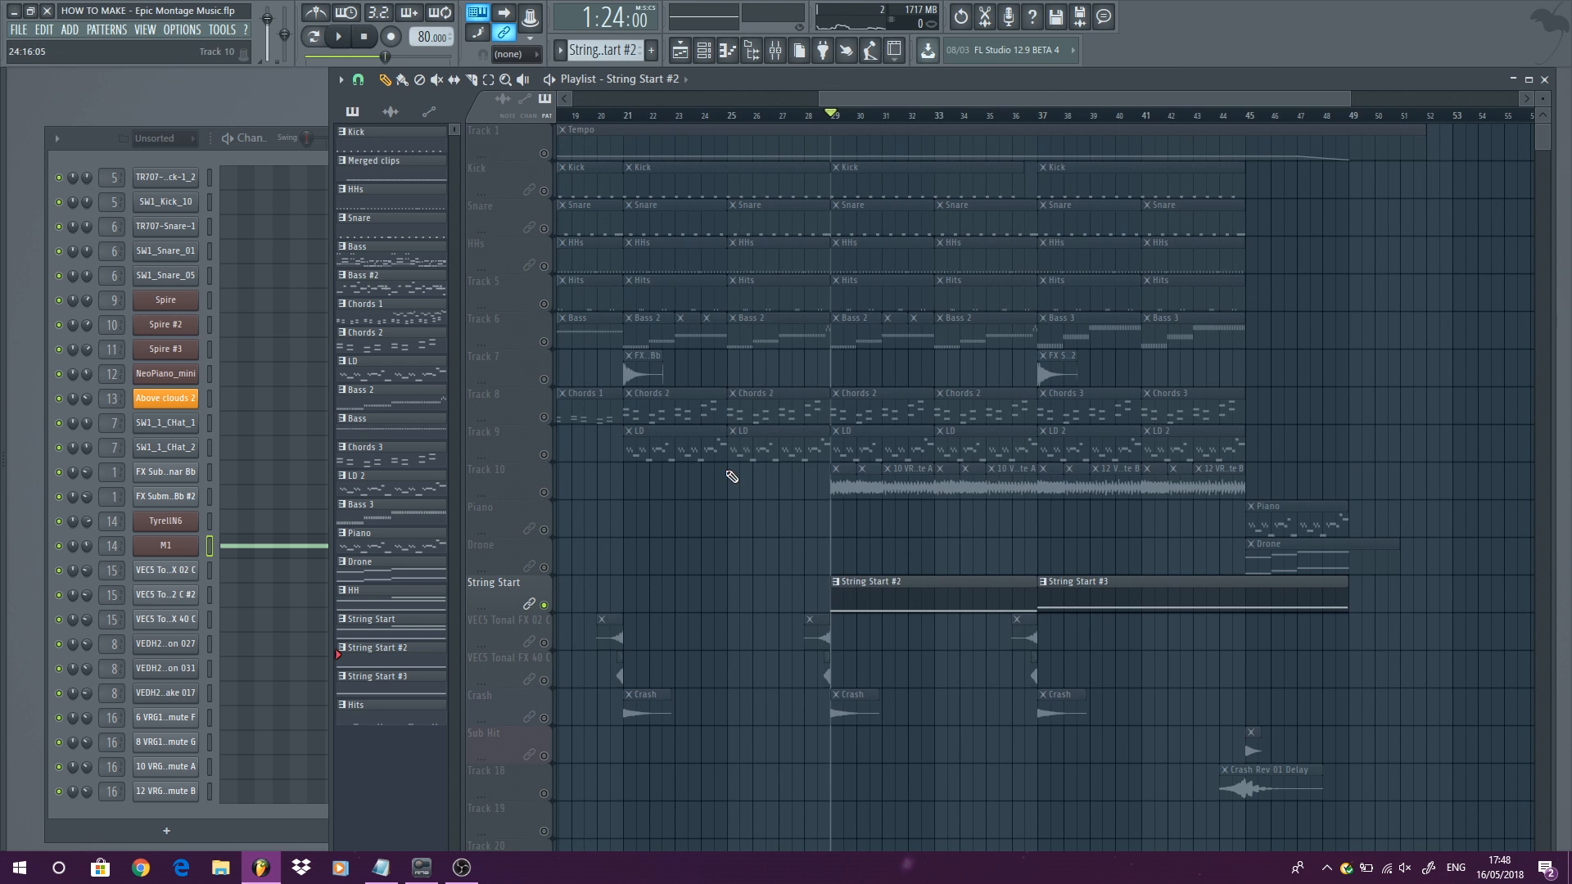
Step: Unsolo the String Start track and play the full arrangement from bar 29 and from about bar 36
right_click(543, 492)
right_click(543, 492)
key(space)
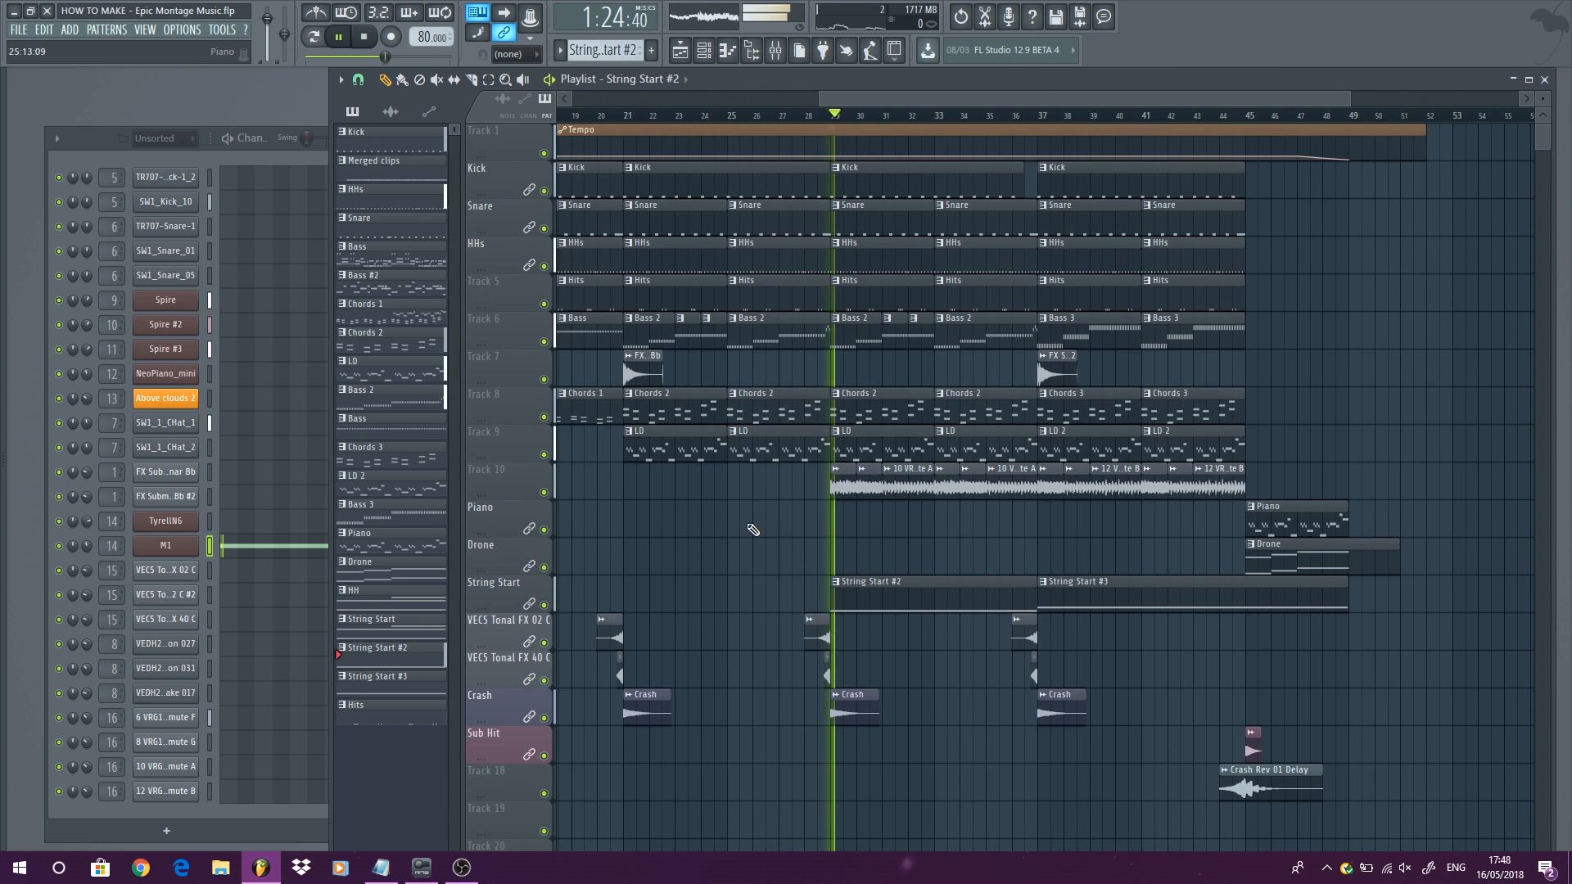
alt+scroll(749, 522, down, 3)
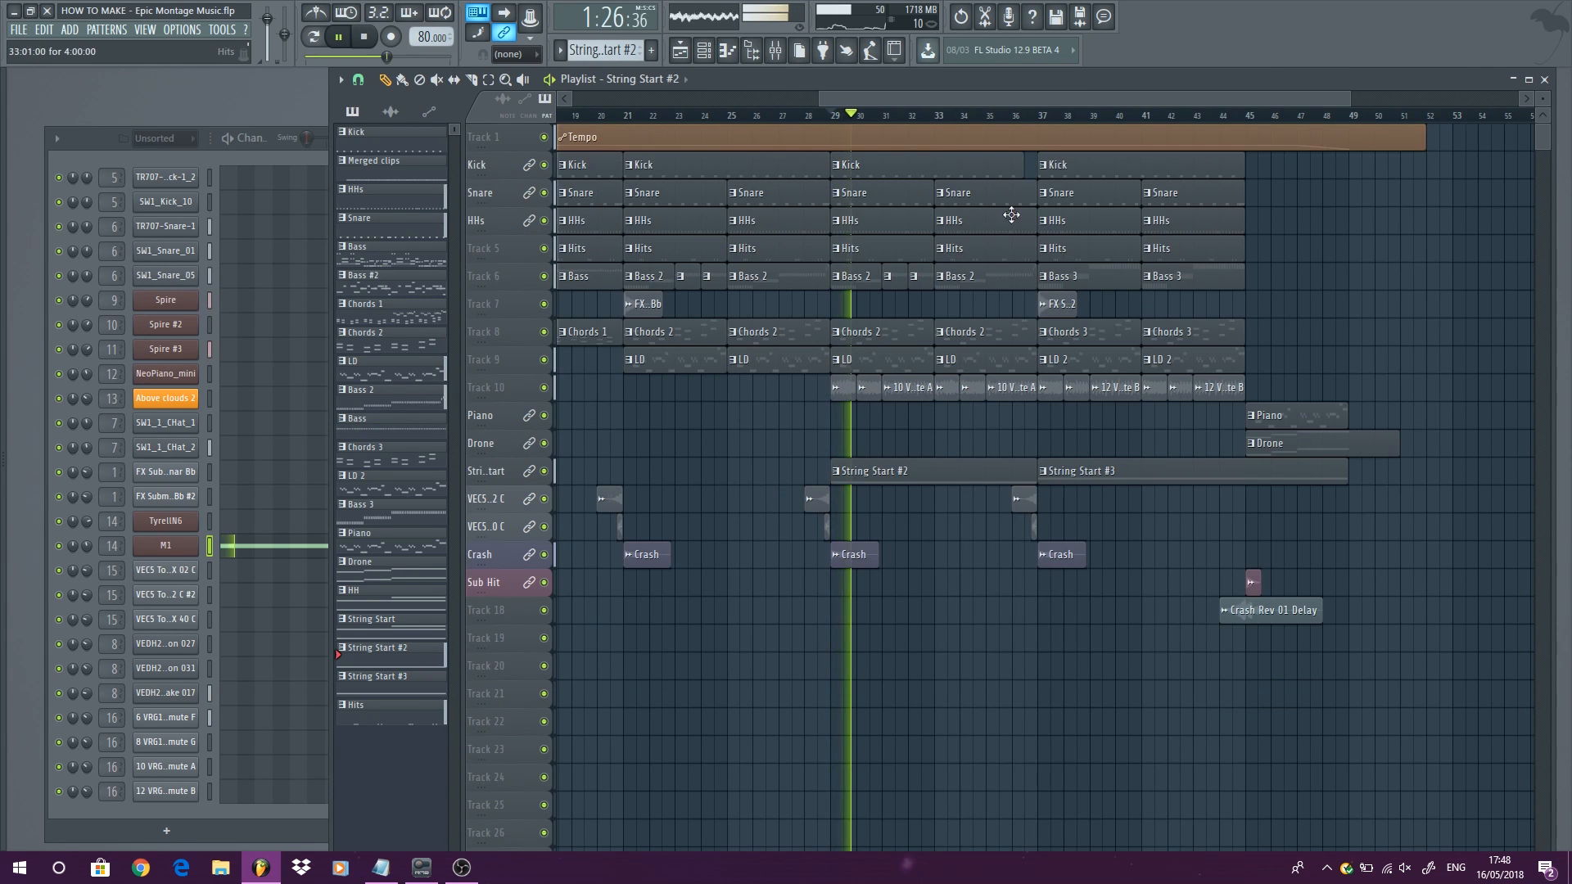
click(1026, 122)
scroll(1351, 266, up, 2)
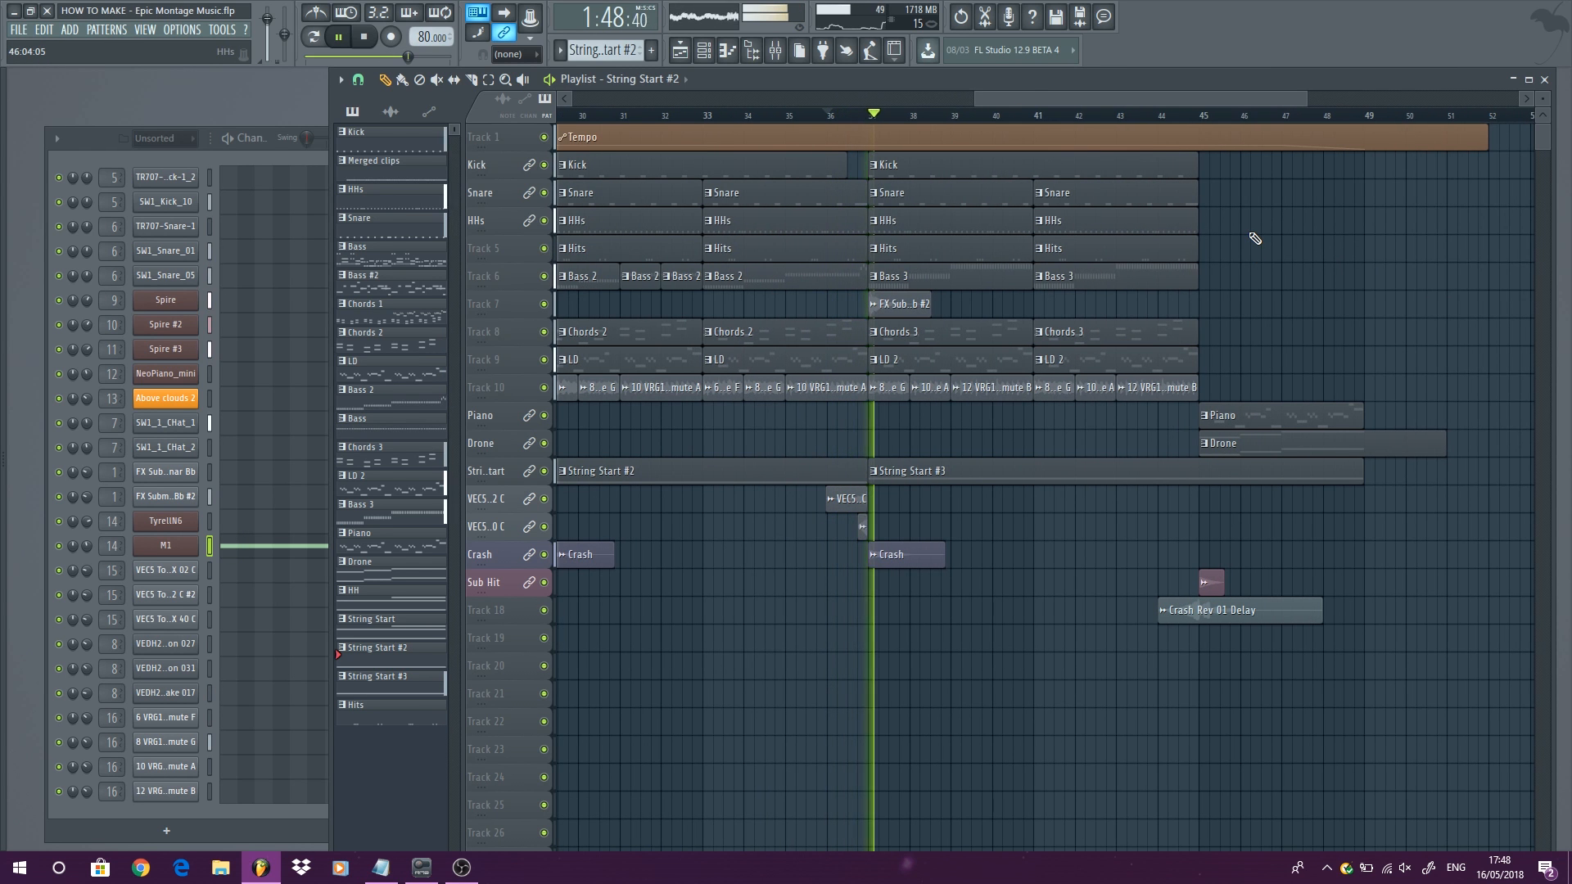
key(space)
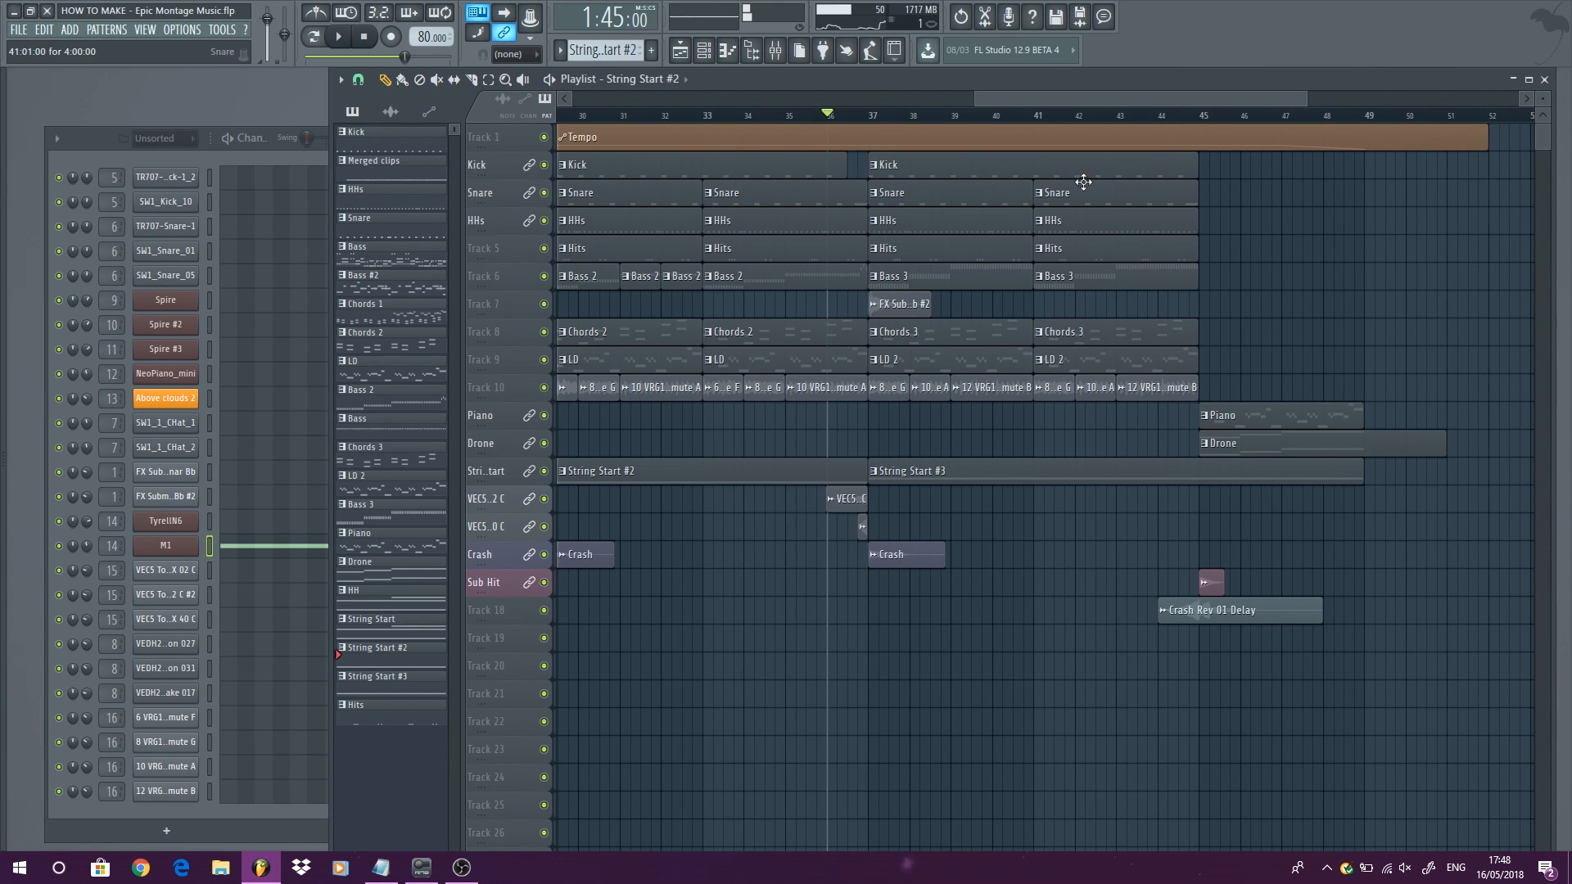
Step: Play the arrangement from about bar 44 to hear the transition into the piano and drone ending
click(1201, 120)
key(space)
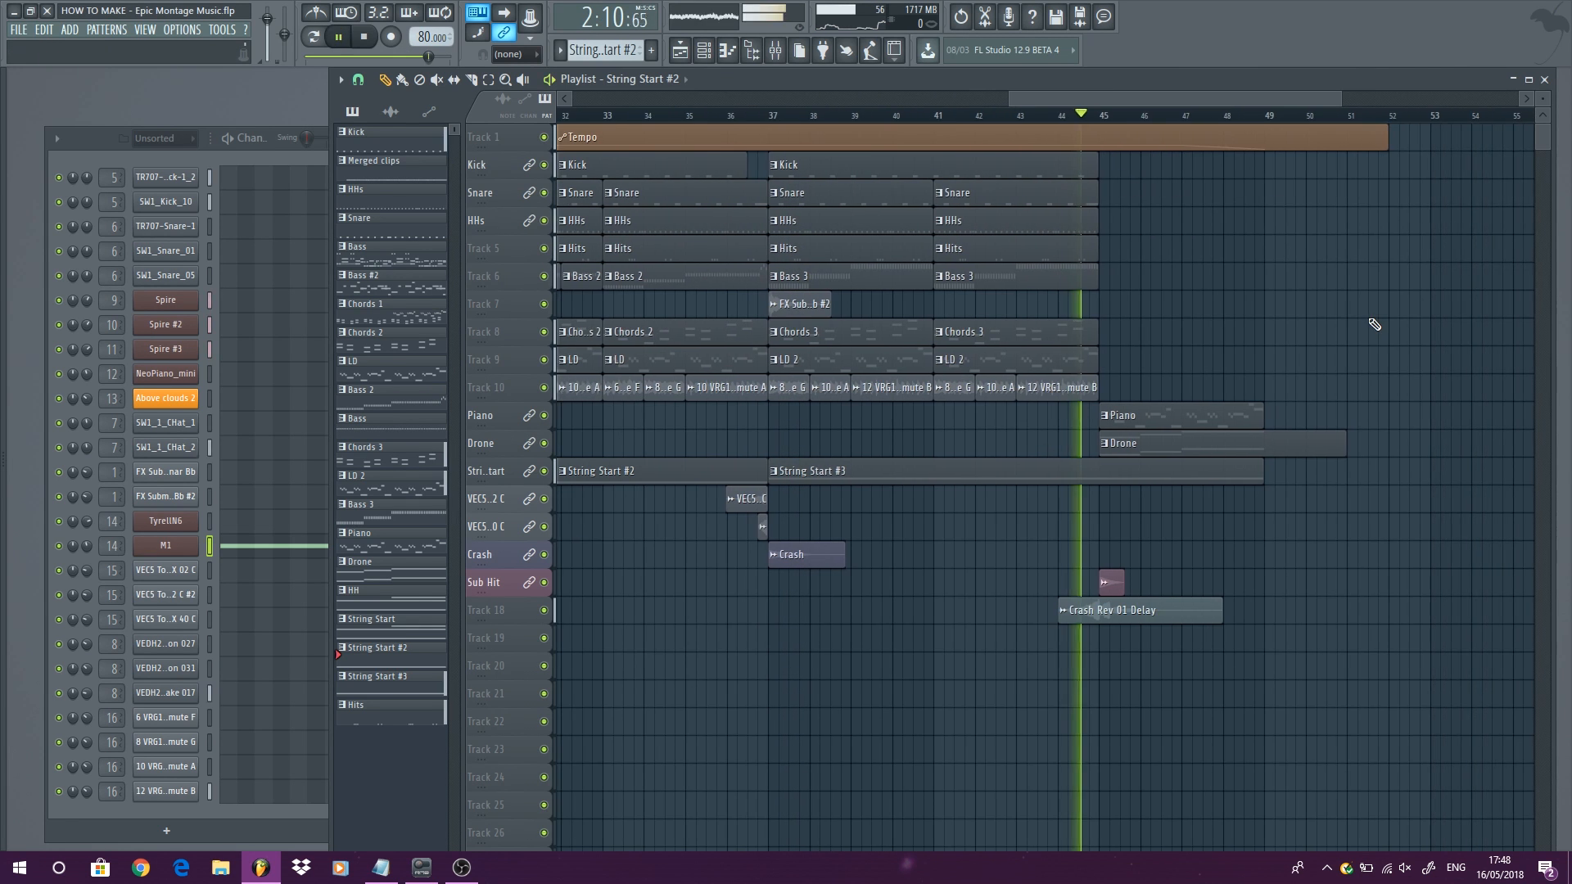
key(space)
Step: Select the Drone pattern, play it in pattern mode and open its Above clouds 2 instrument
click(1191, 442)
key(l)
key(space)
click(180, 398)
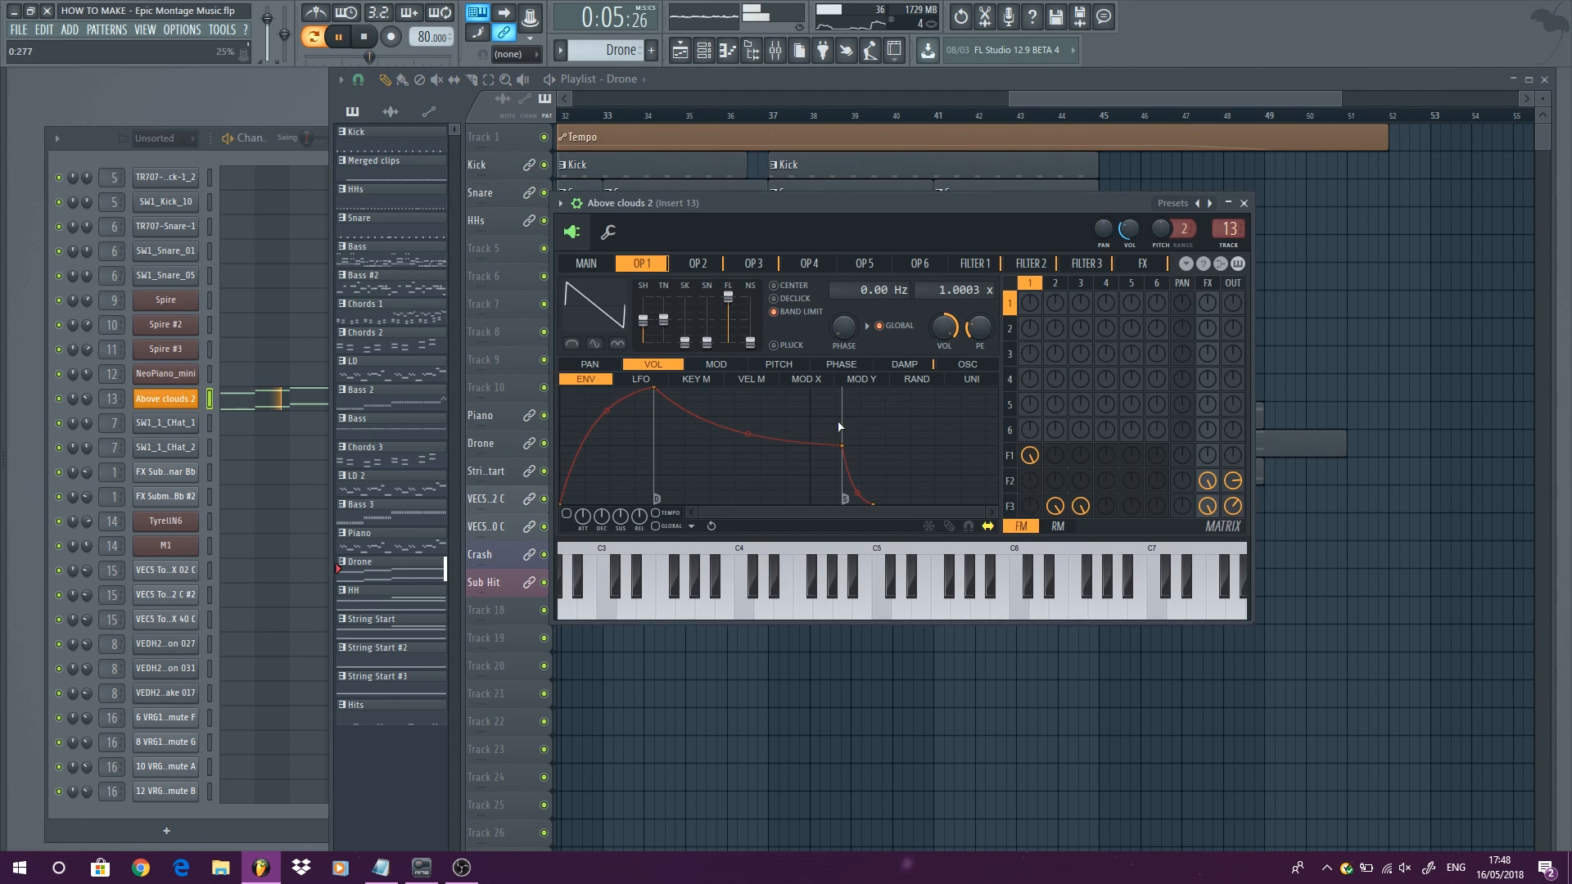
Step: Inspect the FabFilter Pro-Q 2 equalizer on the drone's mixer track, Insert 13, and close the effect, mixer and instrument windows
double_click(110, 398)
click(1073, 258)
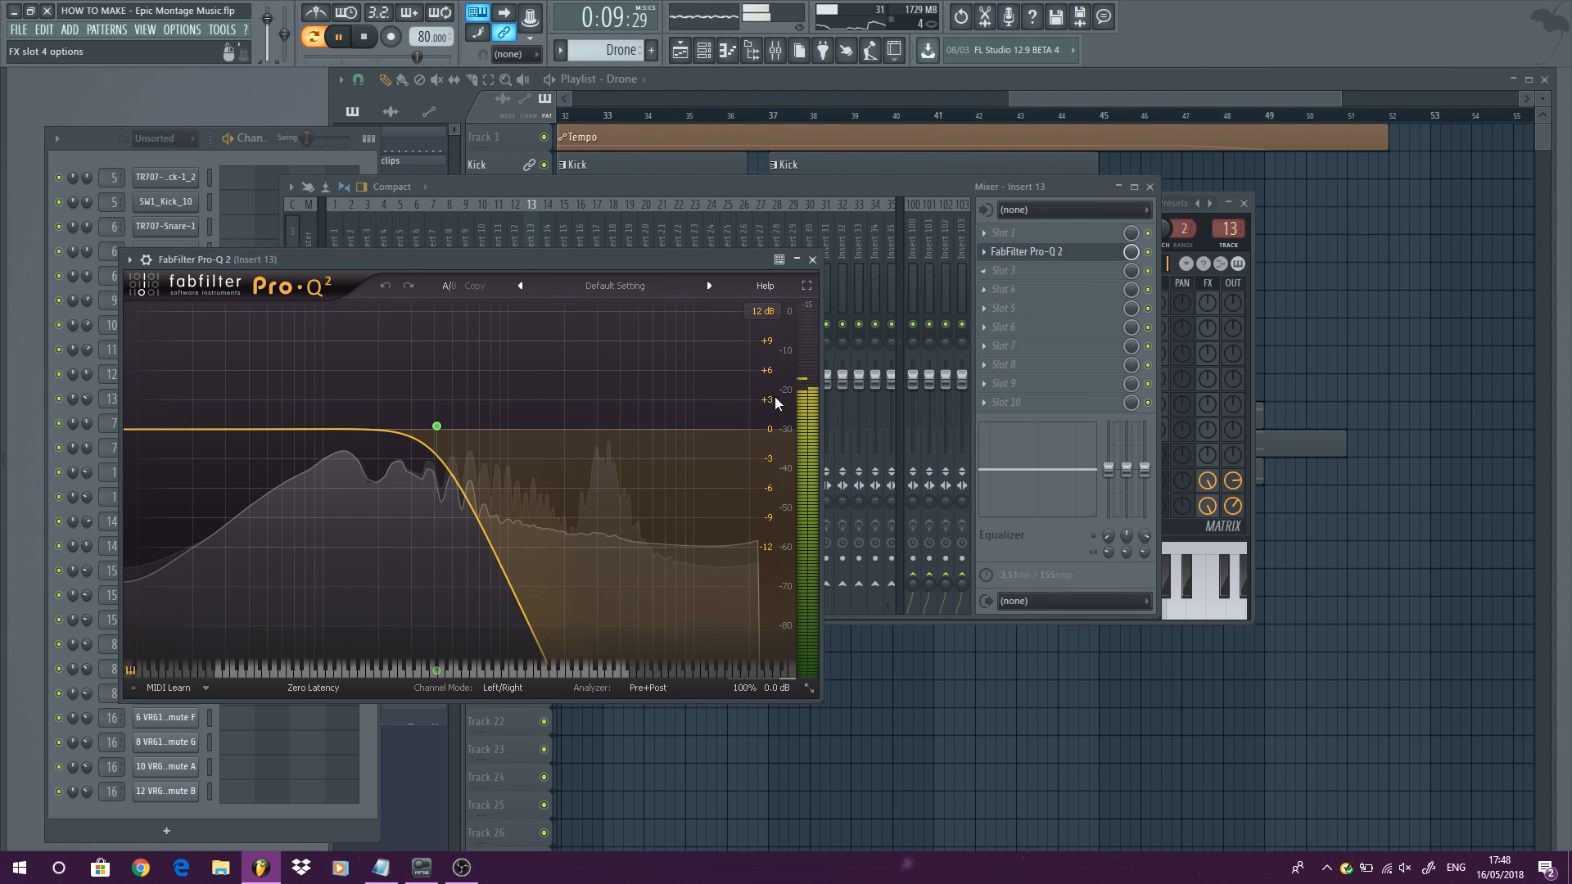
click(1046, 252)
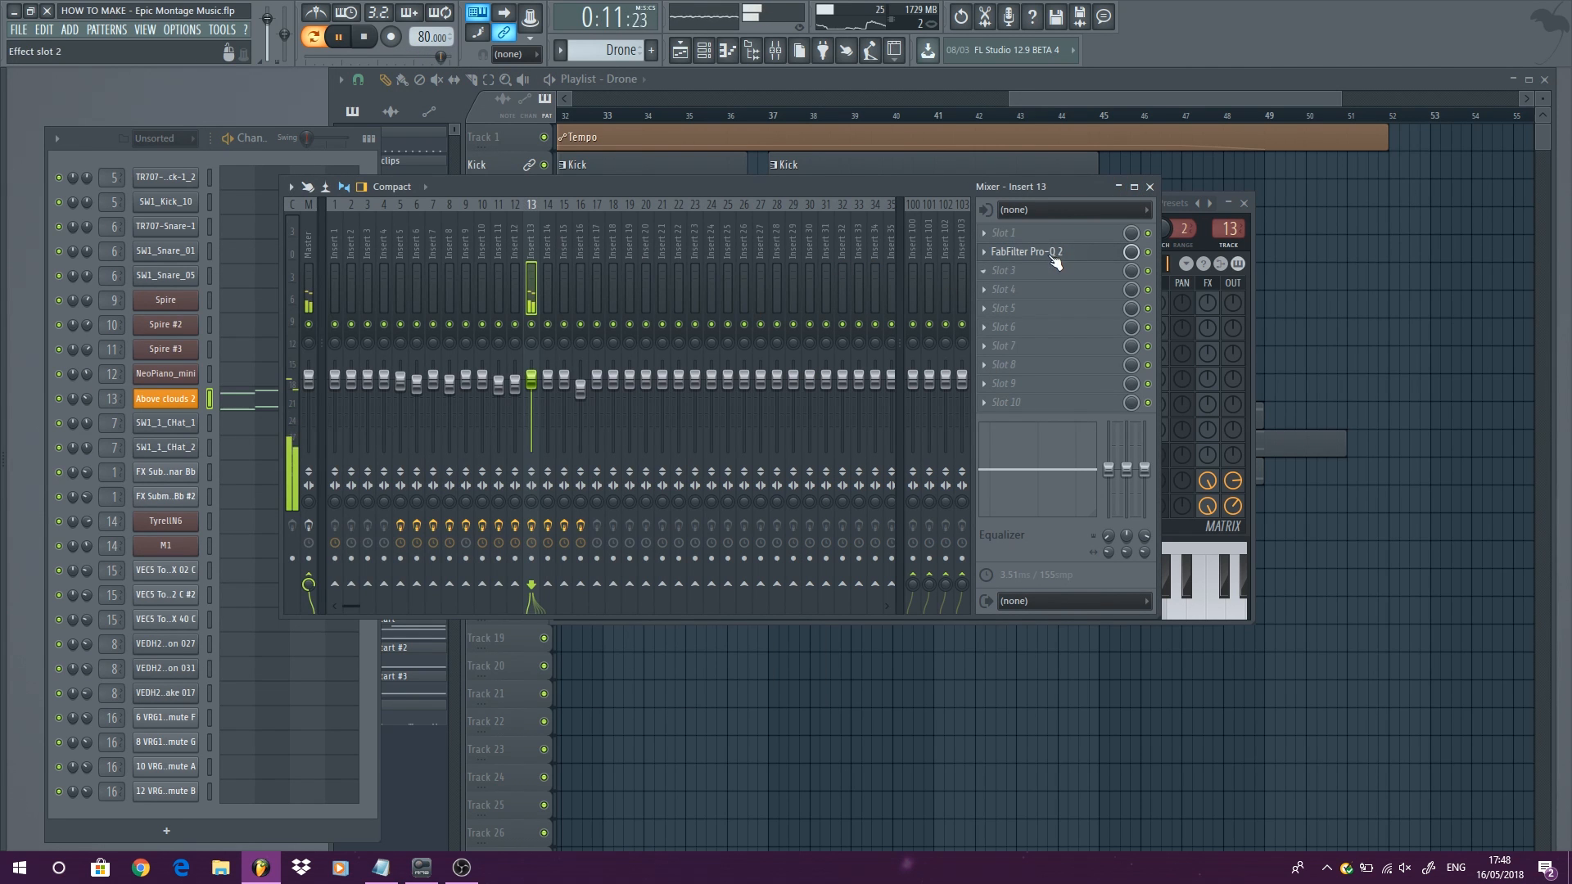
click(1046, 252)
click(813, 261)
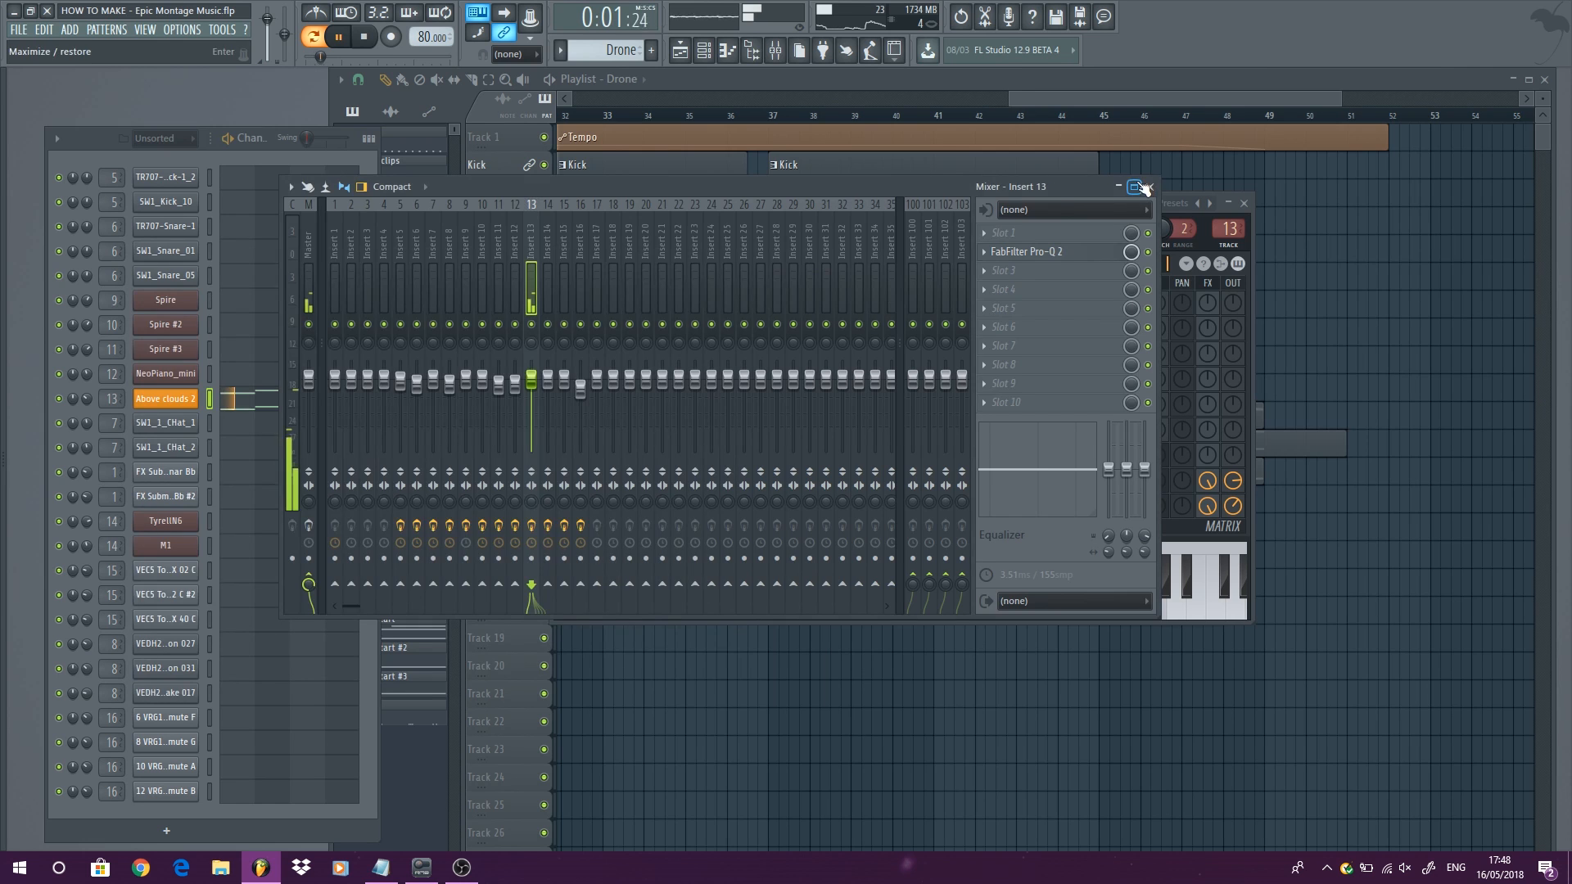
click(1150, 187)
click(1244, 203)
Step: Select the Piano pattern, open its NeoPiano_mini instrument and inspect the API-2500 Stereo compressor on Insert 12
click(1158, 410)
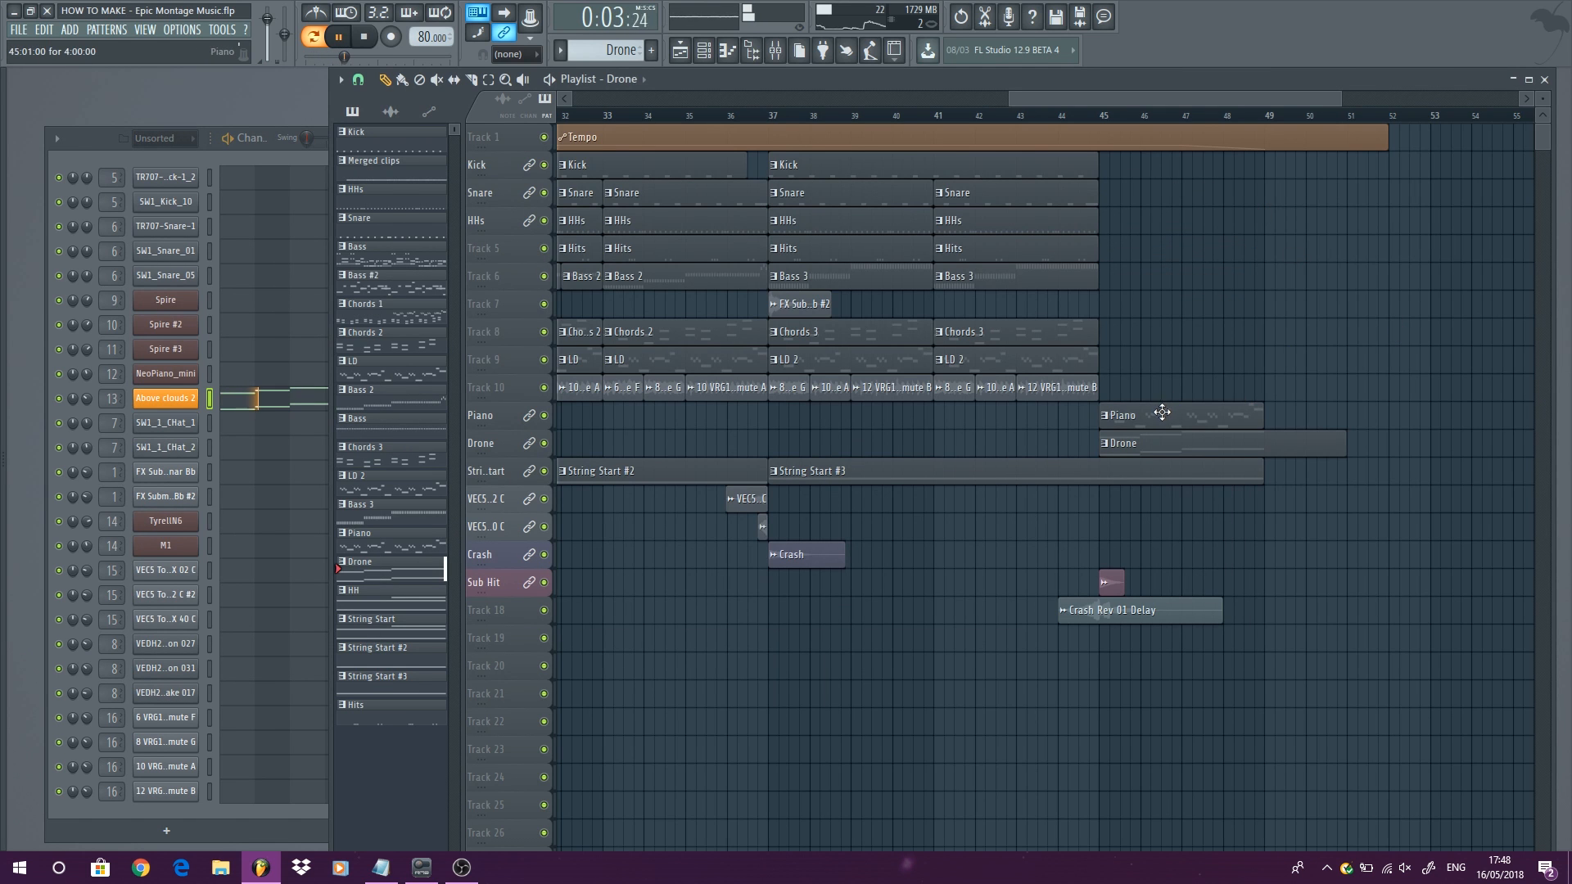
click(167, 375)
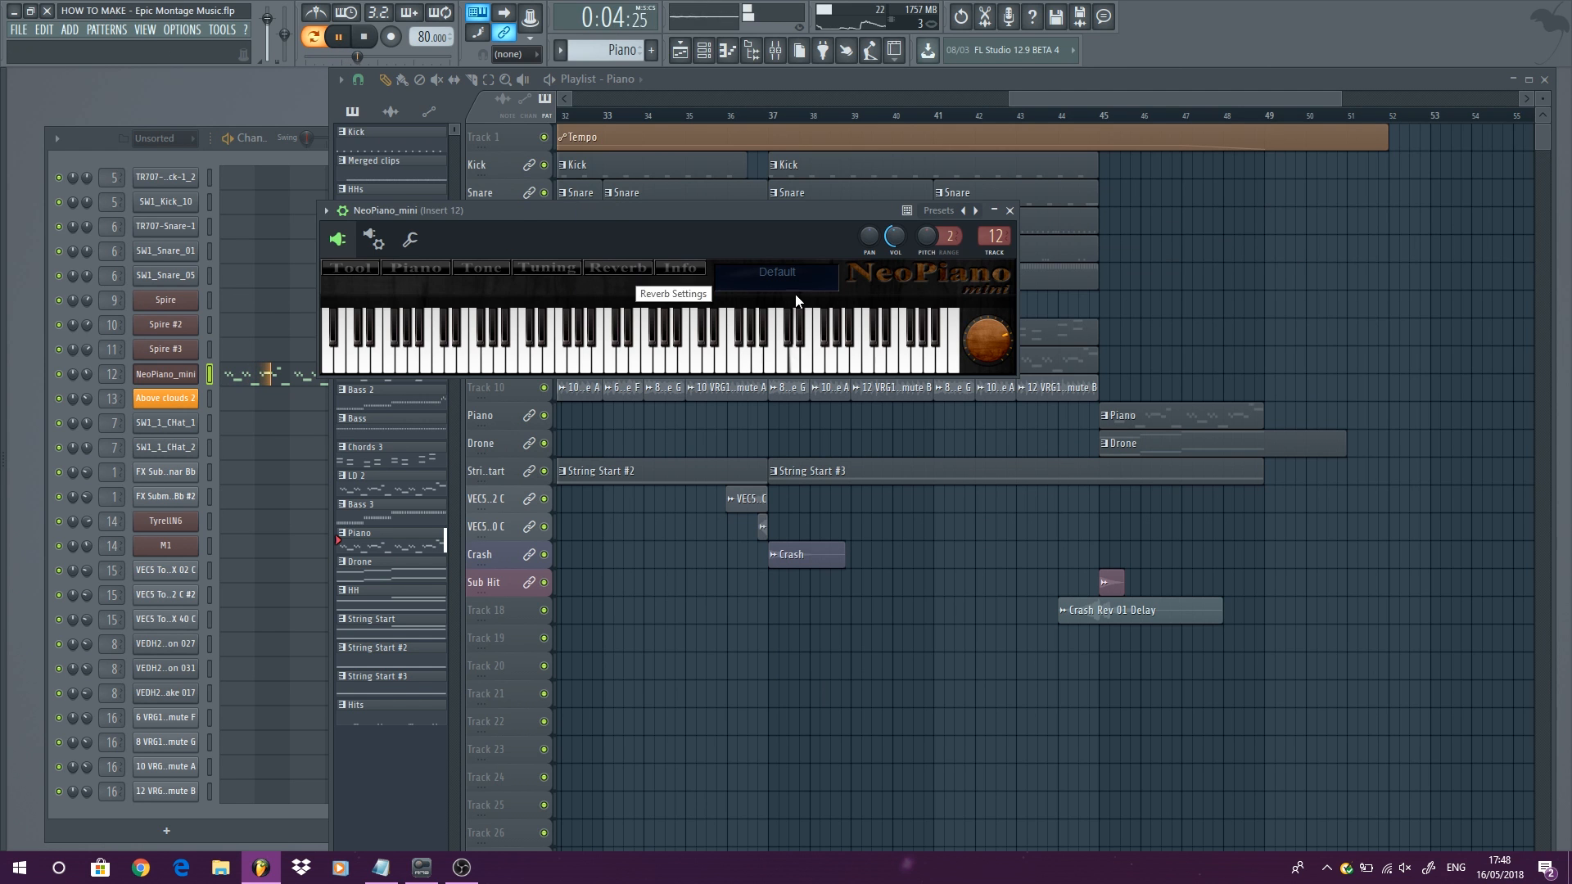
double_click(995, 237)
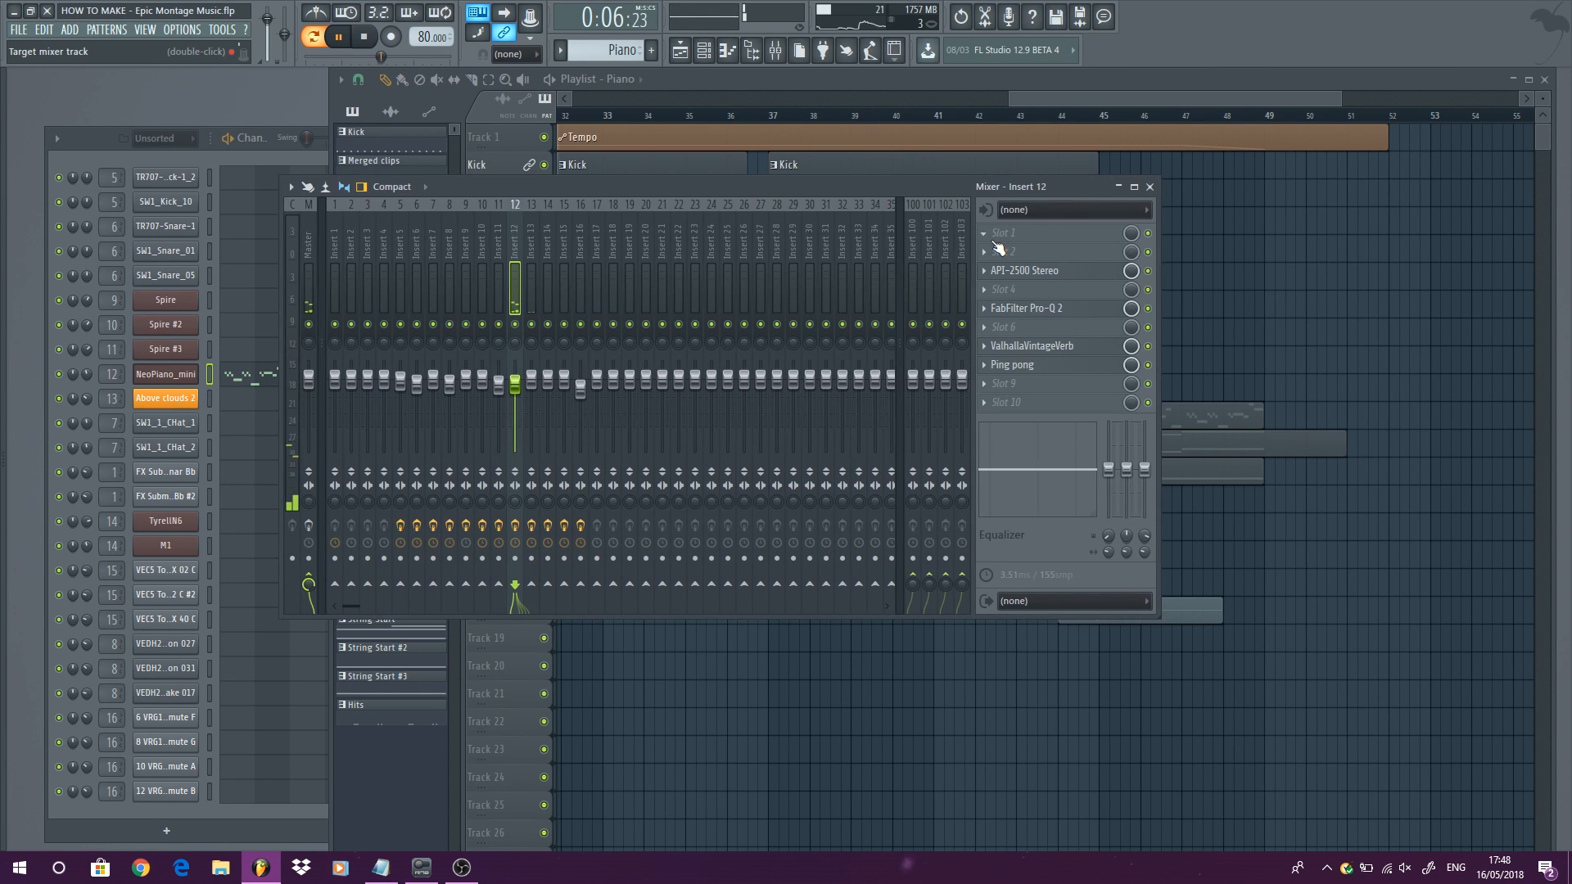
click(1057, 273)
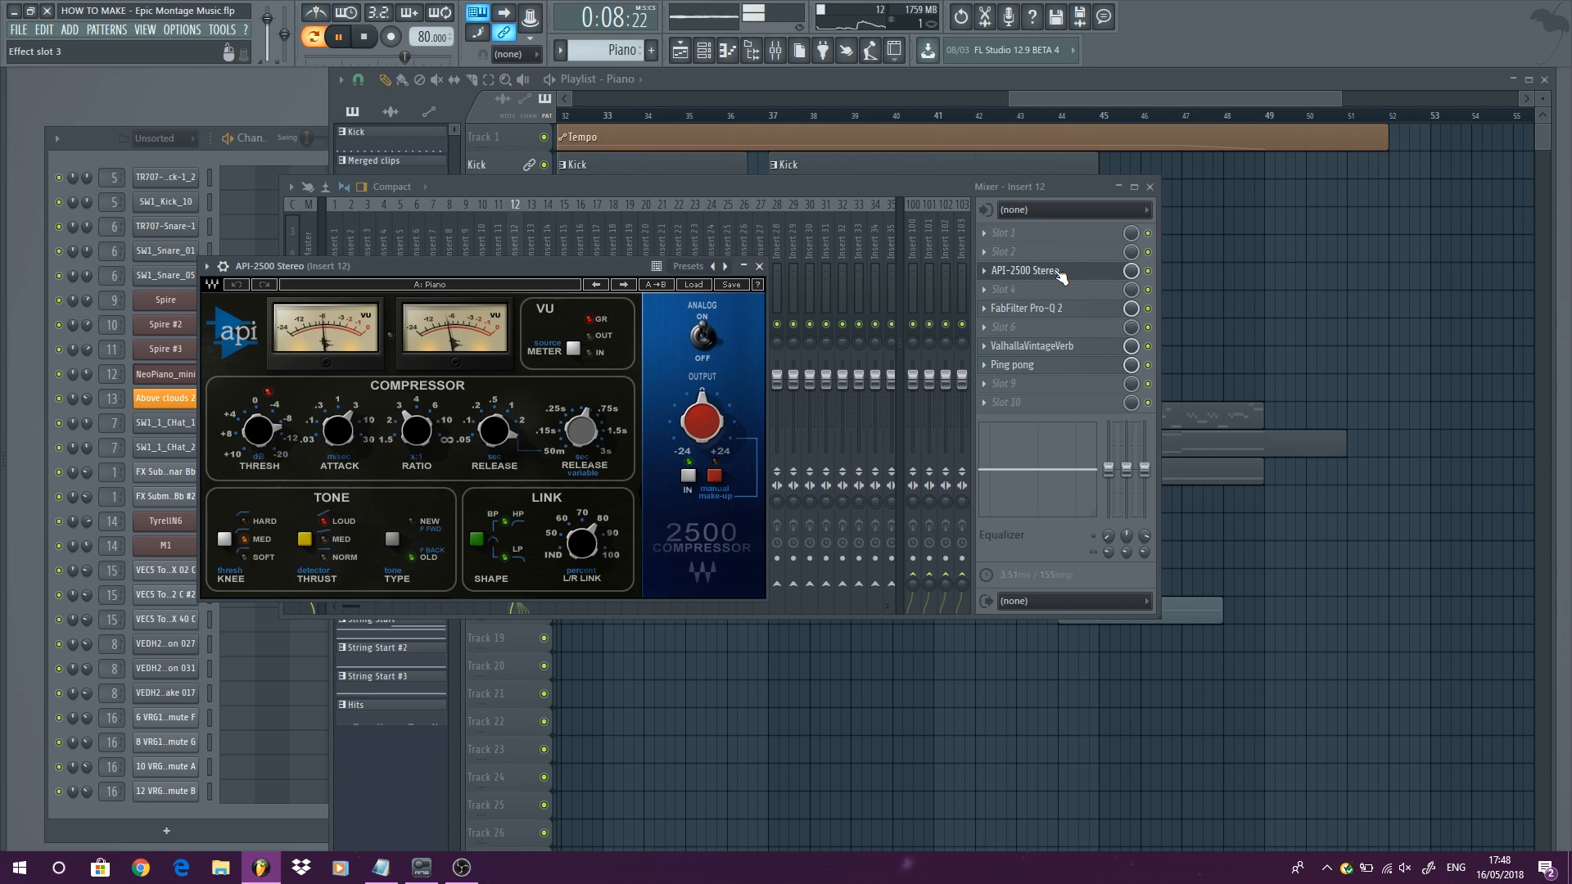
Step: Inspect the FabFilter Pro-Q 2, ValhallaVintageVerb and Ping pong effects on the piano's mixer track, Insert 12
click(1062, 310)
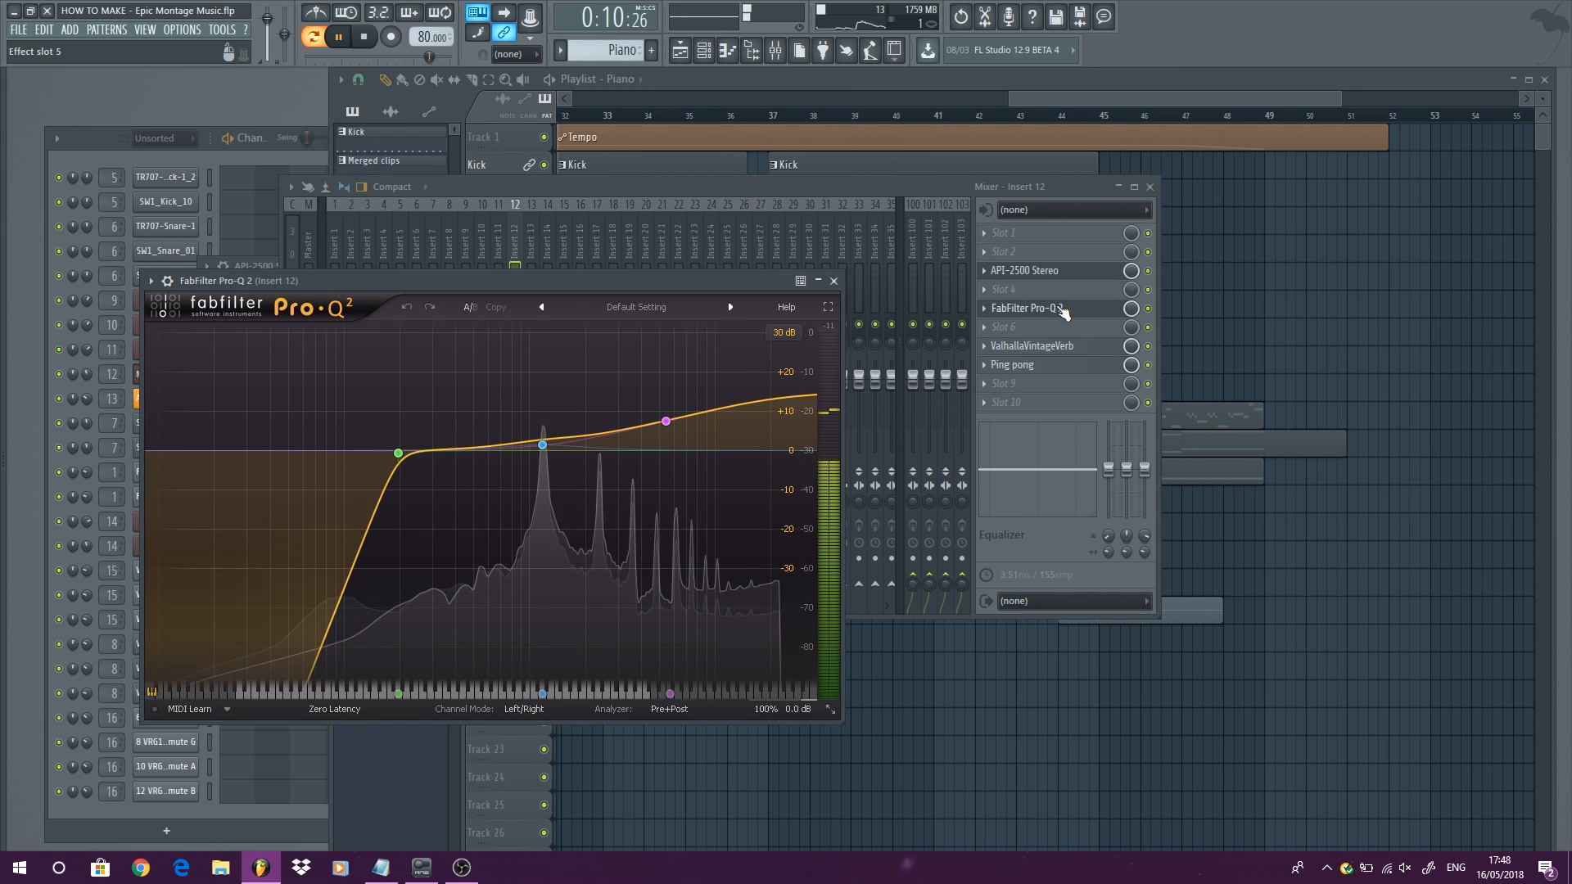
click(1075, 348)
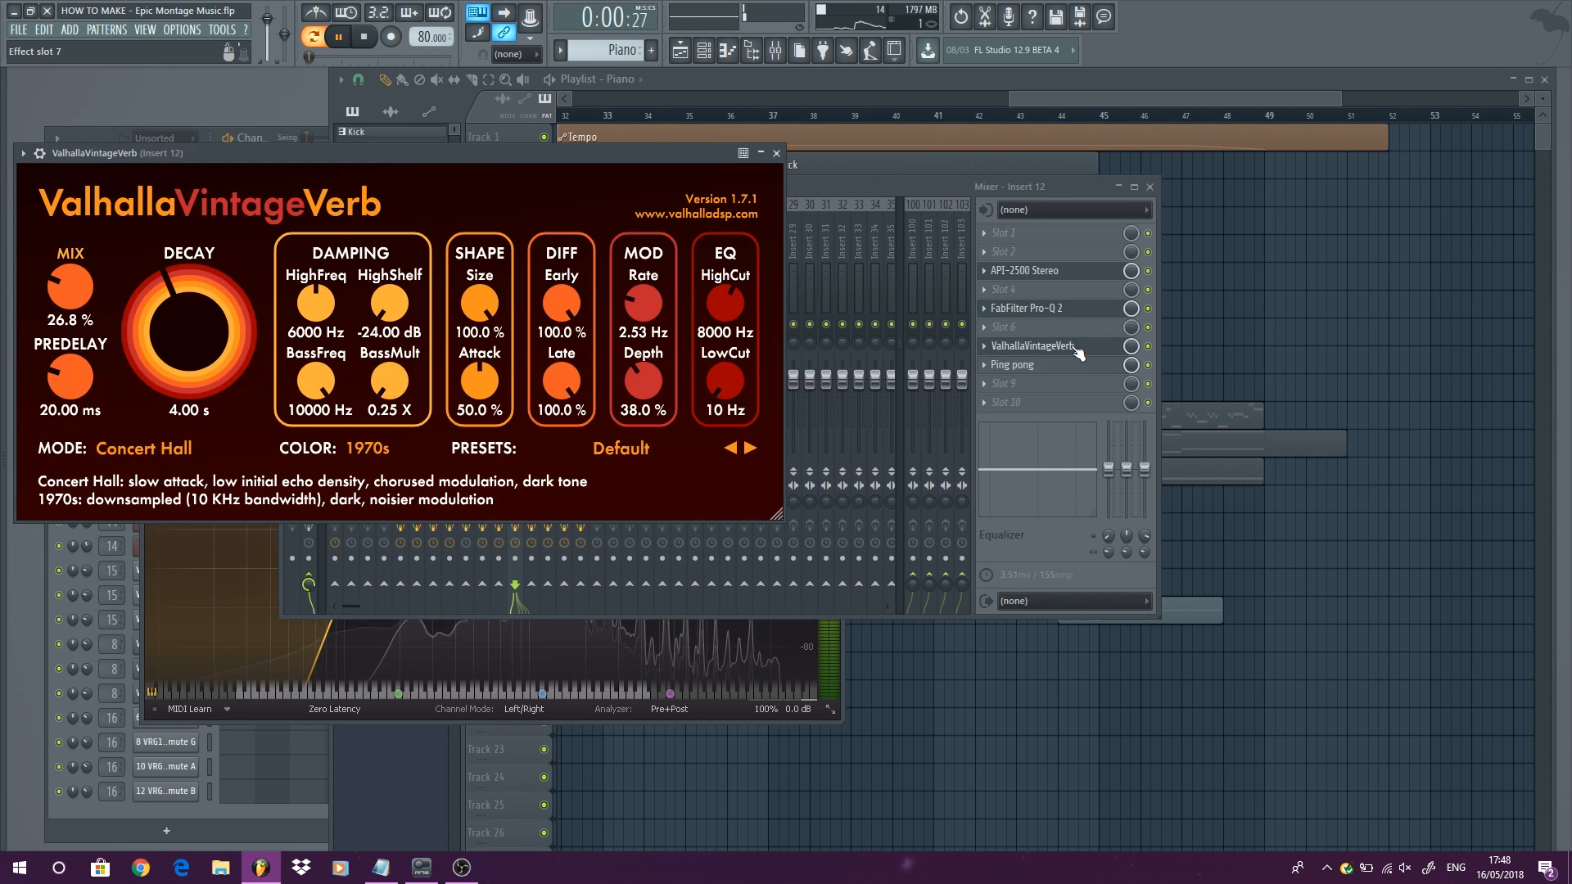
click(1069, 369)
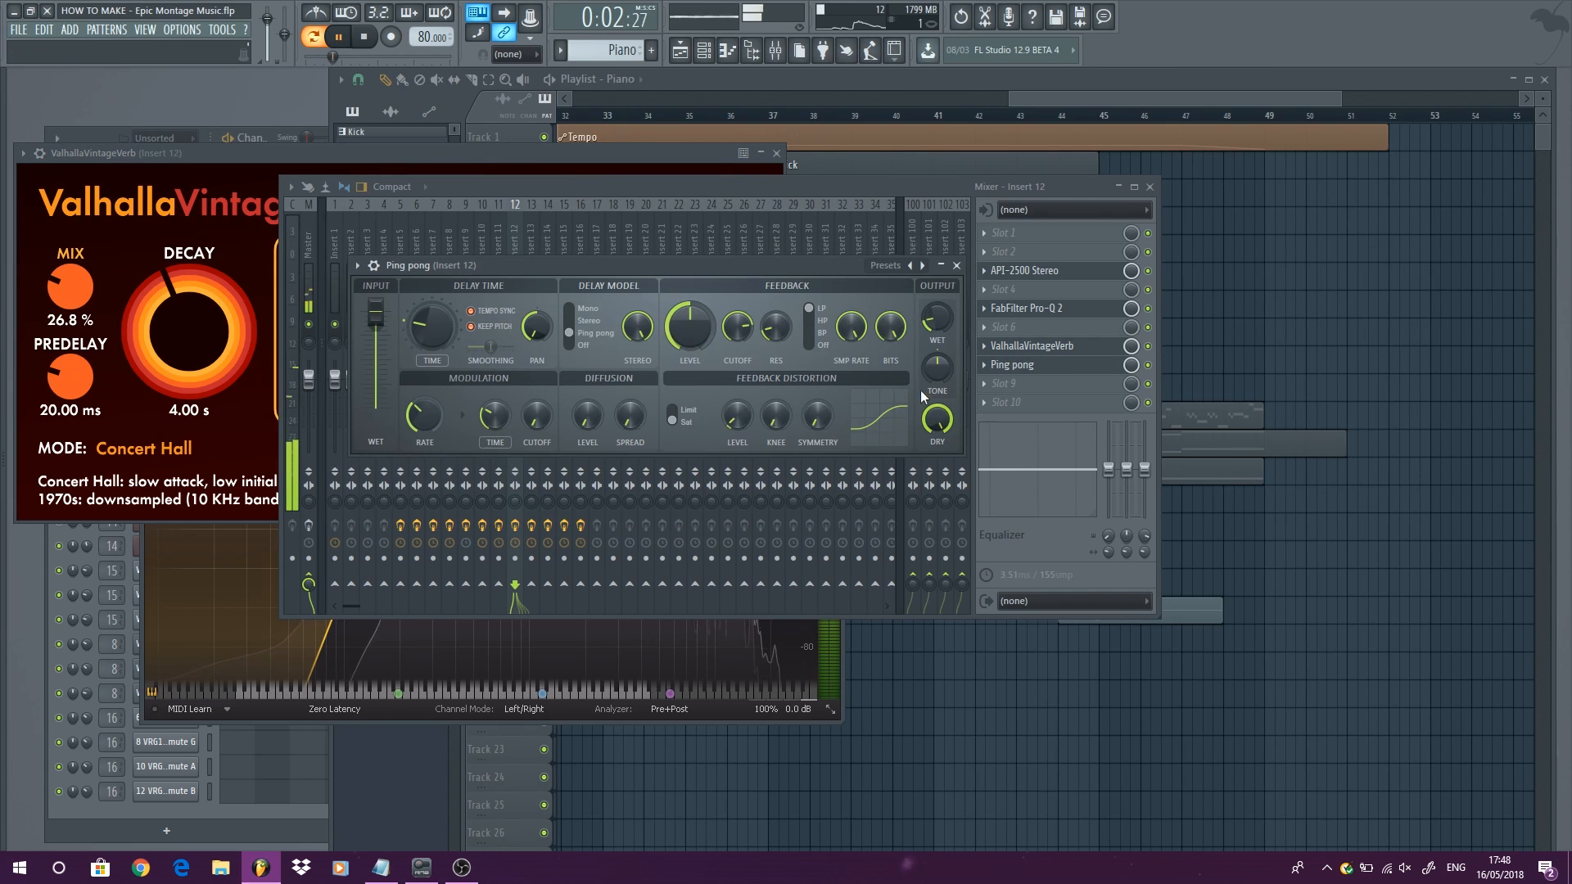
Step: Compare the piano with Ping pong, ValhallaVintageVerb and Pro-Q 2 bypassed and re-enabled on Insert 12, closing the effect windows and mixer
click(1023, 271)
click(1148, 366)
click(1148, 347)
click(1148, 309)
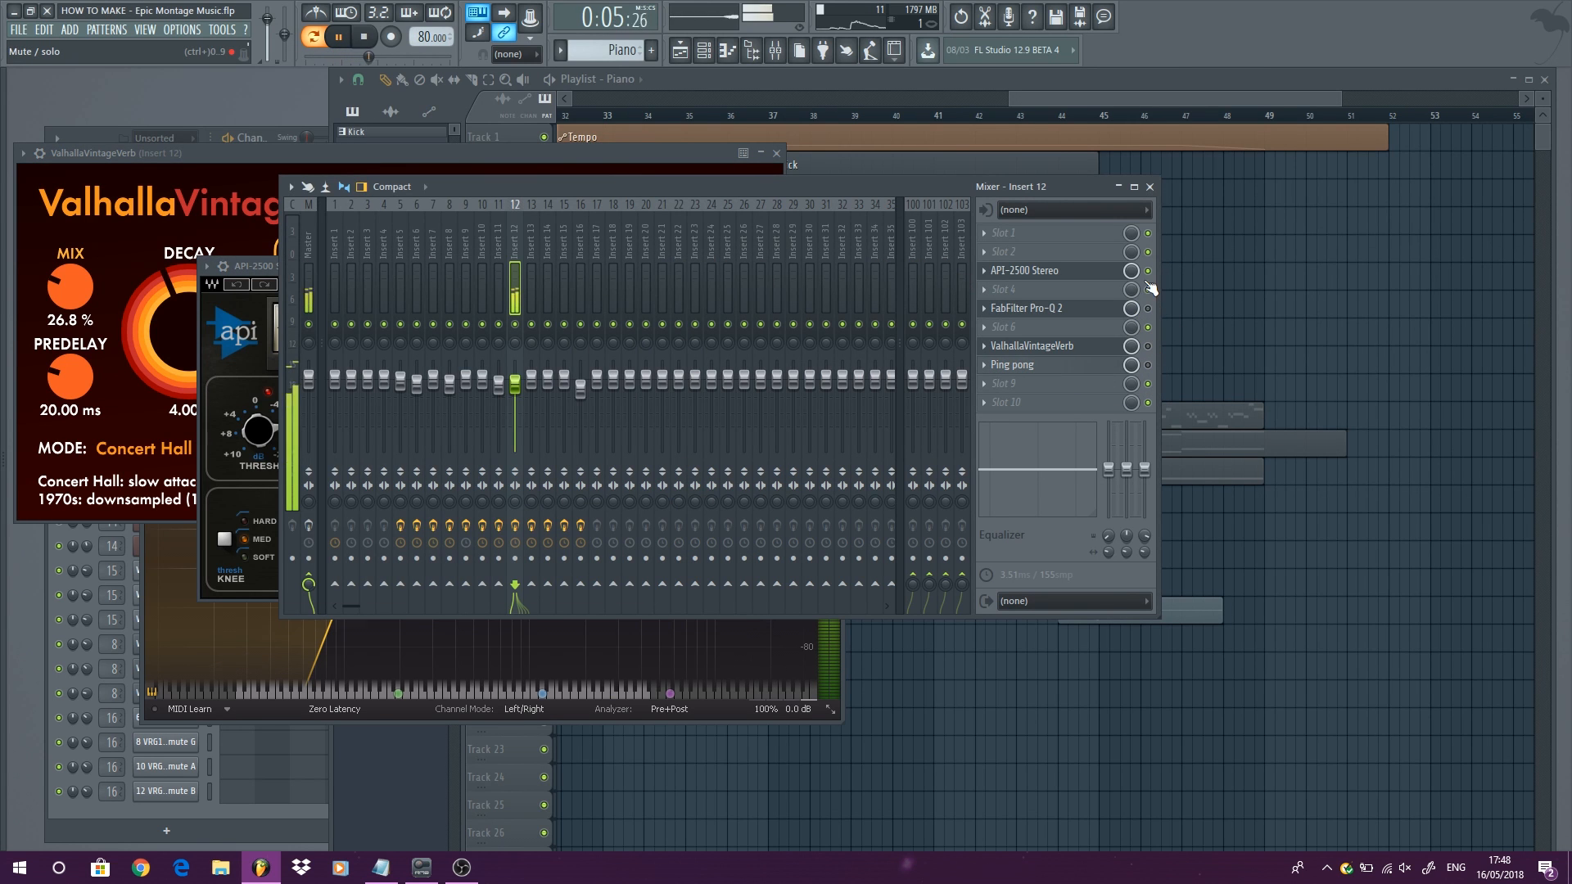
click(777, 154)
click(760, 267)
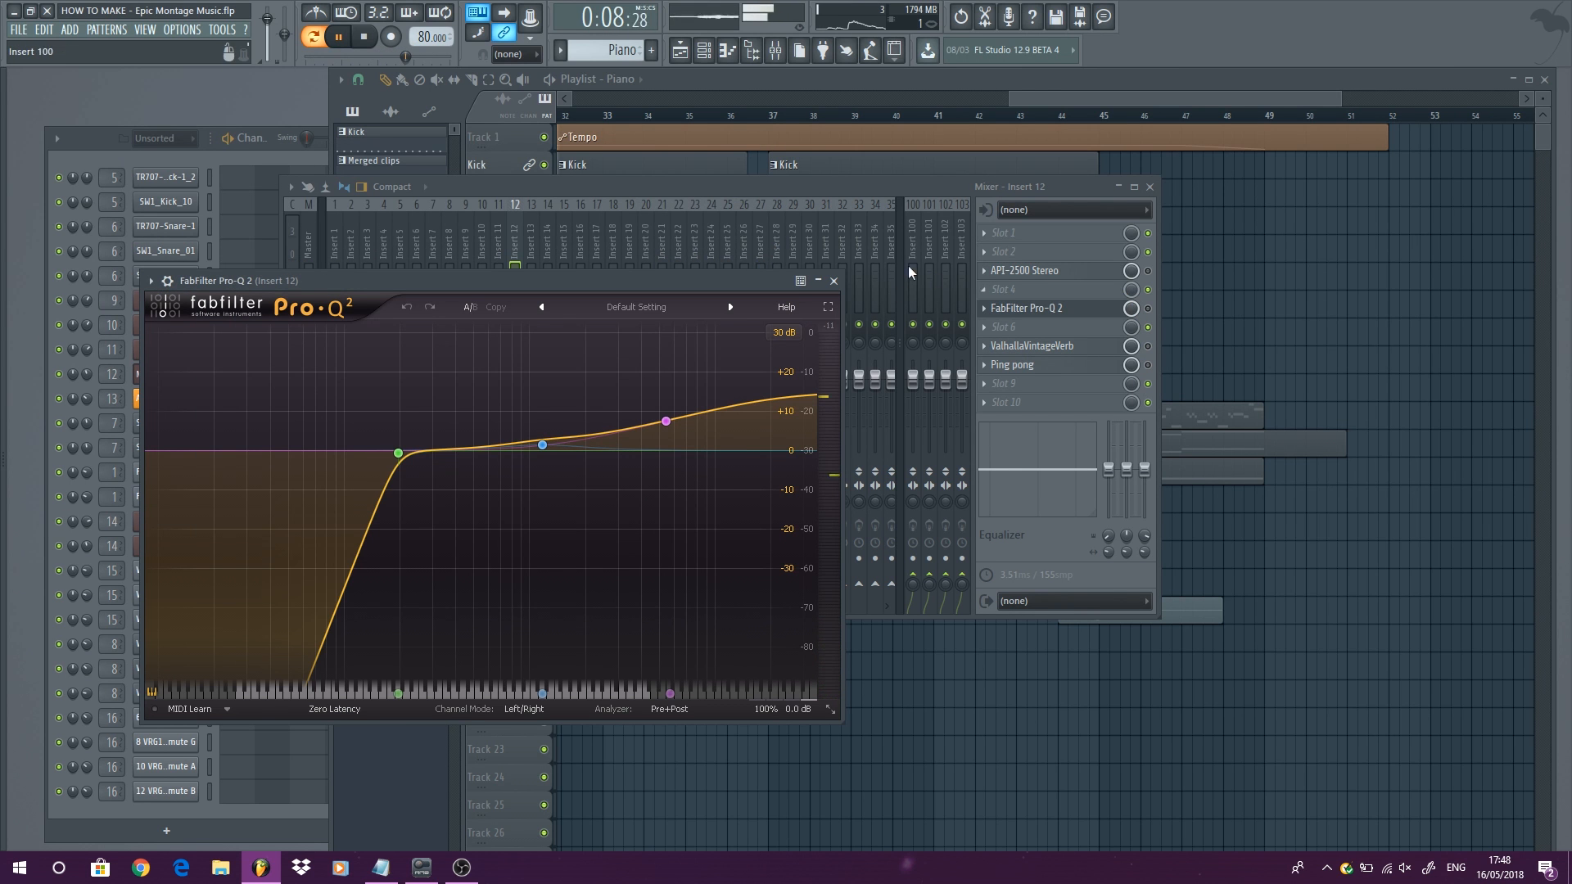
click(834, 280)
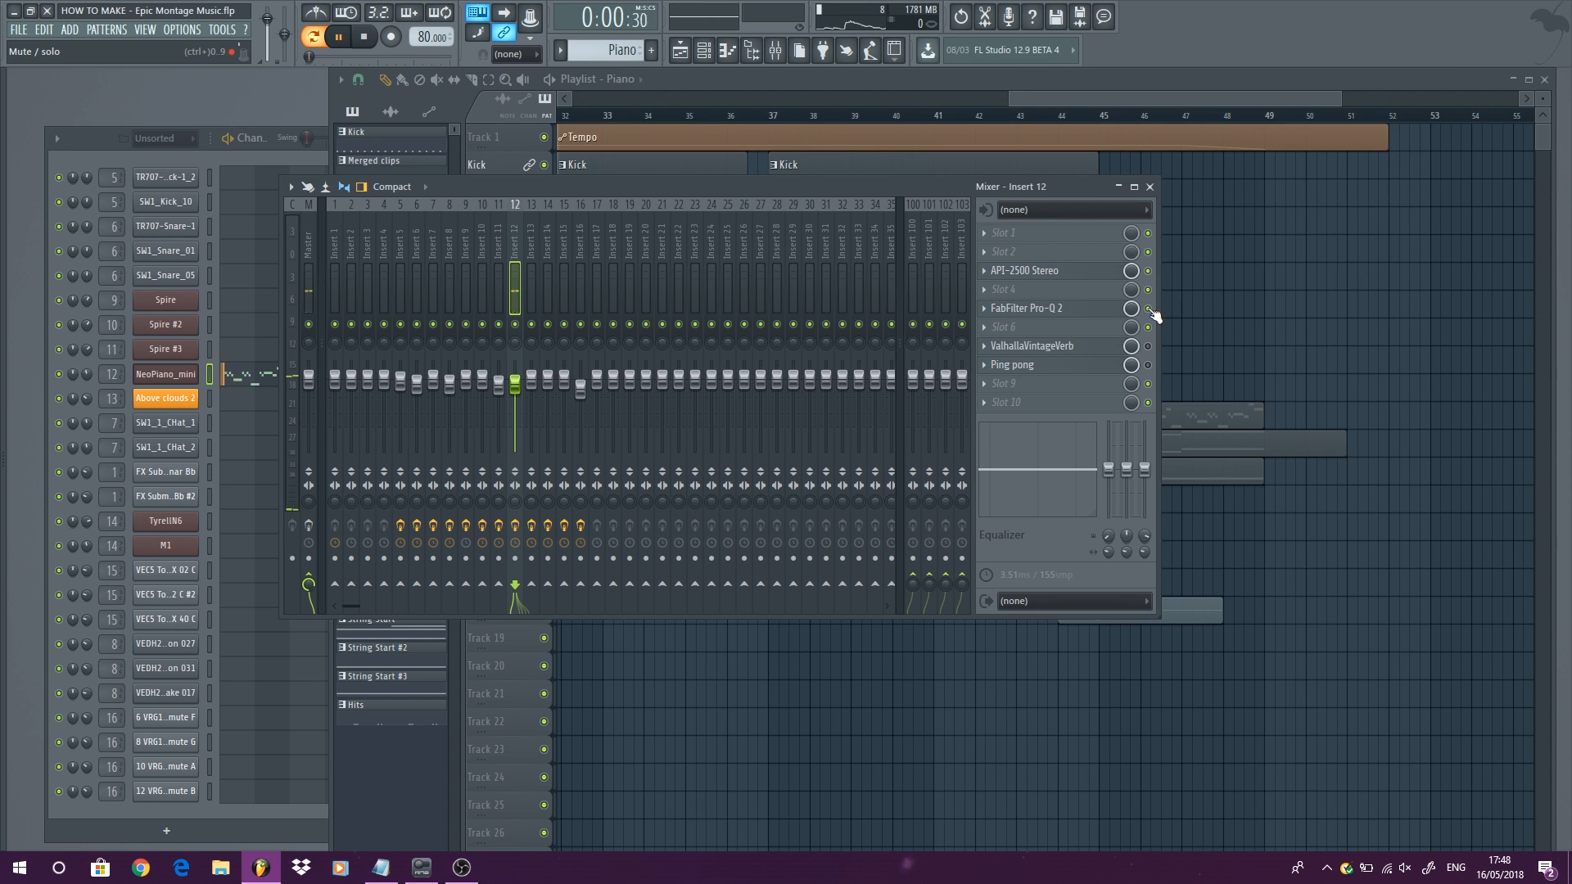
click(1148, 346)
click(1148, 365)
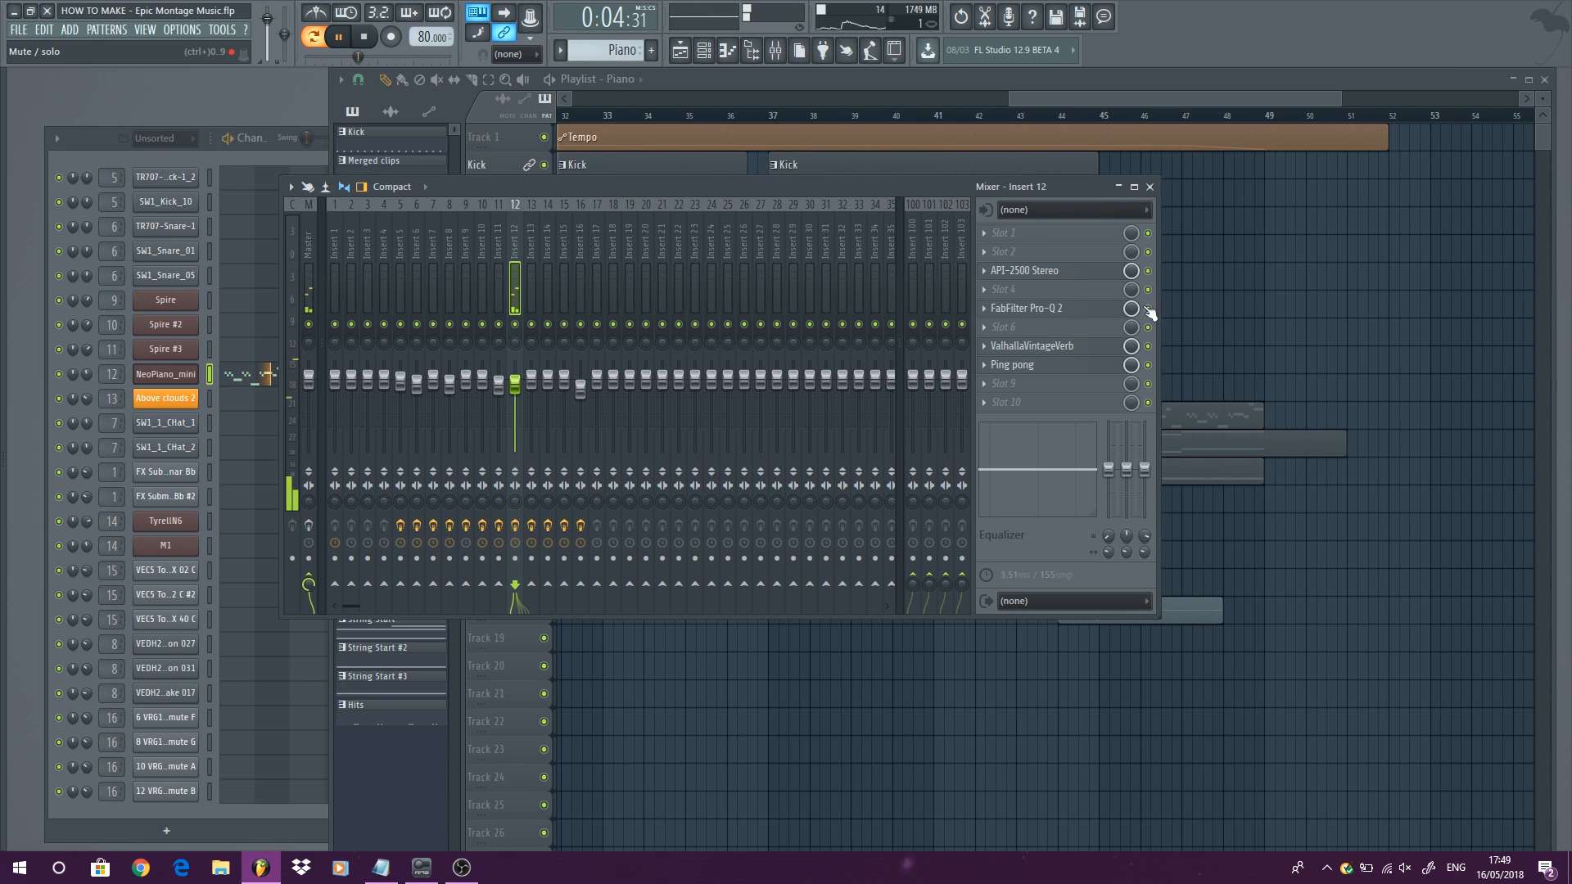
click(1150, 188)
Step: Return to song mode and play the piano and drone ending from bar 45
right_click(1316, 294)
click(1084, 122)
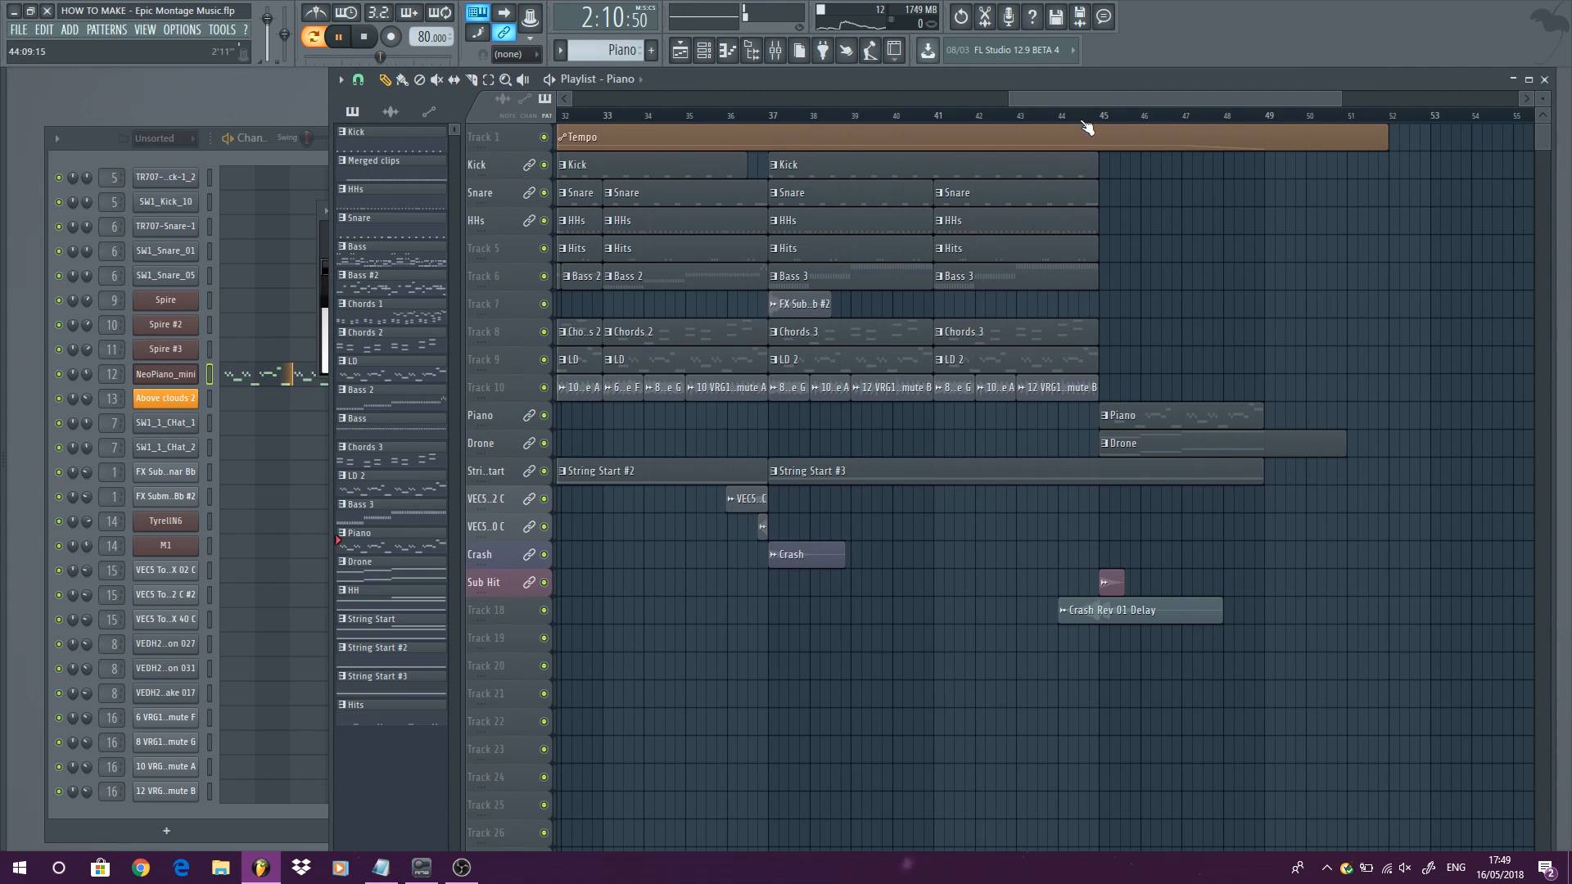
key(space)
scroll(1371, 247, up, 2)
scroll(1372, 246, up, 2)
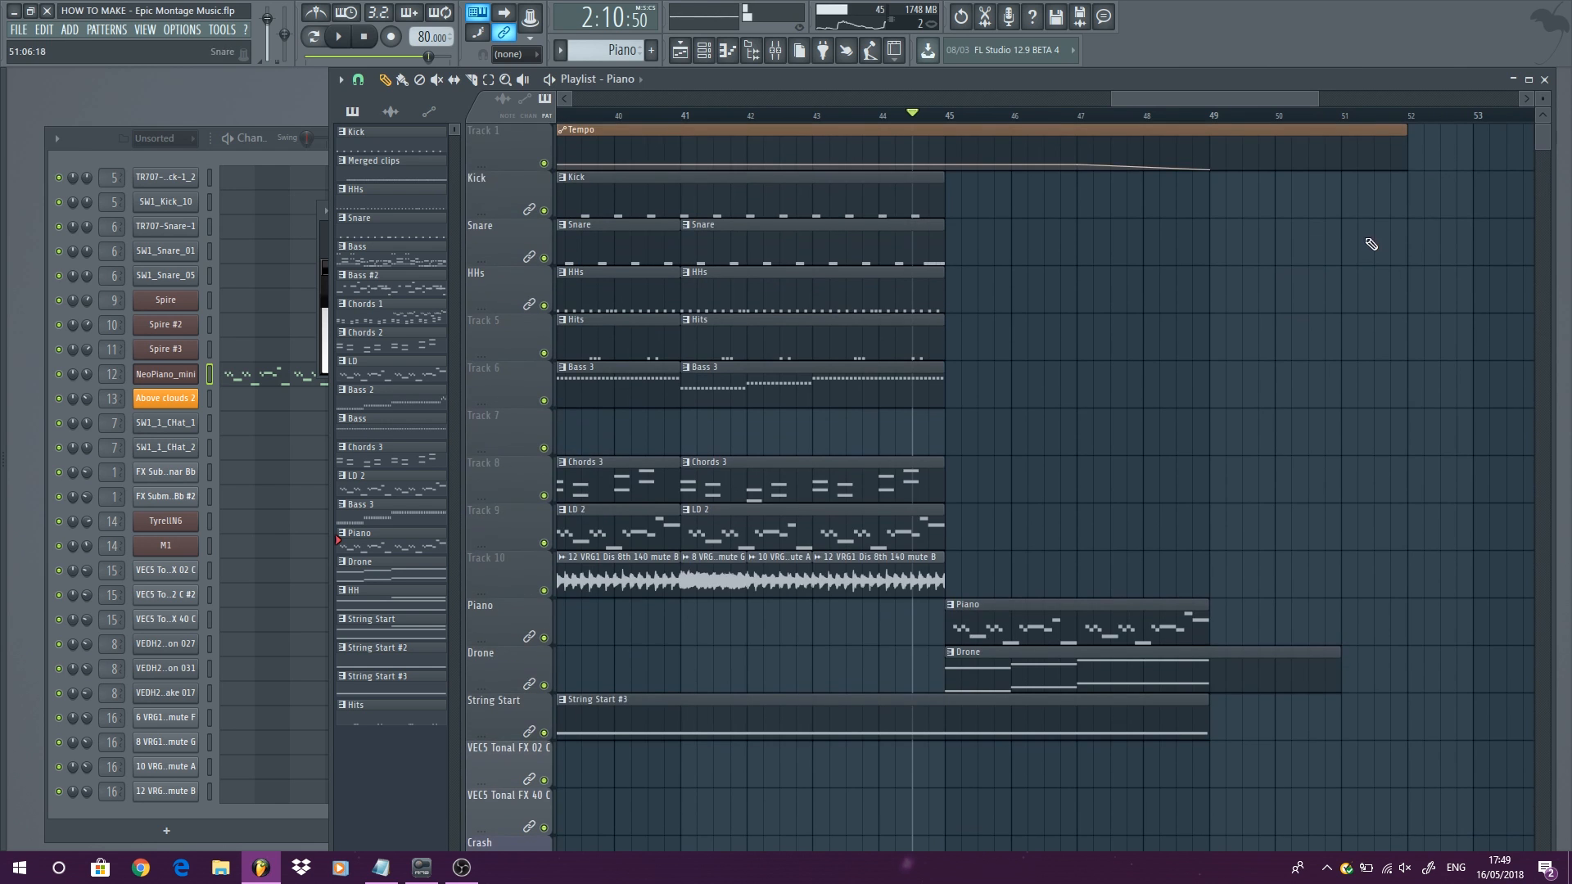
click(951, 117)
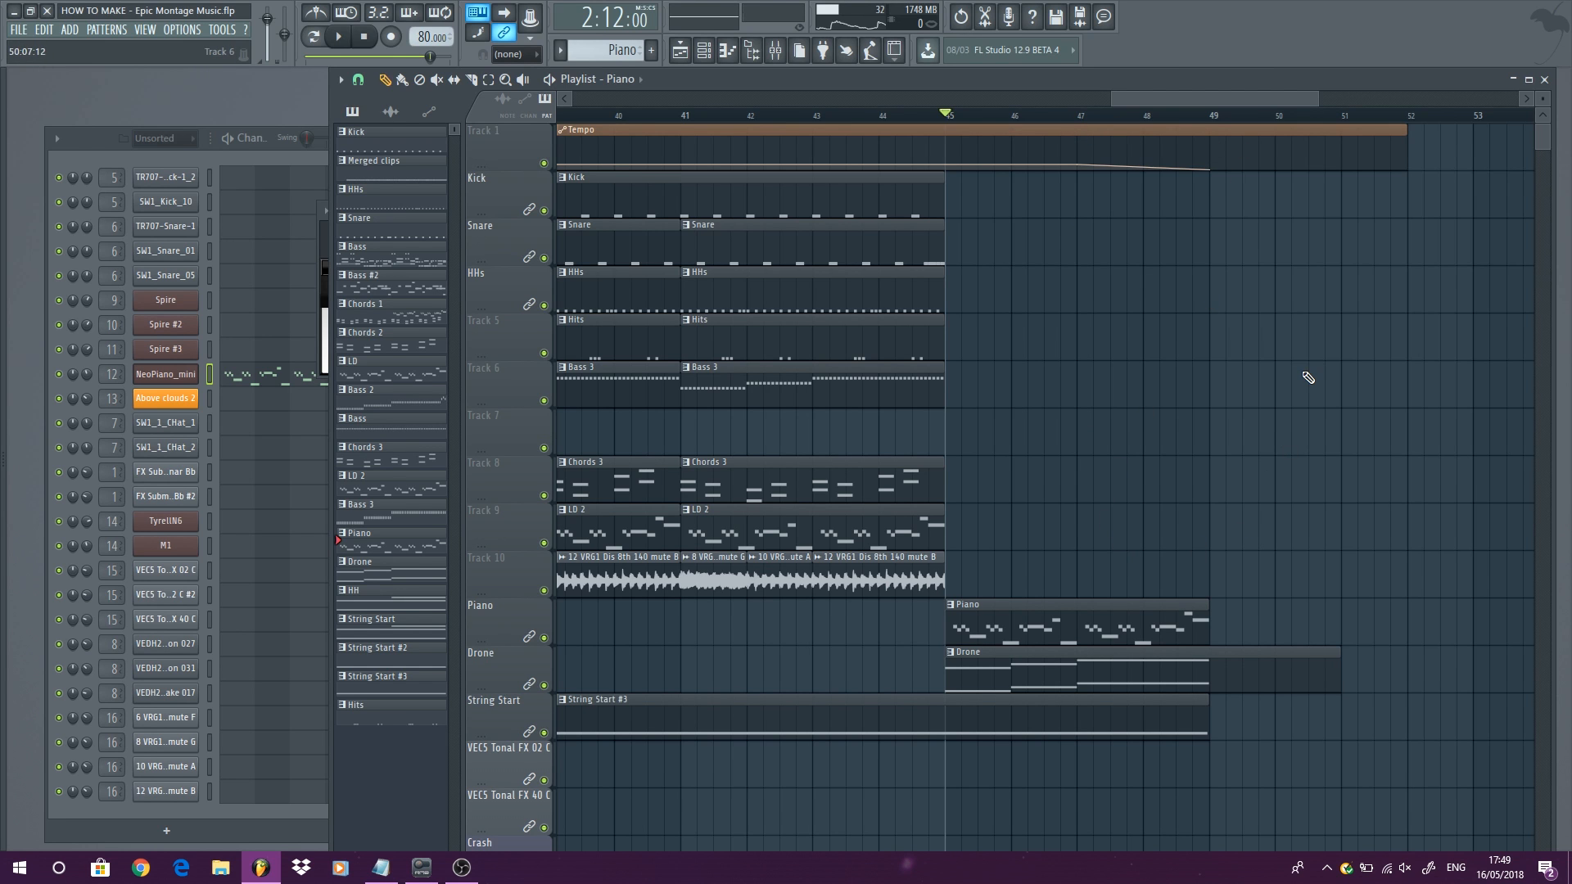
key(space)
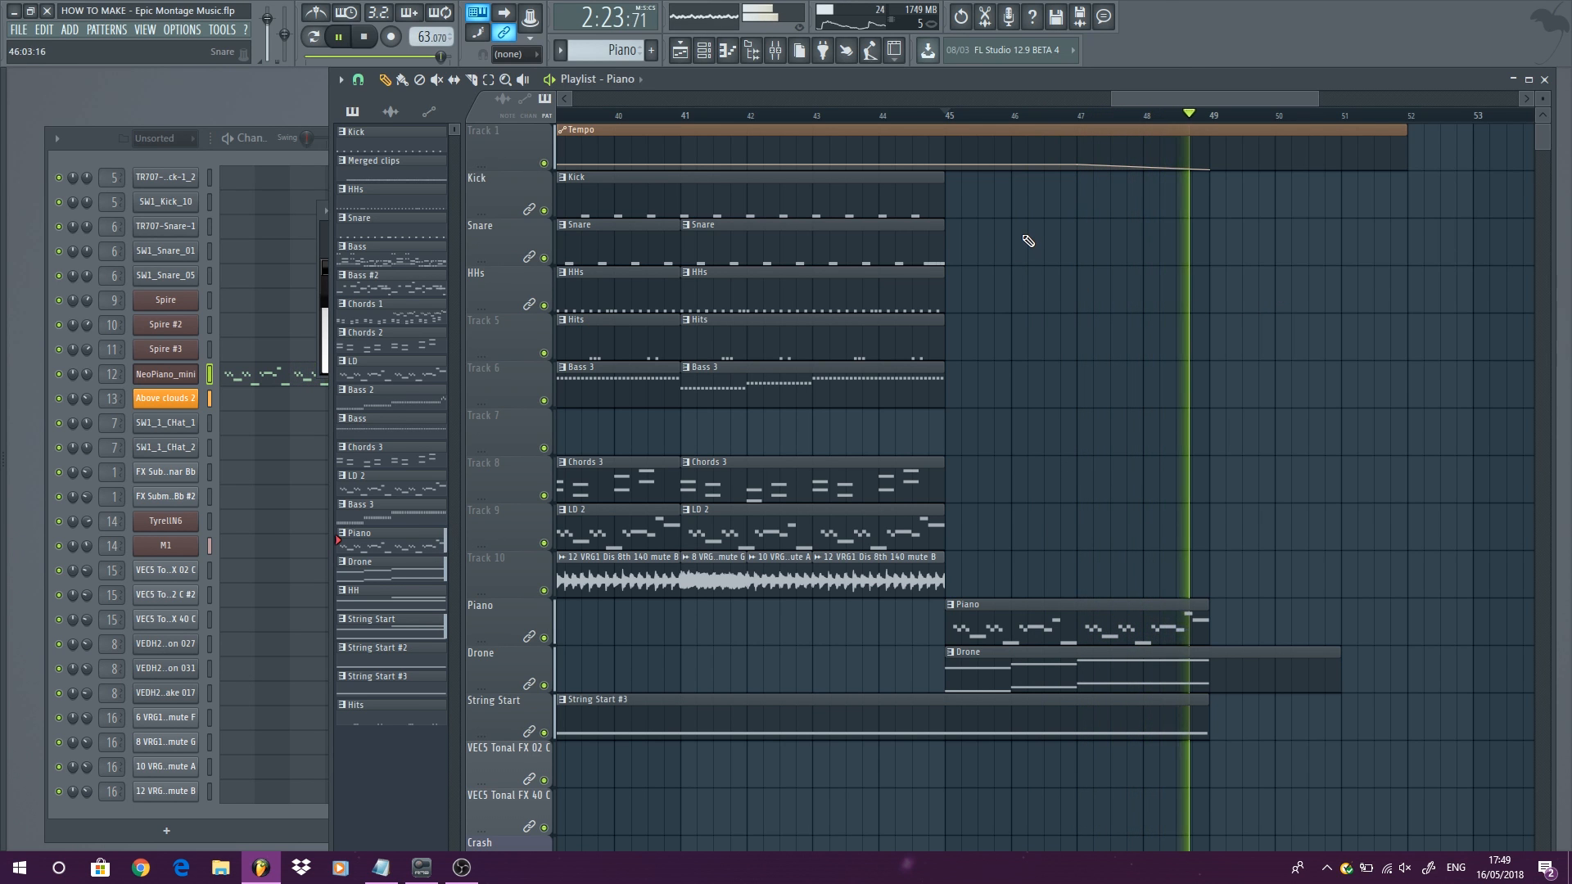
key(space)
Step: Stop at bar 45, select the String Start pattern and play it in pattern mode
scroll(1028, 241, down, 5)
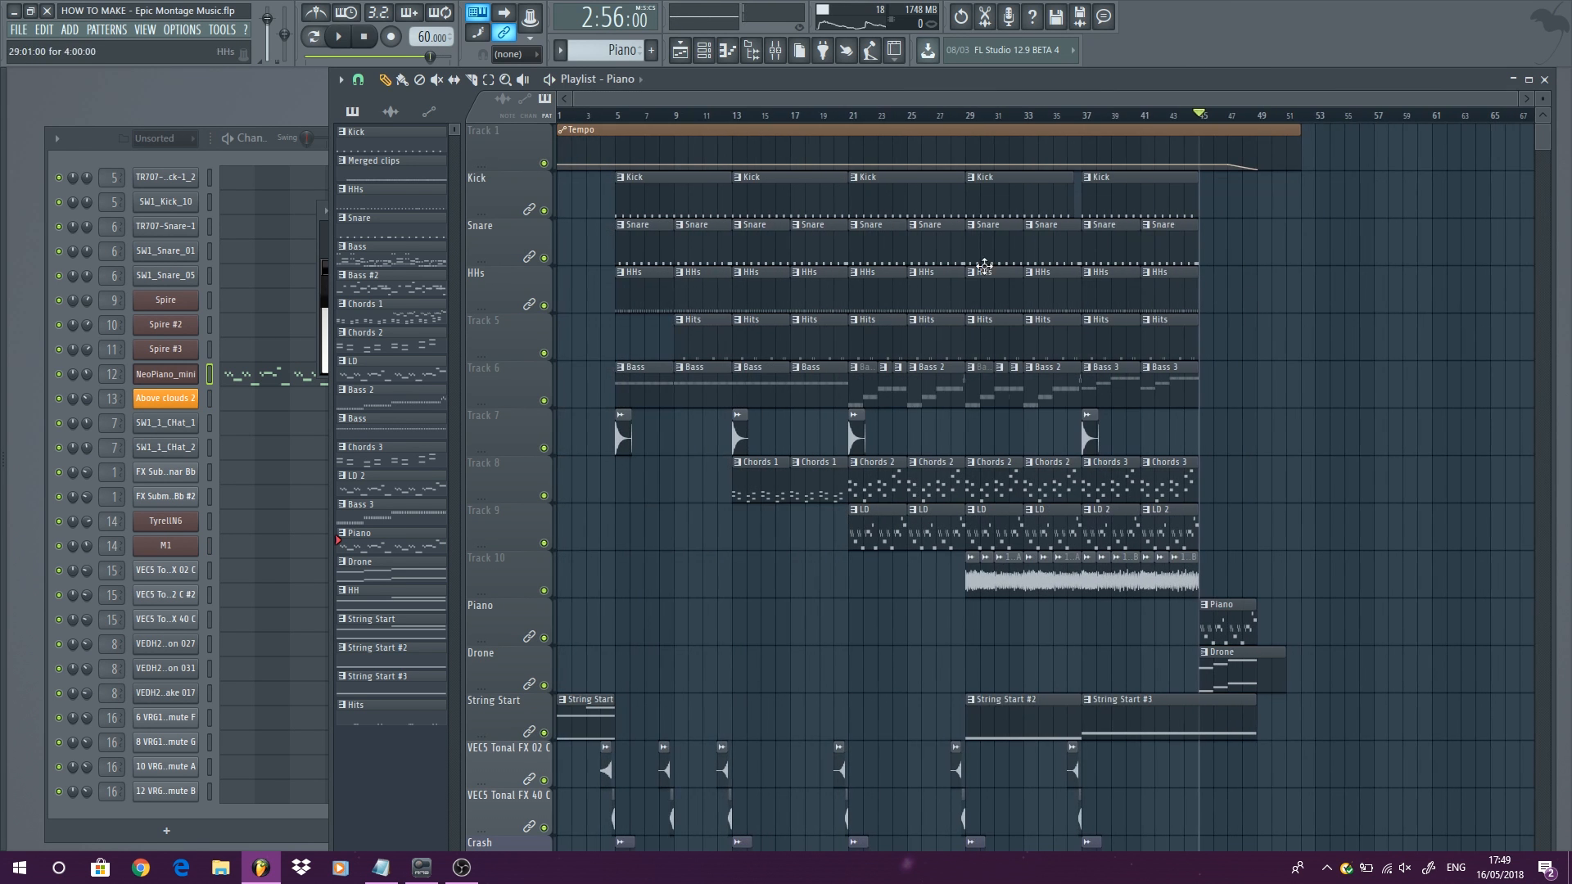
scroll(1108, 173, down, 5)
click(1204, 117)
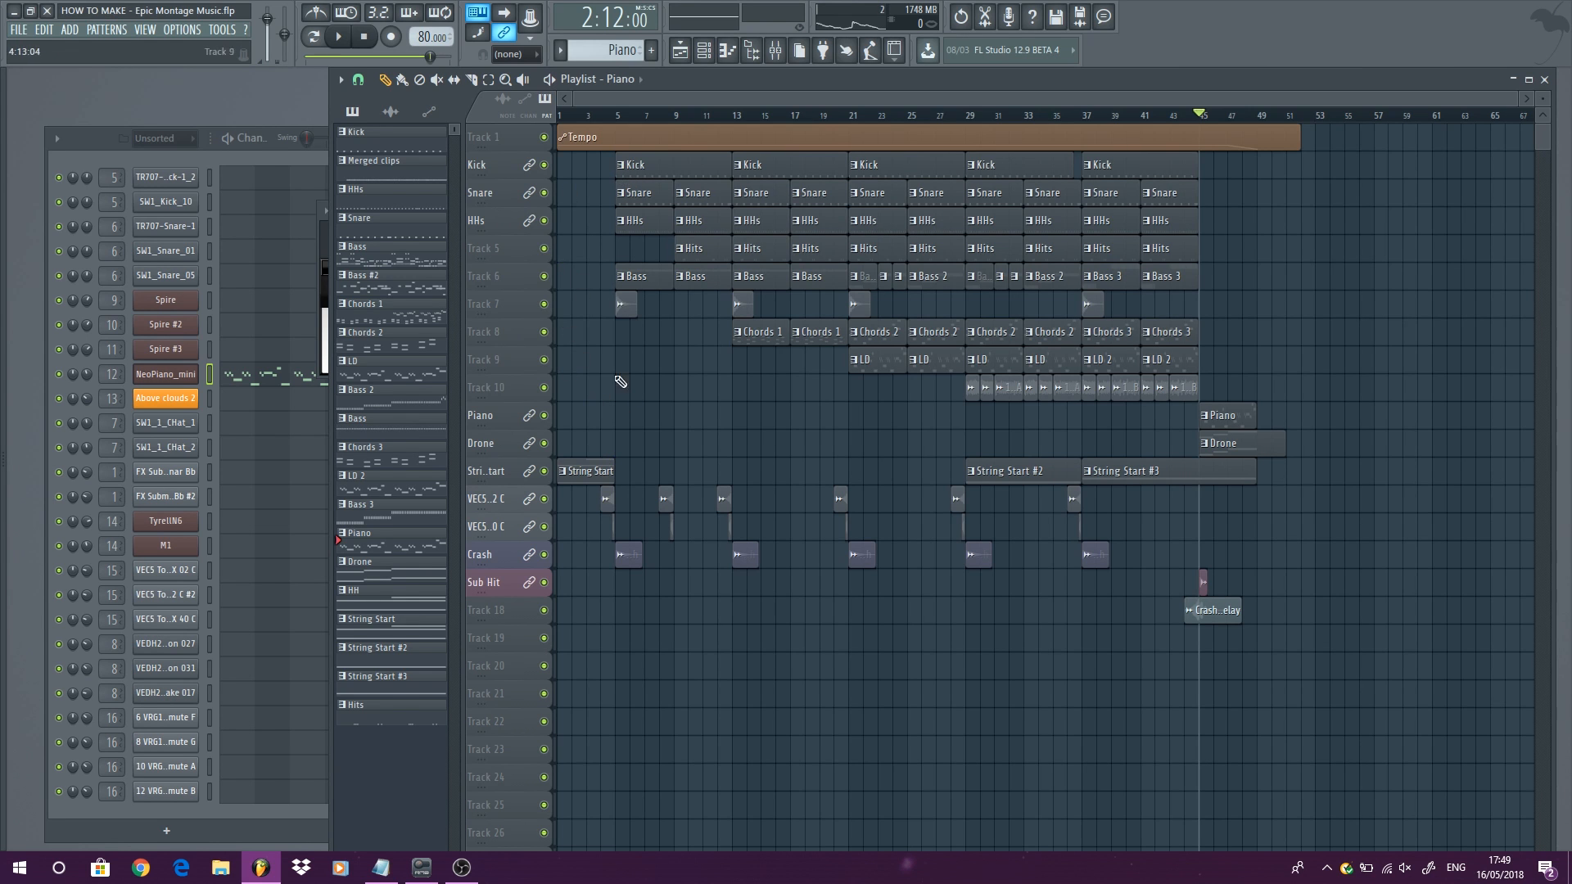
key(space)
click(586, 478)
key(space)
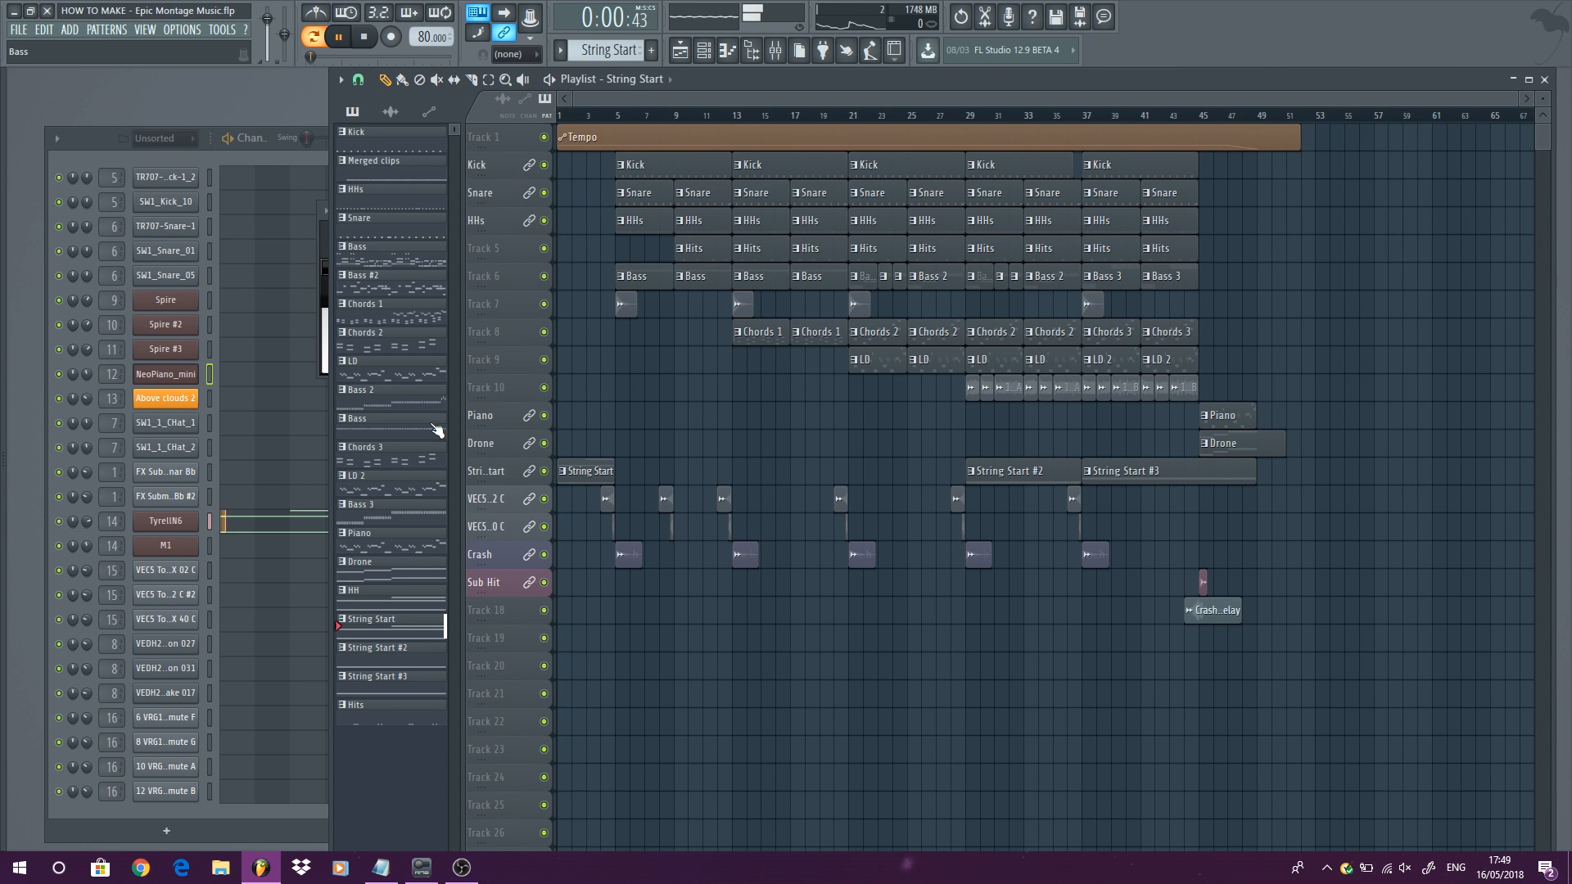
Step: Open the TyrellN6 instrument and examine its String Start notes in the piano roll
click(178, 533)
right_click(195, 518)
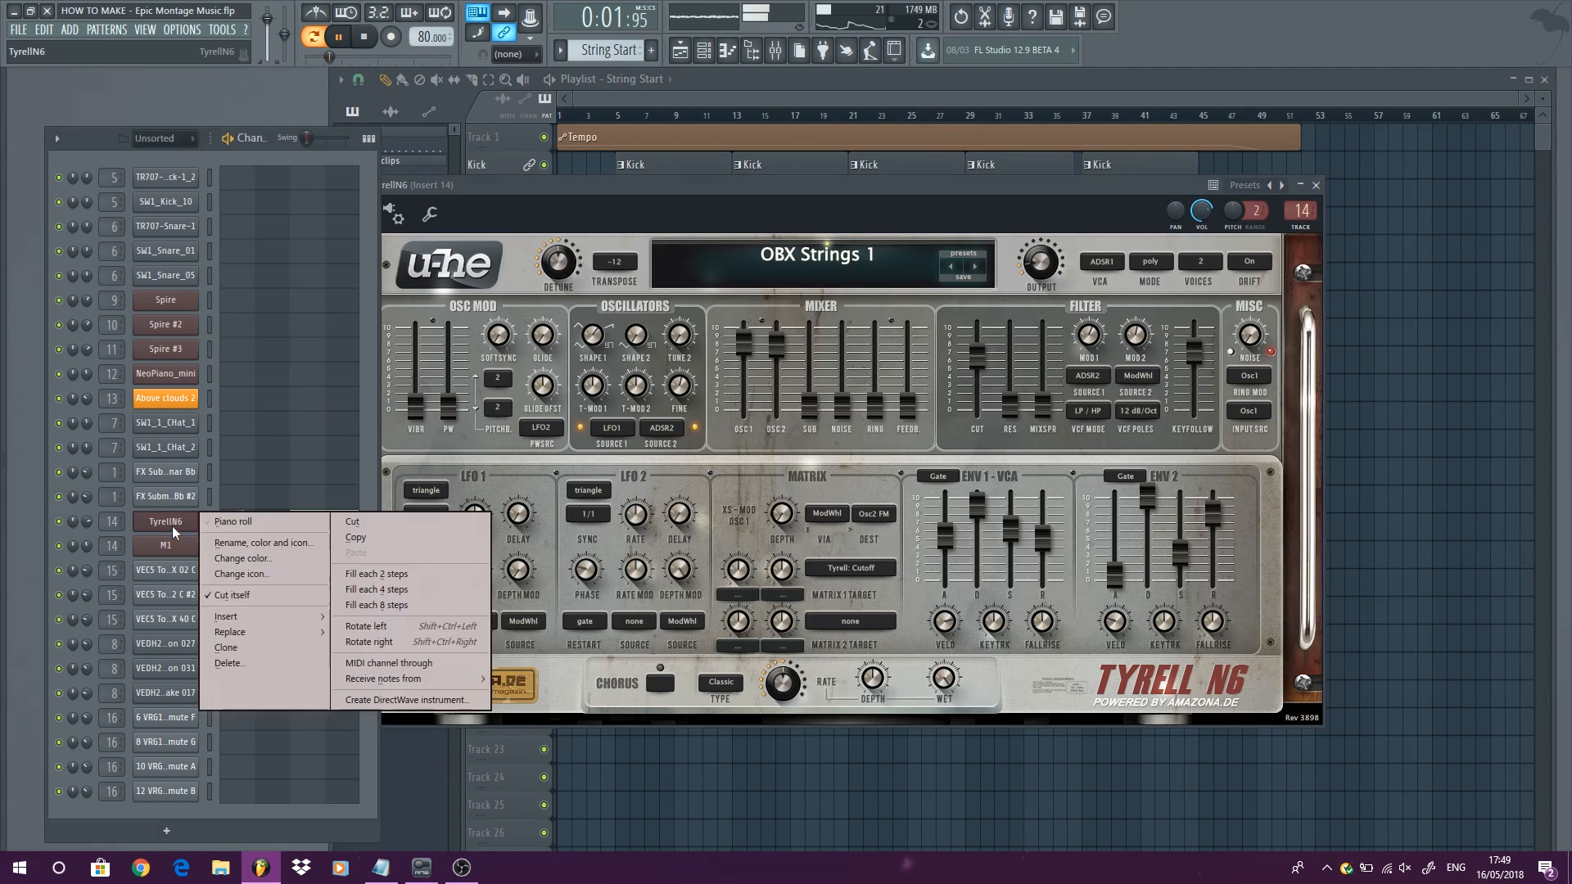
click(238, 527)
scroll(425, 366, down, 3)
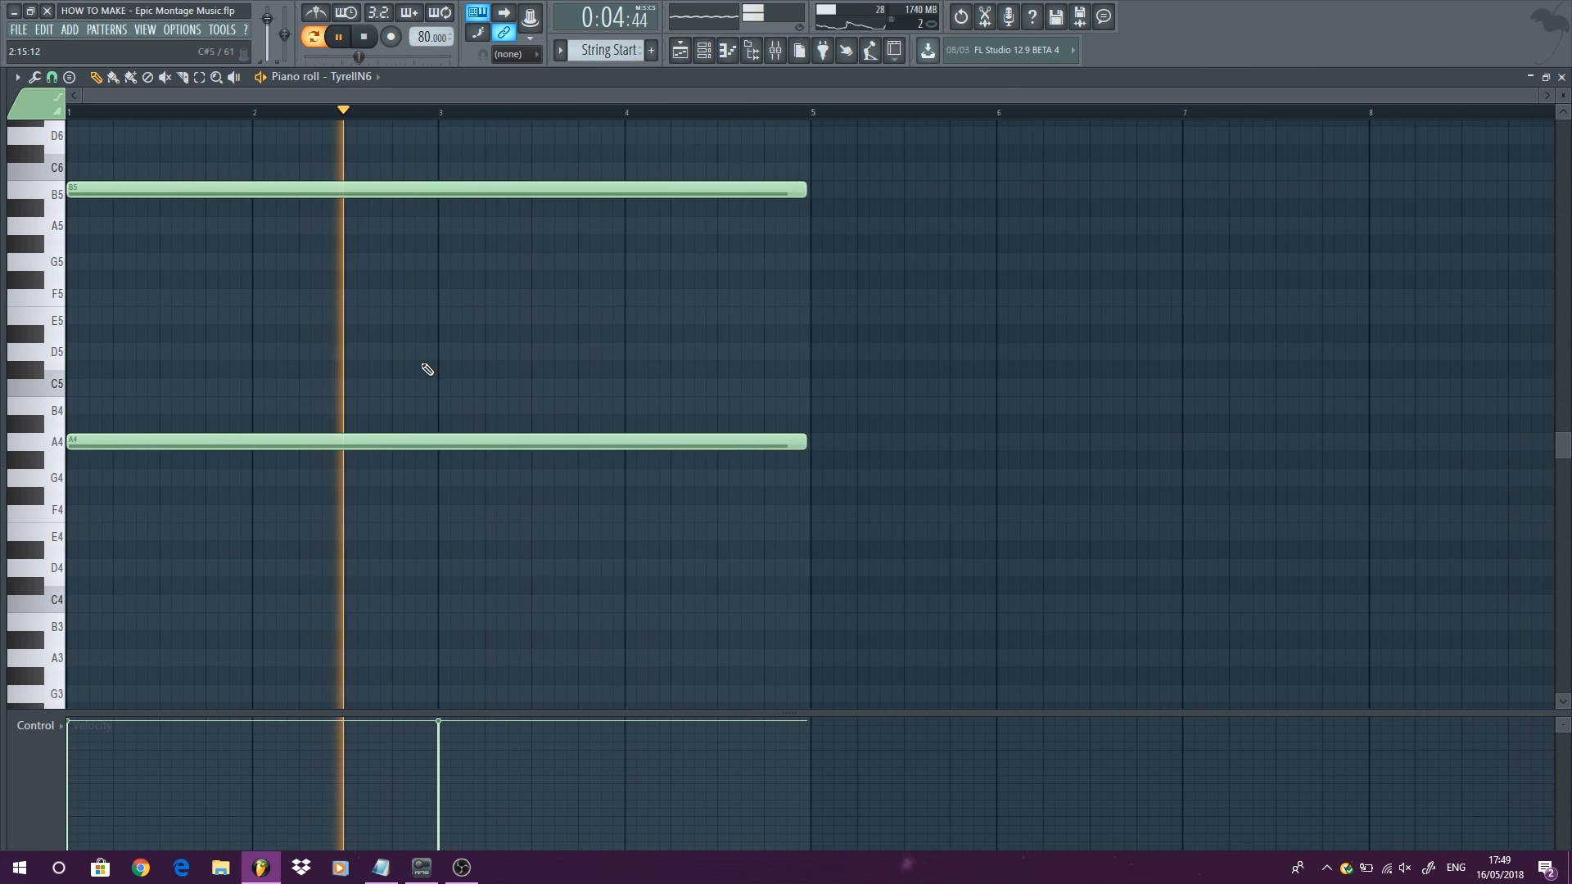
scroll(428, 366, up, 5)
scroll(917, 391, down, 2)
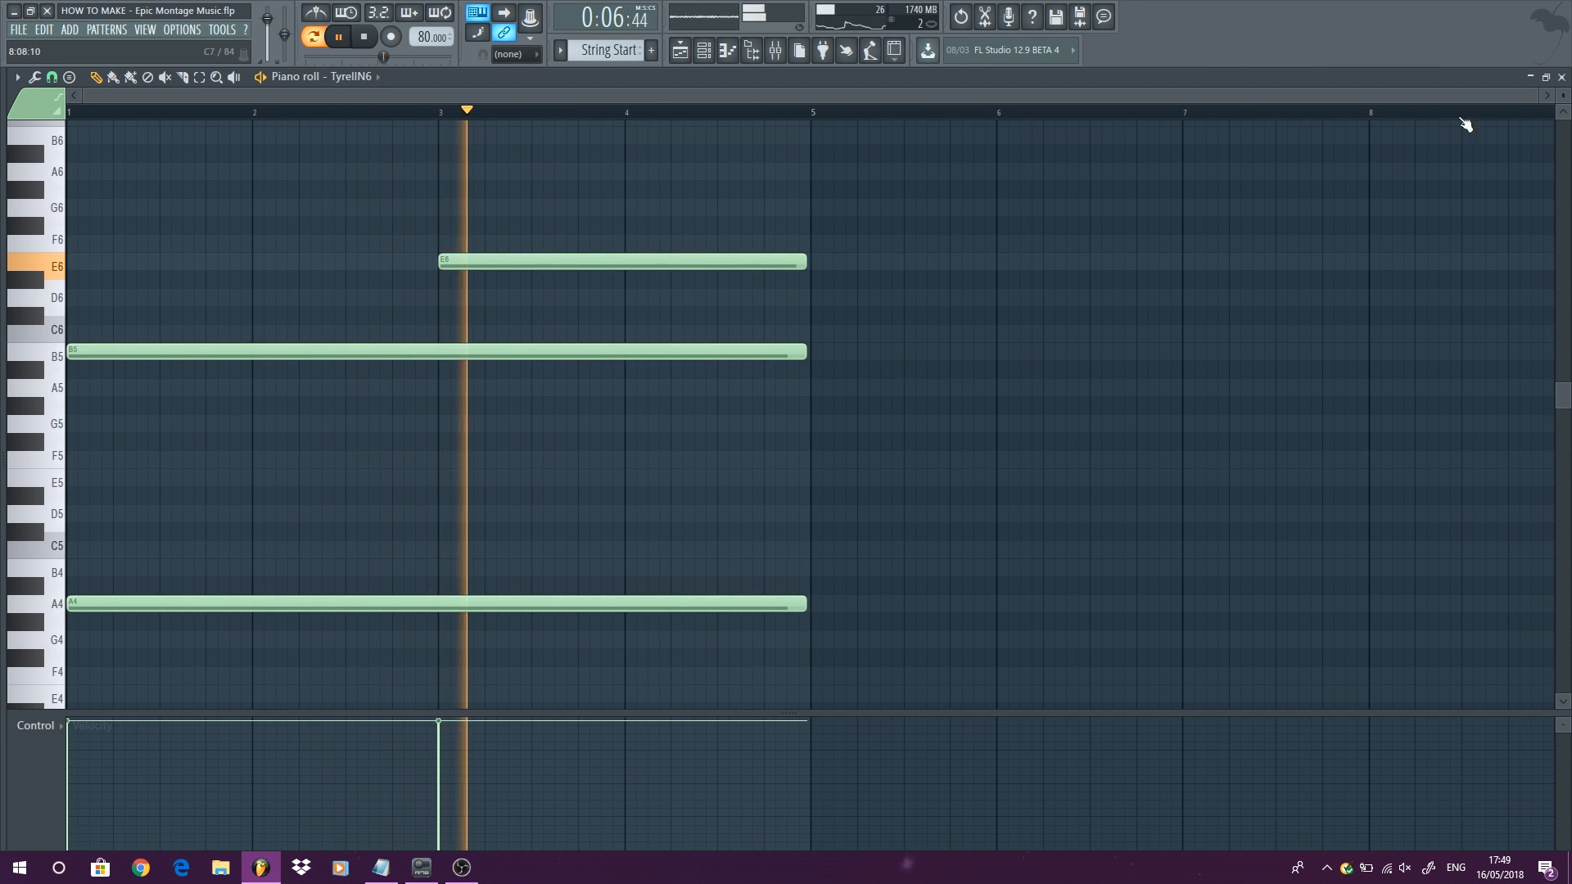
click(1562, 77)
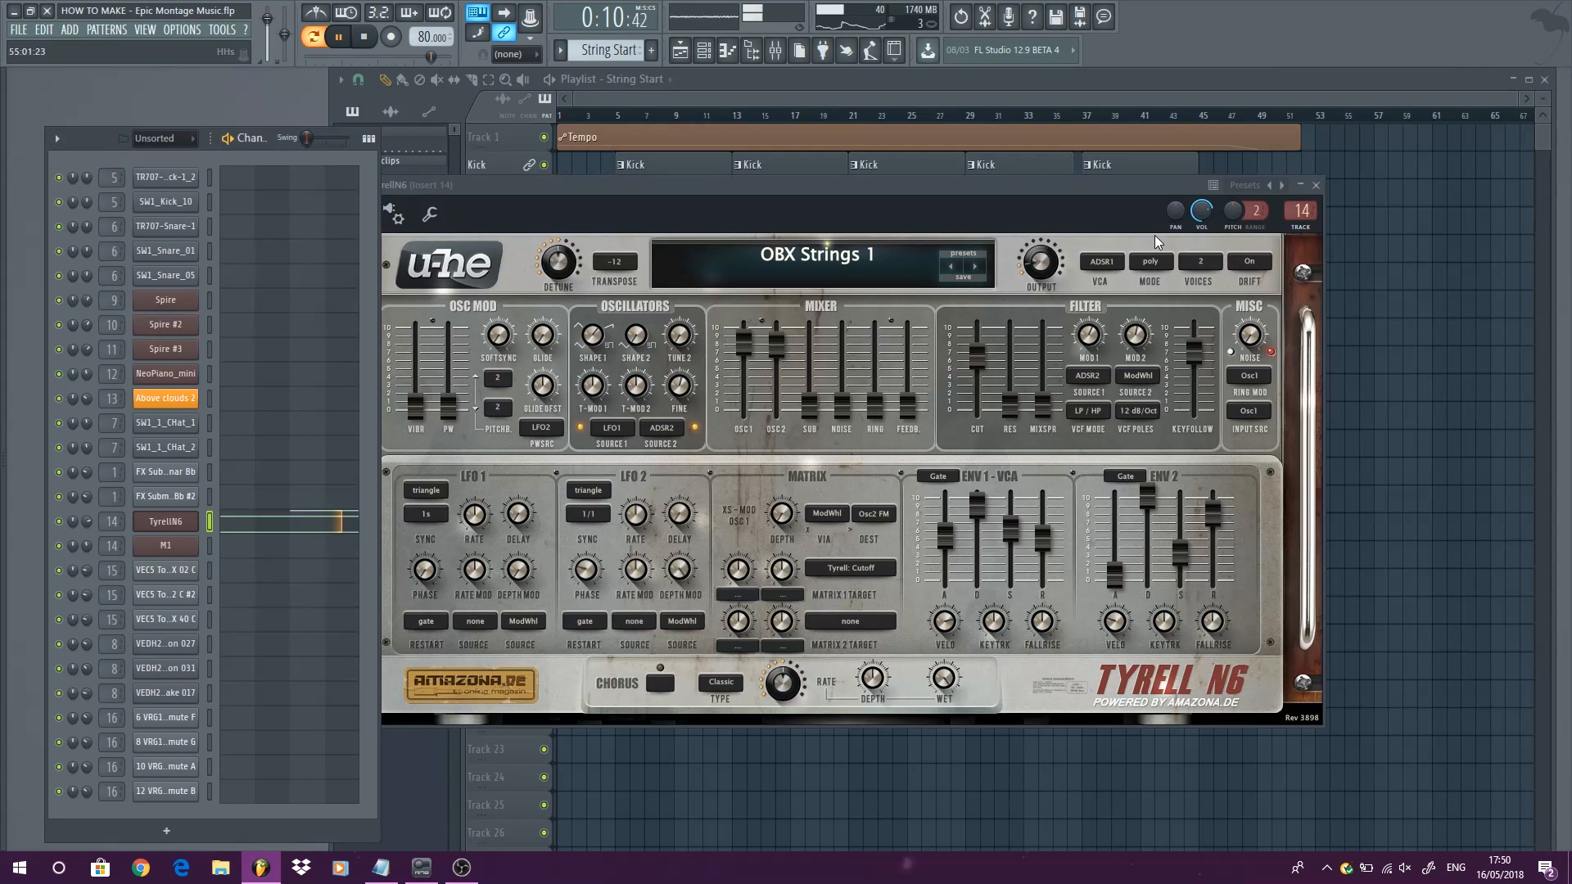
Step: Check the effects on TyrellN6's mixer track, Insert 14, close the mixer and instrument, and stop playback
double_click(1298, 212)
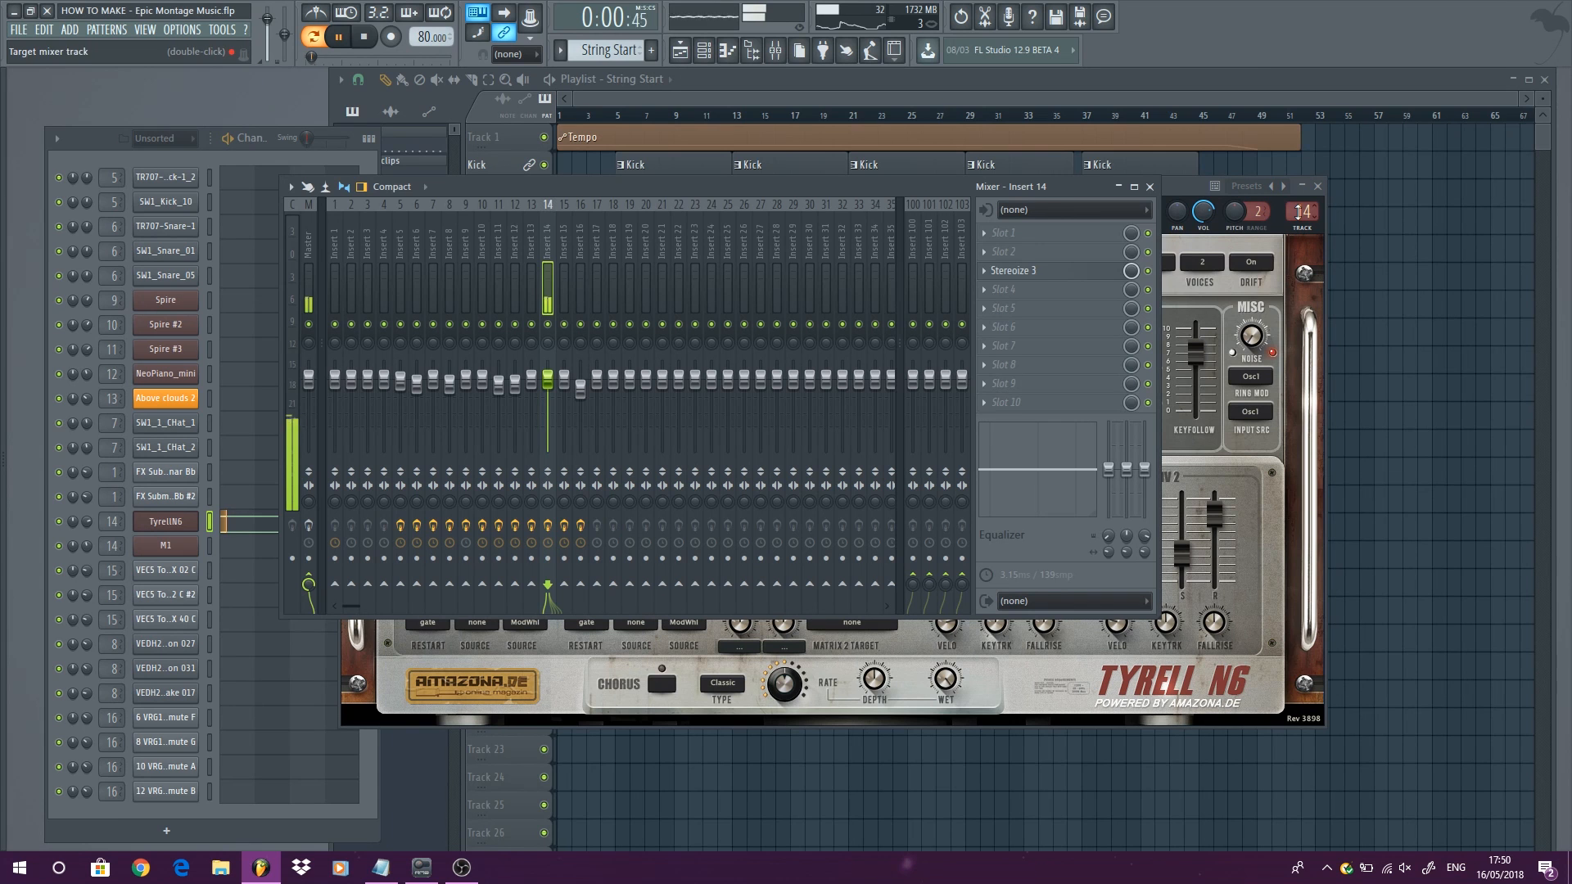
click(1150, 186)
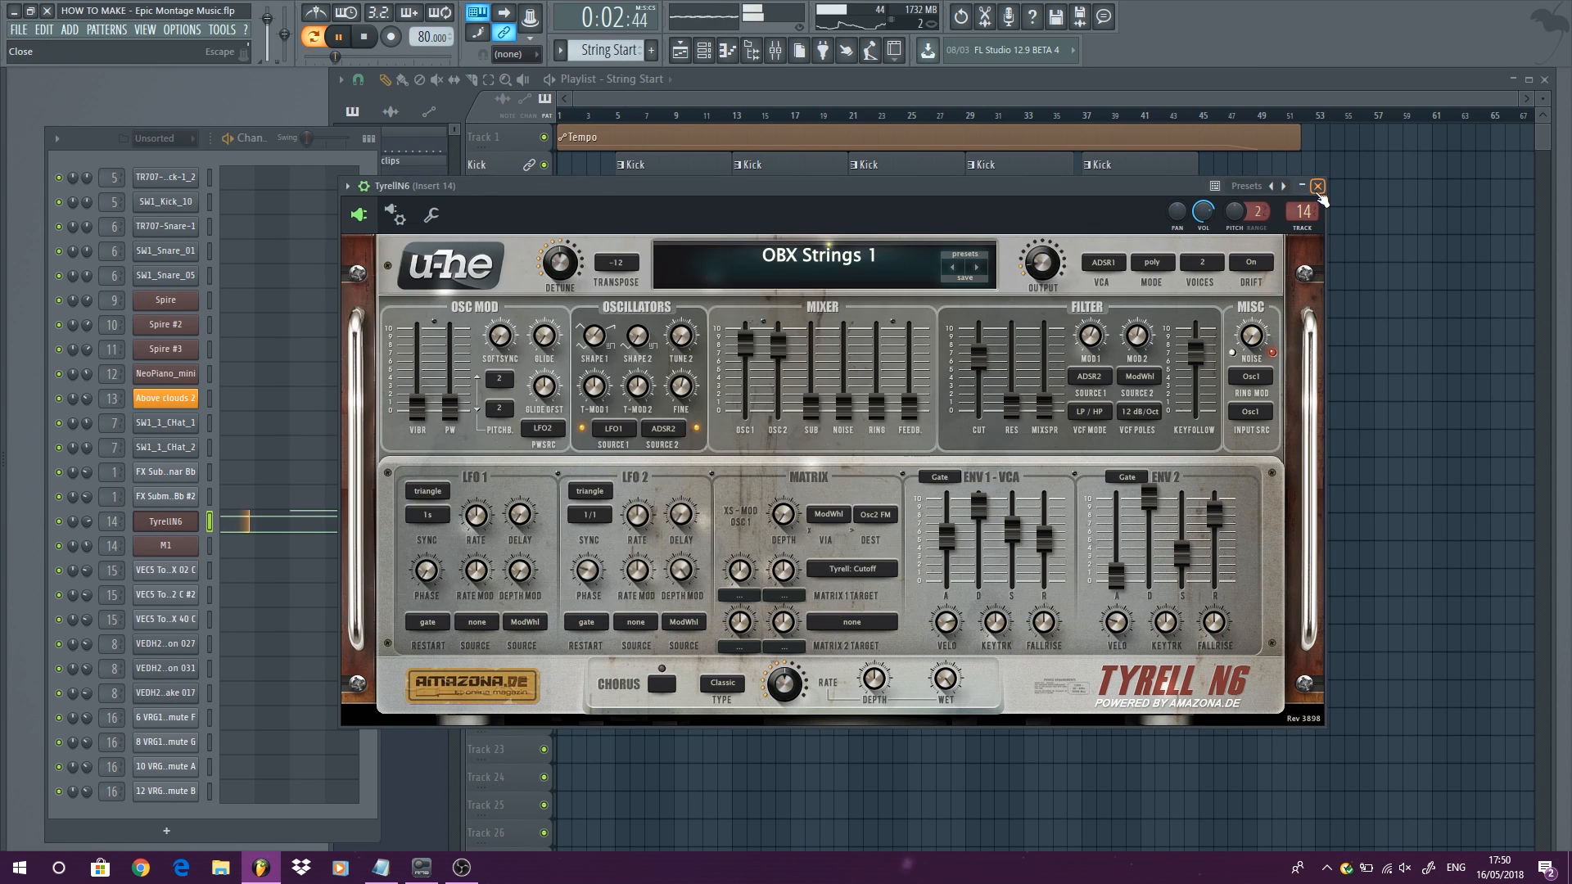
click(1317, 186)
click(366, 36)
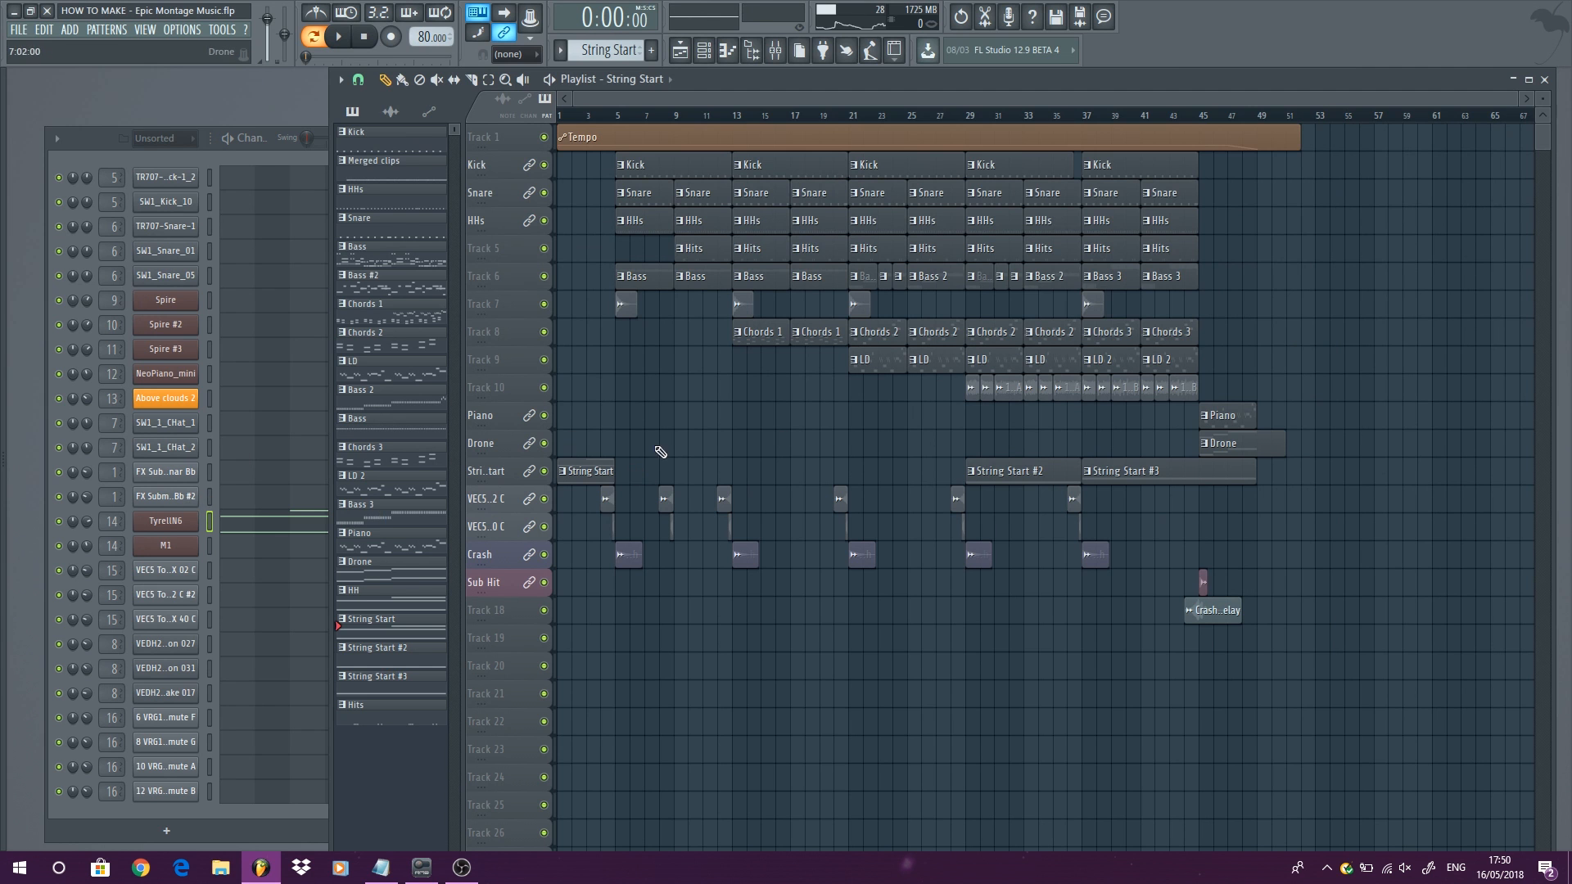
Step: Mark the string intro from bar 1 to bar 5 on the playlist timeline and clear the selection
scroll(618, 179, up, 3)
drag(683, 100, 683, 164)
click(836, 401)
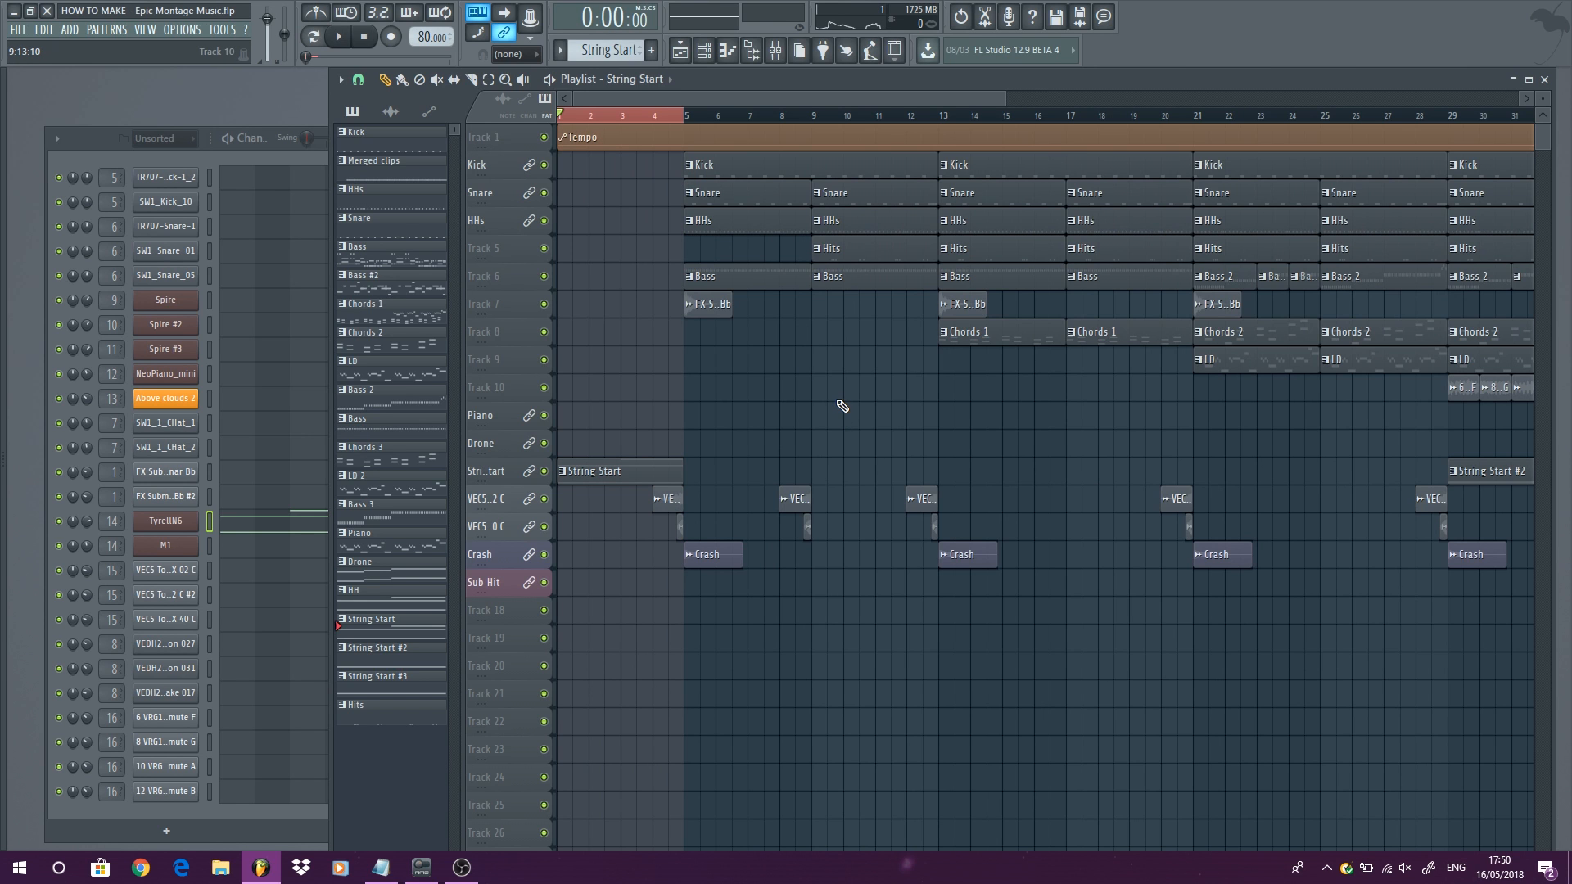
click(841, 407)
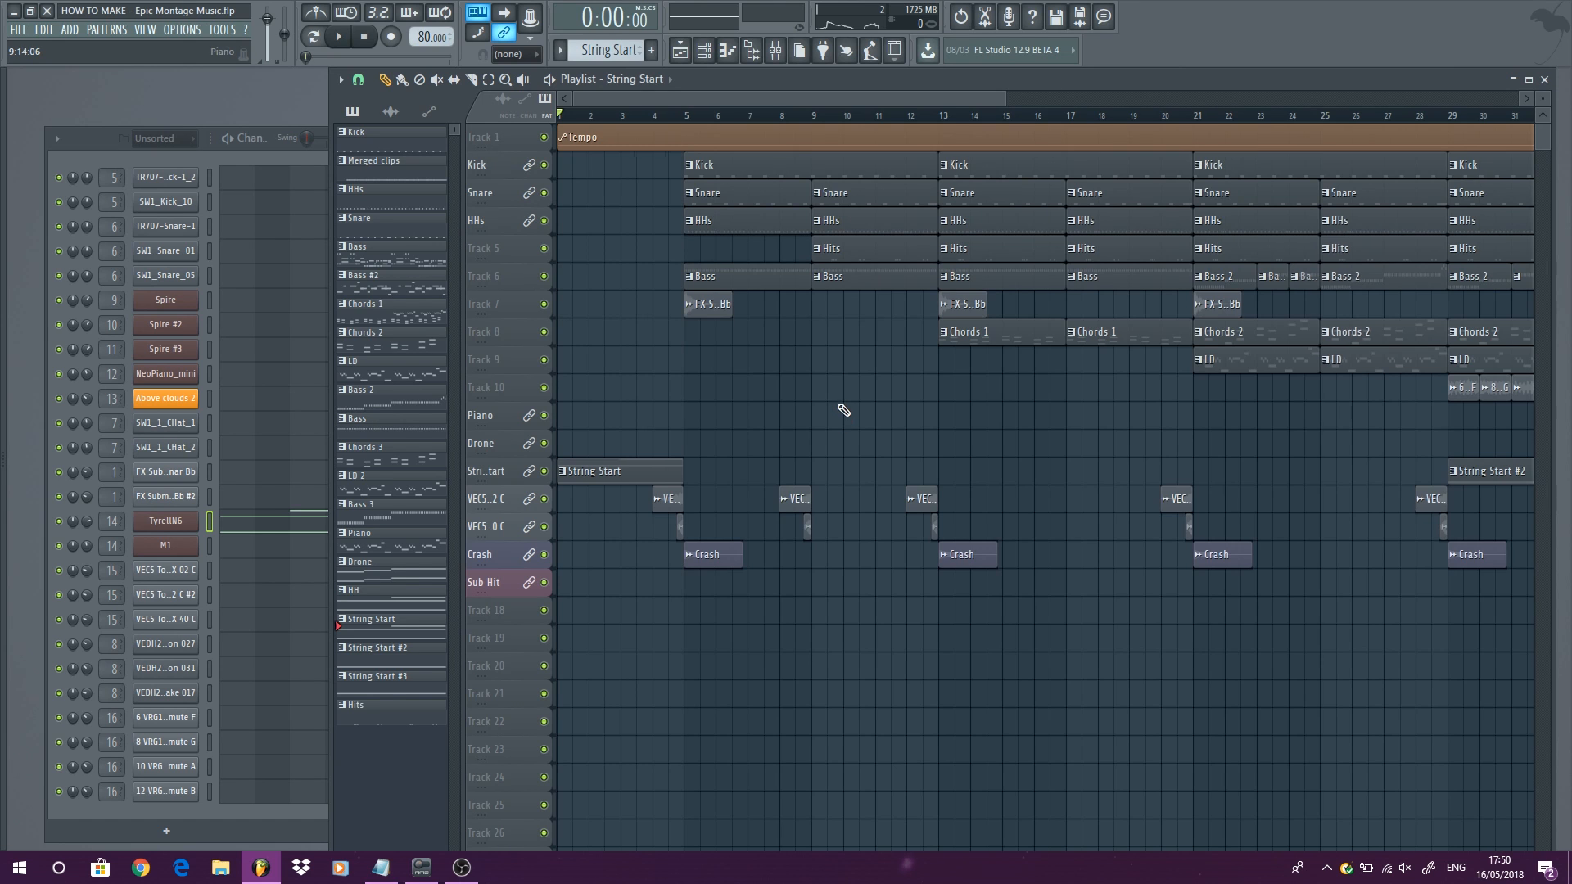
Step: Select bars 5 to 21 on the playlist timeline and play the section from bar 5 several times
scroll(844, 410, down, 2)
drag(646, 115, 1006, 194)
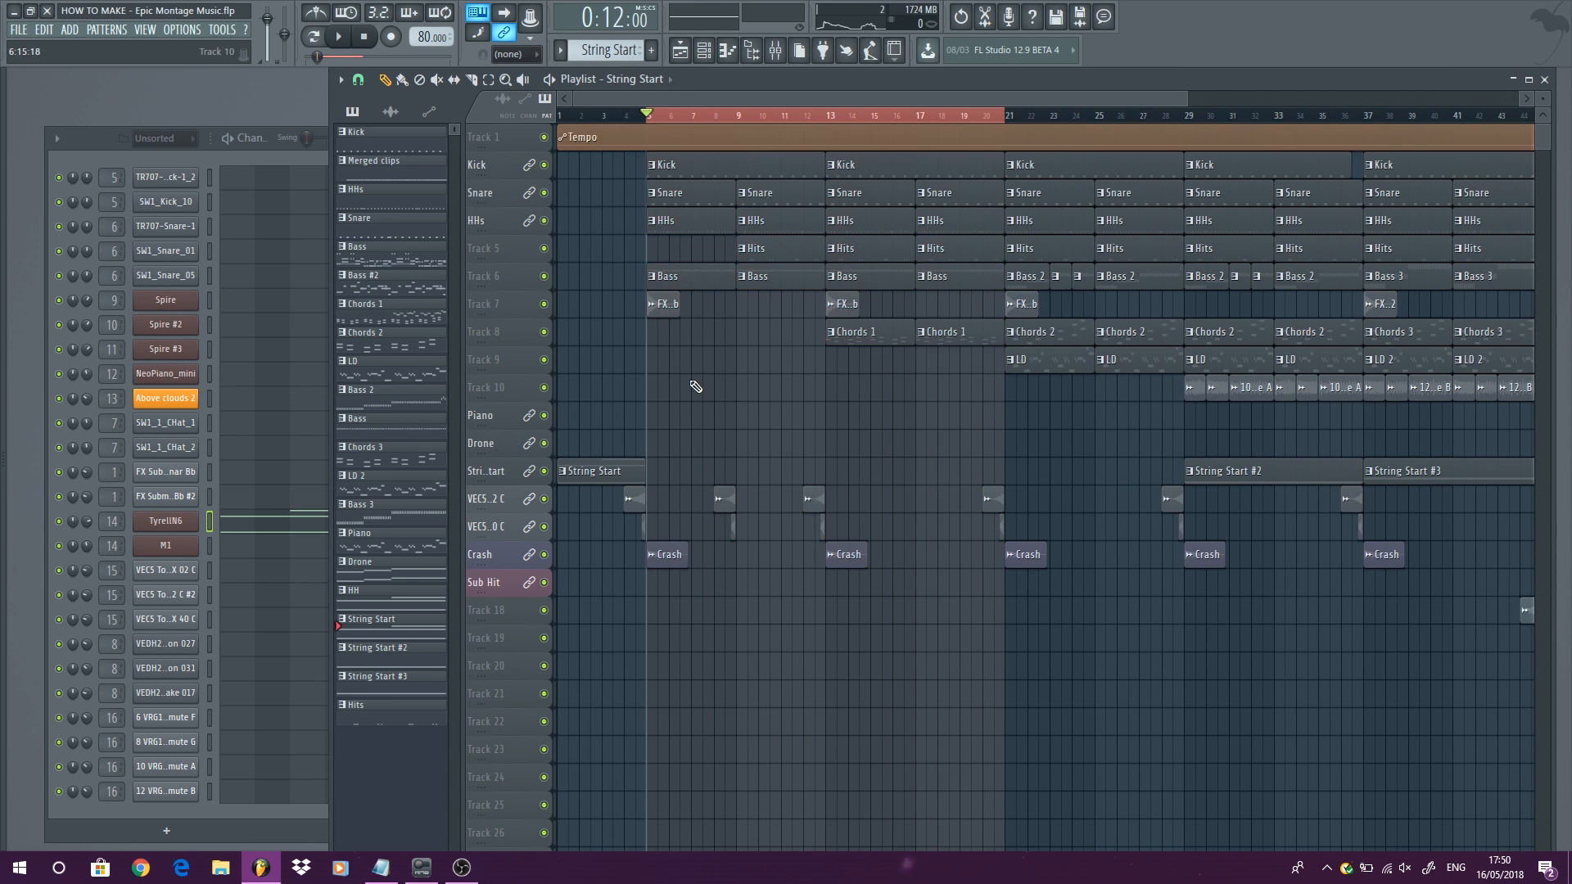
scroll(692, 381, down, 2)
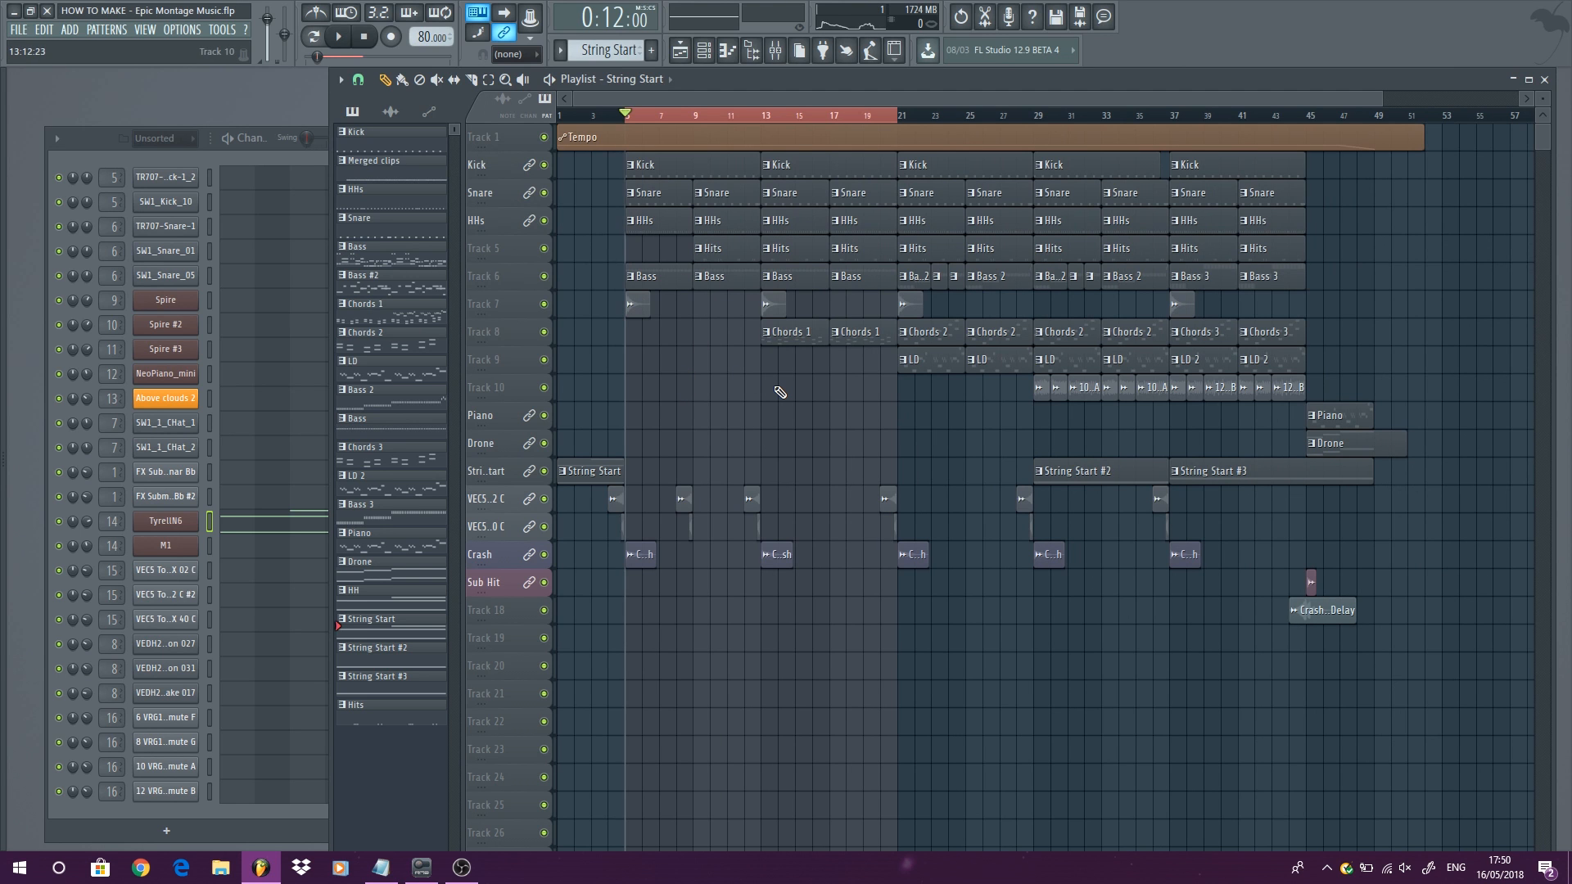
key(space)
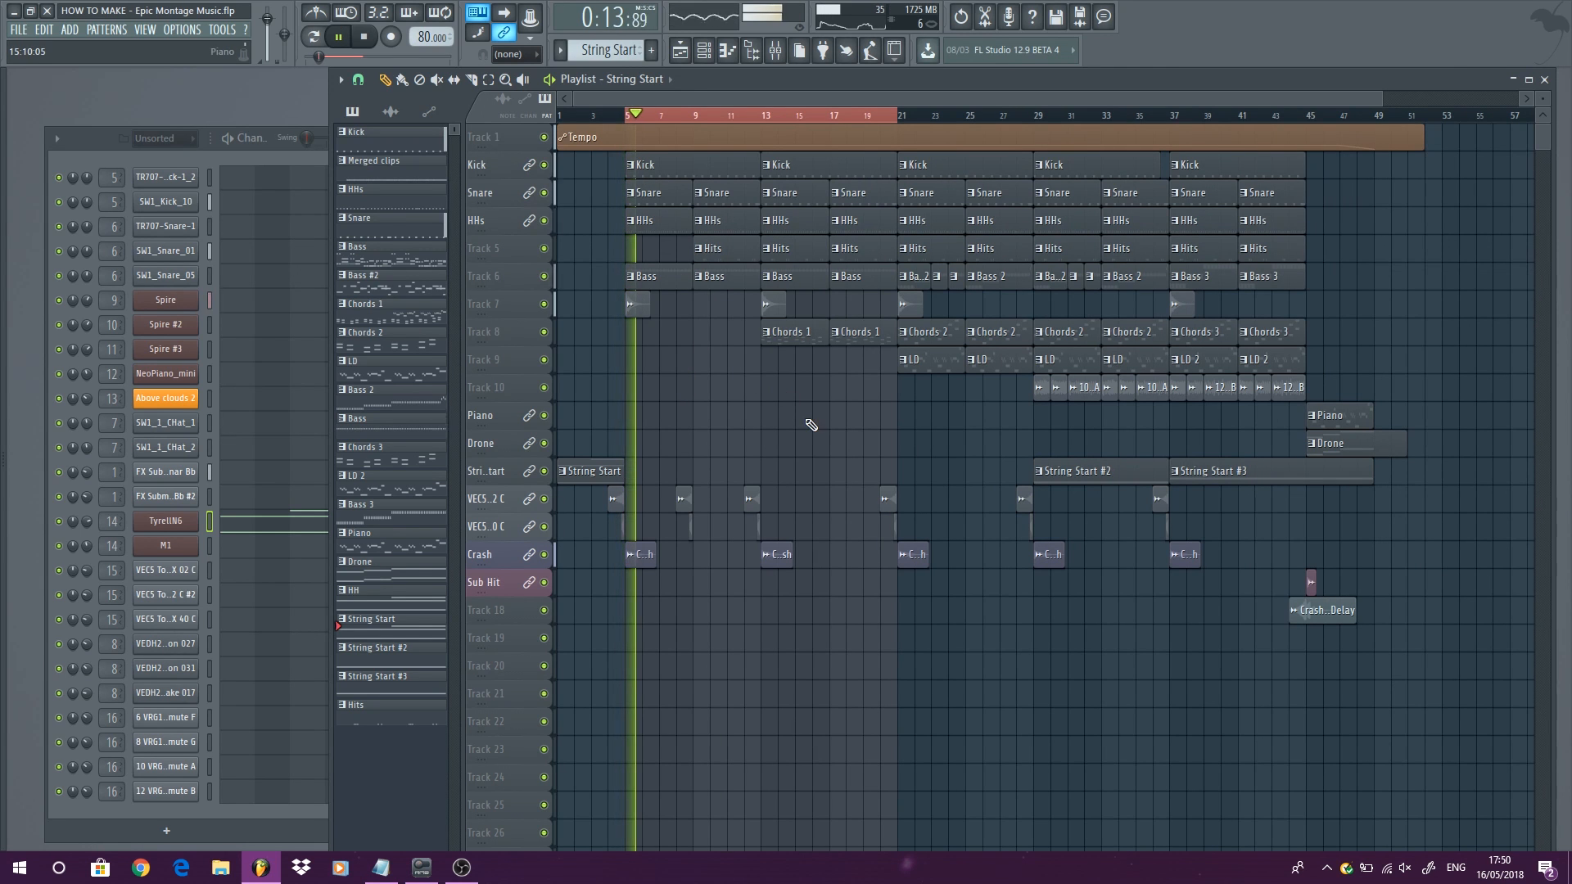
key(space)
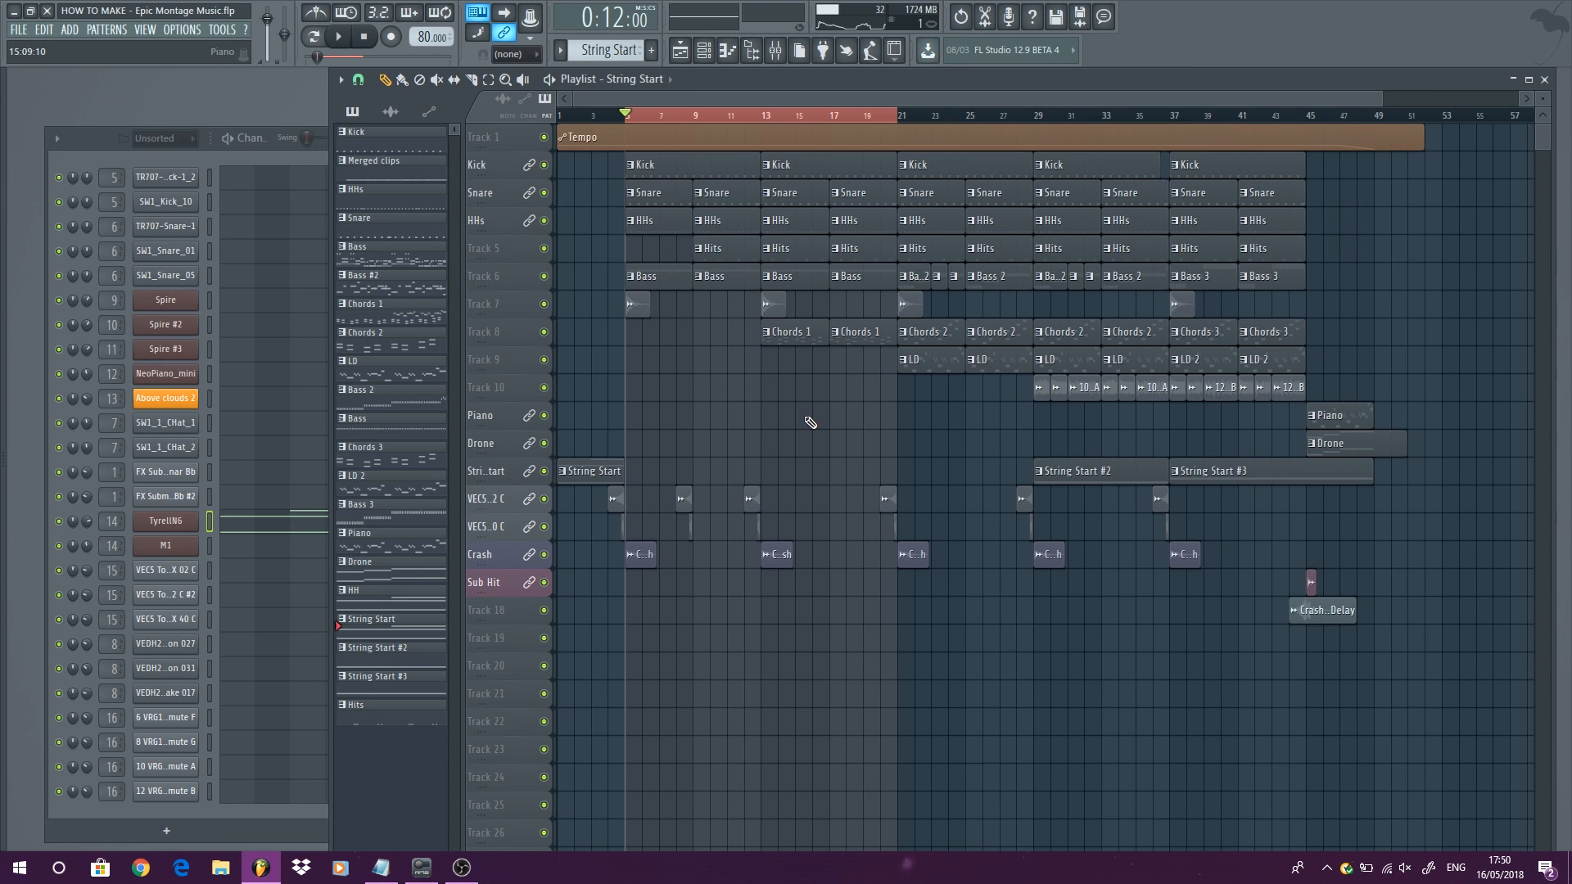
key(space)
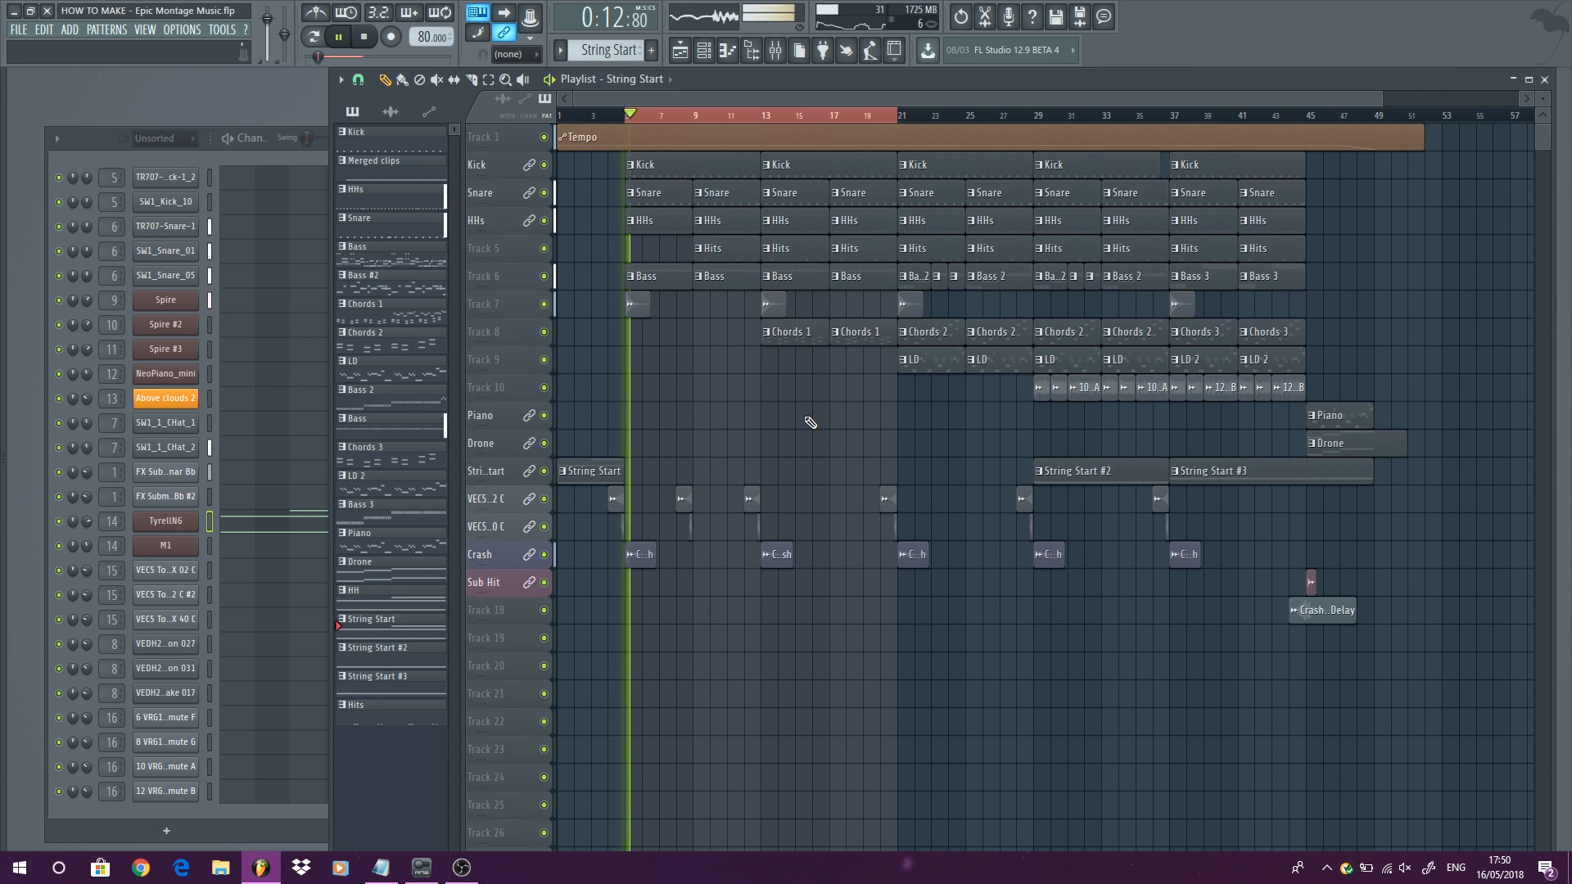
key(space)
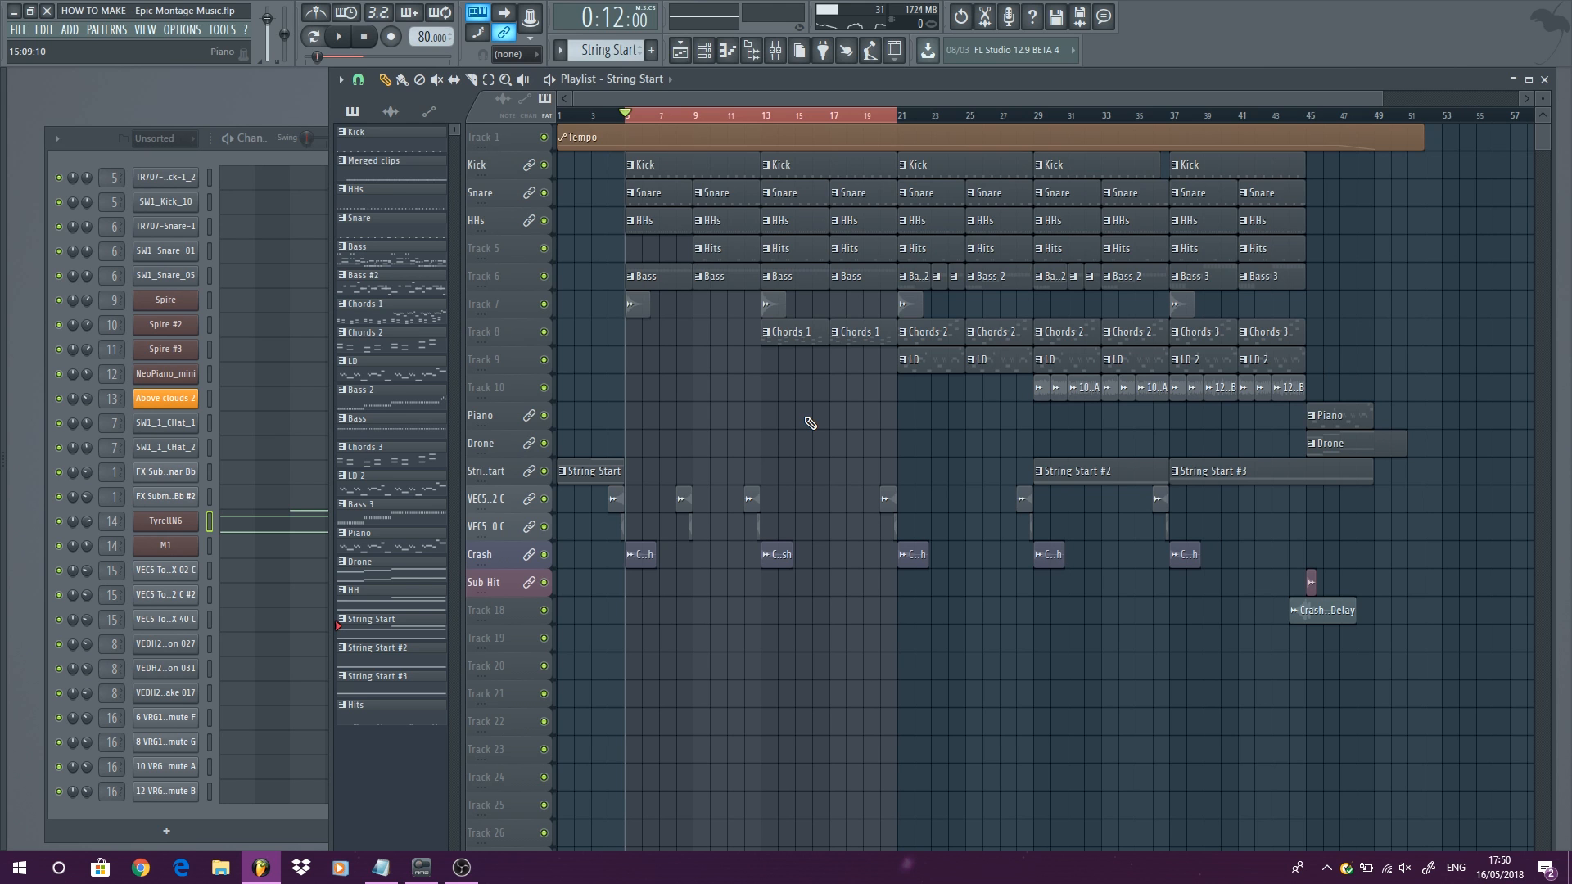
key(space)
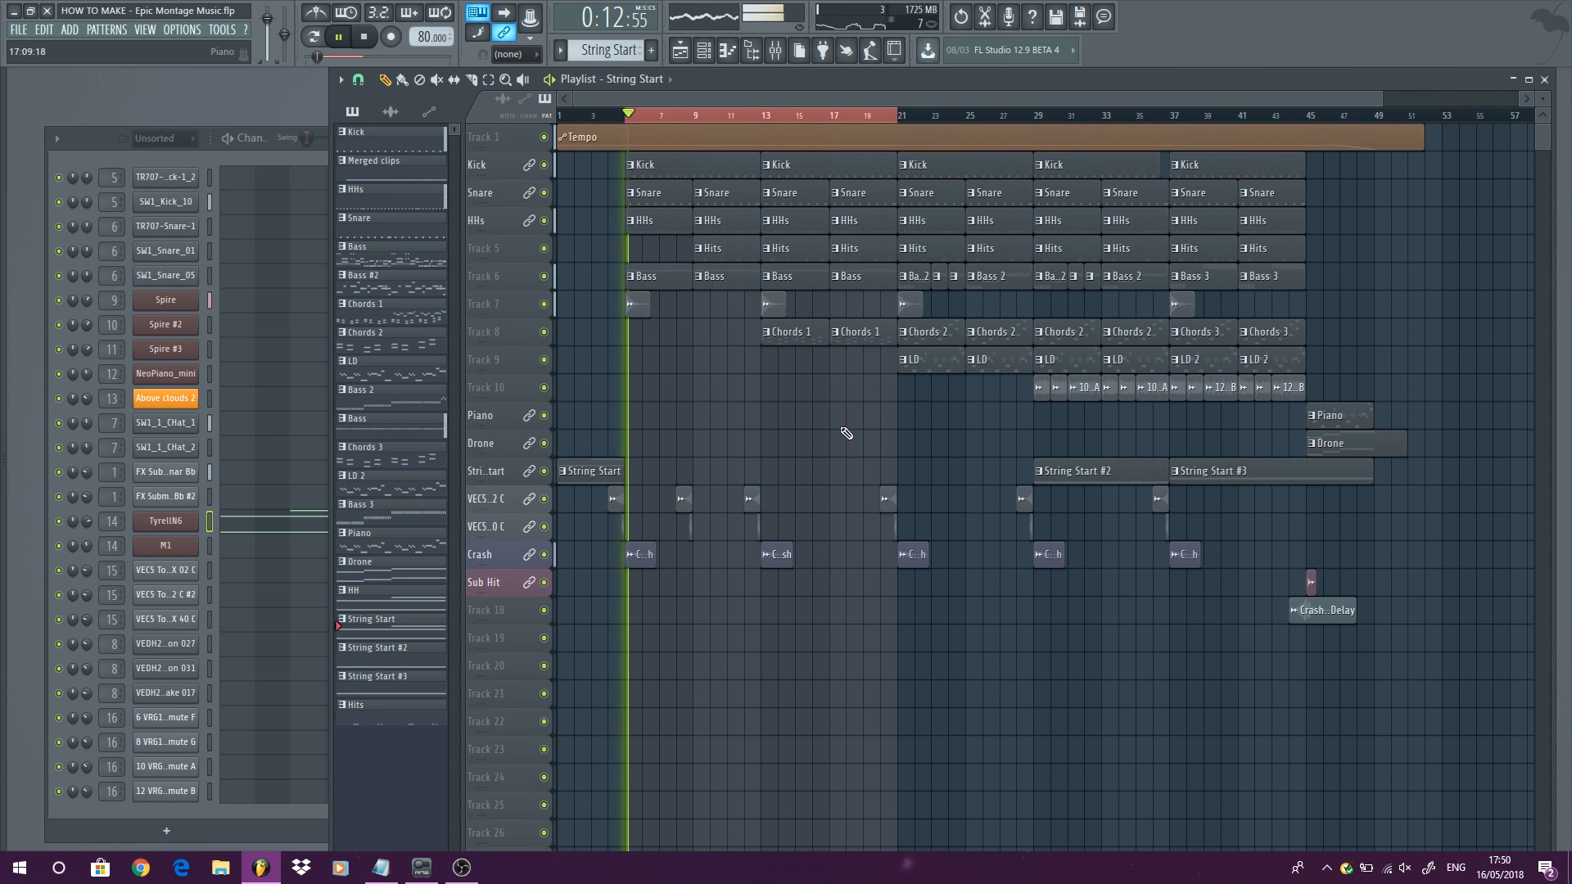
Step: Clear the time selection and play the arrangement from bar 21, where the lead enters
double_click(878, 120)
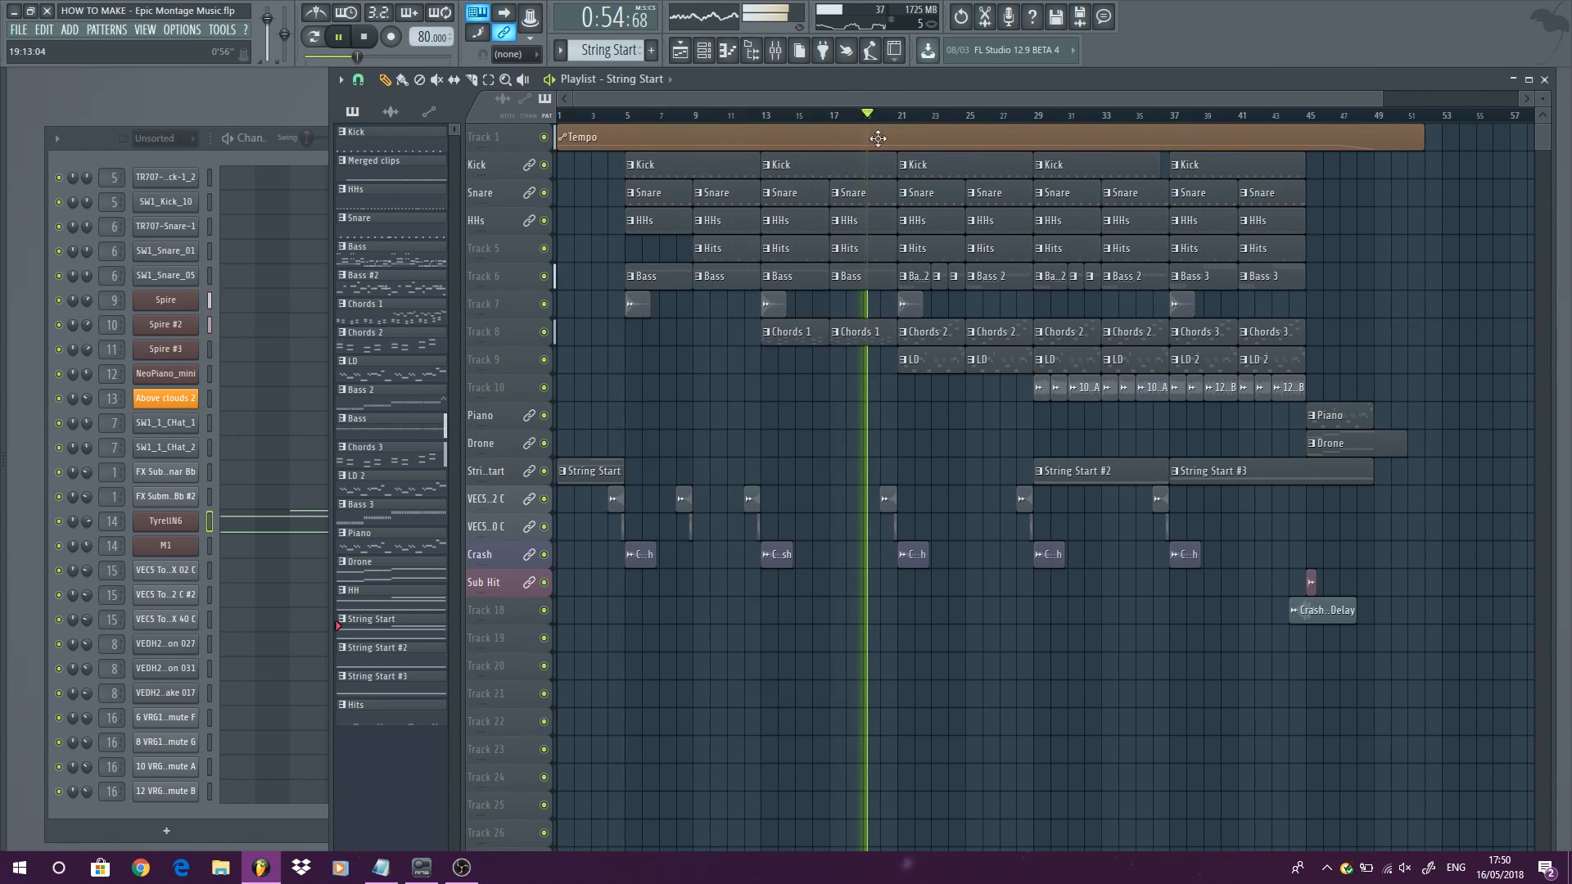
scroll(769, 260, down, 1)
key(space)
click(854, 121)
key(space)
key(space)
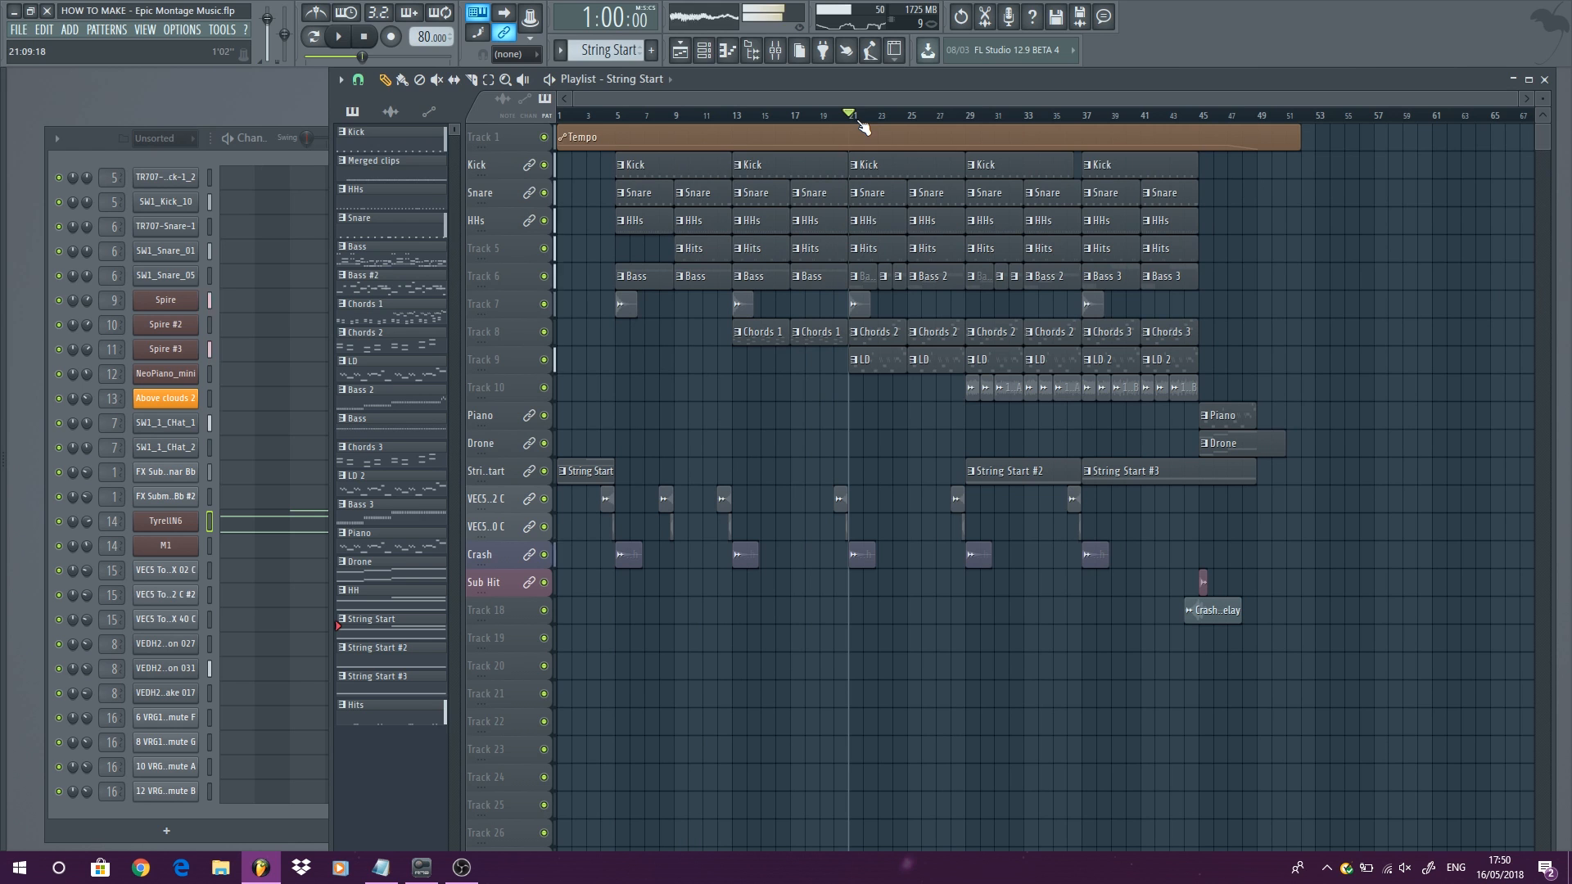
Step: Play the section starting at bar 37 with the Chords 3, LD 2 and Bass 3 clips
click(1085, 120)
key(space)
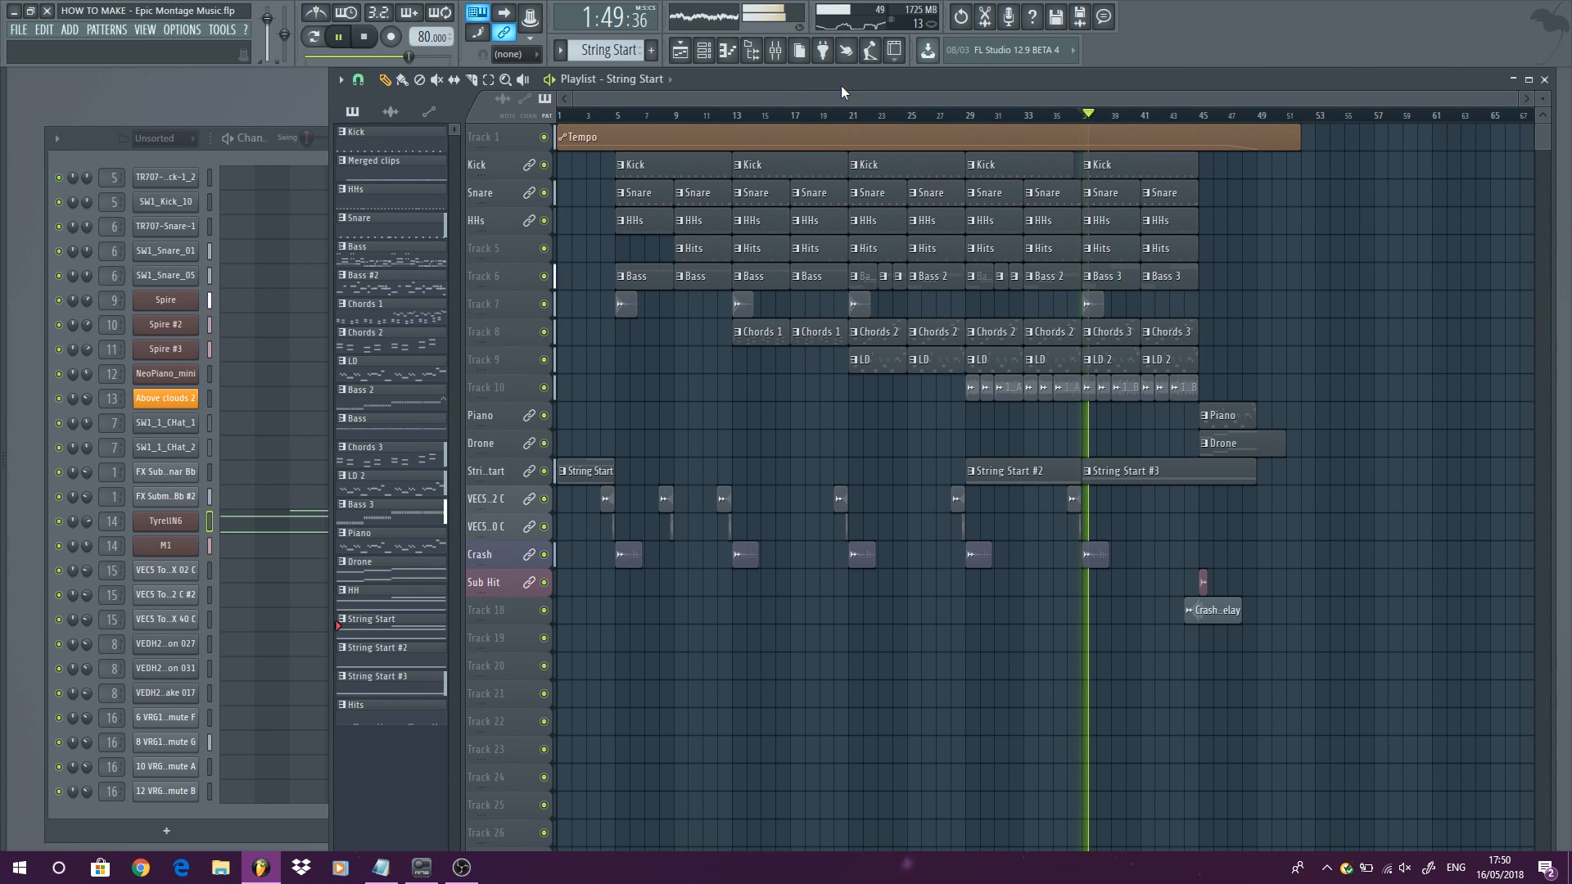
key(space)
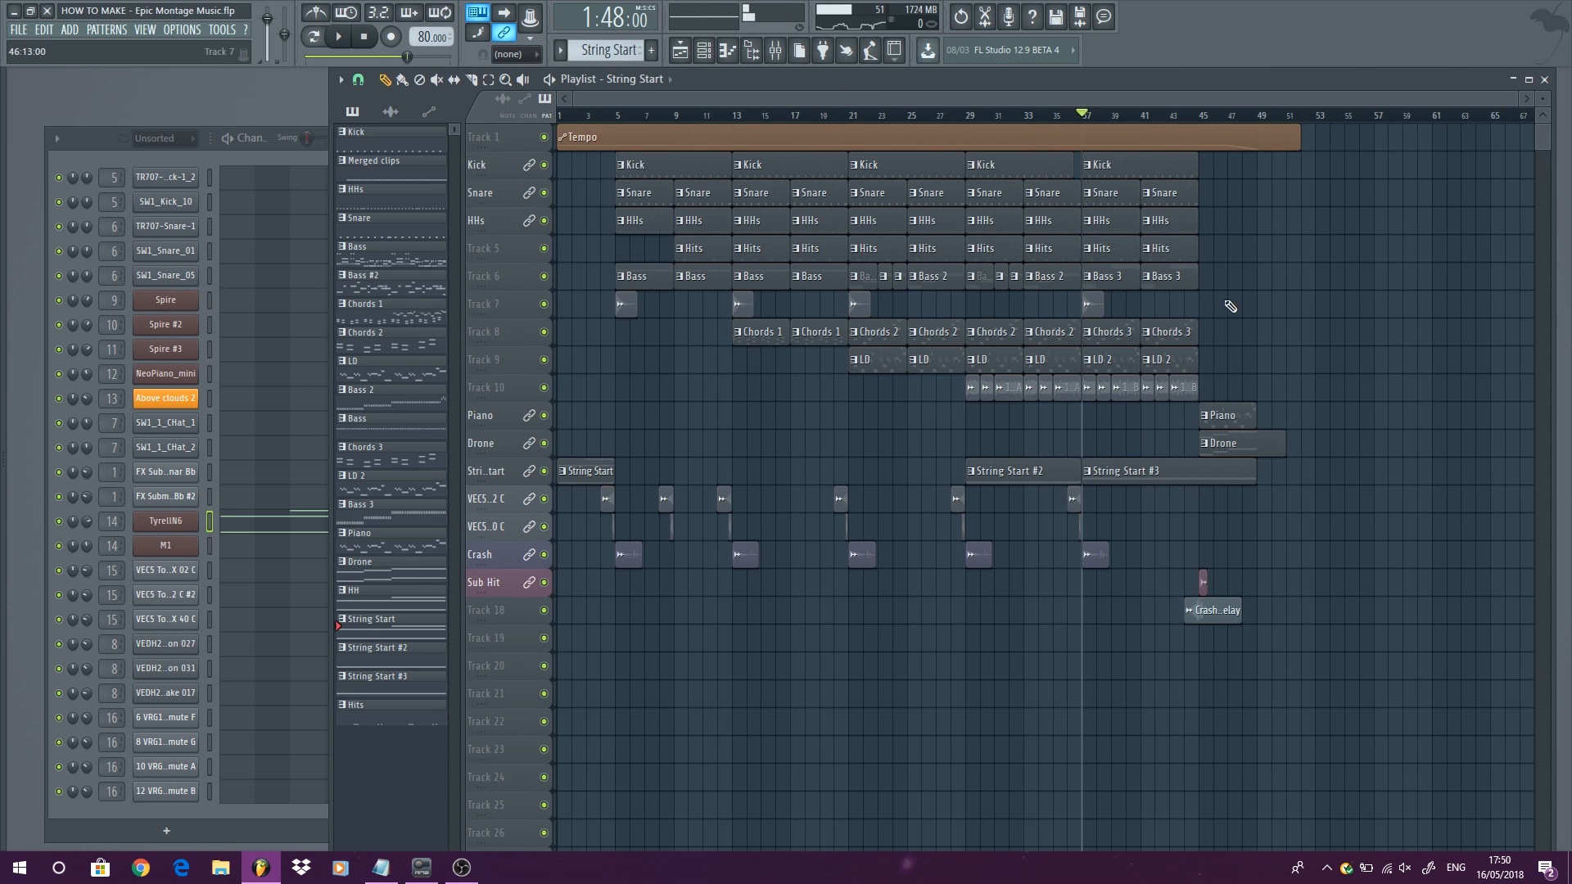
Step: Play the ending again from bar 45, stop playback and show more of the playlist tracks
click(1203, 120)
key(space)
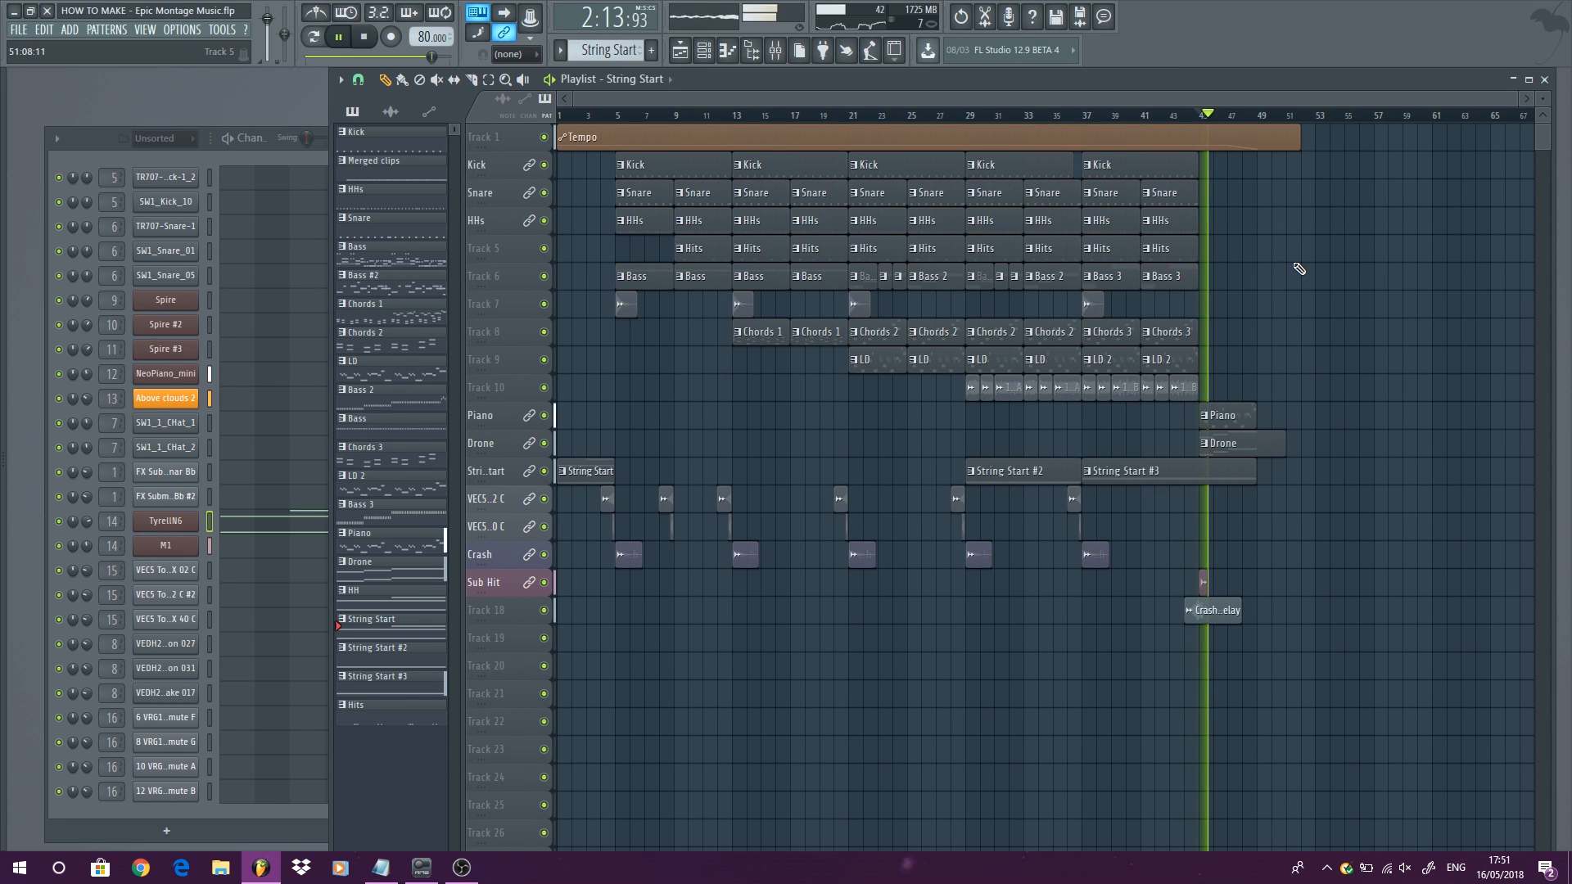
key(space)
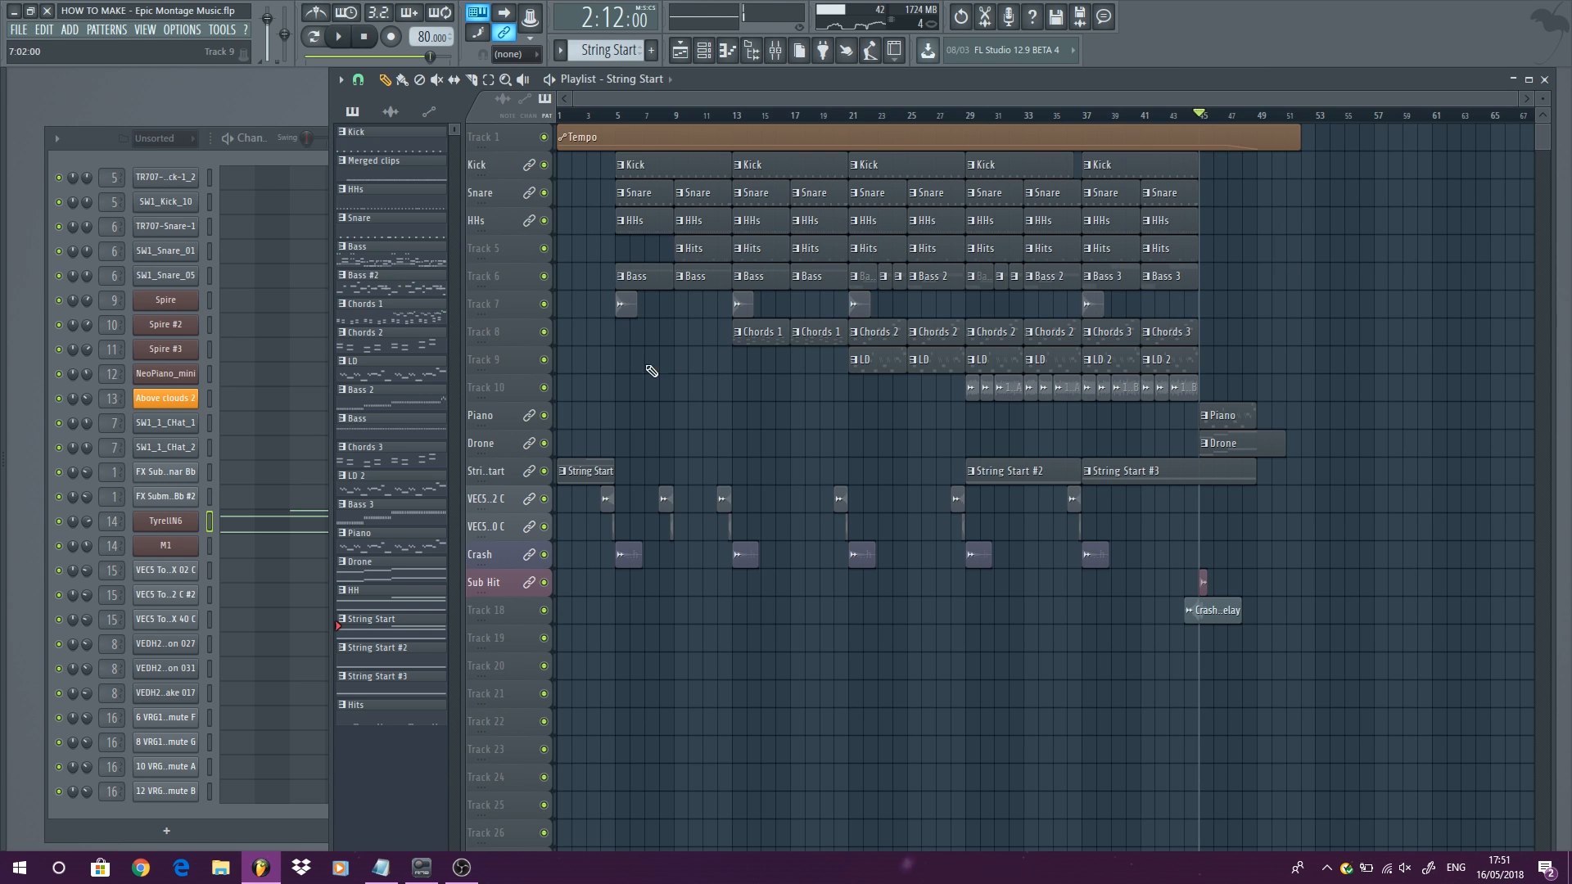
scroll(573, 189, down, 2)
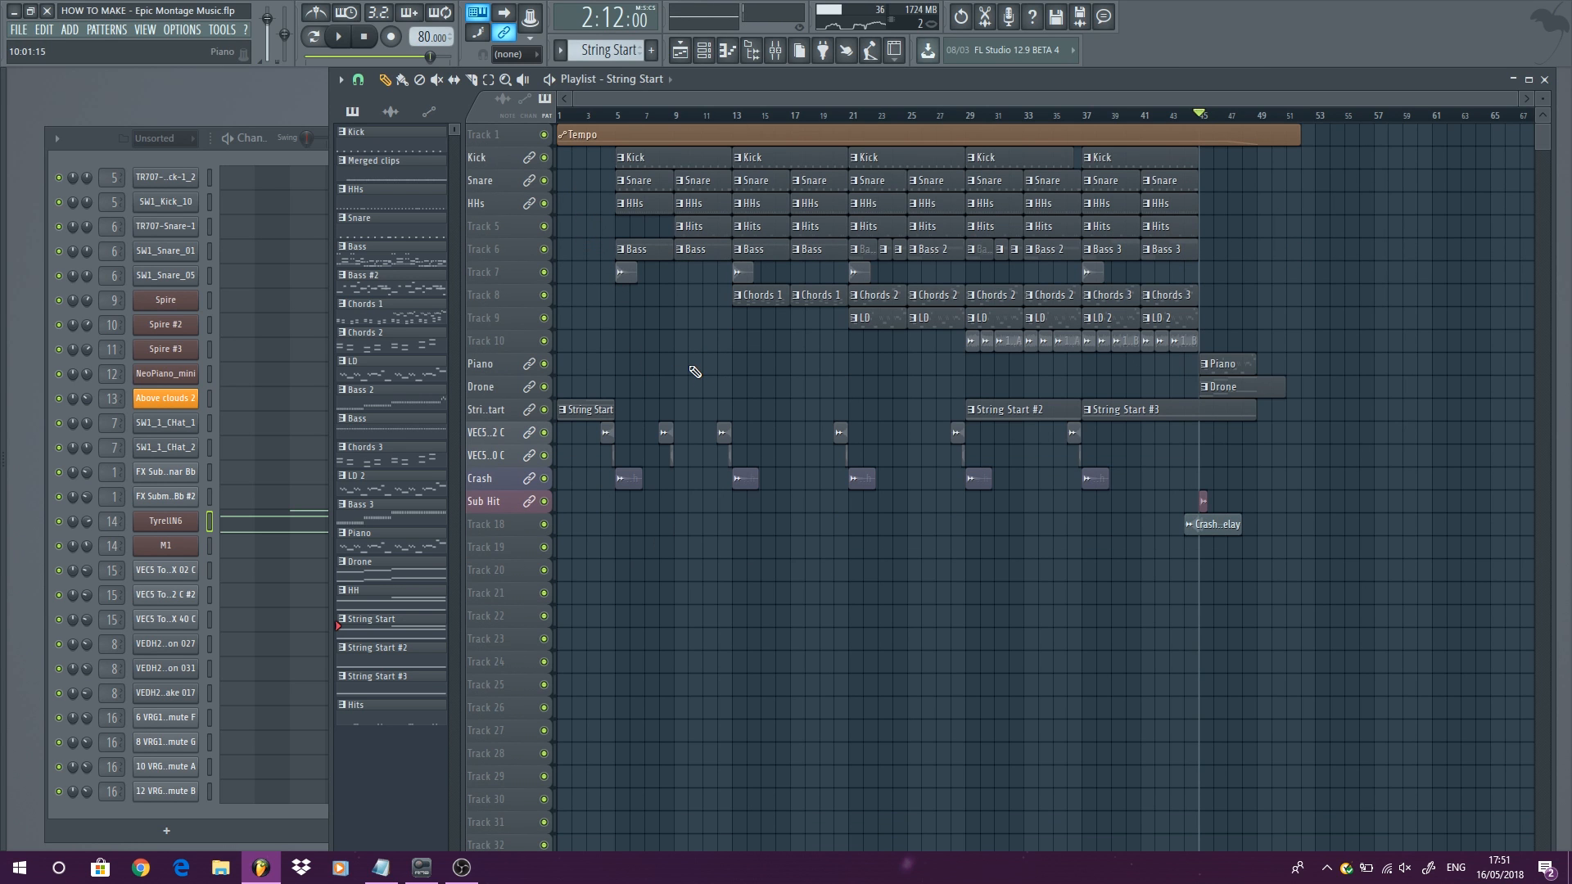